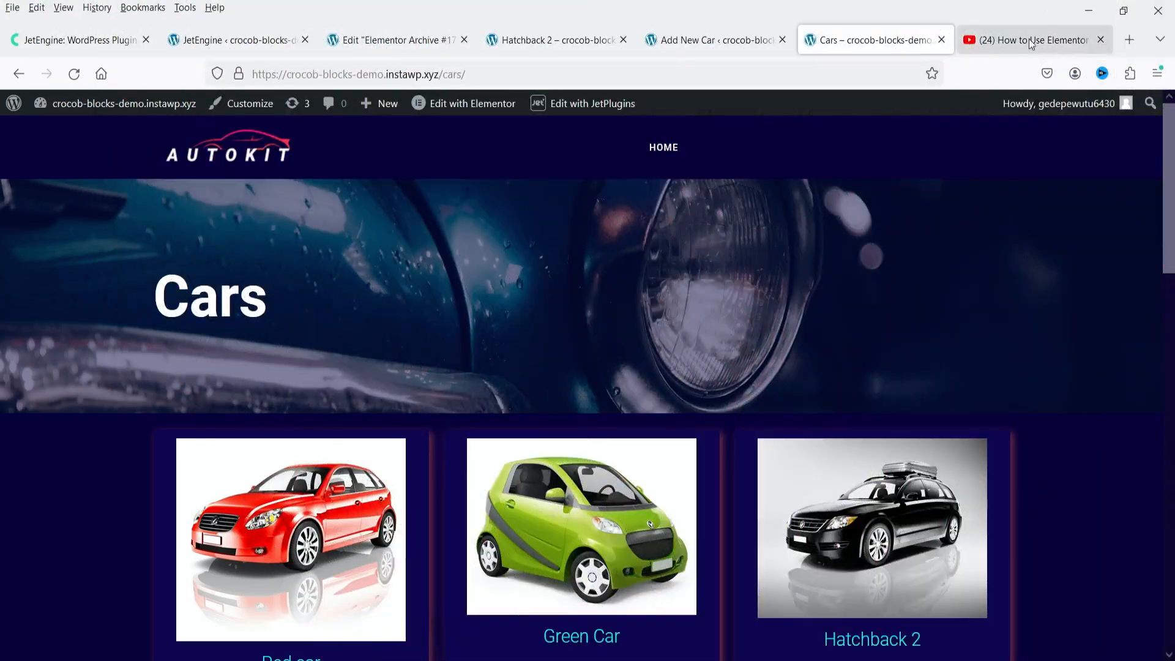
Look over the Elementor custom fields video page, the JetEngine dashboard, and the JetEngine product page's supported page builders
click(1032, 41)
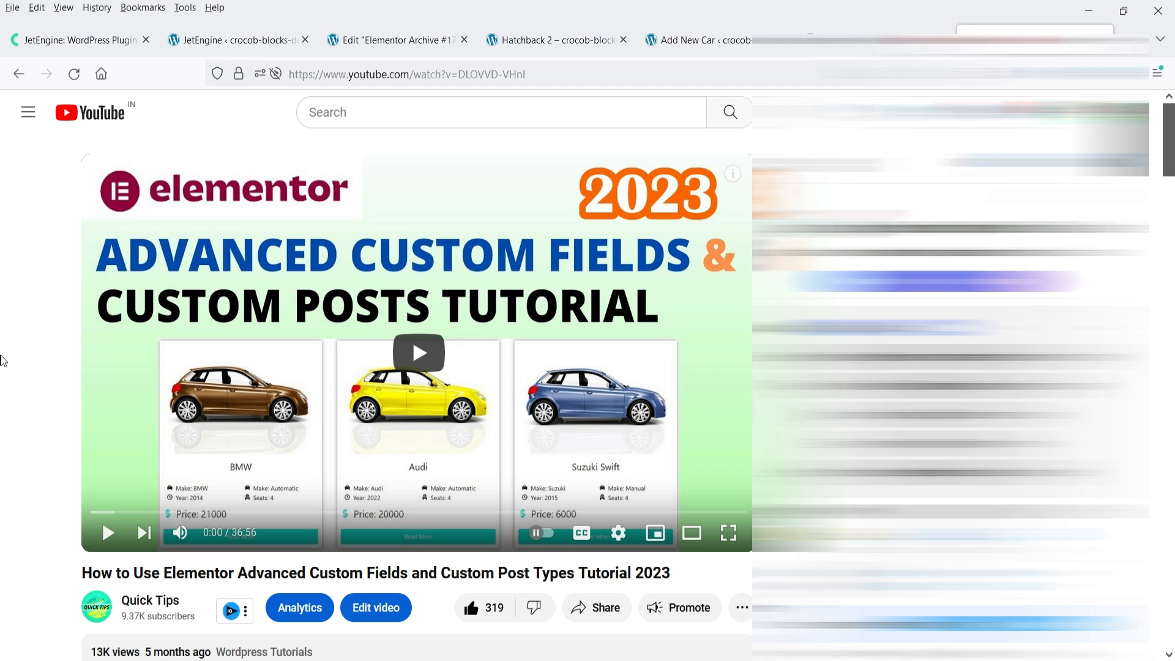
click(229, 41)
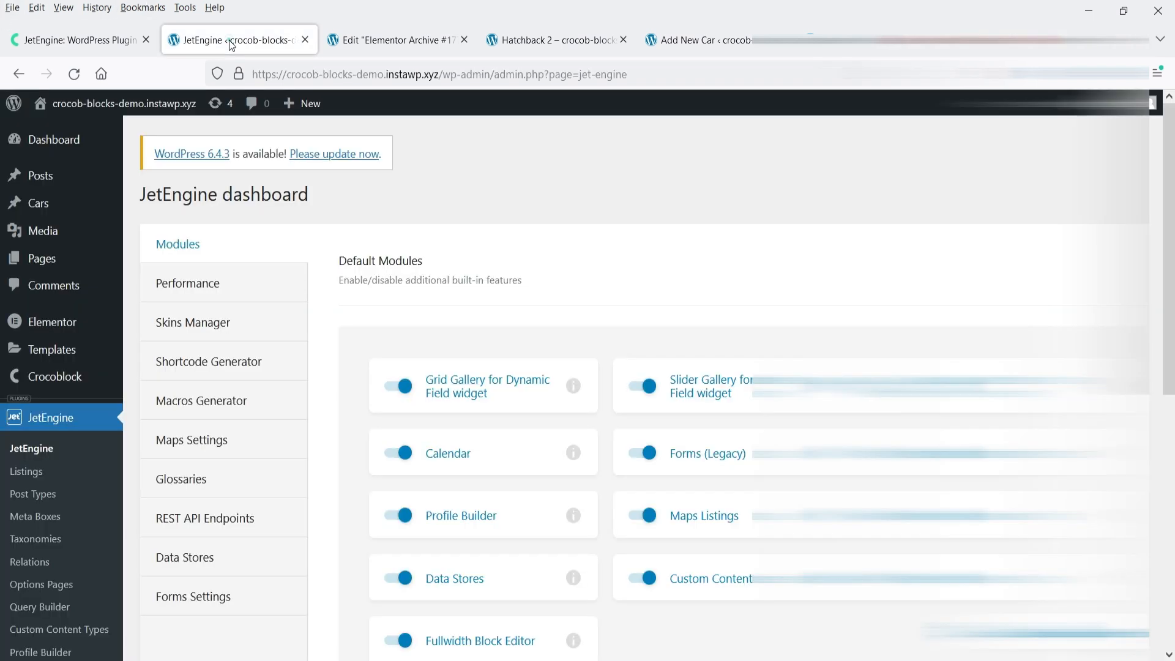
click(108, 40)
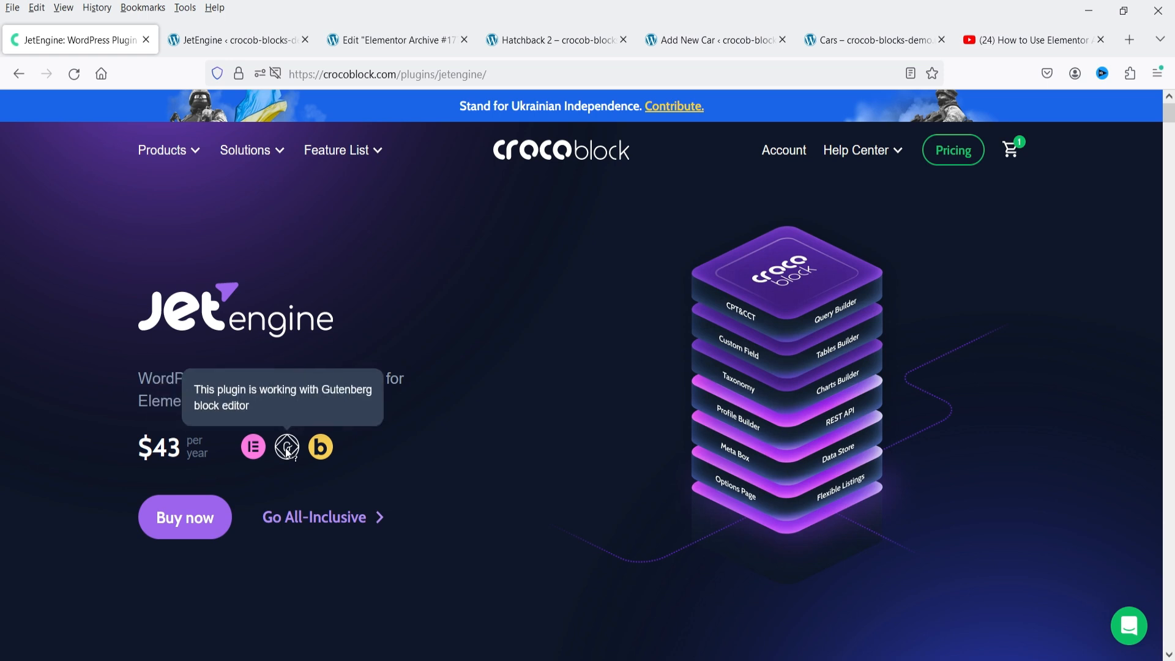
mouse_move(323, 456)
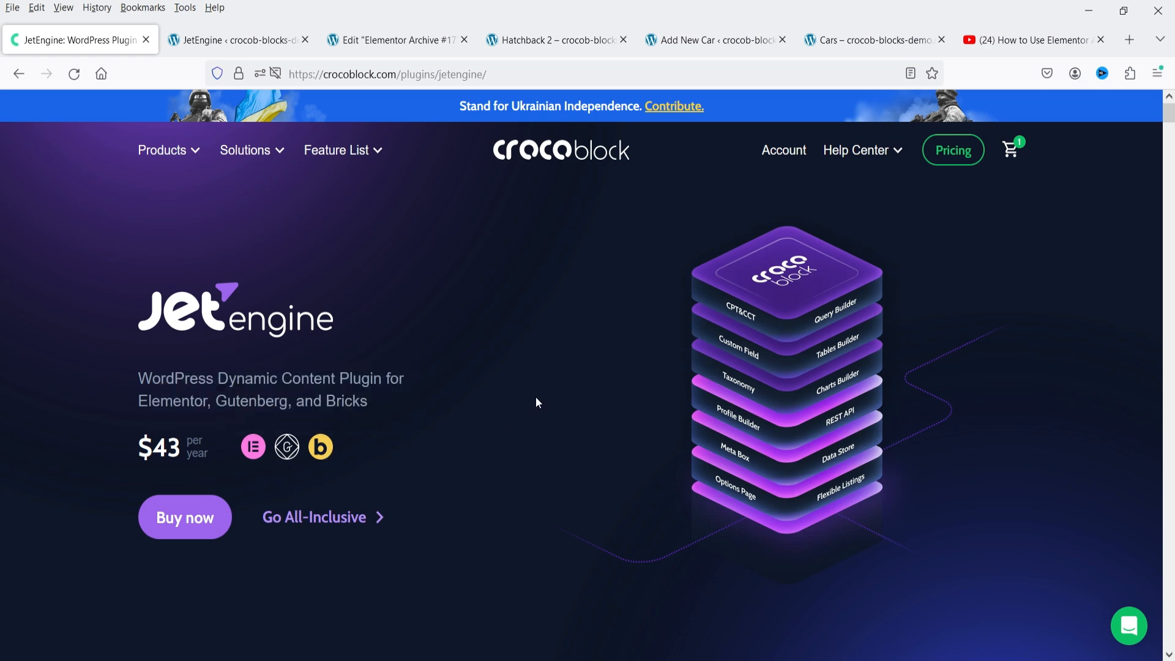
Review the car listings on the site's Cars archive page and open the Hatchback Demo 1 car
click(850, 42)
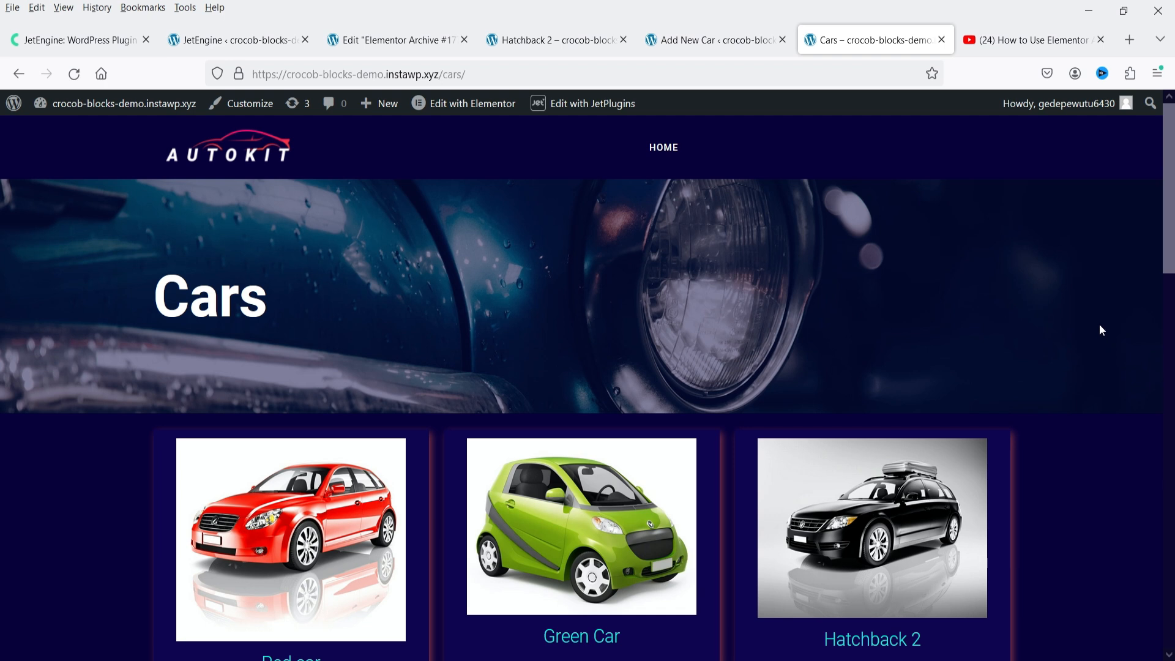
scroll(1099, 325, down, 4)
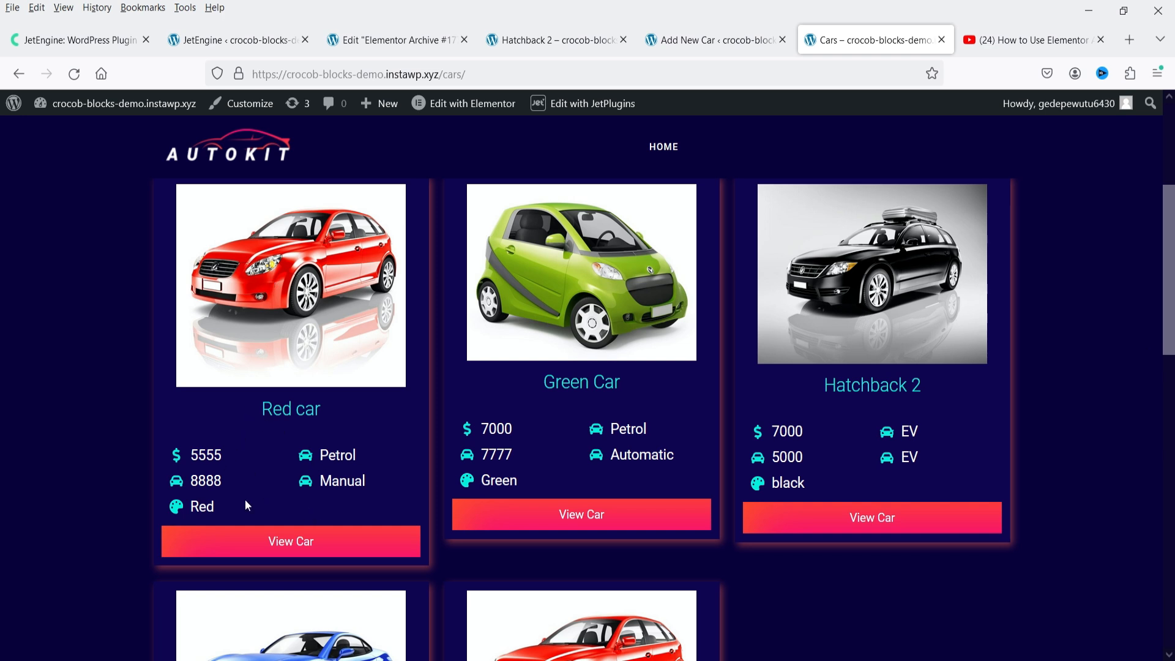
scroll(953, 395, down, 6)
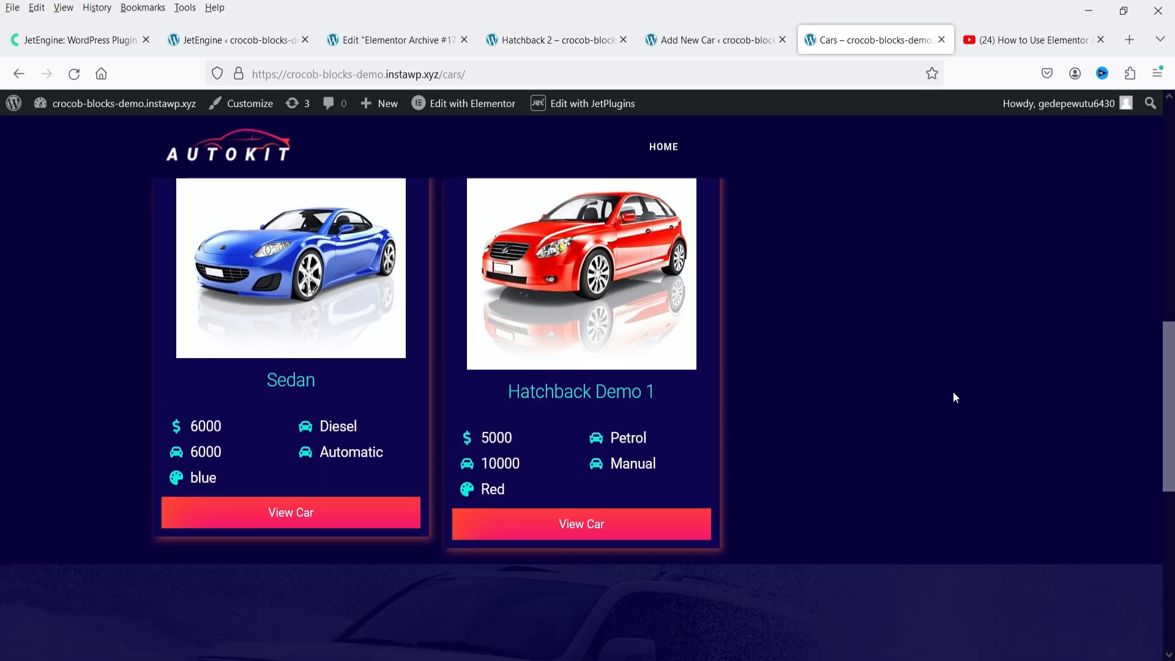
click(572, 537)
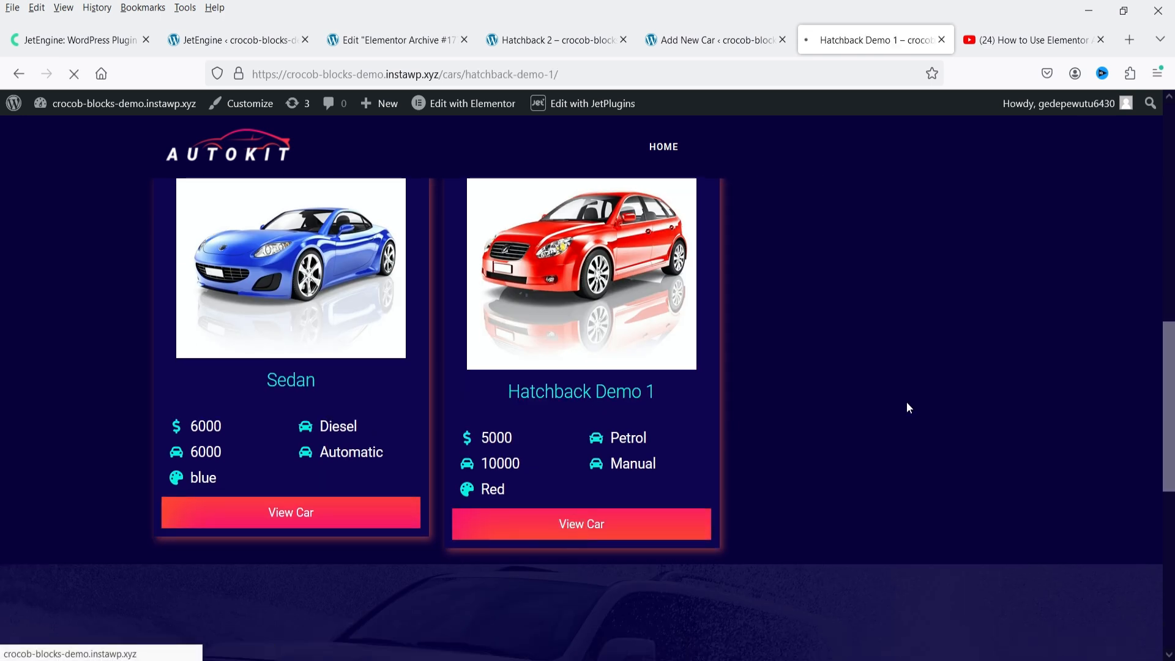
Examine the title, price and specification fields from Body Type to Transmission on the Hatchback Demo 1 page
scroll(900, 379, down, 4)
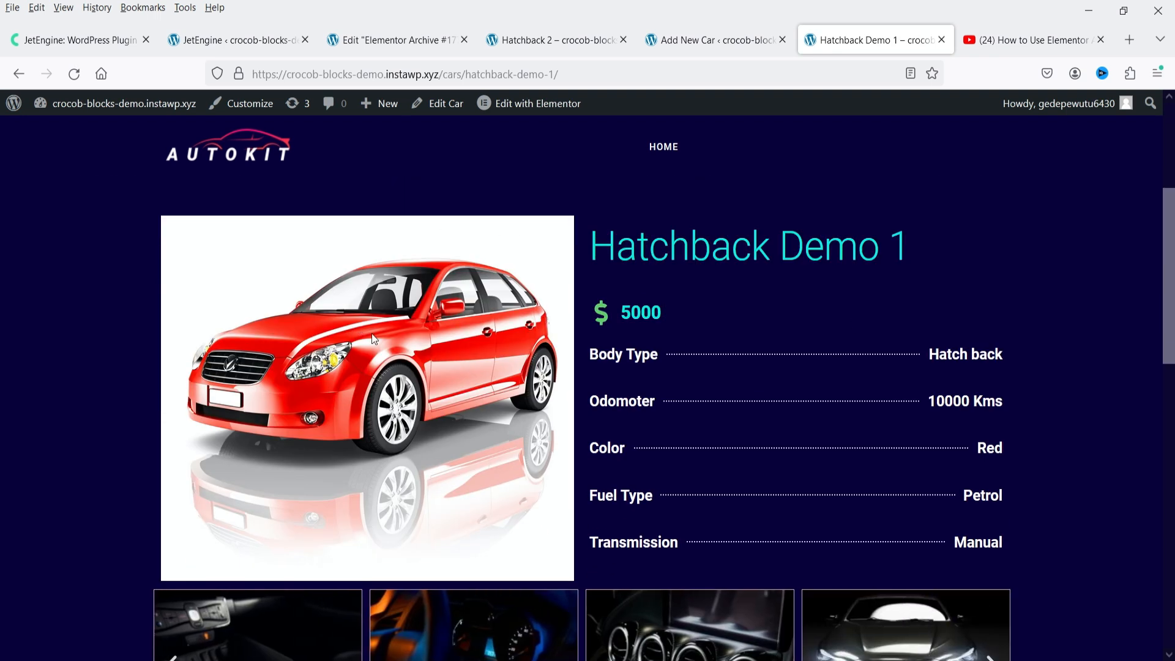
drag(910, 255, 586, 290)
drag(698, 311, 559, 318)
click(1014, 360)
drag(1022, 548, 619, 359)
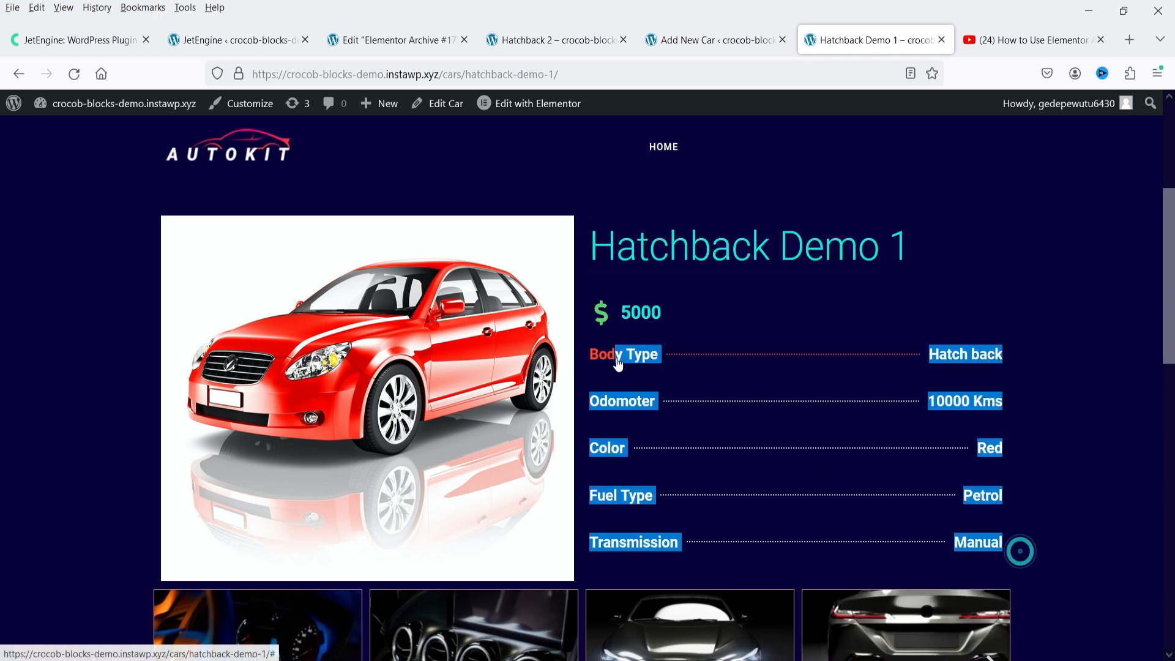
Examine the image gallery carousel and the description text below the Hatchback Demo 1 specifications
scroll(1053, 350, down, 5)
click(1072, 347)
drag(1081, 325, 60, 335)
click(60, 333)
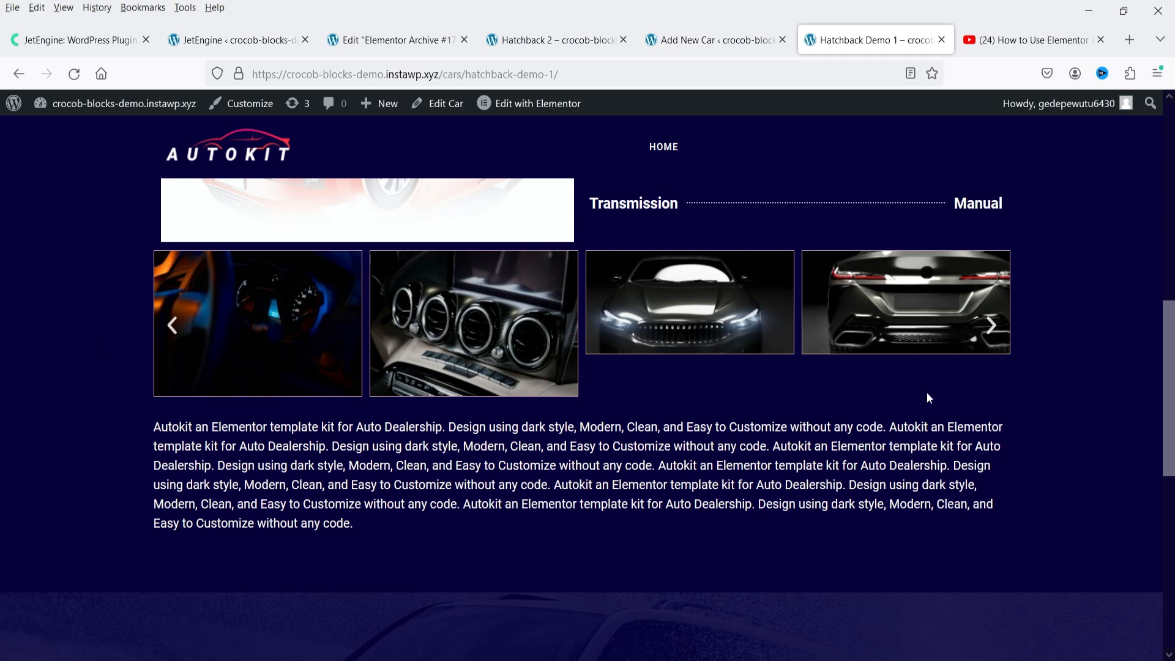
triple_click(220, 439)
click(339, 516)
scroll(539, 519, up, 8)
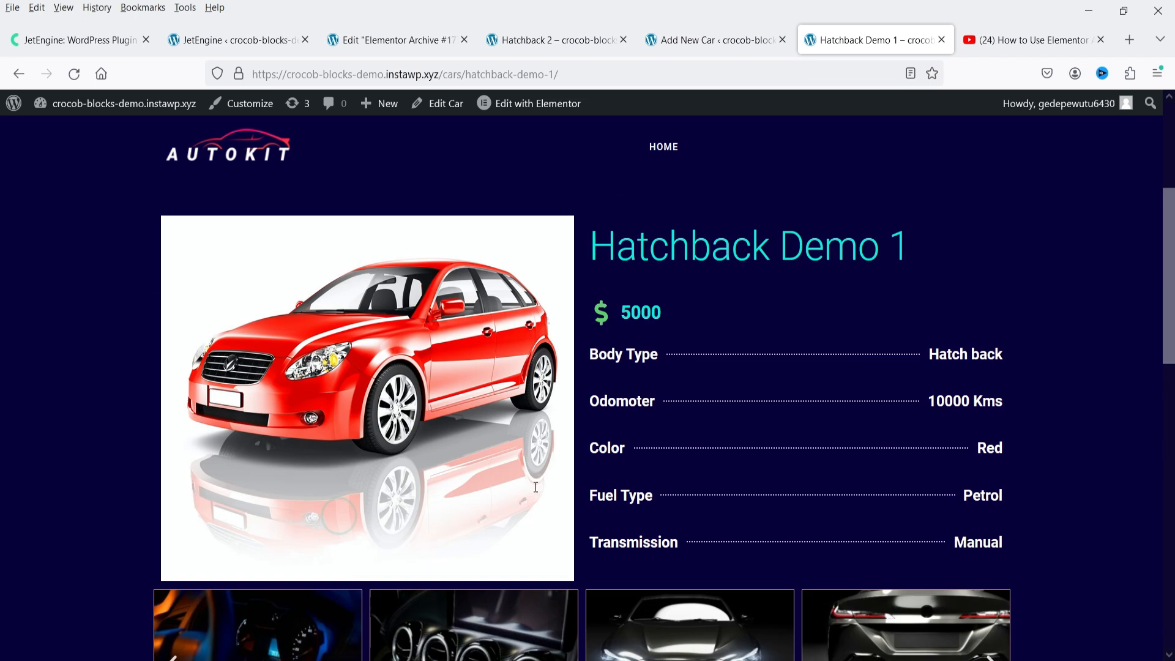
Recheck the Hatchback Demo 1 page's hero banner and its block of custom field values
scroll(1057, 439, down, 5)
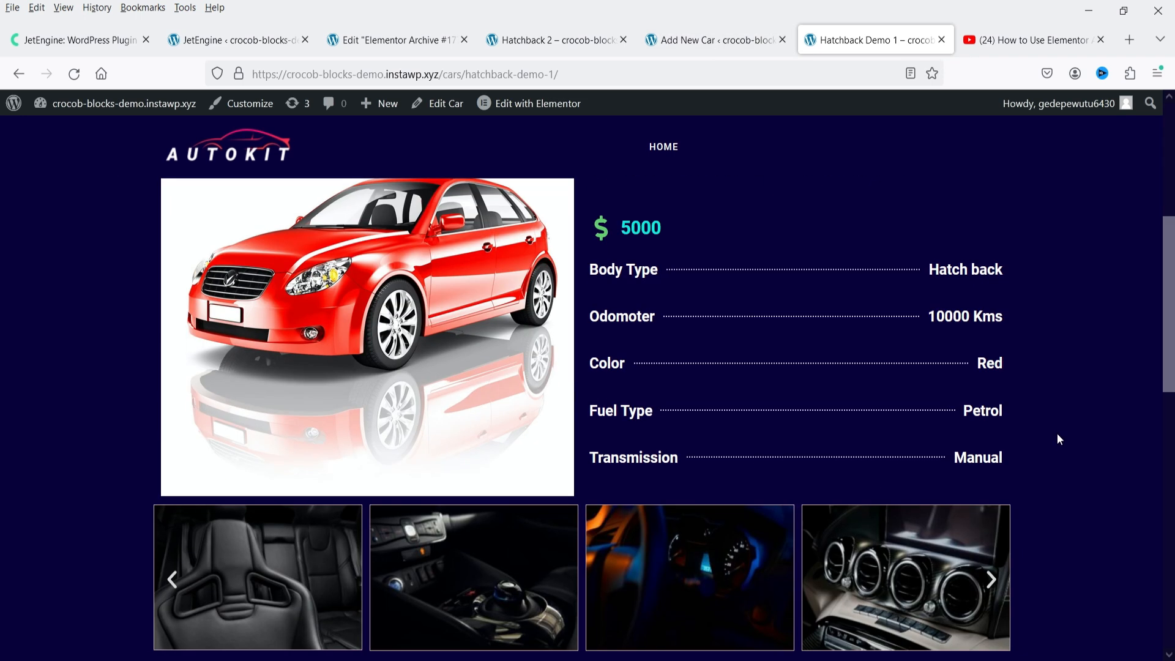
triple_click(1047, 463)
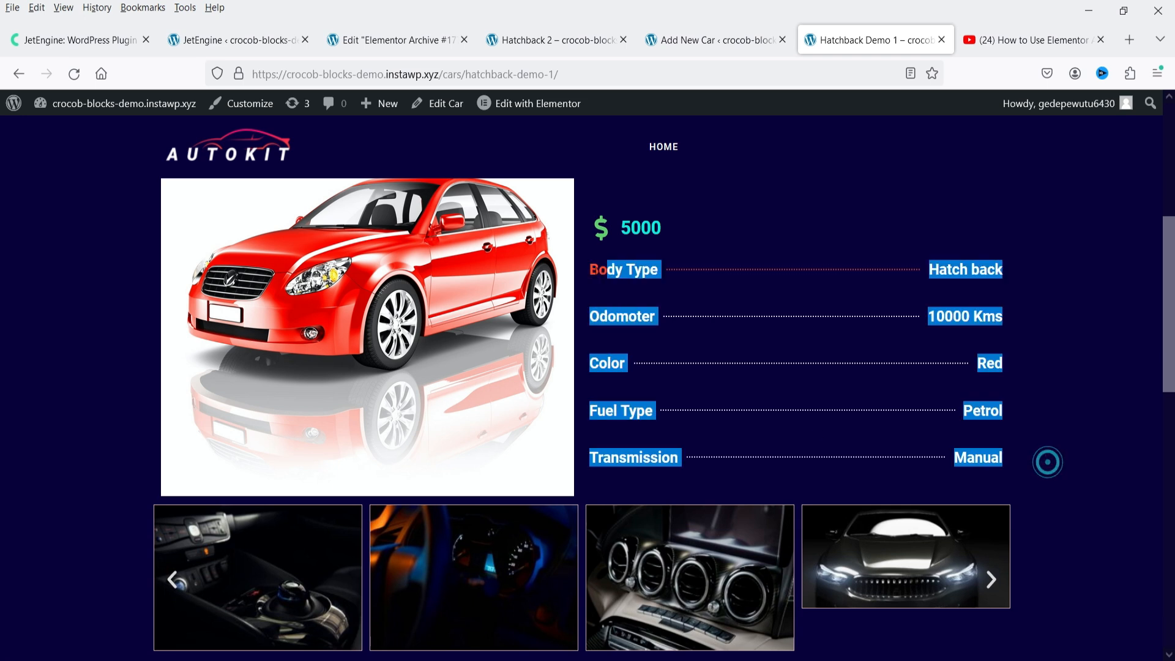
click(1056, 362)
scroll(1077, 453, up, 5)
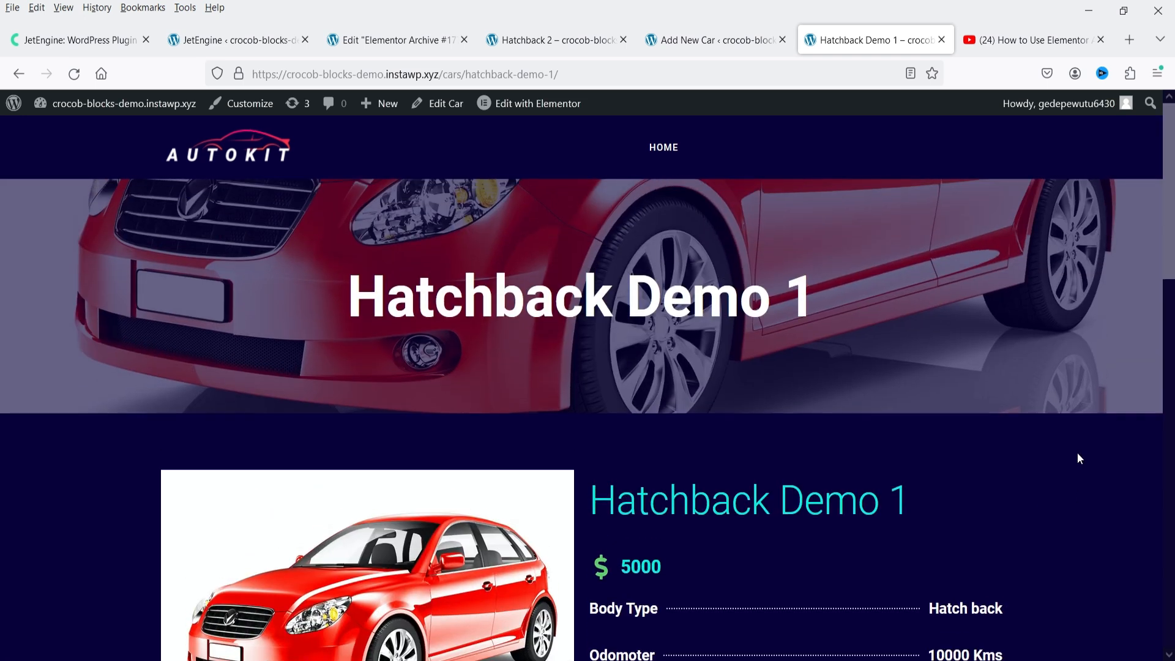
scroll(1075, 450, down, 4)
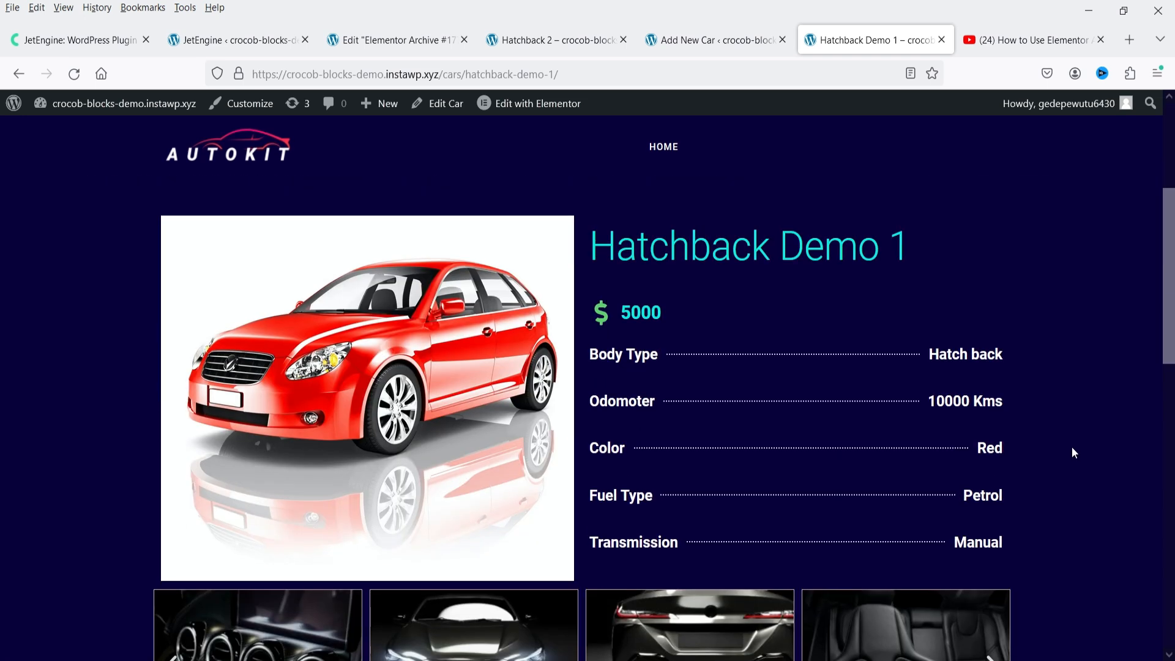
triple_click(1063, 551)
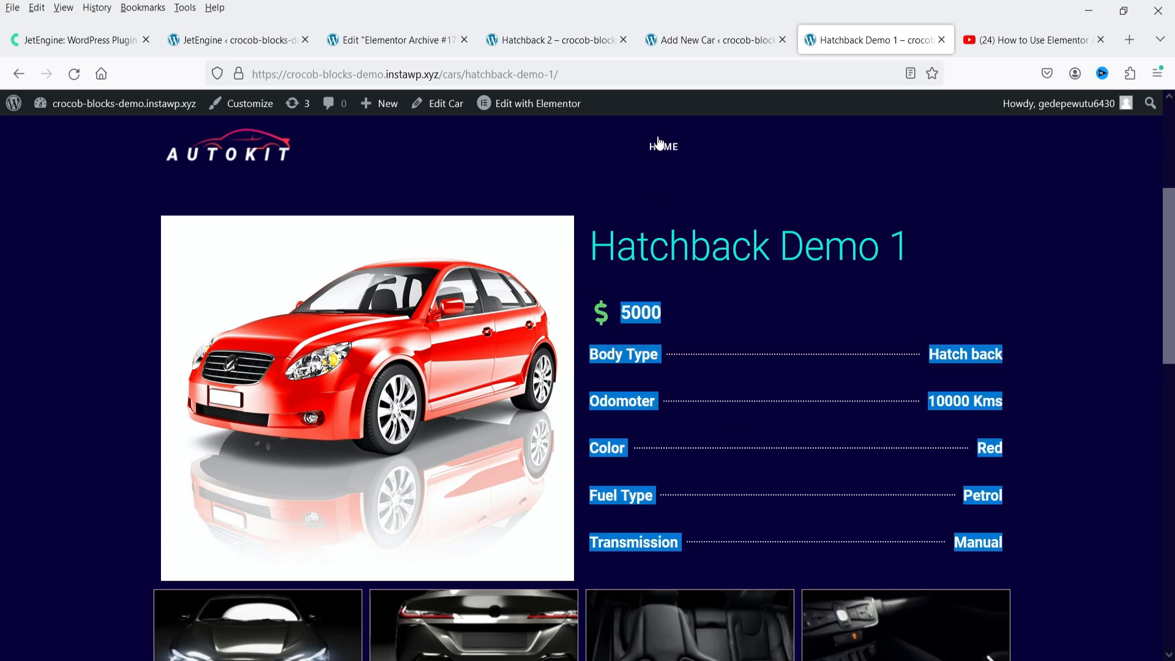
Review the Red car post in the editor, from its title and custom fields to the gallery and the Car settings
click(693, 43)
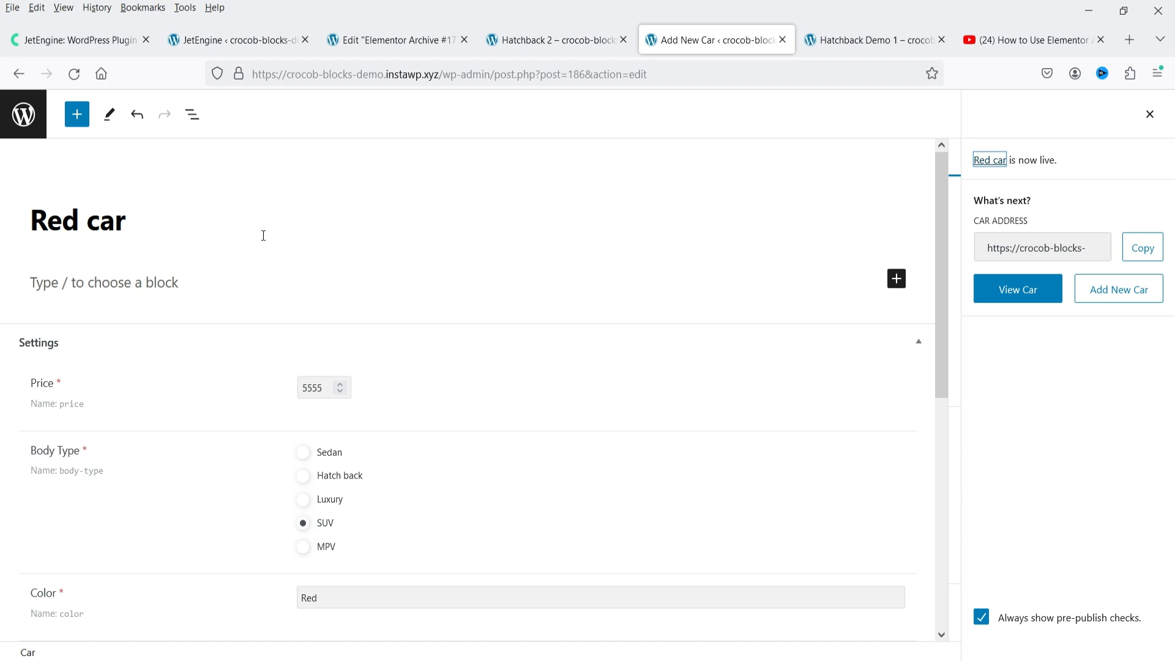
click(317, 220)
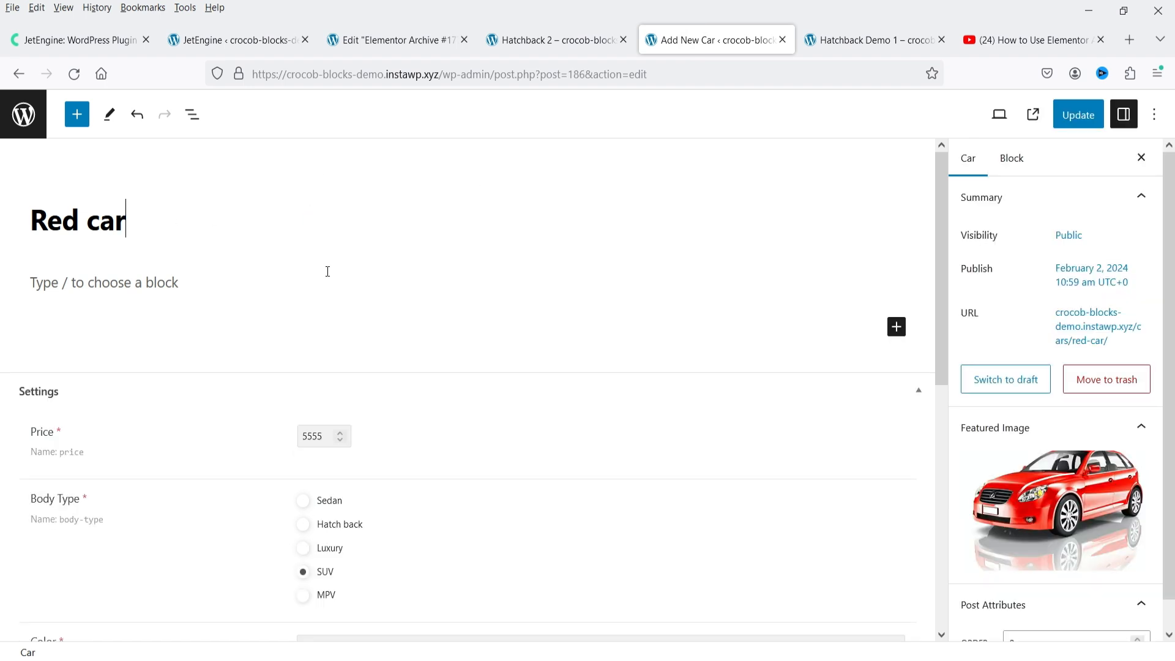
click(131, 284)
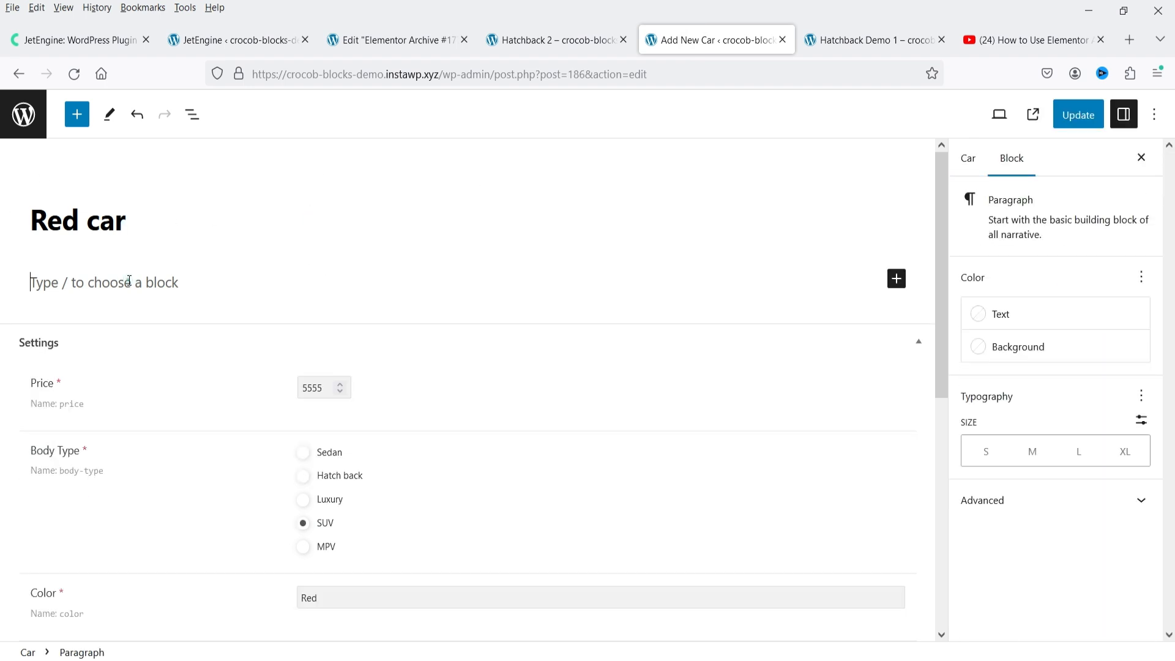
scroll(329, 269, down, 2)
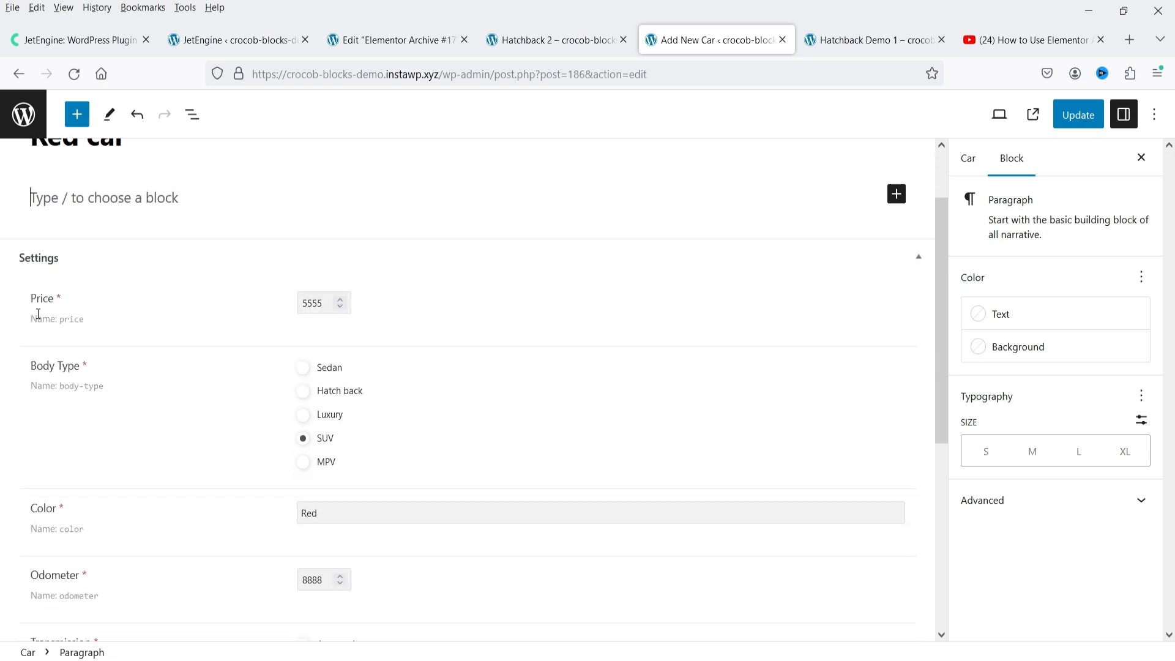
scroll(111, 287, down, 4)
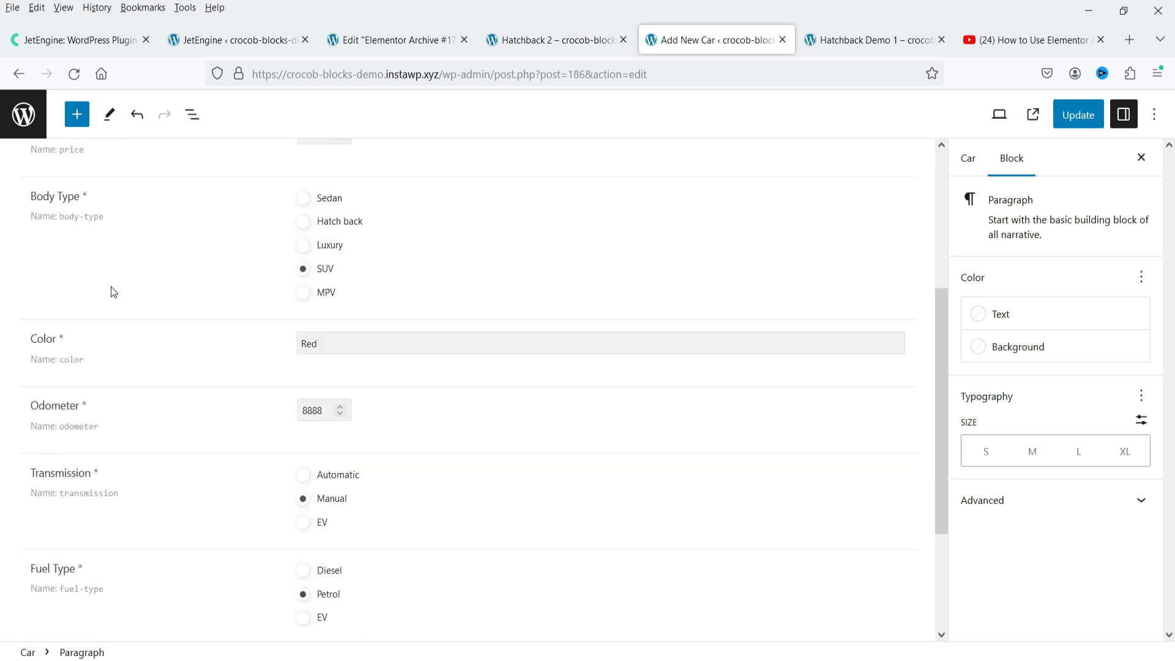
scroll(113, 367, down, 4)
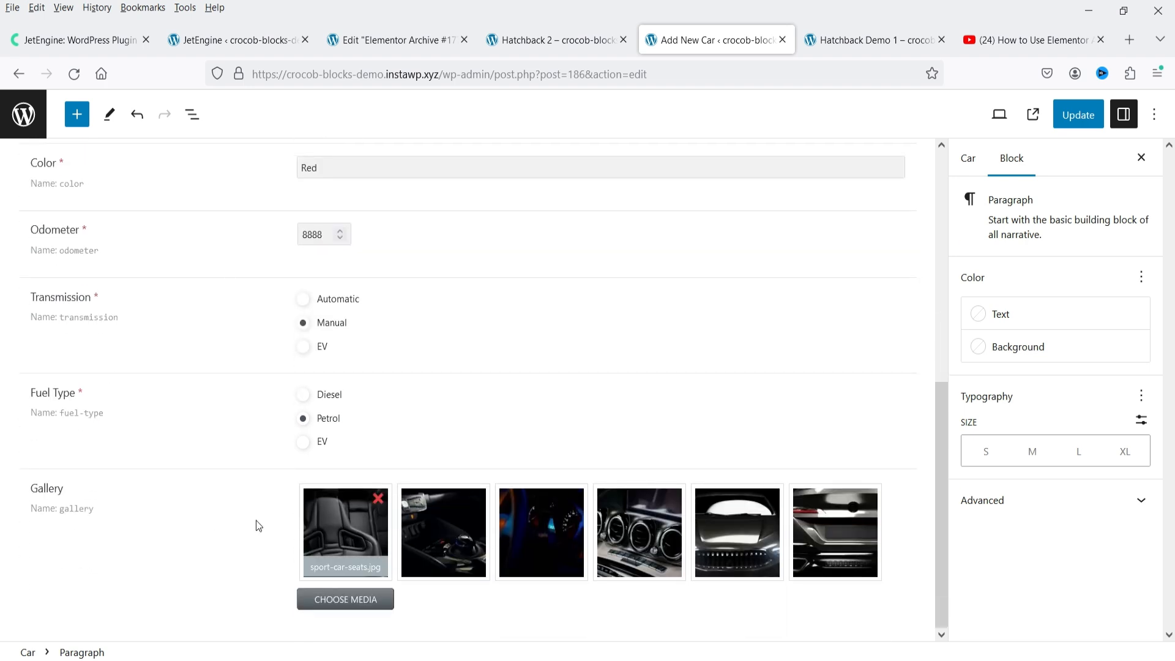
click(966, 157)
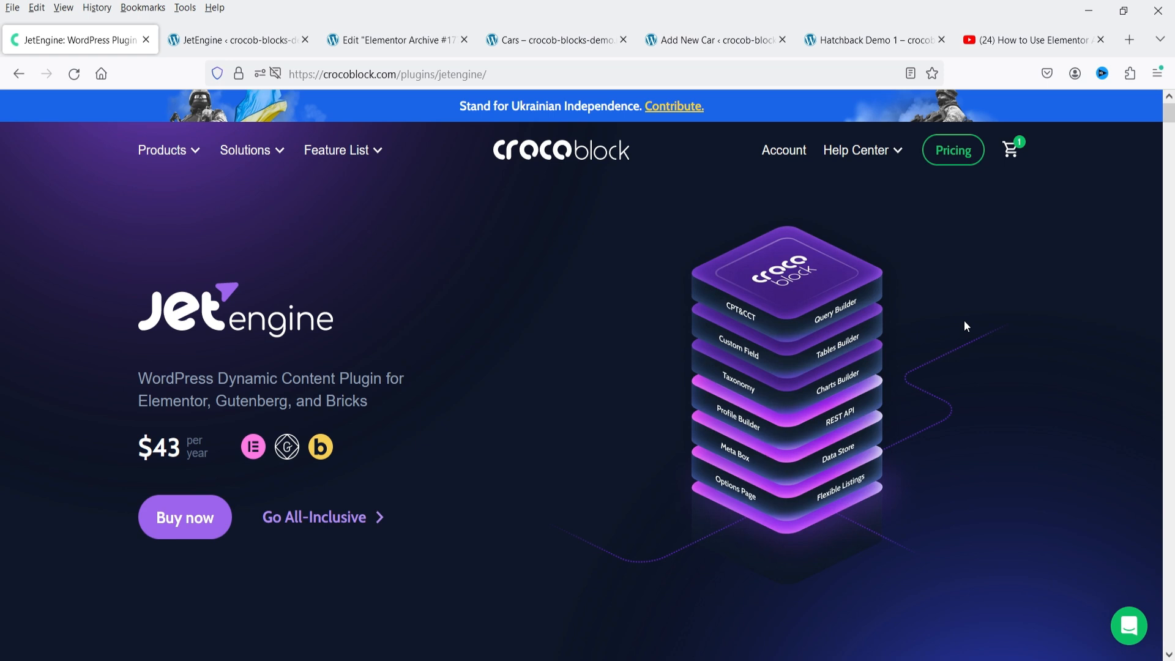
Compare the Custom and All-Inclusive subscription options on the JetEngine product page
drag(1169, 113, 1169, 616)
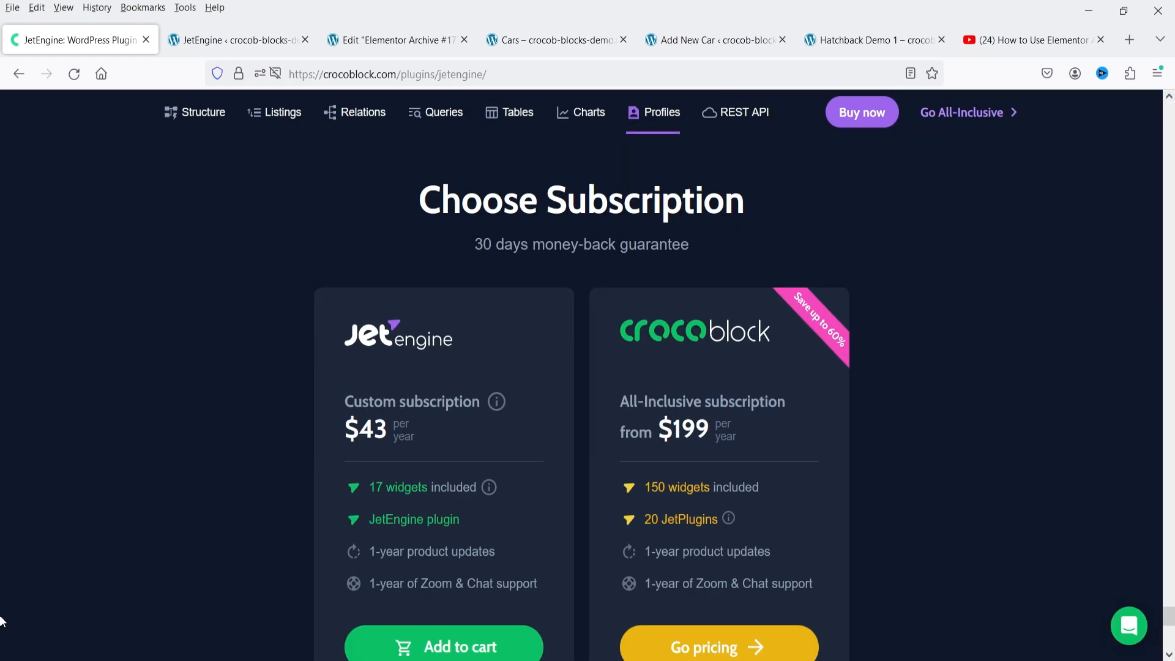
scroll(973, 480, down, 3)
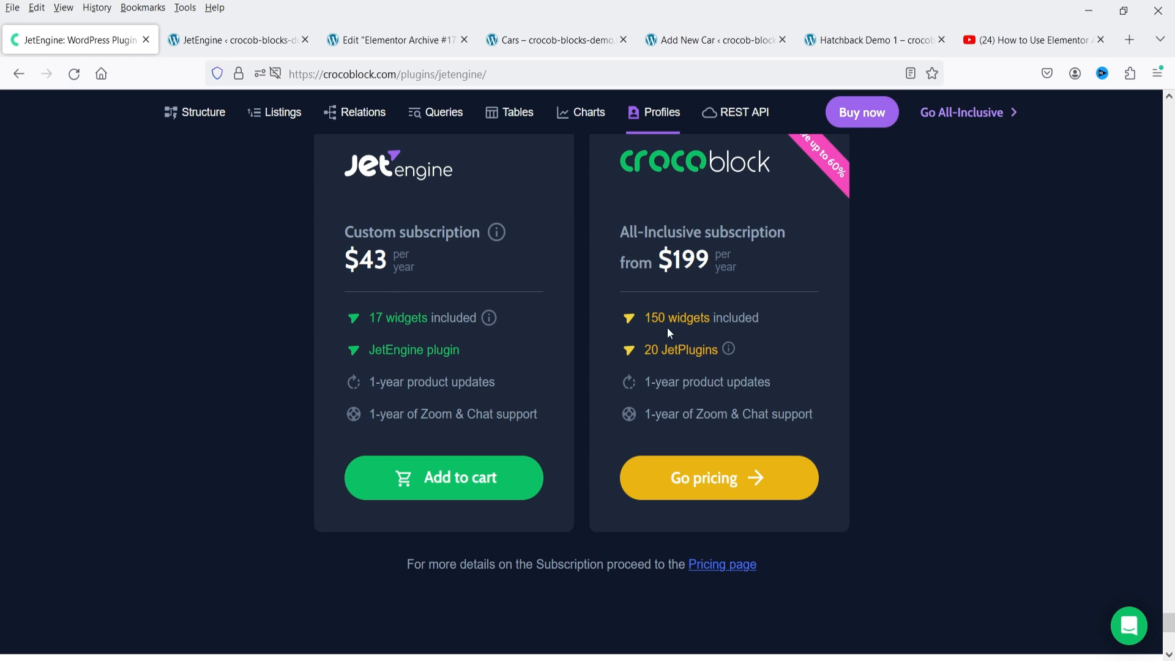
mouse_move(730, 350)
Read the JetEngine page's dynamic website structure features and the listing items section
drag(1169, 623, 1169, 123)
scroll(388, 375, down, 4)
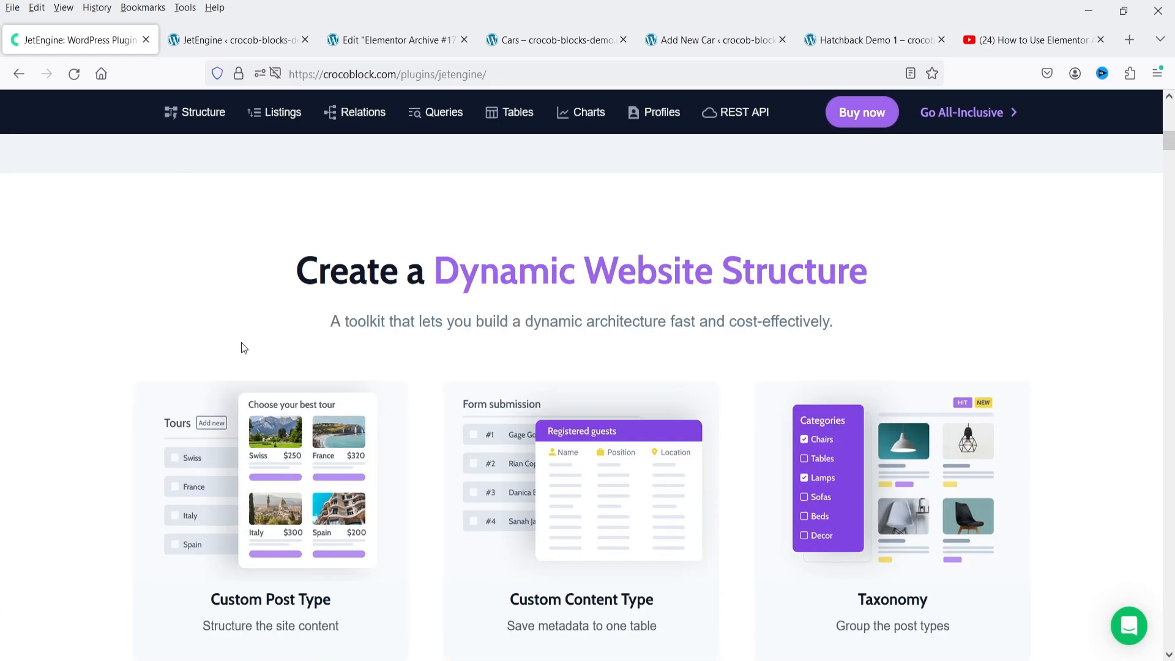
scroll(234, 347, down, 2)
scroll(234, 351, down, 1)
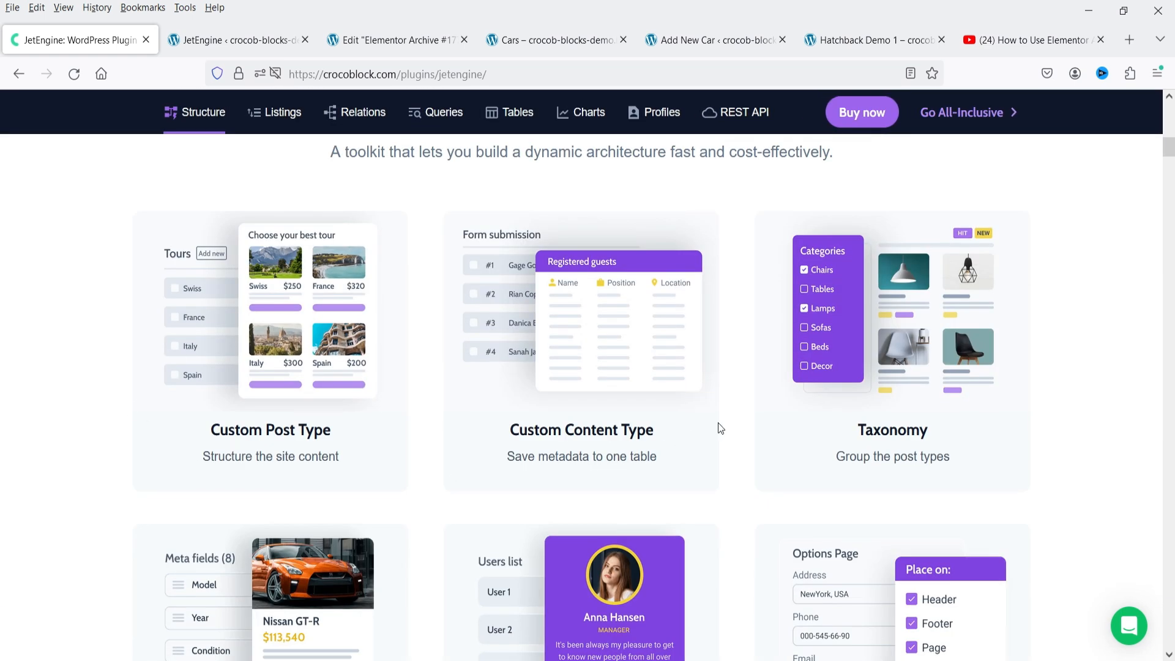
scroll(976, 376, down, 5)
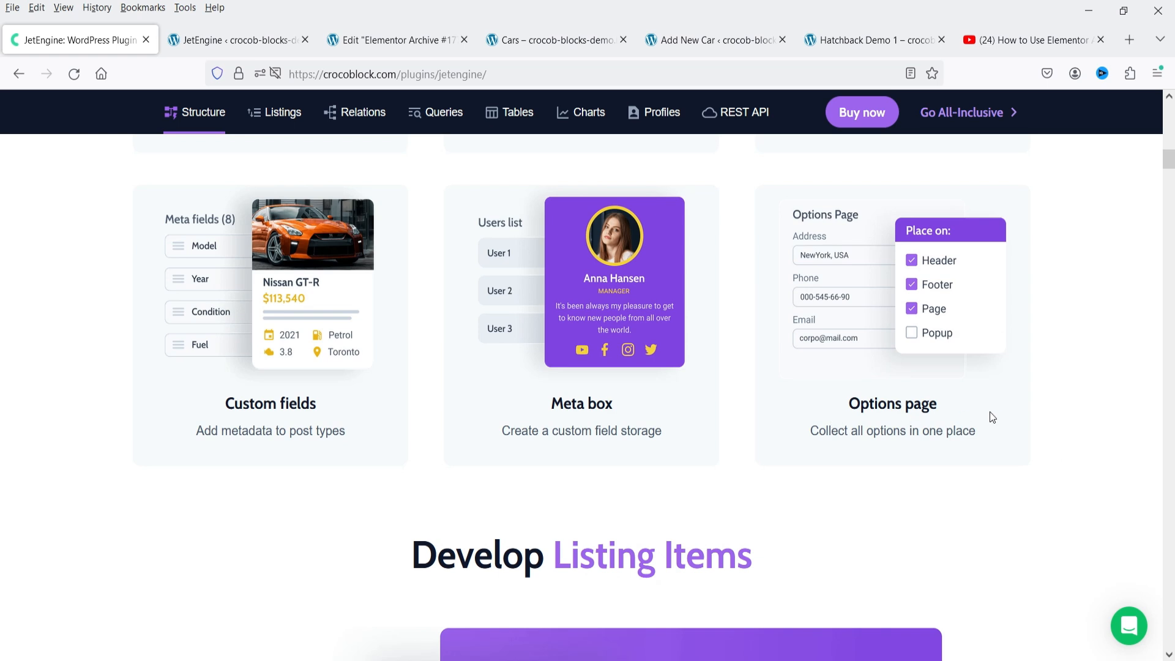
scroll(994, 417, down, 9)
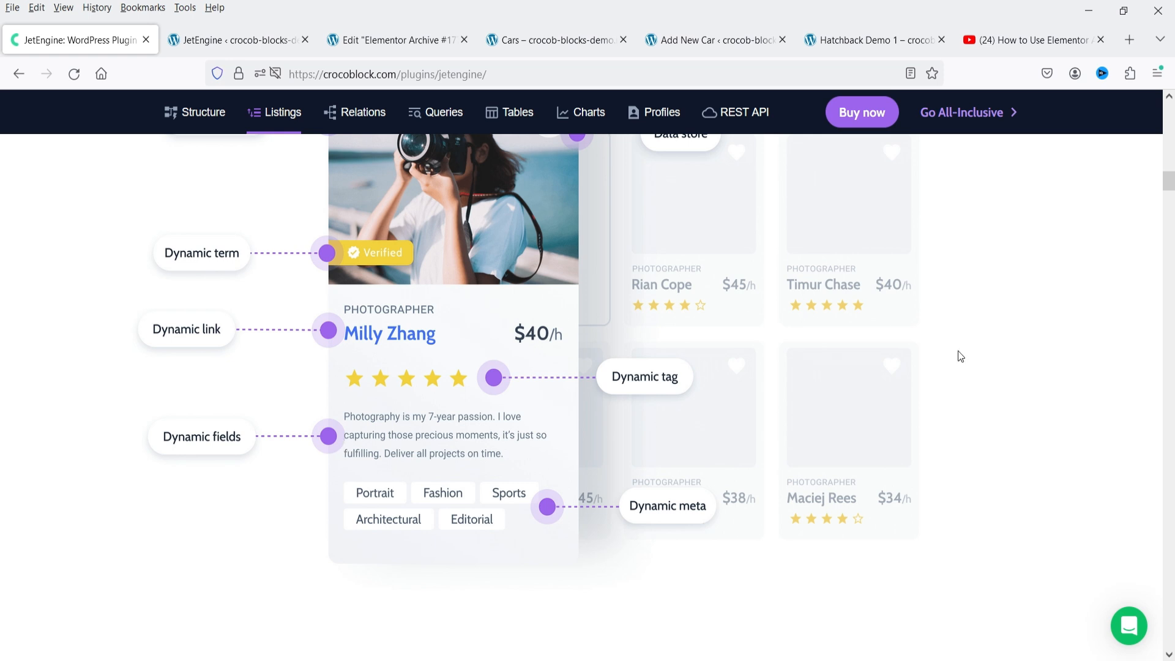
Preview the Injections, Slider, Map, Calendar and Carousel layouts in the Listing Grid Layouts section
scroll(958, 352, down, 5)
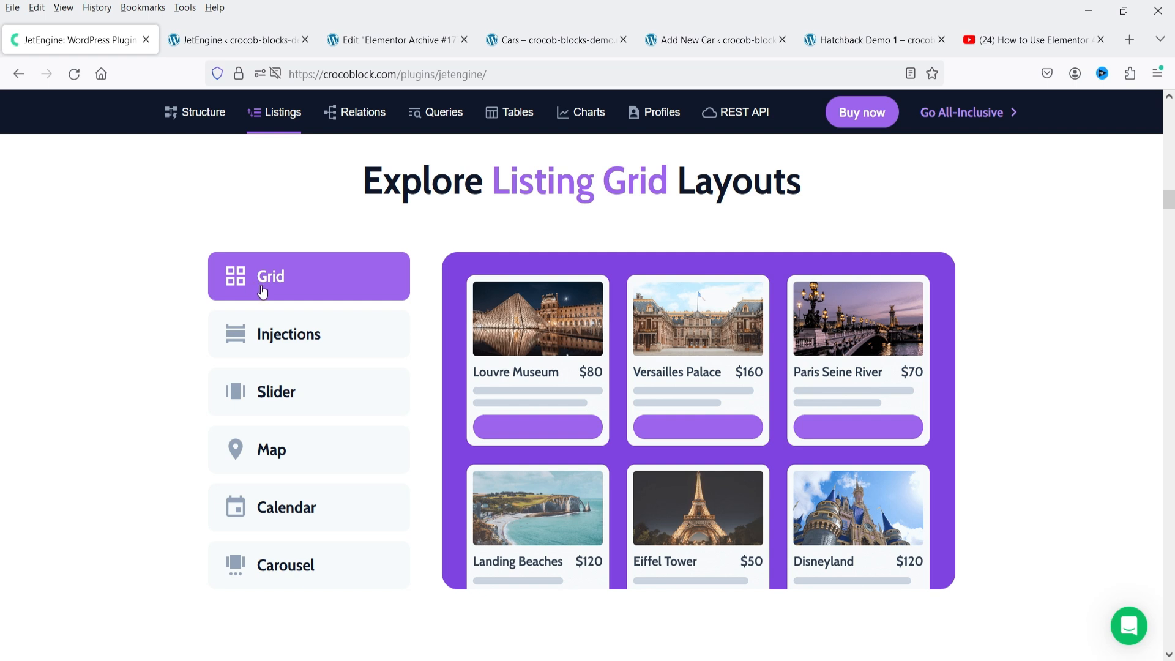
click(268, 333)
click(281, 398)
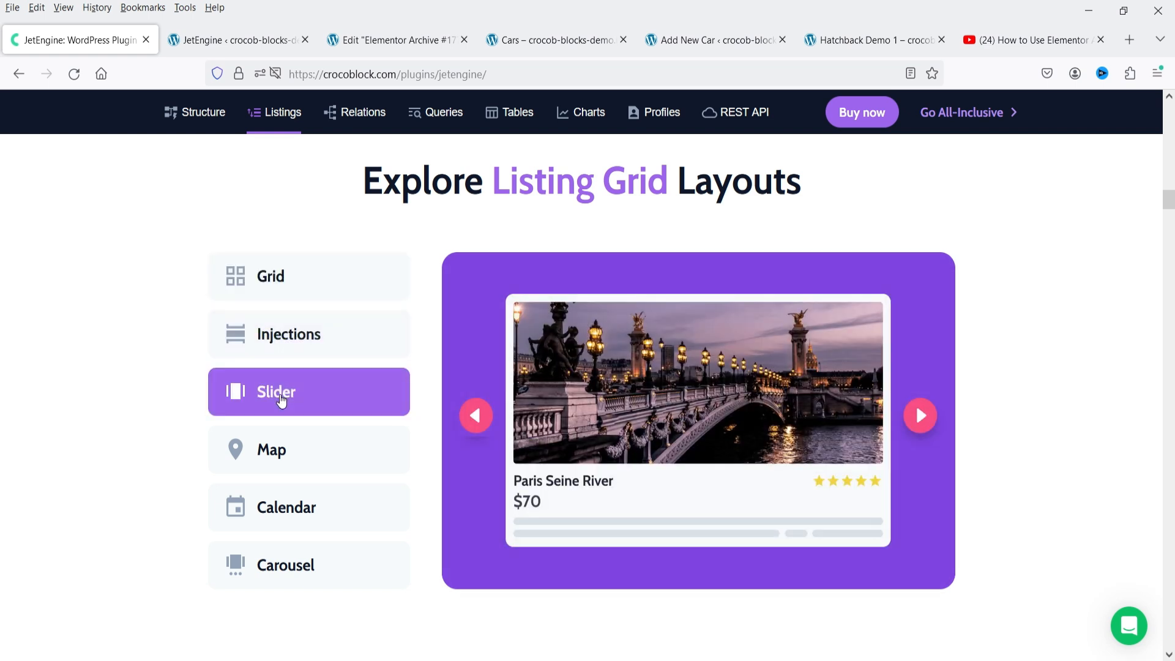
click(293, 453)
click(309, 508)
click(320, 560)
Read the JetEngine page's sections on relations, queries, the Tables Builder and the Charts Builder
scroll(73, 422, down, 15)
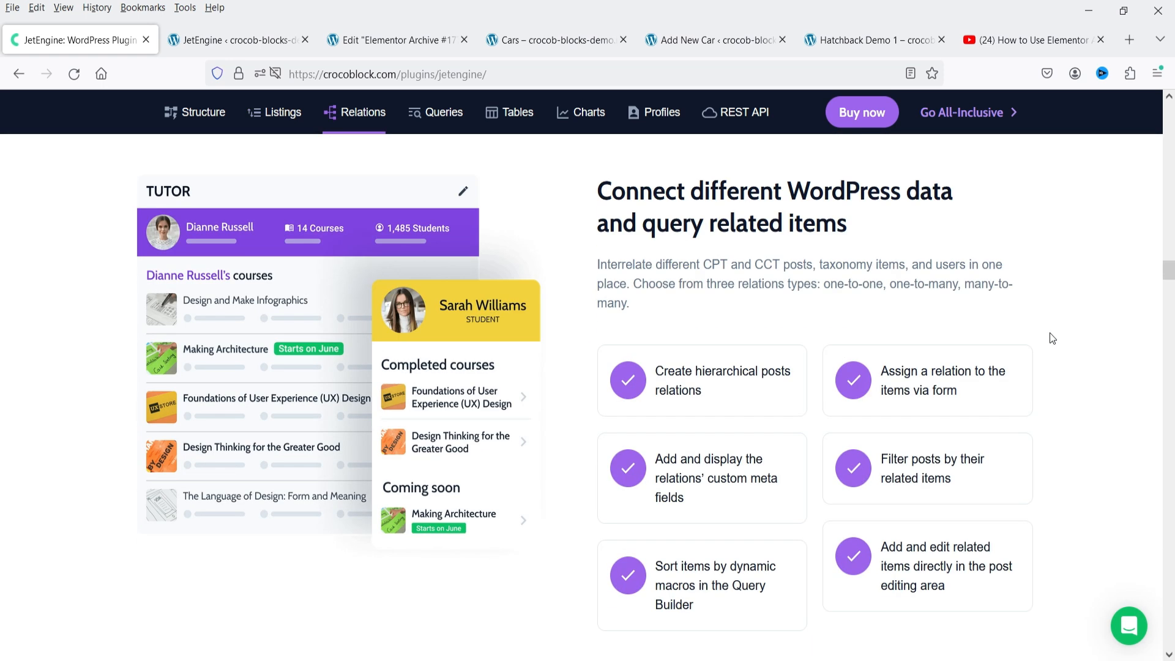
scroll(1054, 344, down, 10)
scroll(1059, 345, down, 10)
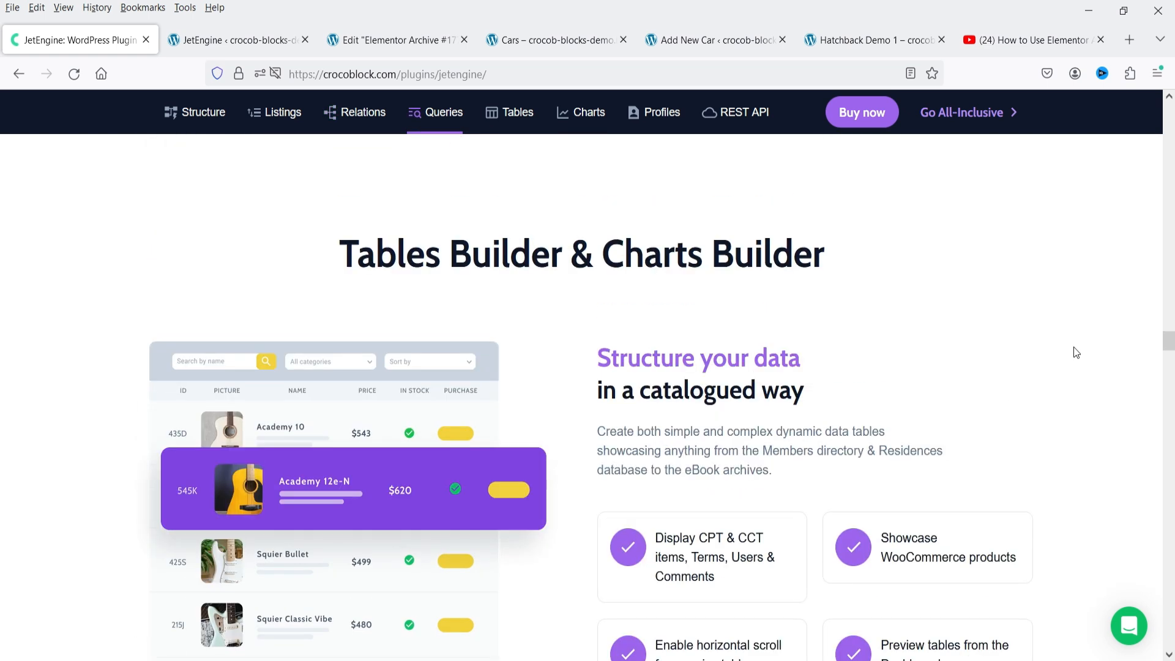
scroll(1074, 350, down, 10)
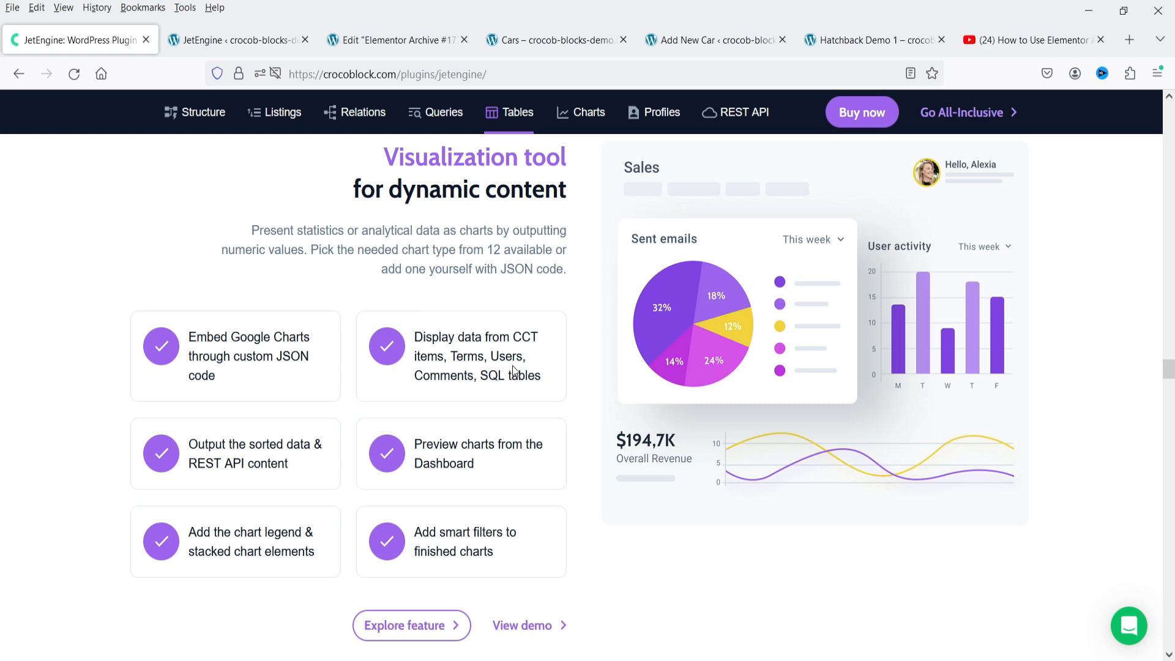
Read the Profile Builder section on the JetEngine product page
scroll(556, 286, down, 5)
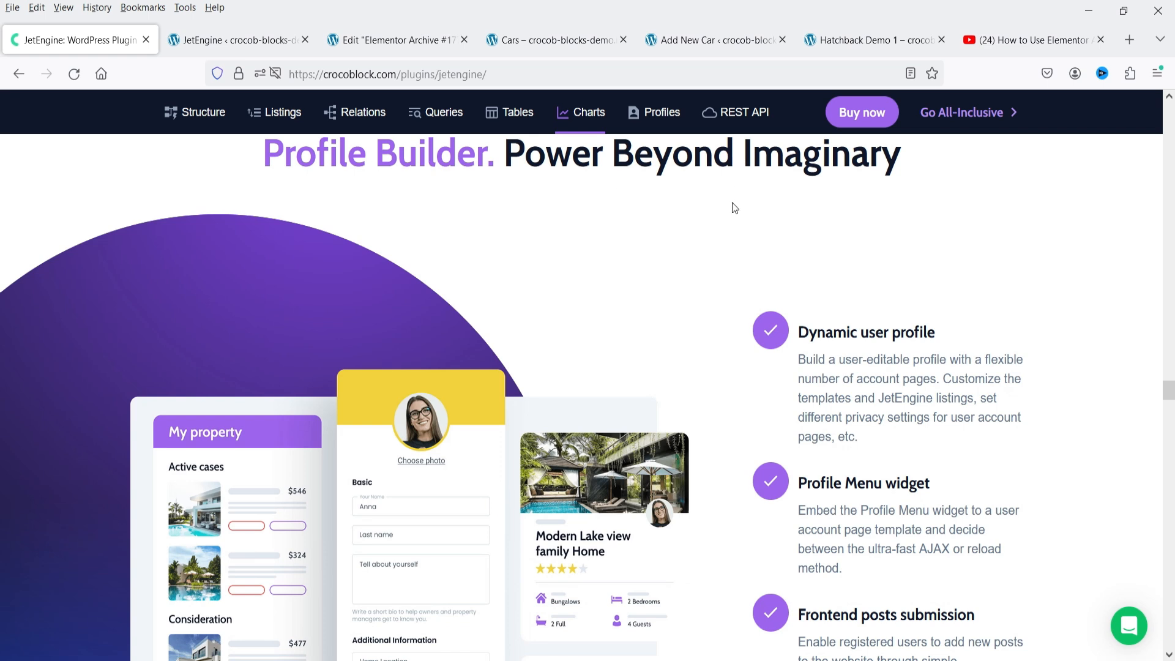
scroll(968, 430, down, 1)
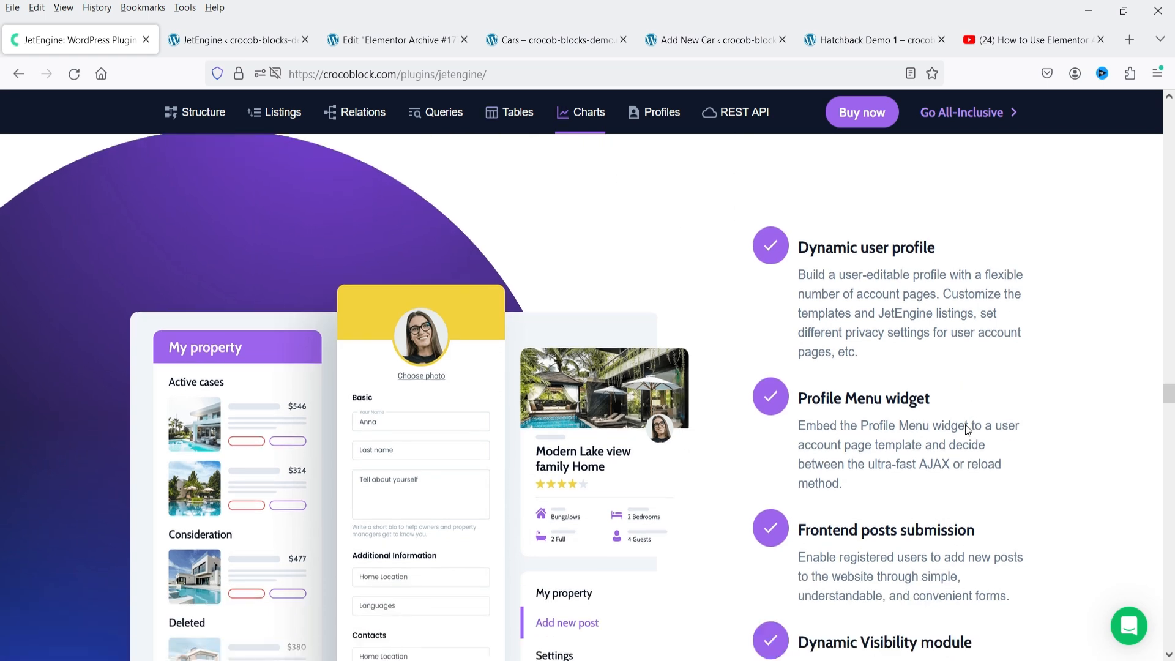
scroll(1018, 430, down, 10)
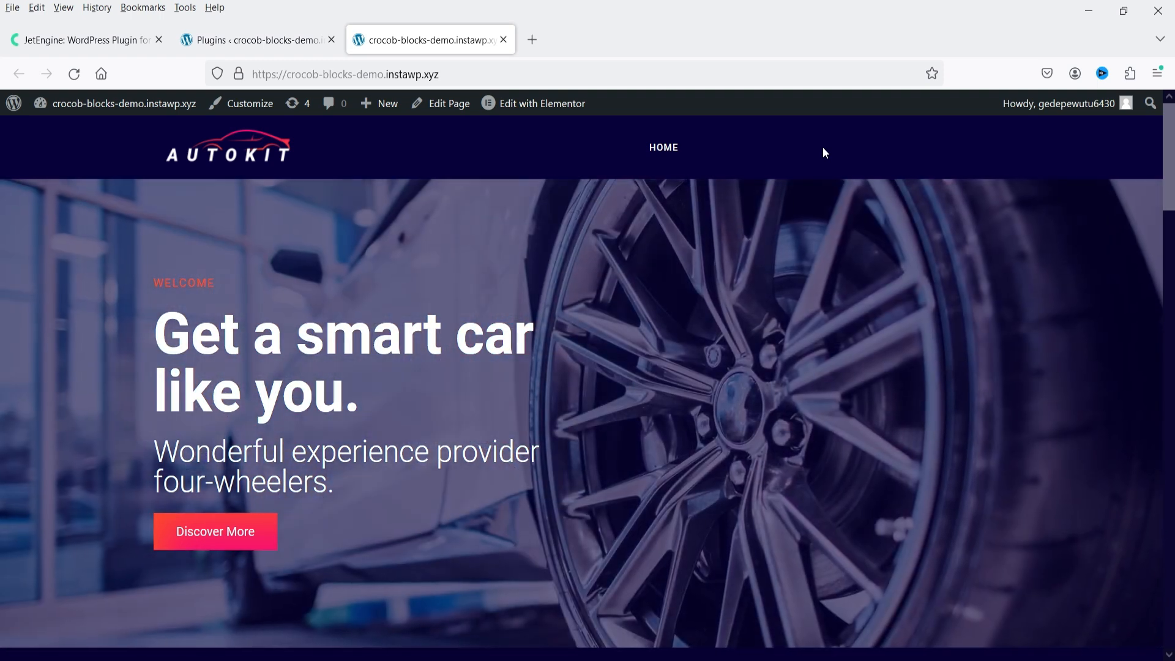
Review the demo homepage's Latest Listing car cards and check the site's installed Elementor, Elementor Pro and JetEngine plugins
scroll(780, 279, down, 5)
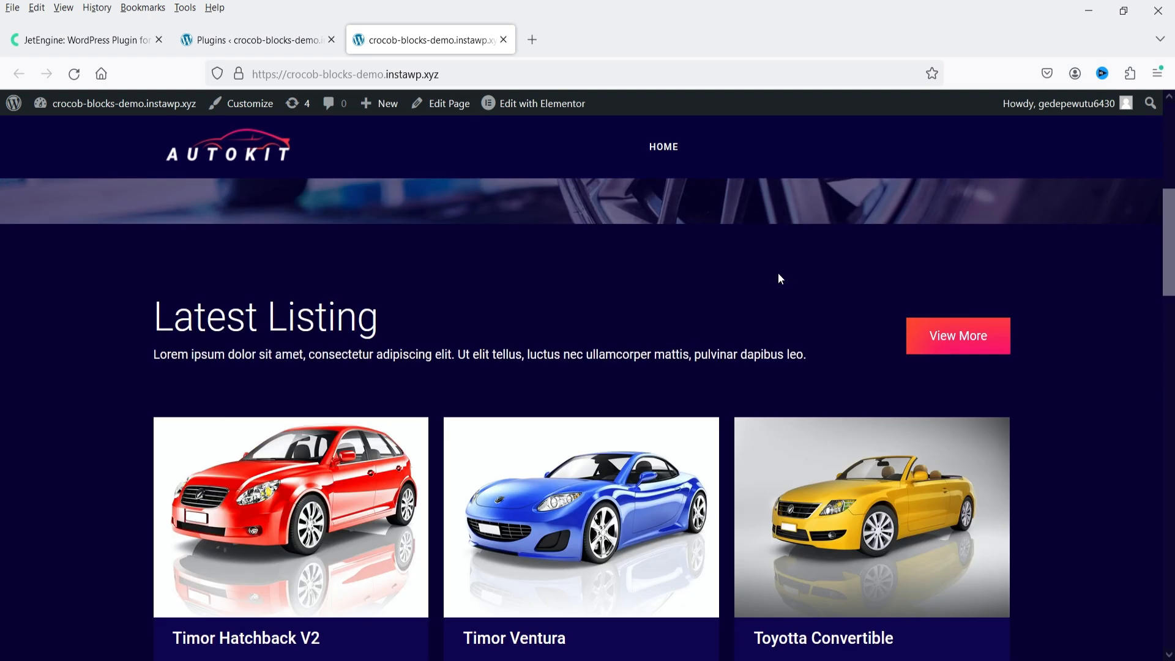
scroll(779, 280, down, 4)
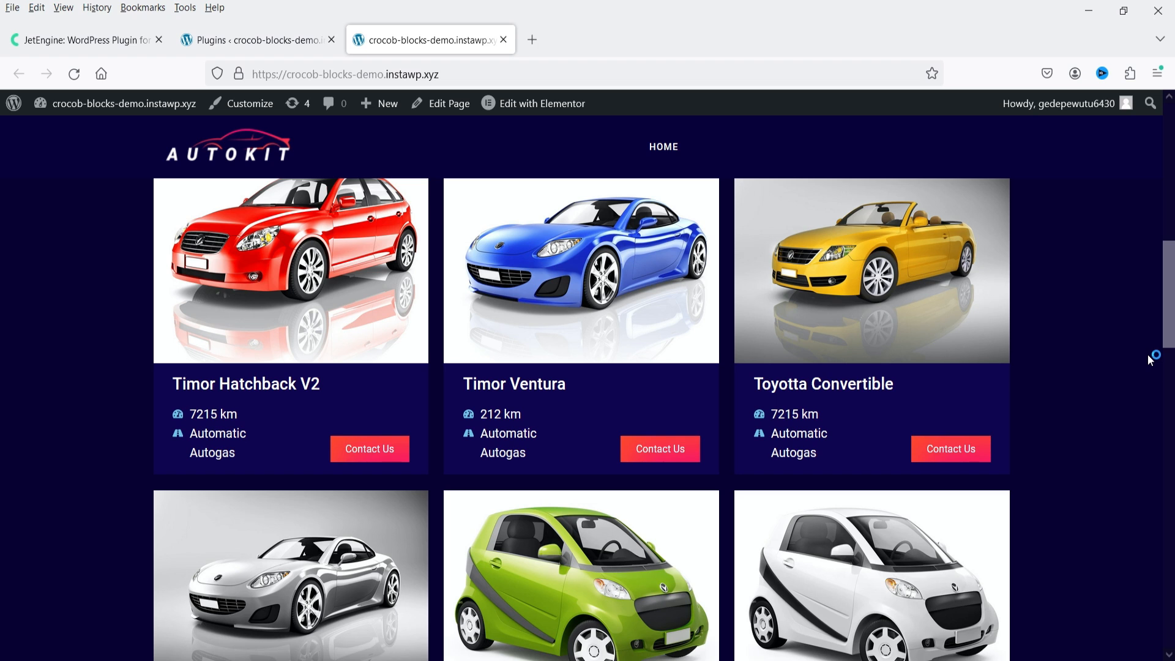
click(265, 41)
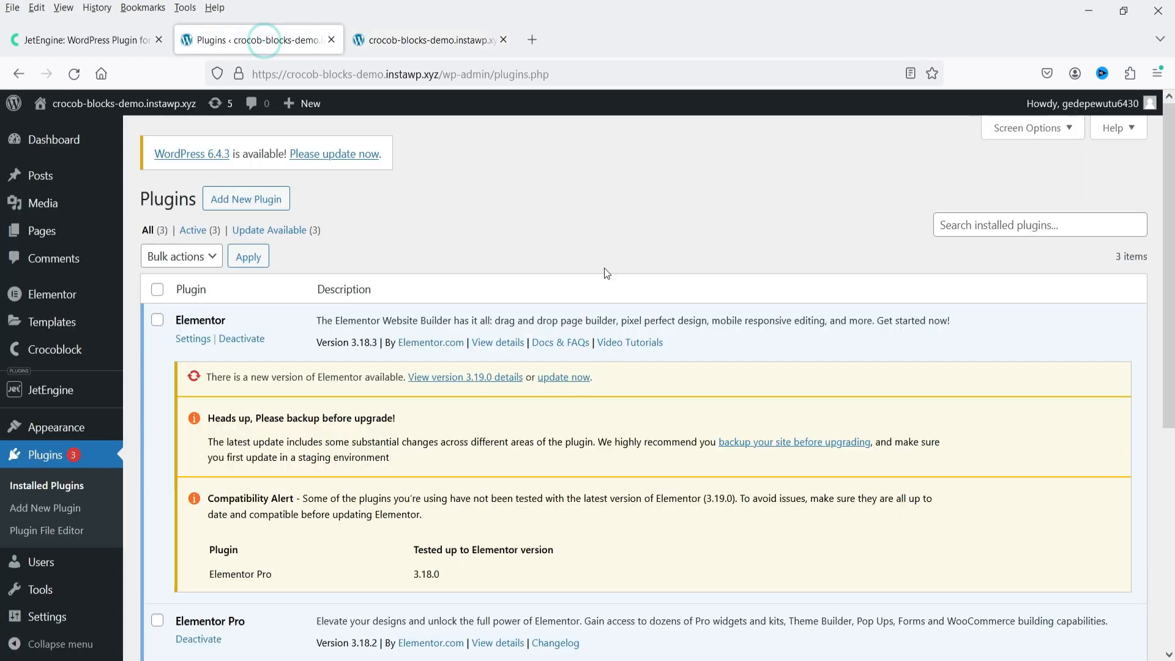
click(603, 224)
scroll(562, 186, down, 5)
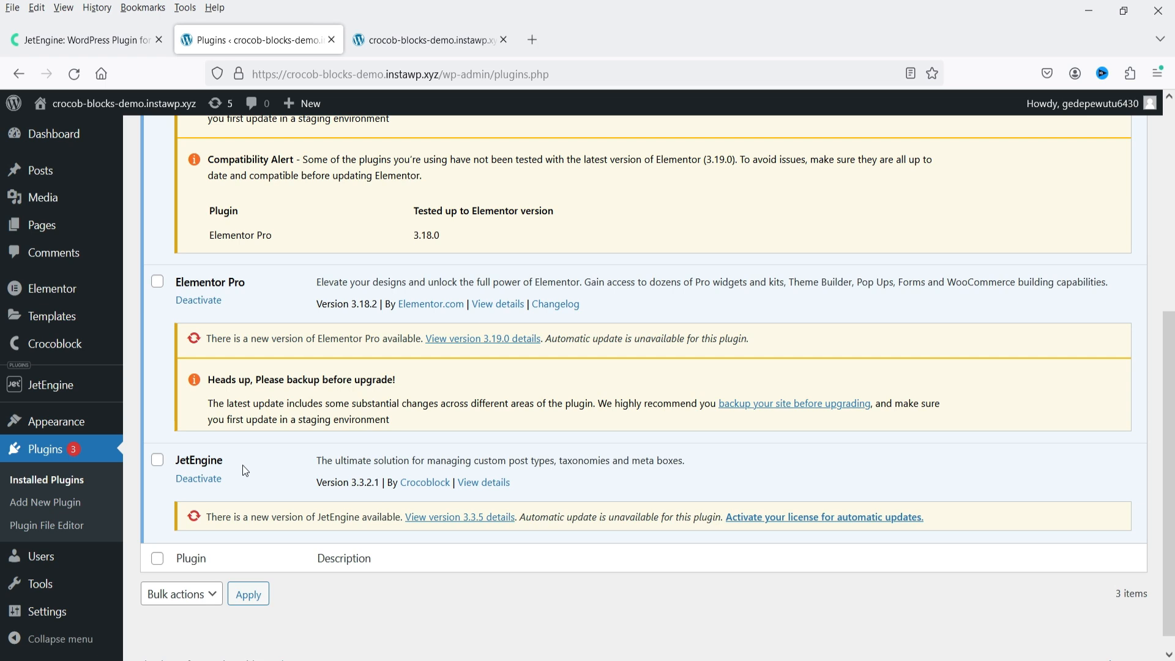
click(429, 40)
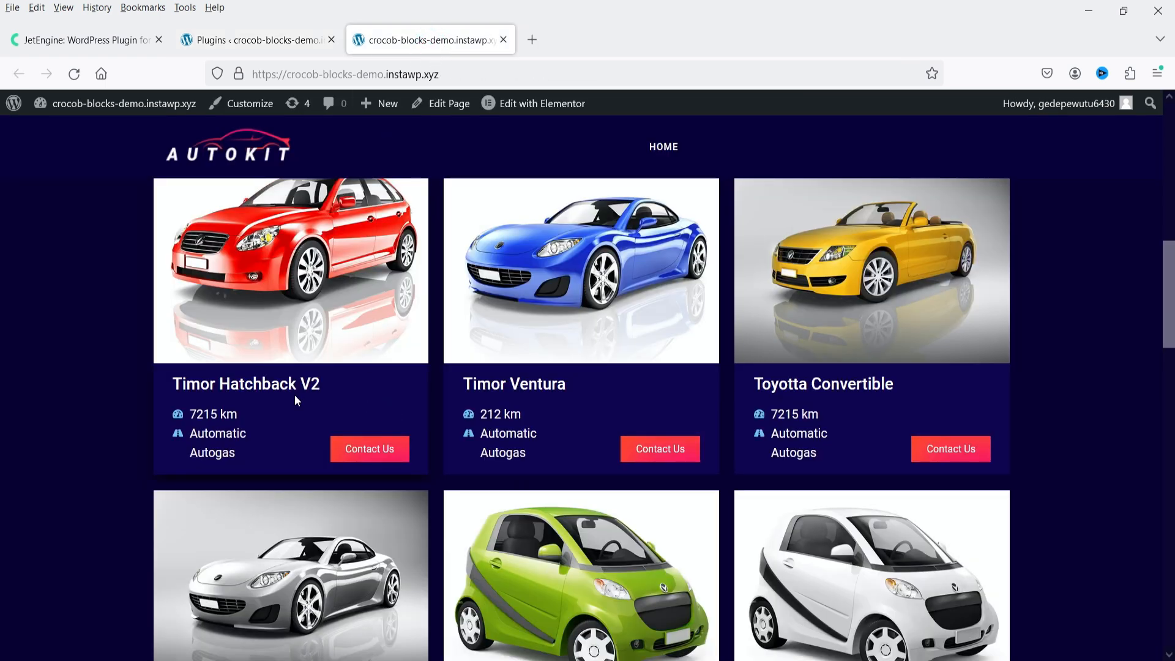
key(ctrl+shift+Tab)
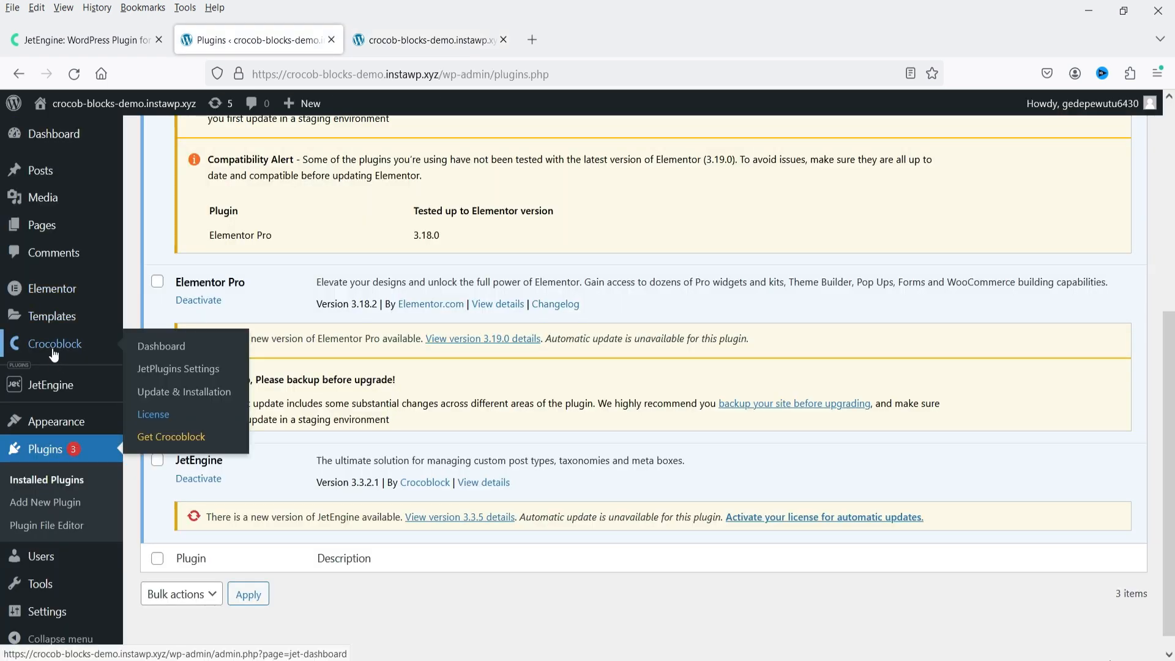
Review the installed JetPlugins and the additional plugins offered on the Crocoblock dashboard
click(110, 347)
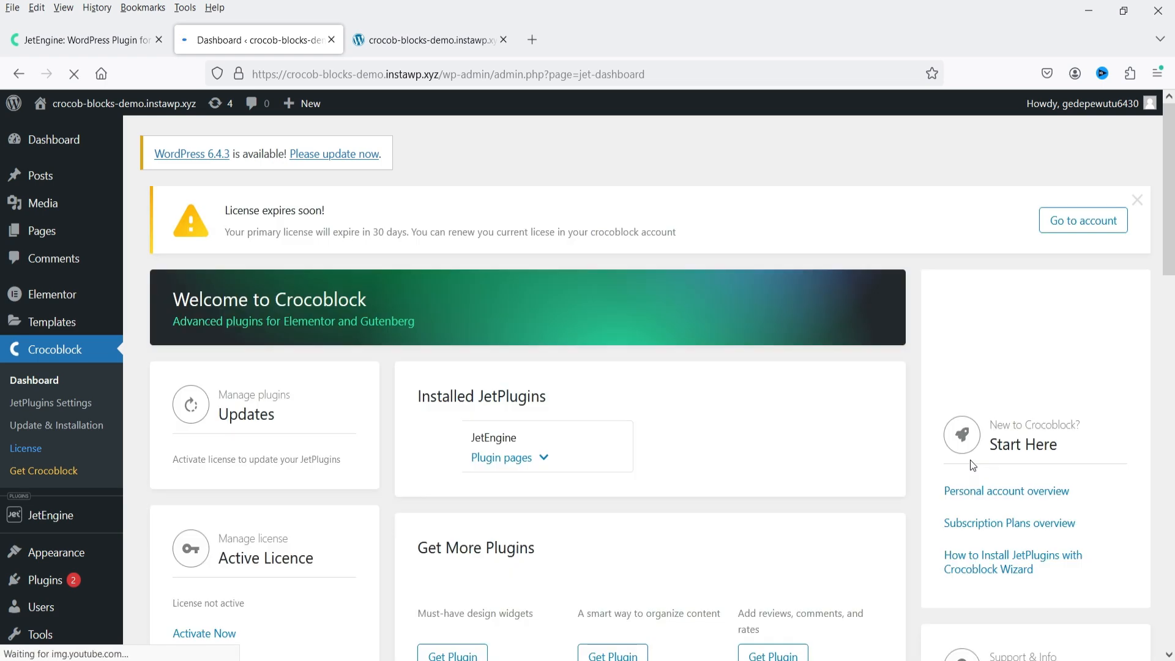
scroll(878, 287, down, 5)
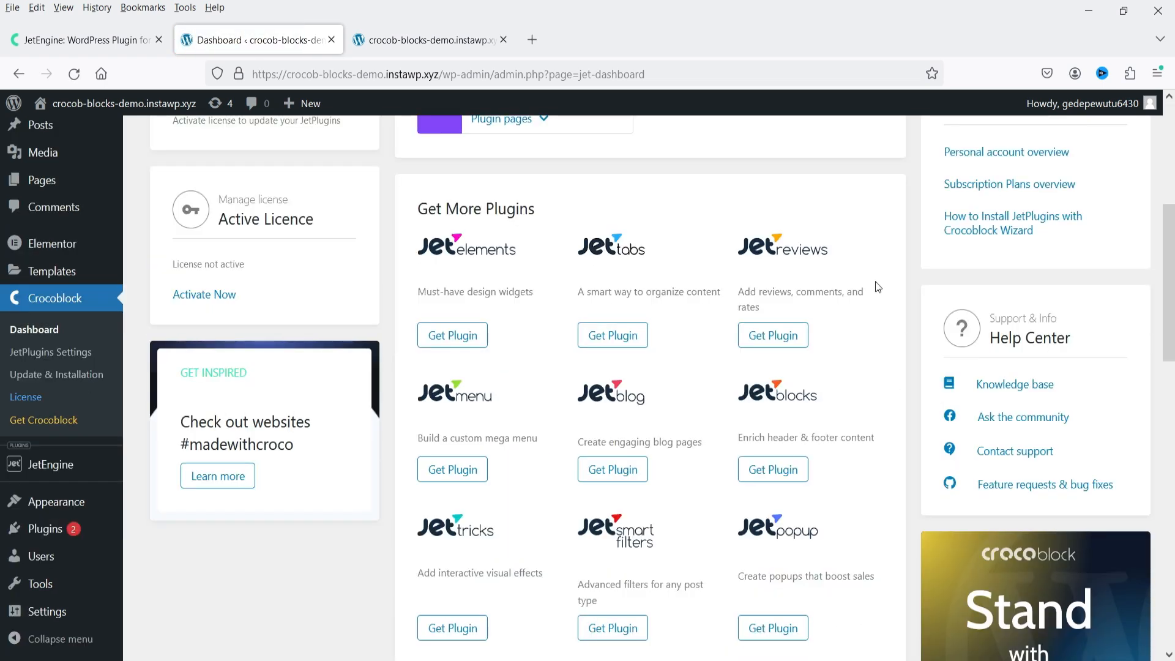
scroll(481, 277, up, 3)
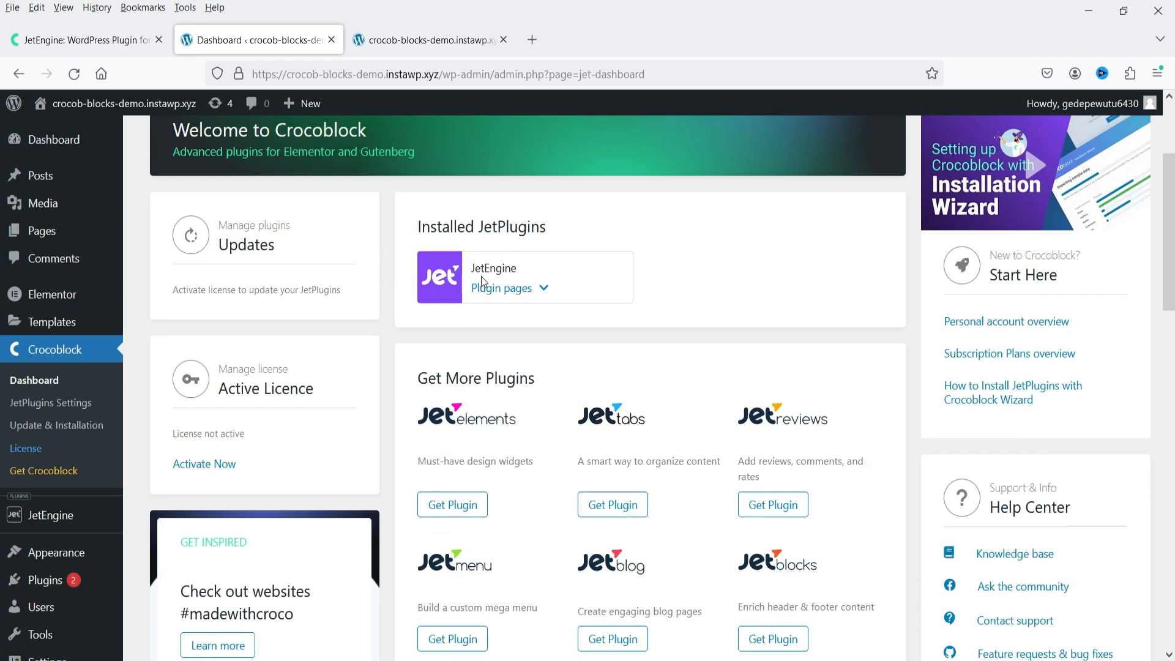
mouse_move(503, 279)
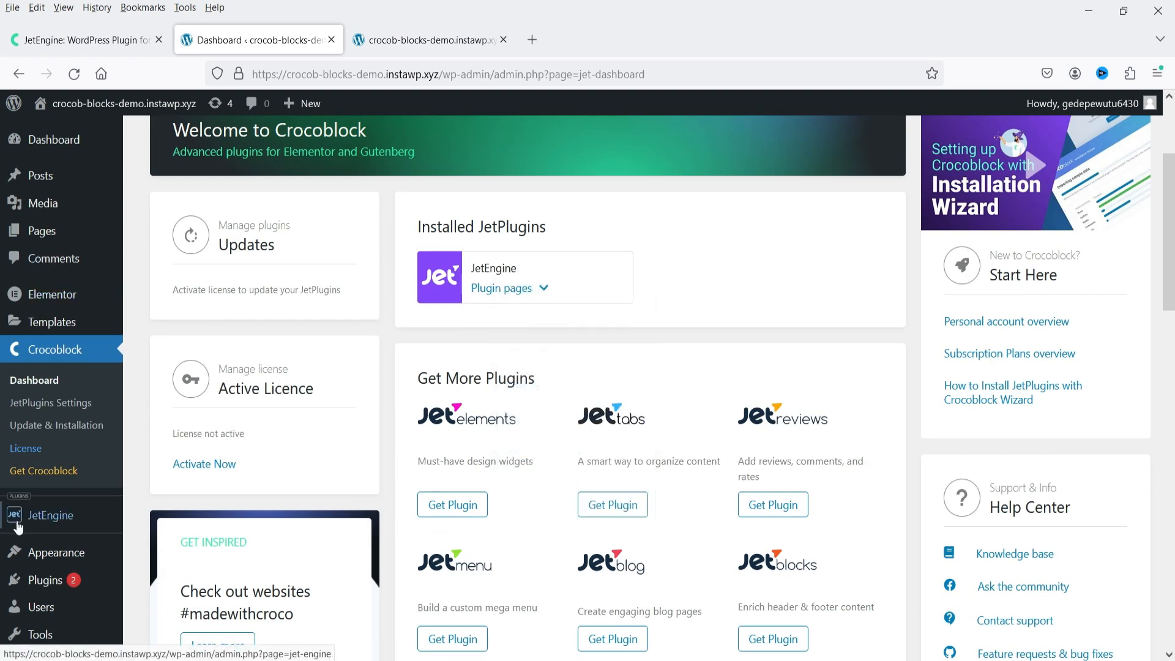
Examine the default modules and performance tweaks on the JetEngine dashboard
mouse_move(23, 525)
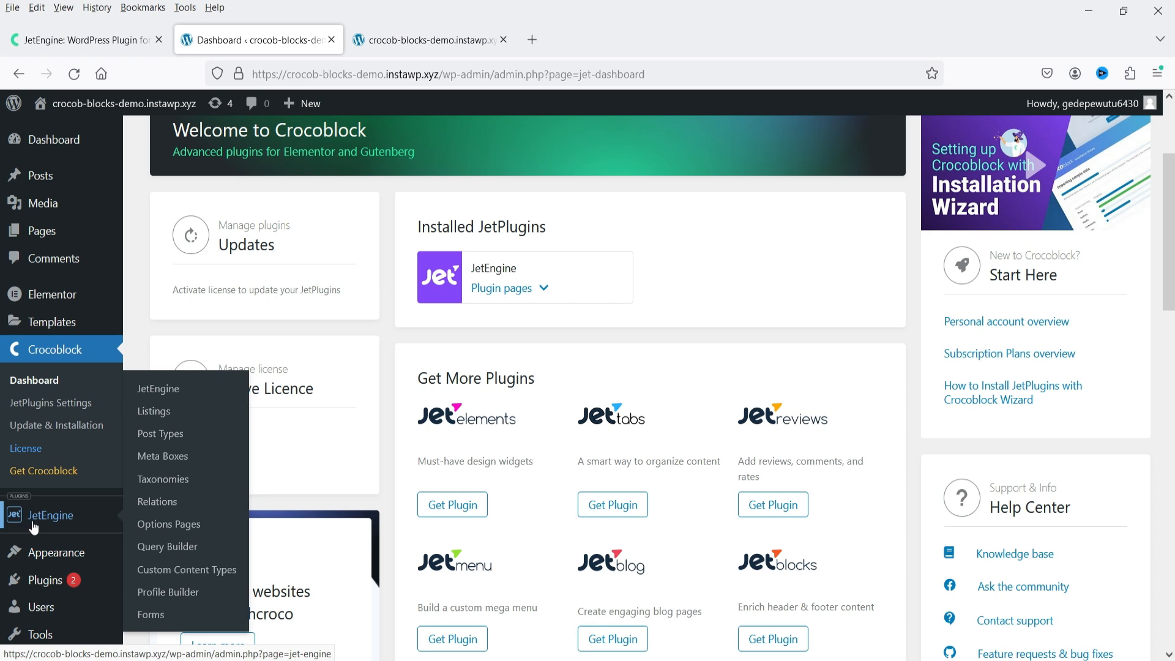
click(24, 525)
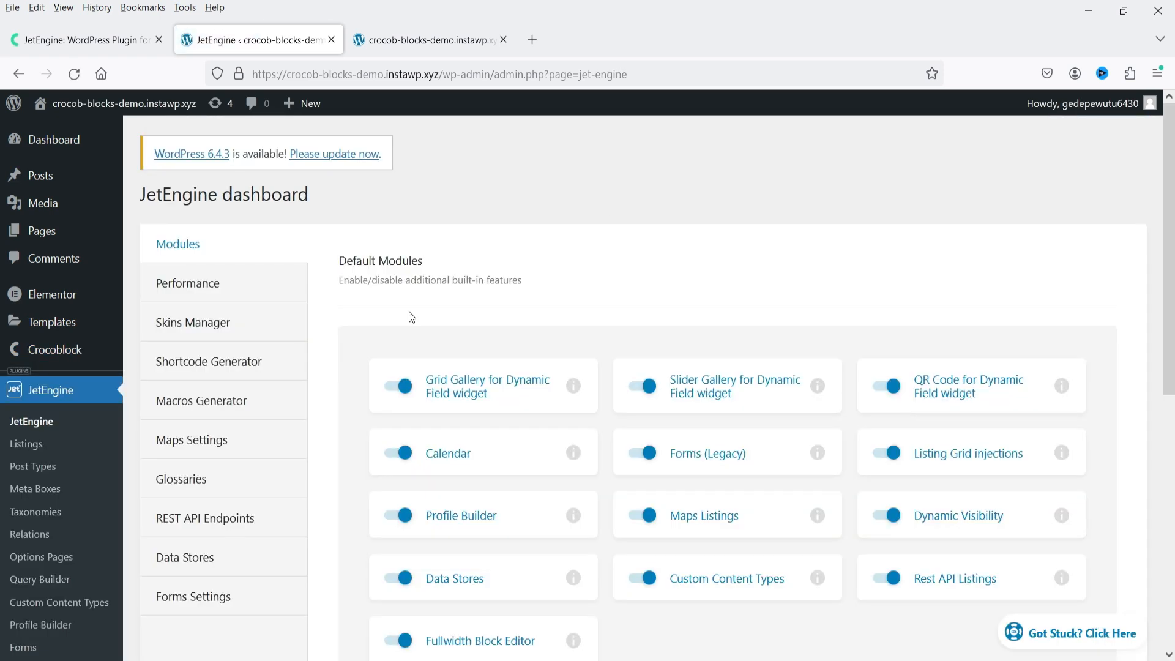
scroll(717, 288, down, 3)
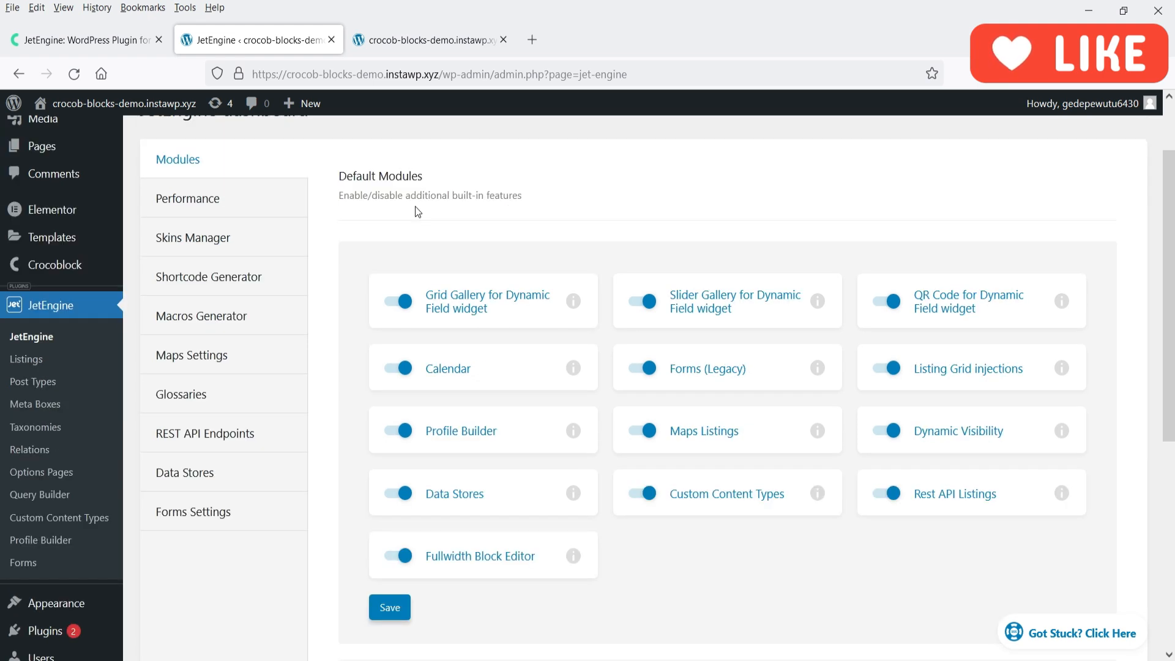
click(183, 198)
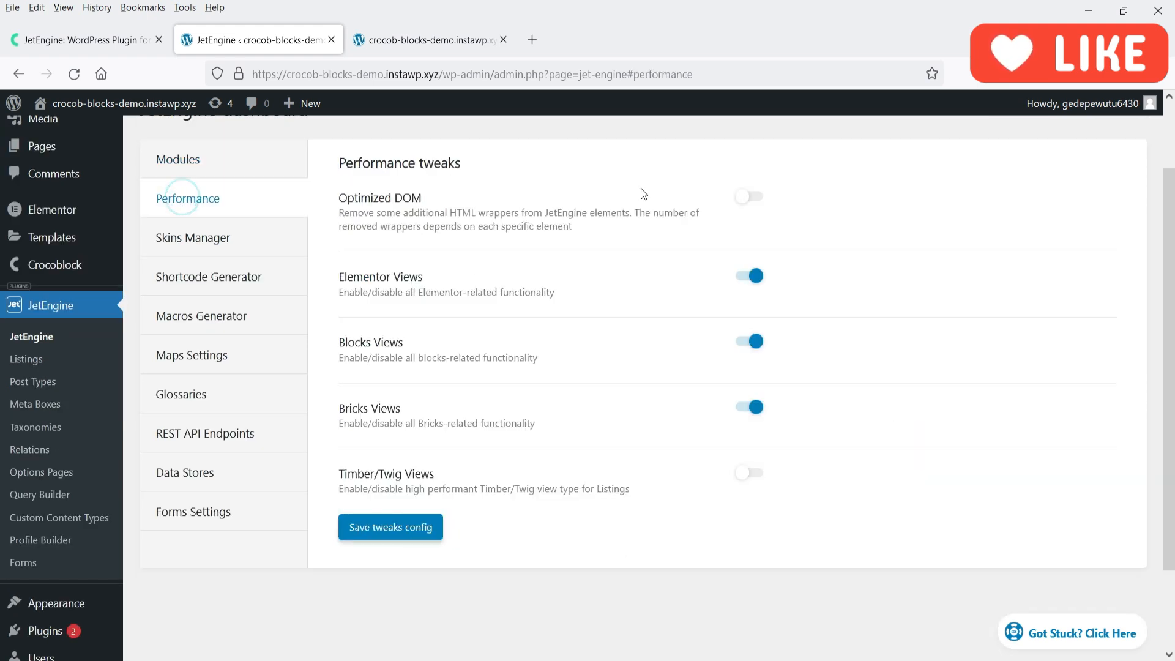
click(205, 240)
click(196, 171)
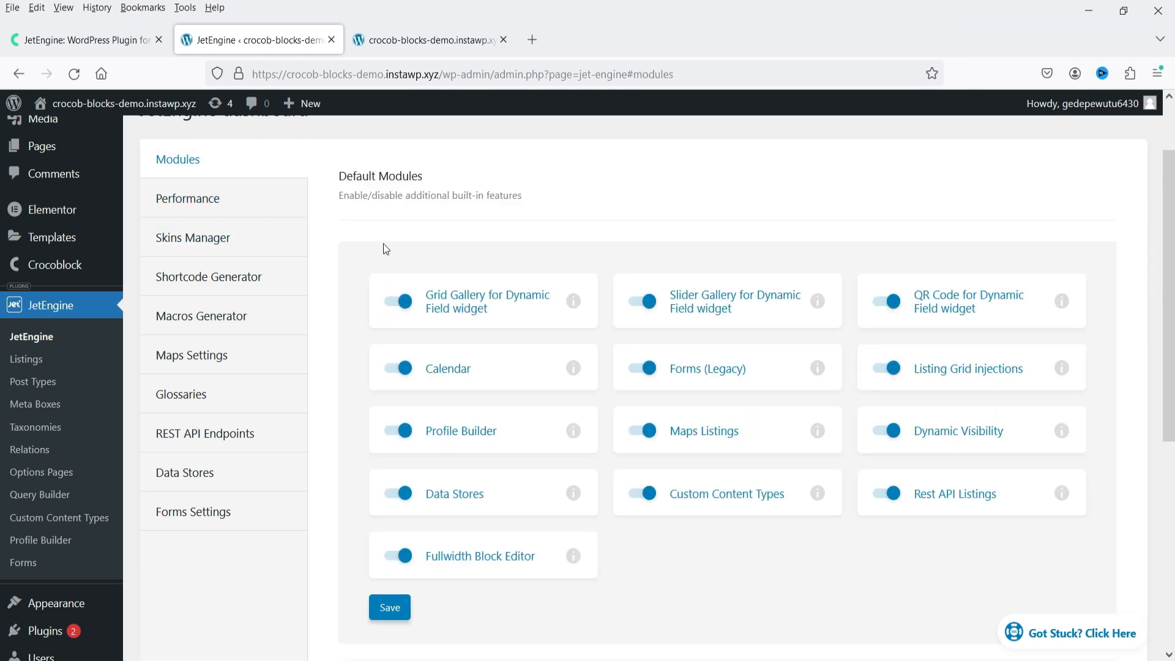
Look through JetEngine's shortcode generator, macros generator, maps, glossaries and forms settings
click(242, 262)
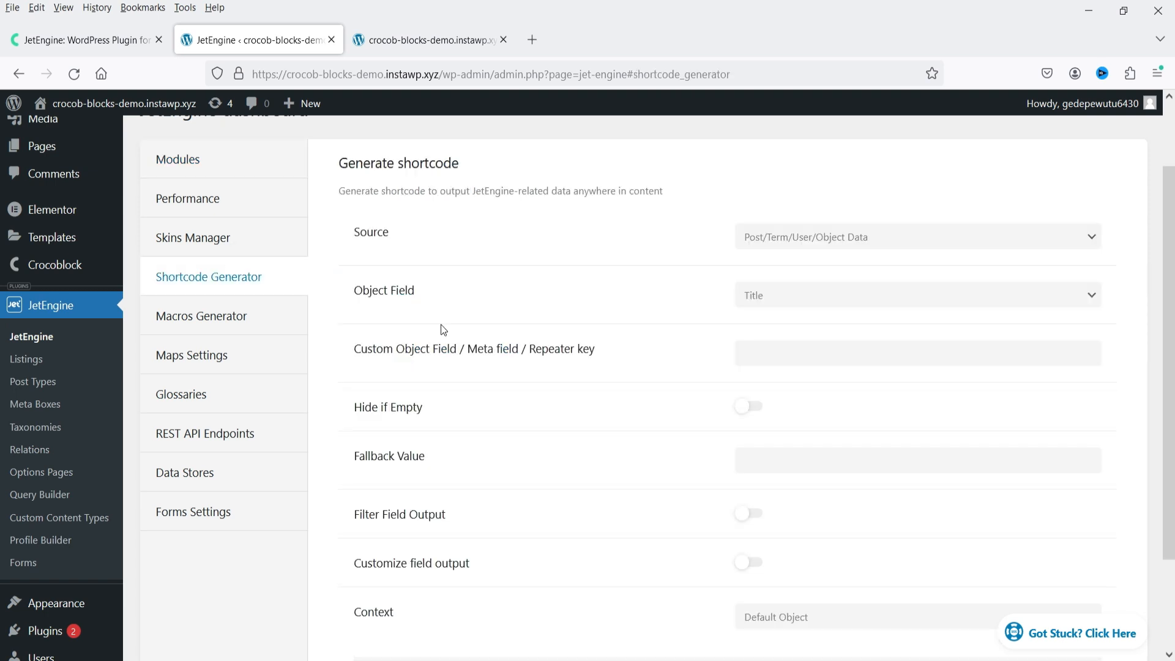
click(225, 315)
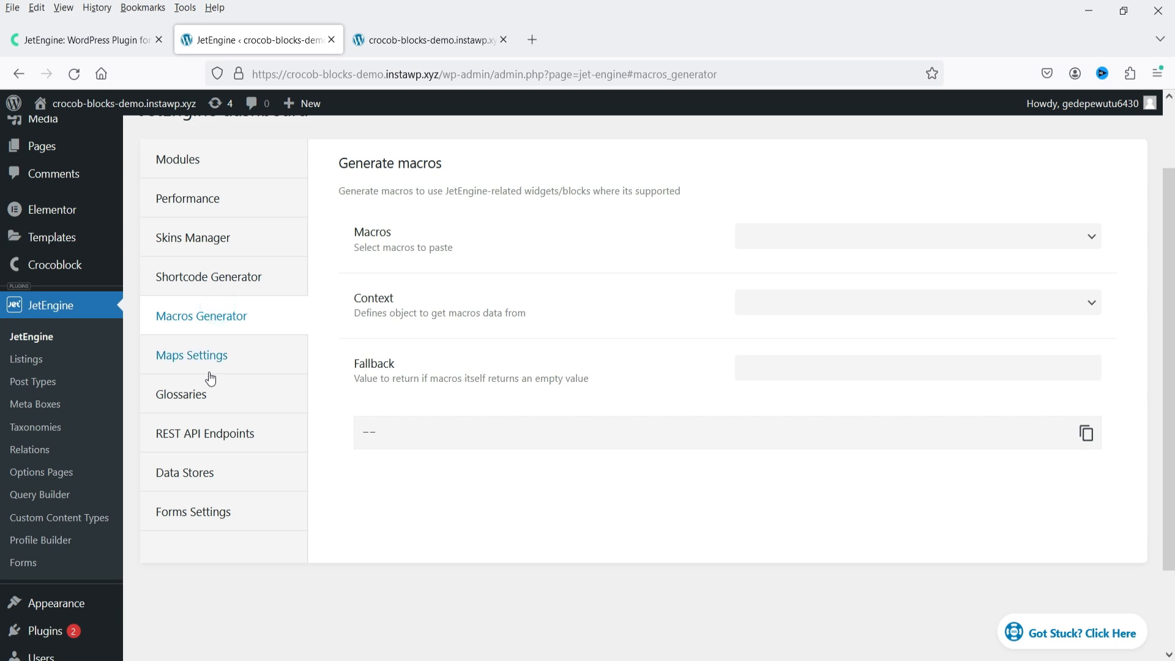
click(204, 355)
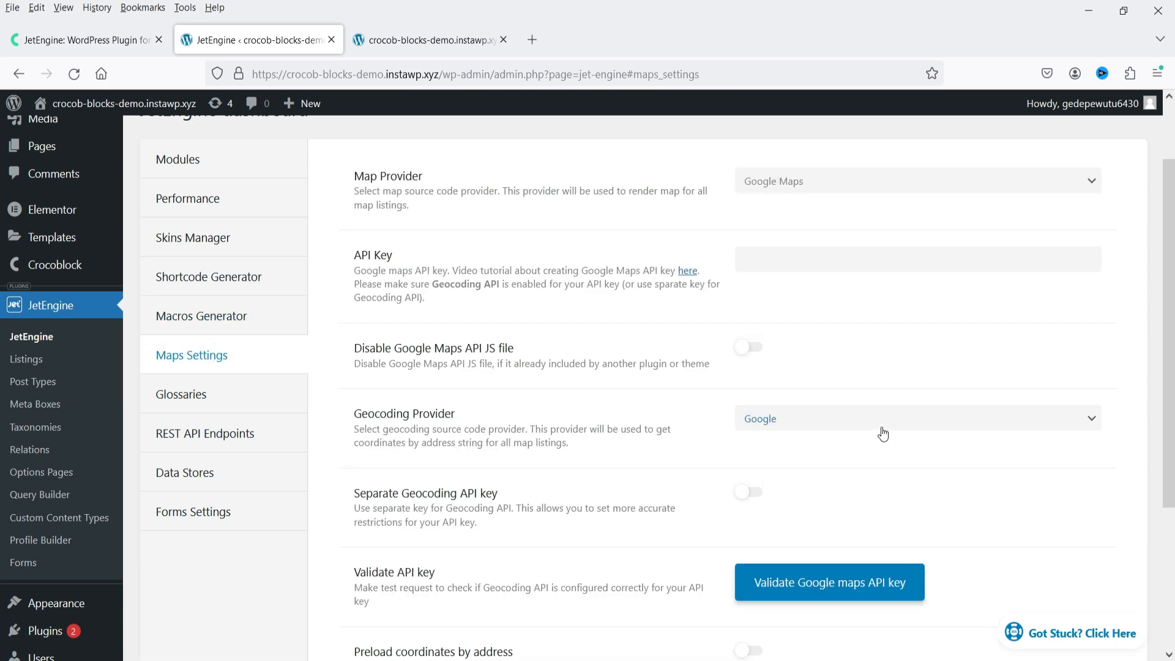
click(211, 394)
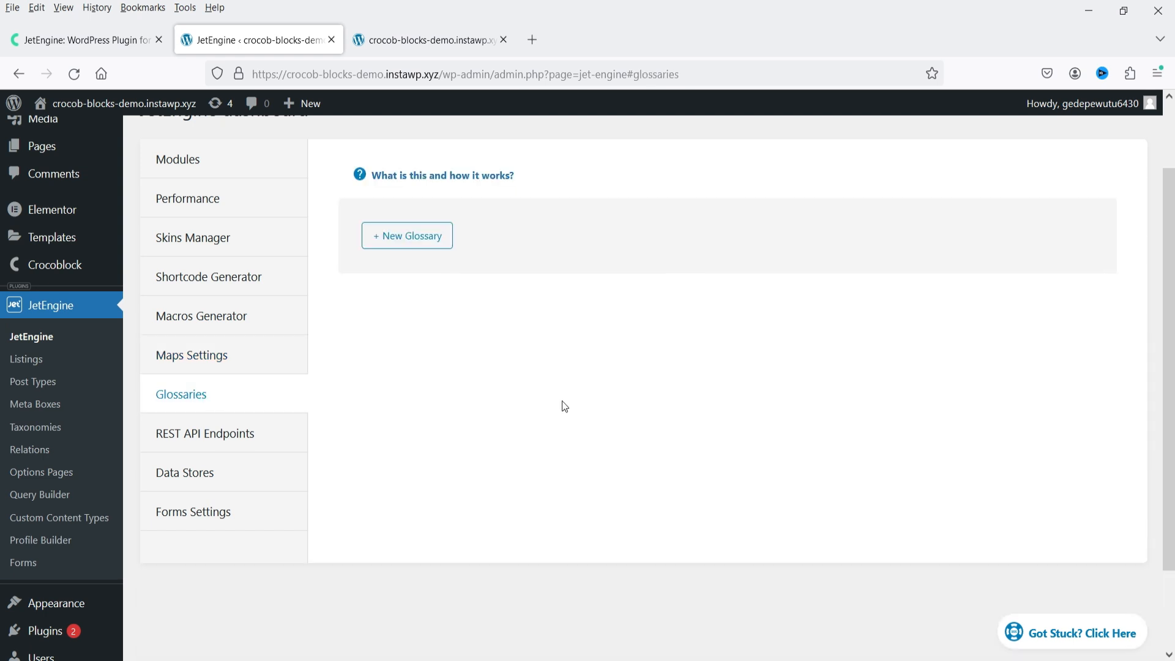
click(210, 517)
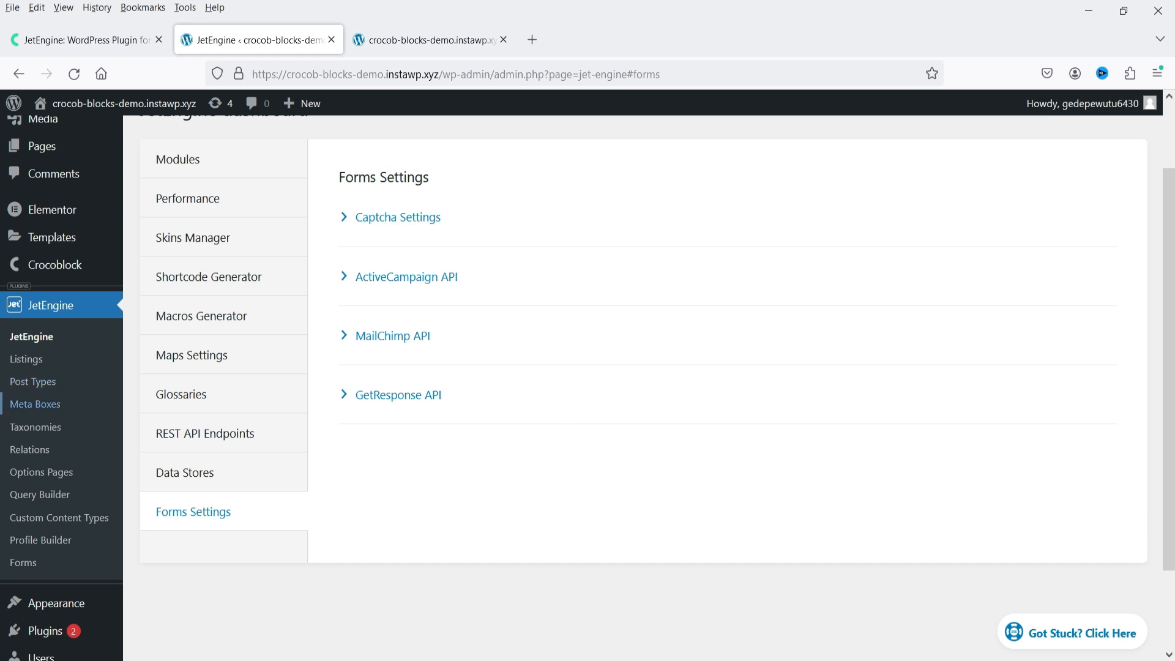
Start a new JetEngine custom post type named Cars with the slug cars
click(38, 382)
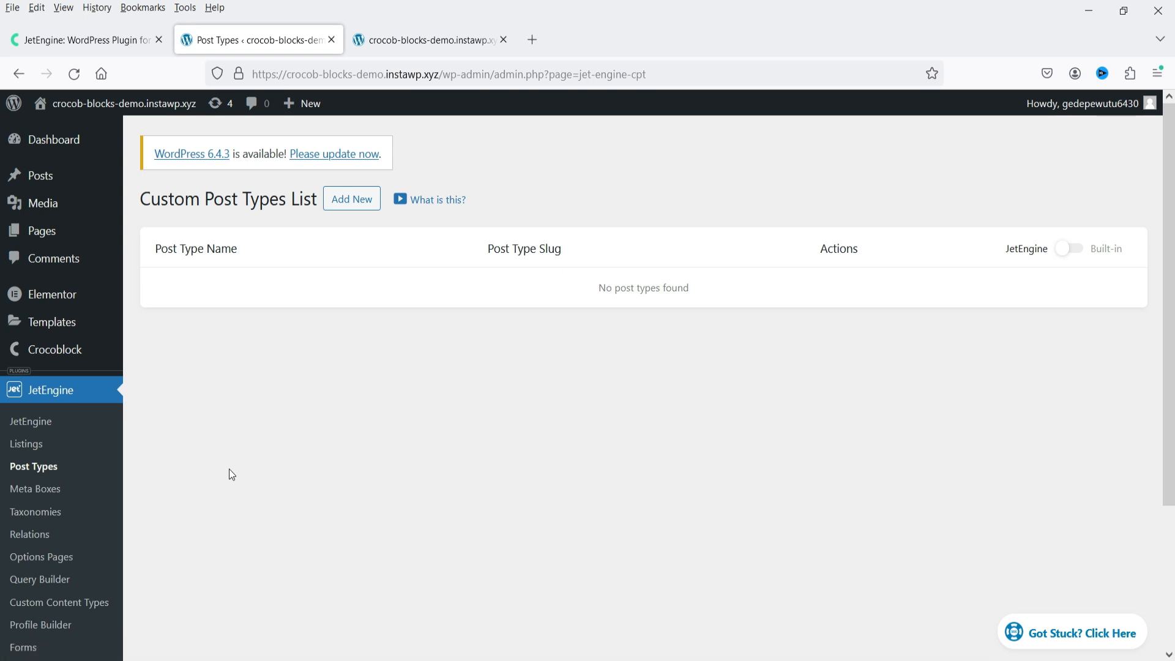
click(352, 199)
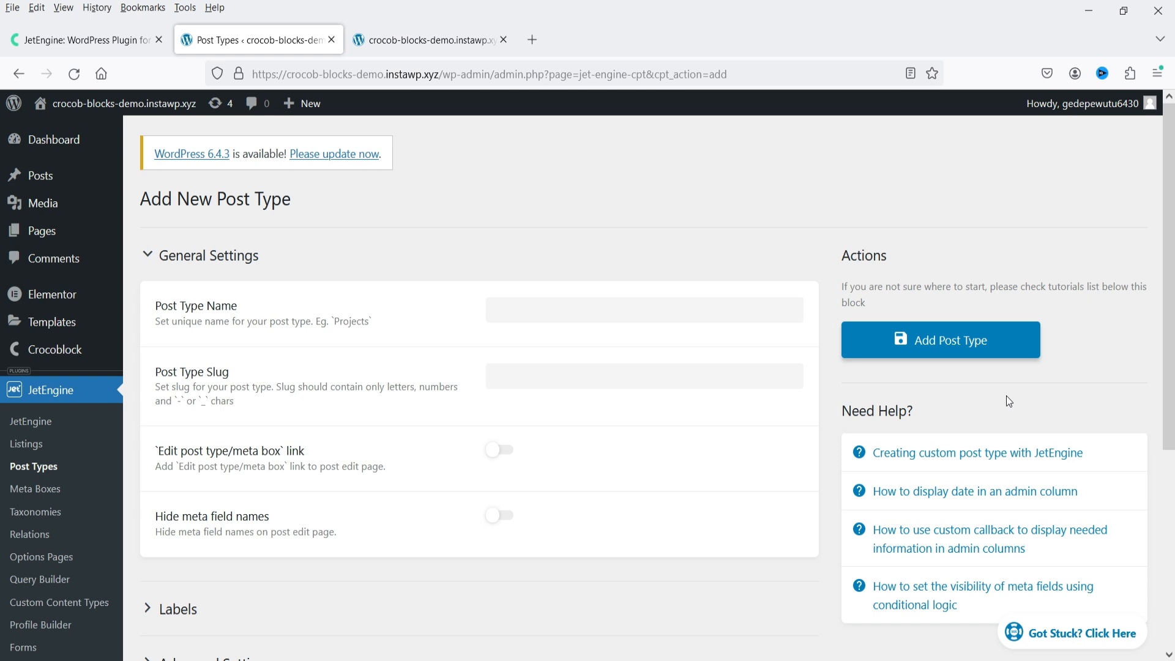
click(428, 39)
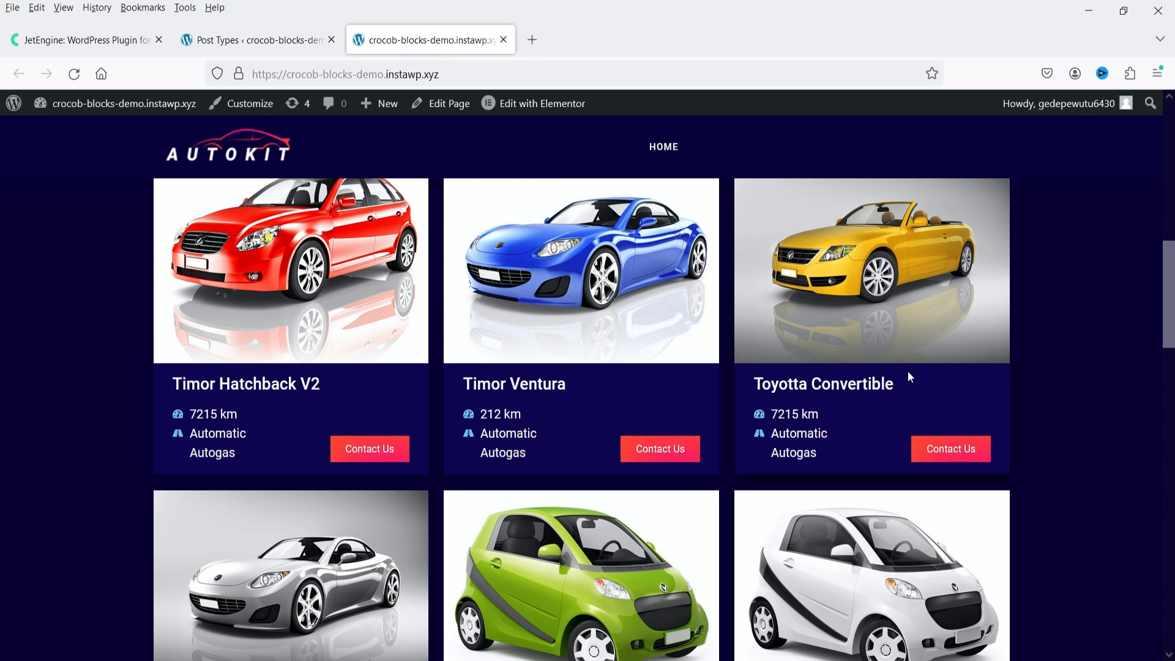
click(259, 42)
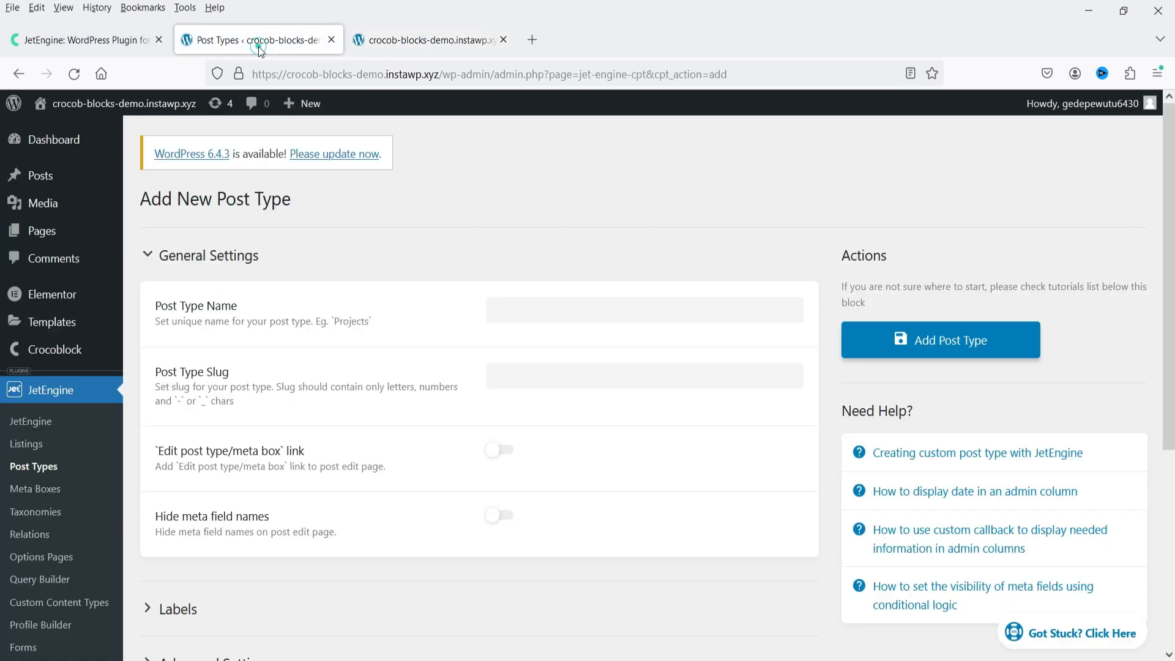
click(557, 315)
text(c)
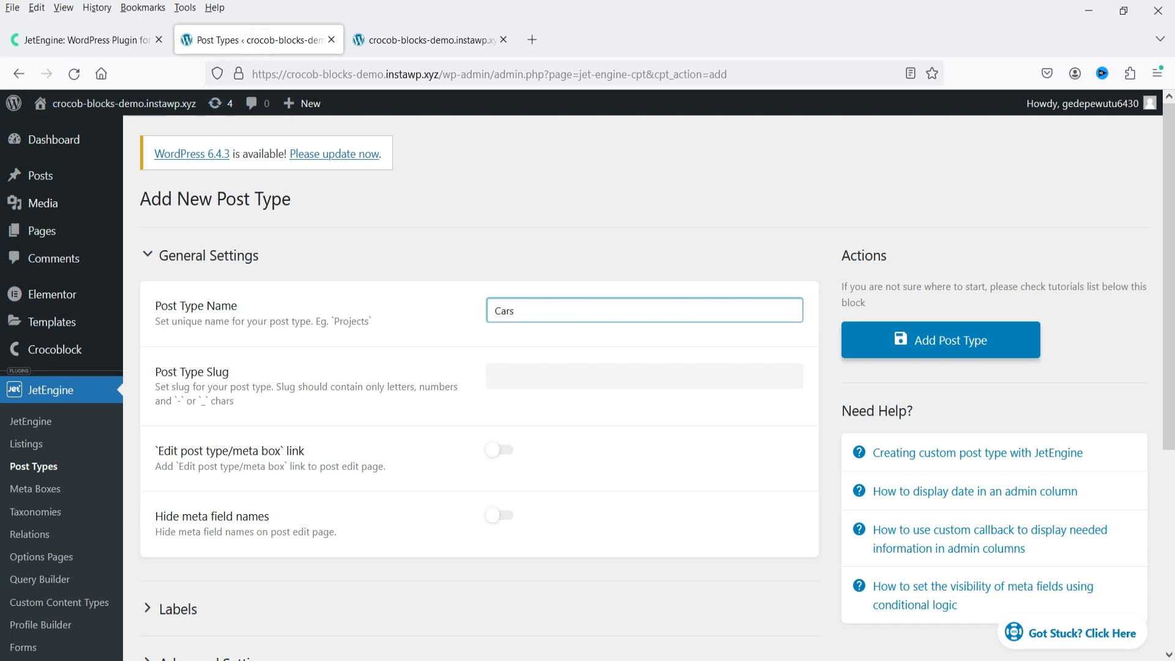
click(476, 423)
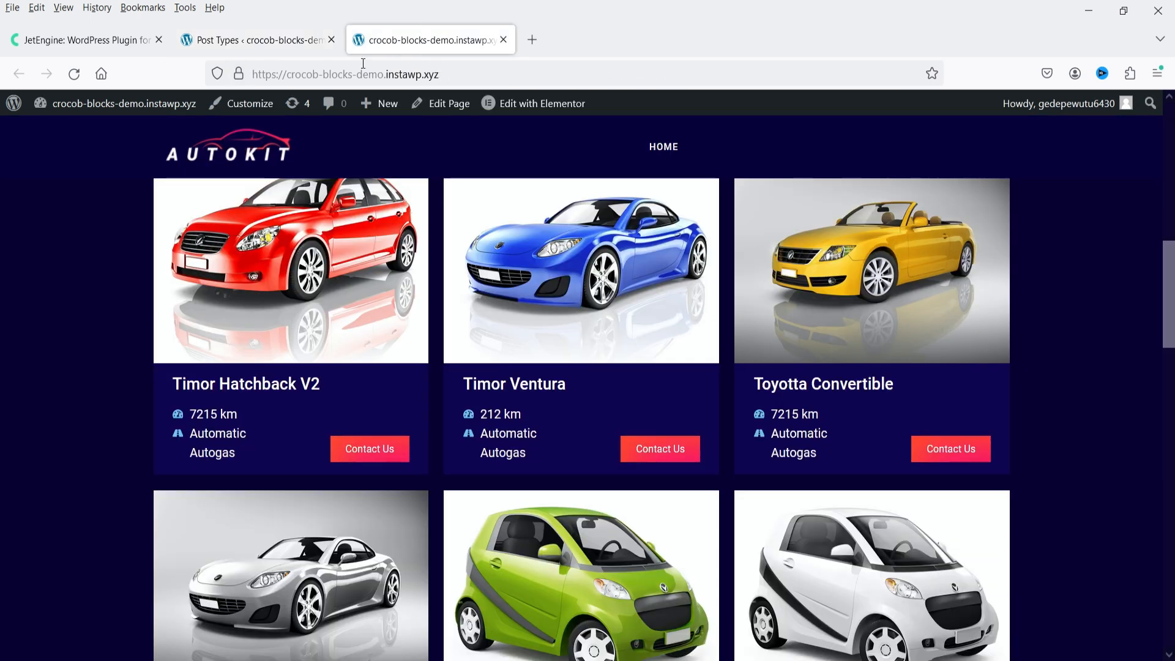
click(257, 40)
click(522, 377)
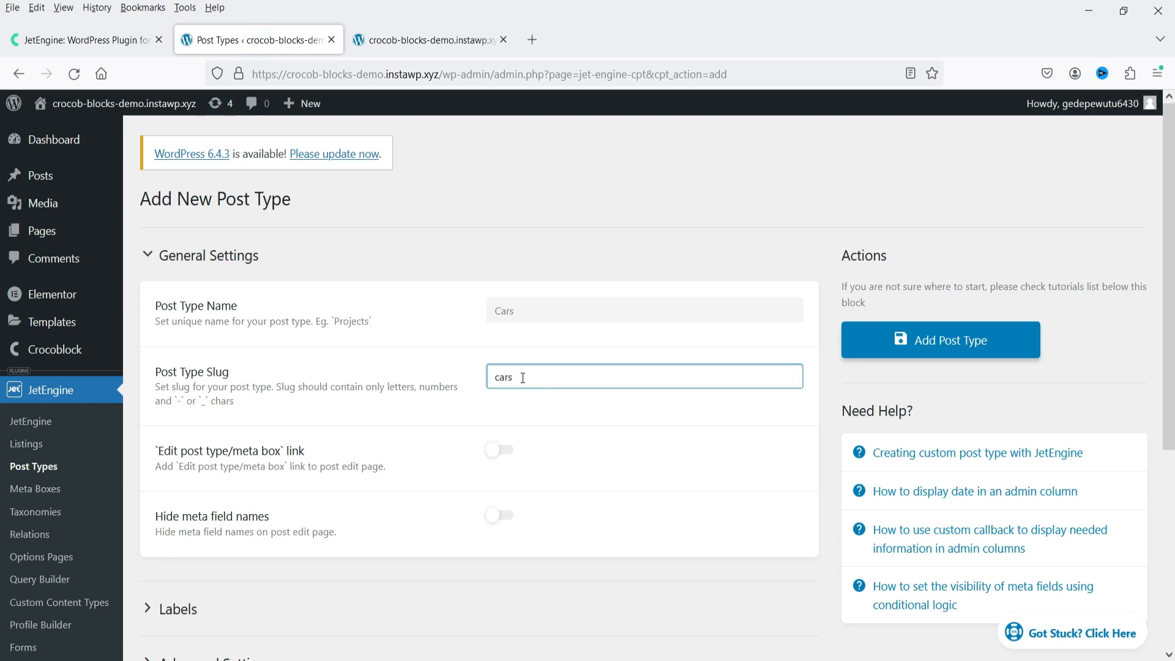
Review the new post type's general settings and collapse that section
scroll(397, 431, down, 2)
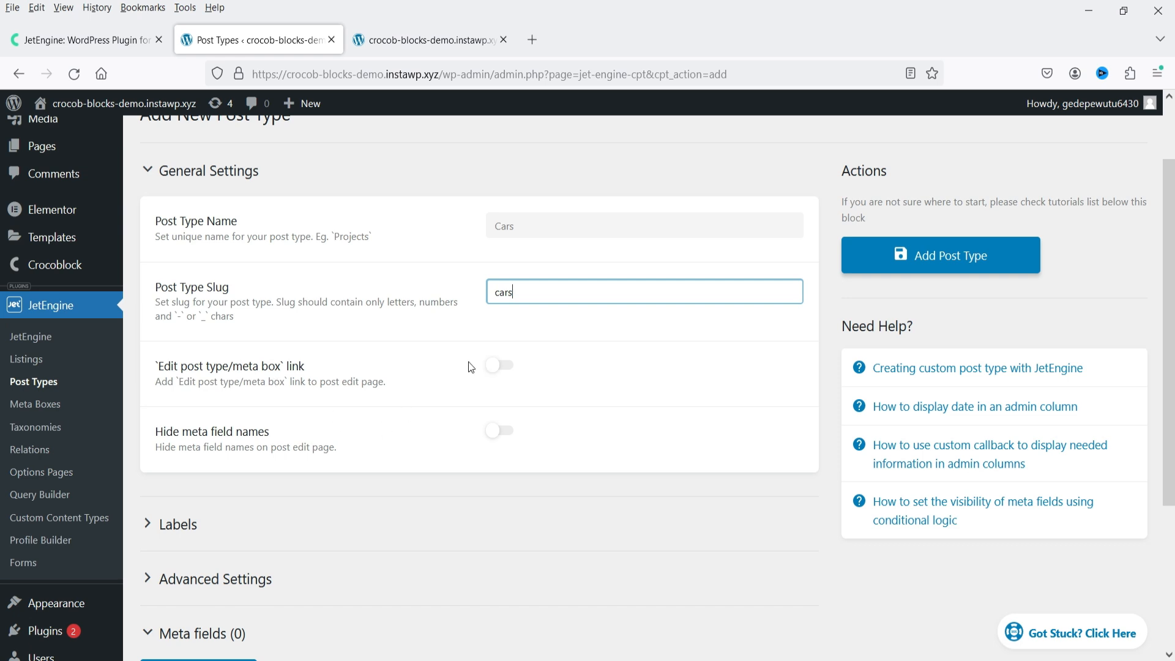
click(183, 173)
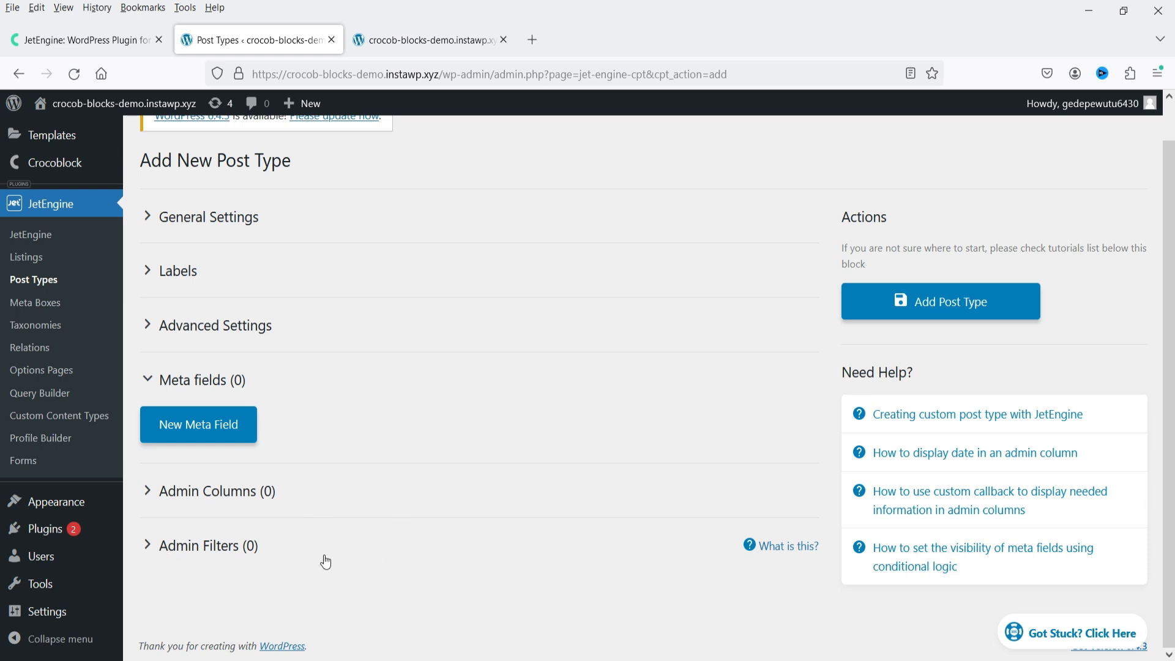
click(234, 220)
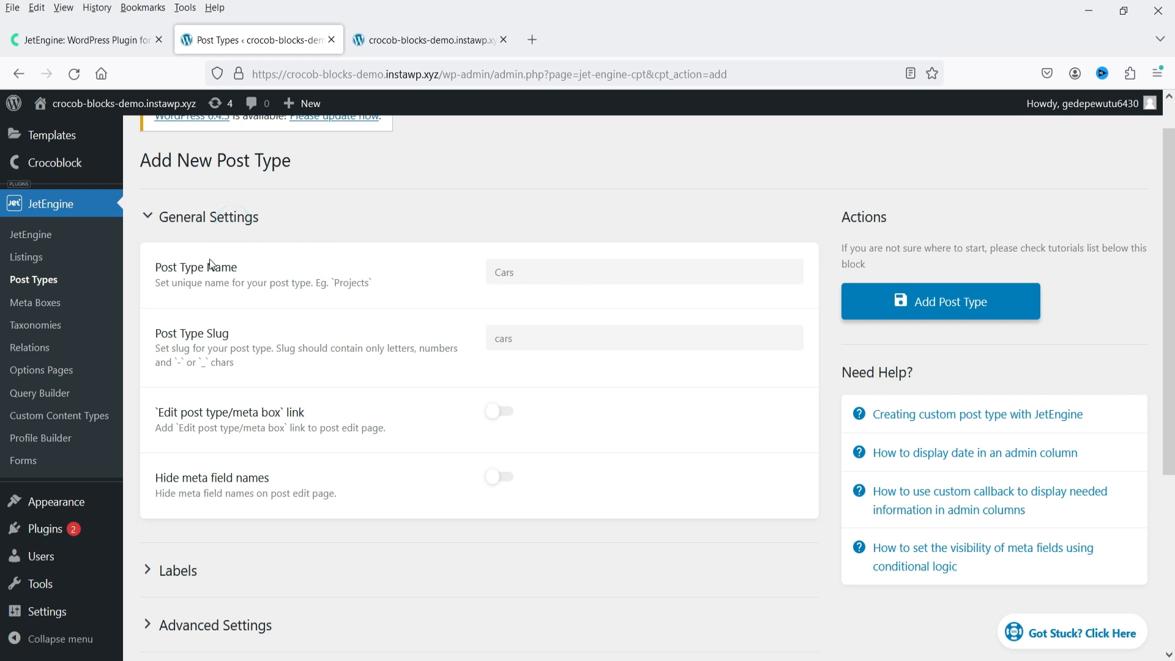
click(250, 227)
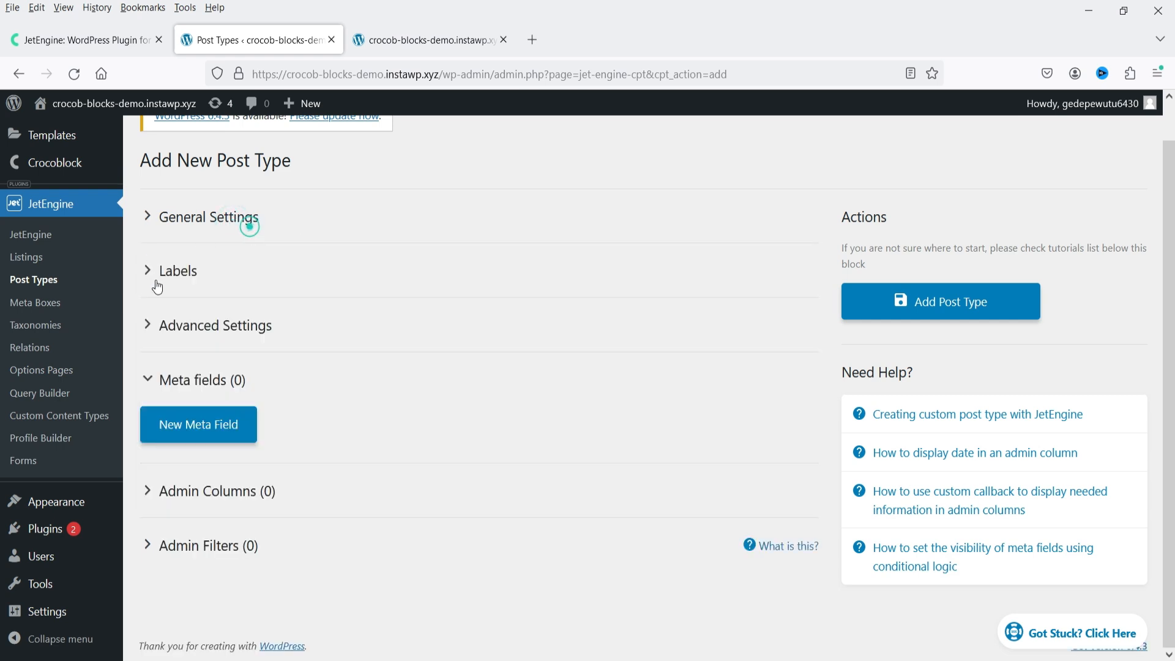
Set the post type's Singular name label to "Car"
click(199, 271)
click(565, 334)
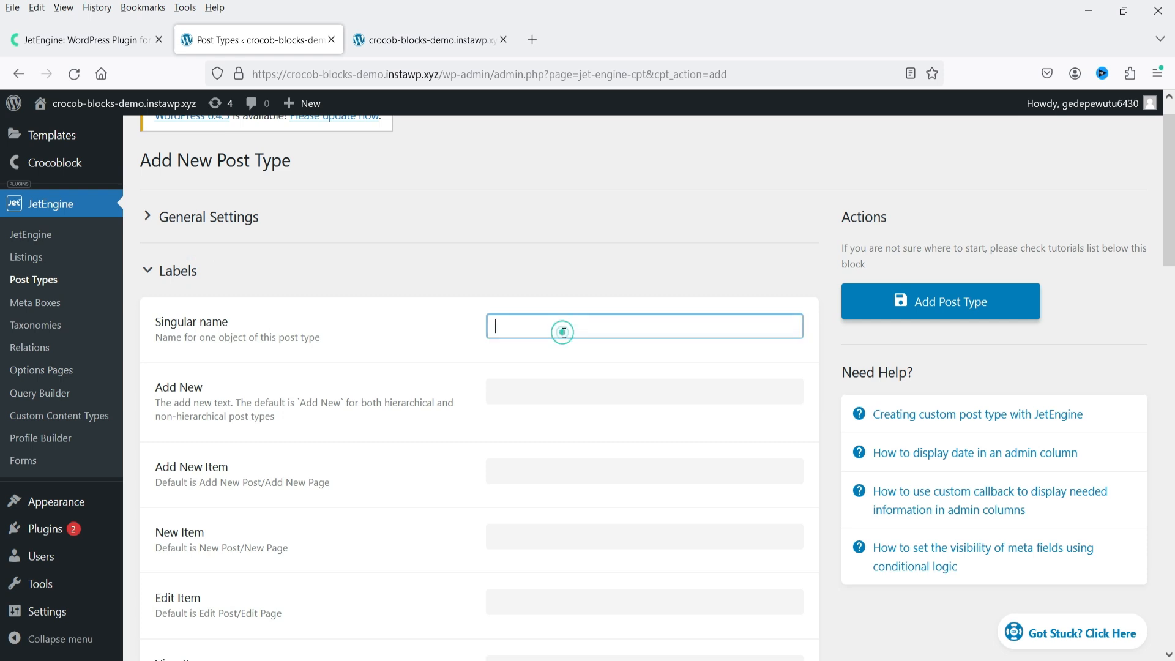
text(Car)
click(280, 350)
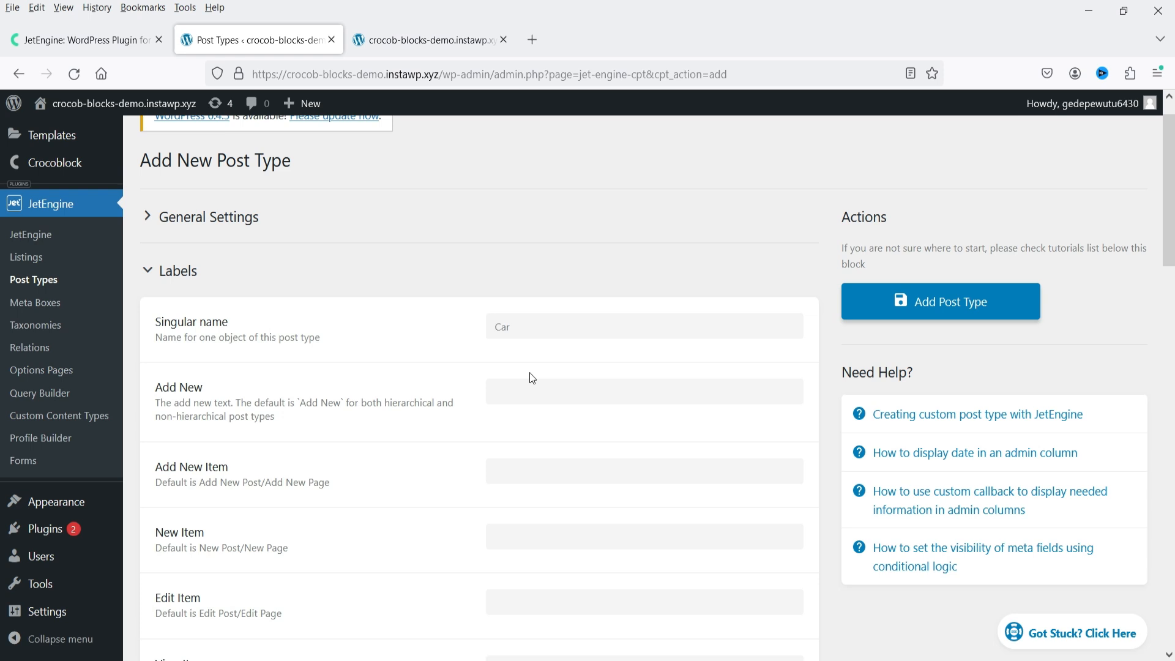
Examine the Add New label's description and compare it with the entries under the Posts admin menu
drag(209, 389, 155, 391)
click(262, 376)
click(233, 381)
click(231, 379)
scroll(497, 395, up, 1)
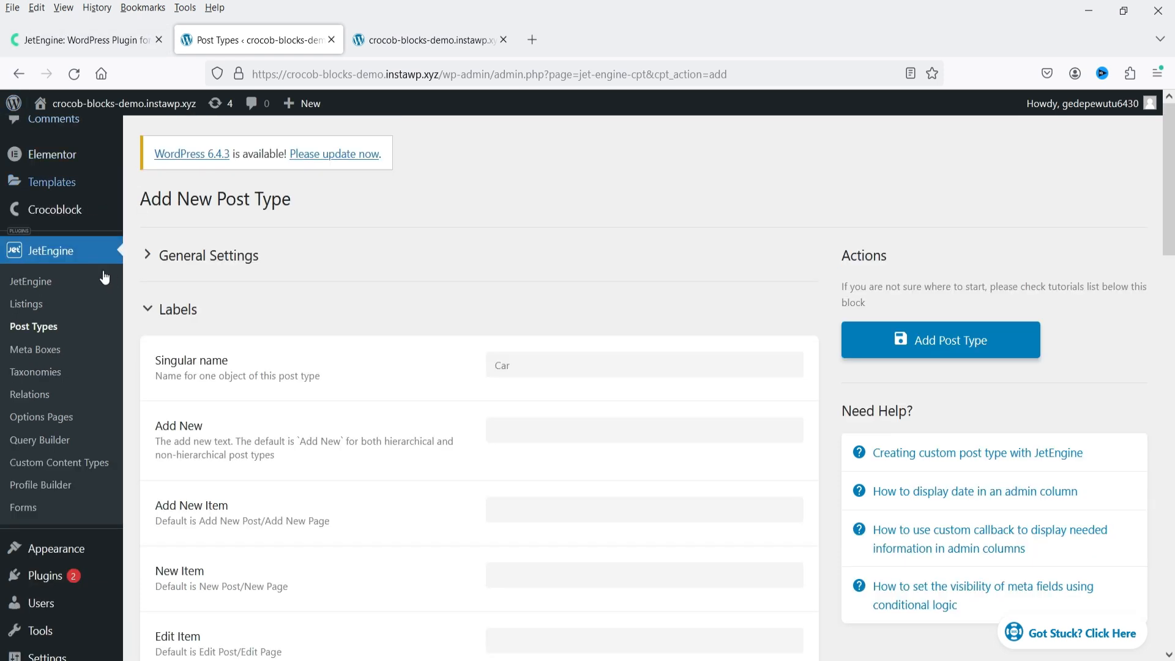
scroll(43, 184, up, 3)
mouse_move(49, 178)
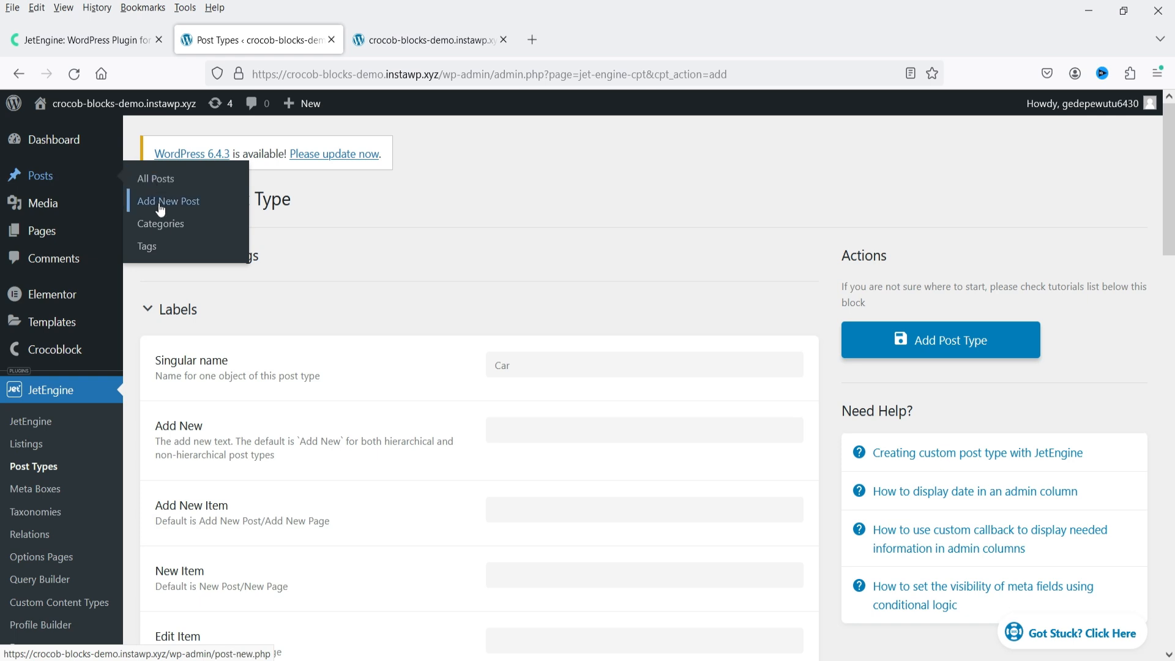
scroll(643, 317, down, 4)
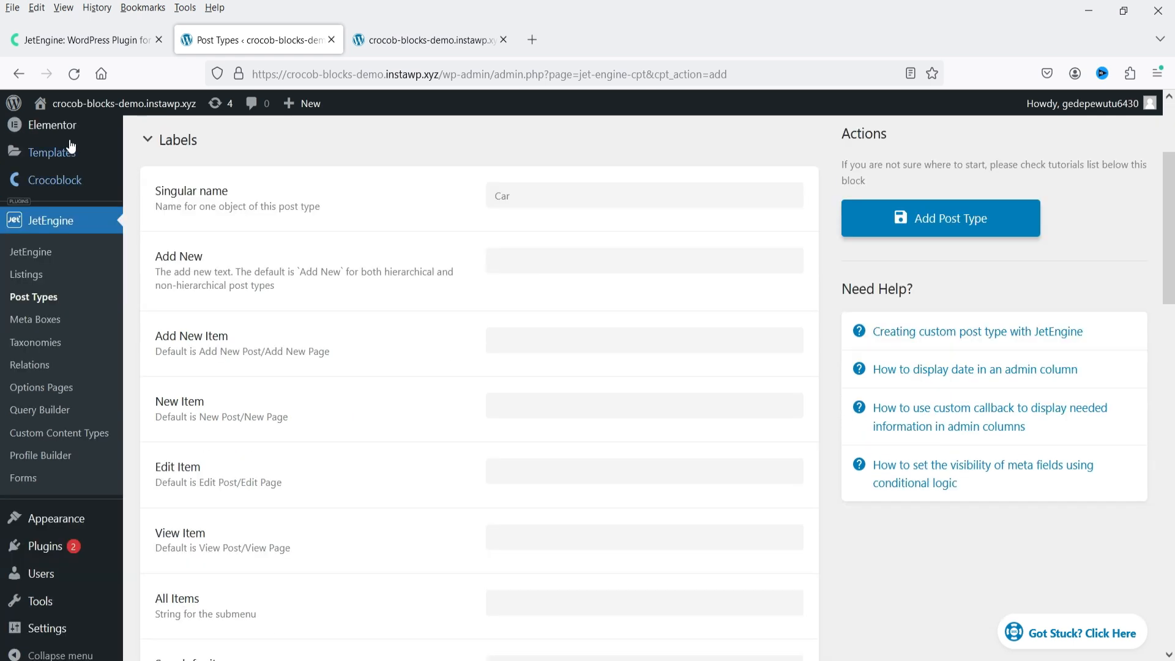
Set the Add New and Add New Item labels to "Add New Car" and the New Item label to "New Car"
click(512, 268)
text(Add New Car)
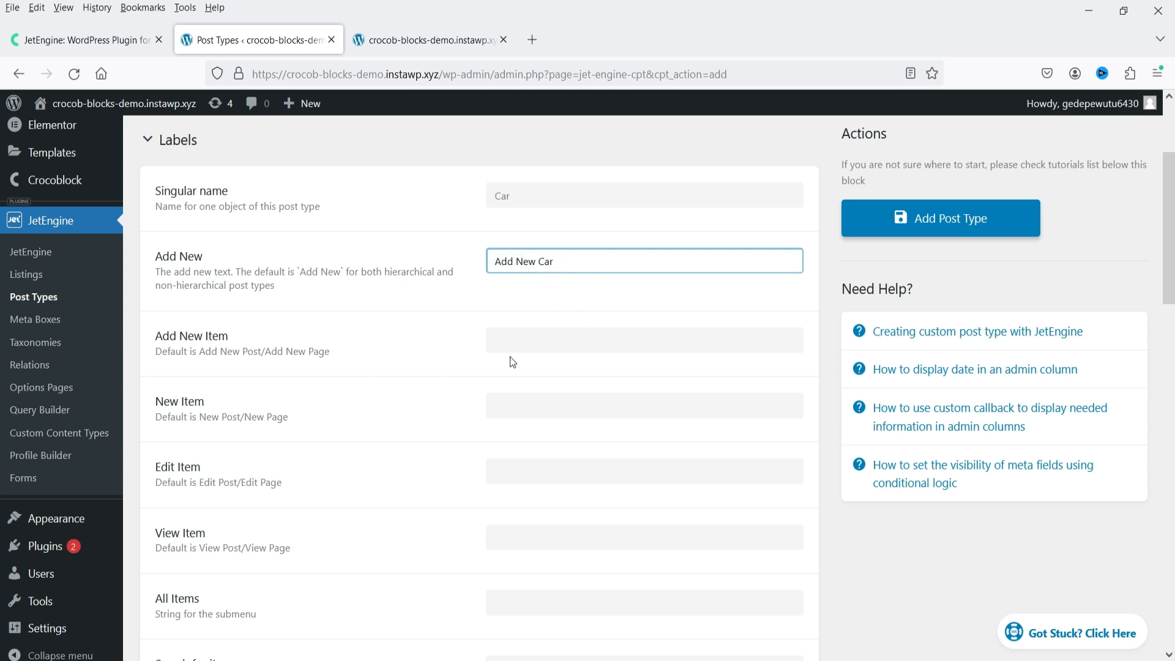
click(562, 337)
text(Add New Car)
click(576, 390)
text(New Car)
Set the Edit Item label to "Edit Car", View Item to "View Car" and All Items to "All Cars"
scroll(587, 377, down, 2)
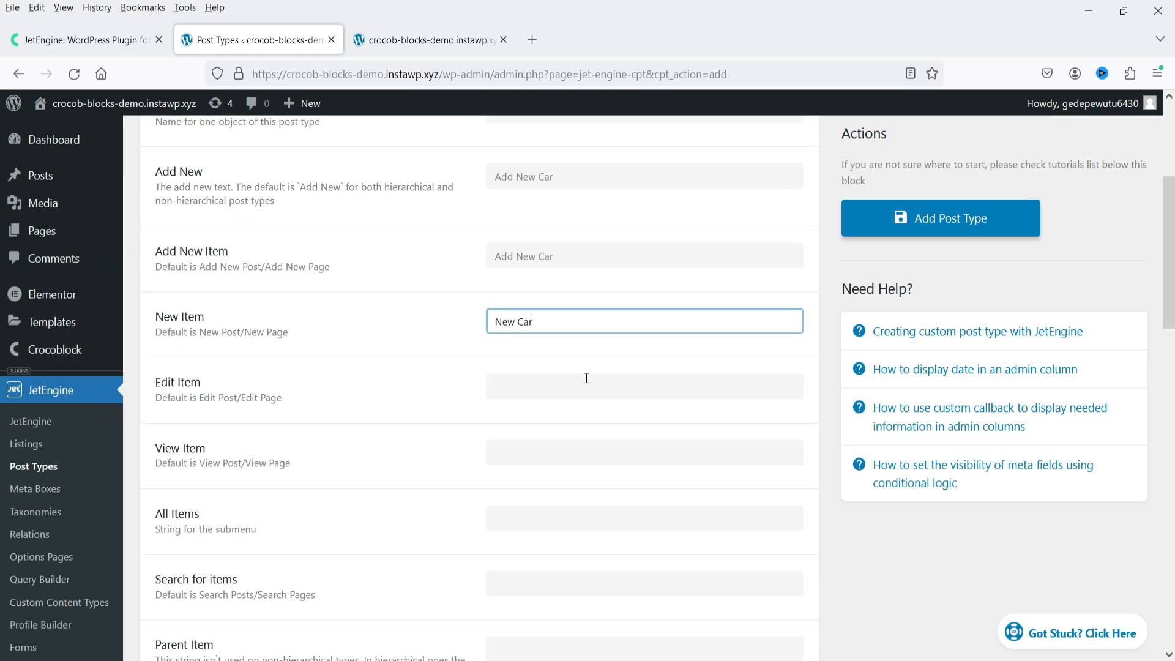
click(586, 380)
text(Edit Car)
click(590, 451)
text(View Car)
click(601, 515)
text(All Cars)
Set Parent Item to "Parent Car", Not found to "Parent Cars" and Not found in trash to "No Cars found in trash"
scroll(600, 515, down, 3)
click(588, 329)
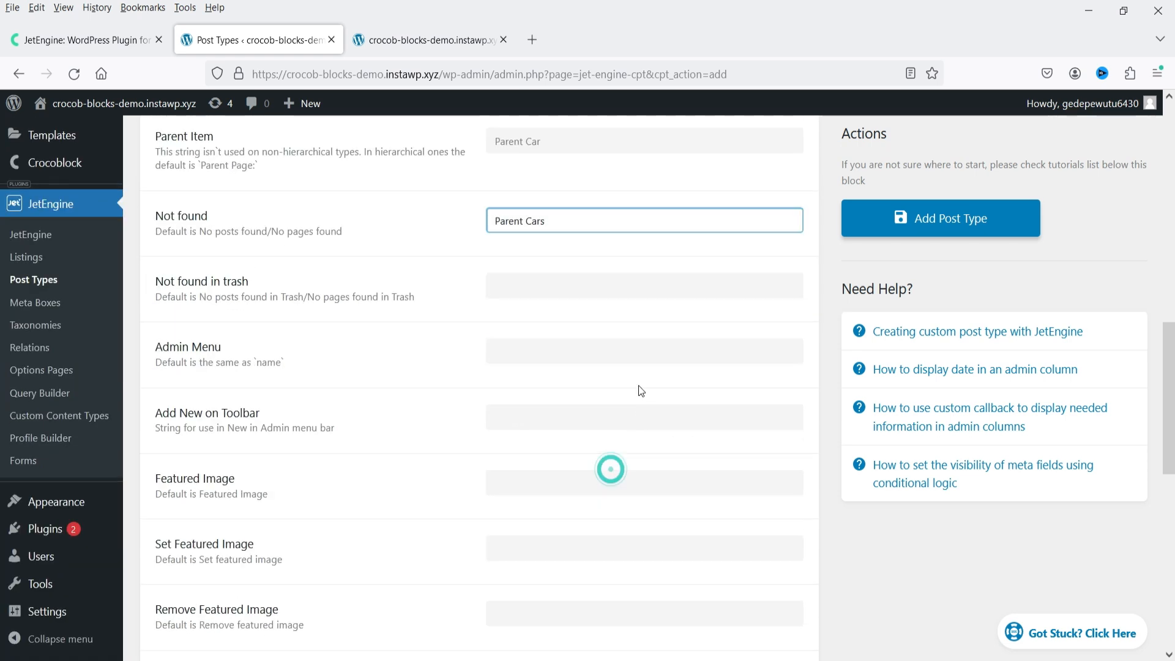
click(589, 291)
text(No Cars found in trash)
Set the Admin Menu label to "Cars" and the Add New on Toolbar label to "Car"
click(644, 353)
text(Cars)
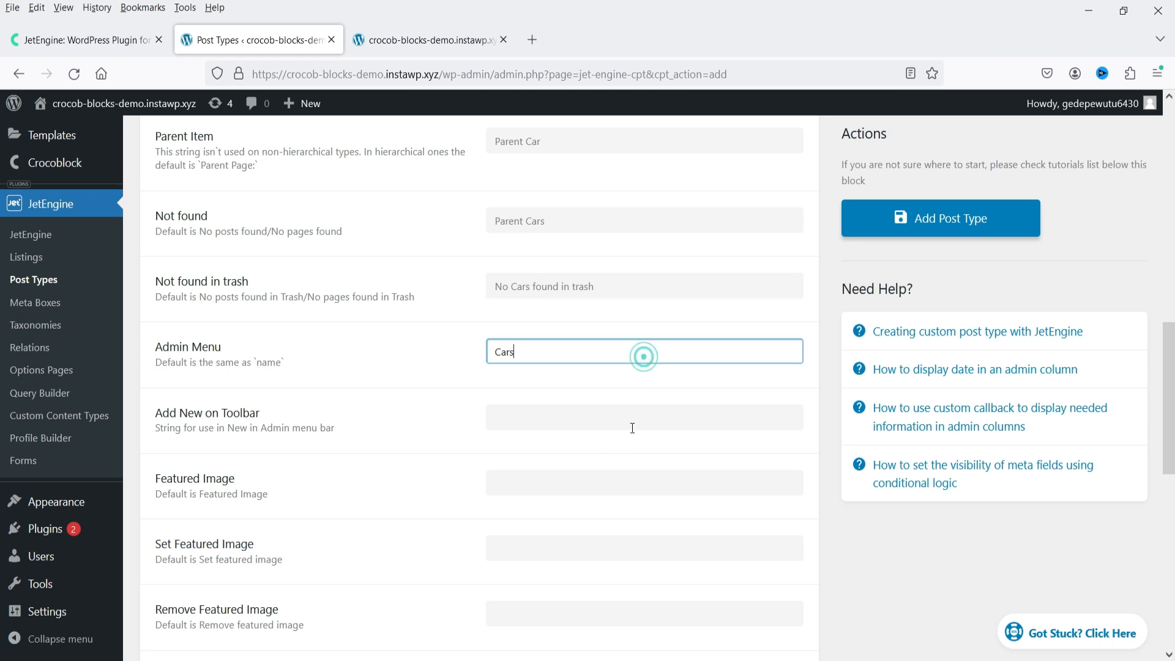
click(633, 422)
text(Car)
Set the four featured image labels to "Featured Image", "Set featured image", "Remove featured image" and "Use featured image"
scroll(612, 367, down, 4)
click(569, 315)
text(Featured Image)
click(621, 372)
text(Set featured image)
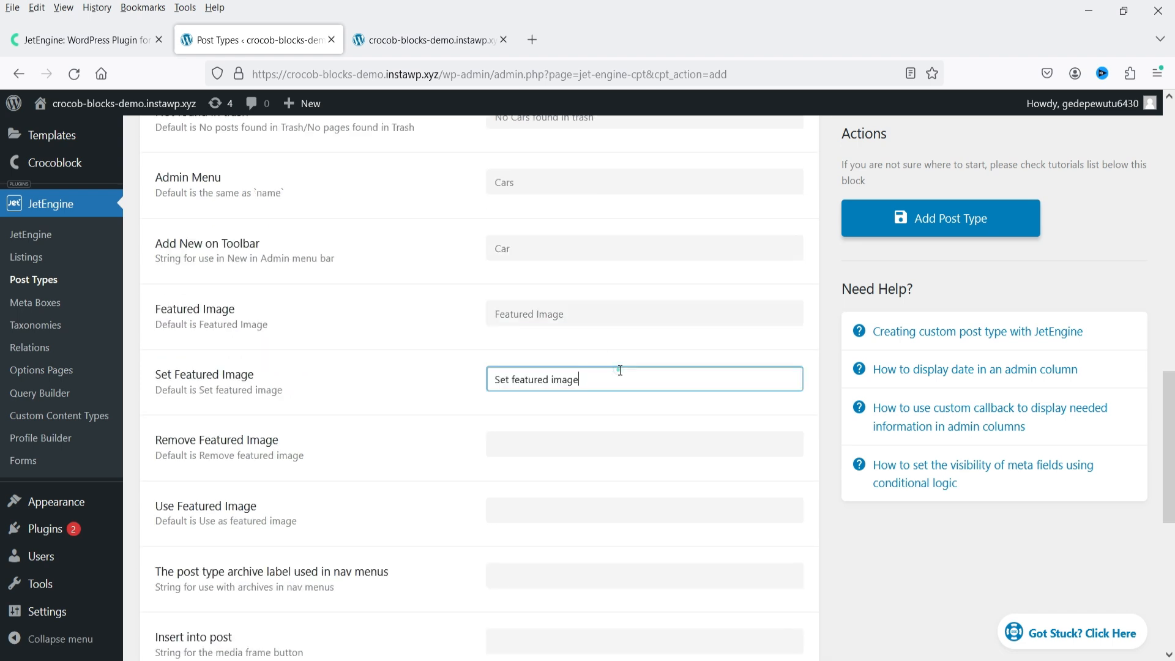
click(619, 443)
text(Remove featured image)
scroll(619, 443, down, 3)
click(618, 341)
text(Use featured image)
Set the post type archive label for nav menus to "Cars" and collapse the Labels section
click(612, 406)
text(Cars)
scroll(389, 341, up, 20)
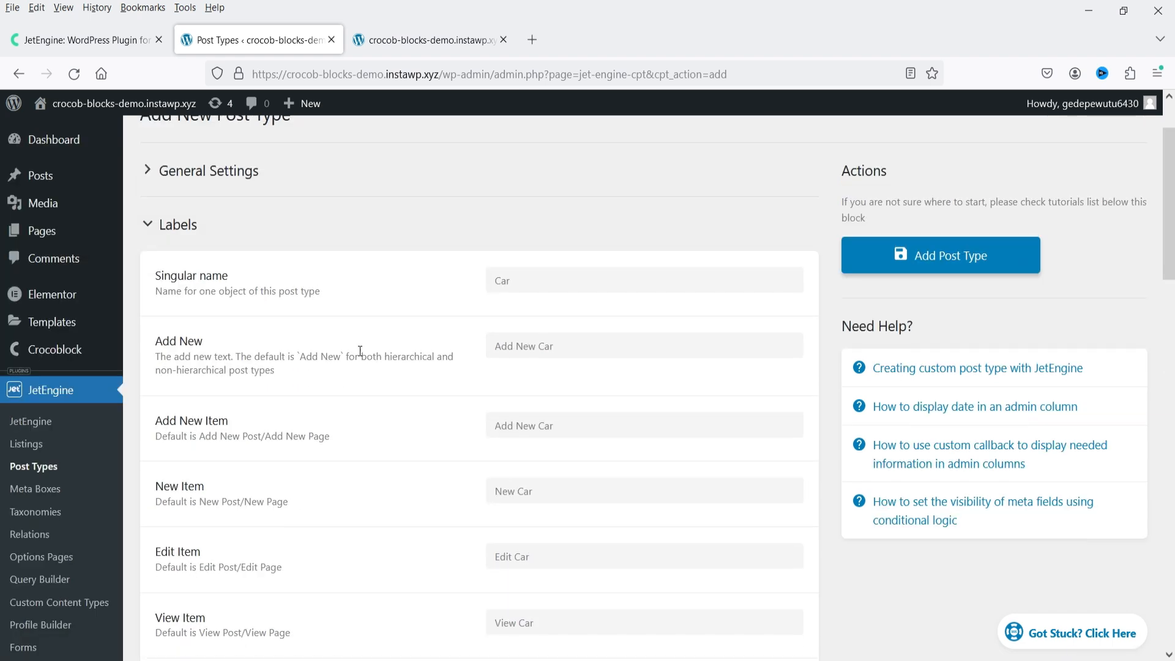
scroll(360, 351, up, 2)
click(233, 309)
Expand the Advanced Settings and review the visibility, rewrite, archive and menu options against the admin menu order
click(233, 367)
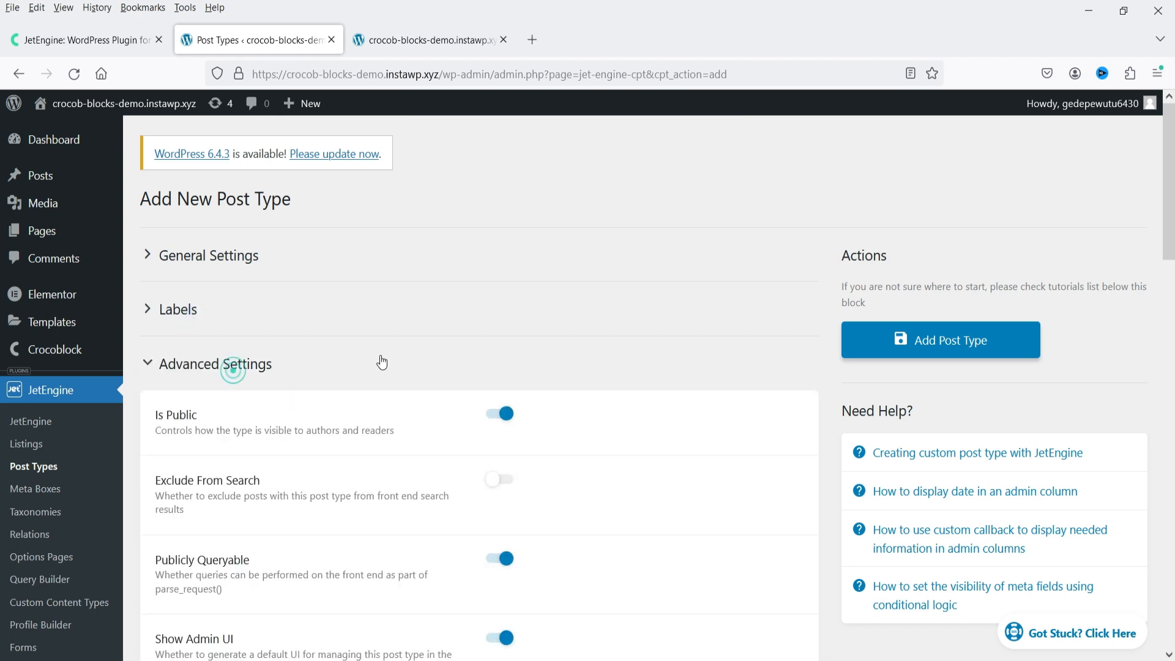
scroll(367, 350, down, 1)
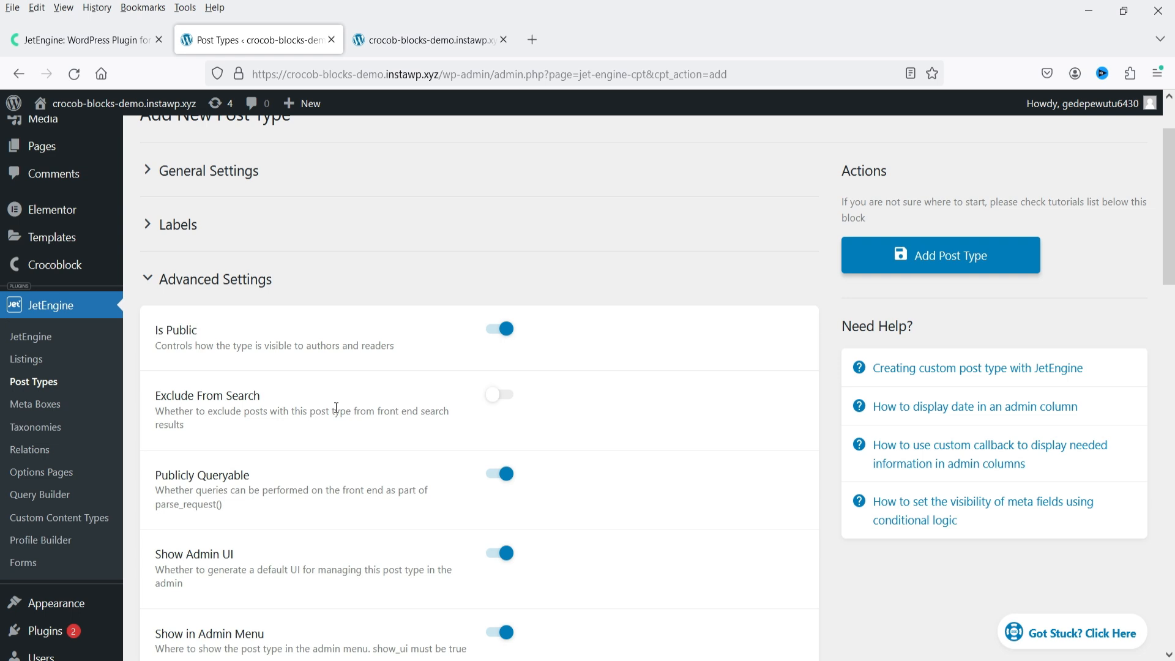
scroll(336, 408, down, 2)
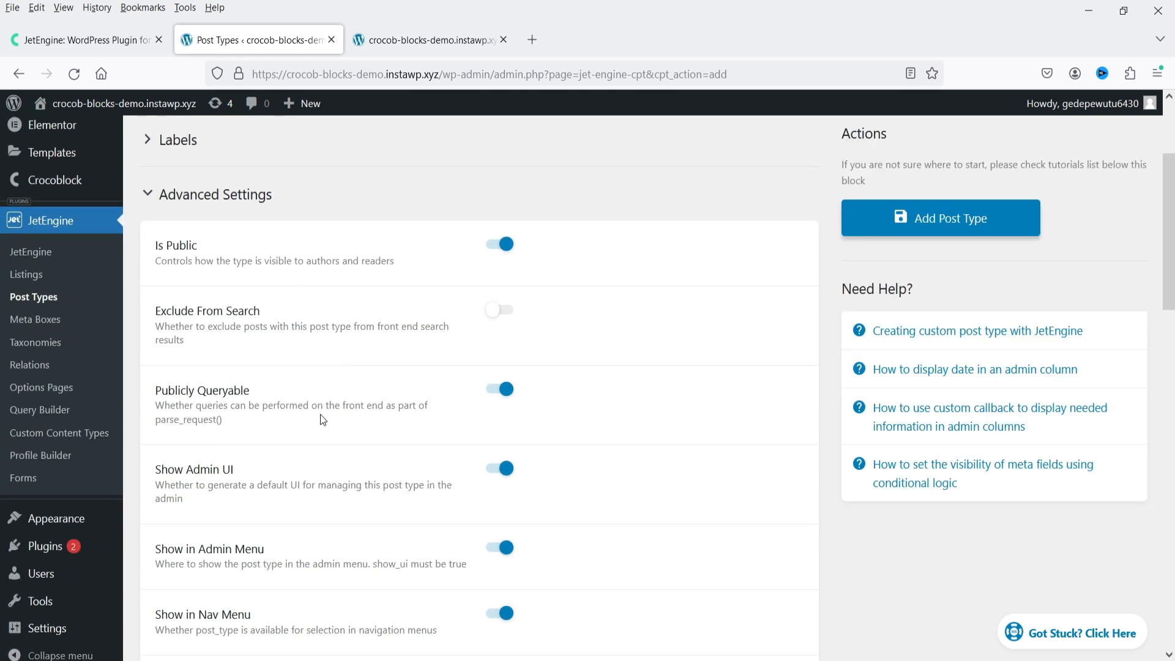
scroll(734, 420, down, 6)
scroll(641, 375, up, 4)
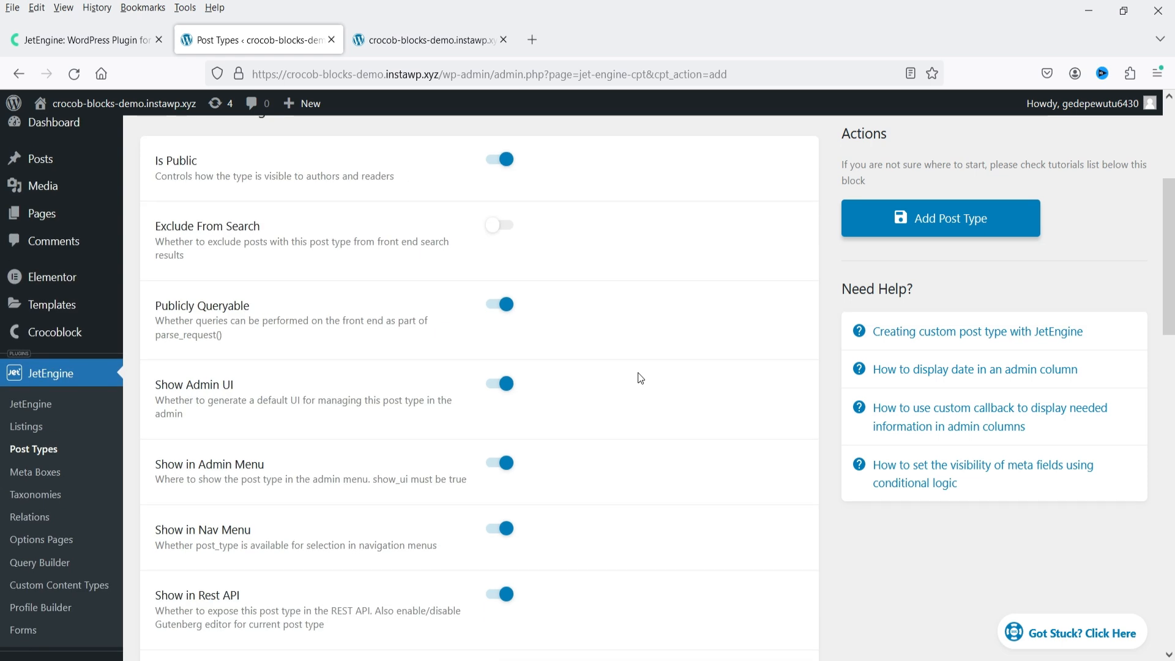
scroll(637, 304, down, 5)
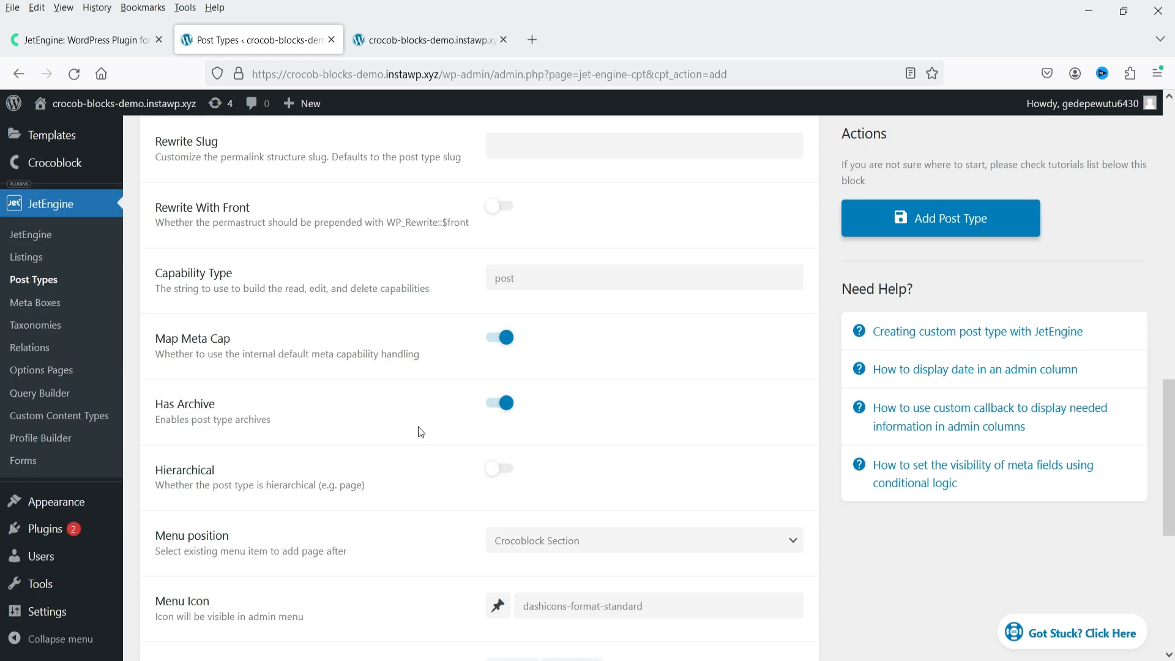
scroll(546, 425, down, 5)
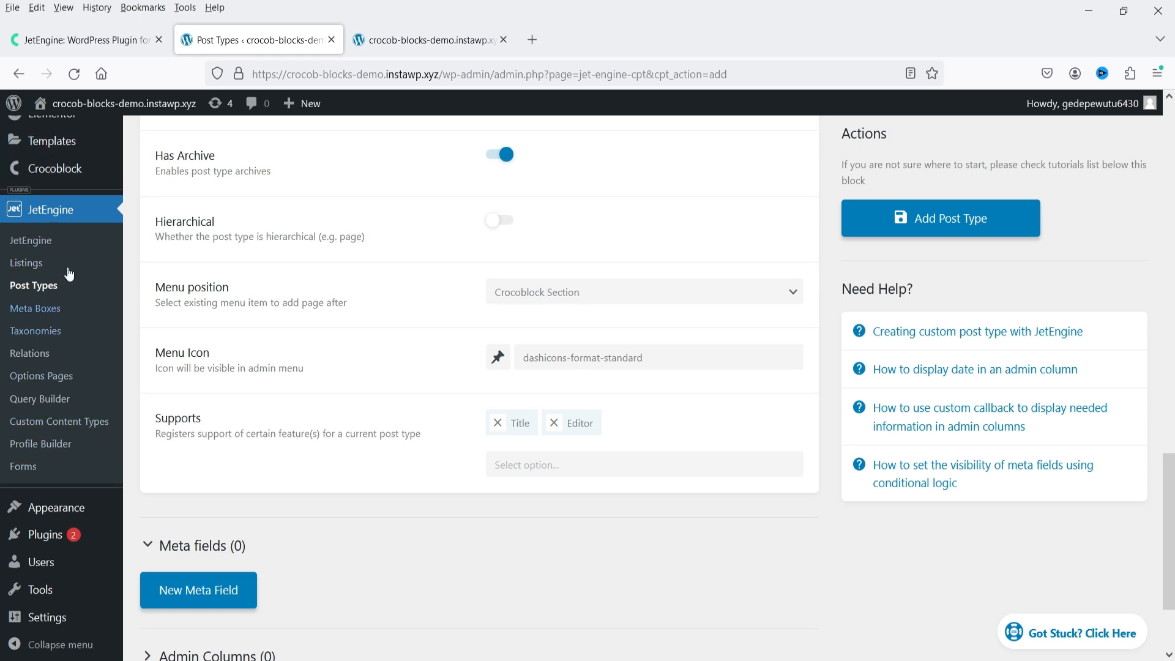
scroll(54, 141, up, 6)
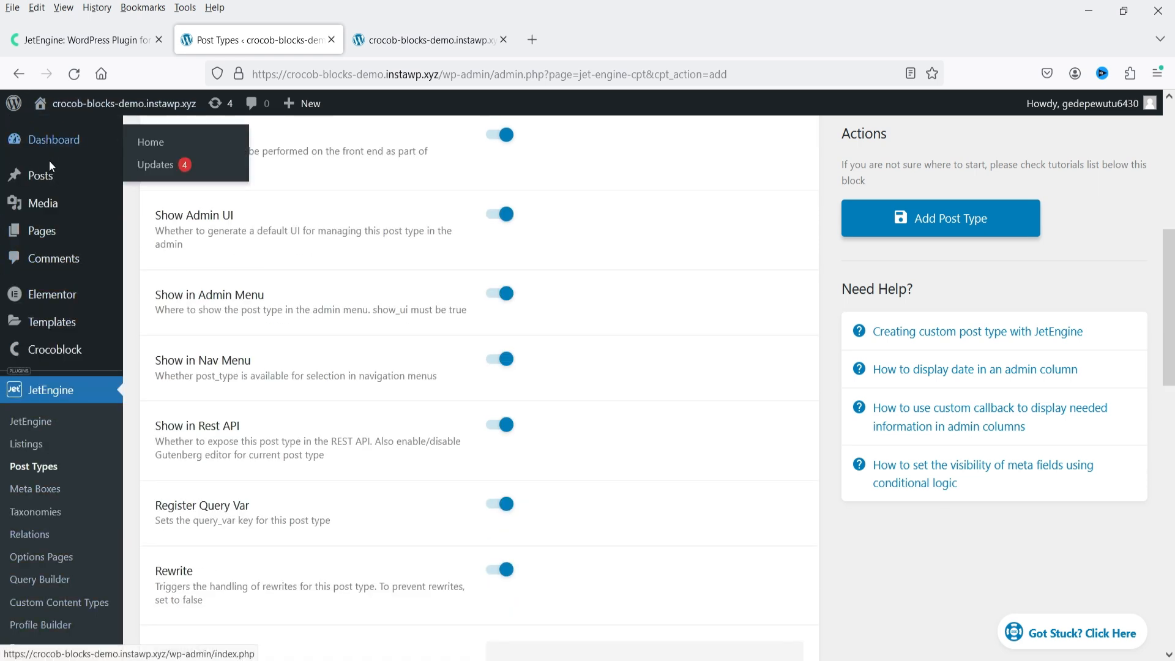
mouse_move(40, 186)
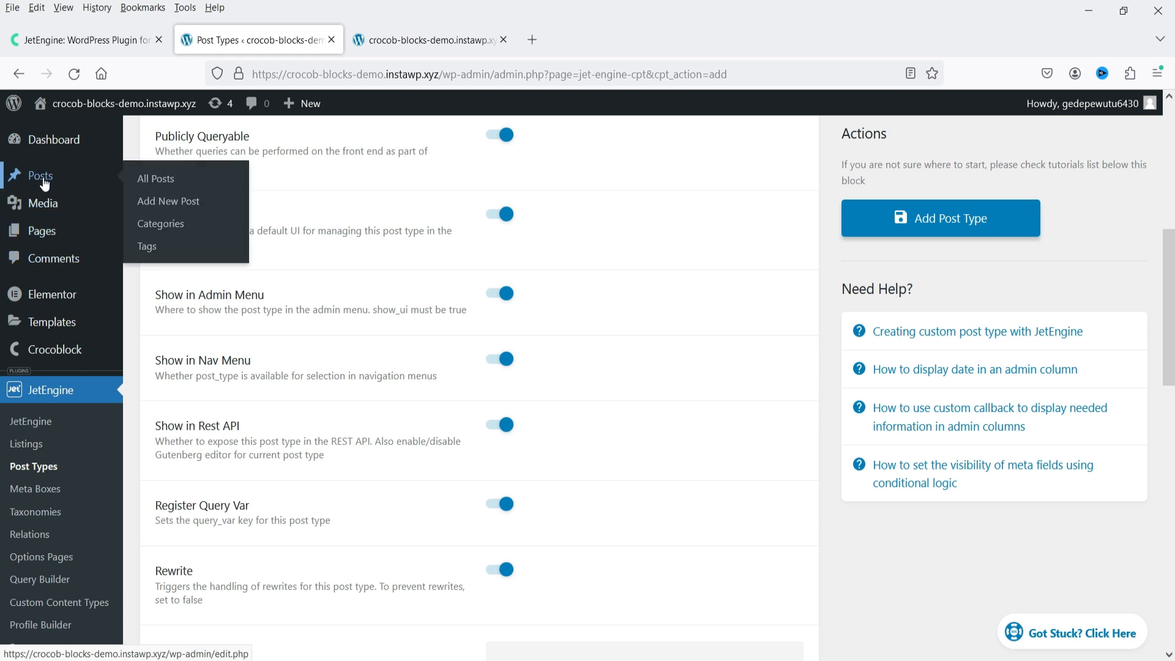
scroll(628, 358, down, 2)
Set the post type's menu position to come after Posts
scroll(634, 367, down, 10)
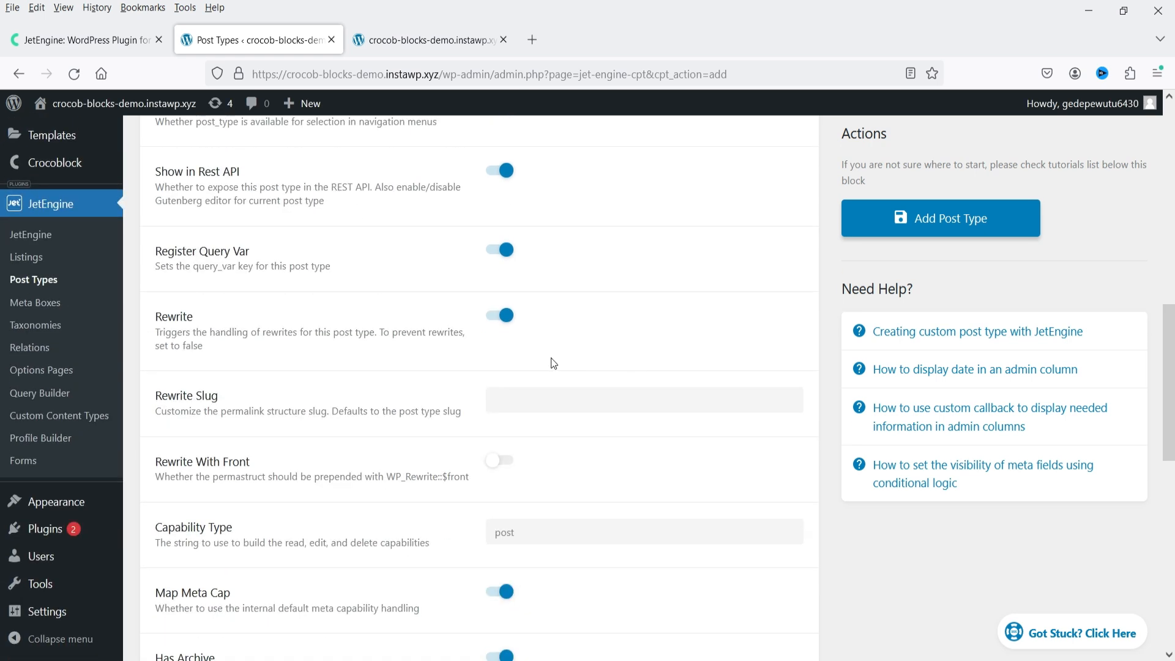
scroll(529, 364, down, 2)
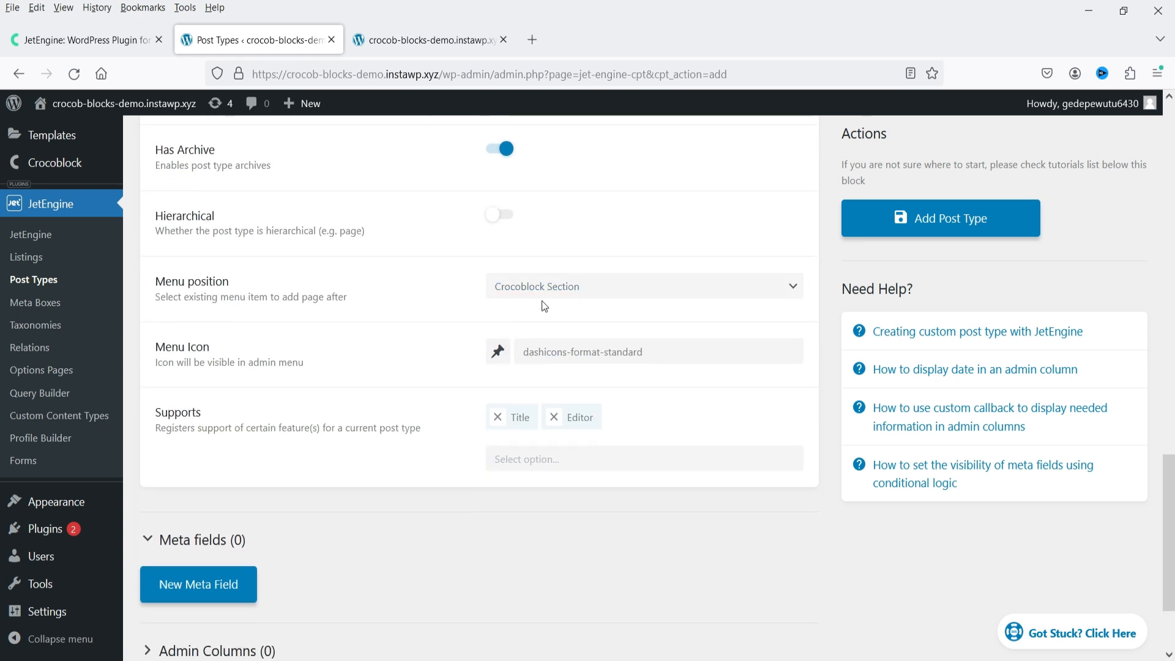
click(541, 287)
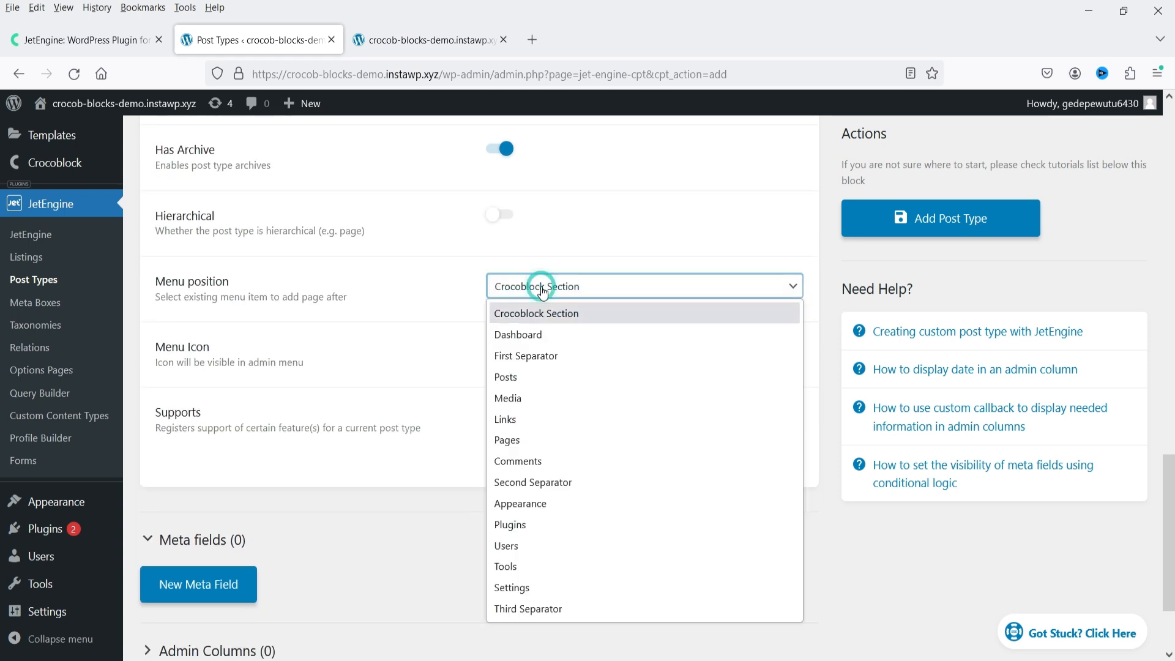
click(554, 384)
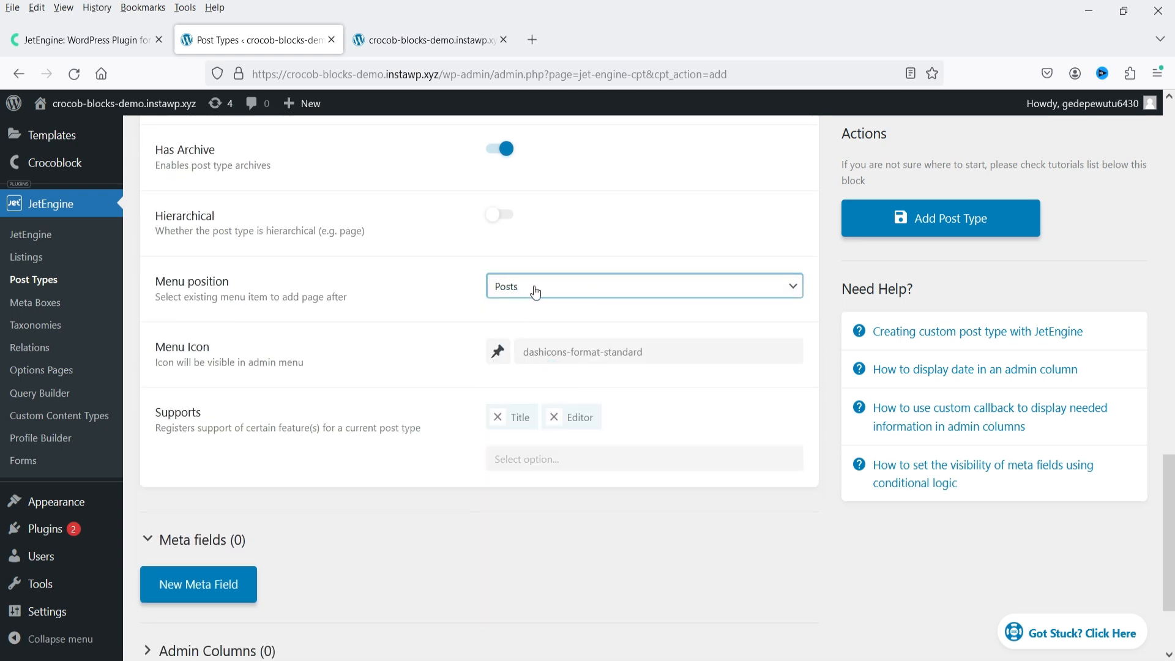
scroll(79, 163, up, 6)
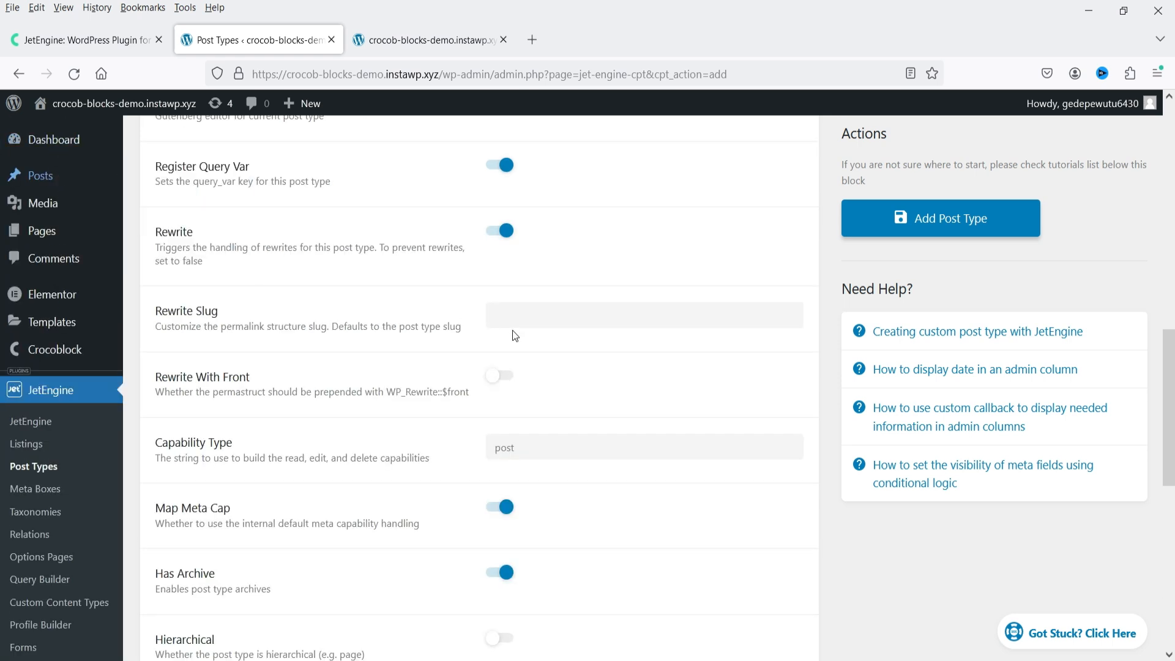
scroll(488, 333, down, 4)
scroll(396, 366, down, 3)
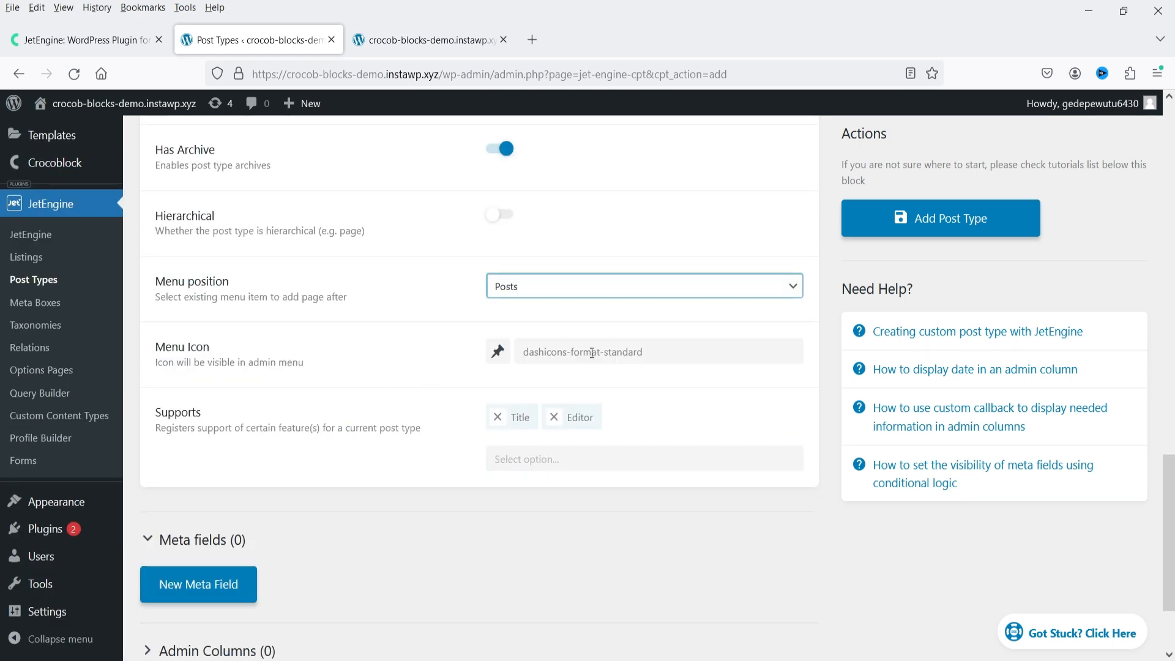
Browse the available menu icons for the post type and close the icon list without choosing one
click(558, 355)
drag(718, 409, 718, 482)
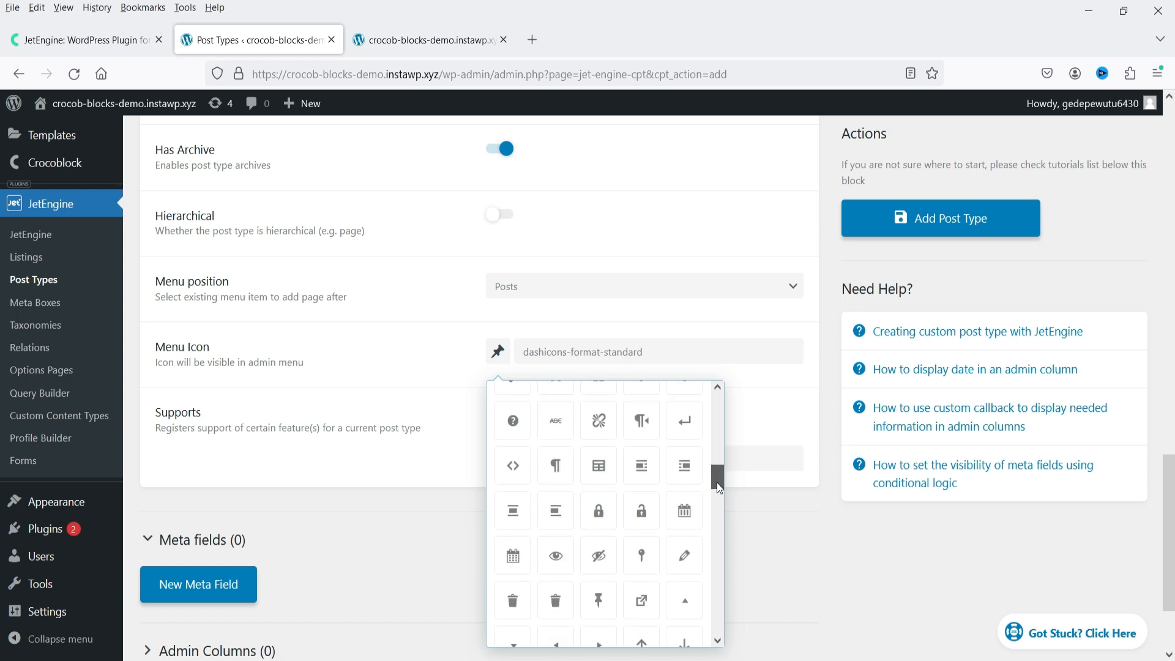
click(399, 411)
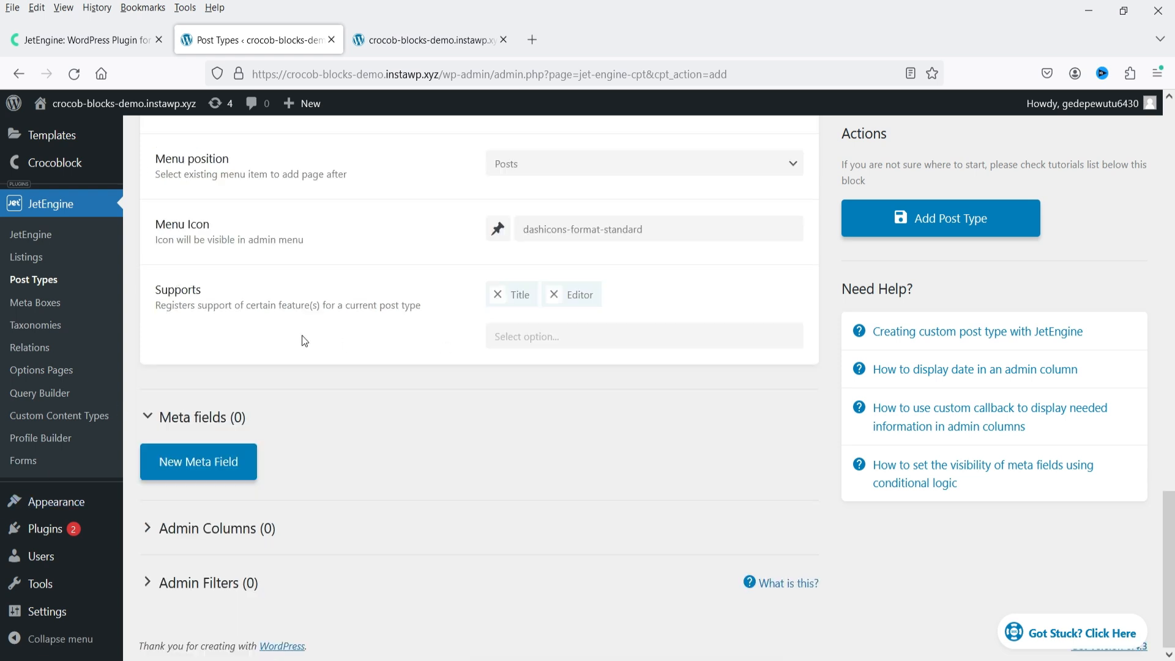
Add Thumbnail (Featured Image) and Page Attributes to the features the post type supports
scroll(302, 341, down, 2)
click(568, 348)
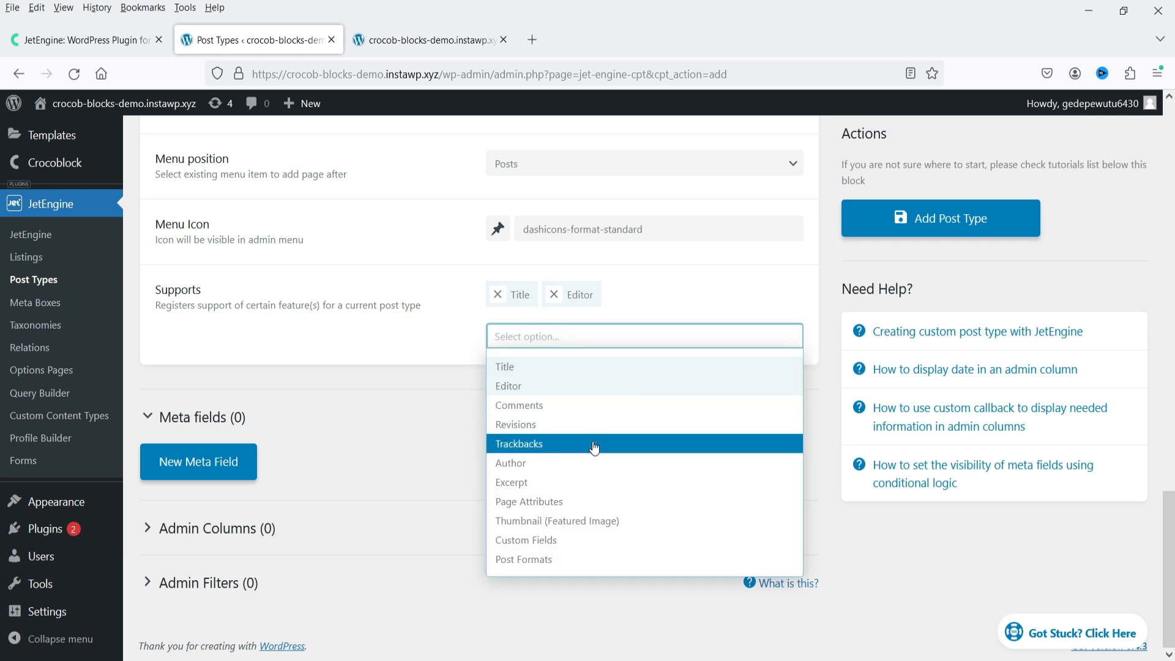
click(632, 525)
click(636, 336)
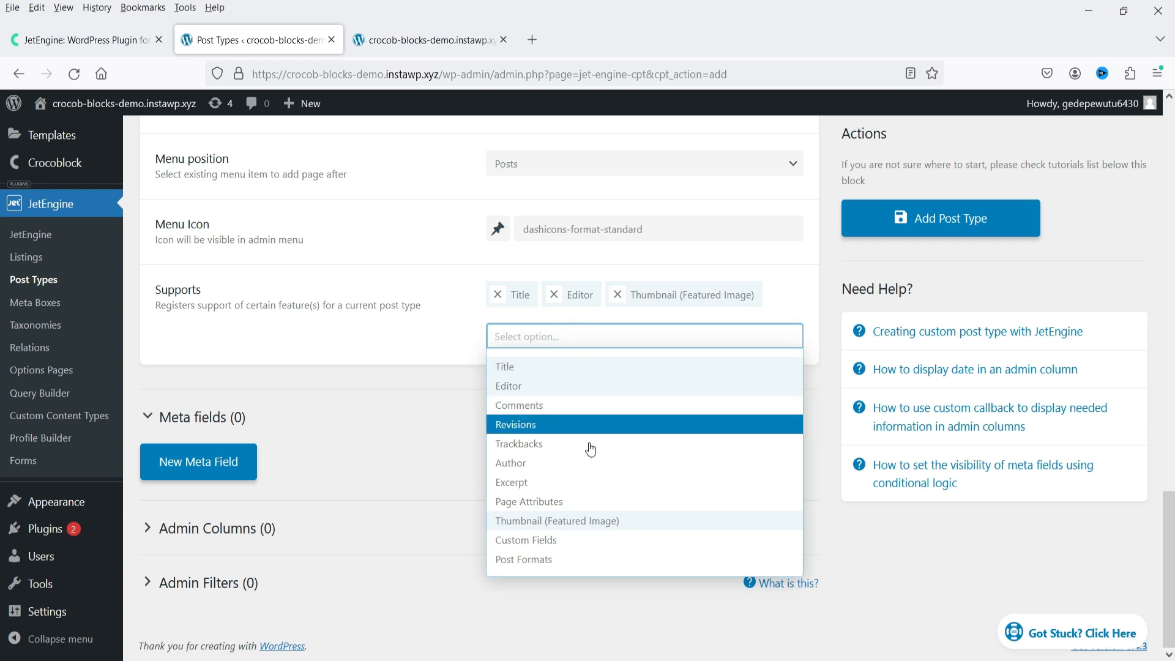
click(598, 502)
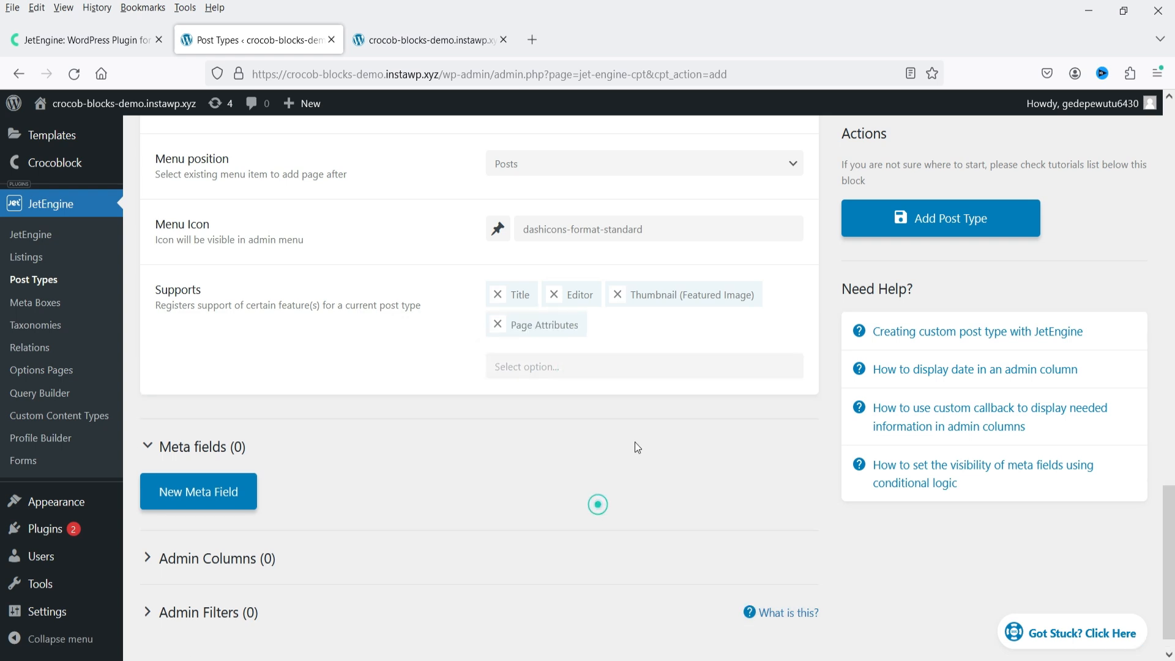
click(574, 372)
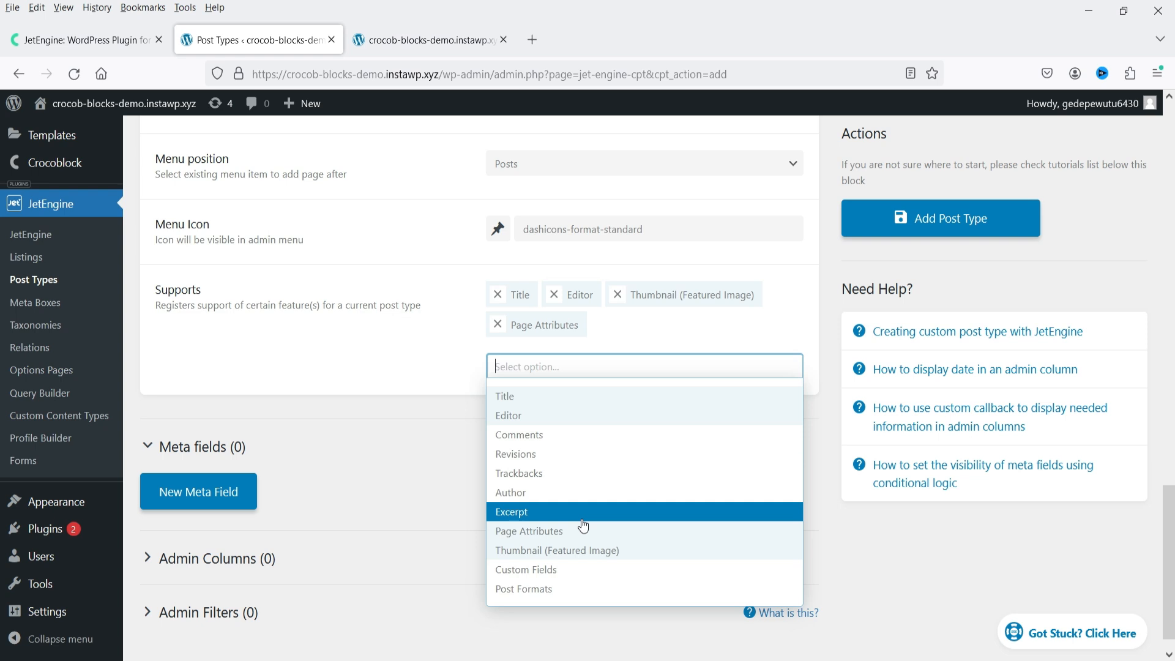
click(352, 444)
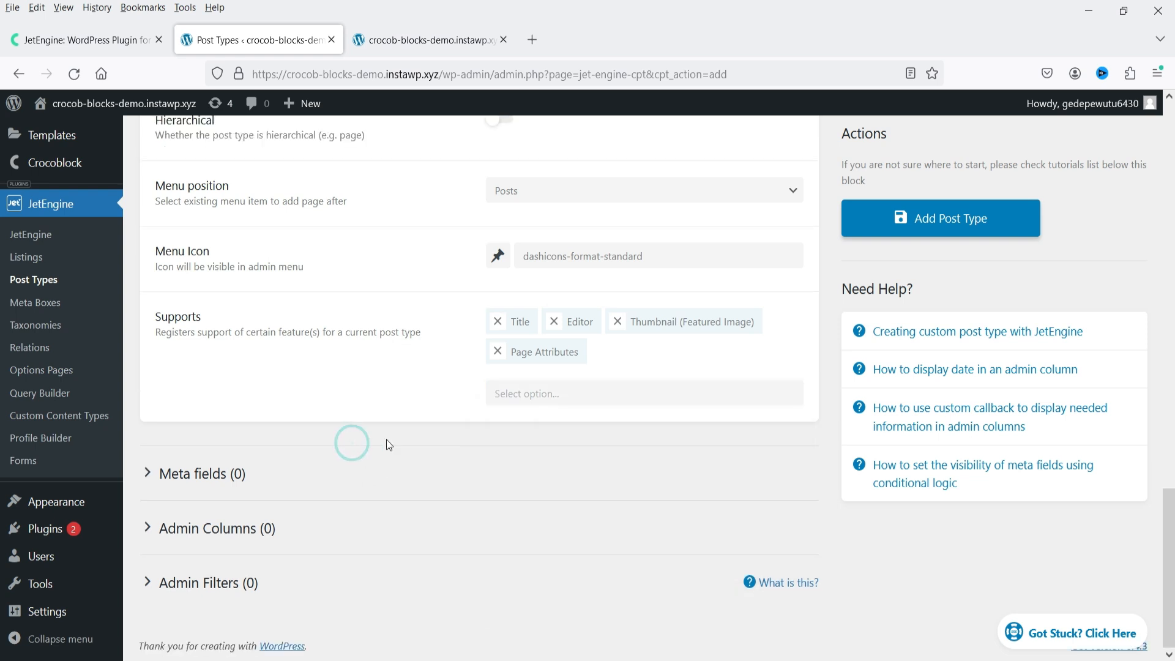
Collapse the Advanced Settings section and expand the Meta fields section
scroll(387, 444, up, 15)
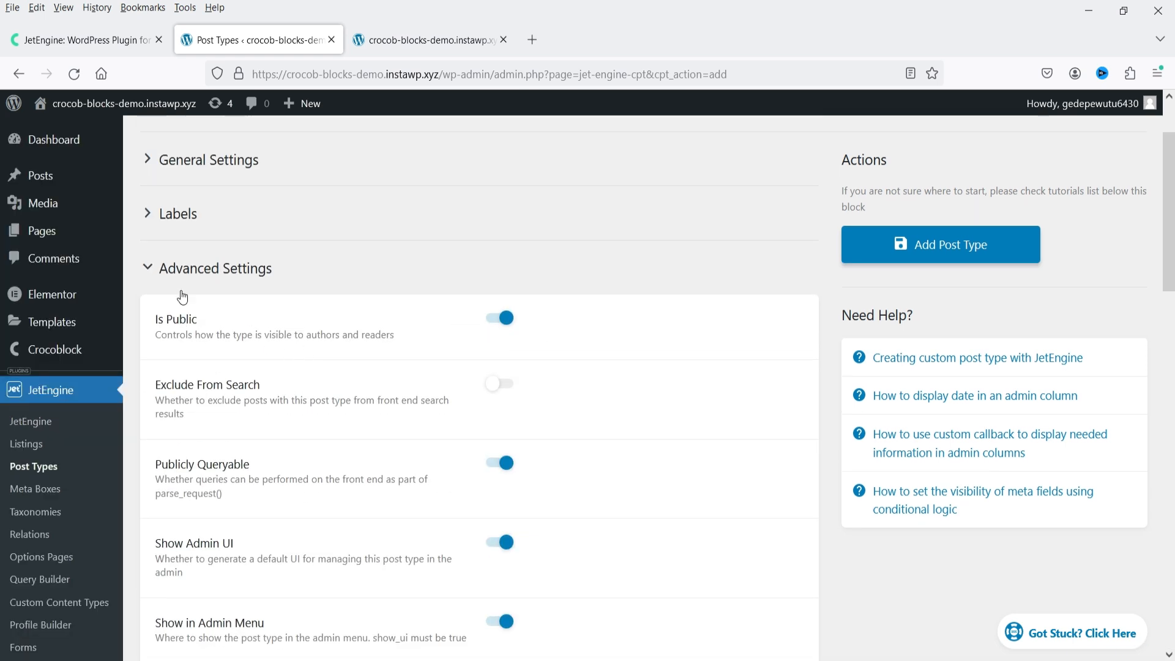
click(205, 272)
click(285, 387)
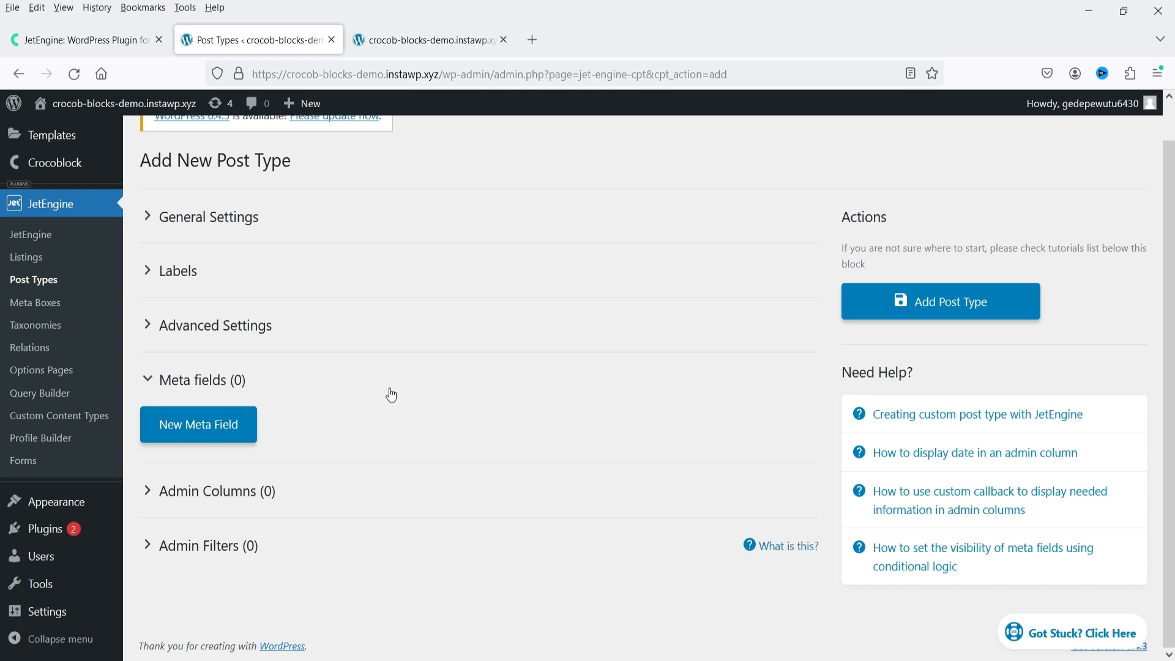
Examine the car cards on the demo site's home page, looking at the mileage, transmission and fuel details under each car
click(396, 32)
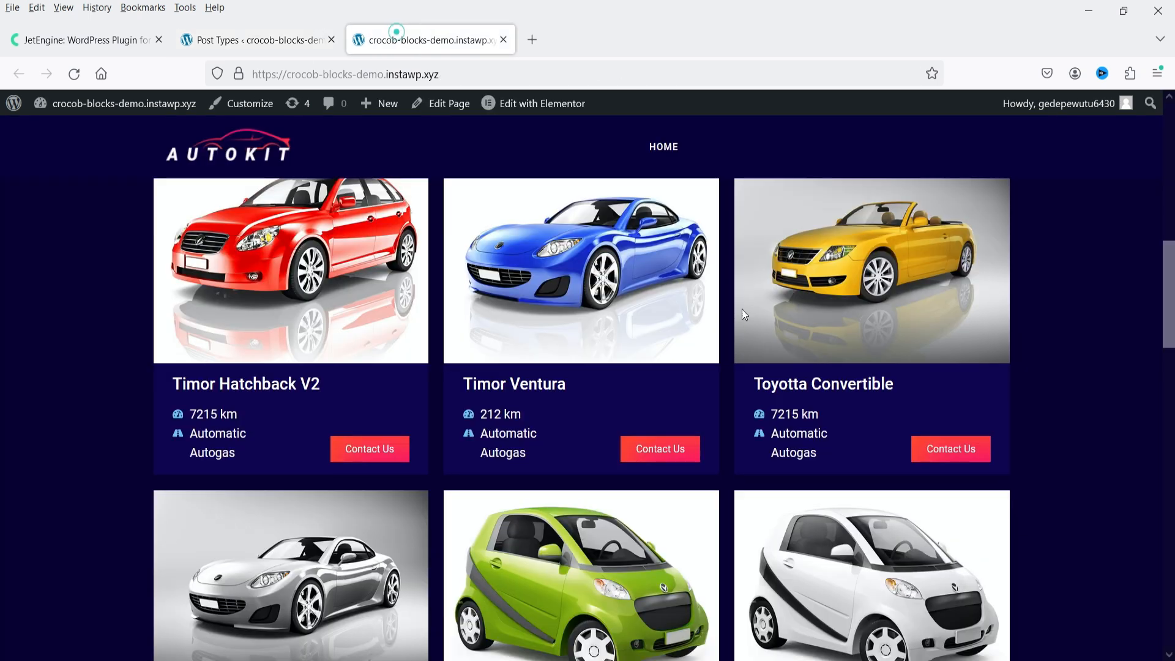
scroll(1004, 313, down, 3)
scroll(1004, 312, up, 3)
scroll(1004, 313, down, 2)
scroll(1004, 313, up, 1)
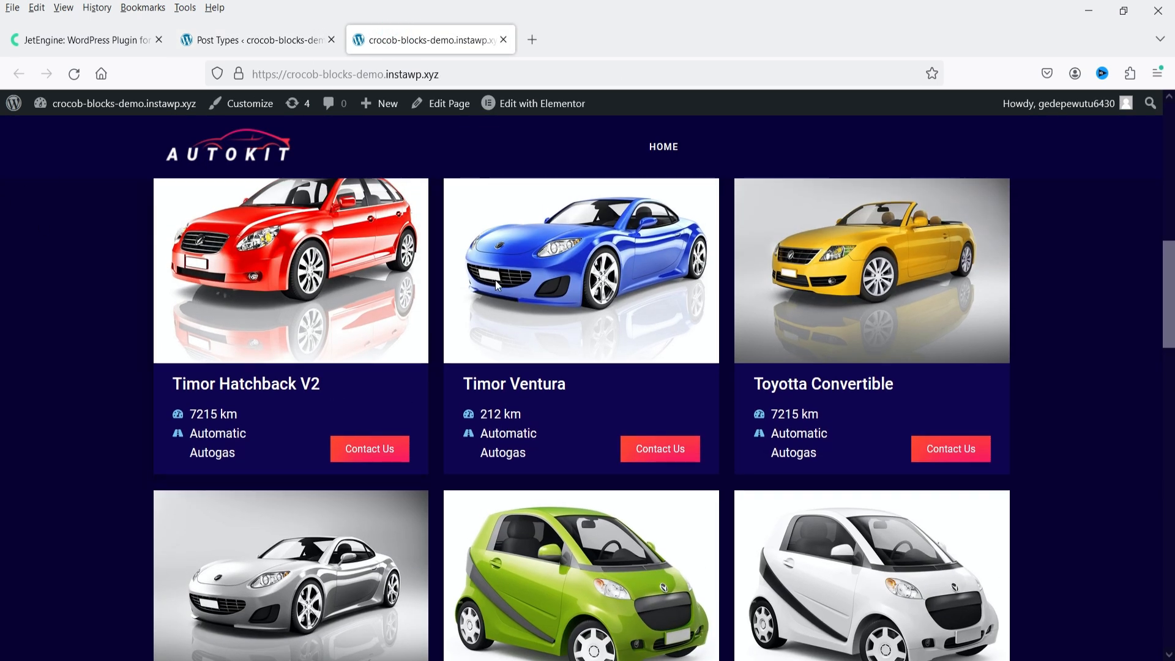
scroll(313, 349, up, 2)
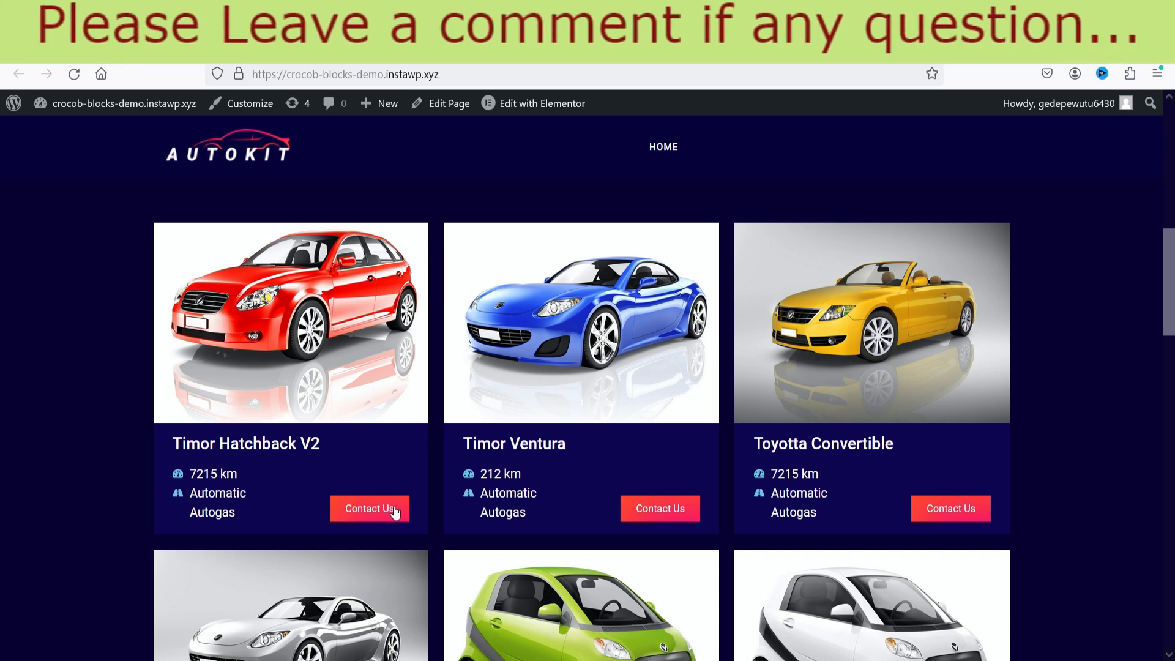
triple_click(323, 447)
mouse_move(247, 474)
mouse_down()
mouse_move(194, 473)
mouse_move(191, 493)
mouse_up()
click(253, 501)
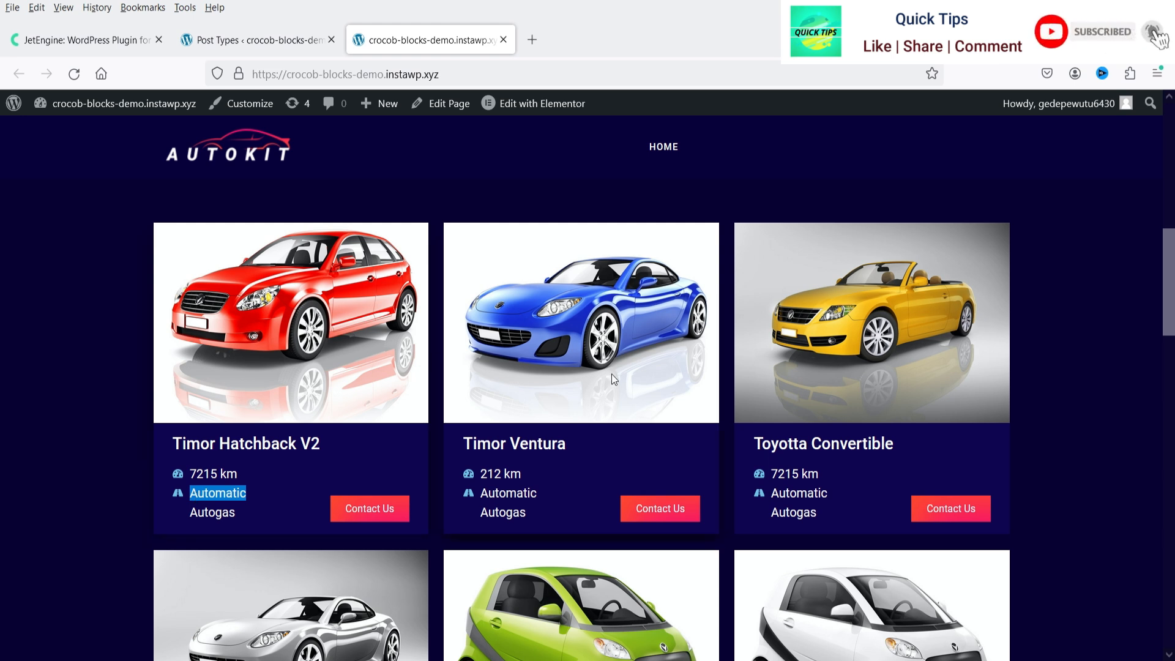
scroll(588, 285, down, 3)
scroll(587, 285, up, 7)
scroll(627, 321, down, 4)
drag(530, 517, 475, 475)
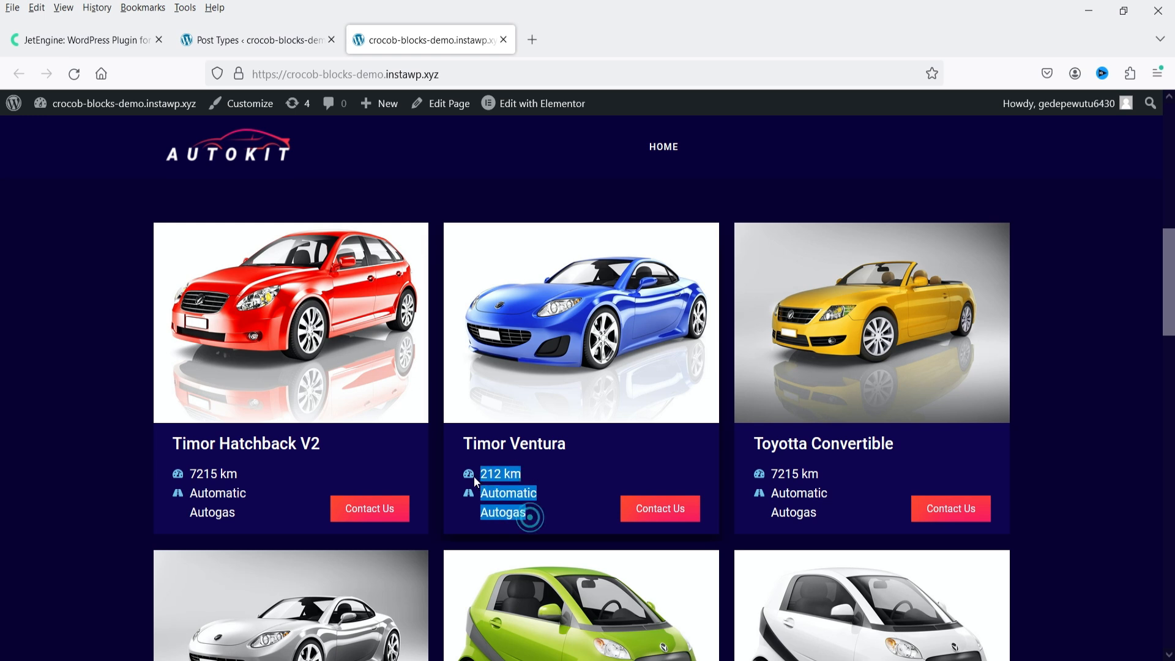
Return to the post type form and add a new meta field labelled Price
click(253, 52)
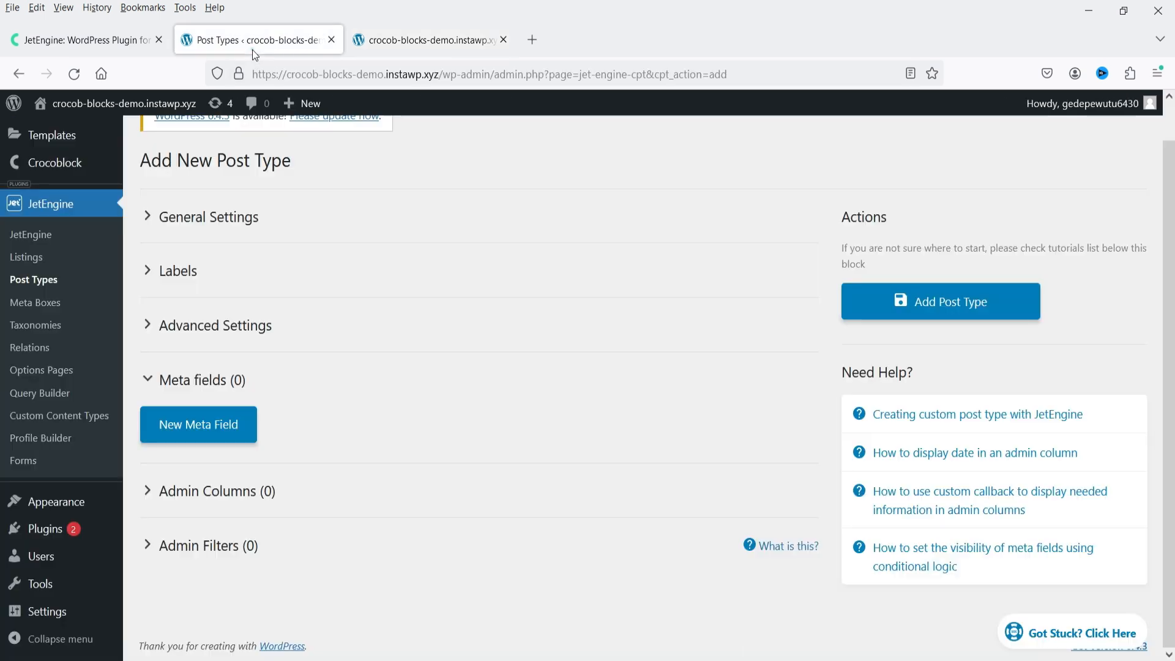
click(210, 424)
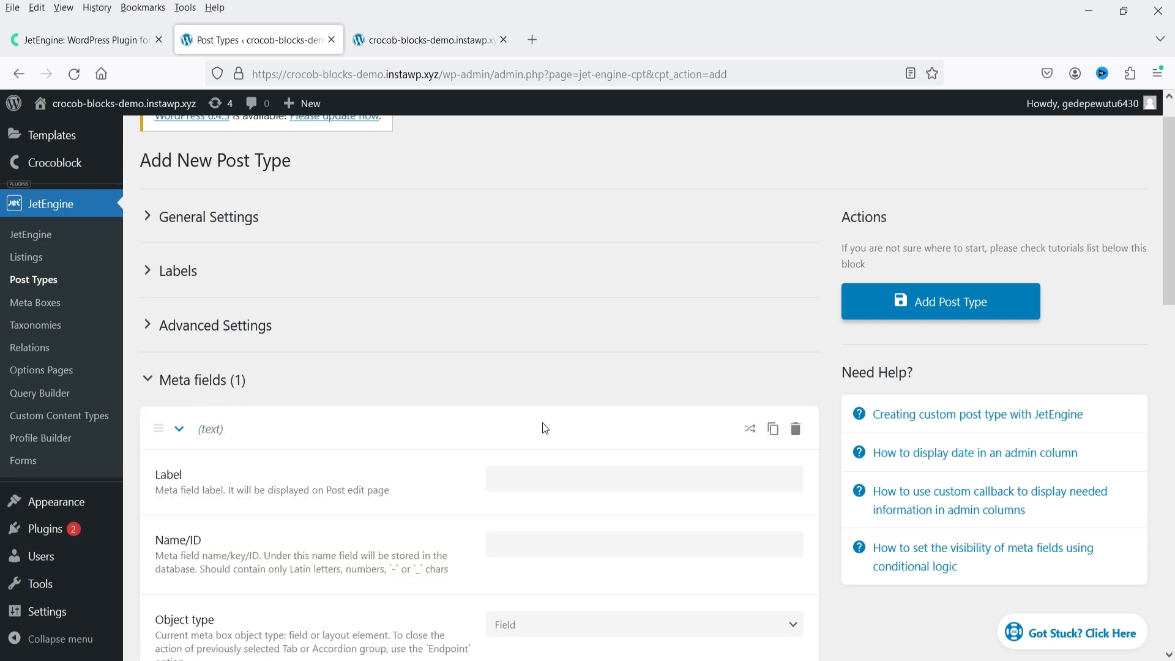
scroll(543, 424, down, 2)
click(545, 399)
text(Price)
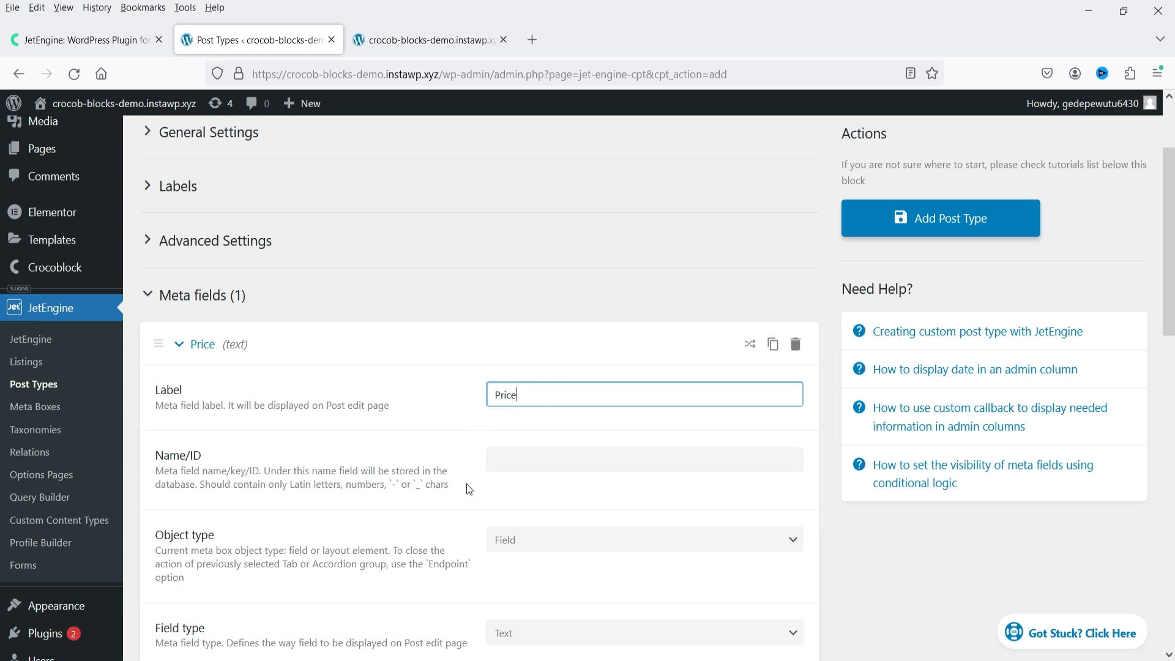
Check the demo site's car cards again for the details they show, and go back to the post type form
click(404, 41)
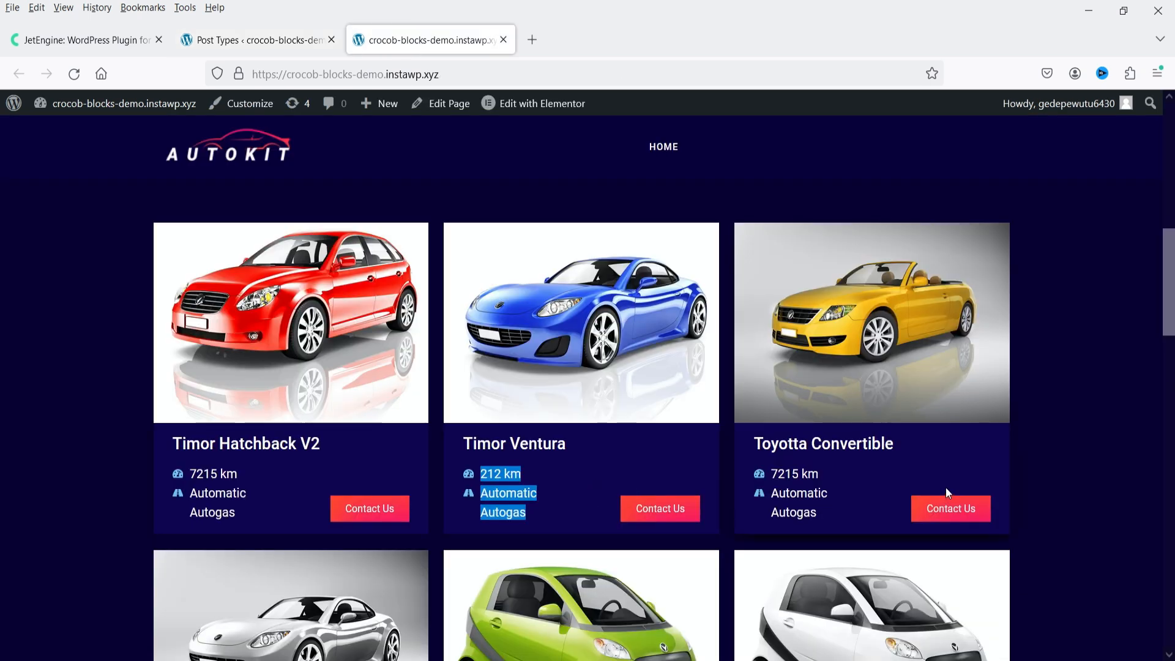
scroll(831, 420, down, 3)
scroll(765, 405, up, 3)
click(221, 42)
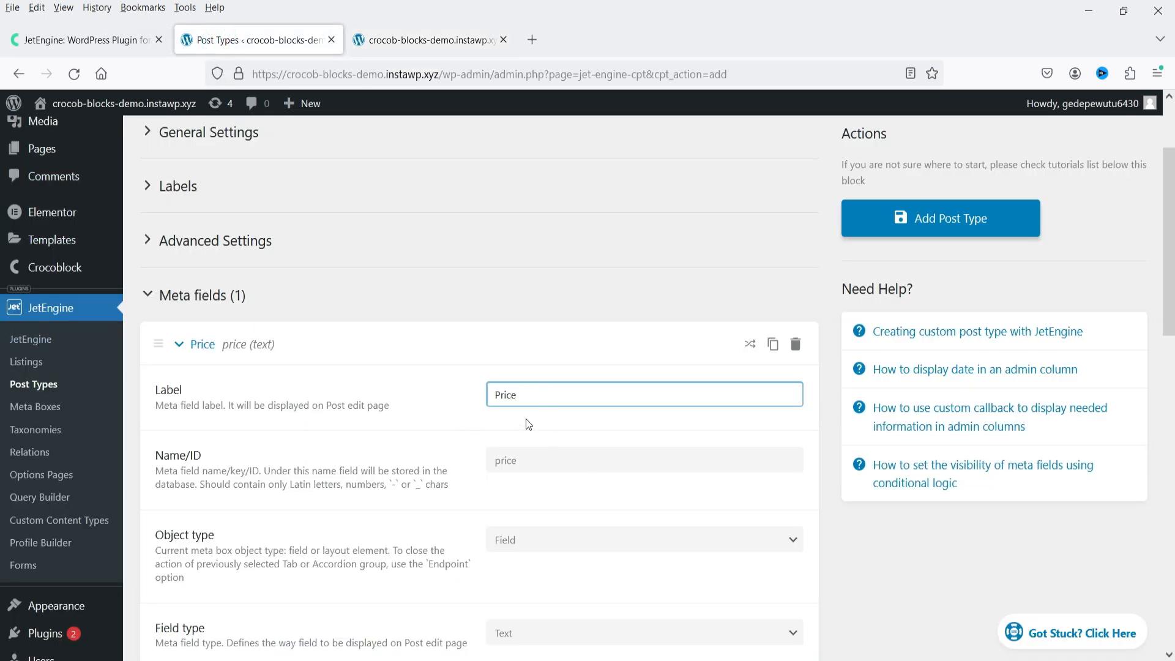
Examine the Specifications list on the Detail Car page for details that suit meta fields
click(570, 52)
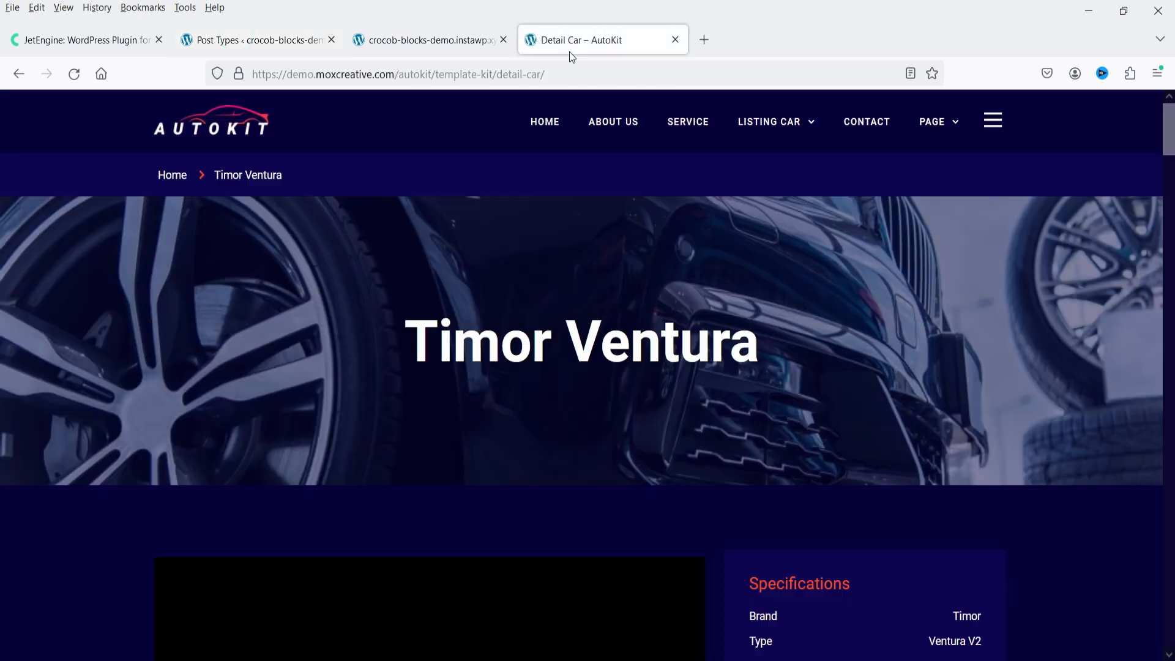
scroll(758, 390, down, 5)
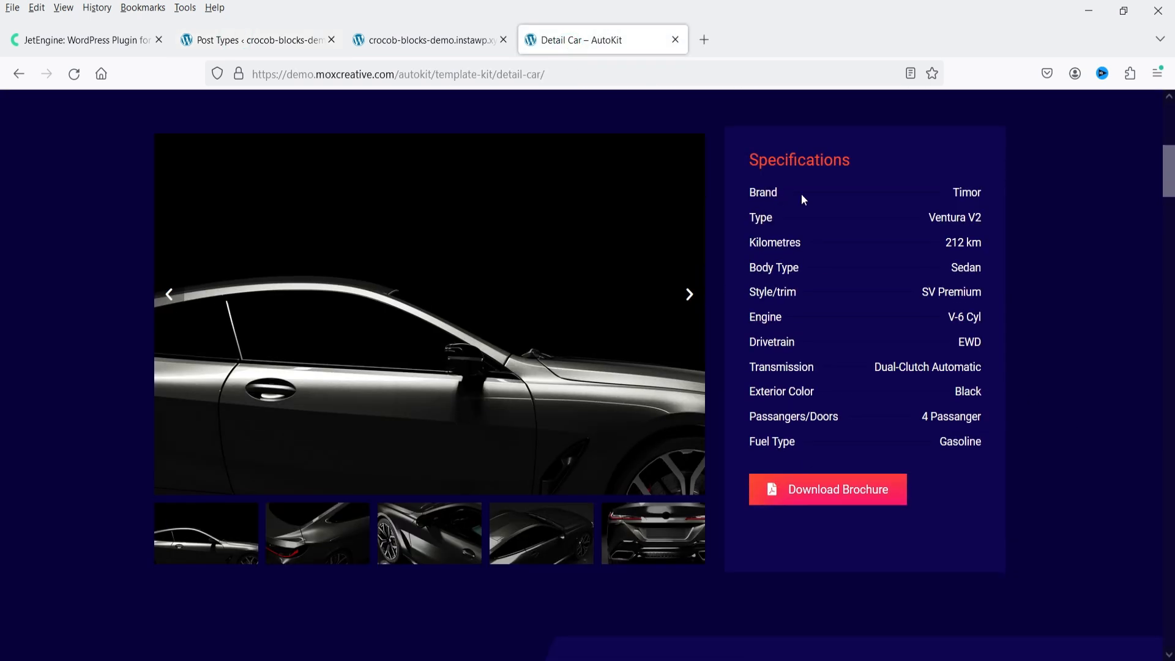
drag(756, 194, 992, 435)
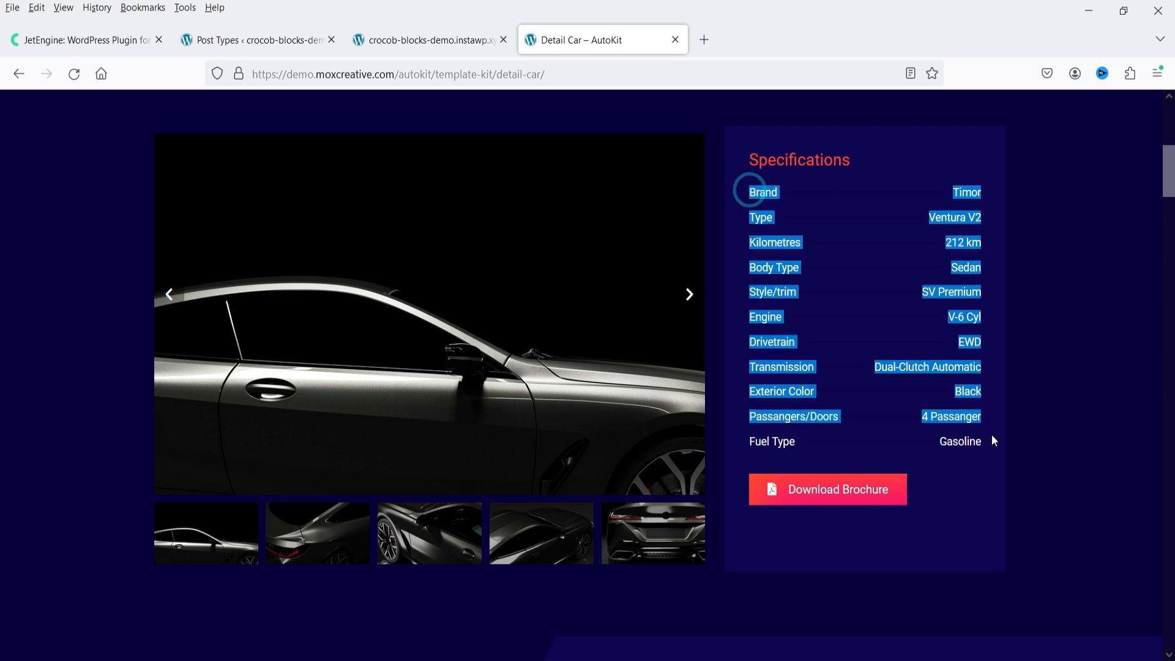
click(1037, 461)
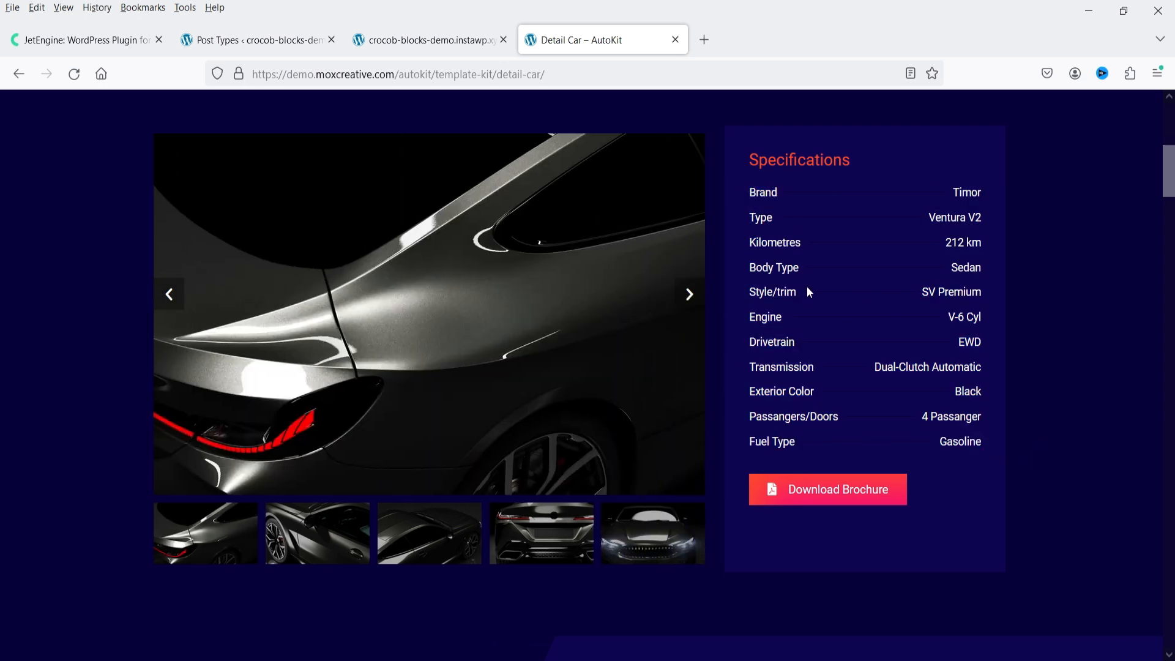
scroll(986, 322, down, 3)
scroll(986, 323, up, 4)
Return to the post type form, review the object types for the Price meta field and keep Field
click(335, 40)
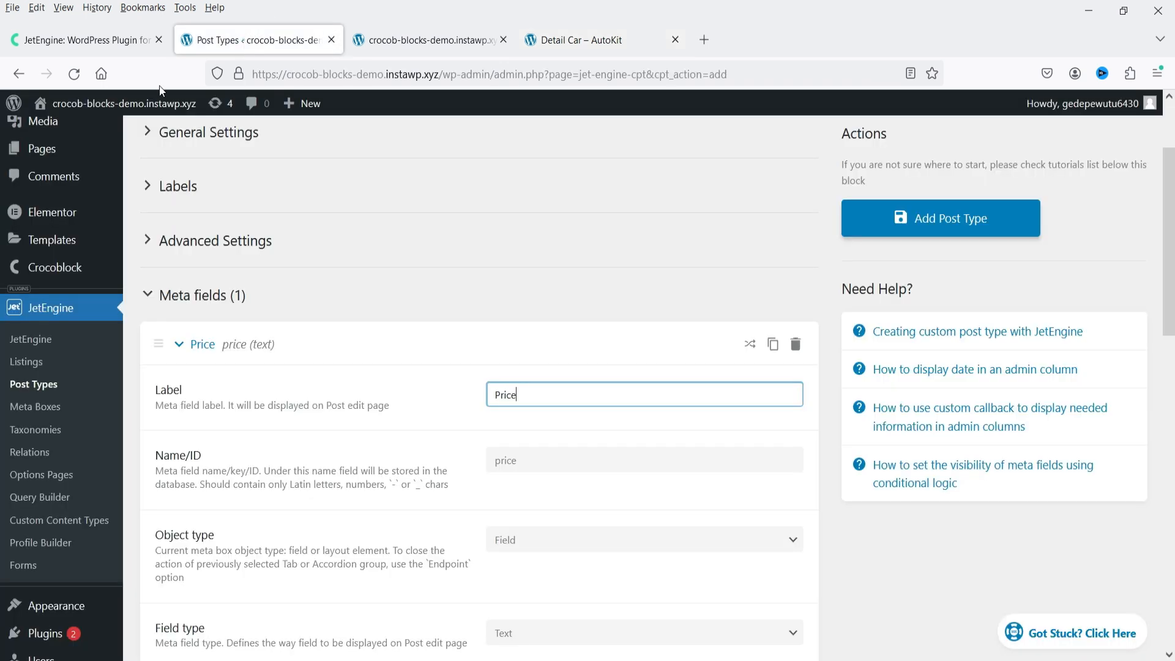
scroll(483, 311, down, 2)
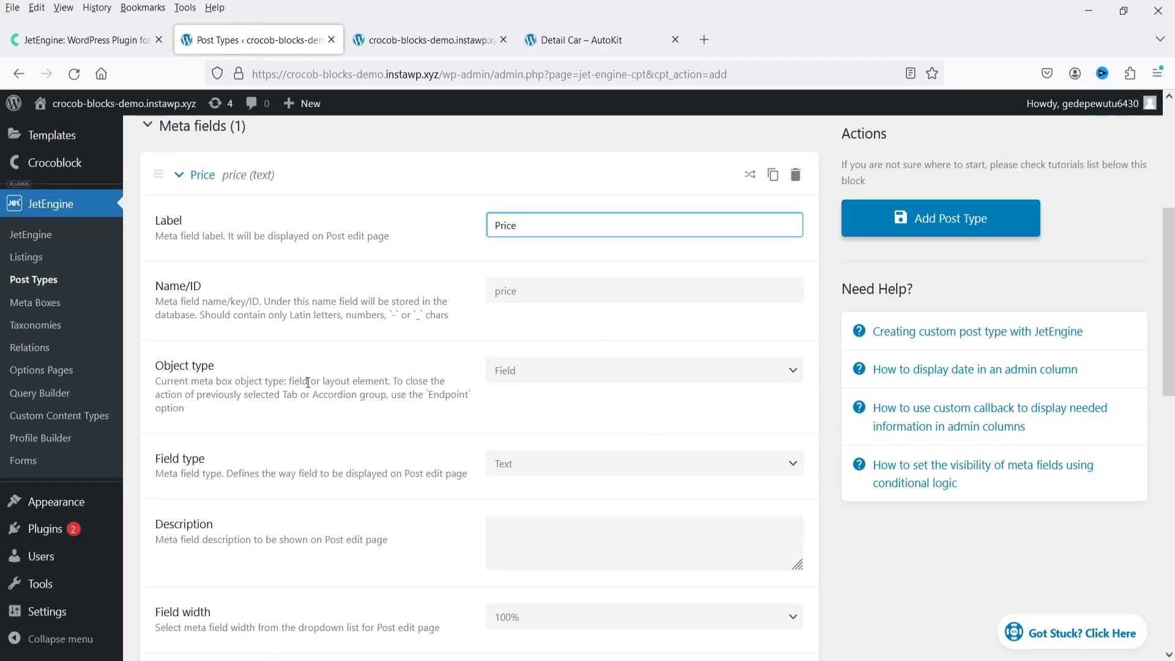
click(546, 373)
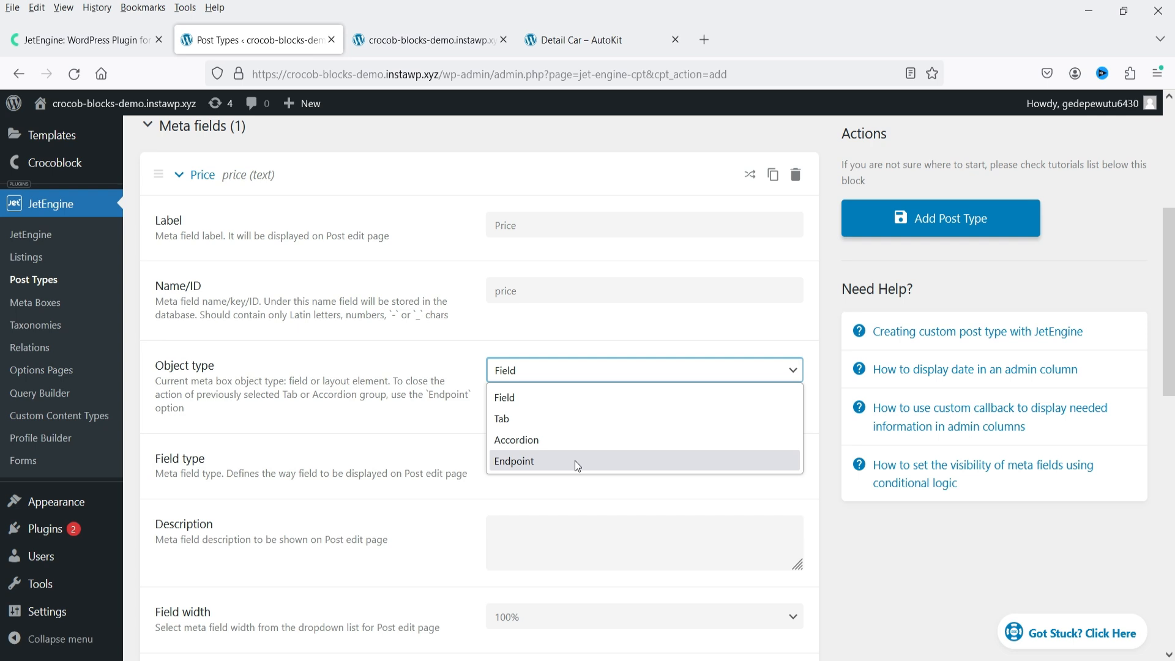
click(529, 397)
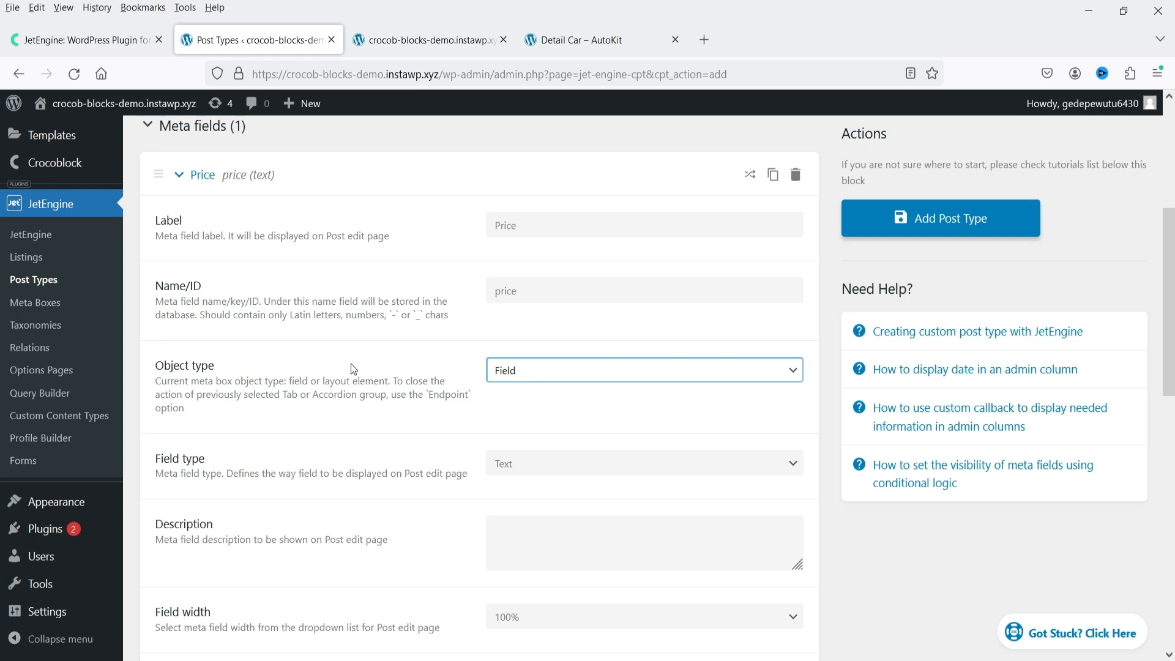
Review the available field types and set the Price meta field's type to Number
scroll(351, 364, down, 4)
click(554, 215)
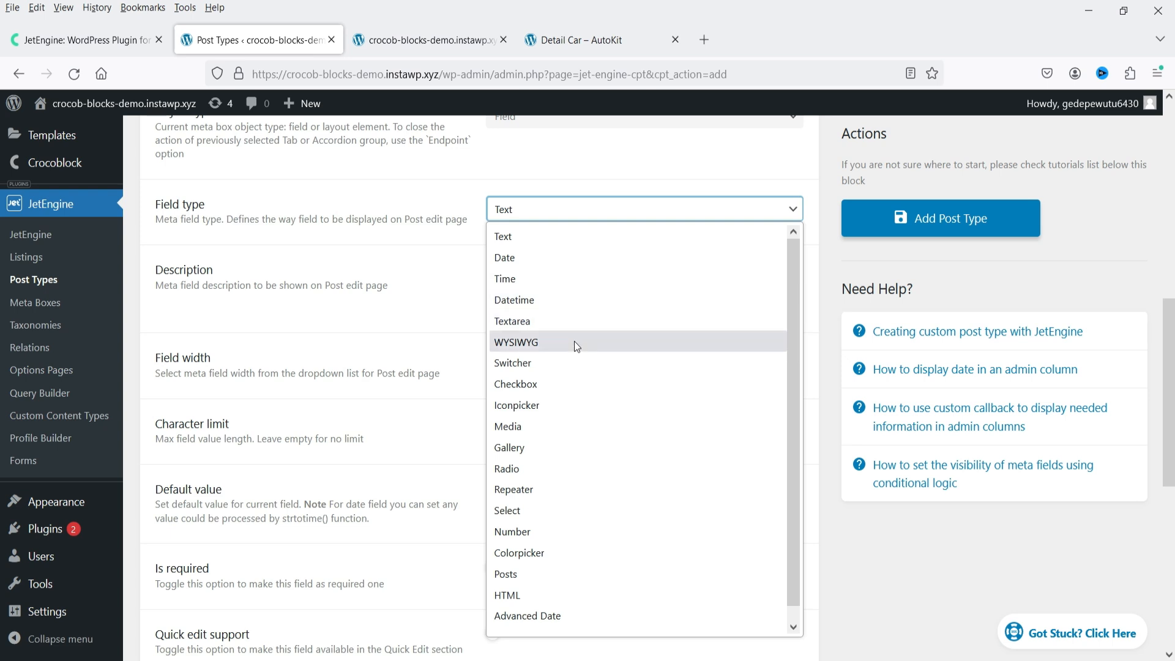
scroll(580, 352, down, 1)
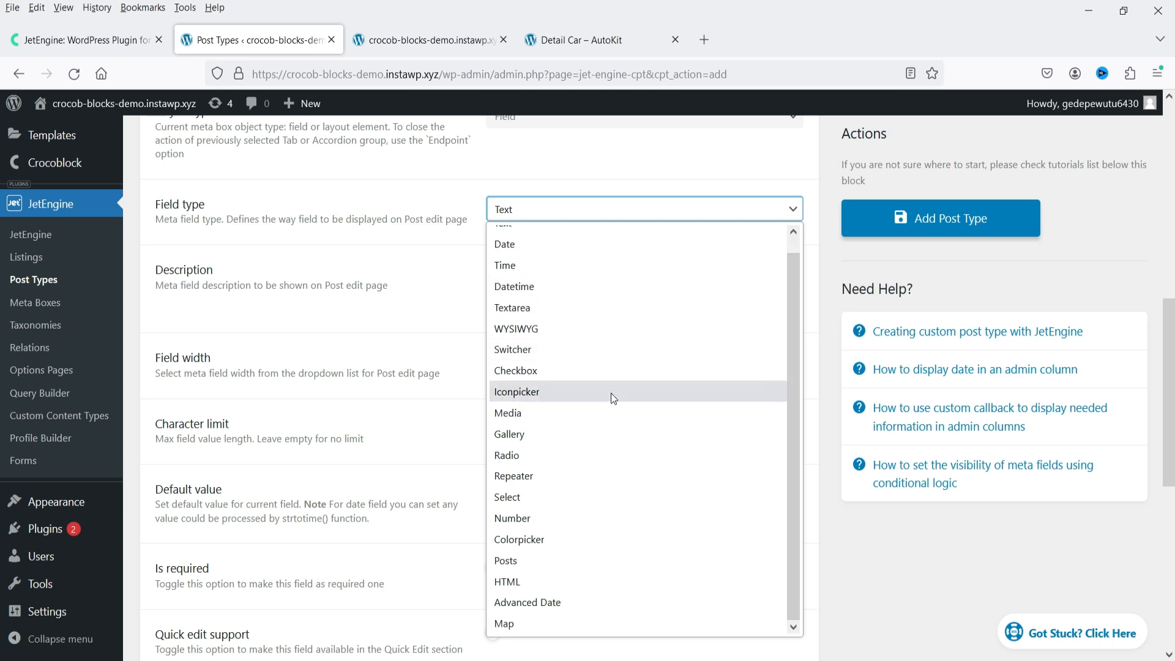
scroll(611, 393, up, 1)
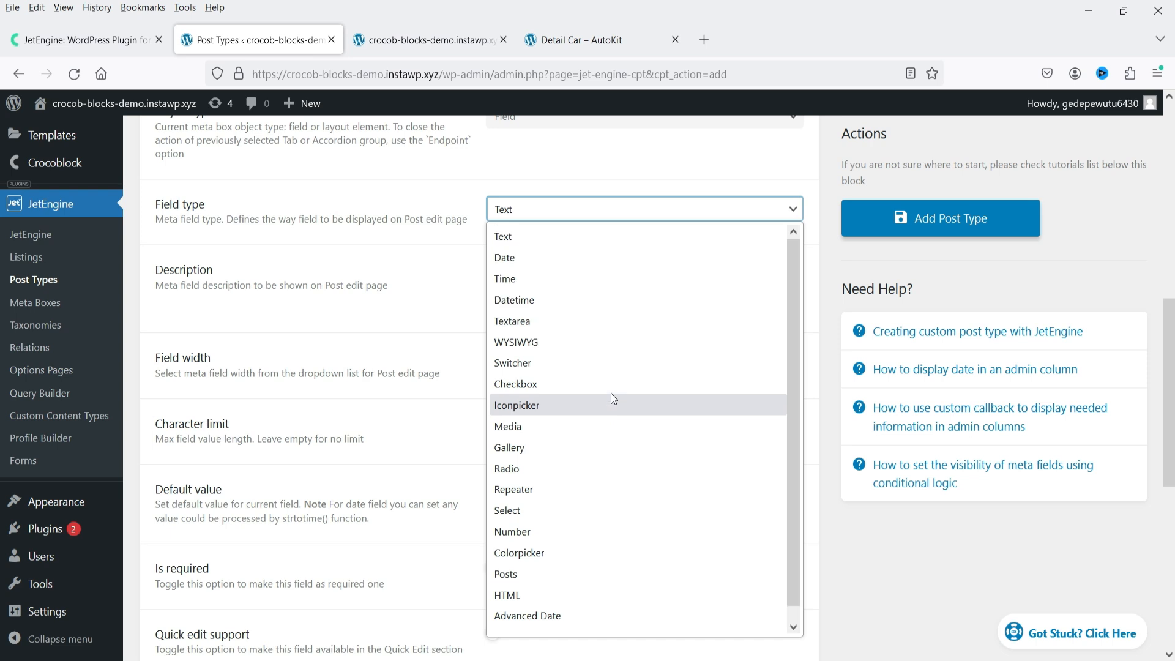
scroll(587, 370, down, 1)
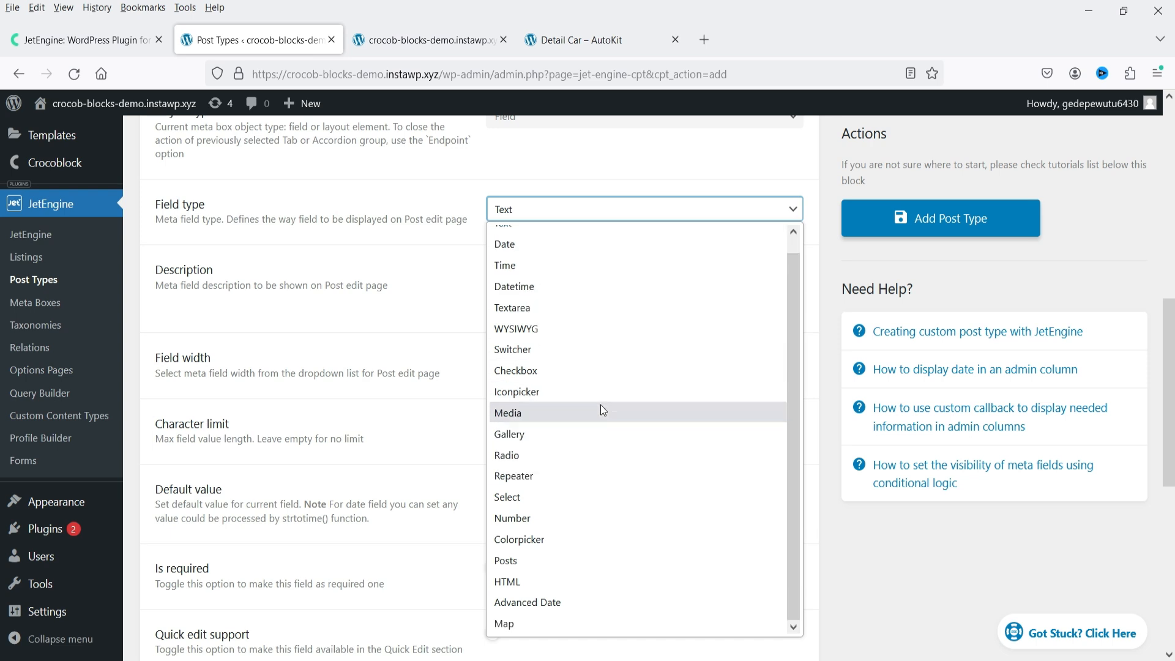
click(590, 518)
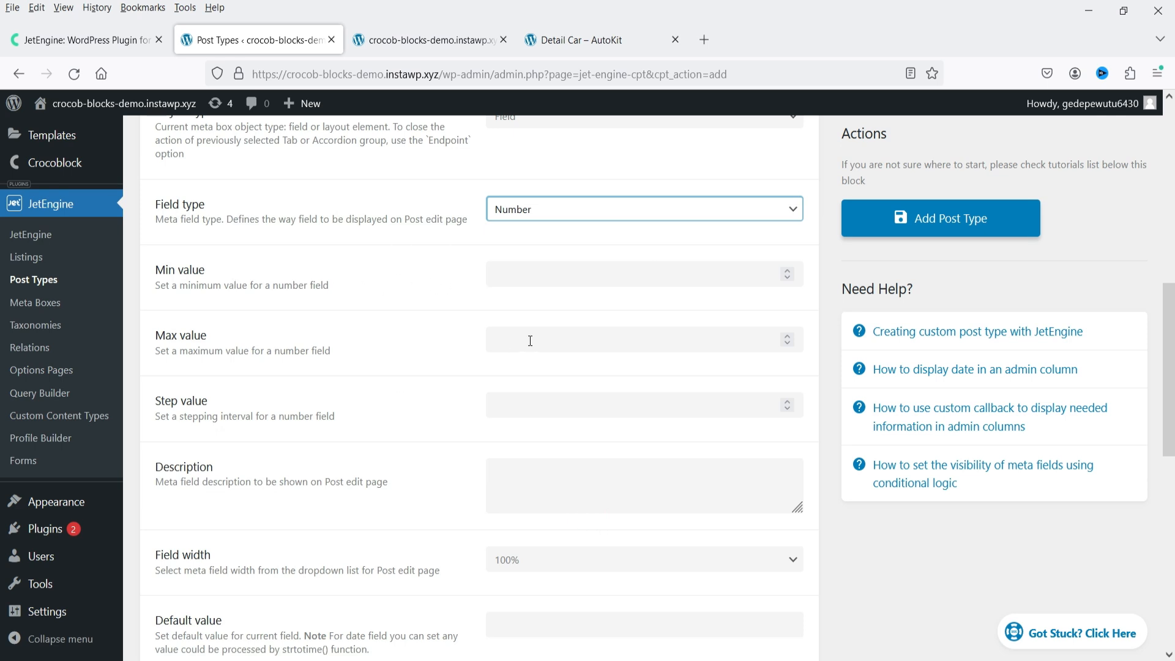
Make the Price meta field required, keeping its field width at 100%
scroll(408, 344, down, 2)
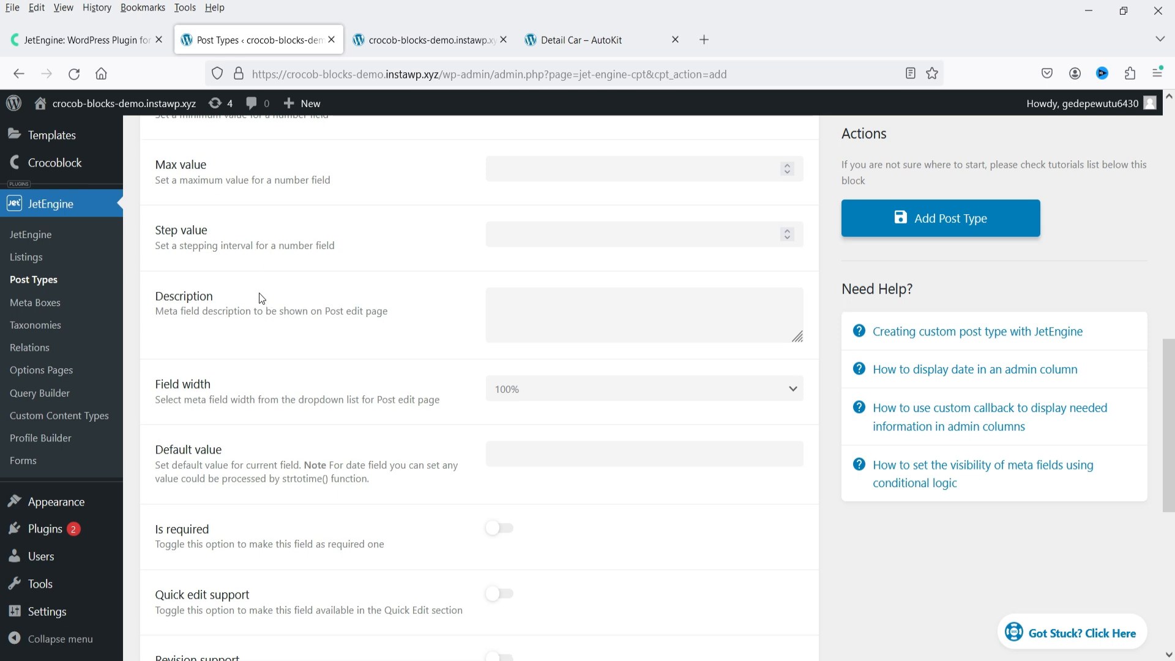
scroll(450, 300, down, 1)
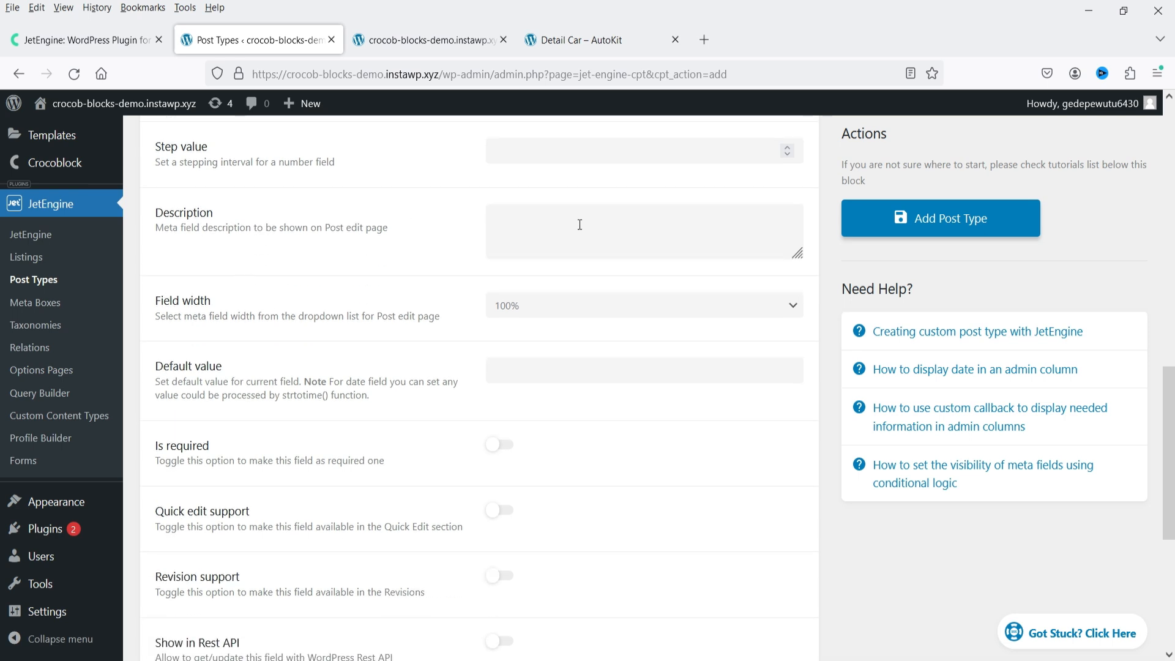
click(169, 336)
scroll(302, 366, down, 2)
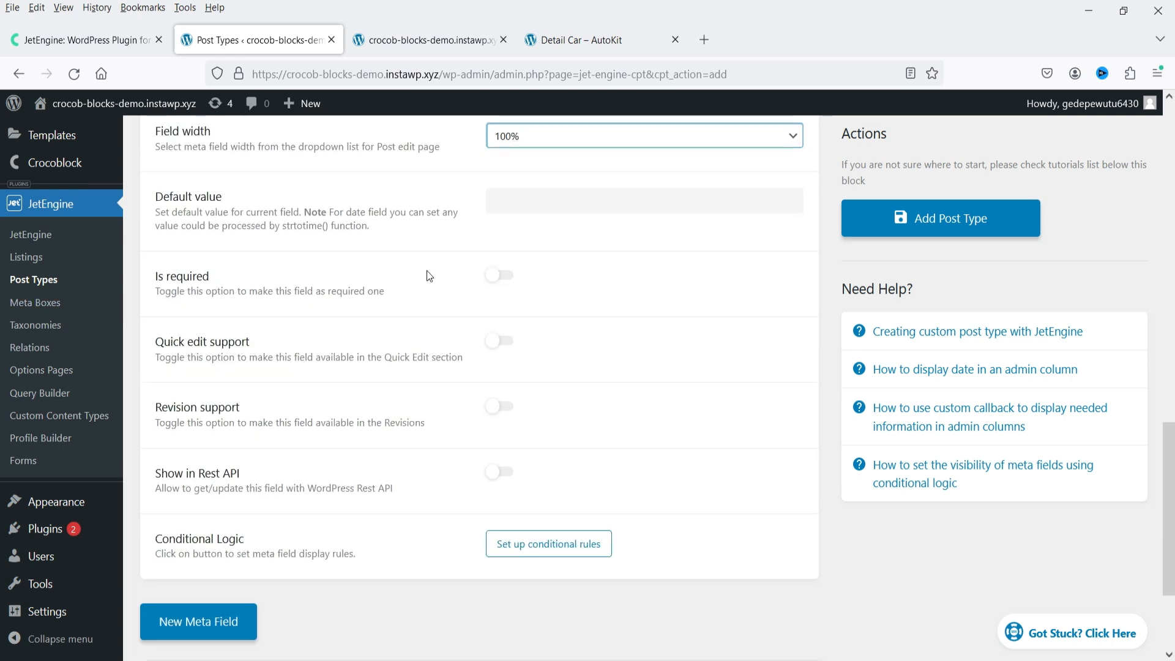
click(501, 275)
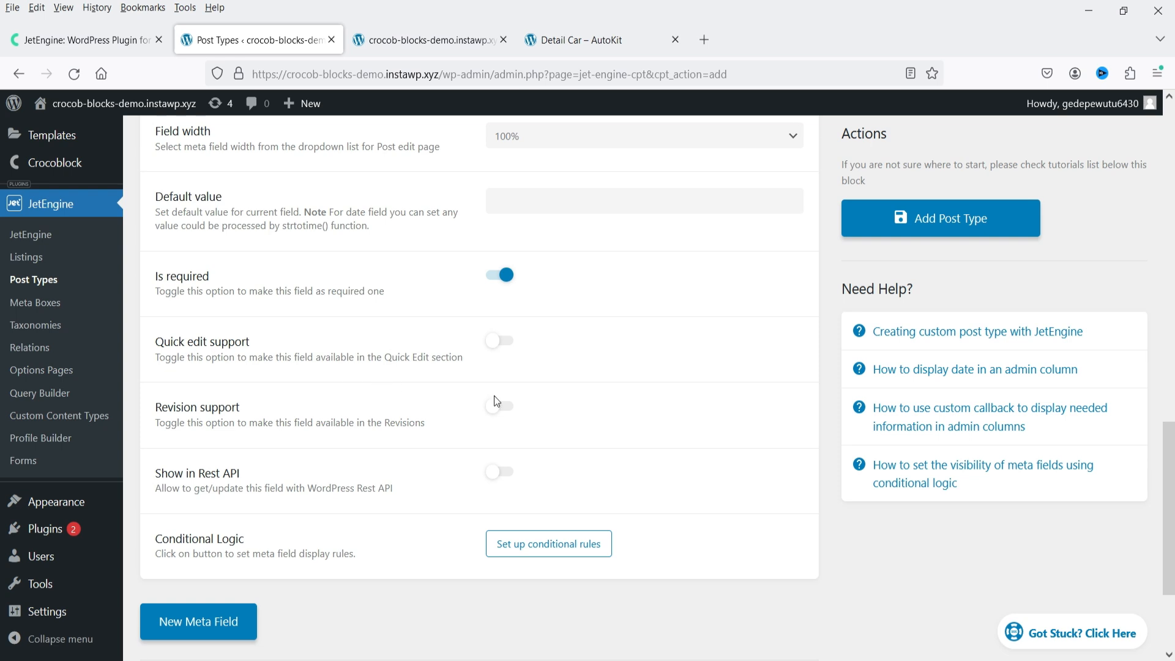
Review the remaining options of the Price meta field and collapse its settings
scroll(387, 383, down, 2)
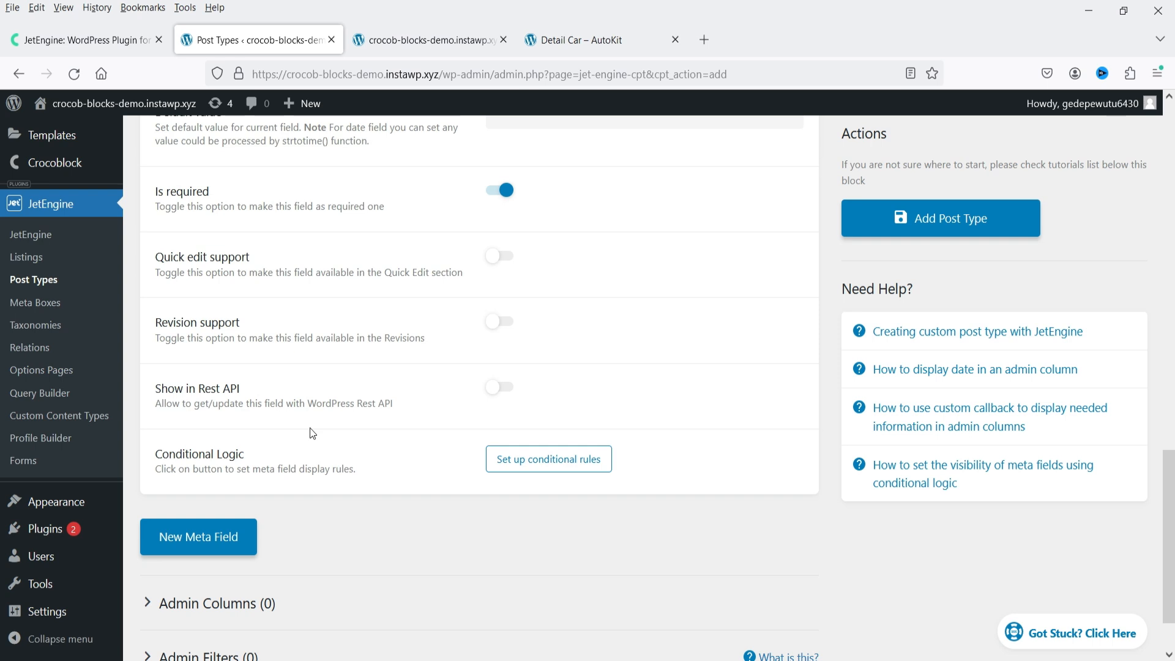
scroll(334, 336, up, 10)
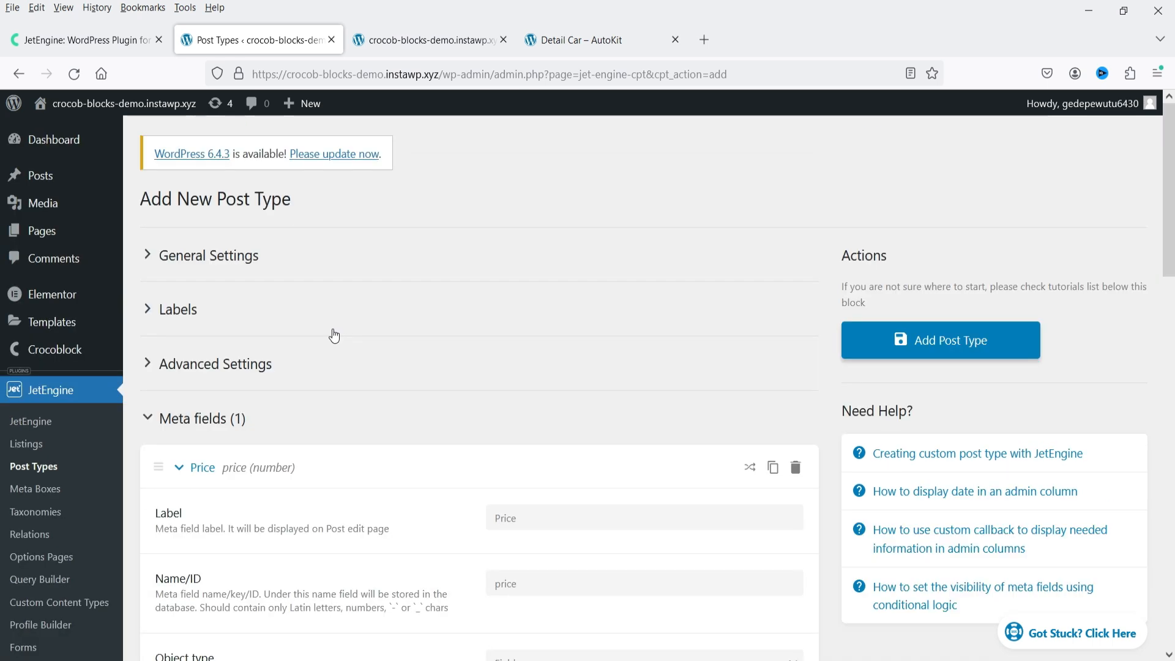
click(217, 468)
scroll(354, 357, down, 2)
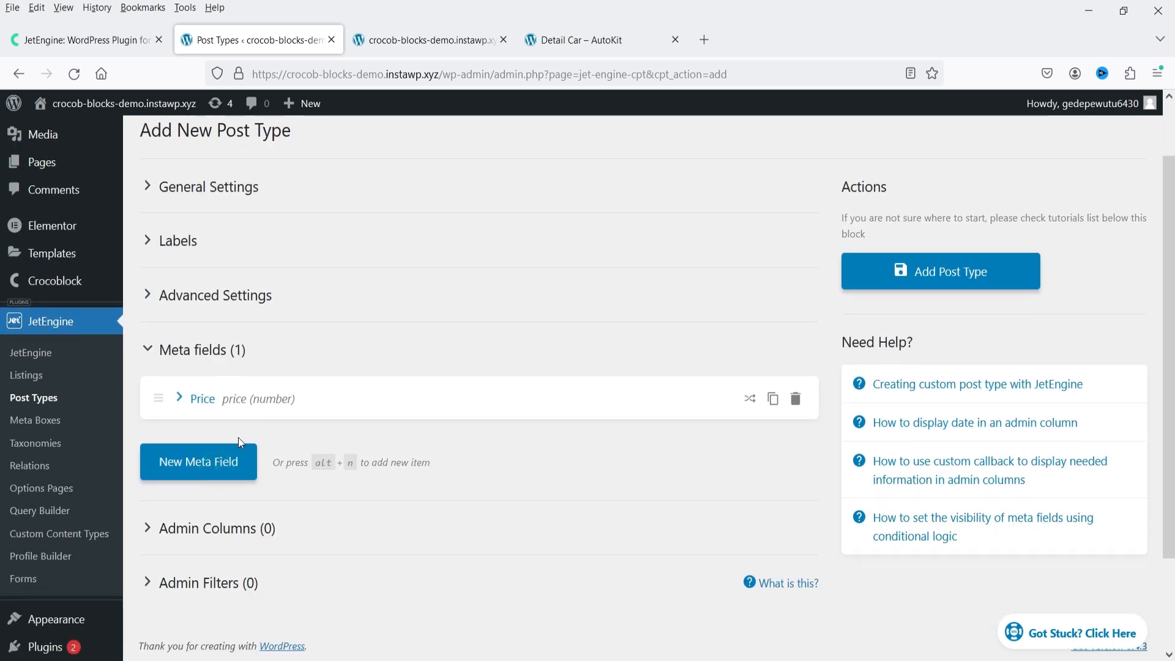
Add a second meta field labelled Body Type, with its name/ID generated from the label
click(233, 461)
scroll(392, 367, down, 4)
click(554, 262)
text(Bo)
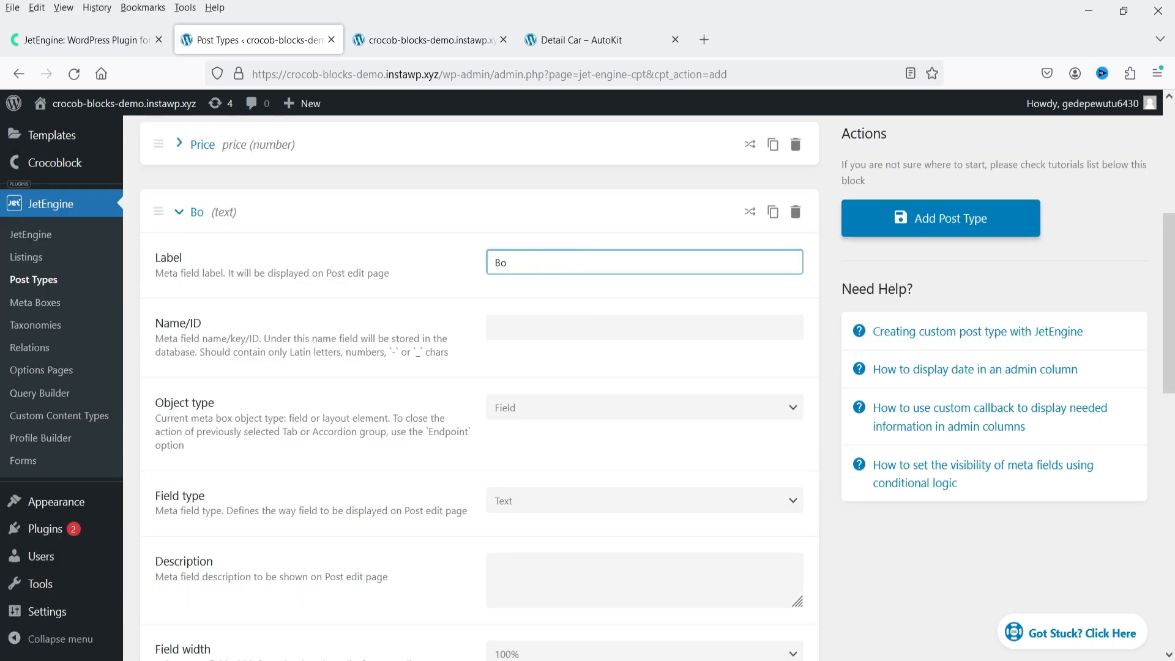
text(dy Type)
click(474, 369)
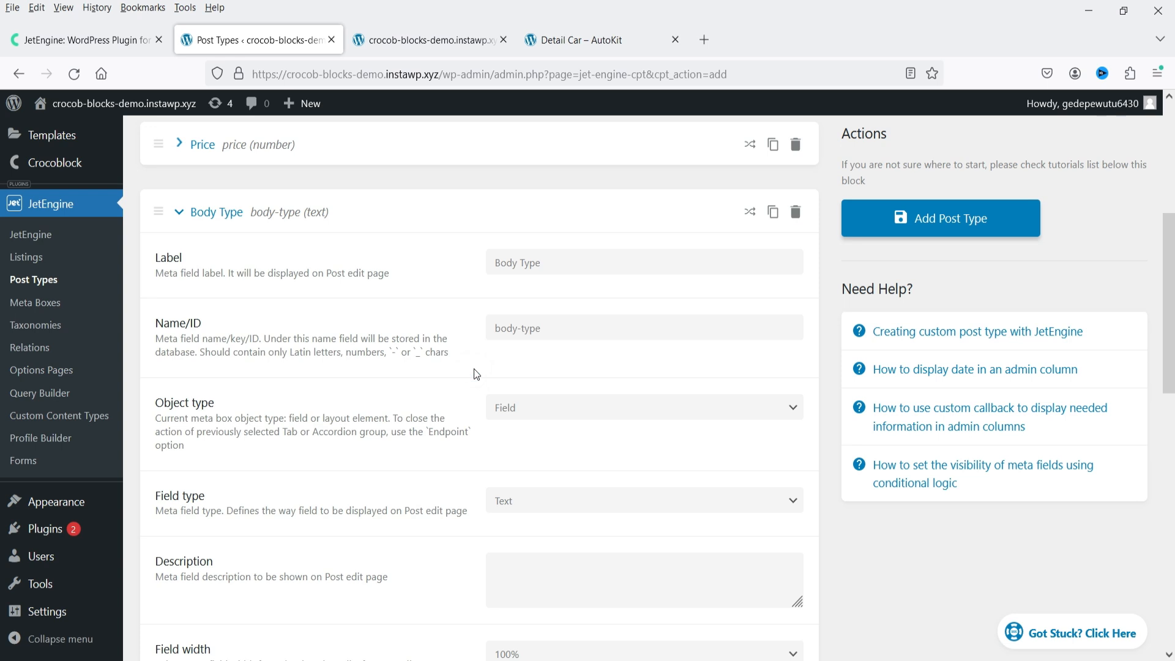
Set the Body Type meta field's type to Radio
scroll(473, 368, down, 2)
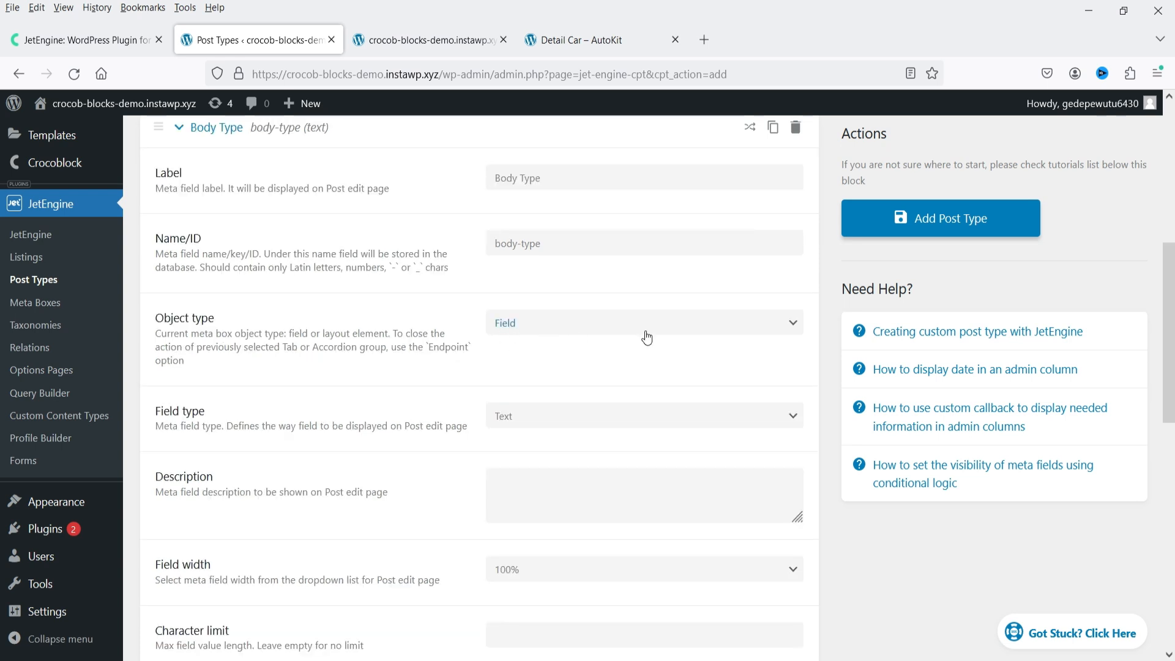
scroll(410, 395, down, 3)
click(550, 242)
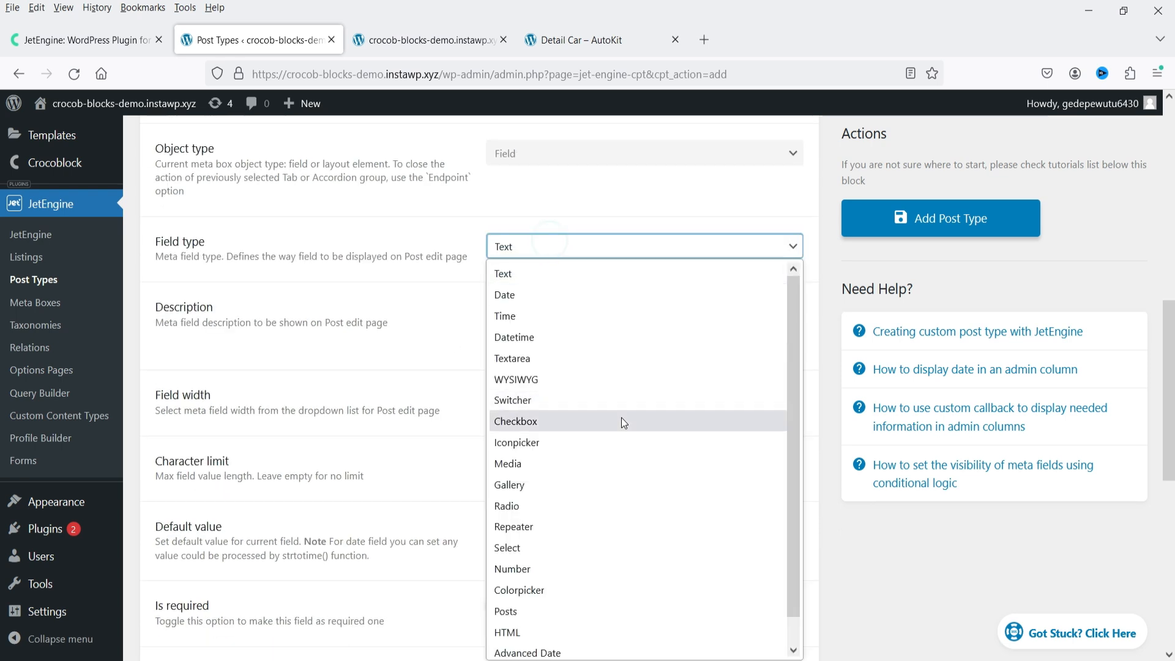
click(623, 506)
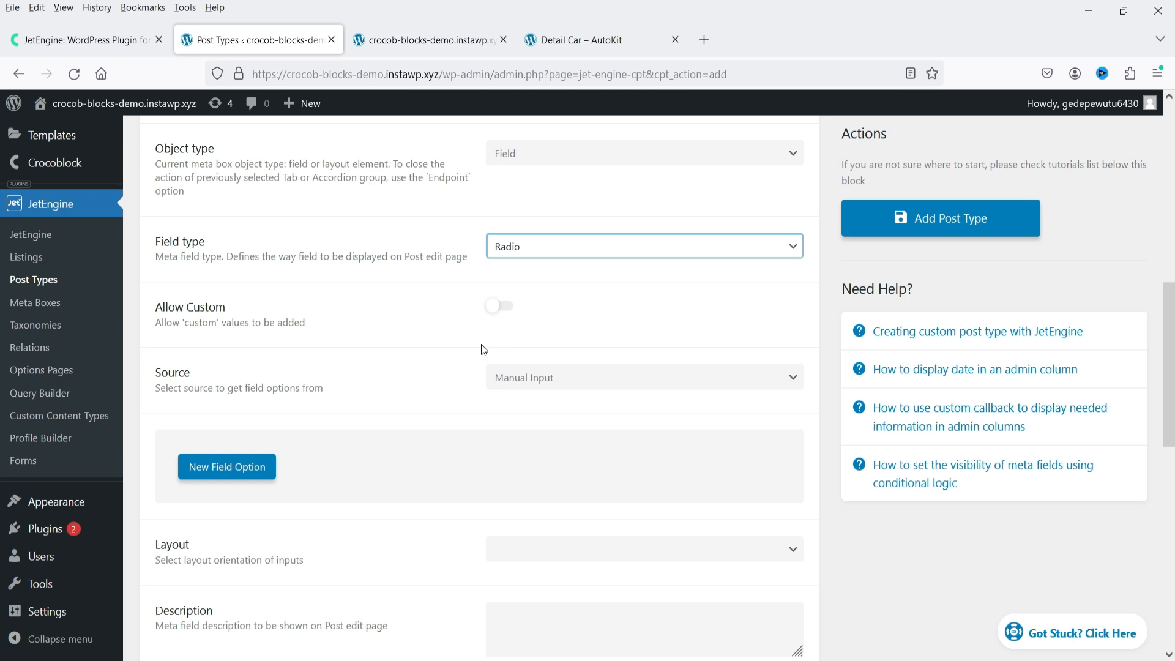
Add a field option with value and label Sedan to the Body Type field and make it selected by default
click(227, 467)
scroll(284, 436, down, 3)
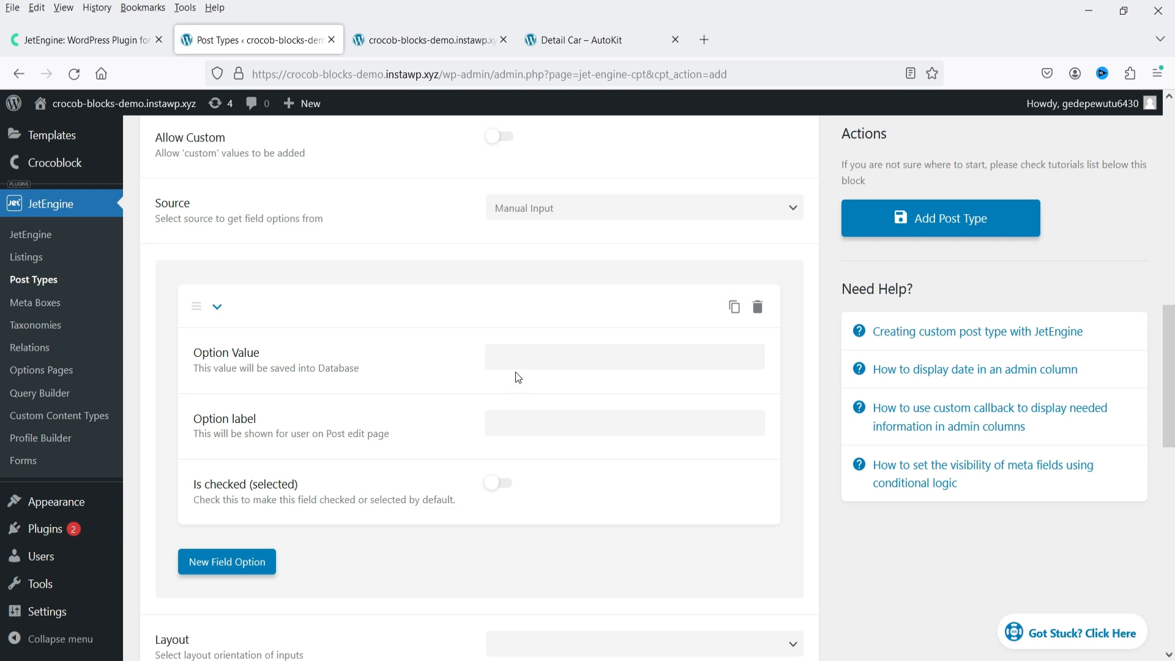
click(518, 364)
text(Sedan)
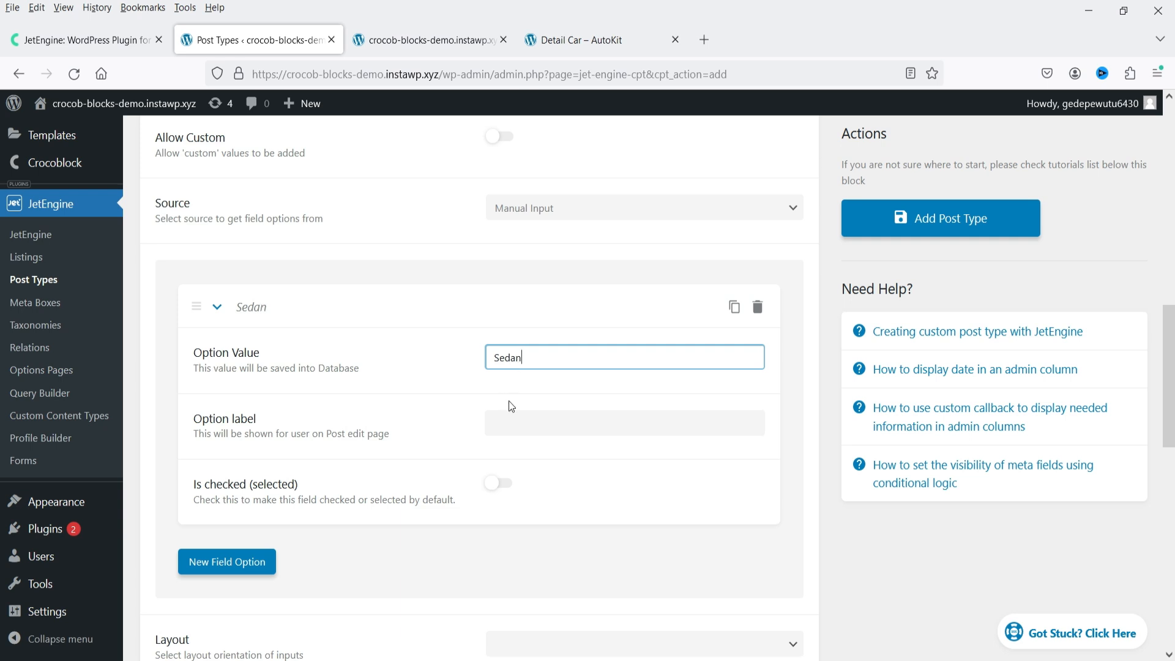
key(ctrl+a)
key(ctrl+c)
click(512, 423)
key(ctrl+v)
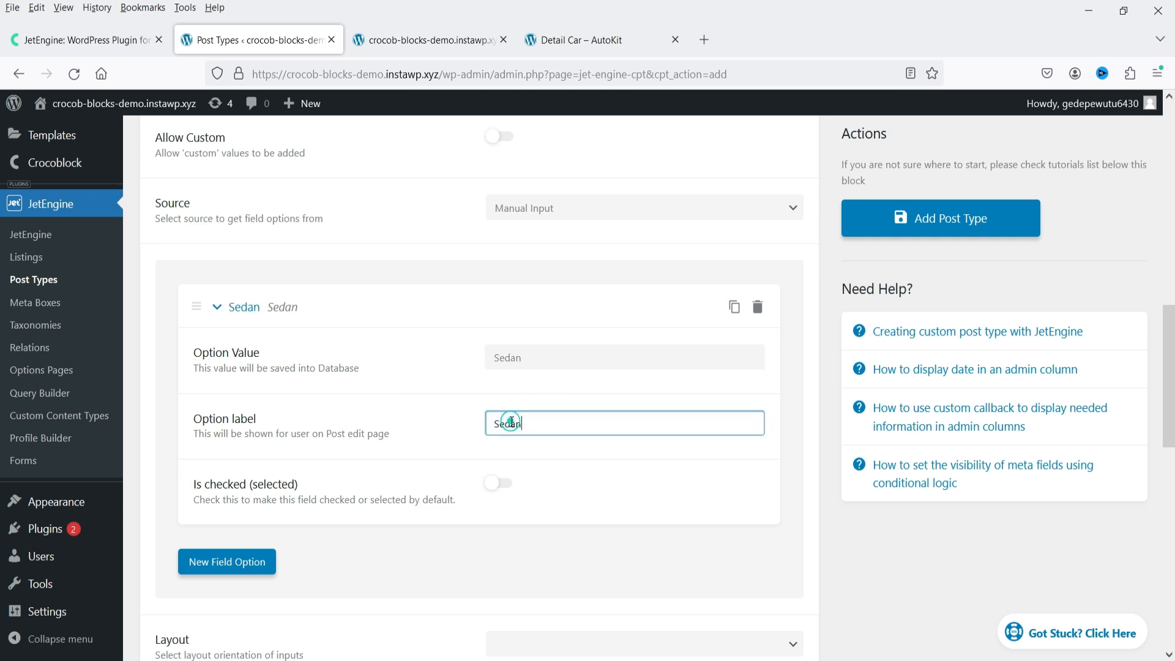
click(499, 483)
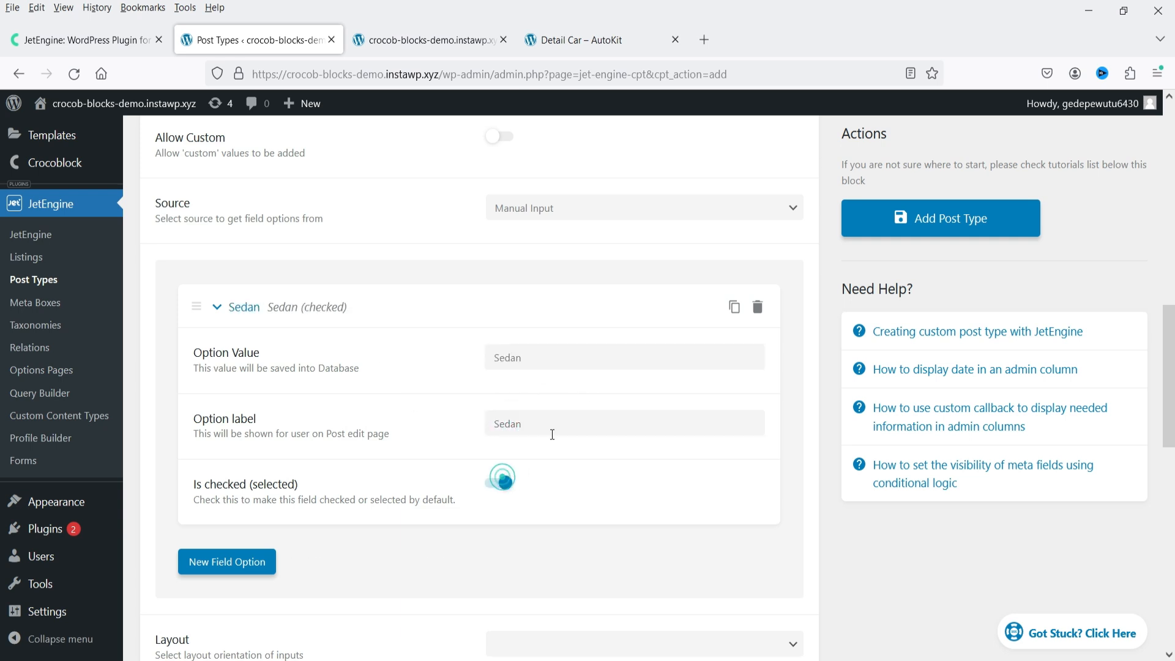
click(217, 306)
Add a second Body Type option with Hatch back as both its value and label, and collapse it
click(228, 364)
click(516, 429)
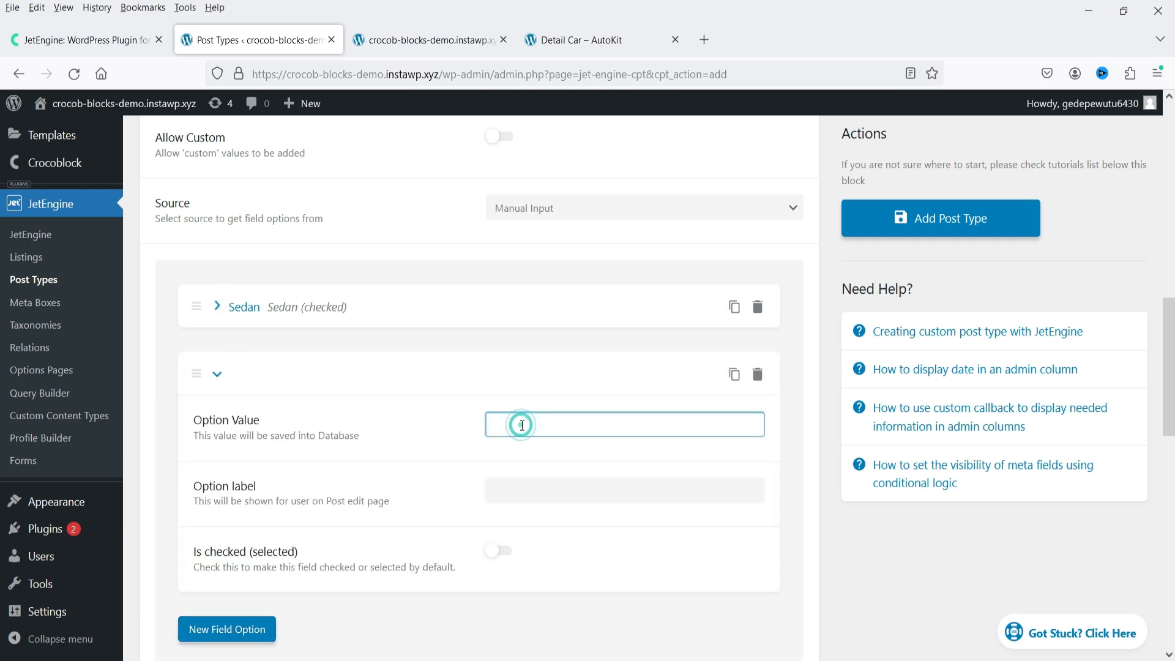
text(Hatch back)
key(ctrl+a)
key(ctrl+c)
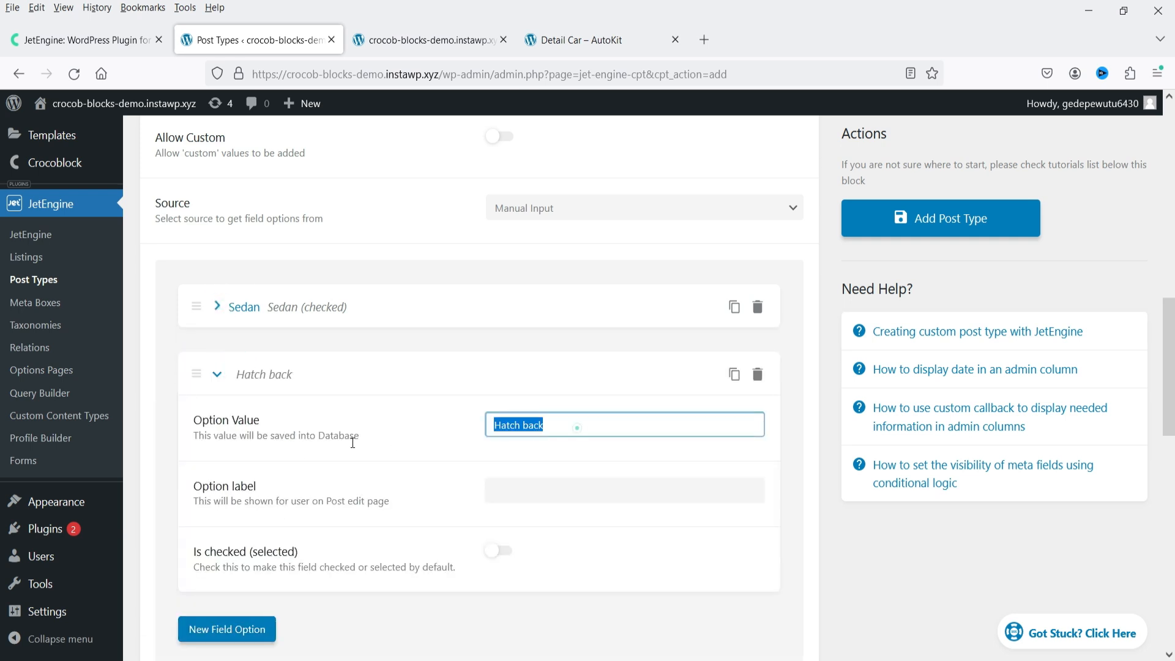
key(Tab)
key(ctrl+v)
click(216, 374)
Add a third Body Type option with Luxury as both its value and label, and collapse it
click(228, 428)
click(539, 493)
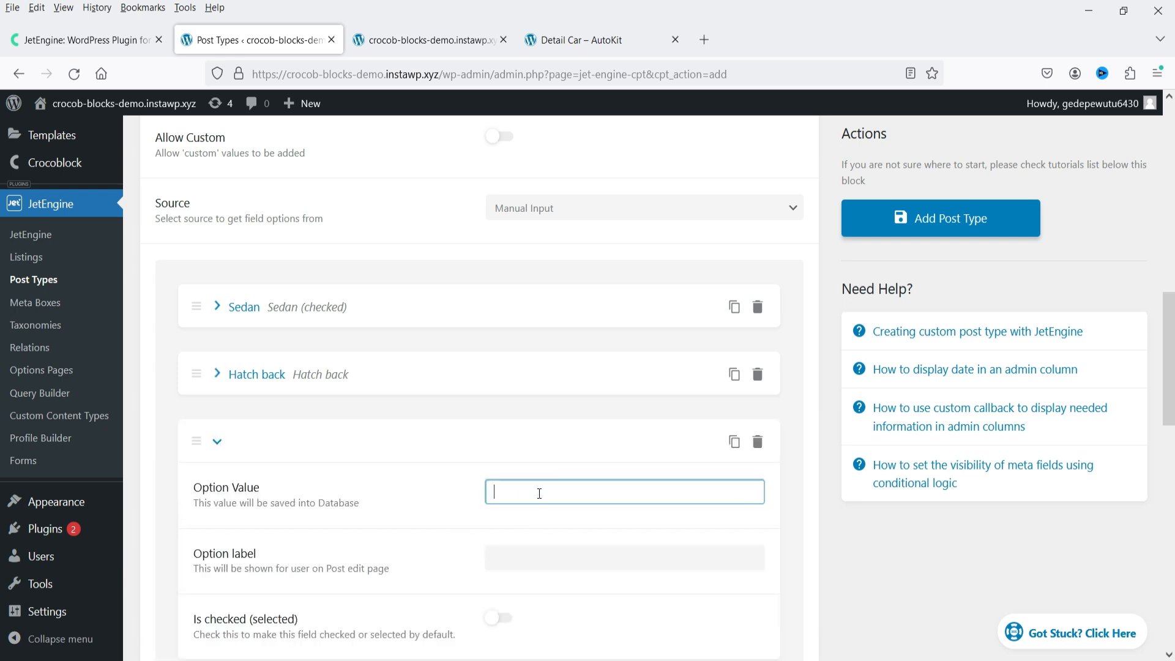
text(Luxury)
key(ctrl+a)
key(ctrl+c)
key(Tab)
key(ctrl+v)
click(235, 442)
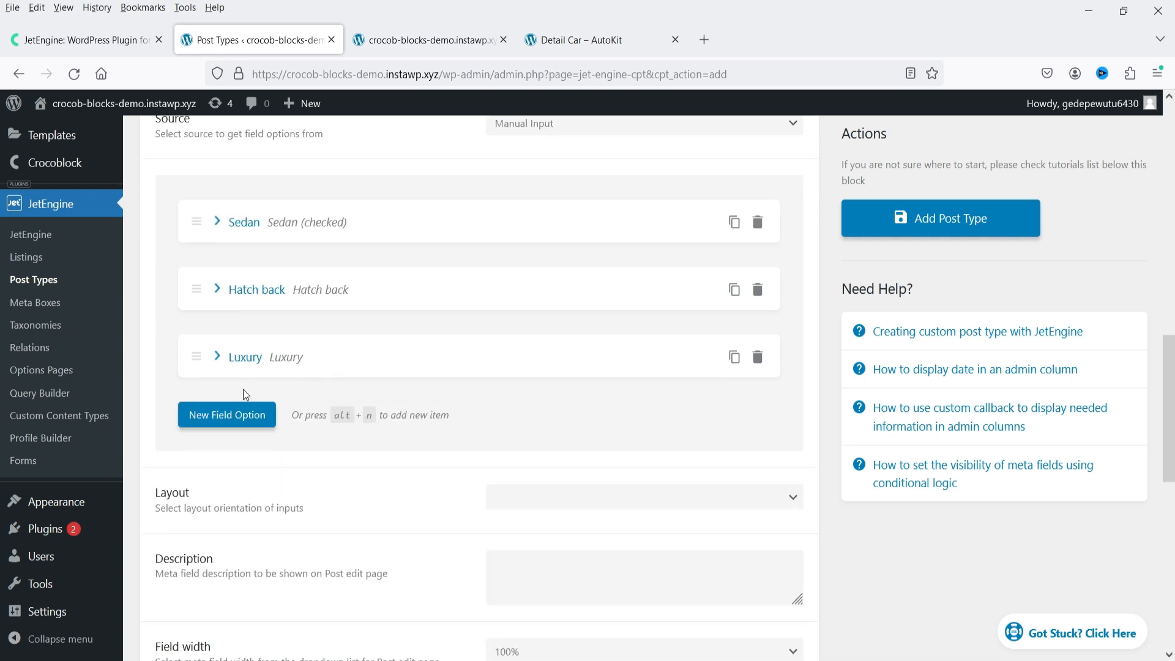
Add a fourth Body Type option with SUV as both its value and label
click(246, 414)
click(522, 475)
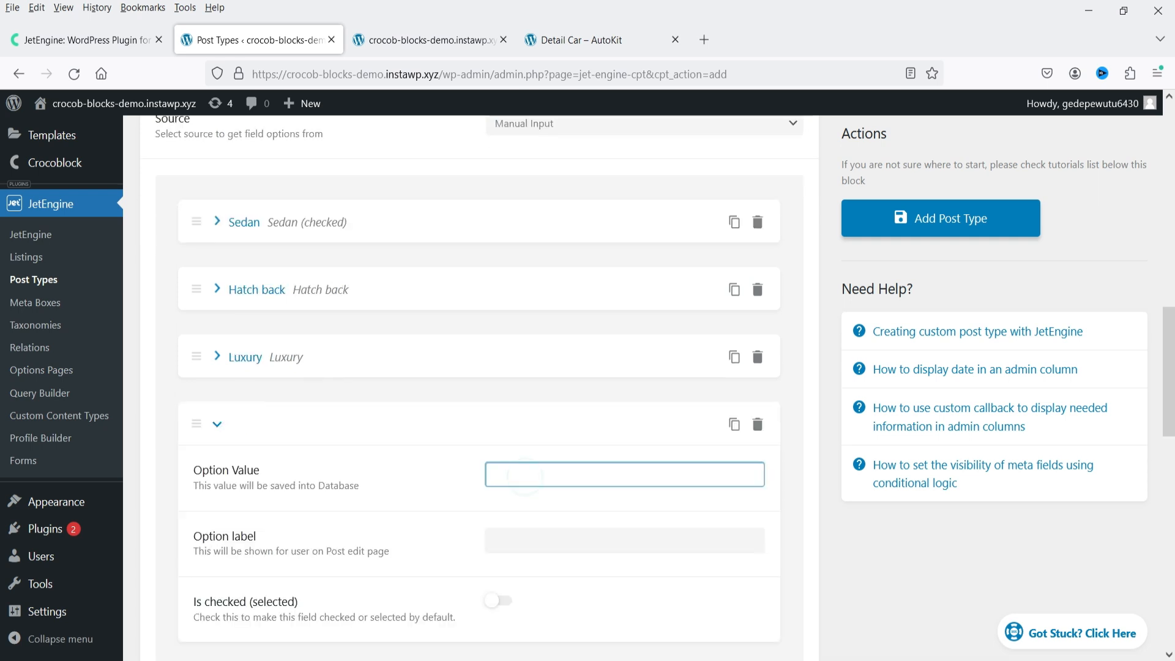
text(SUV)
key(ctrl+a)
key(ctrl+c)
click(514, 539)
key(ctrl+v)
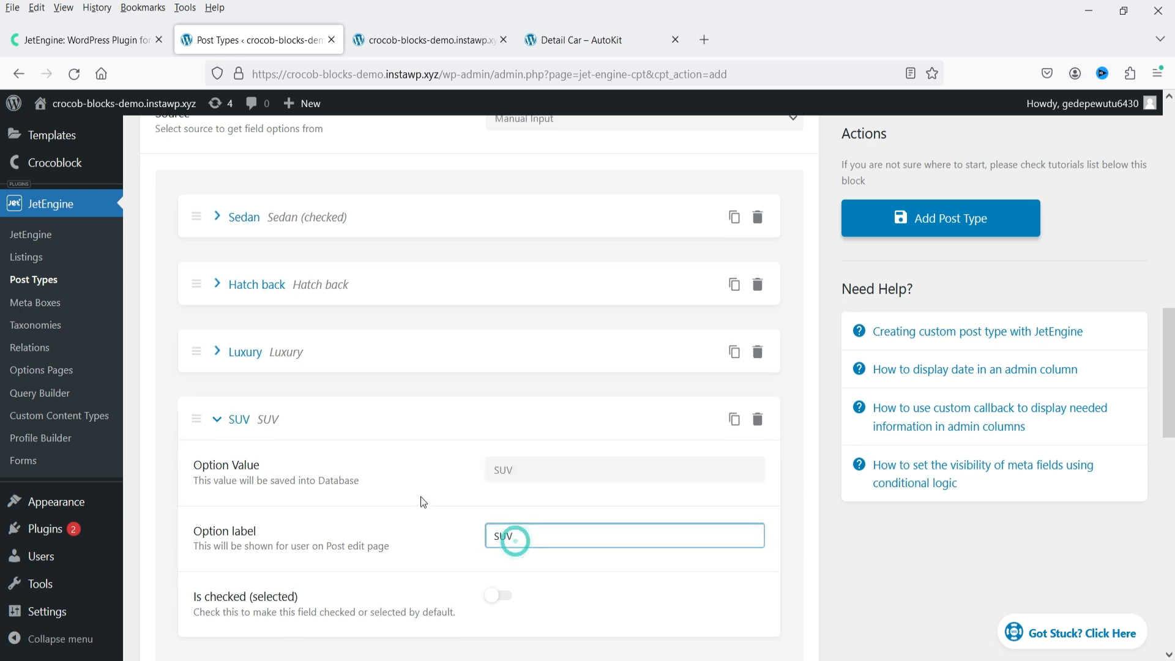
Add a fifth Body Type option with value and label MPV, and collapse the Body Type field's settings
click(226, 310)
click(538, 376)
text(MPV)
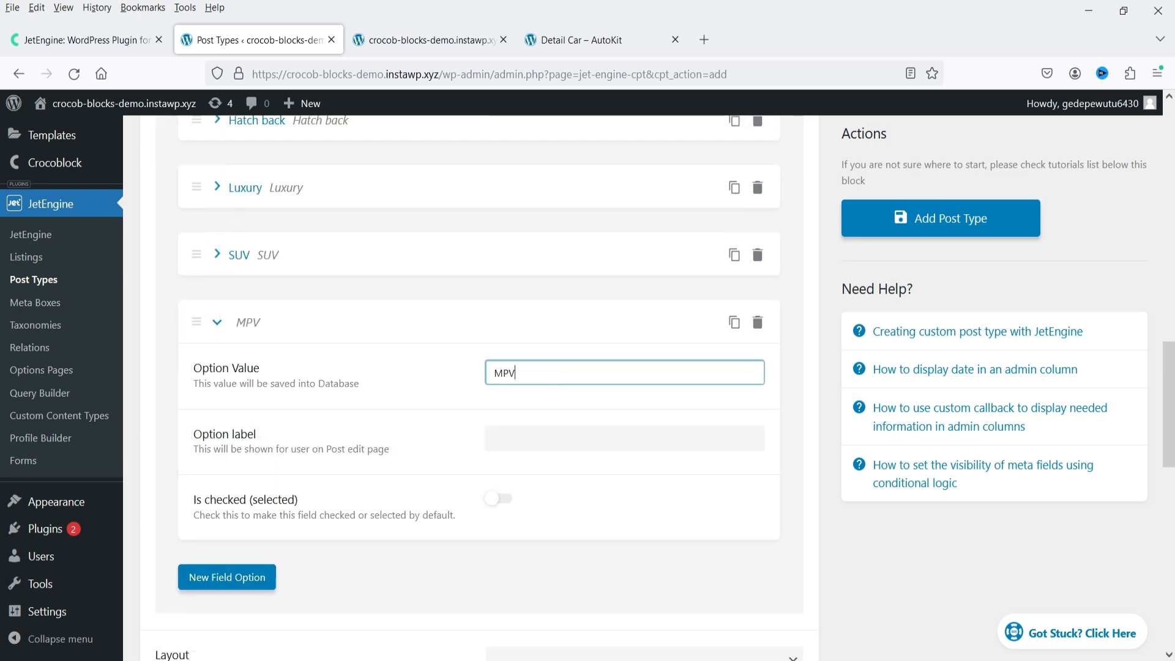
key(ctrl+a)
key(ctrl+c)
click(490, 440)
key(ctrl+v)
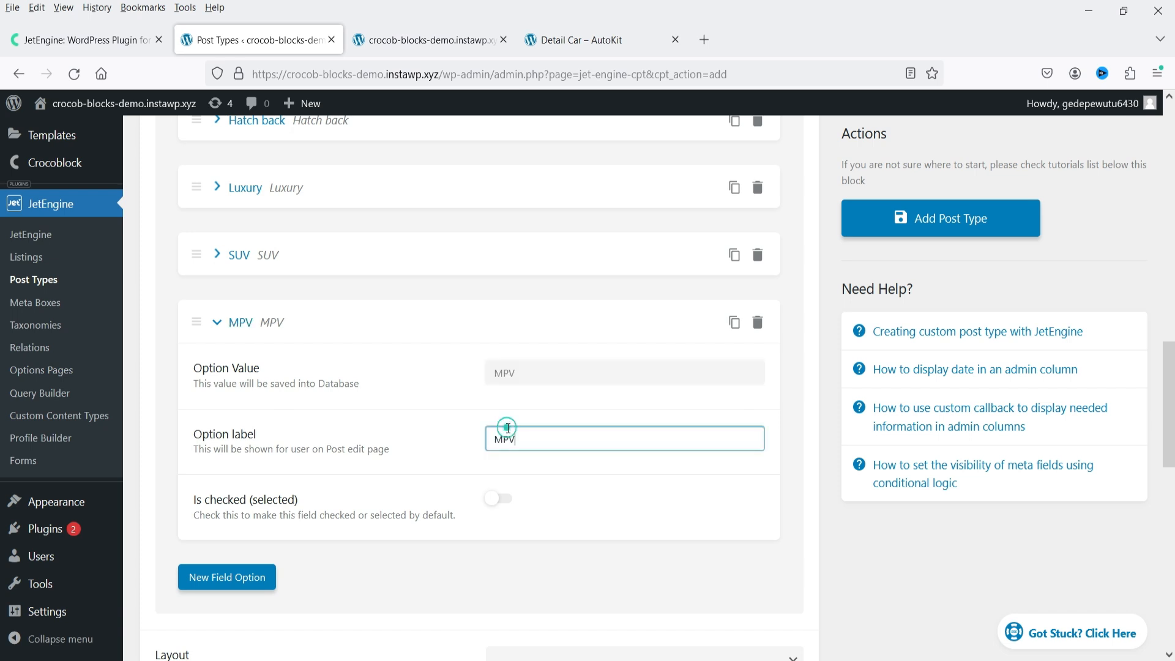
click(217, 323)
scroll(462, 370, up, 12)
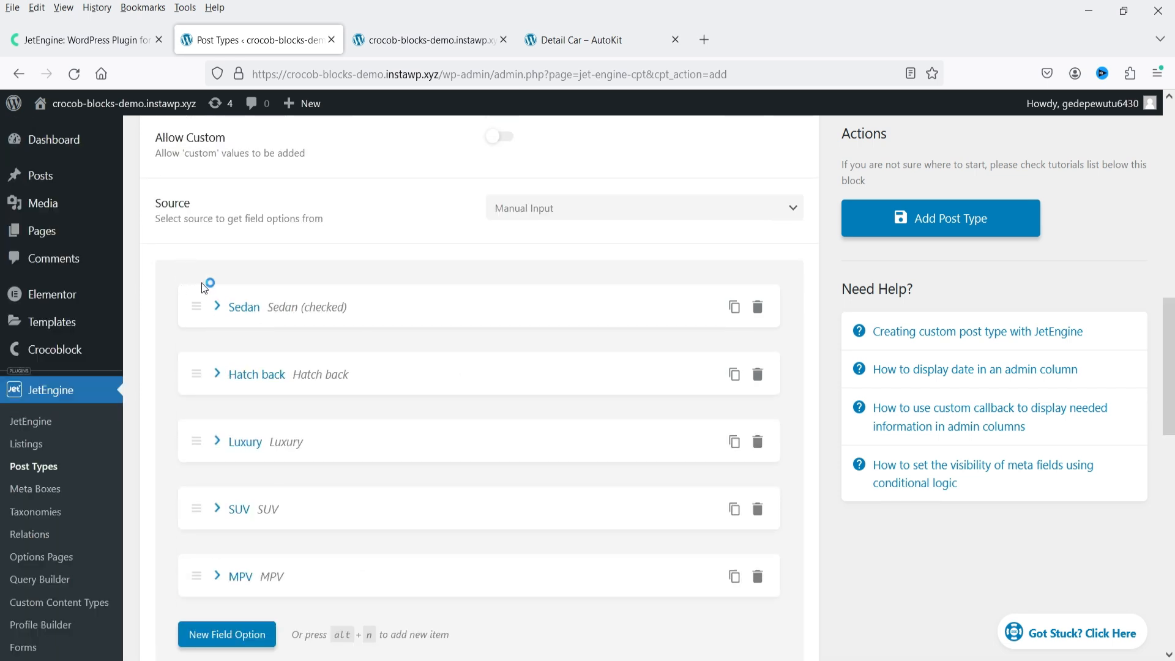
click(204, 384)
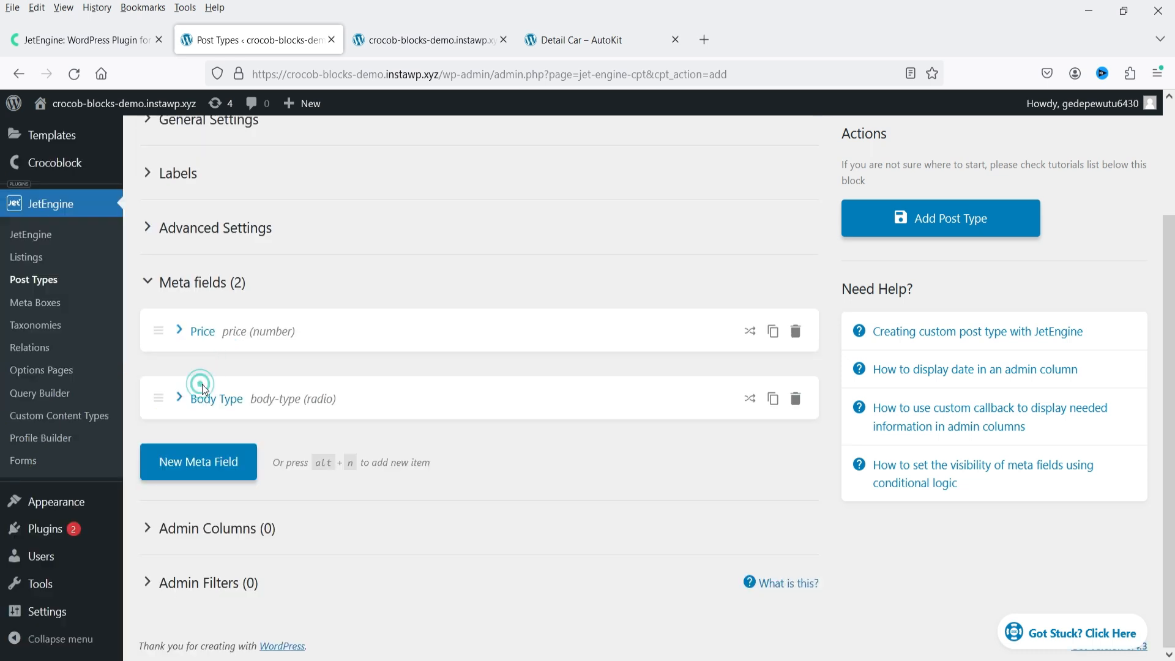
Add a required meta field labelled Color, keeping the Text type and the name/ID generated from the label, and collapse it
click(214, 464)
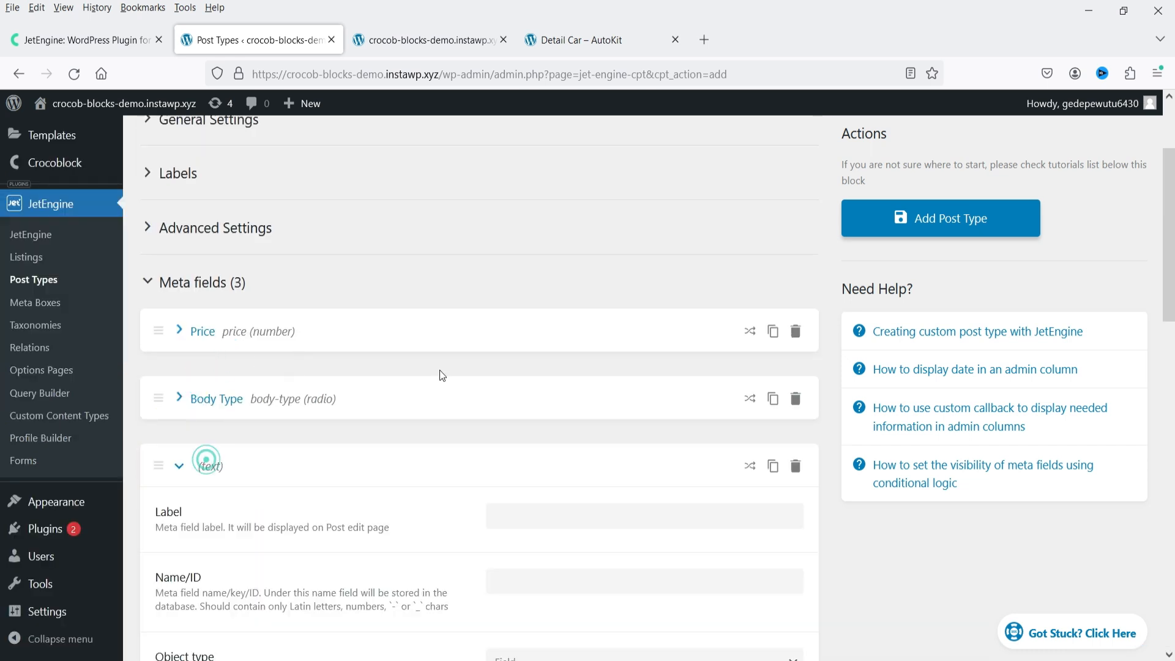
click(546, 516)
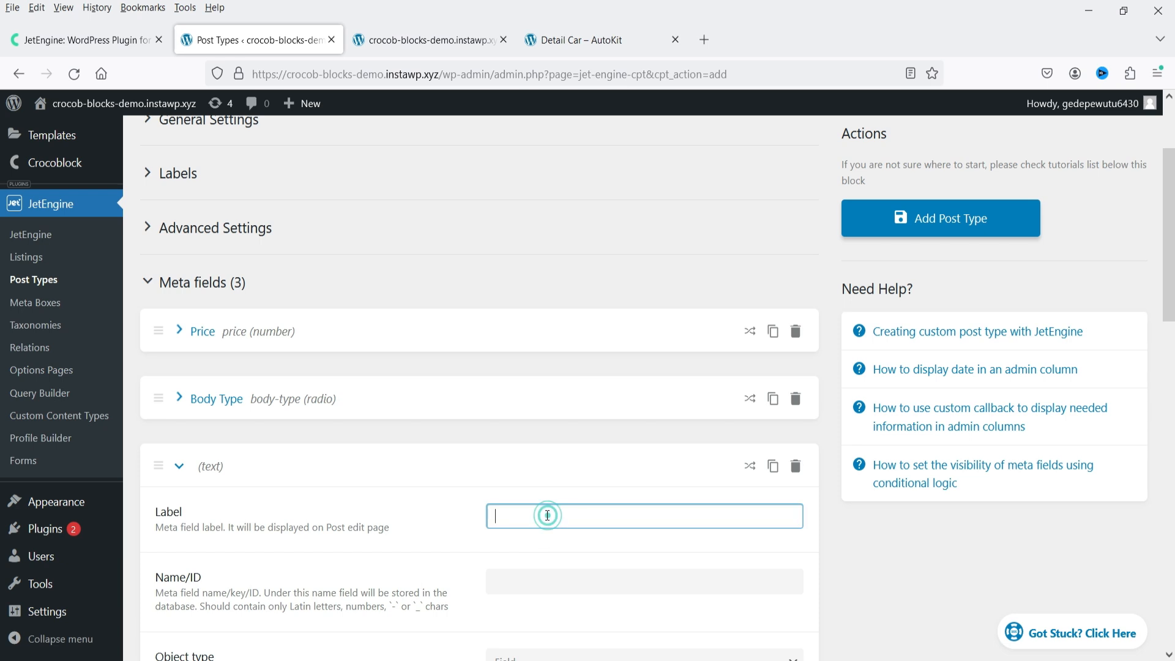
text(Color)
scroll(453, 493, down, 5)
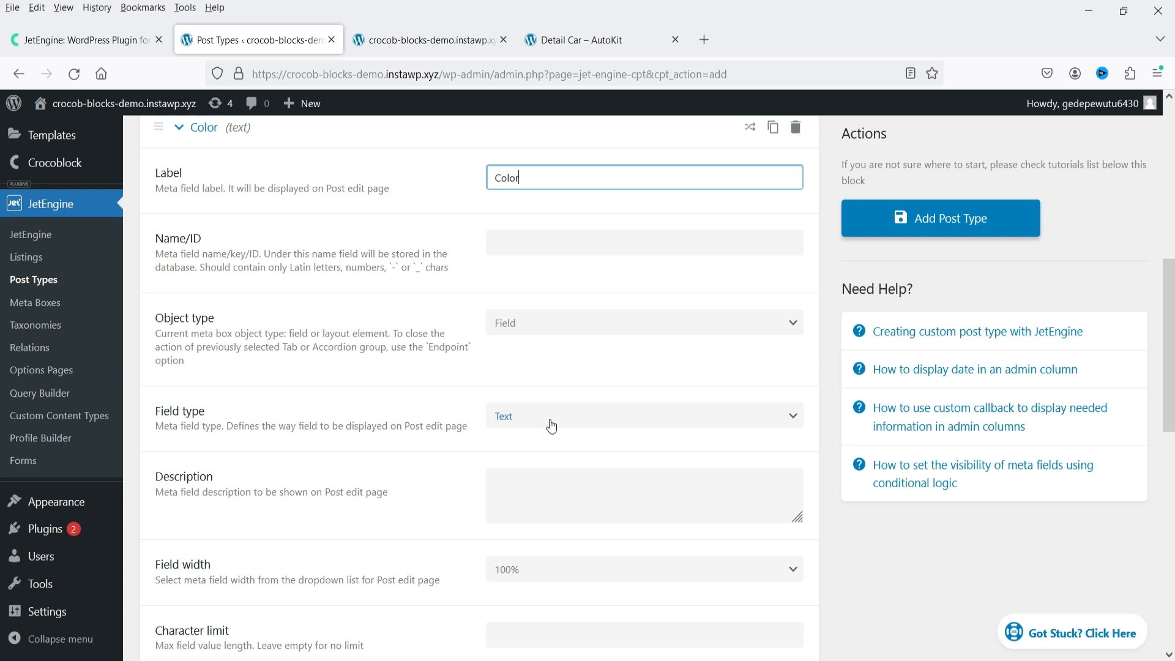
scroll(279, 419, down, 5)
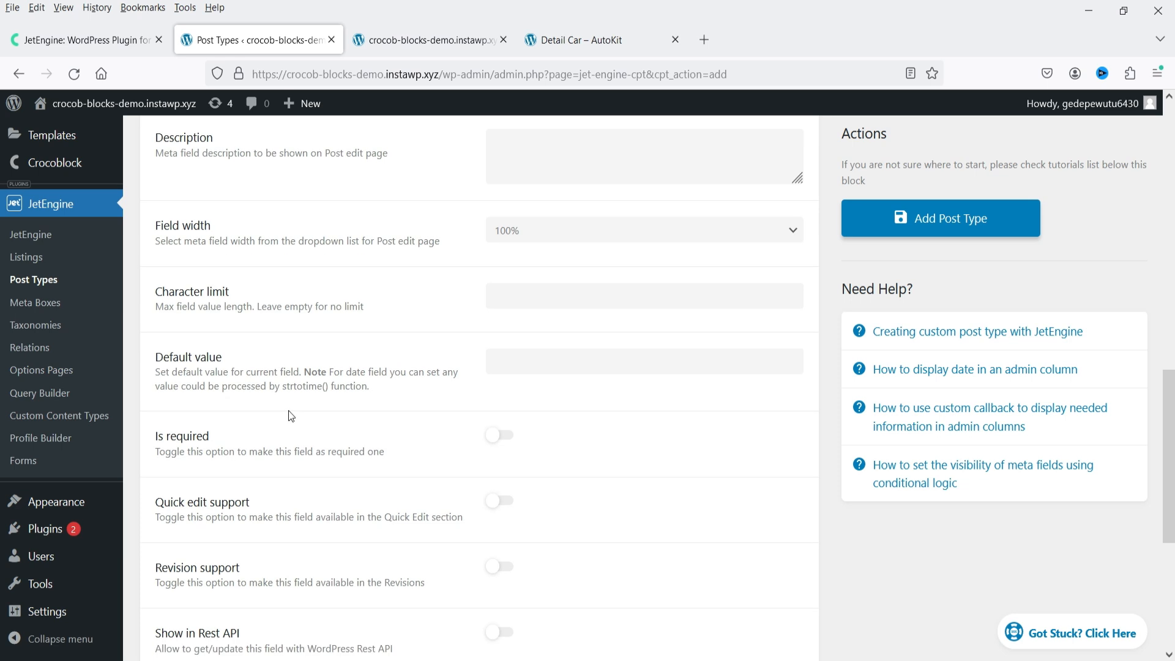
click(499, 435)
scroll(385, 443, up, 6)
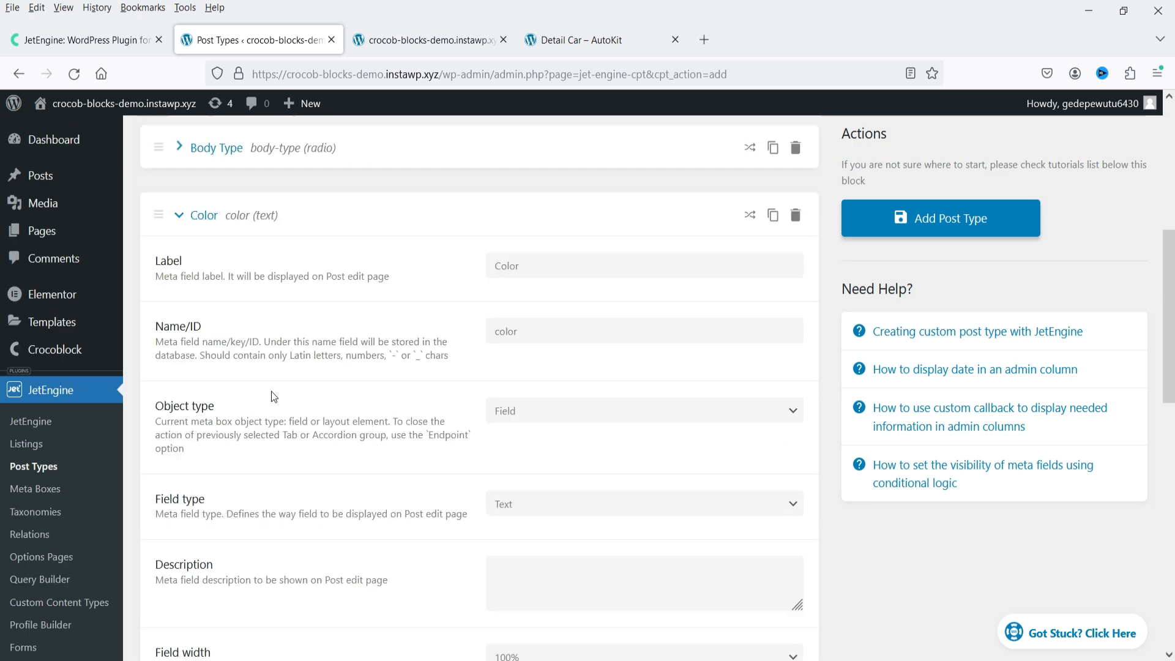
click(199, 299)
Reopen the Body Type meta field, make it required, and collapse its settings
click(214, 331)
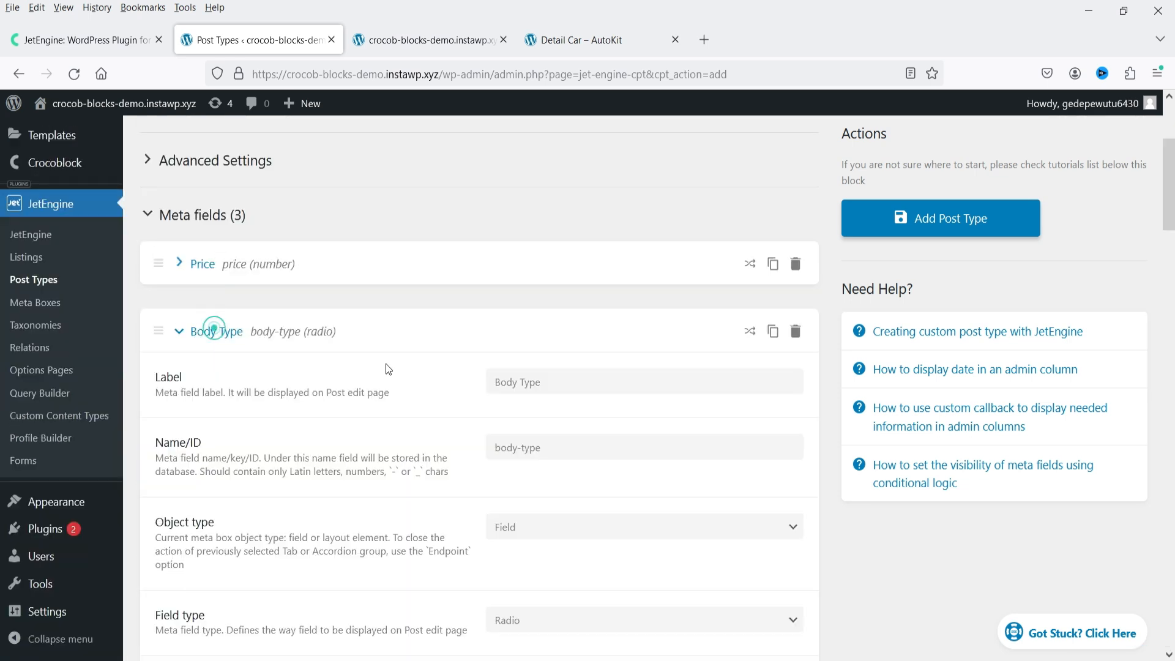
scroll(387, 366, down, 4)
scroll(499, 428, down, 7)
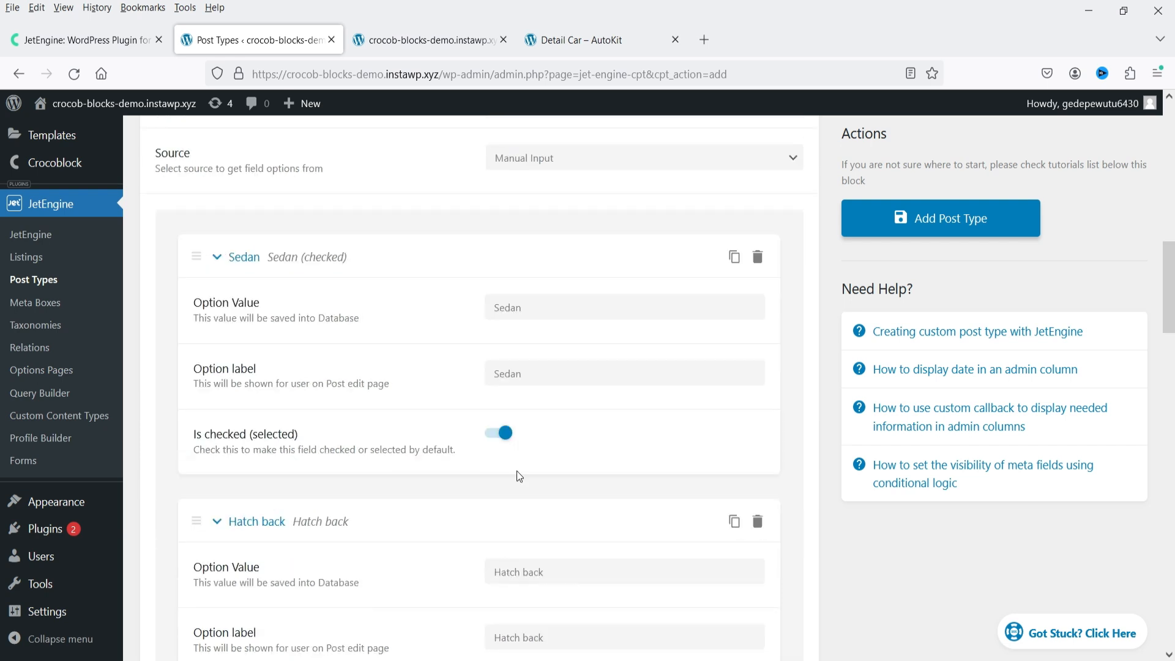
scroll(516, 474, down, 15)
click(503, 290)
scroll(234, 328, up, 1)
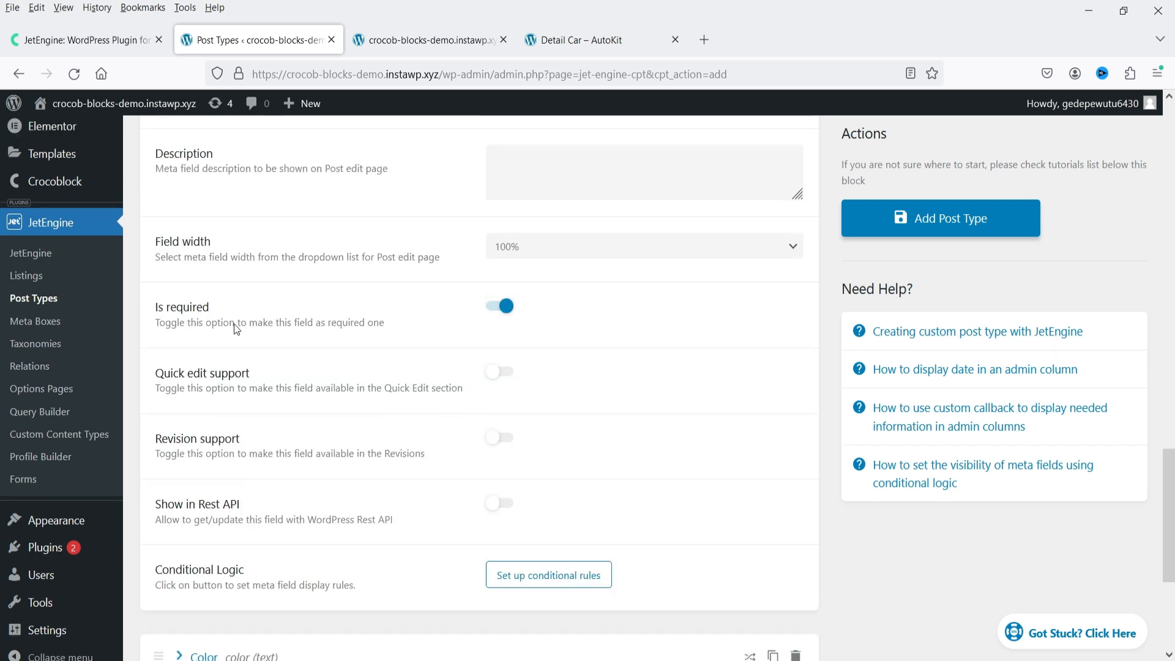
scroll(234, 329, up, 20)
click(181, 244)
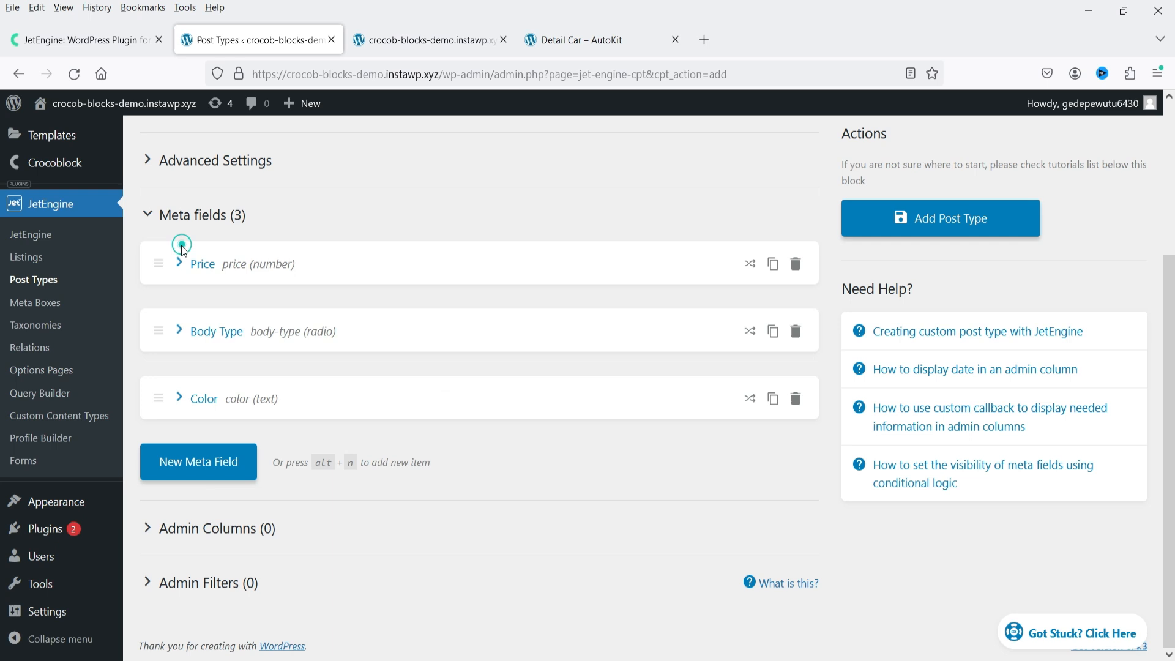
Add a fourth meta field labelled Odometer and set its field type to Number
click(234, 458)
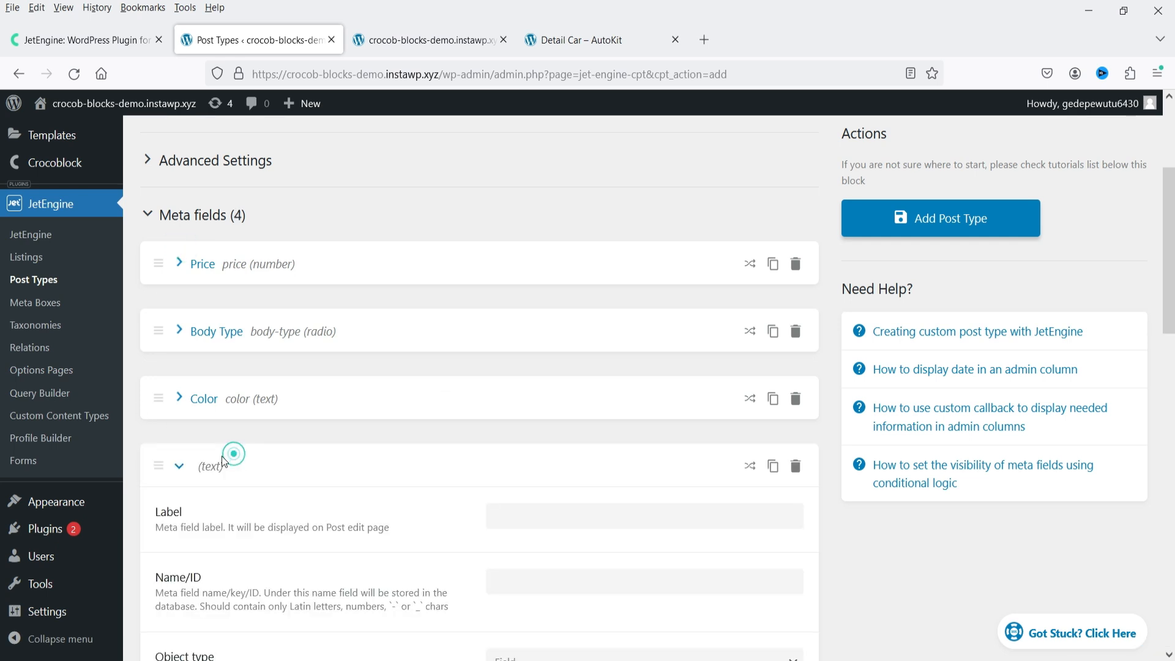
click(538, 511)
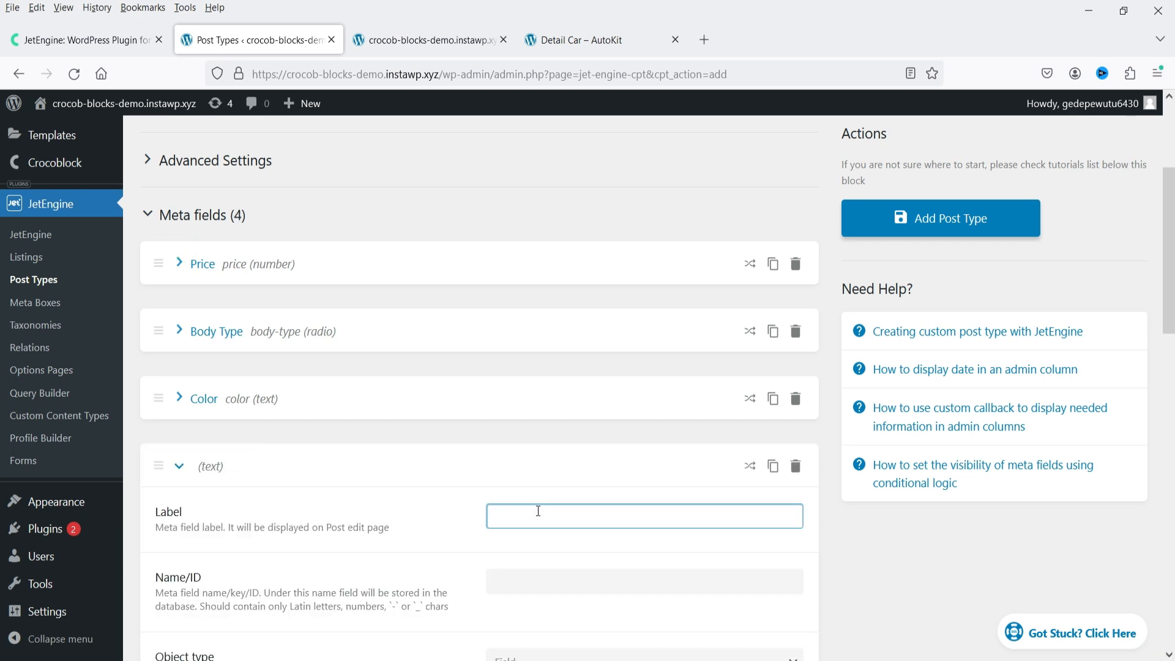
text(Odometer)
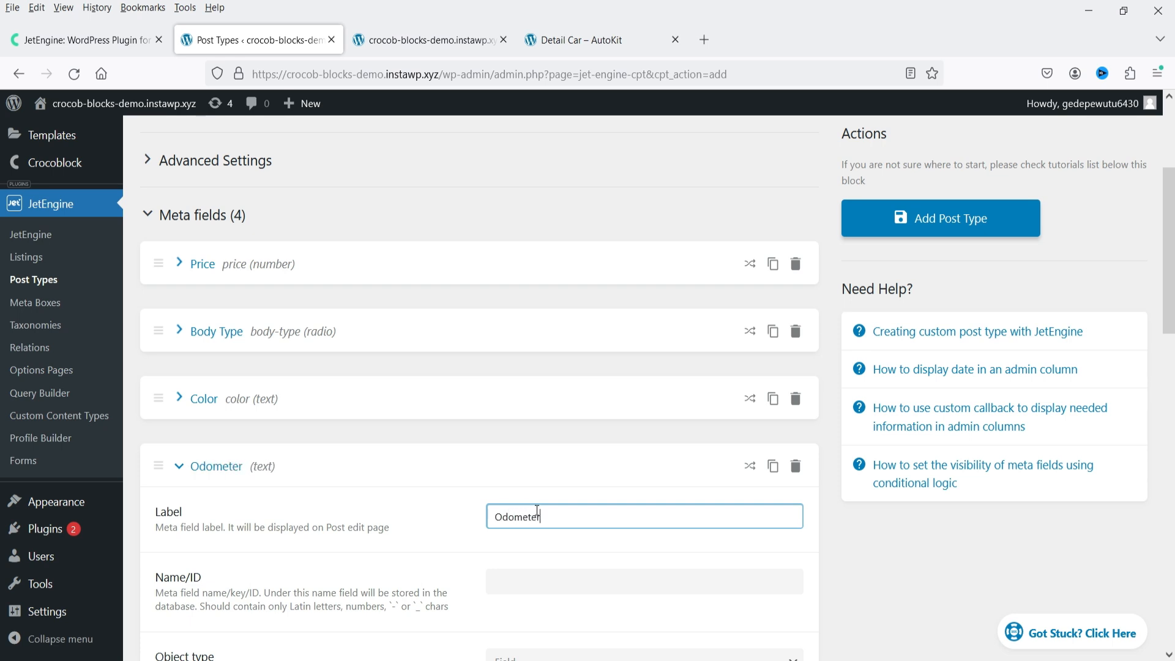
scroll(457, 421, down, 2)
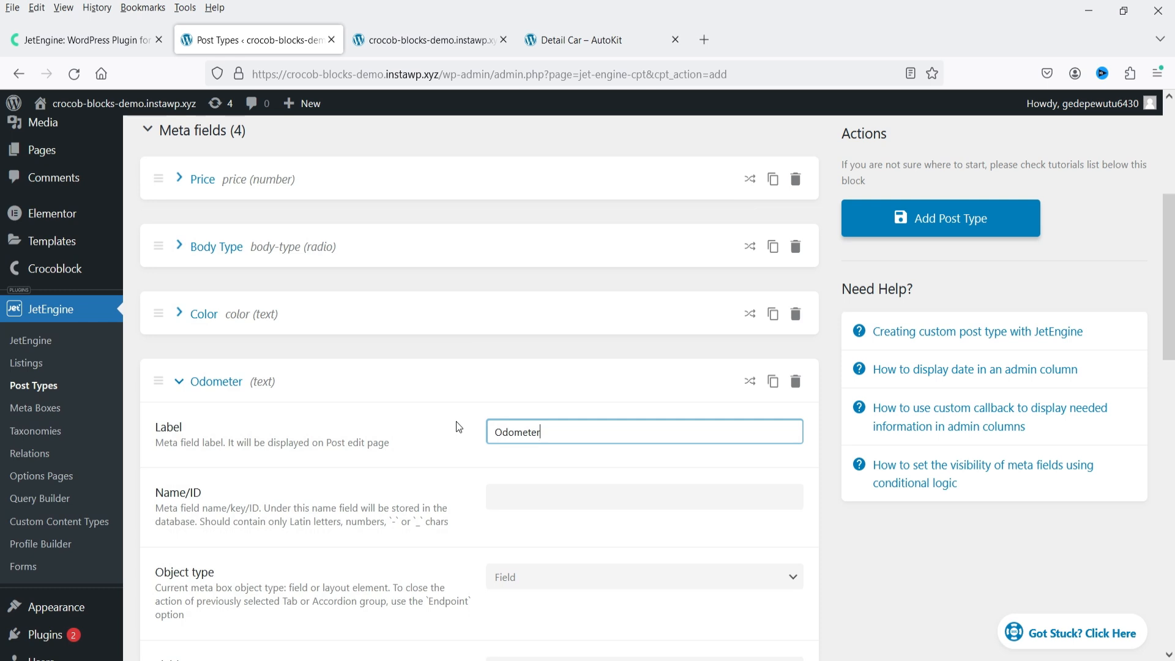
scroll(442, 409, down, 6)
click(550, 324)
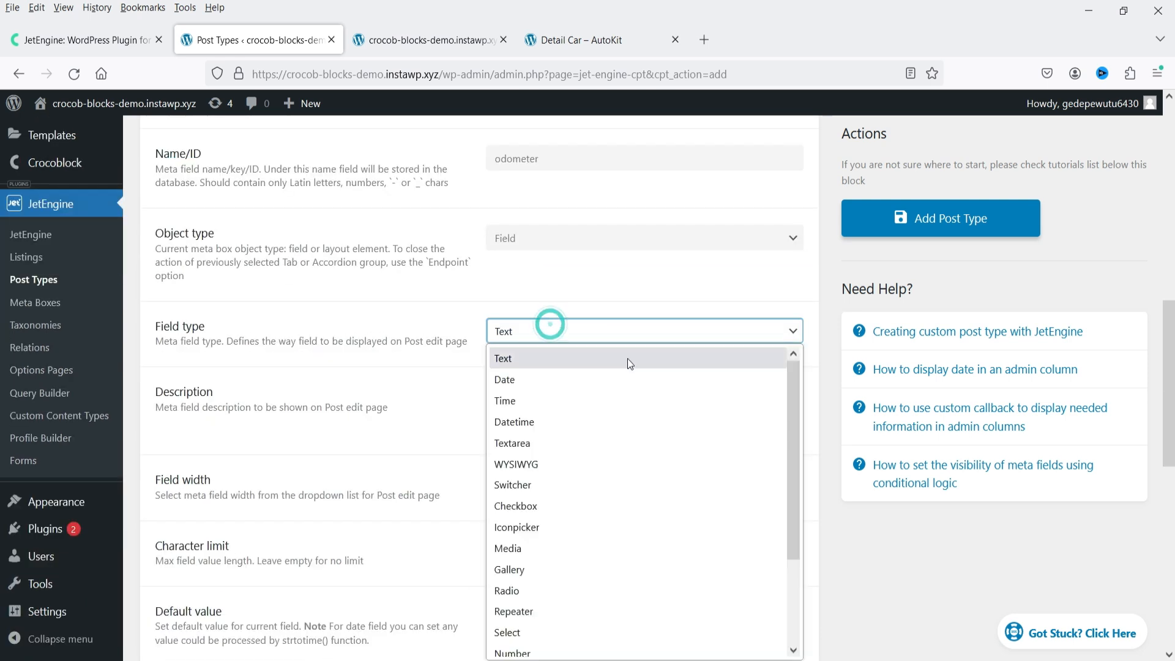
scroll(639, 443, down, 2)
click(601, 545)
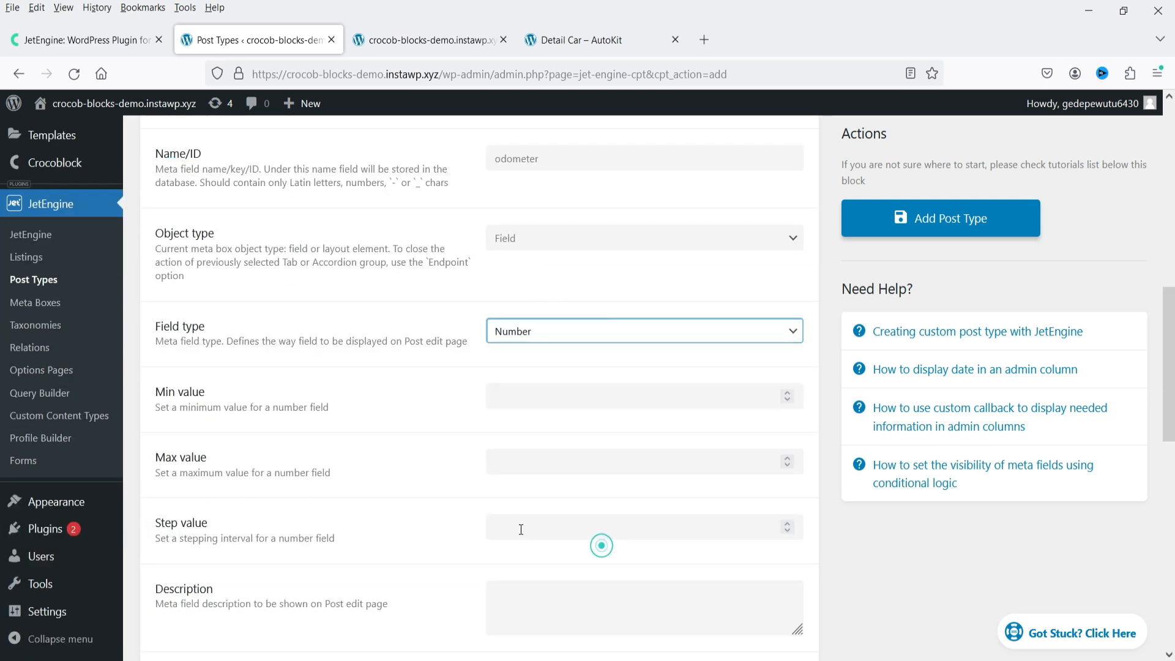
Make the Odometer meta field required and collapse its settings
scroll(521, 529, down, 10)
click(499, 312)
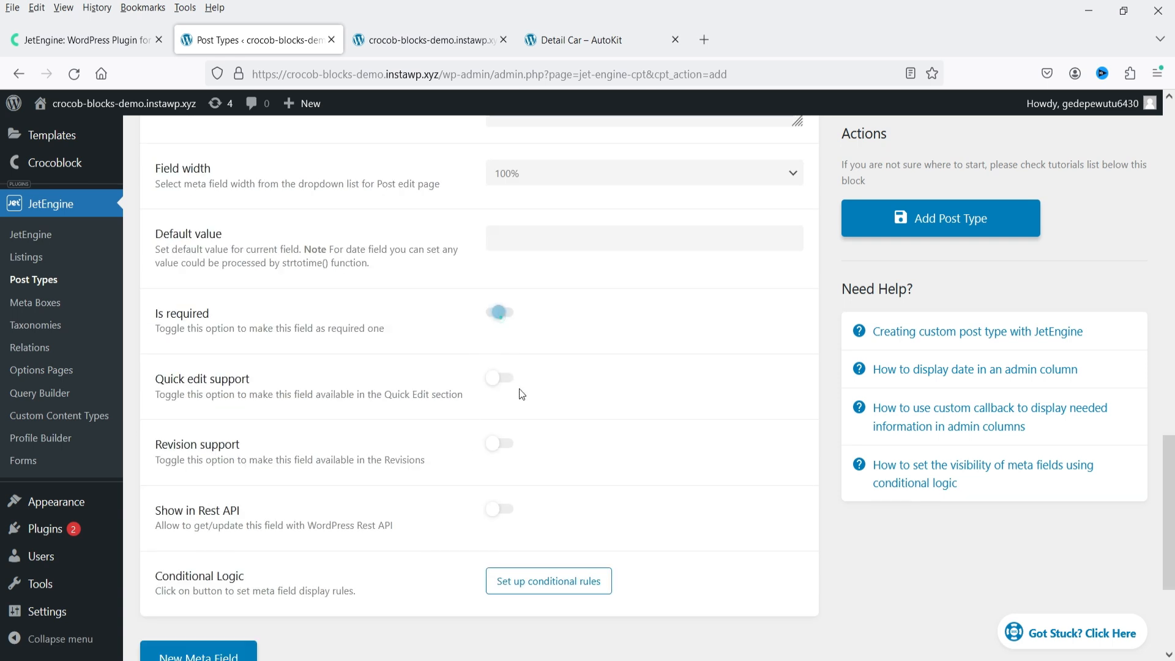
scroll(521, 394, up, 15)
click(198, 548)
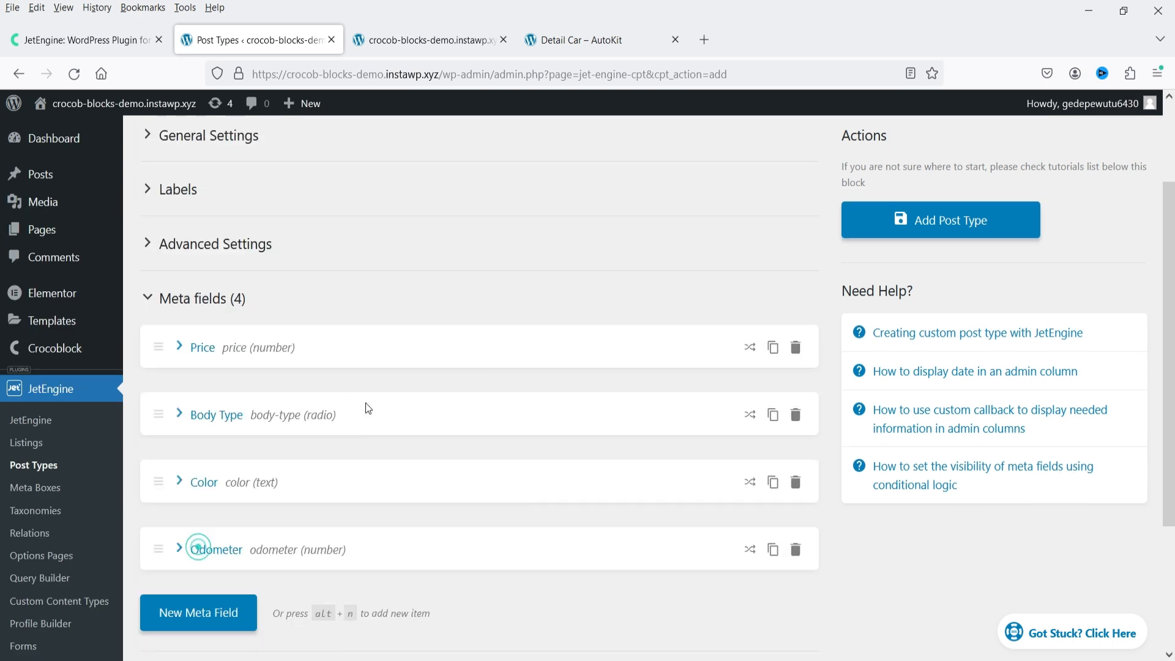
Add a fifth meta field labelled Transmission and set its field type to Radio
scroll(366, 407, down, 3)
click(209, 459)
click(558, 517)
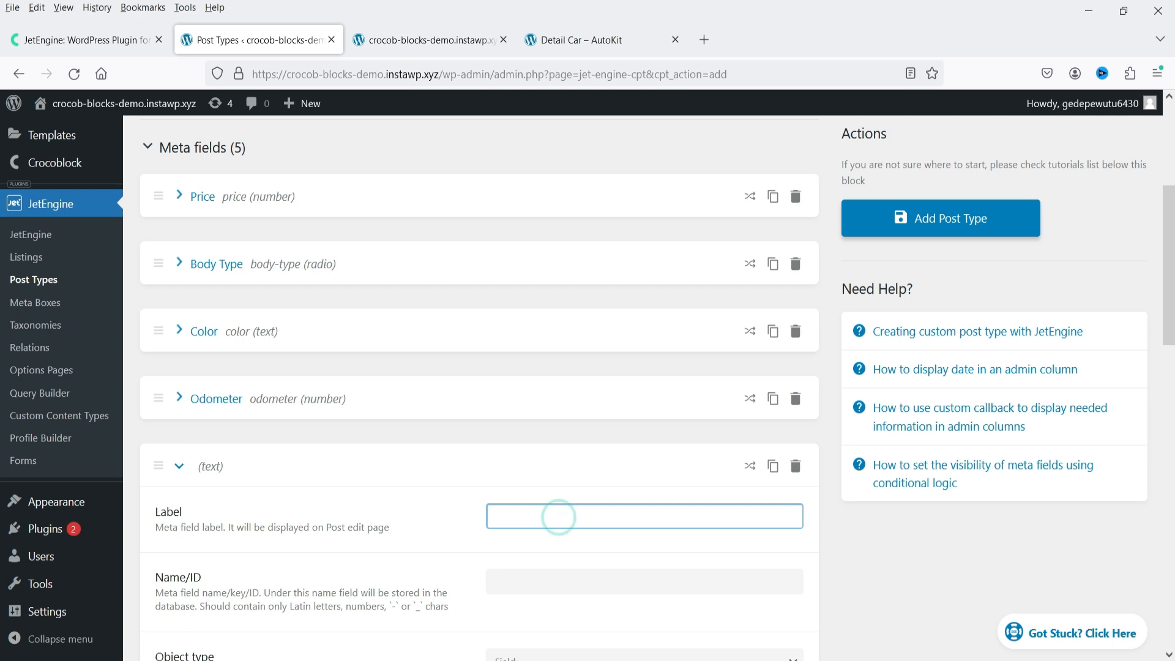
text(Transmission)
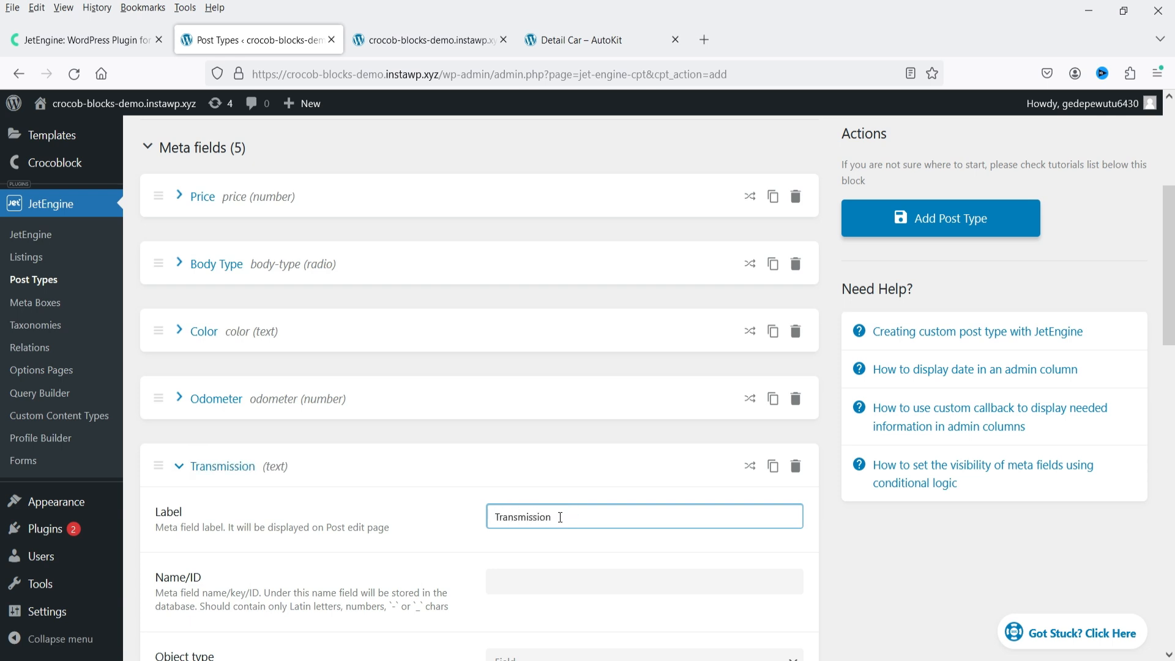
scroll(433, 275, down, 5)
scroll(589, 355, down, 1)
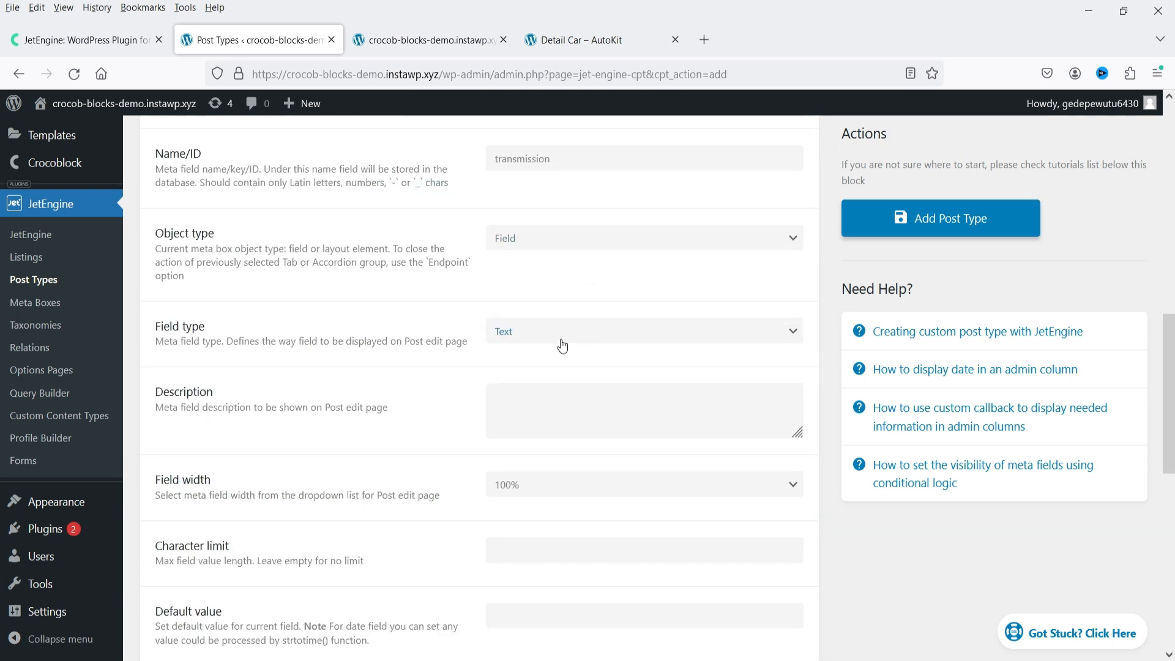
click(594, 334)
scroll(599, 431, down, 3)
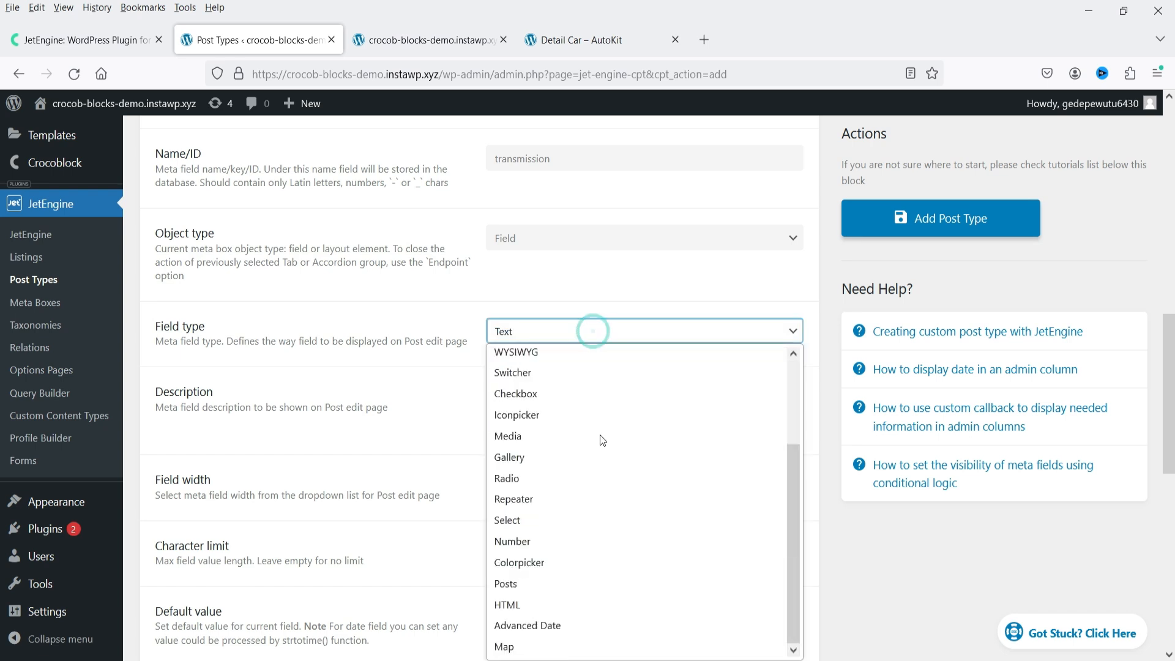
click(575, 478)
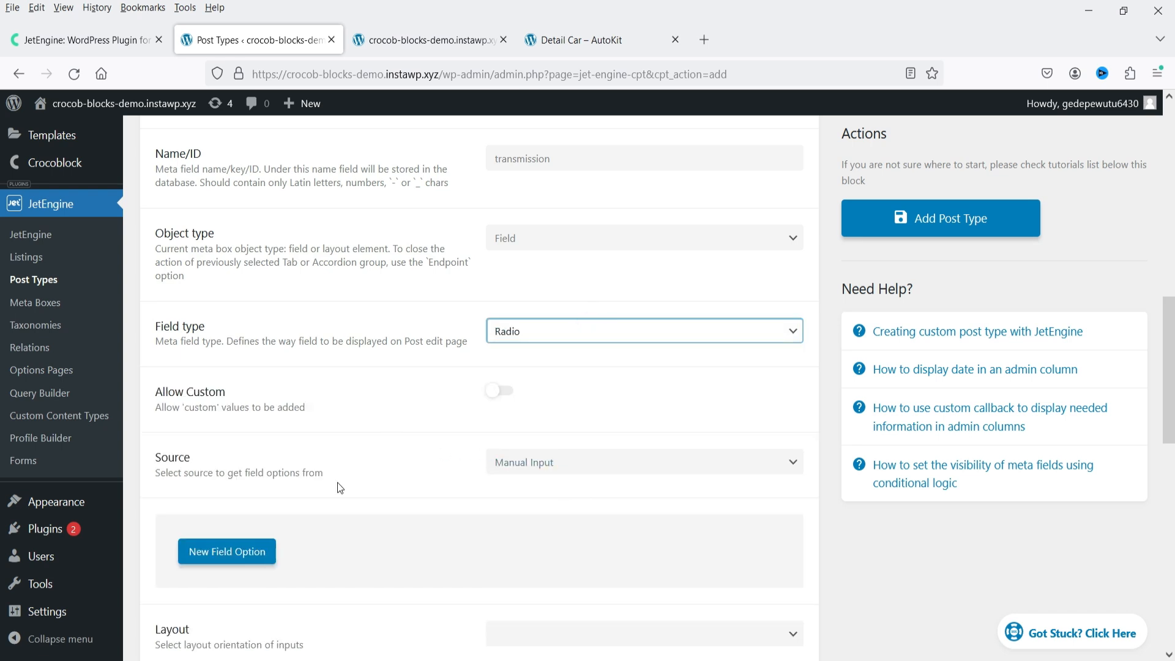
Add a Transmission field option with value and label Automatic, and collapse it
scroll(337, 482, down, 3)
click(227, 381)
click(524, 439)
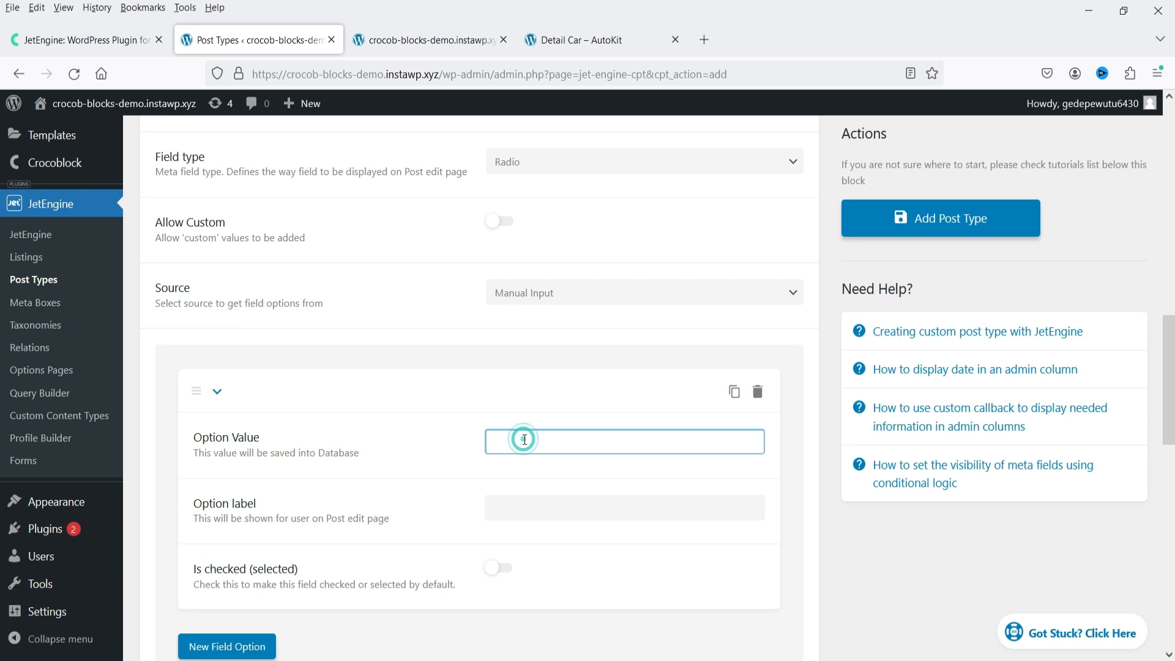
text(Automatic)
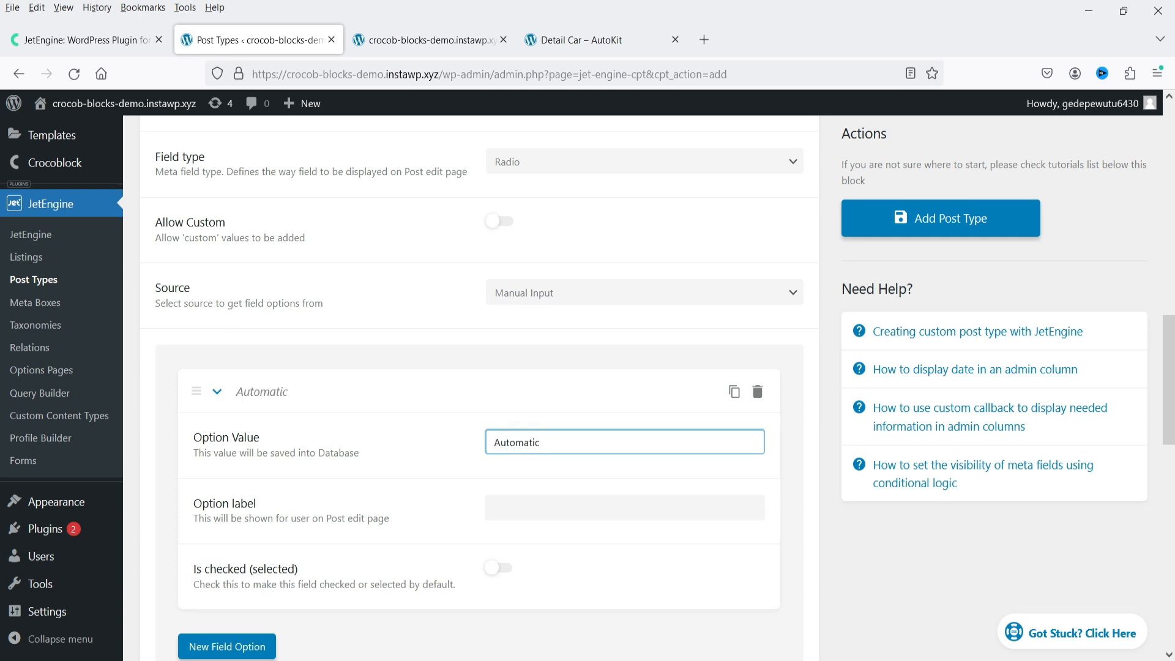
drag(569, 446, 490, 449)
key(ctrl+c)
click(490, 512)
key(ctrl+v)
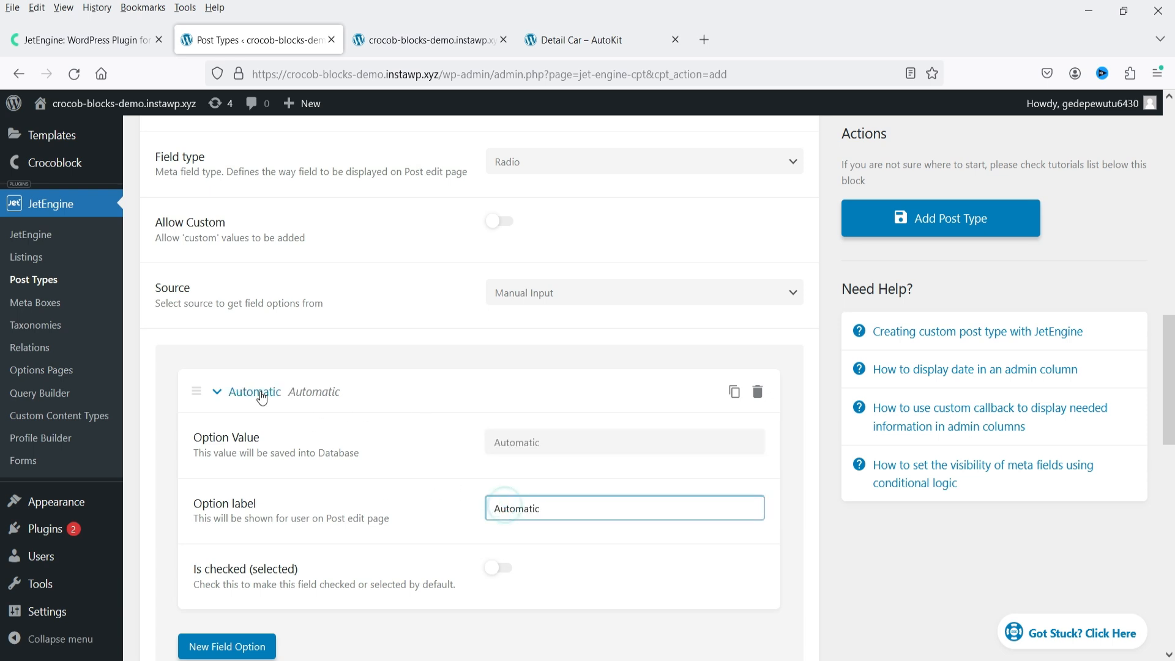
click(218, 393)
Add a second Transmission option with value and label Manual, and collapse it
click(225, 441)
click(529, 518)
text(Manual)
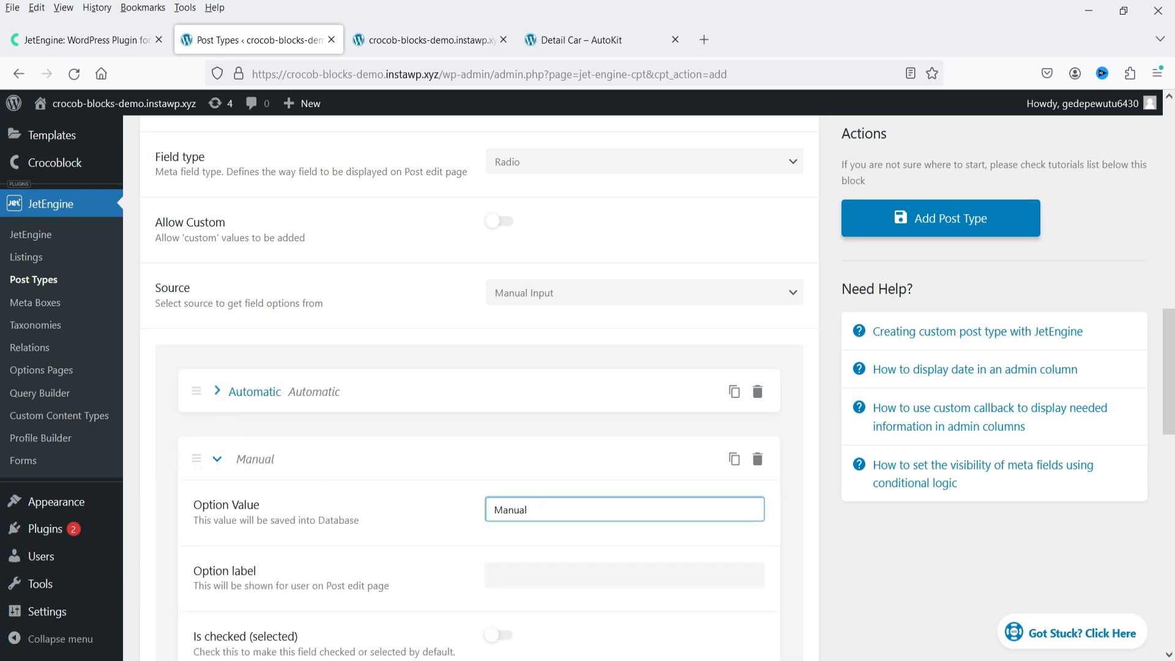
double_click(553, 506)
key(ctrl+c)
click(516, 572)
key(ctrl+v)
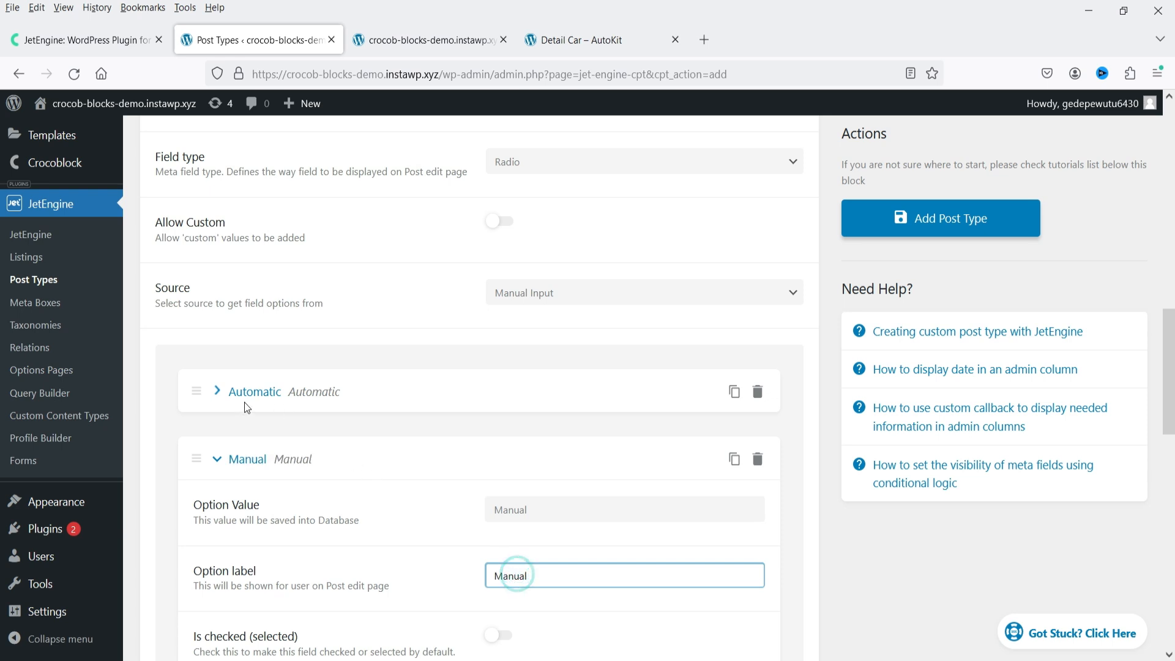
click(242, 400)
click(227, 459)
Add a third Transmission option with value and label EV, and collapse it
scroll(226, 453, down, 3)
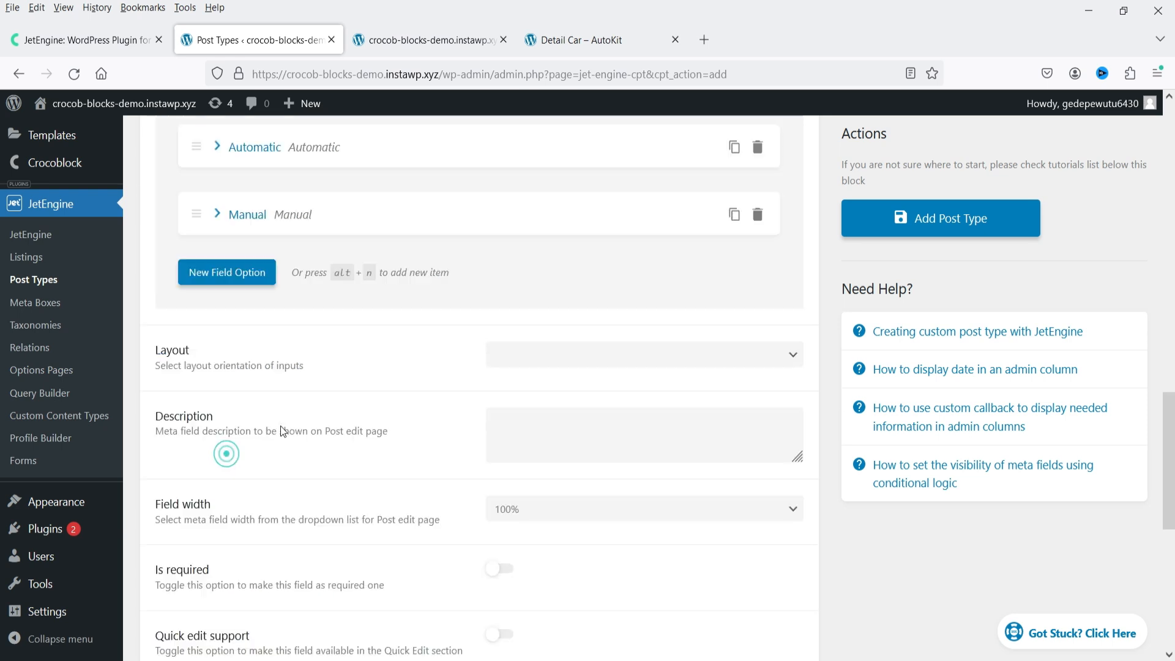
click(237, 268)
click(537, 324)
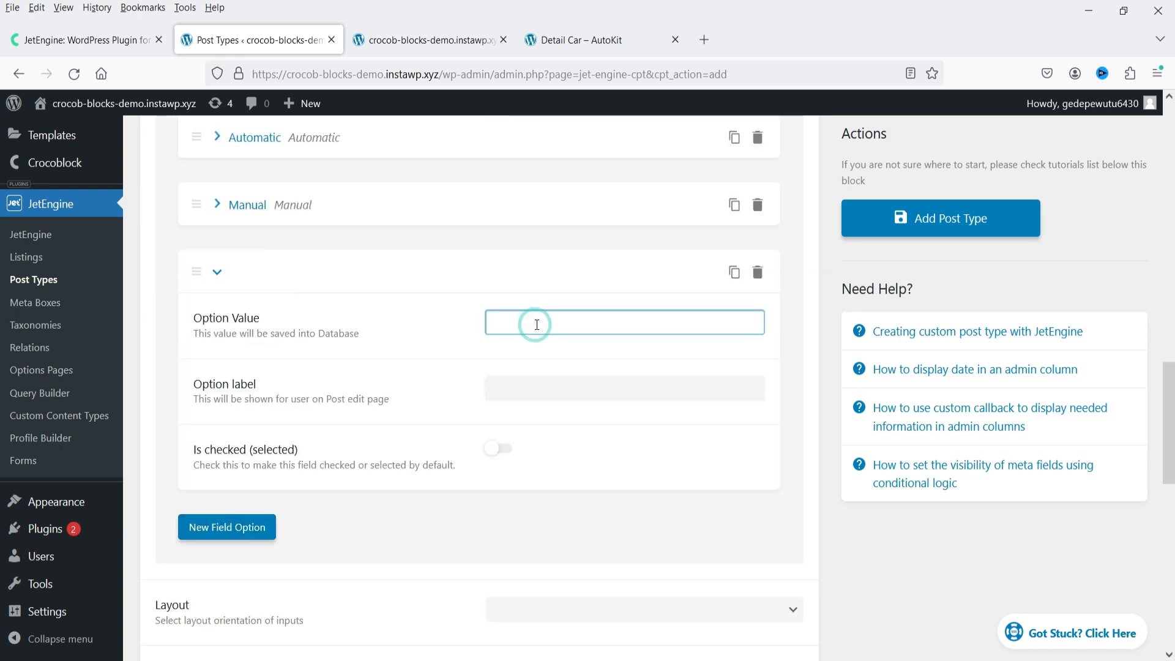
text(EV)
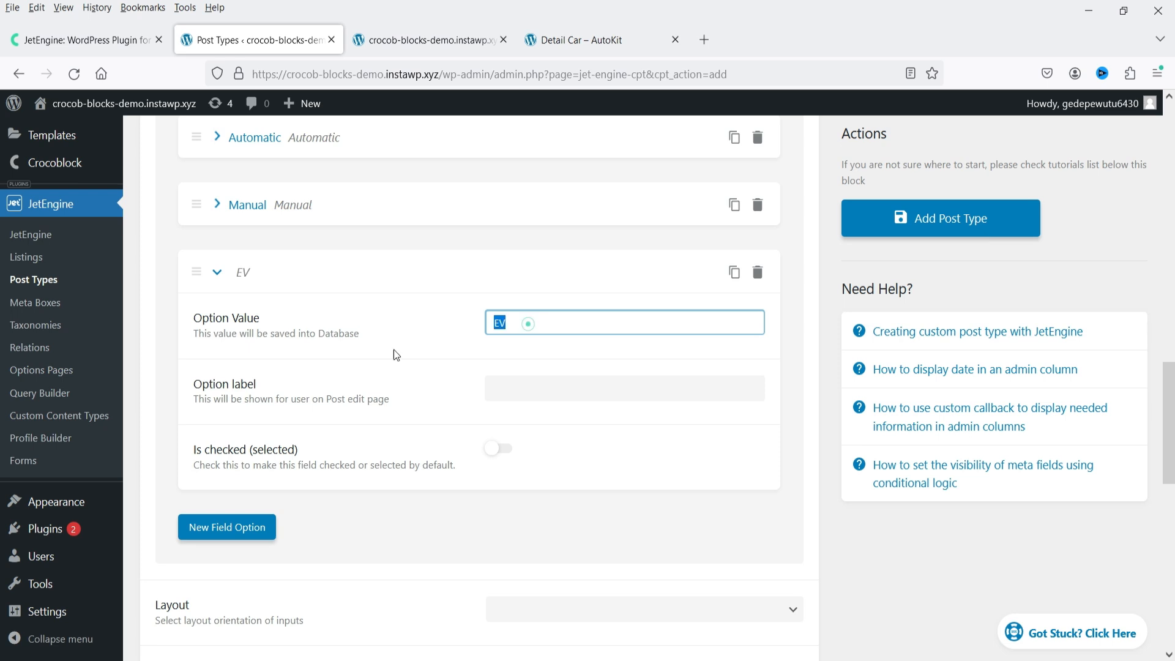
click(549, 388)
text(EV)
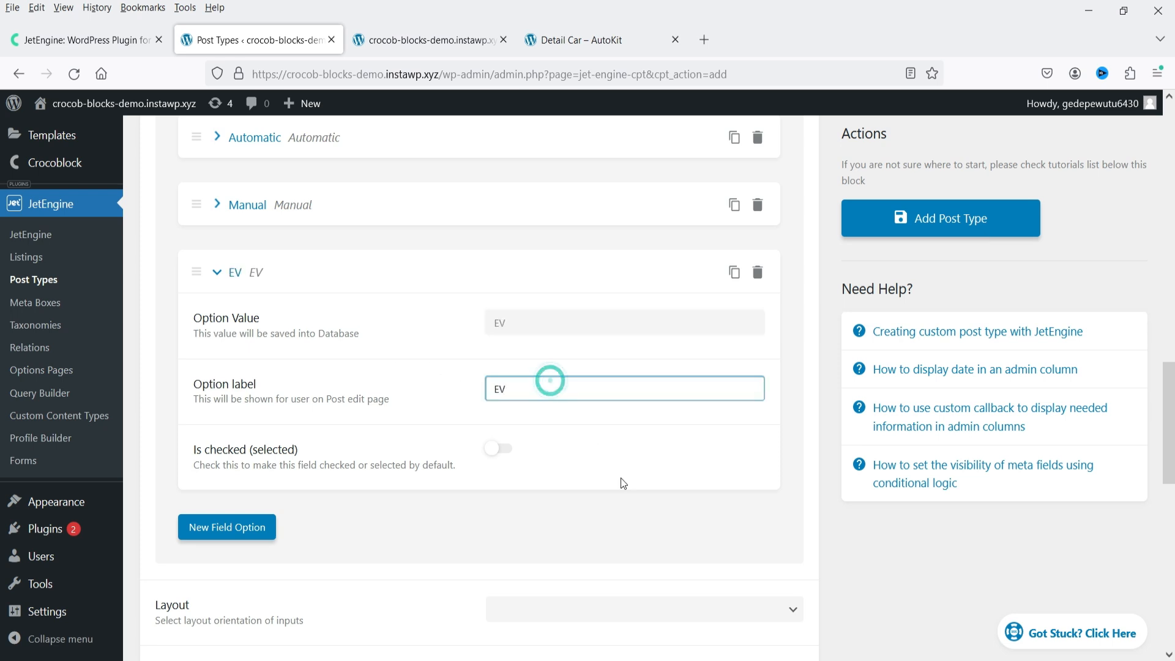
click(218, 272)
Make the Transmission meta field required and collapse its settings
scroll(477, 418, down, 3)
click(499, 454)
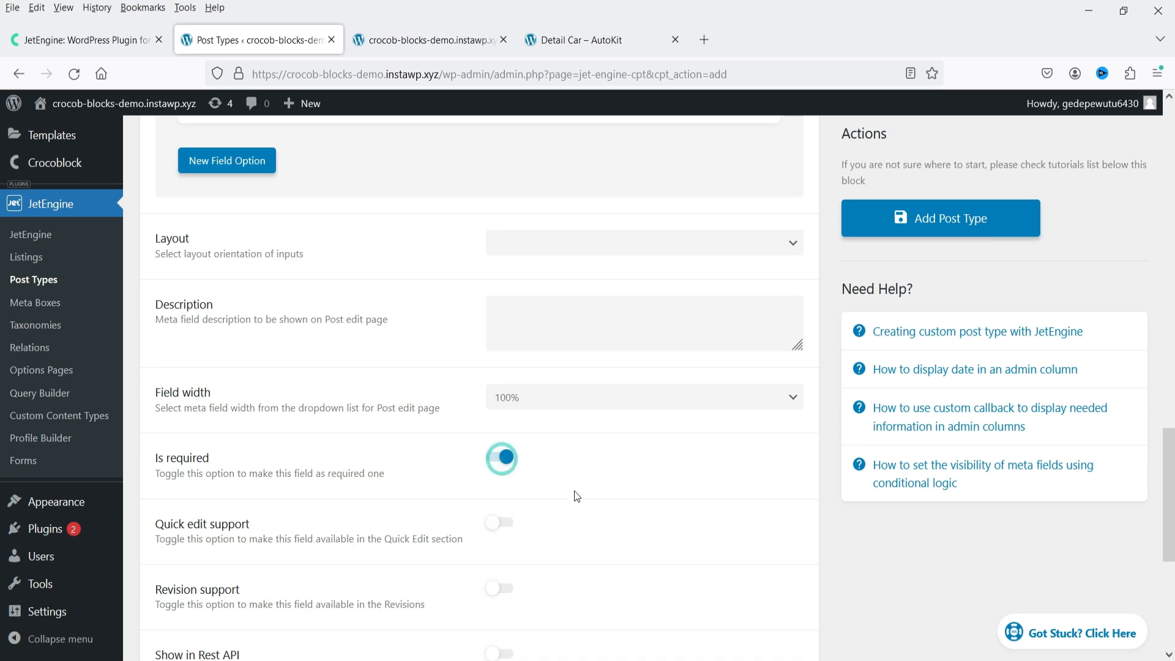
scroll(577, 497, up, 10)
scroll(577, 497, up, 6)
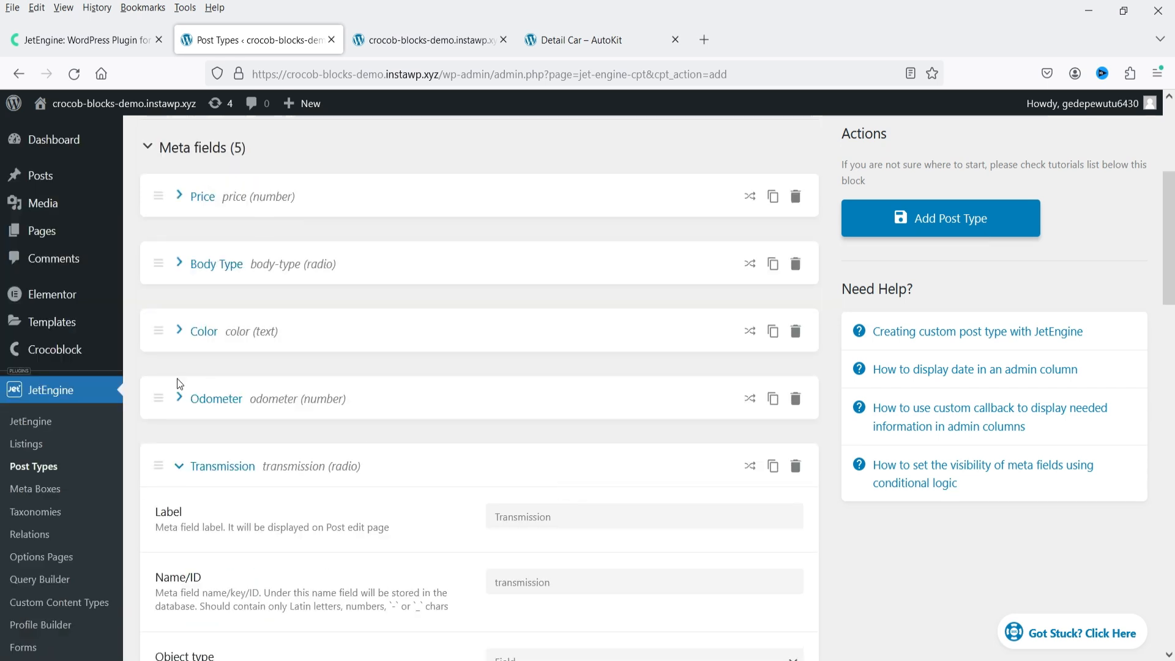
click(182, 465)
Add a sixth meta field labelled Fuel Type and set its field type to Radio
click(184, 529)
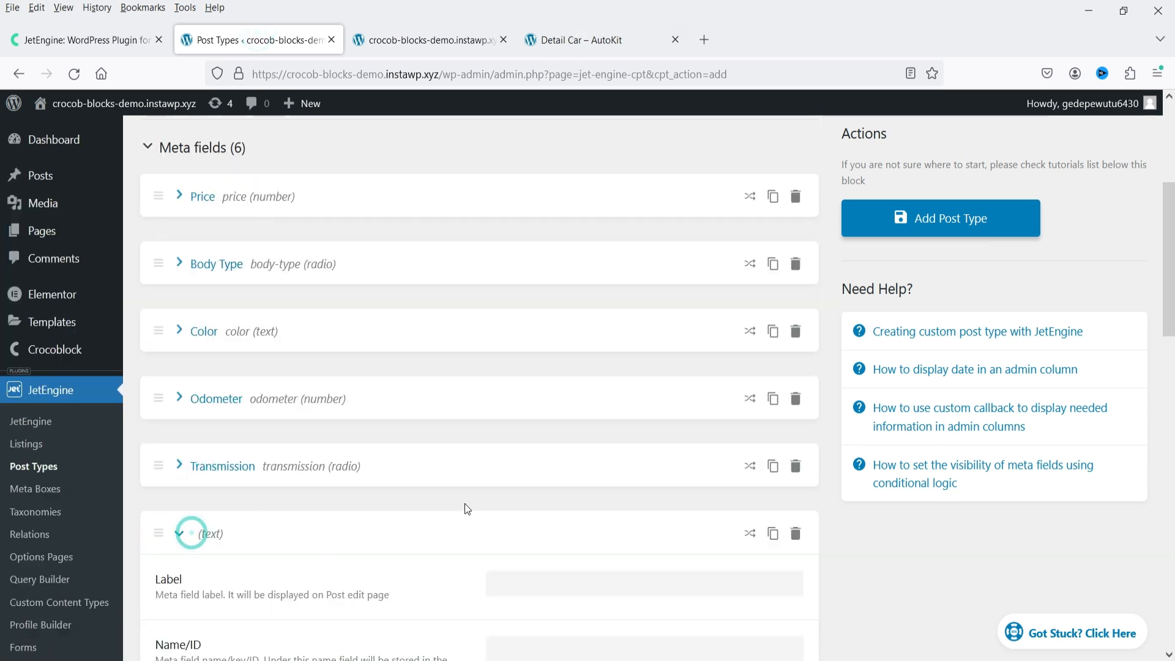
scroll(519, 428, down, 4)
click(518, 332)
text(Fue)
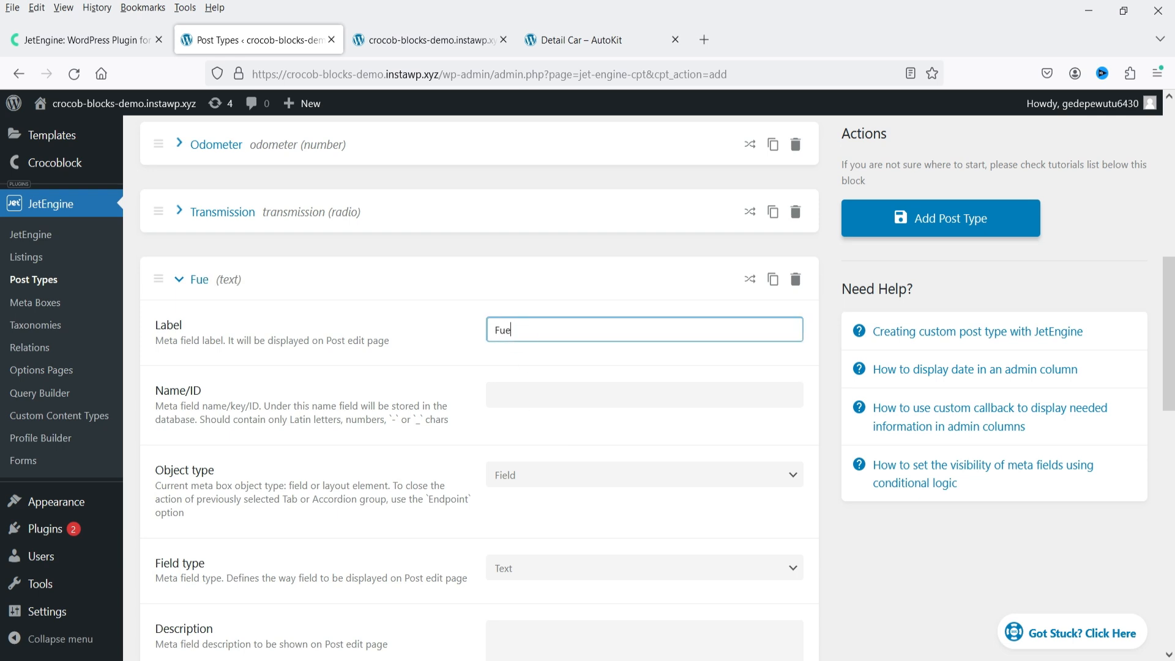
text(l Type)
click(439, 382)
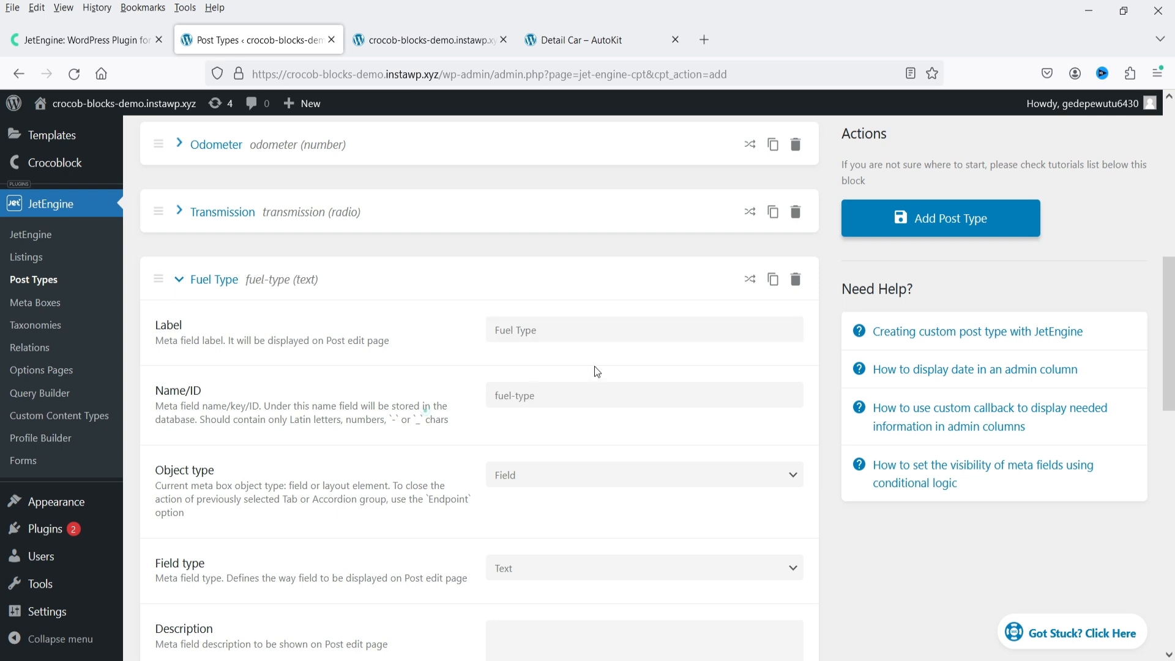
scroll(598, 365, down, 4)
click(564, 314)
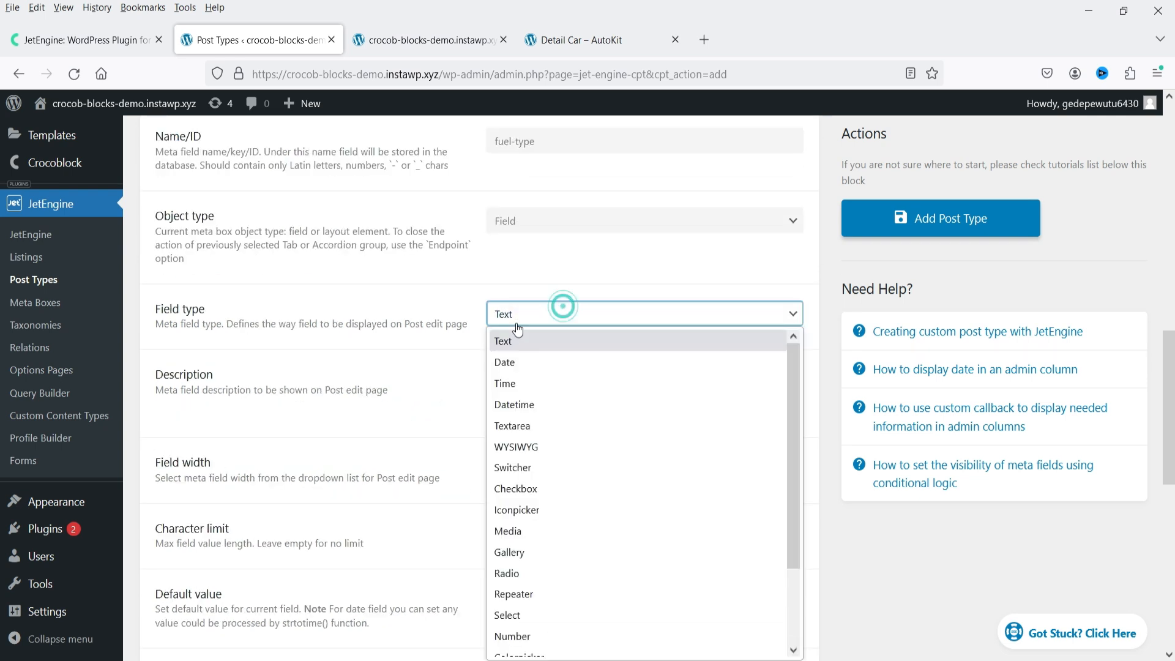
click(523, 575)
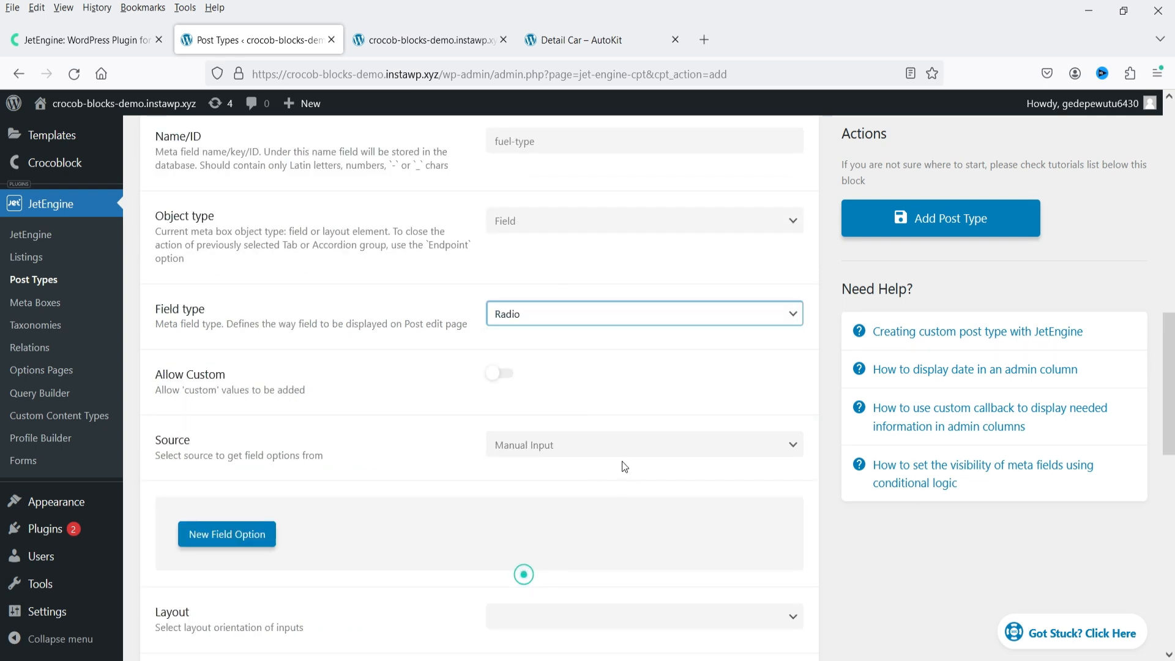
Add a Fuel Type option with value and label Diesel, and make it checked by default
scroll(392, 472, down, 2)
click(277, 454)
click(547, 507)
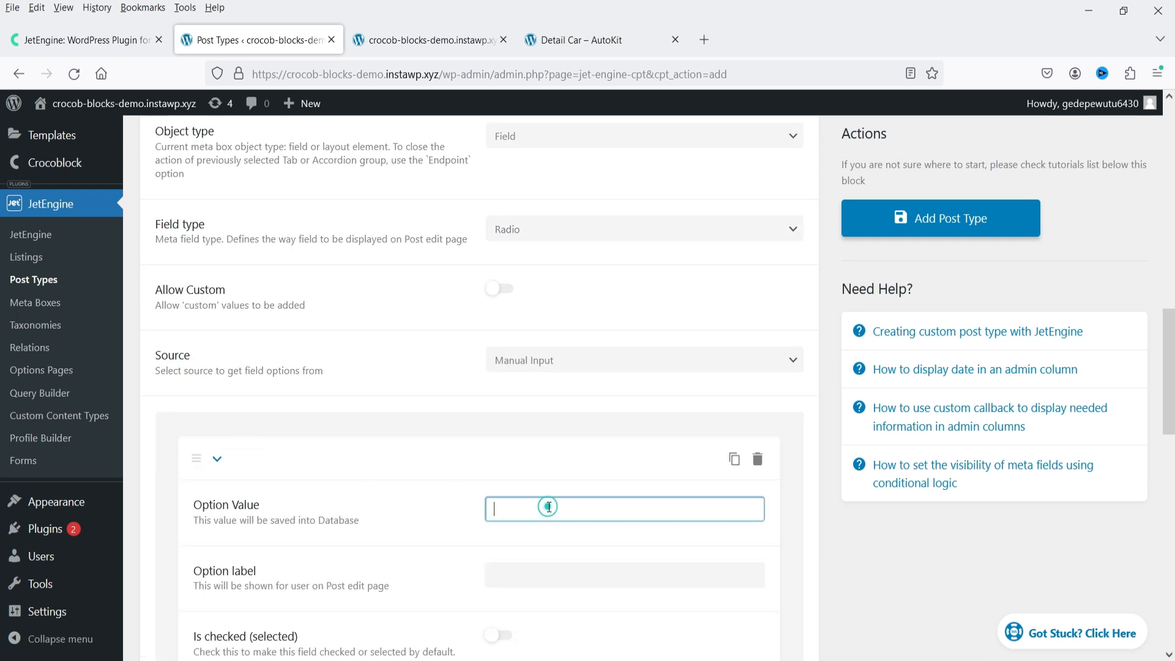
text(Diesel)
double_click(557, 513)
text(Diesel)
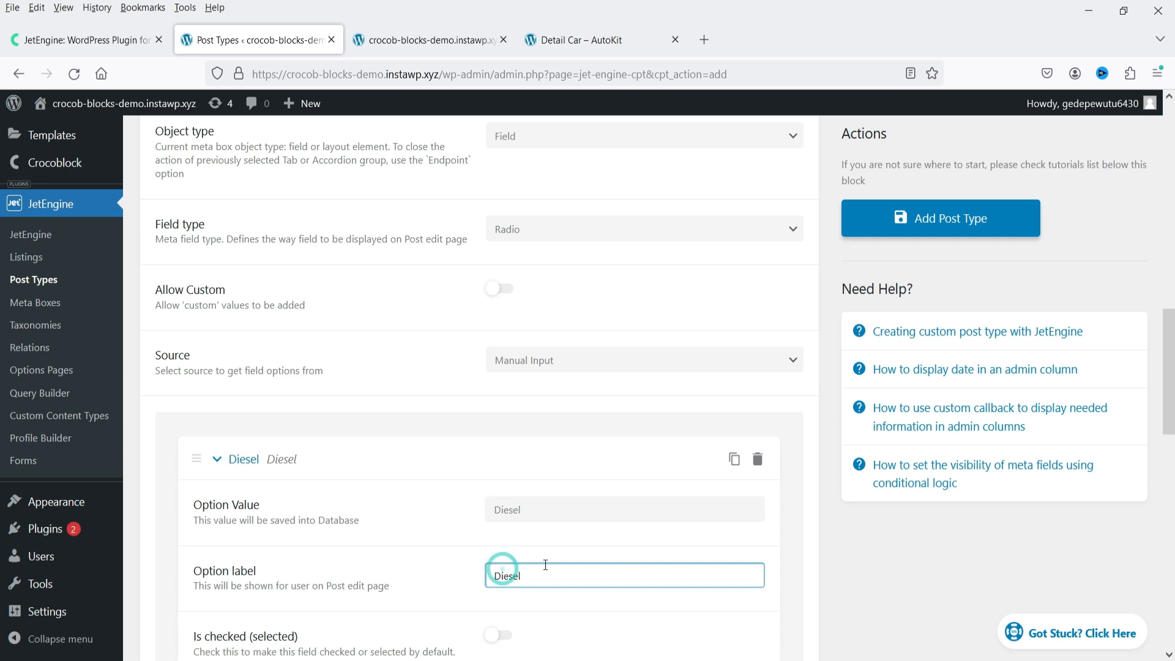
scroll(509, 551, down, 4)
click(499, 381)
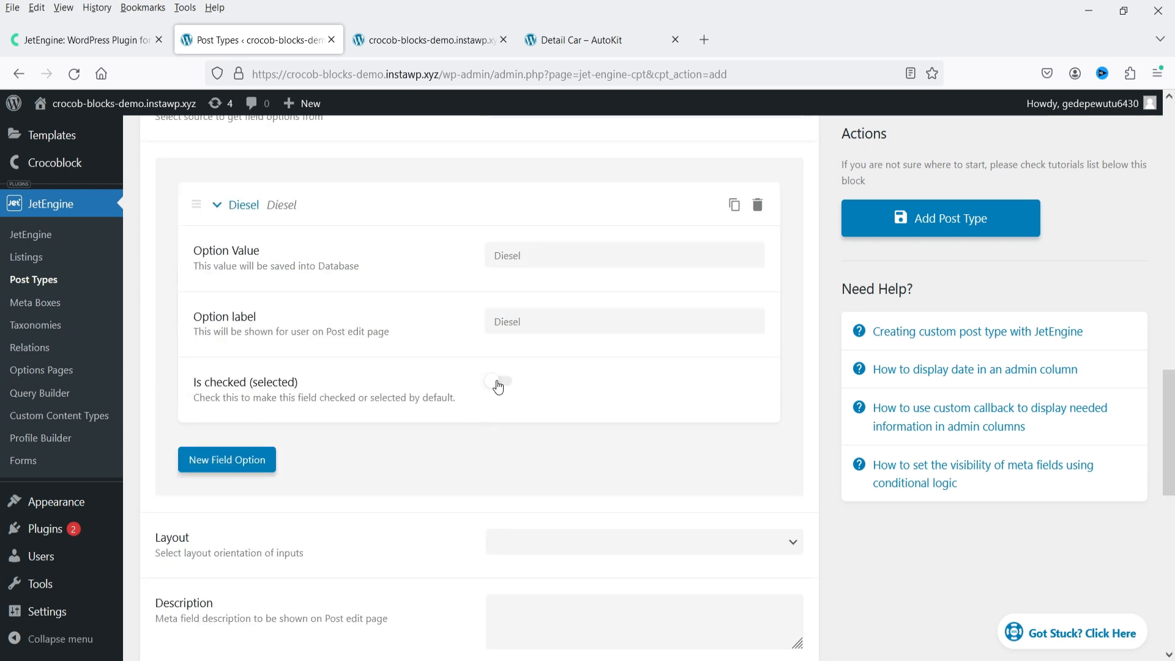
Add a second Fuel Type option with value and label Petrol, and collapse both the Diesel and Petrol options
click(250, 464)
scroll(233, 367, up, 3)
scroll(226, 306, down, 5)
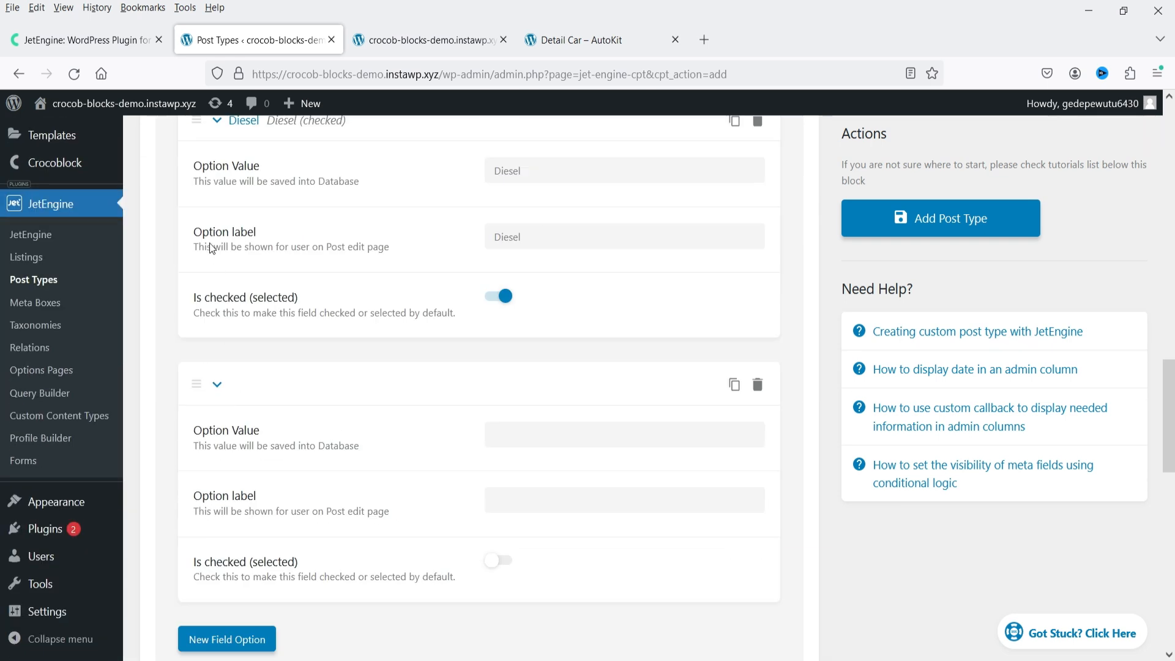
scroll(237, 208, up, 1)
click(236, 205)
click(524, 324)
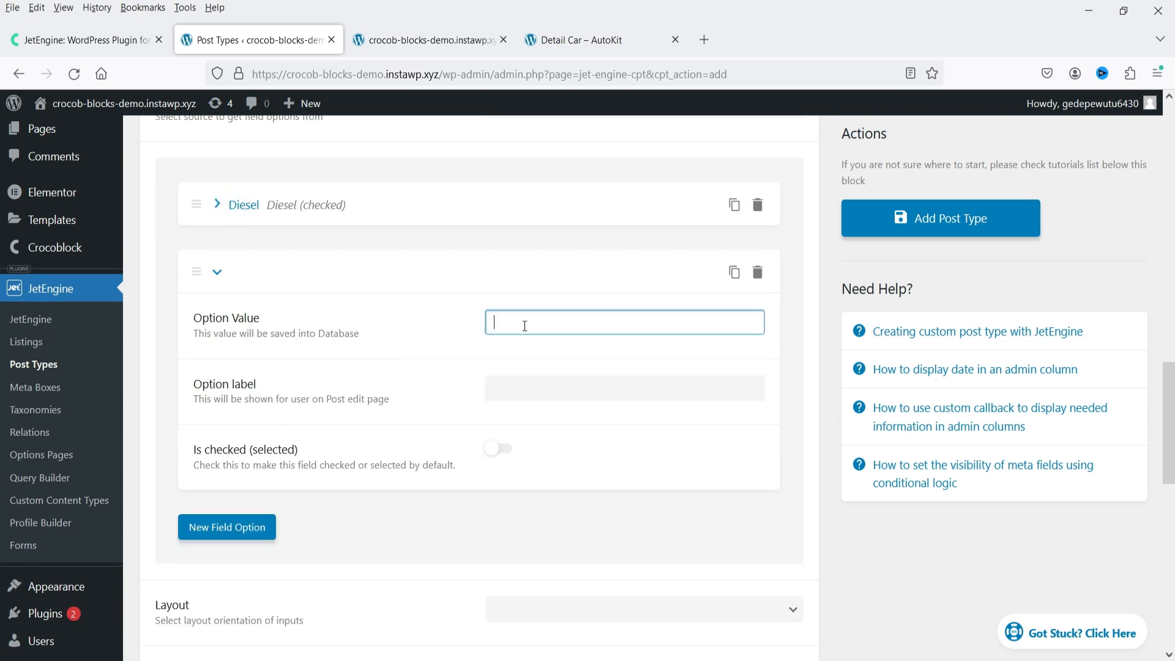
text(Petrol)
drag(532, 331, 423, 331)
key(ctrl+c)
click(563, 387)
key(ctrl+v)
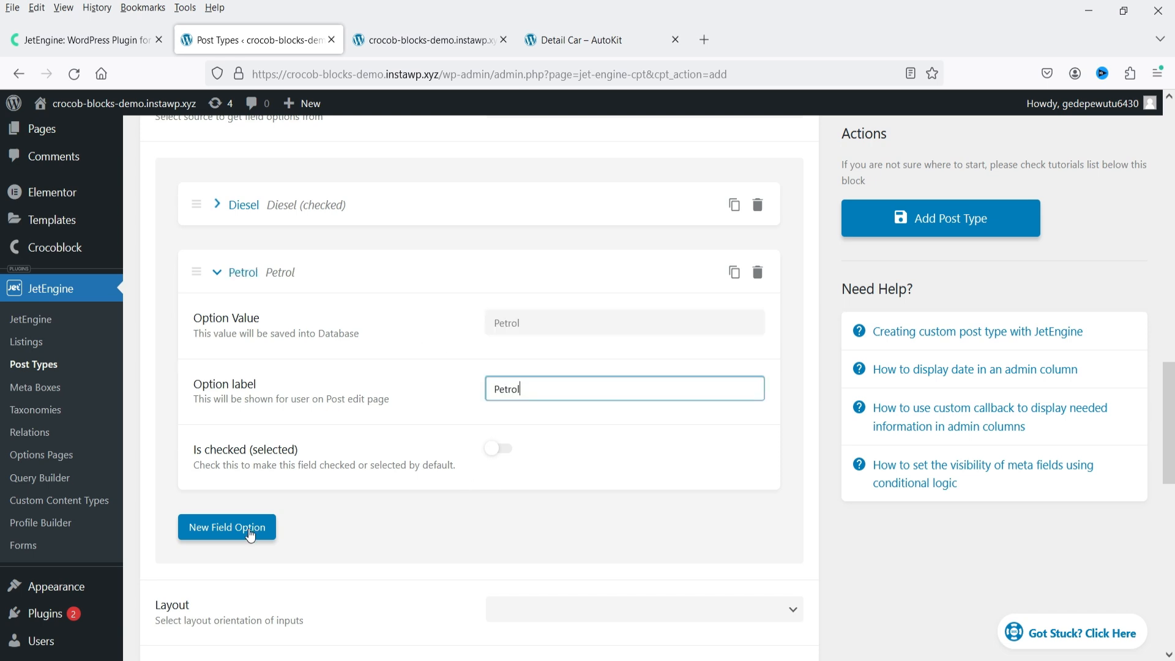
click(216, 273)
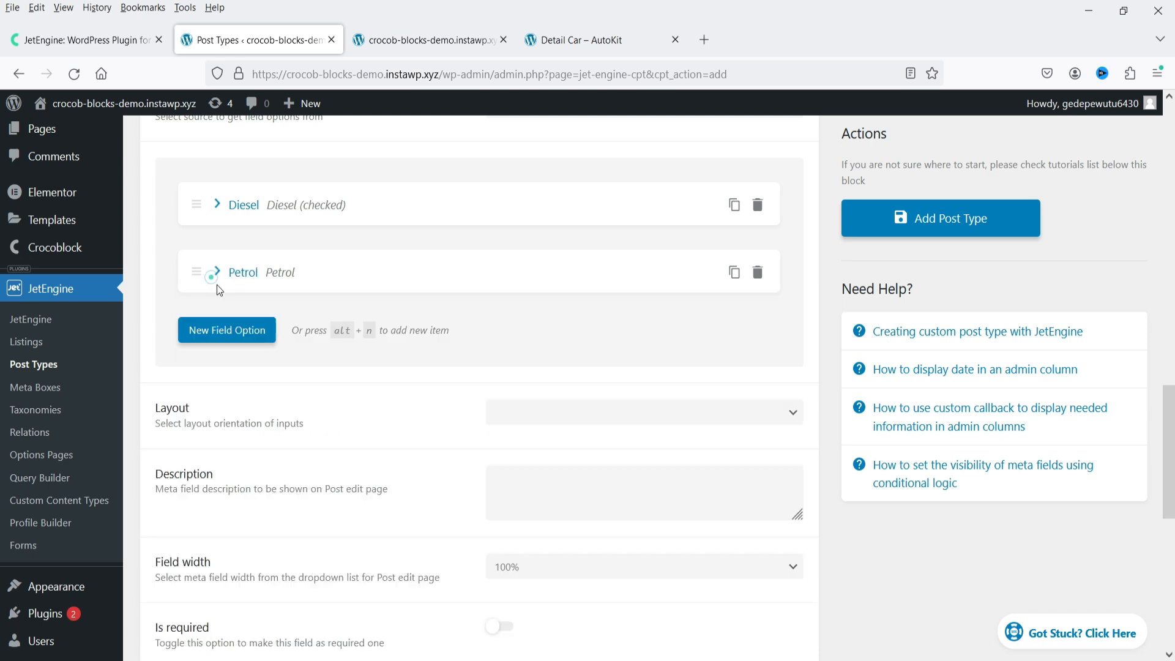
Add a third Fuel Type option with value and label EV, and collapse it
click(216, 324)
click(541, 391)
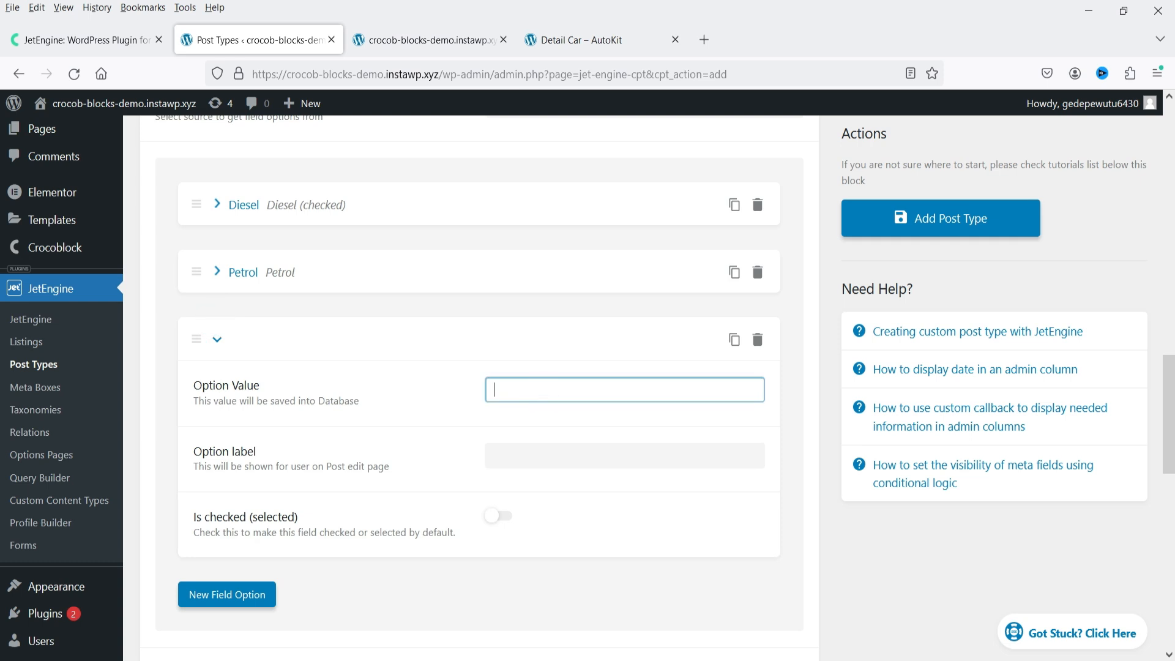
text(EV)
double_click(548, 390)
key(ctrl+c)
click(519, 455)
key(ctrl+v)
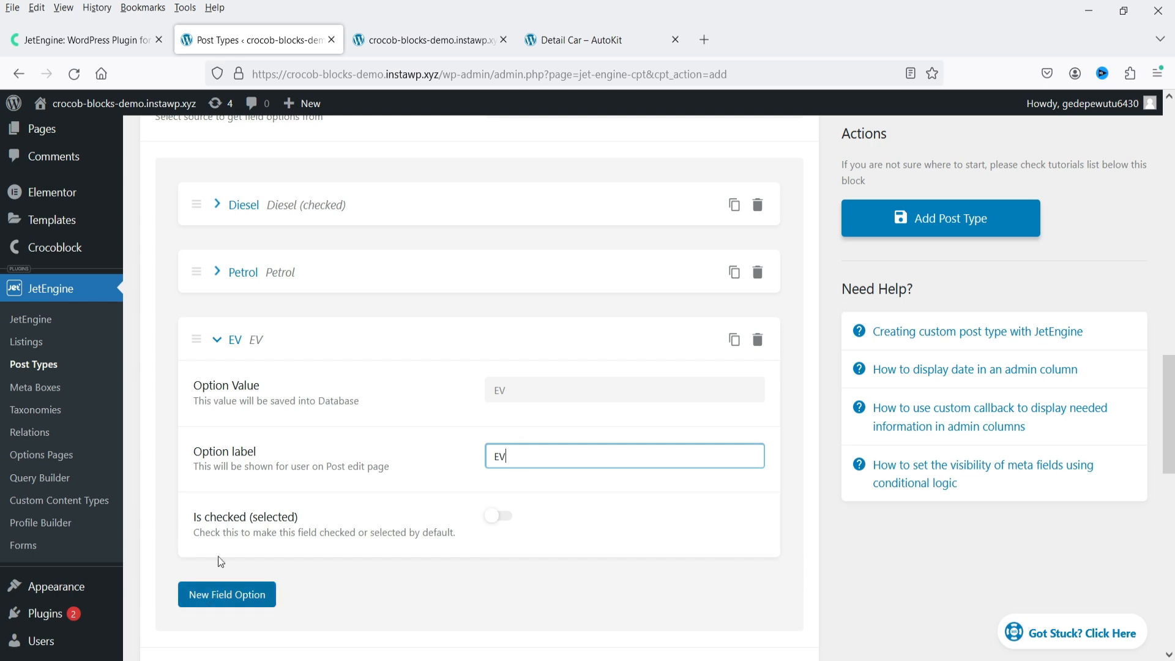
click(217, 340)
Make the Fuel Type meta field required and collapse its settings
scroll(405, 367, up, 5)
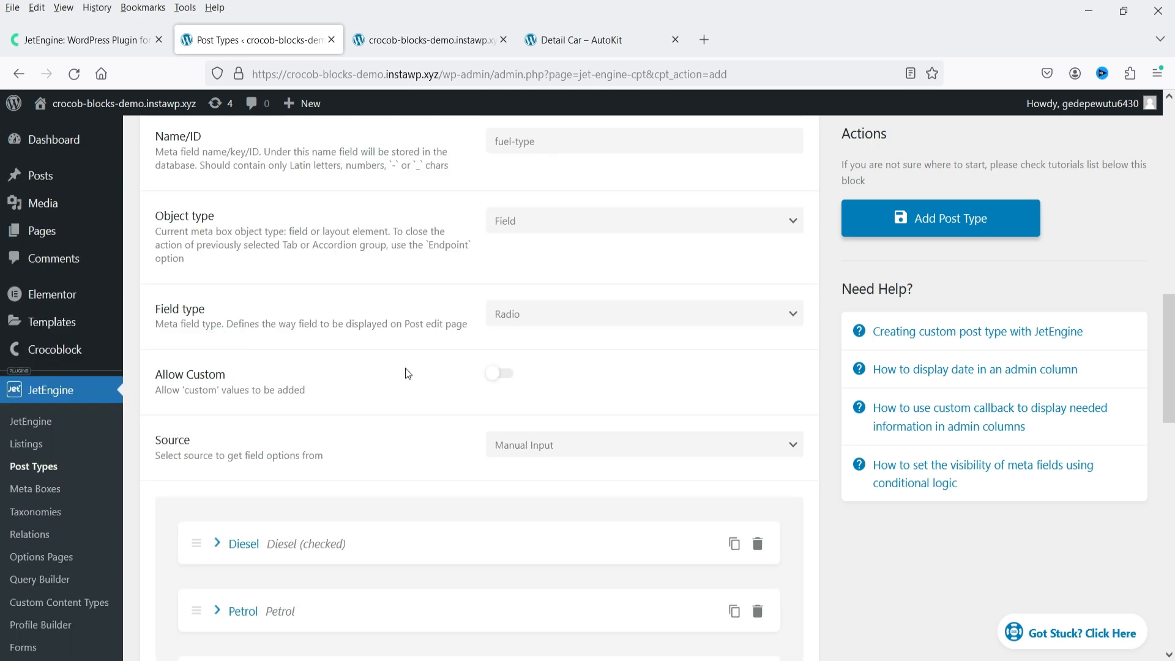
scroll(328, 386, up, 5)
scroll(425, 443, down, 10)
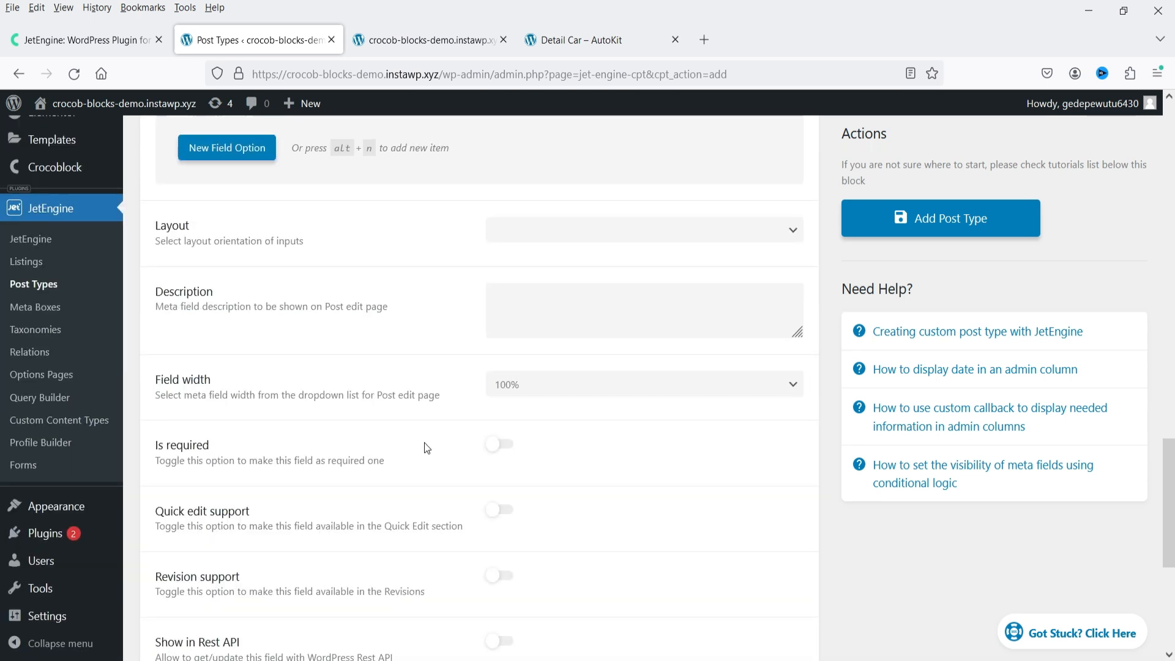
scroll(424, 443, up, 7)
scroll(422, 453, down, 10)
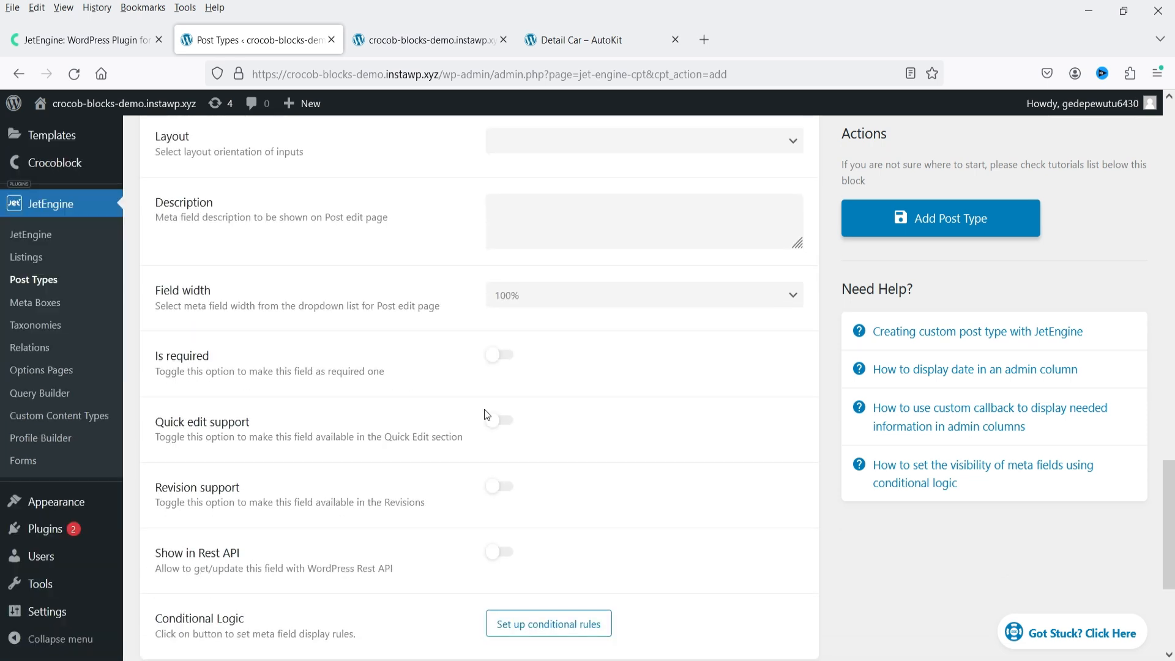
click(508, 356)
scroll(547, 423, up, 10)
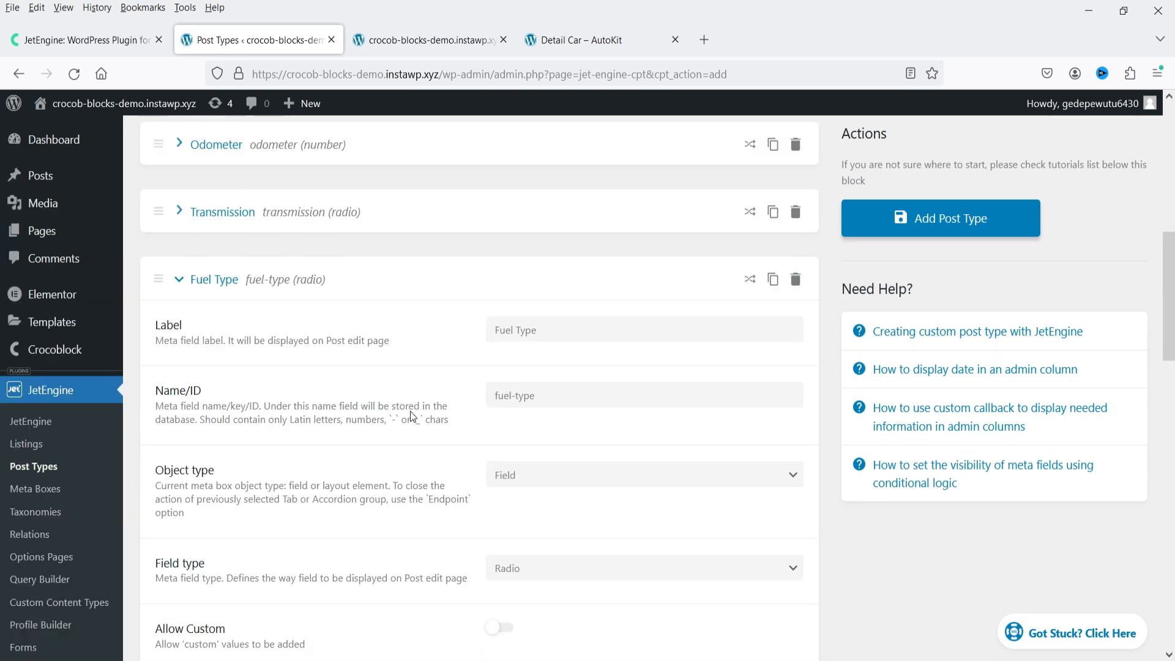
click(178, 280)
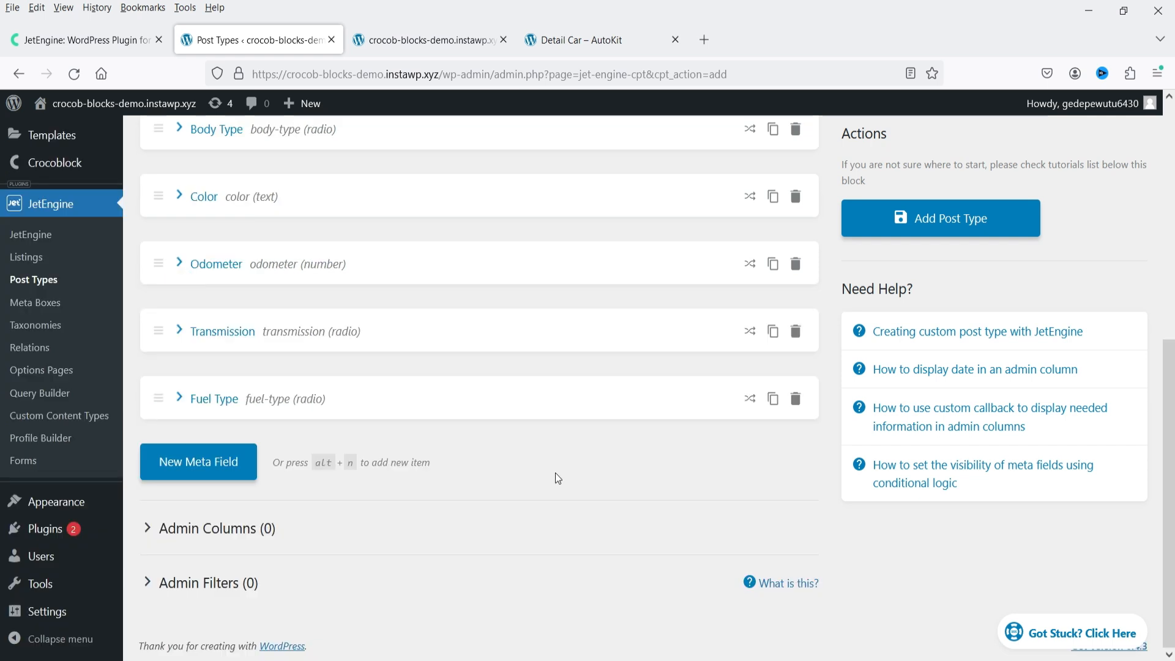
Add a new meta field to Cars with the label Gallery and the name/ID gallery
click(212, 472)
scroll(516, 349, down, 5)
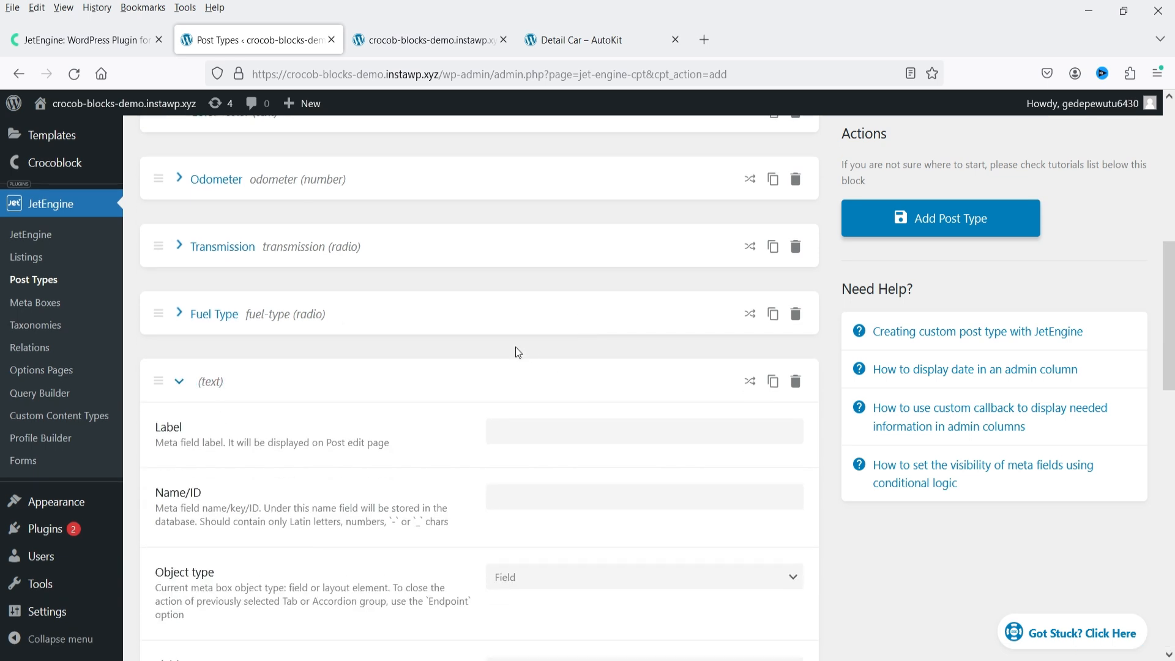
click(517, 173)
text(G)
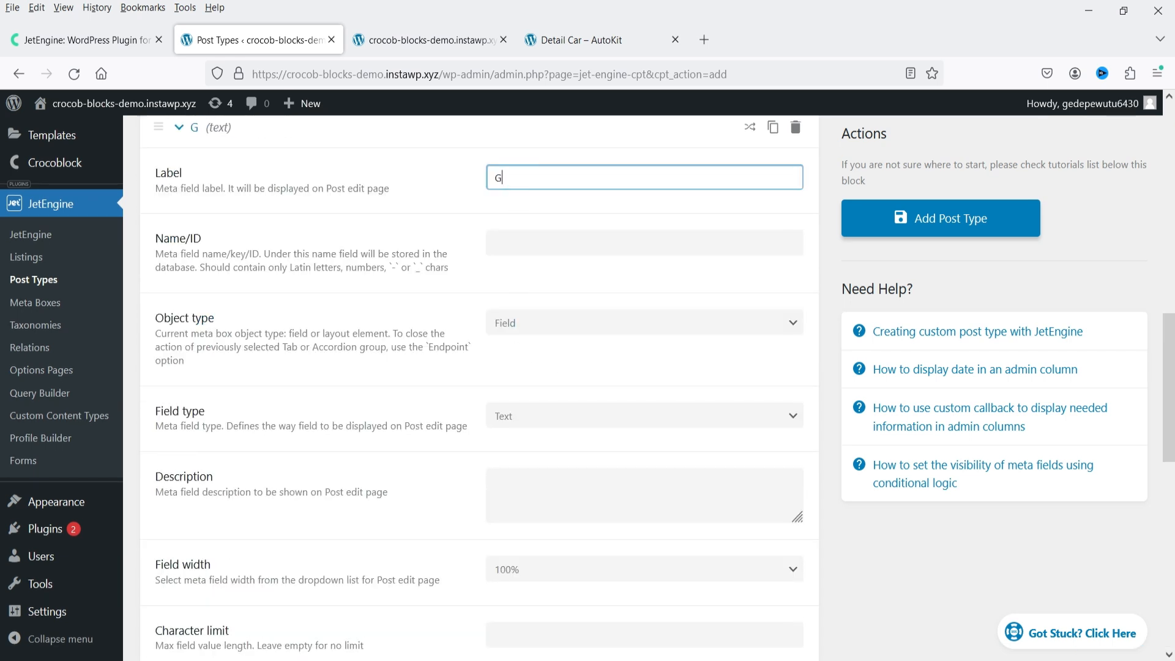
text(allery)
click(417, 238)
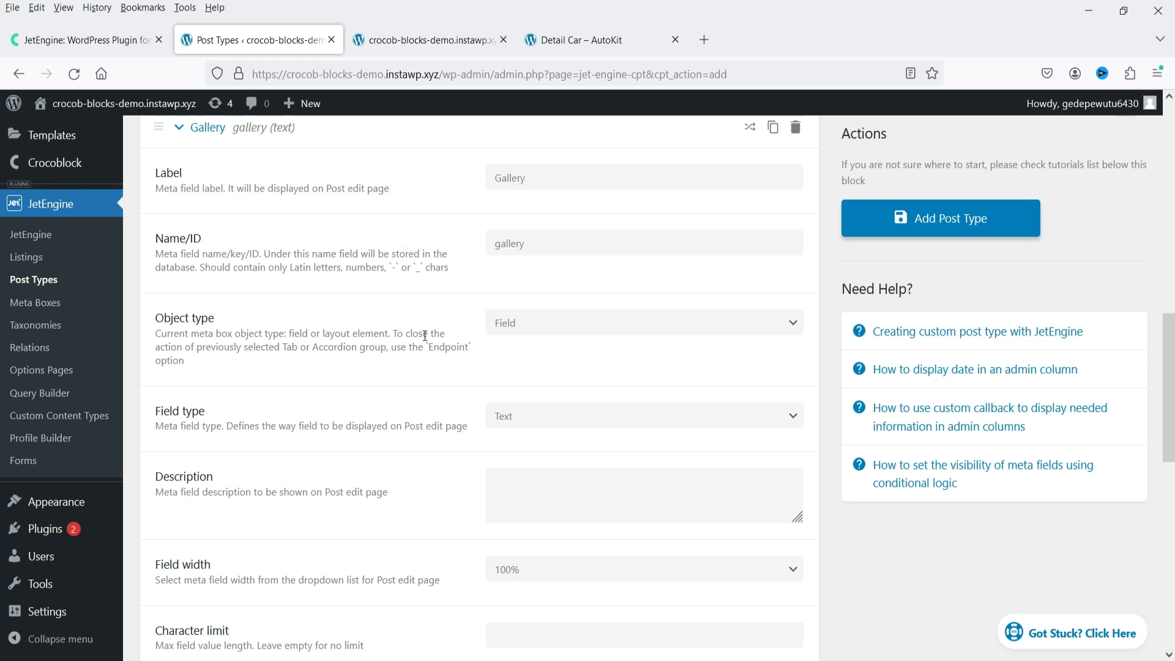
Set the field type of the Gallery meta field to Gallery
scroll(468, 318, down, 1)
click(520, 330)
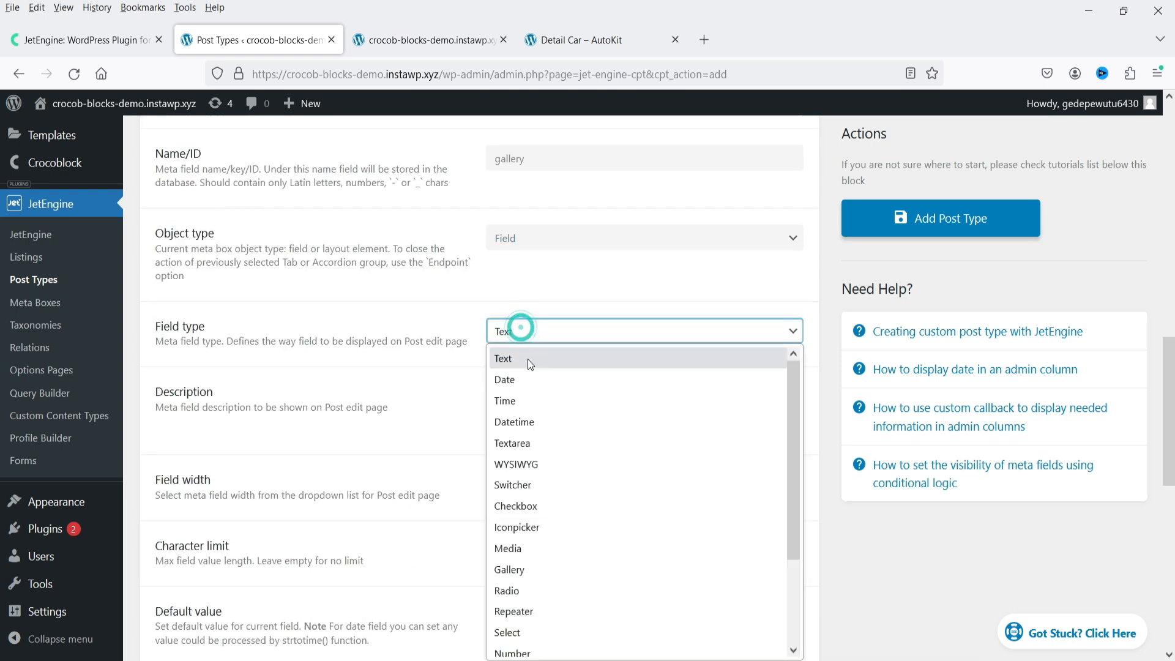
click(581, 571)
scroll(454, 324, down, 2)
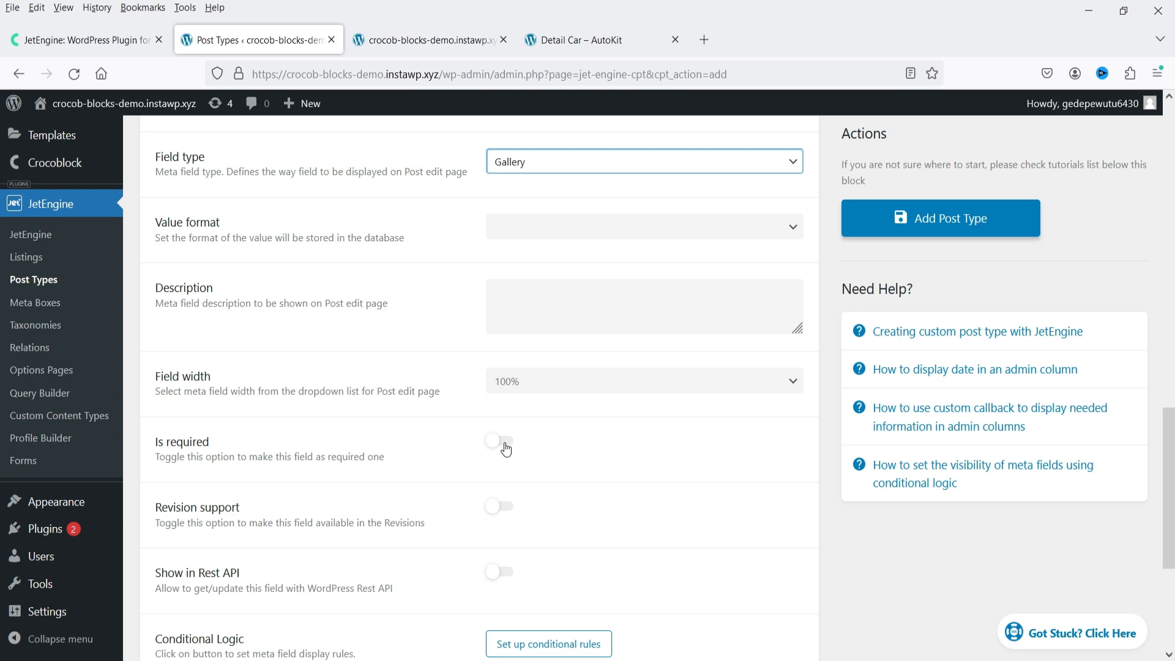
Look over the admin columns and admin filters sections of the Cars post type, and save the new post type
scroll(646, 489, up, 10)
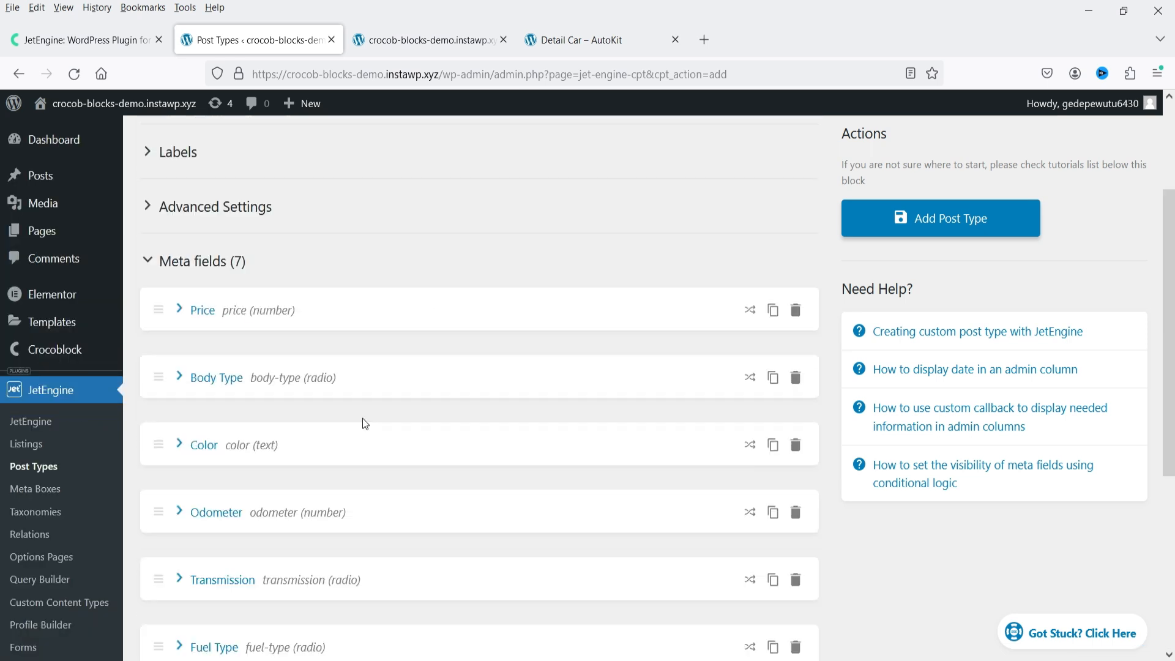
click(349, 269)
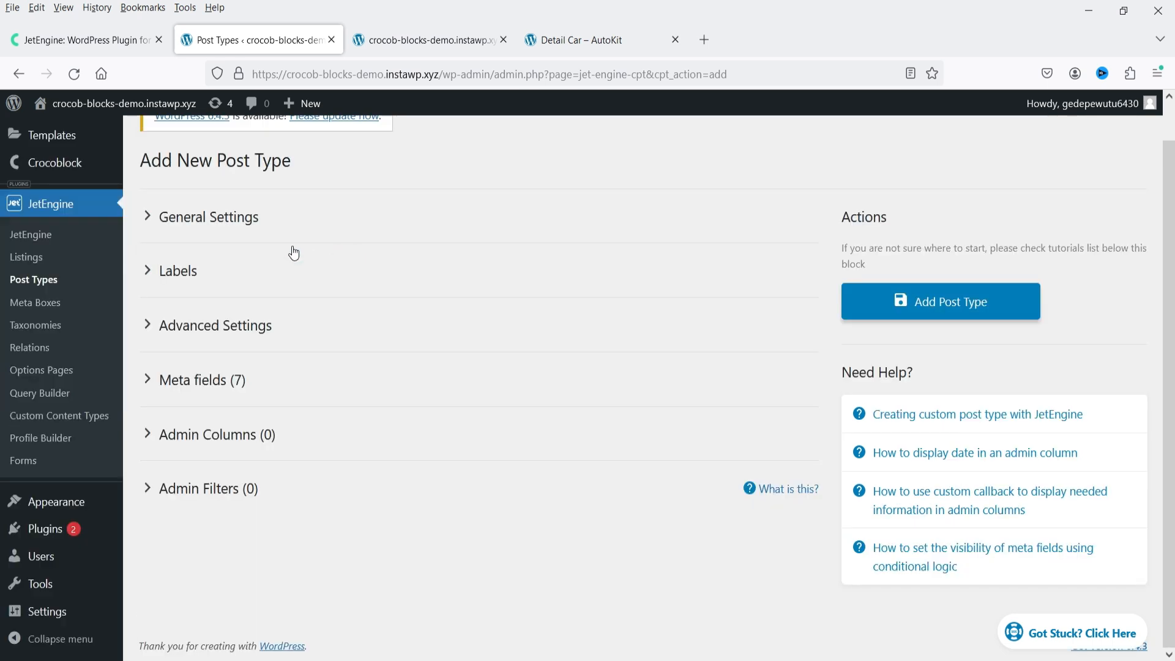
click(308, 442)
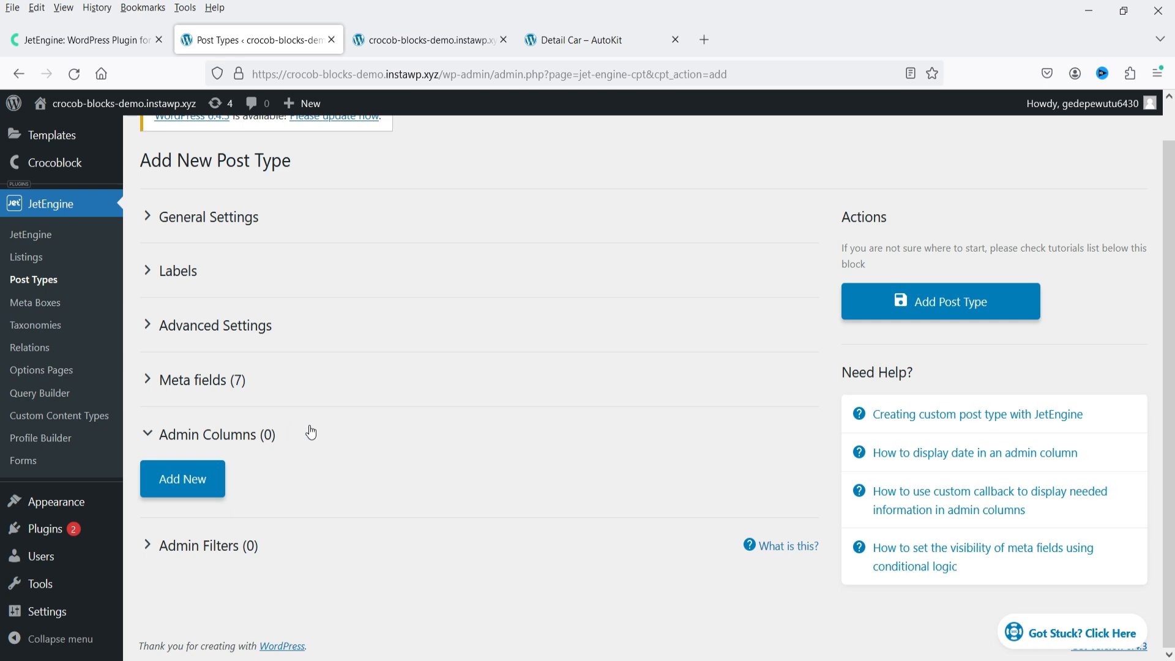
click(328, 545)
click(328, 545)
click(311, 446)
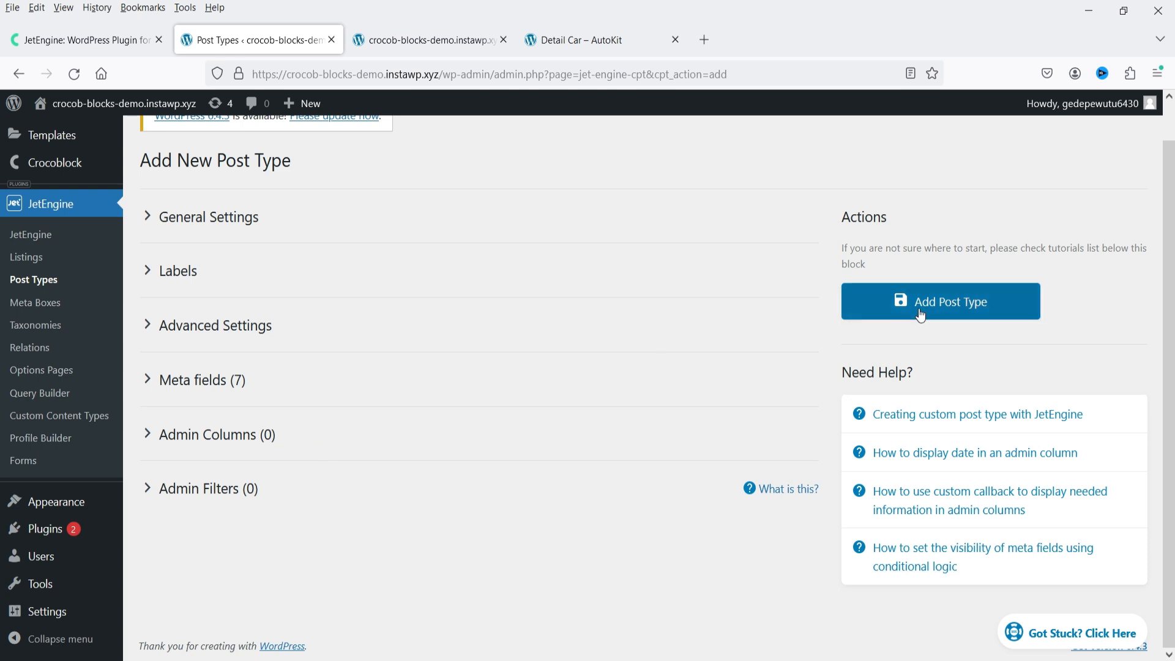
click(963, 312)
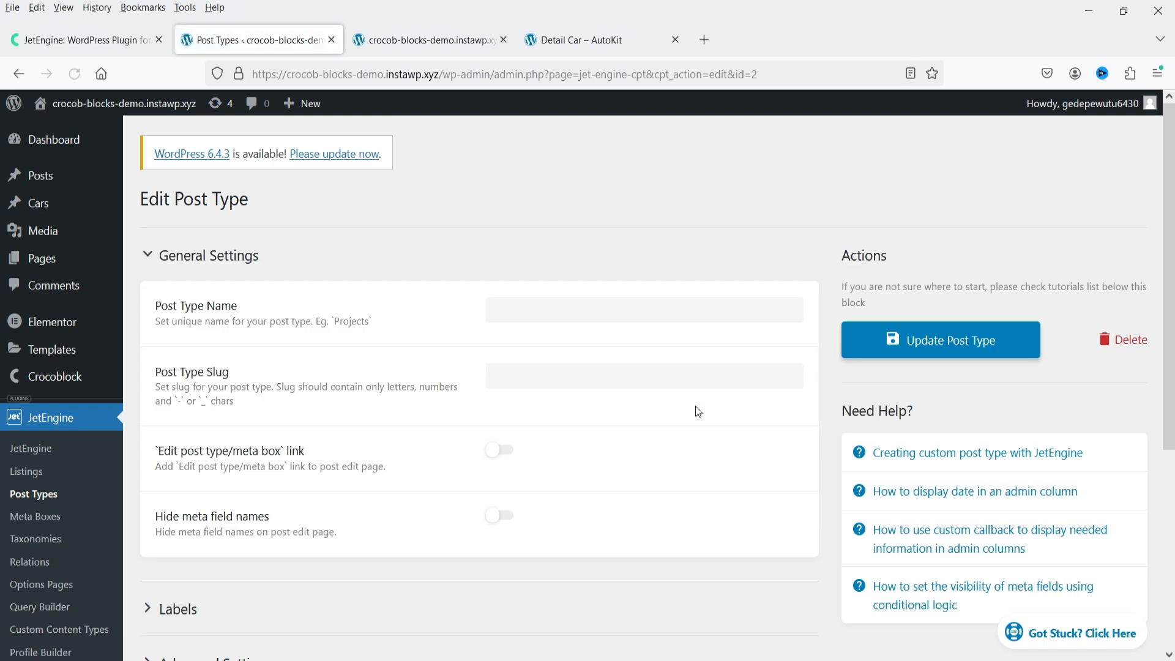
Check the custom post types list and open the list of all cars
mouse_move(42, 210)
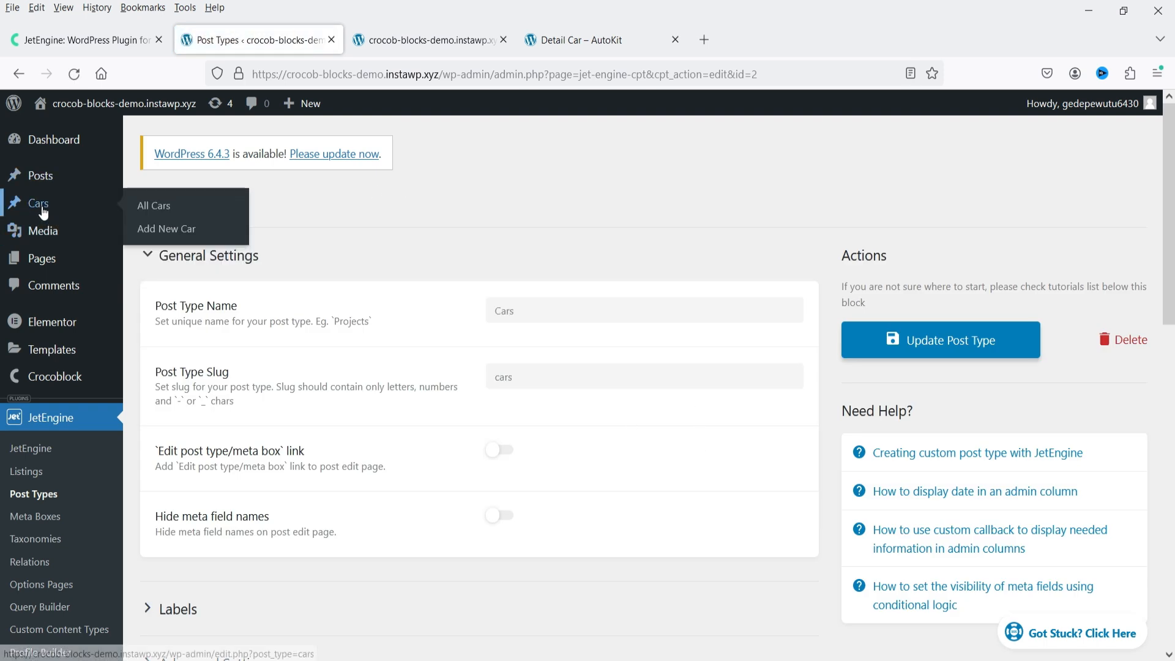
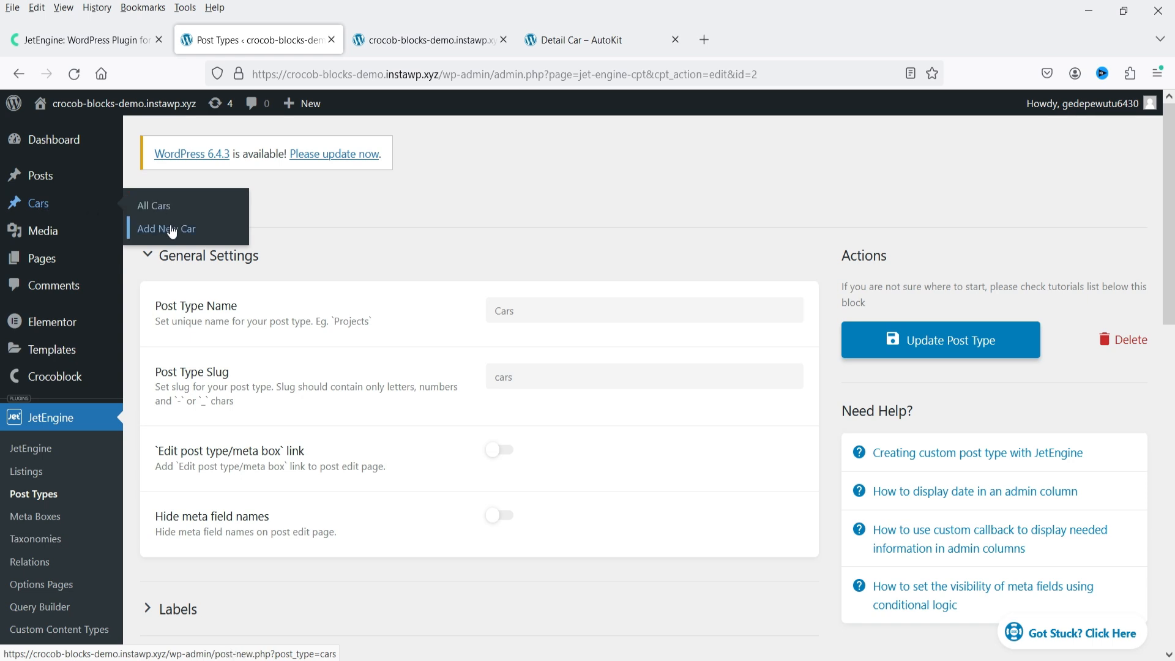
click(35, 495)
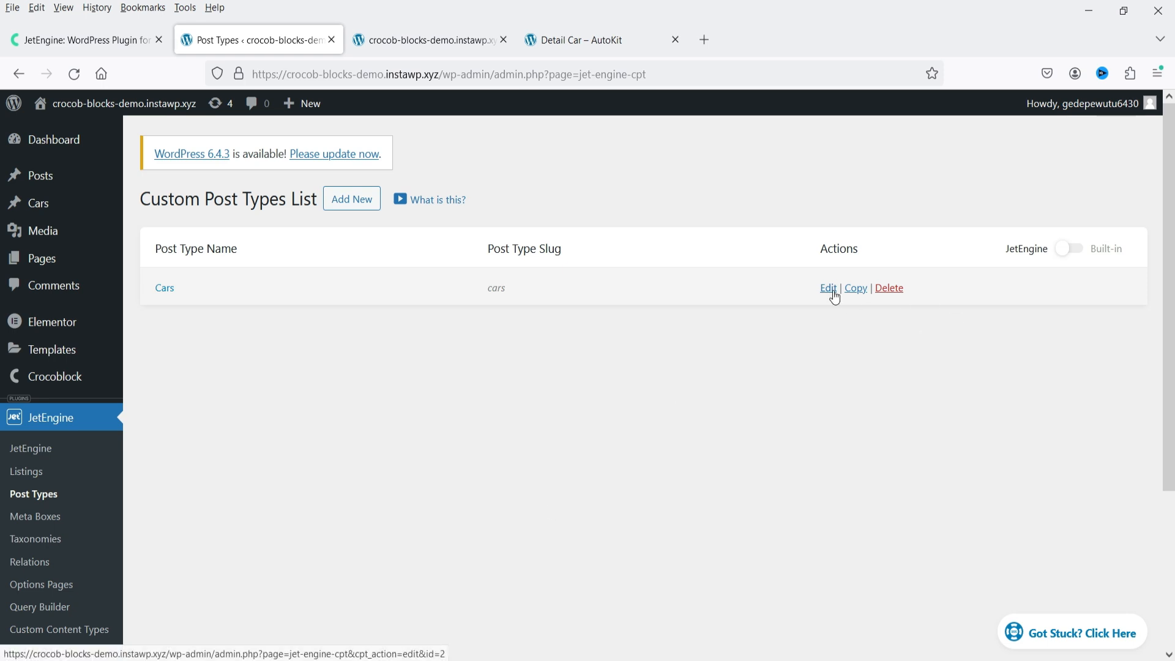
click(48, 204)
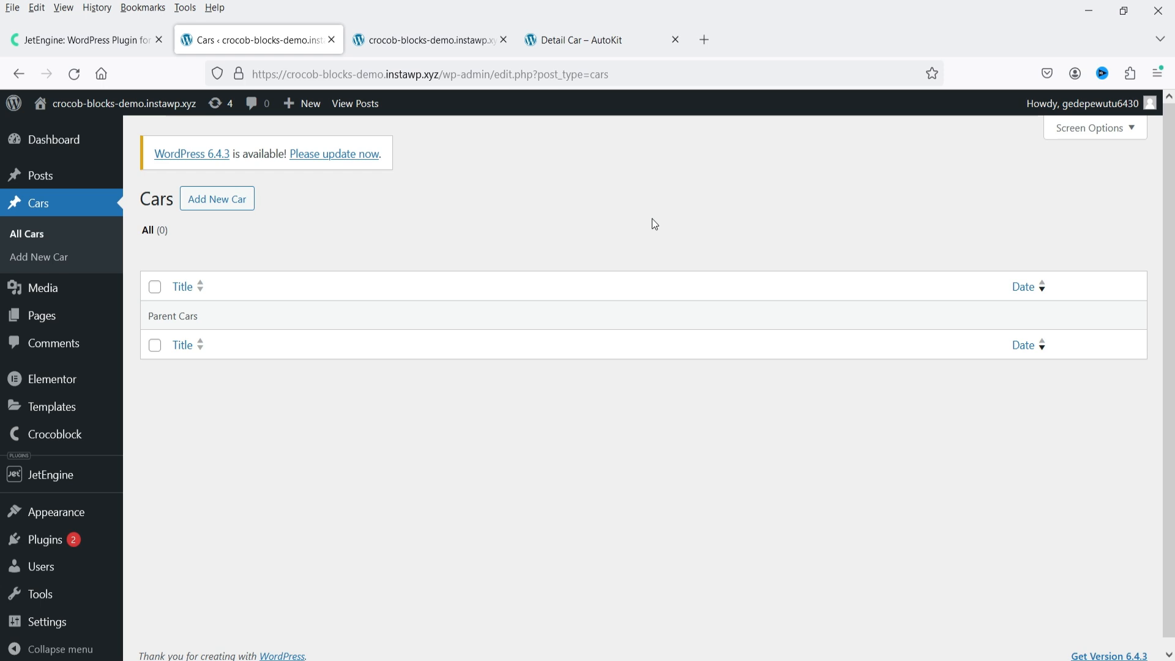
Create a new car entry titled "Hatchback Demo 1"
click(207, 199)
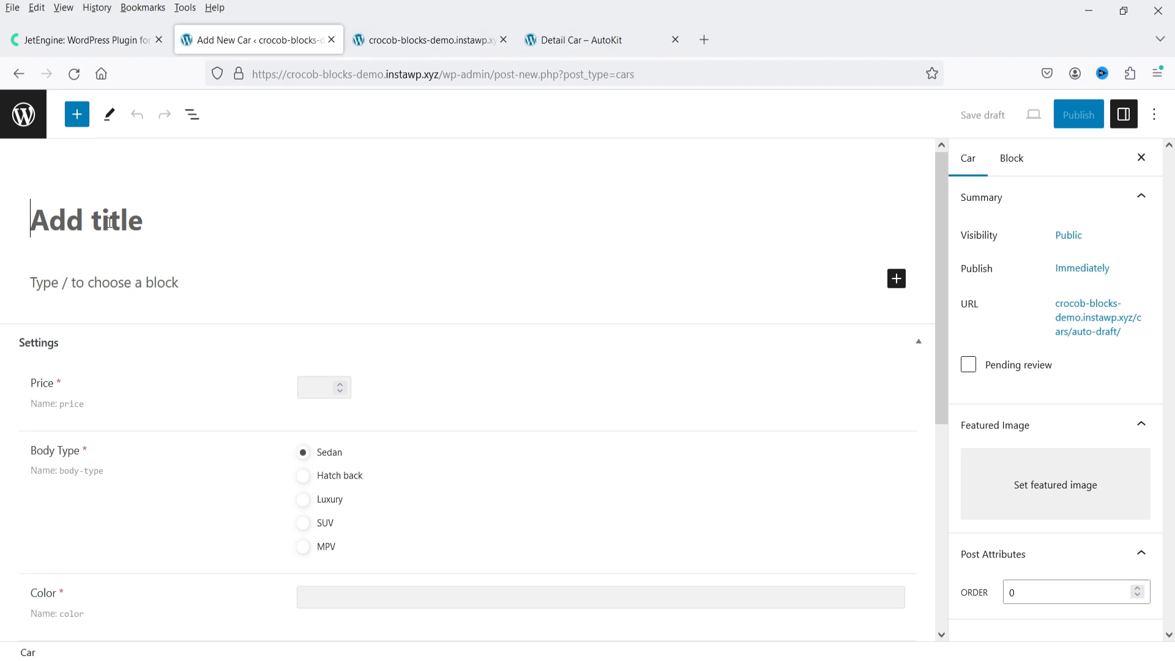
text(Hatchb)
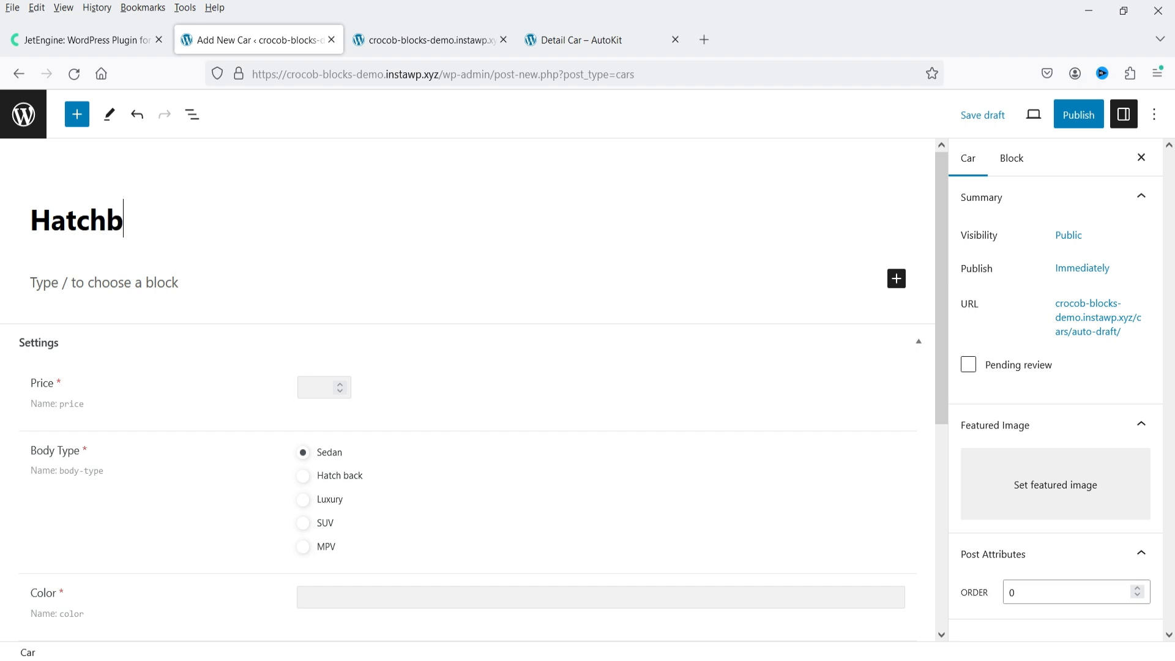
text(ack Demo 1)
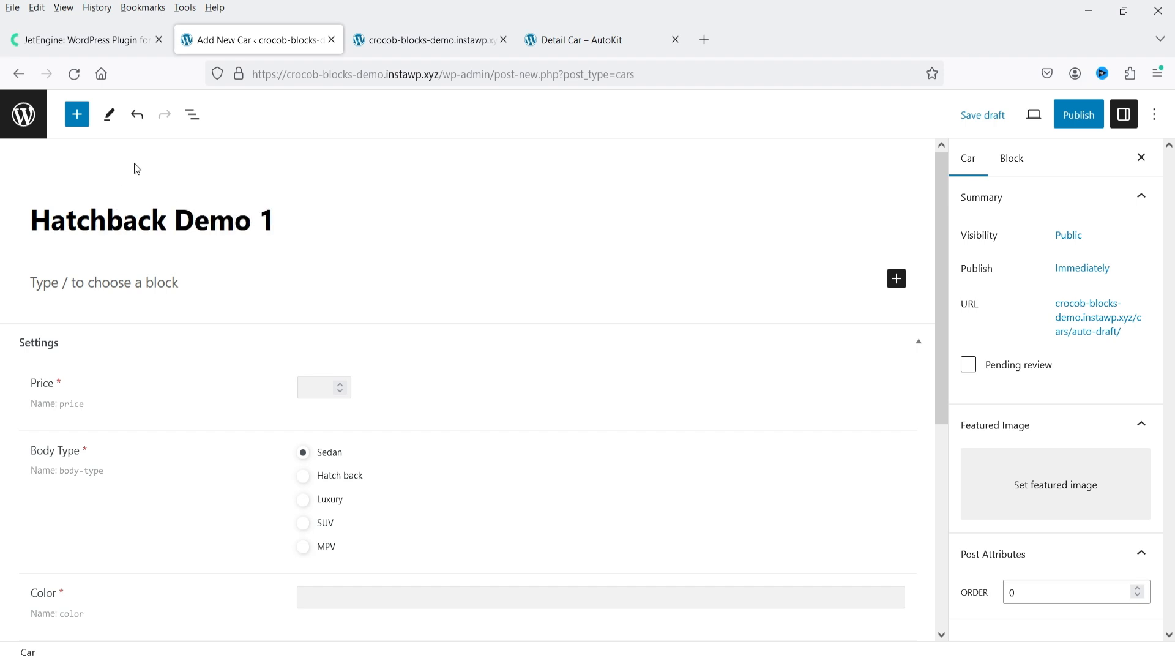
Fill the body with six repeats of "Autokit an Elementor template kit for Auto Dealership. Design using dark style, Modern, Clean, and Easy to Customize without any code."
click(120, 283)
text(Autokit an Elementor template kit for Auto Dealership. Design using dark style, Modern, Clean, and Easy to Customize without any code.)
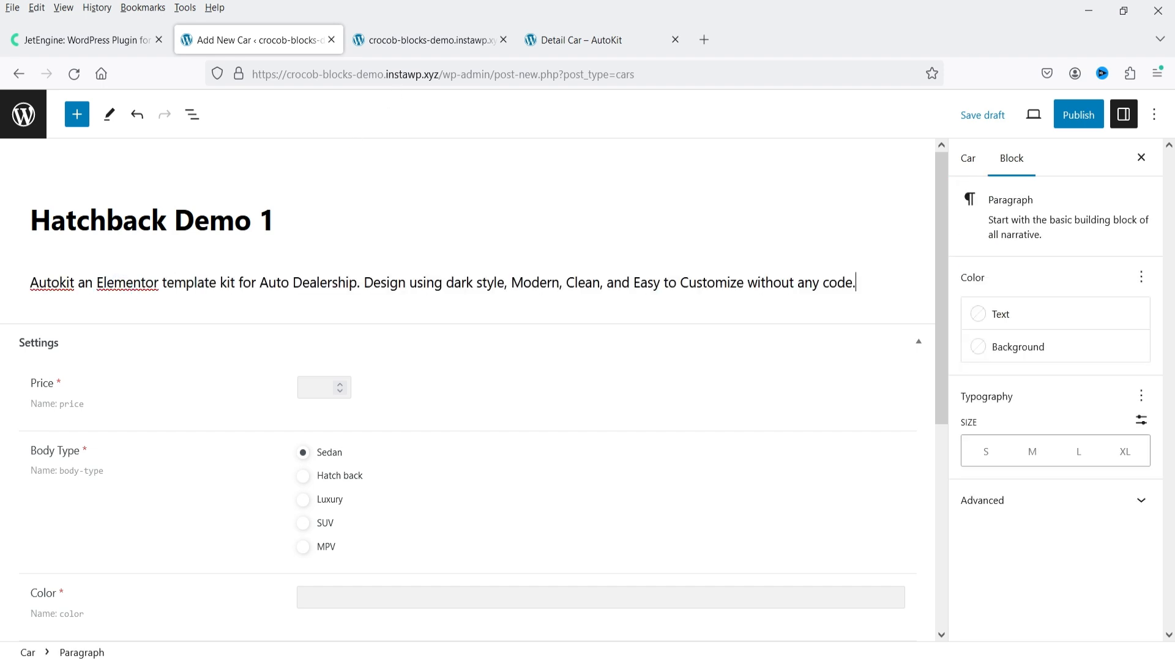
key(ctrl+v)
key(ctrl+v)
key(ctrl+v)
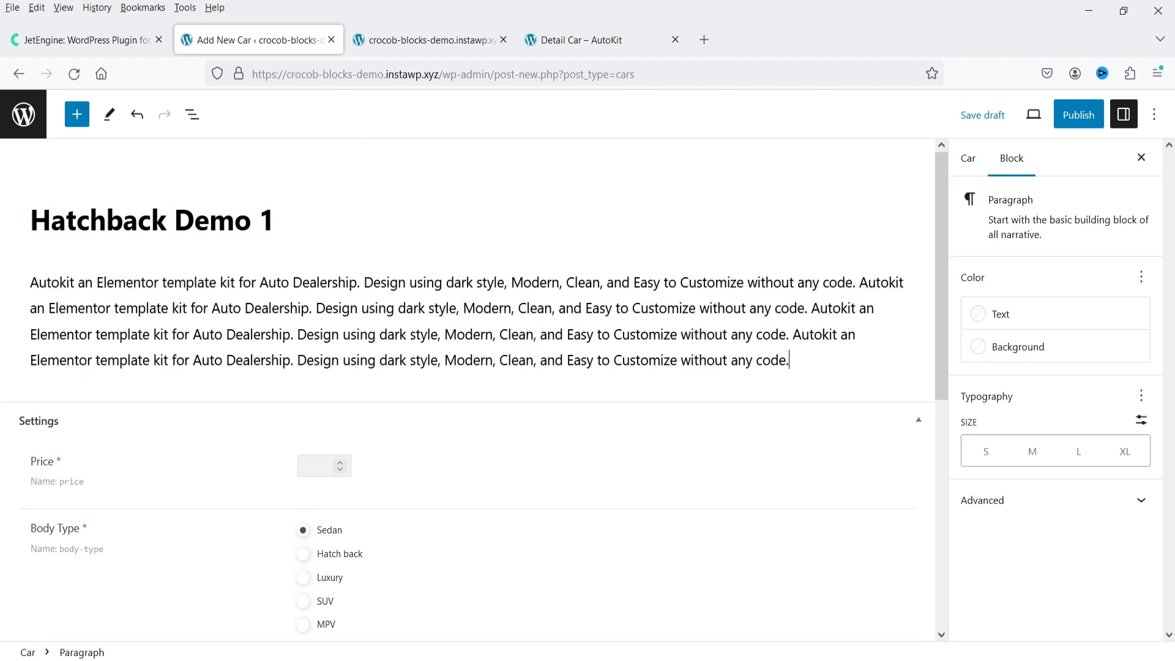
key(ctrl+v)
key(ctrl+v)
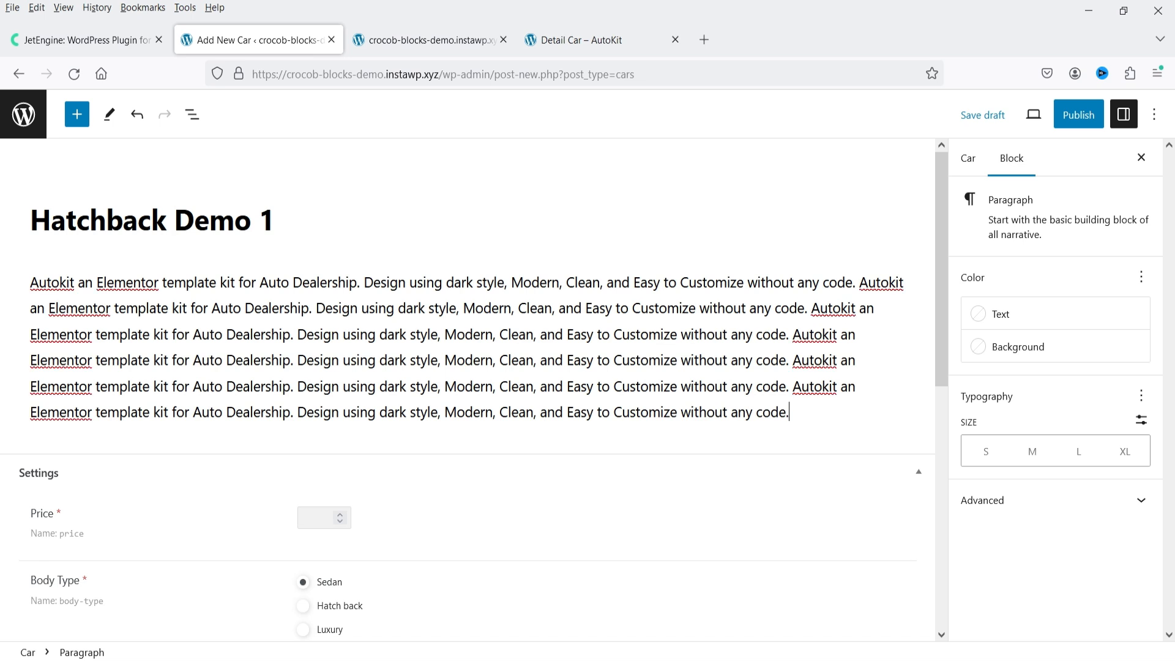
Set the car's Price to 5000 and its Body Type to Hatch back
scroll(129, 294, down, 3)
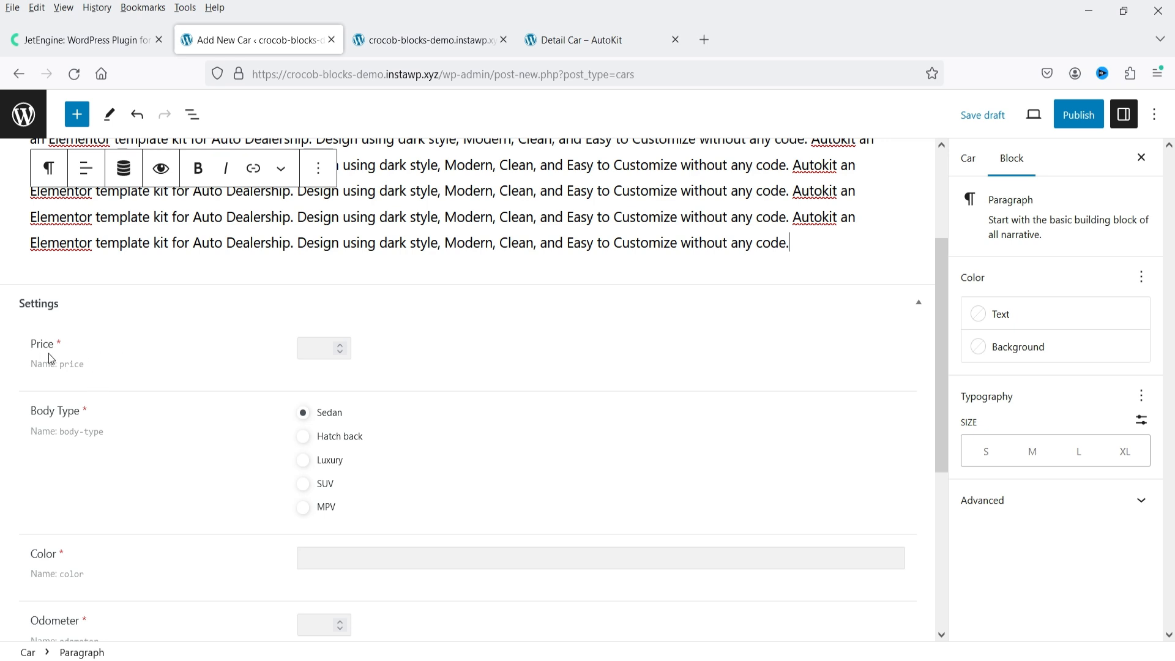
click(315, 348)
text(5000)
click(309, 440)
Set the car's Color to Red and its Odometer to 10,000, consulting the Detail Car demo page for reference
scroll(410, 420, down, 2)
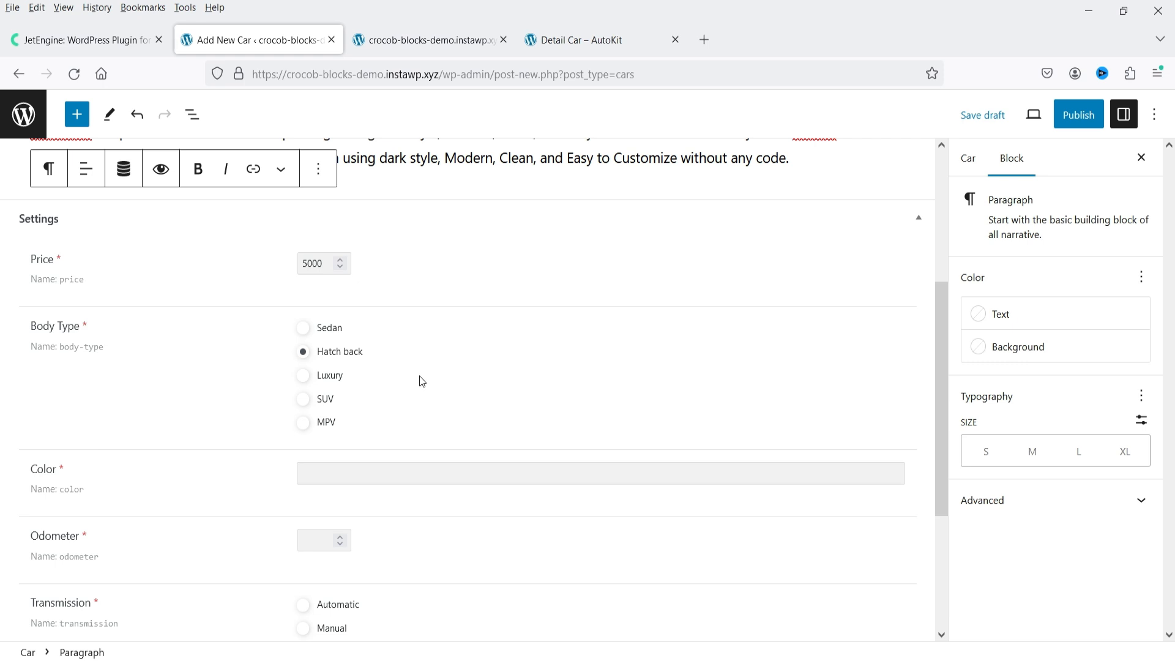
scroll(399, 372, down, 4)
click(355, 309)
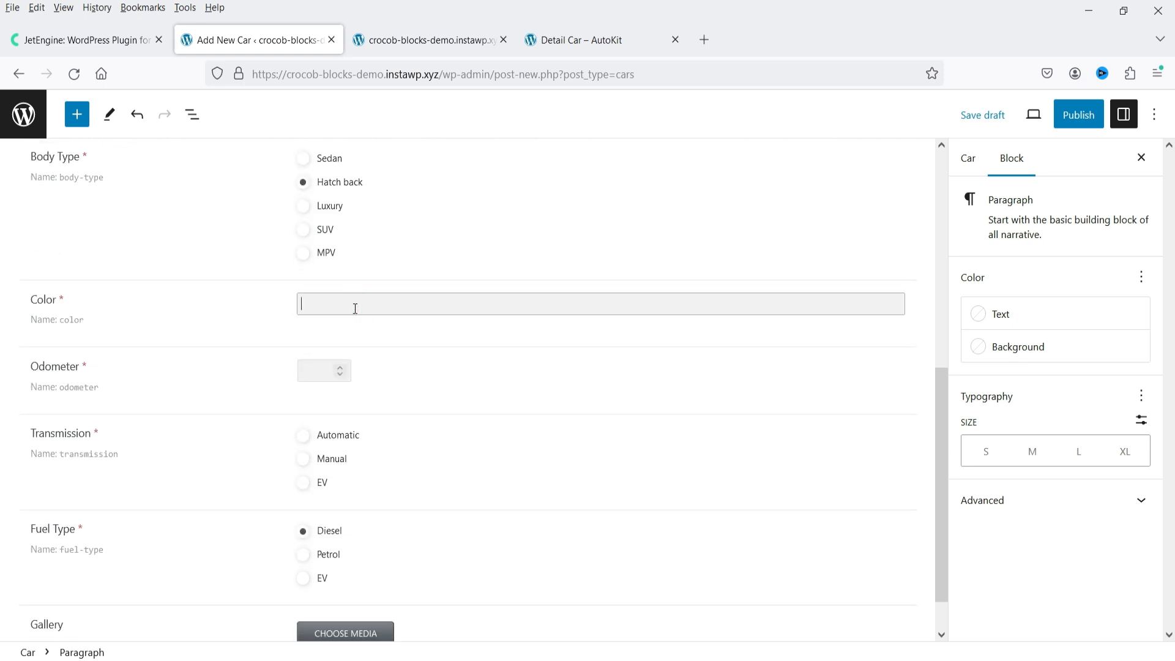
click(598, 32)
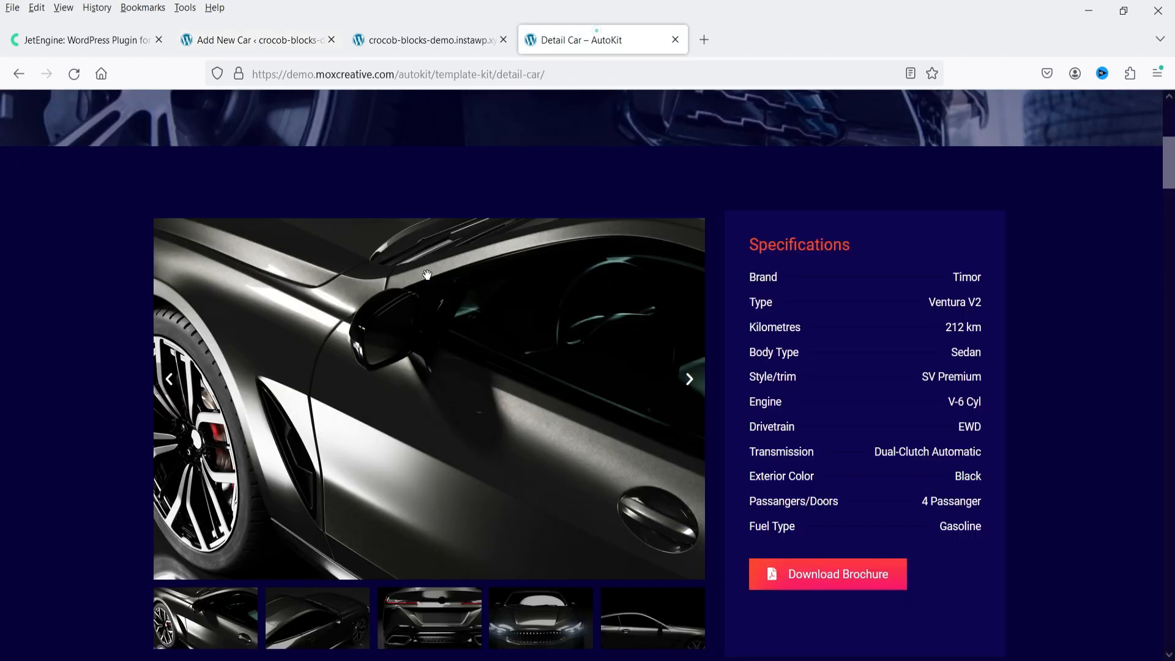
scroll(427, 276, up, 3)
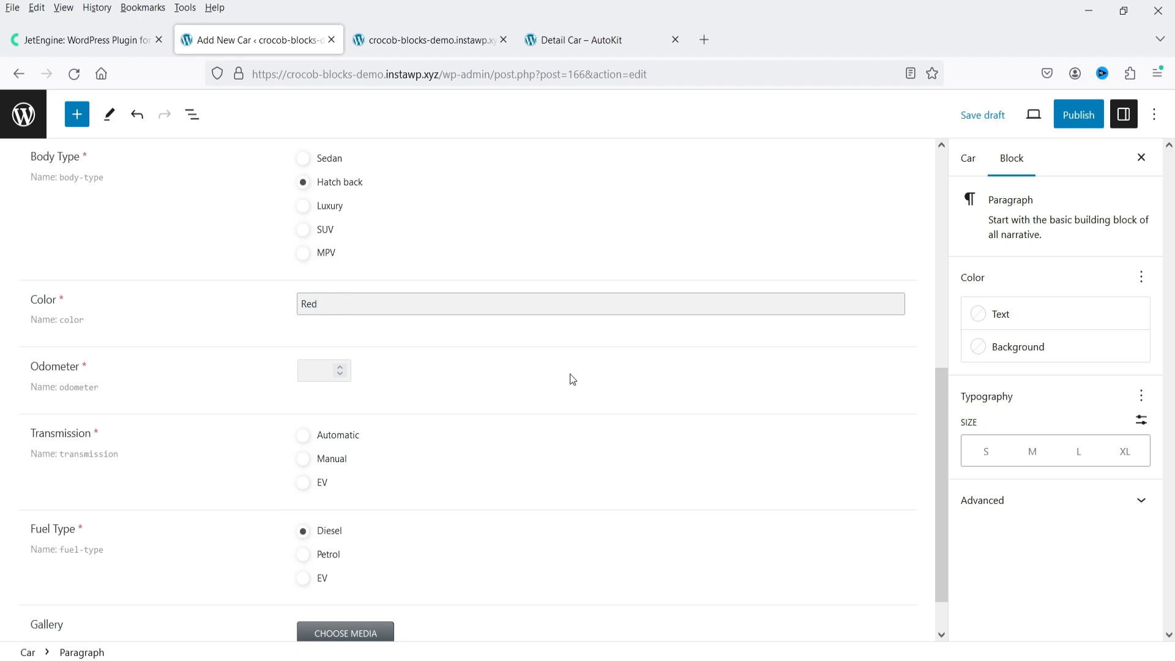
click(313, 370)
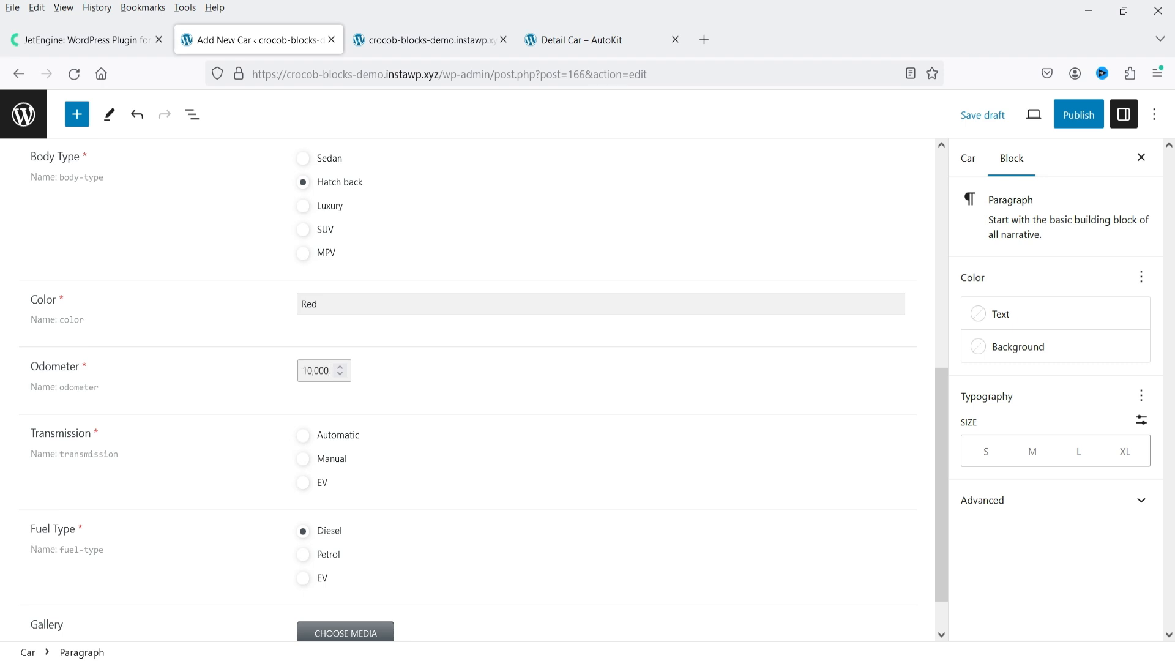
Set the car's Transmission to Manual and its Fuel Type to Petrol
scroll(473, 380, down, 1)
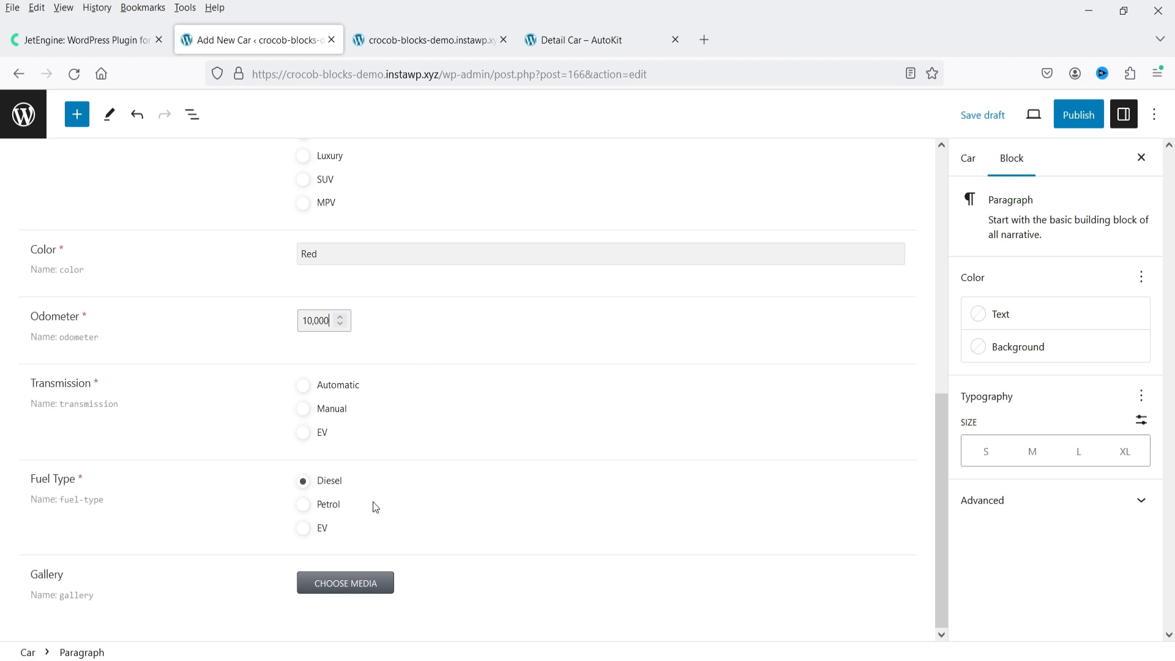
click(305, 412)
click(304, 504)
Set the red hatchback picture car-3.jpg from the media library as the car's featured image
scroll(568, 497, up, 4)
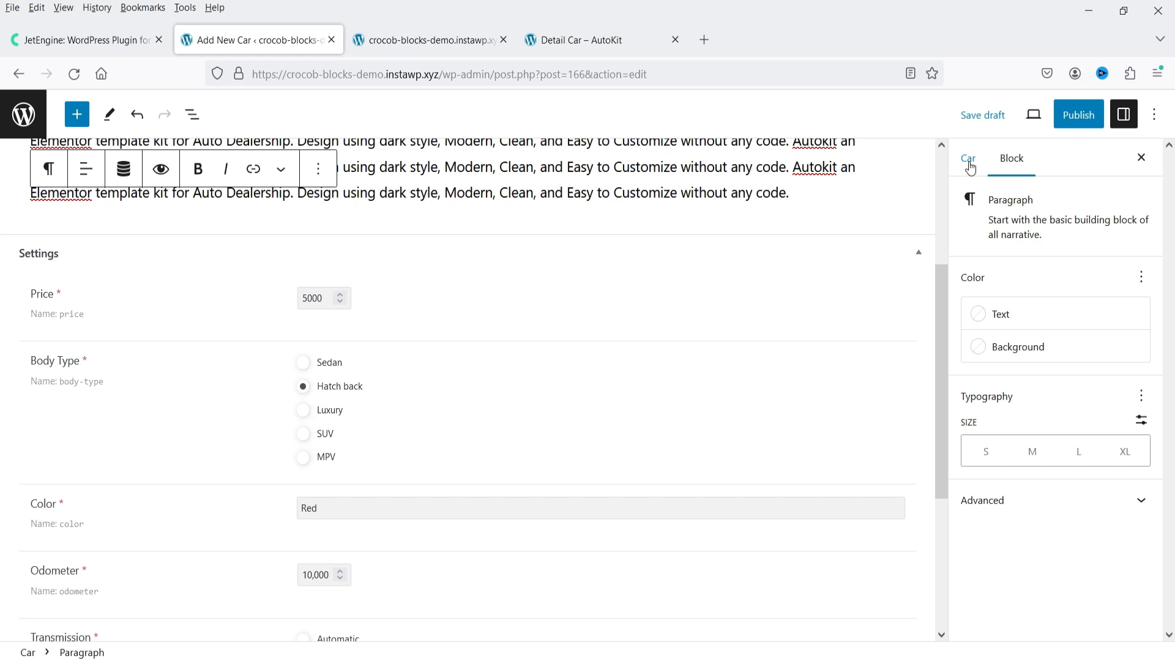
click(969, 162)
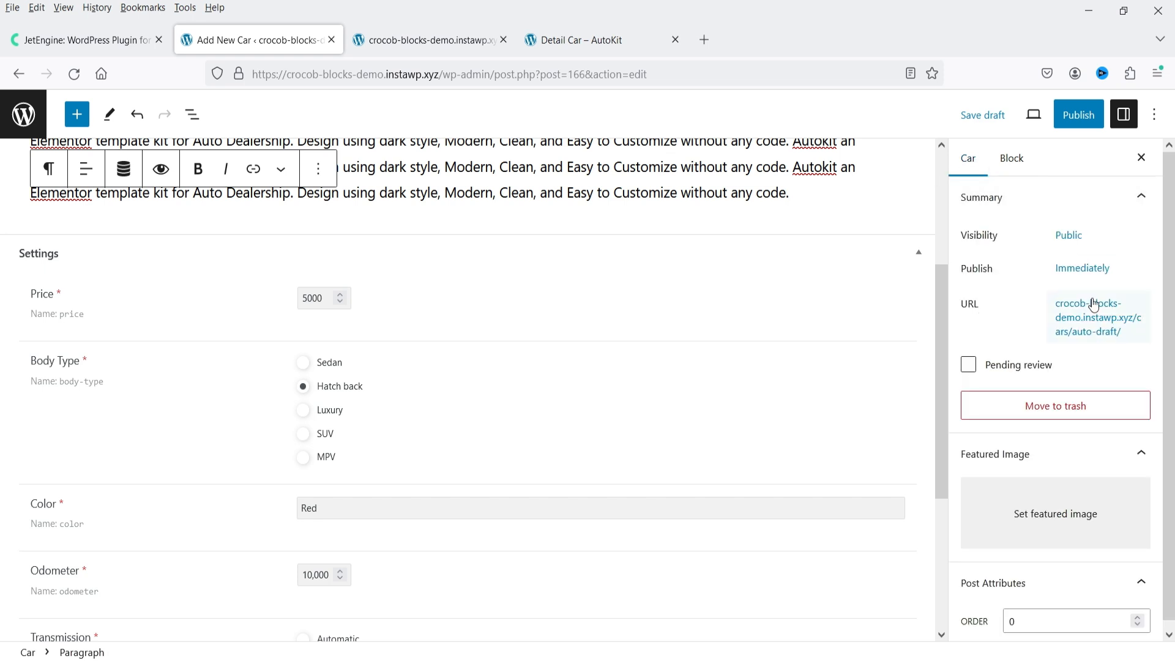
scroll(1094, 306, down, 2)
click(1074, 515)
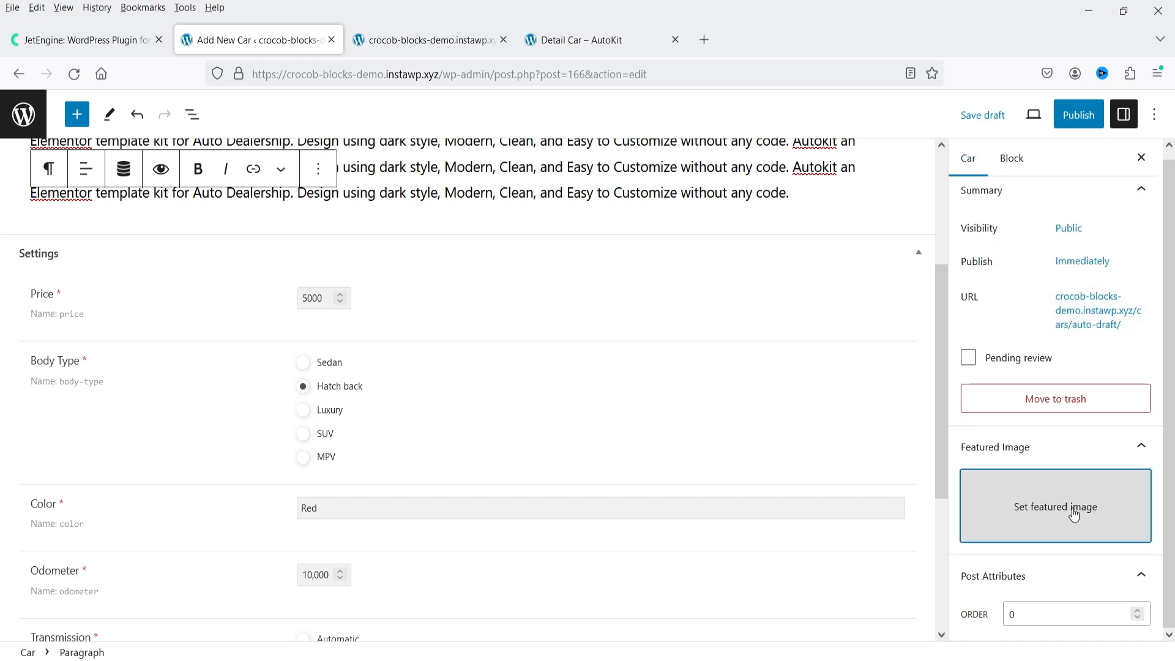
click(1075, 514)
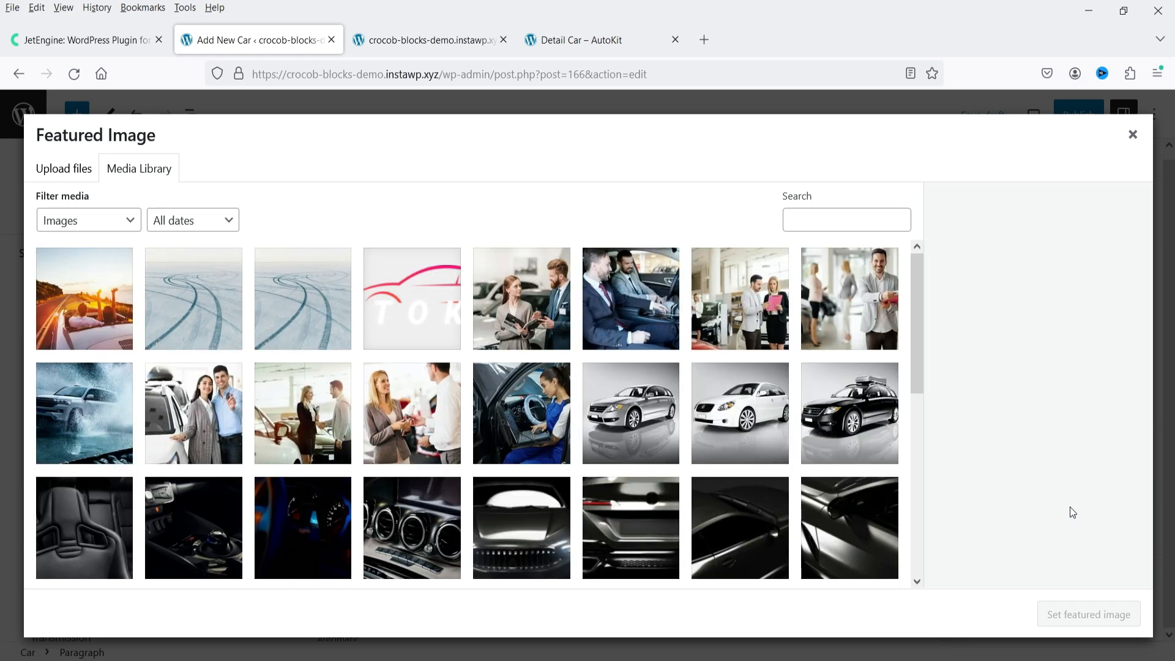
scroll(784, 430, down, 5)
click(832, 392)
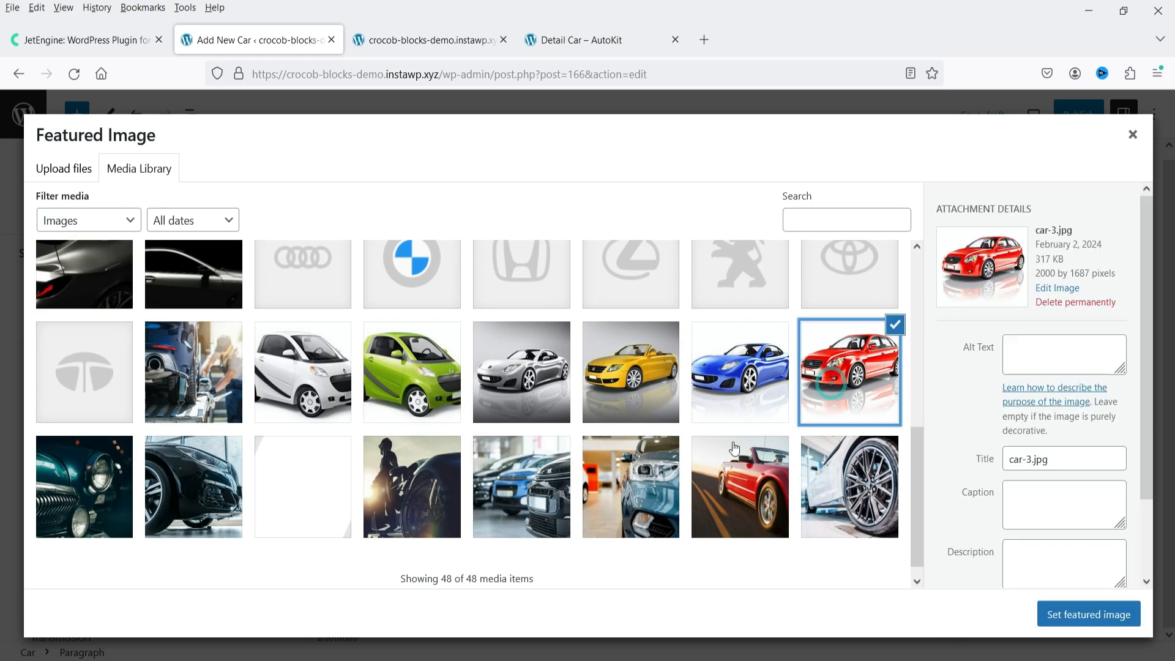
click(1070, 614)
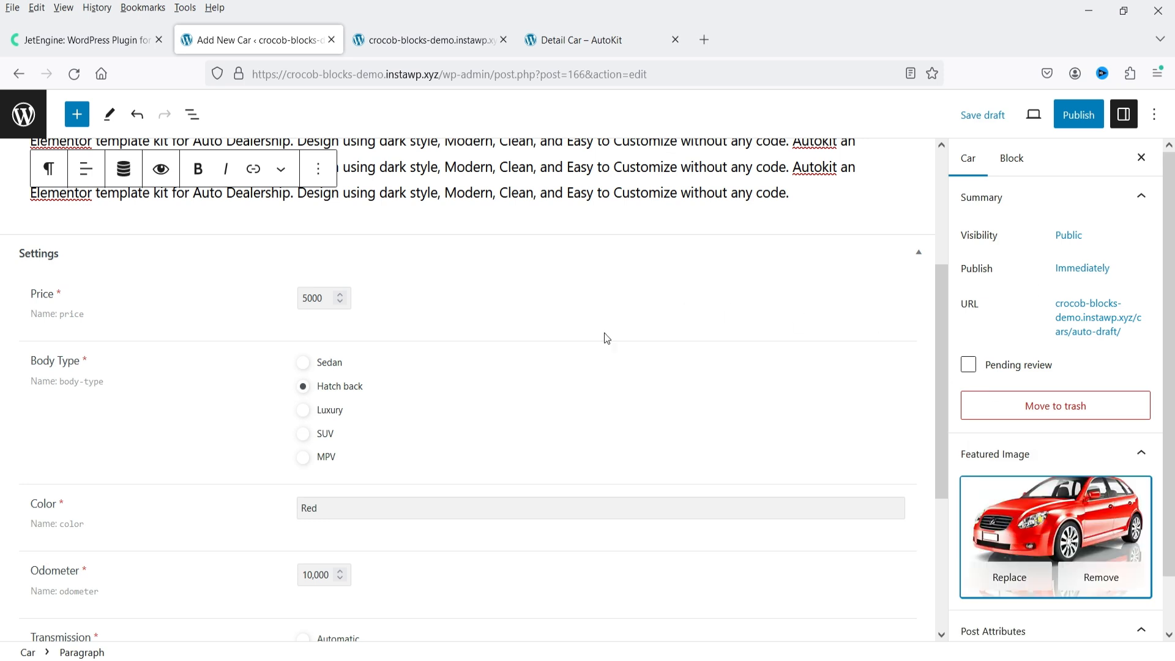
Add six media library pictures to the car's Gallery, starting with sport-car-seats.jpg and continuing with the next five interior and body shots
scroll(588, 355, down, 4)
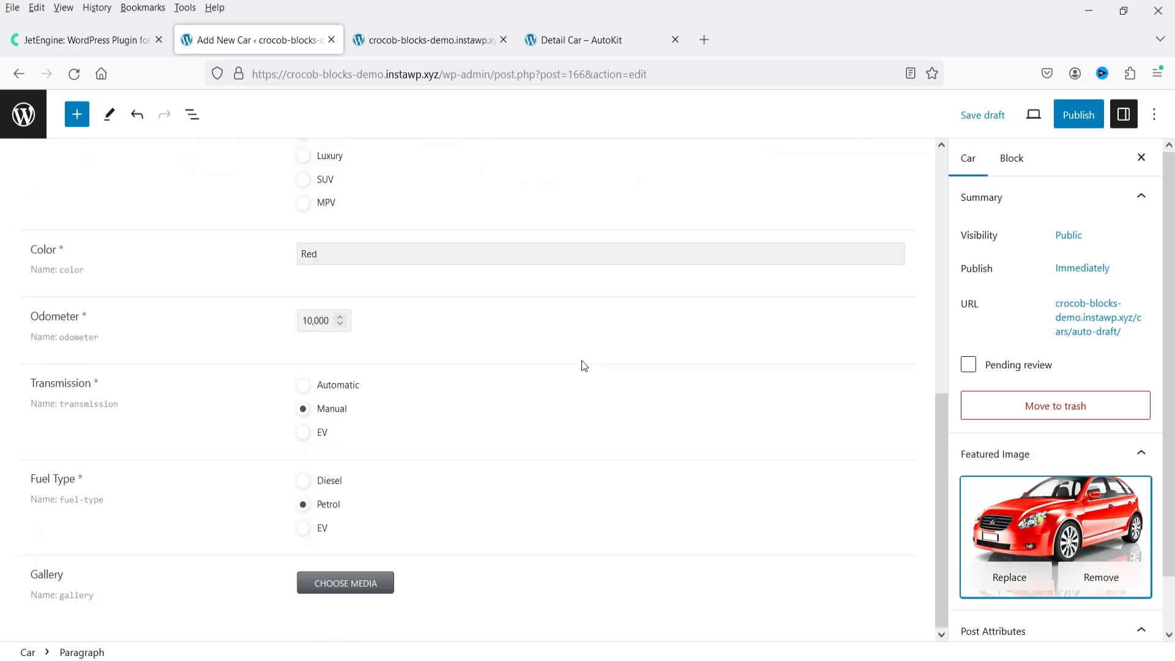
click(349, 586)
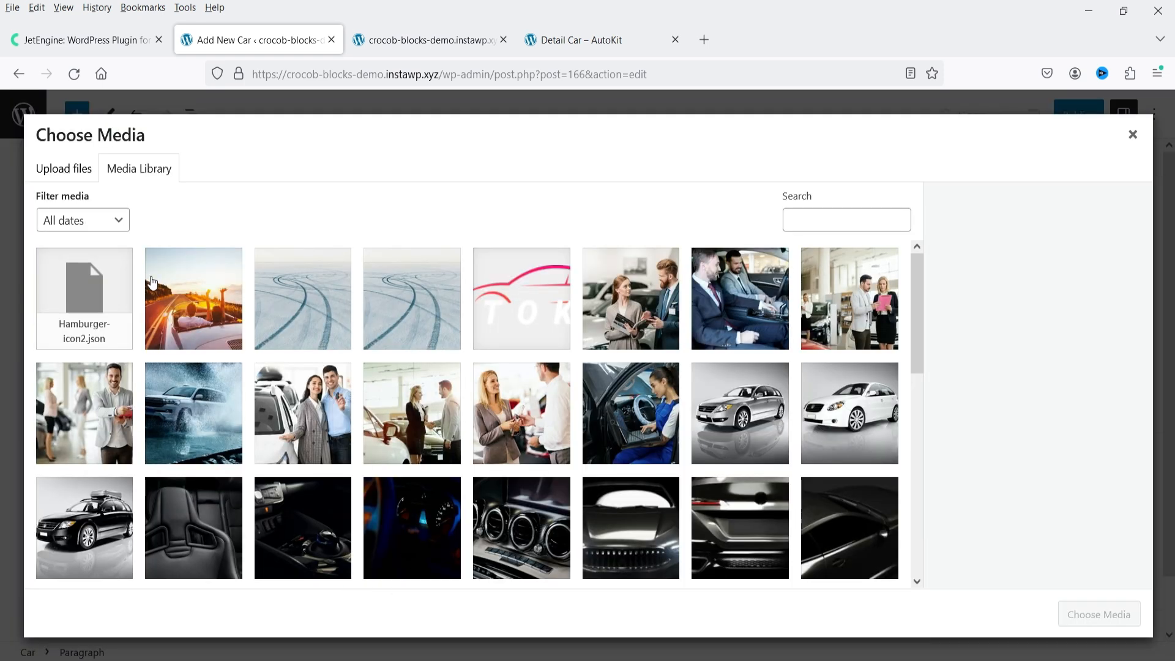
click(60, 174)
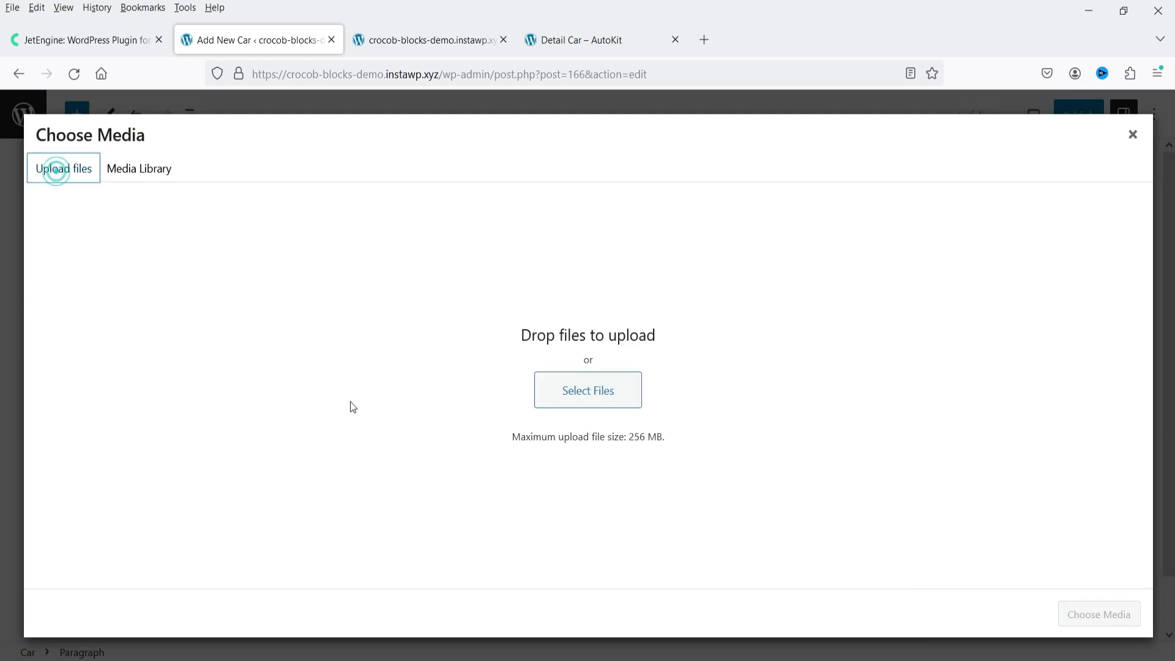
click(147, 178)
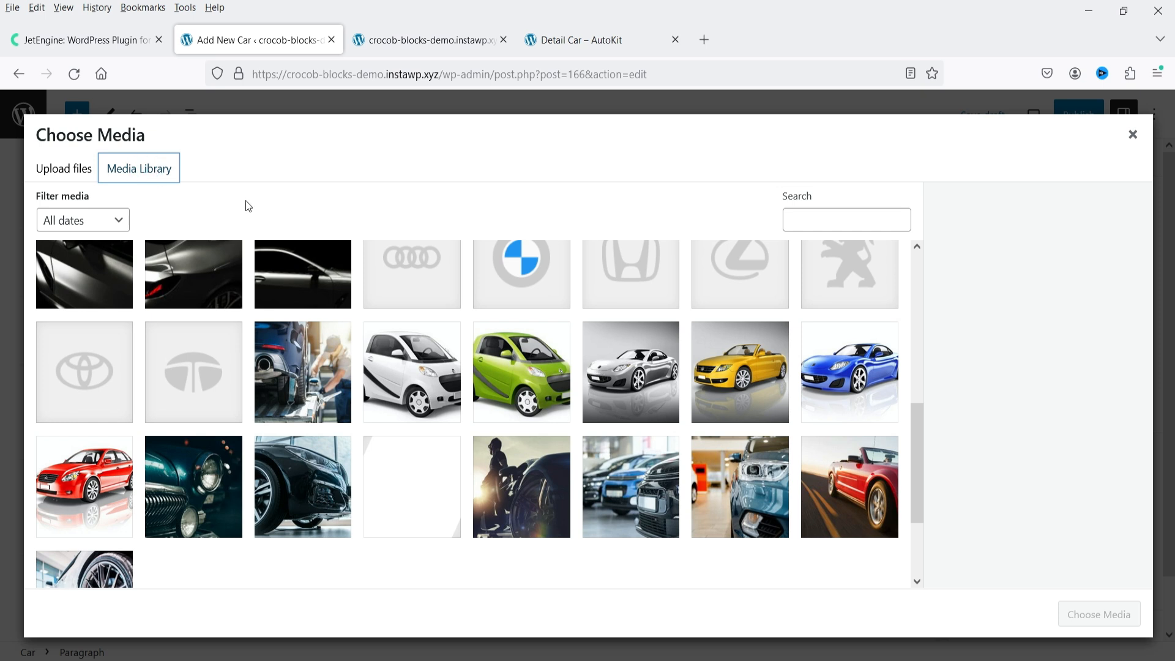
scroll(427, 404, down, 2)
scroll(612, 387, up, 5)
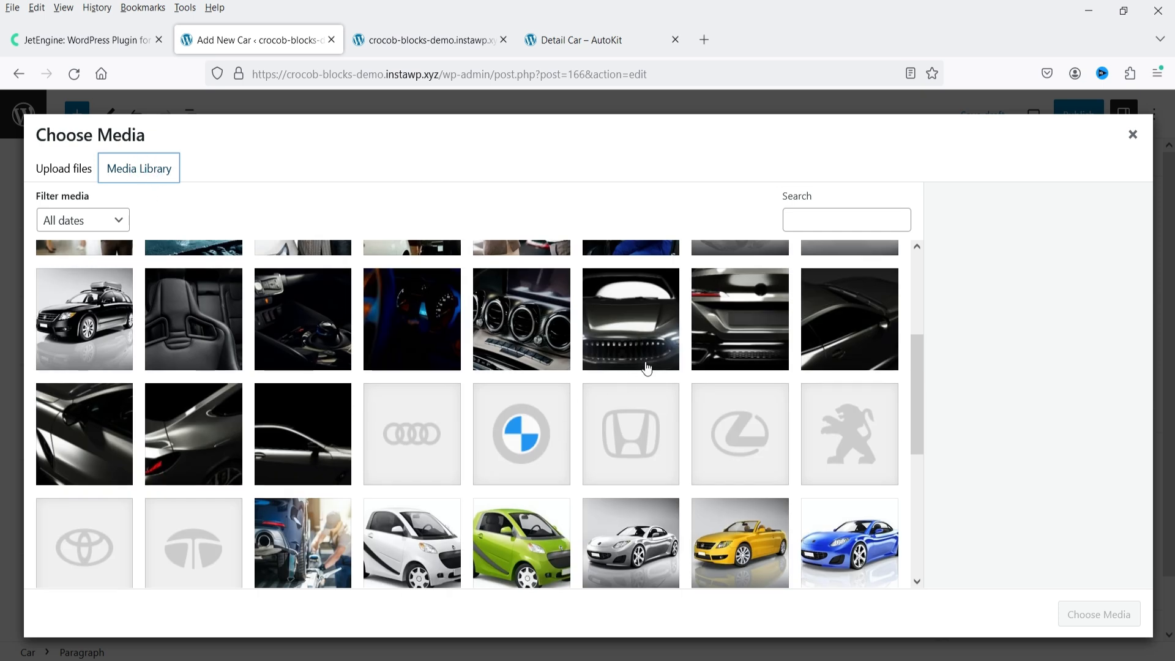
scroll(612, 387, up, 3)
click(197, 477)
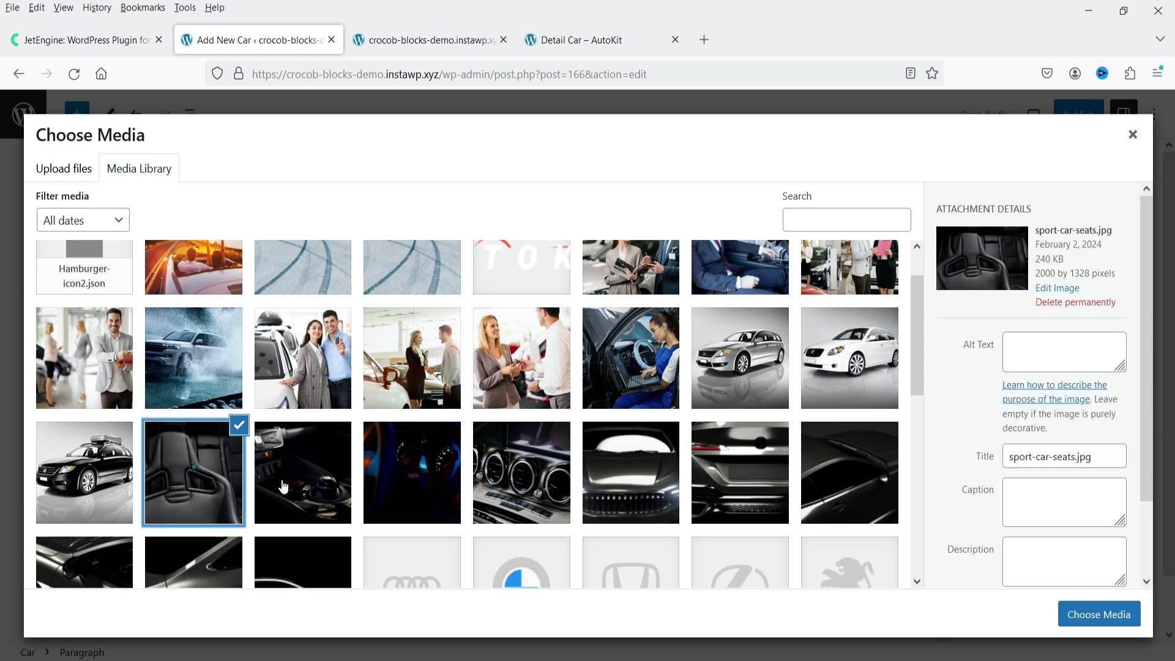
click(303, 473)
click(411, 473)
click(522, 473)
click(631, 472)
click(753, 472)
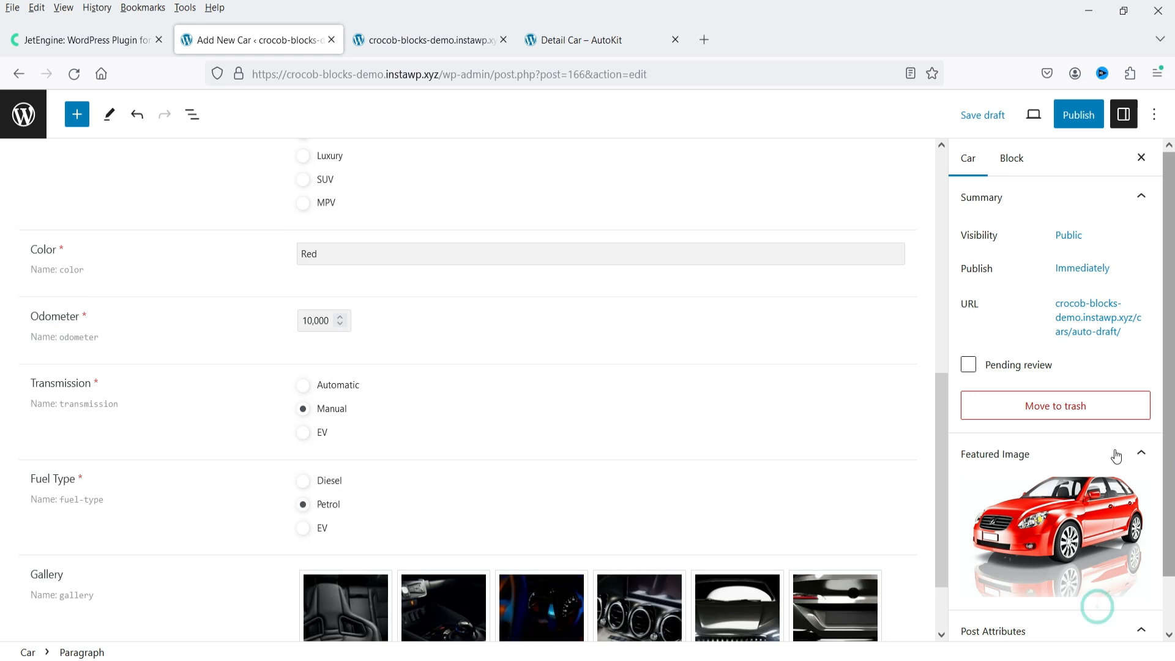
Review the filled-in car entry and look at JetEngine's custom taxonomies page in a separate dashboard tab
scroll(524, 370, down, 2)
scroll(735, 415, up, 10)
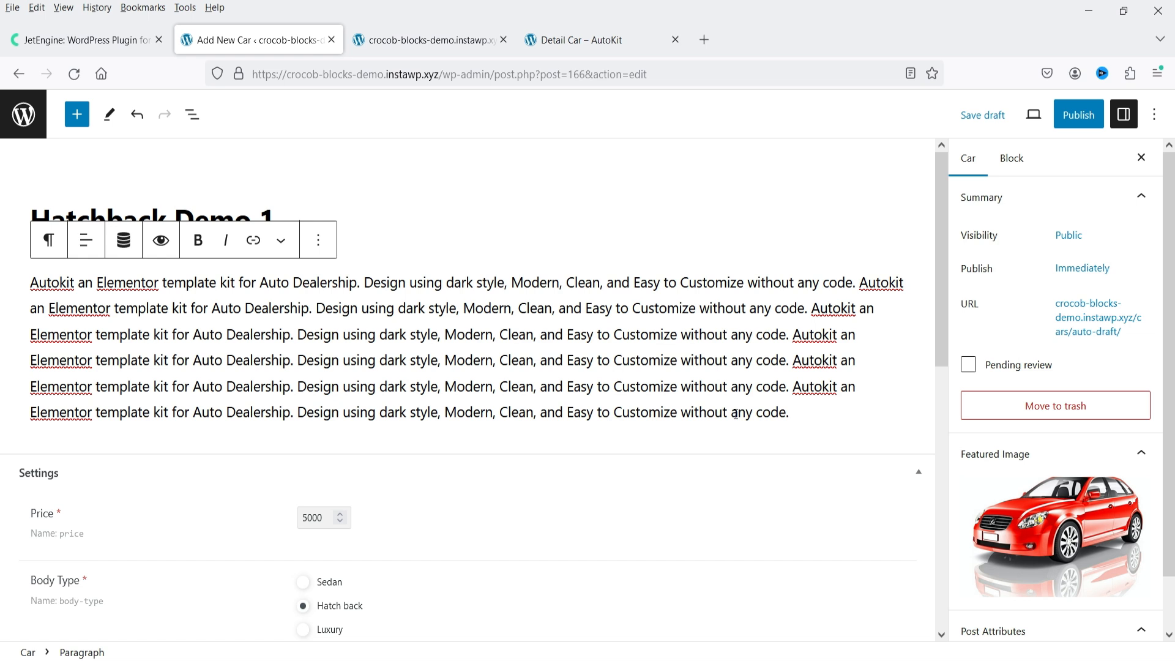
scroll(1151, 467, down, 1)
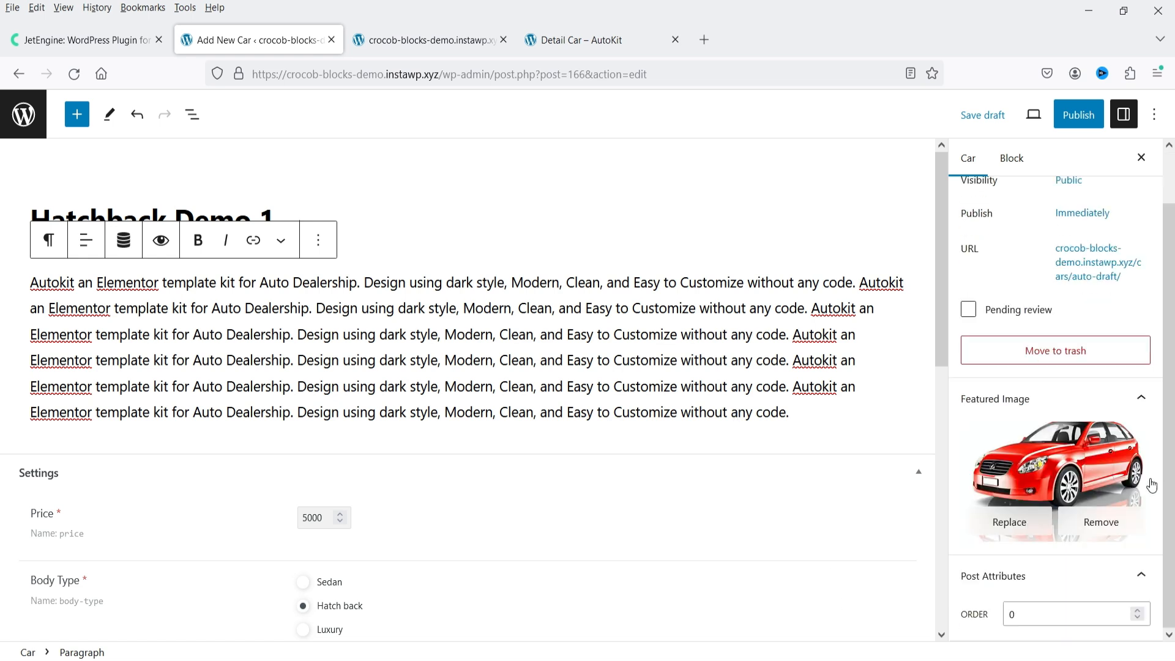
click(422, 42)
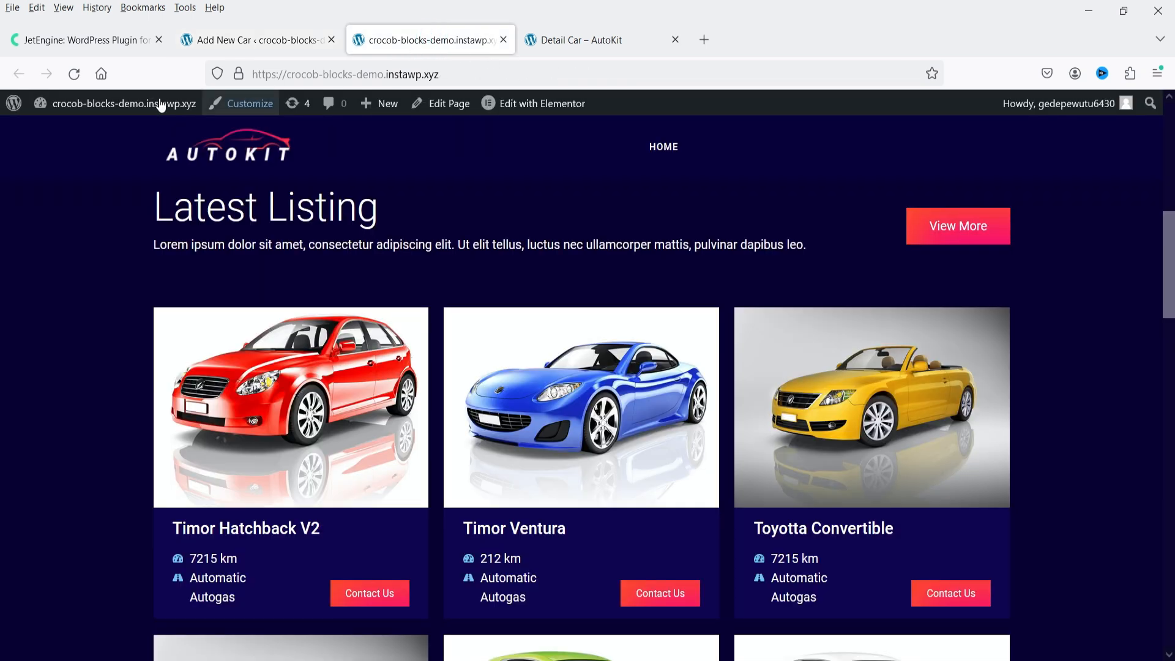
mouse_move(159, 104)
middle_click(58, 131)
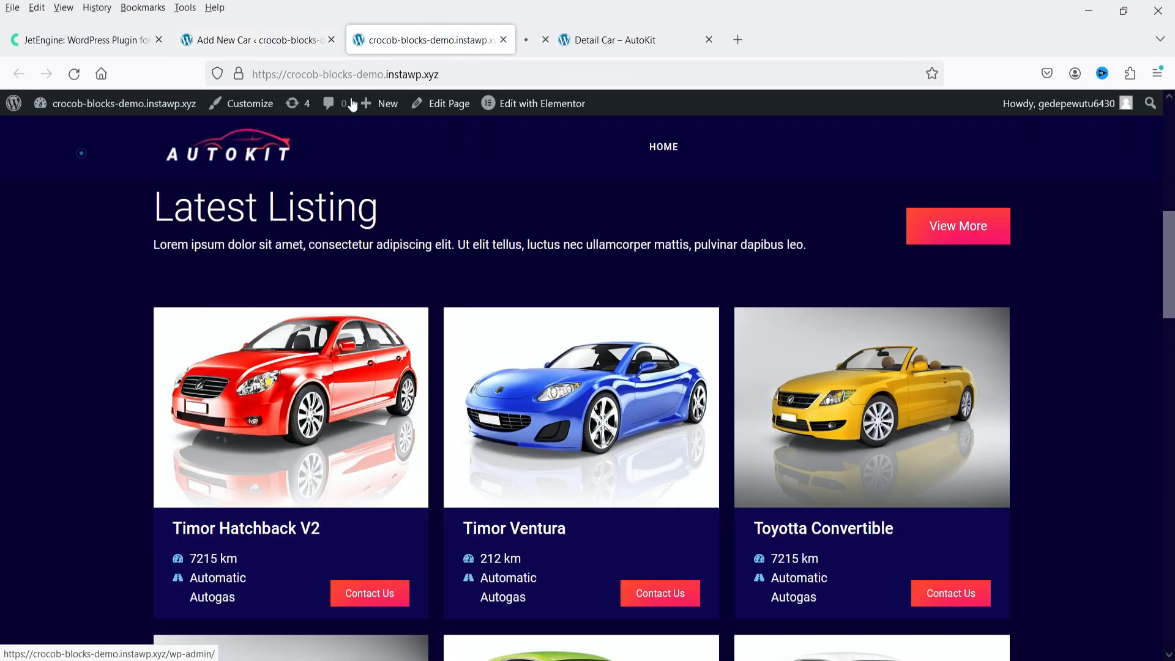
click(554, 41)
scroll(335, 270, down, 4)
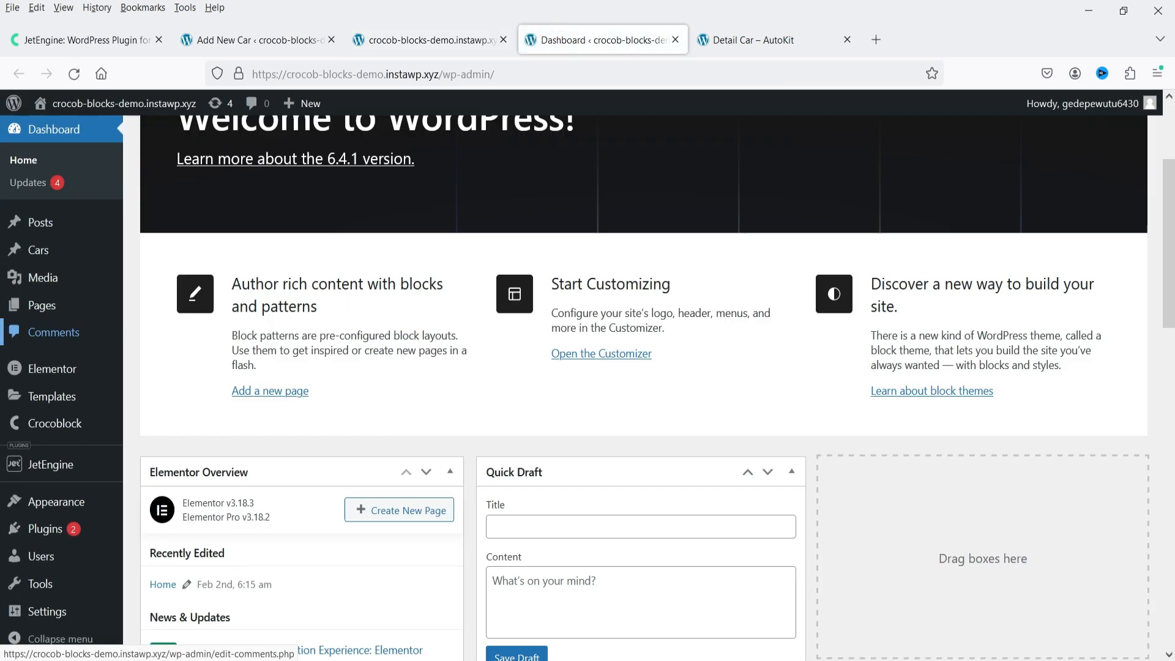
mouse_move(37, 466)
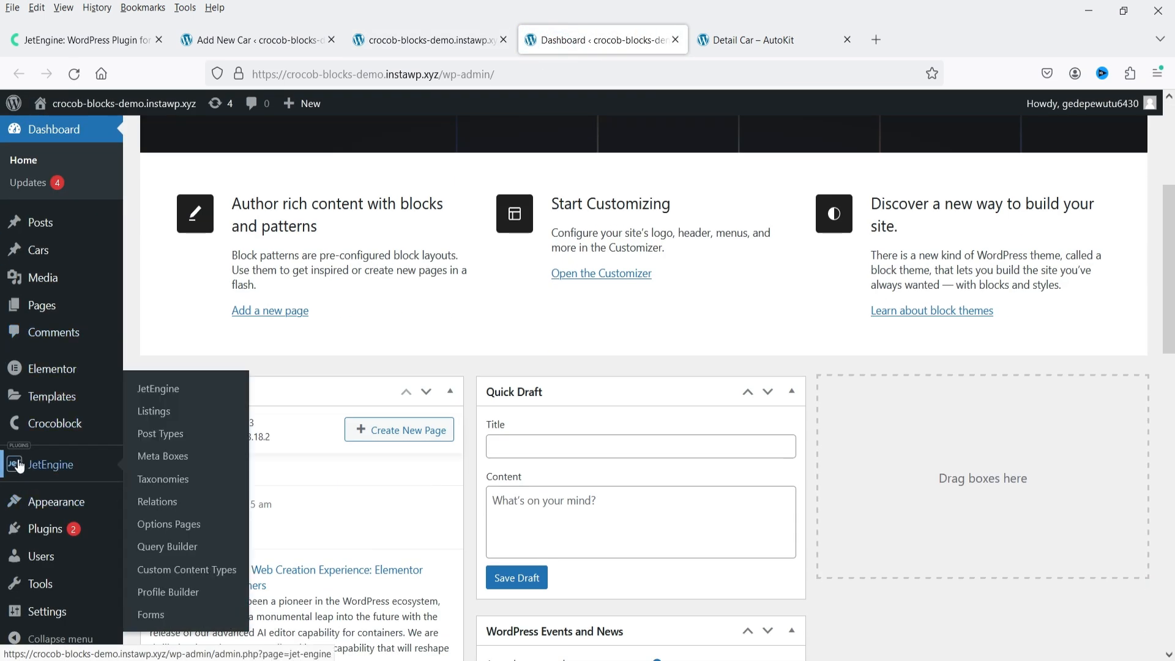
click(163, 479)
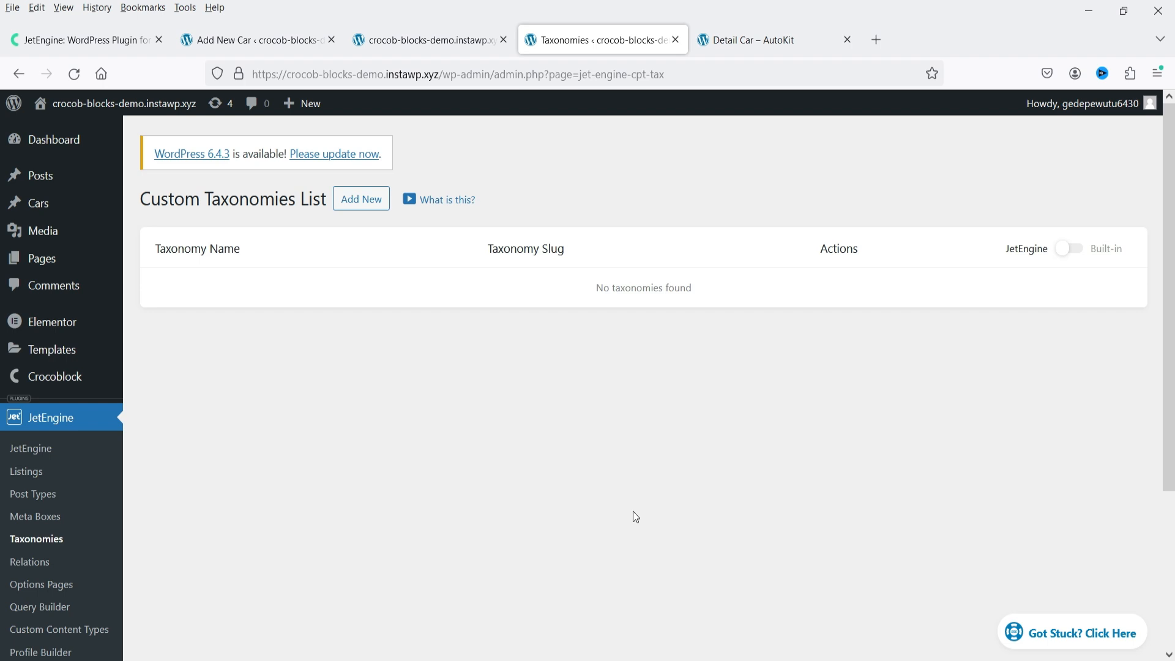
click(676, 40)
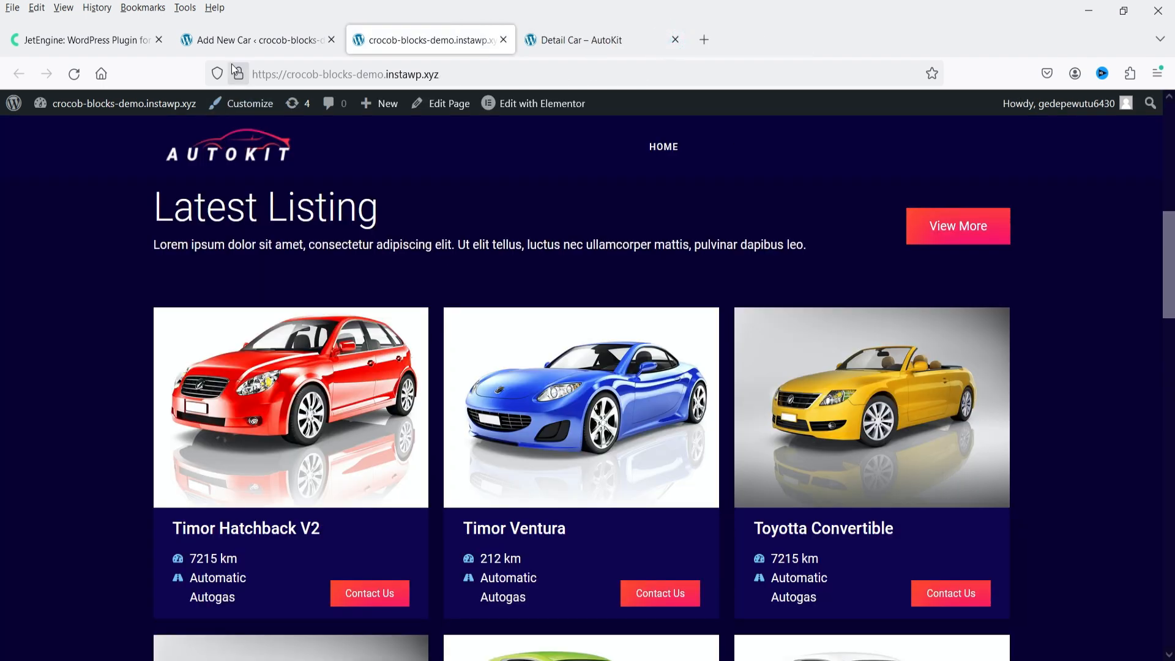
Correct the car's Odometer to 10000 without the comma and publish the Hatchback Demo 1 entry
click(257, 40)
scroll(1162, 289, up, 2)
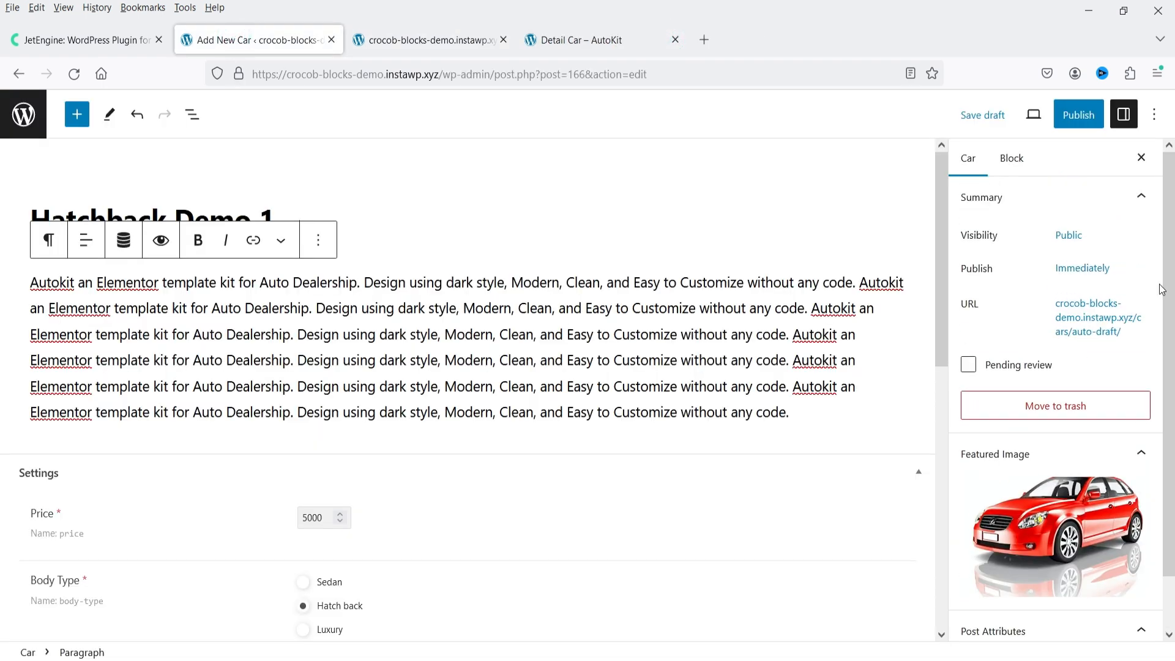
click(1072, 126)
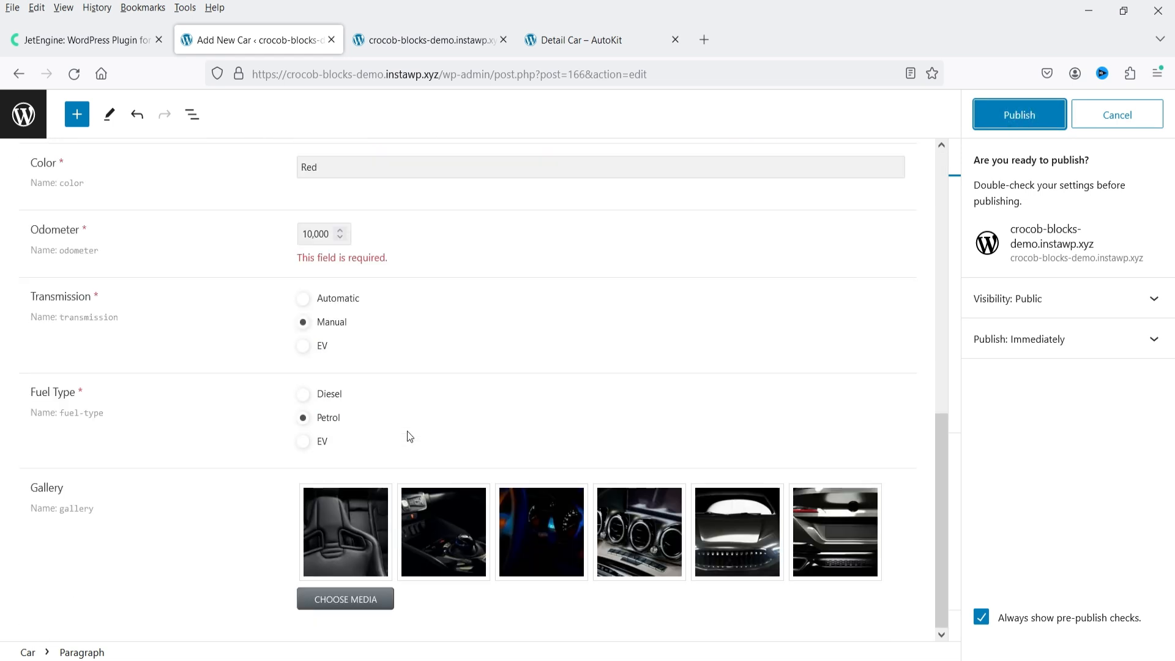
click(314, 234)
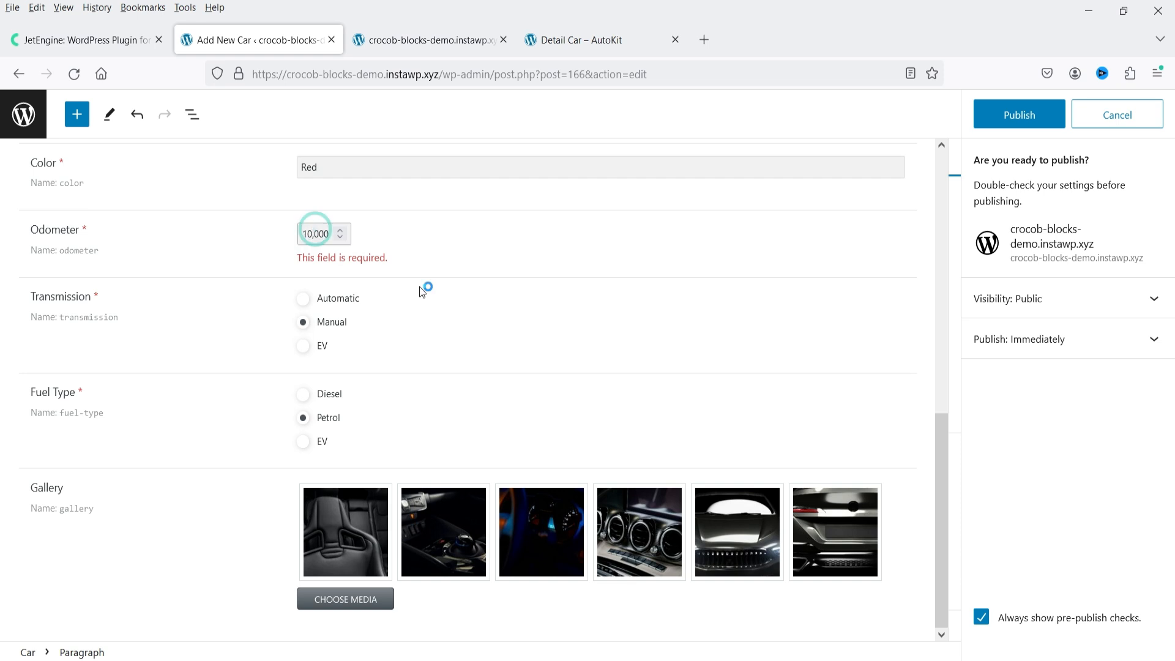
key(BackSpace)
click(490, 257)
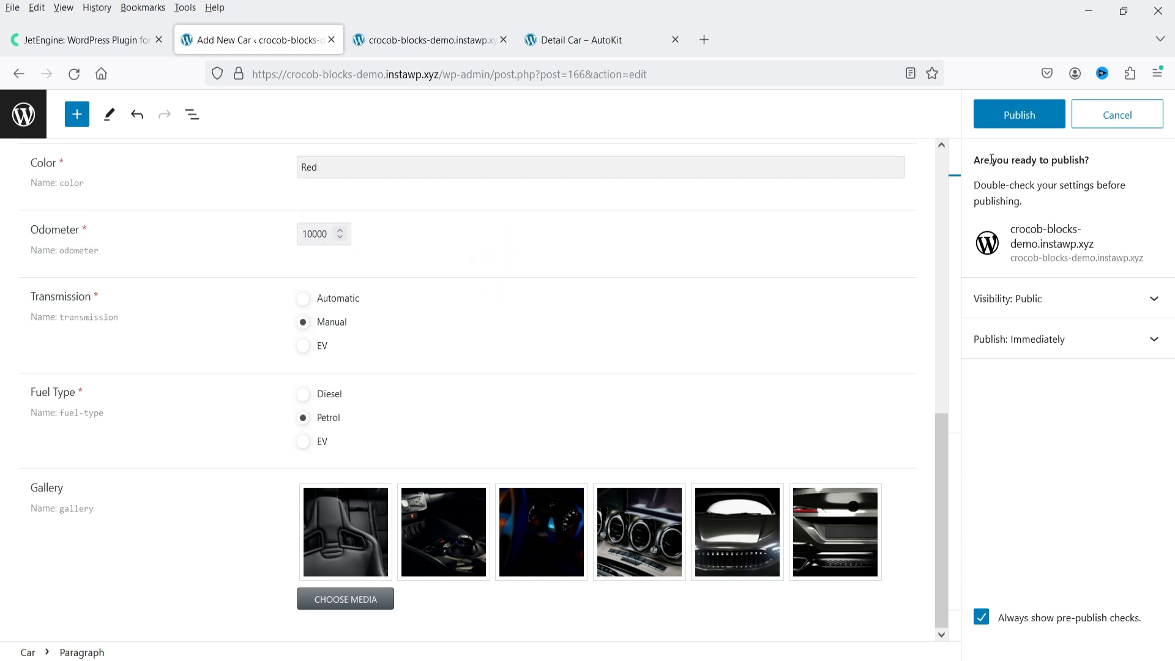
click(1009, 115)
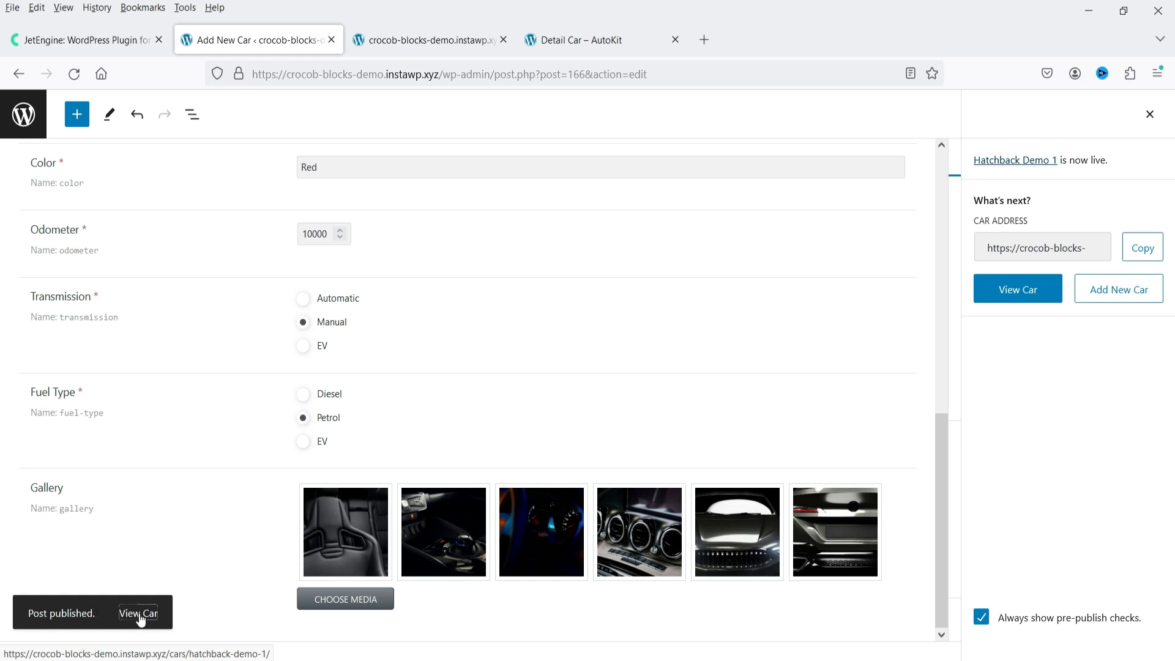
View the published Hatchback Demo 1 page in a new browser tab
right_click(139, 613)
click(217, 335)
click(401, 40)
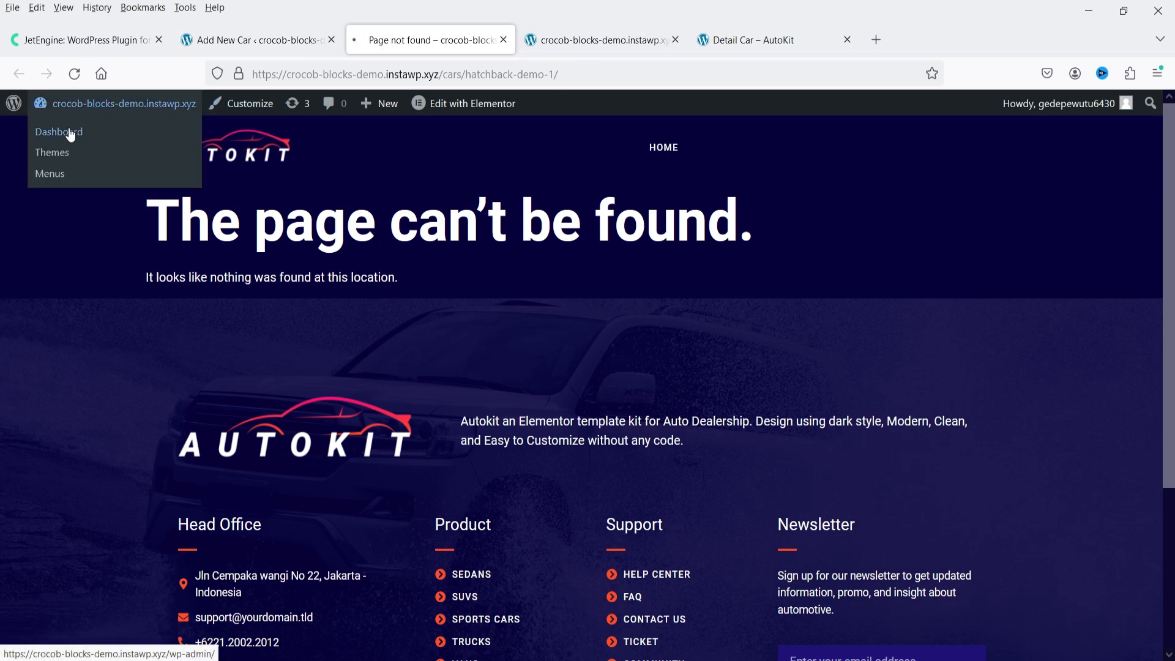
Re-save the site's Permalink Settings with the Post name structure to refresh the car URLs
click(70, 134)
scroll(704, 362, down, 5)
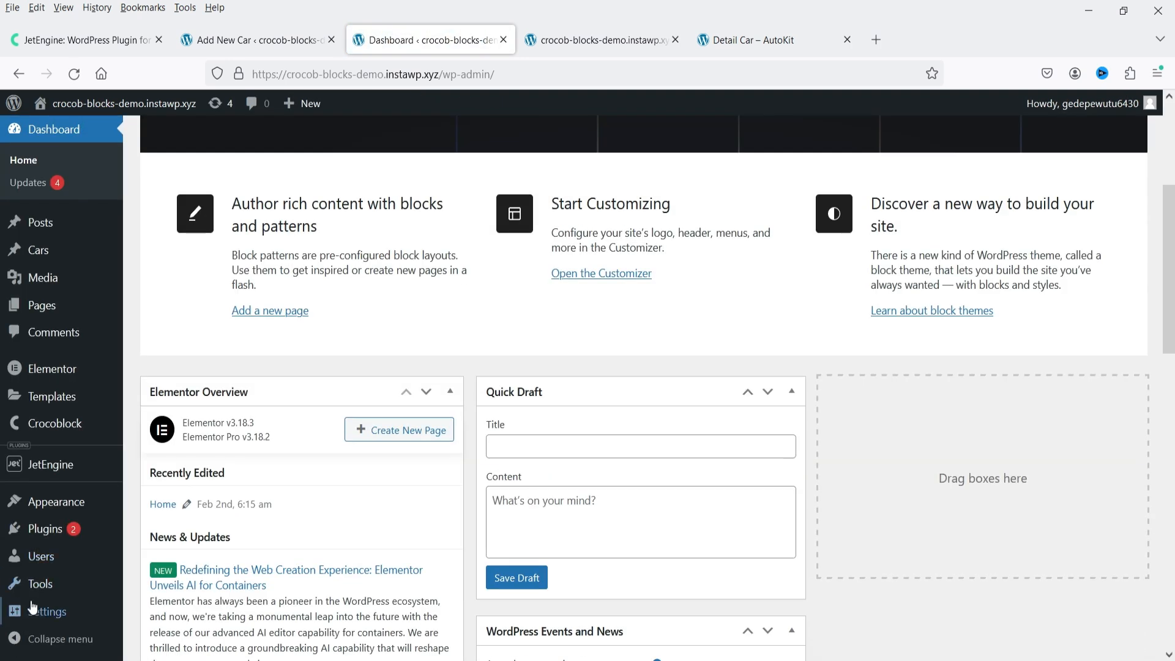
click(32, 608)
scroll(77, 522, down, 5)
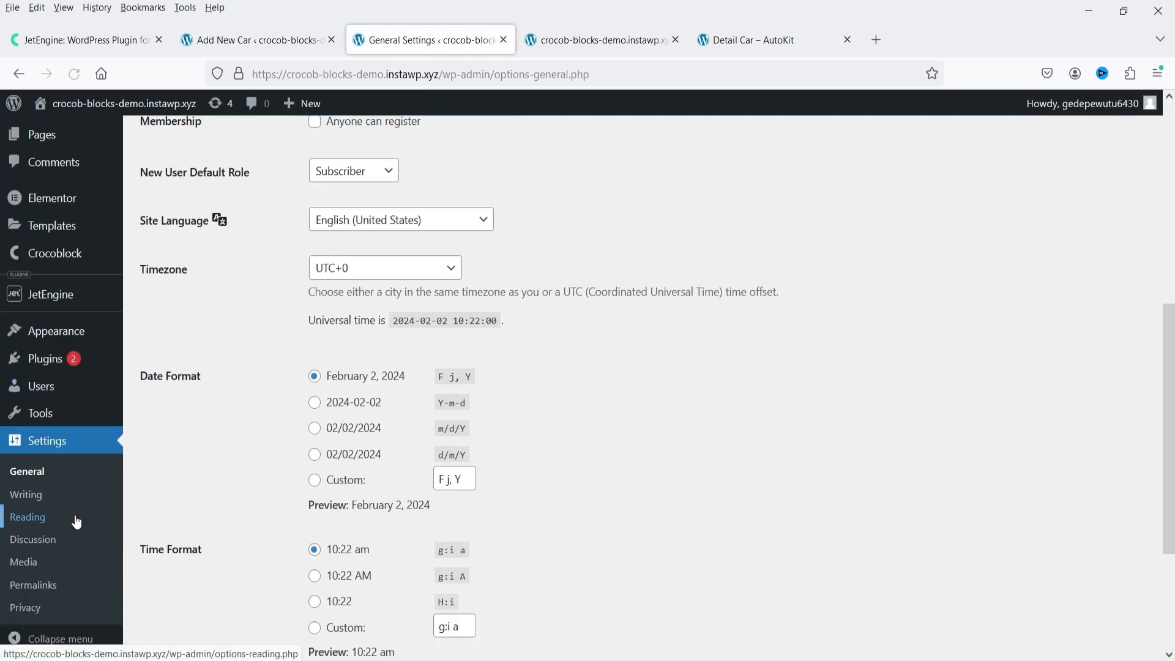
click(33, 585)
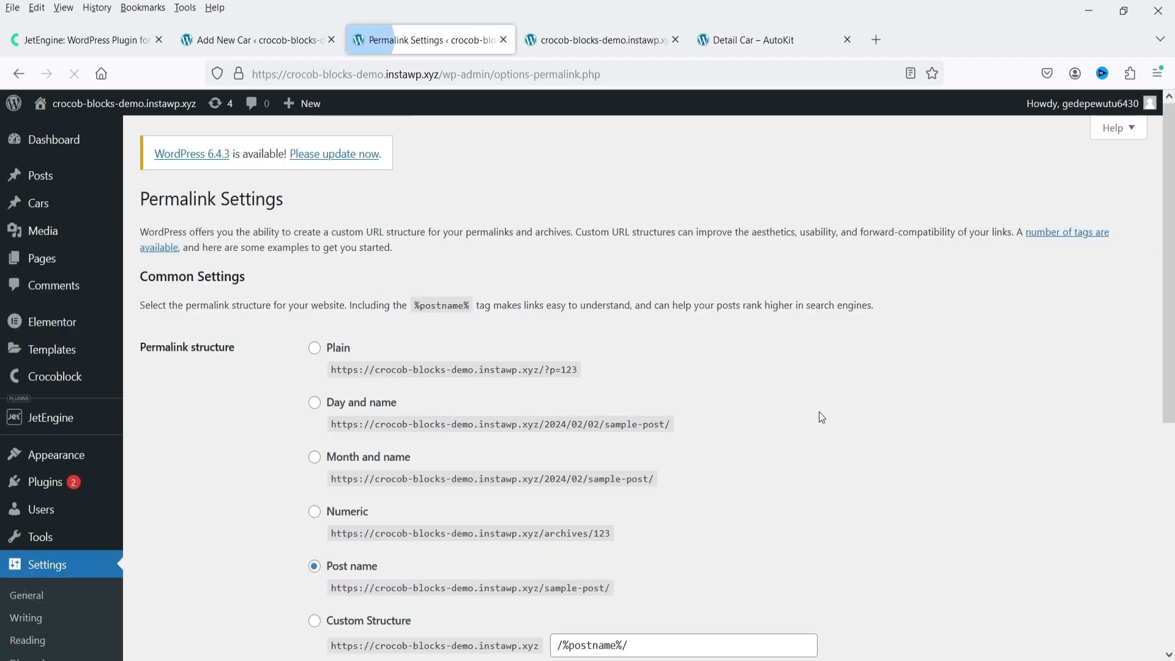
scroll(453, 428, down, 5)
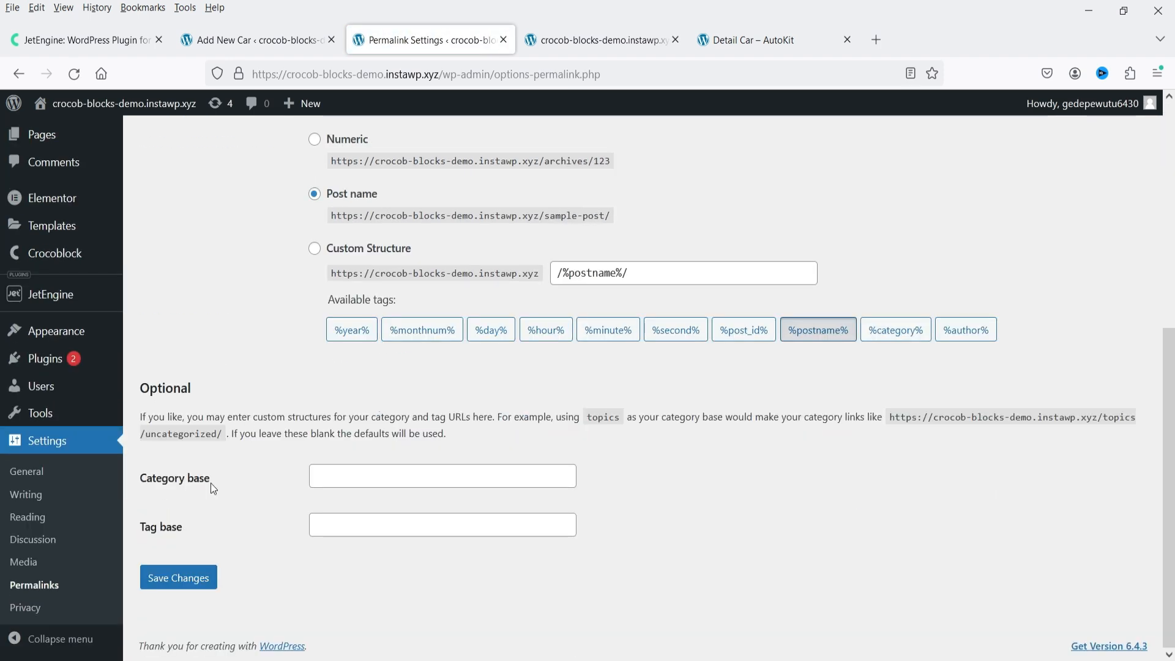
click(195, 583)
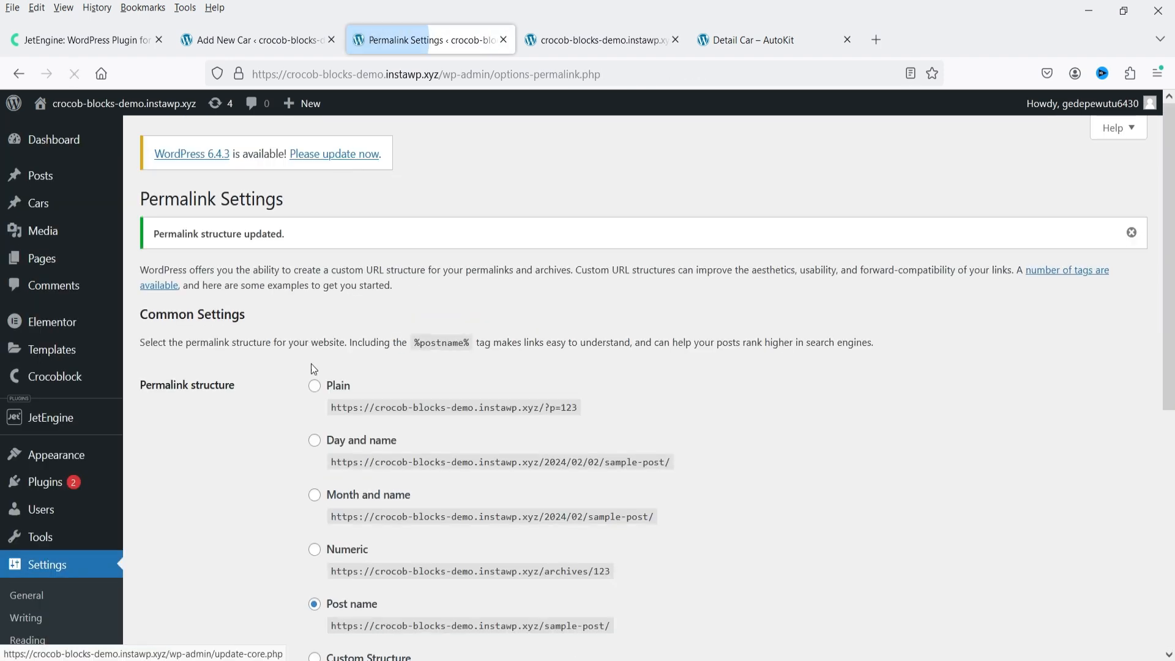
scroll(304, 428, down, 5)
View the live Hatchback Demo 1 page from the car editor and examine its title, description and remaining content
click(245, 39)
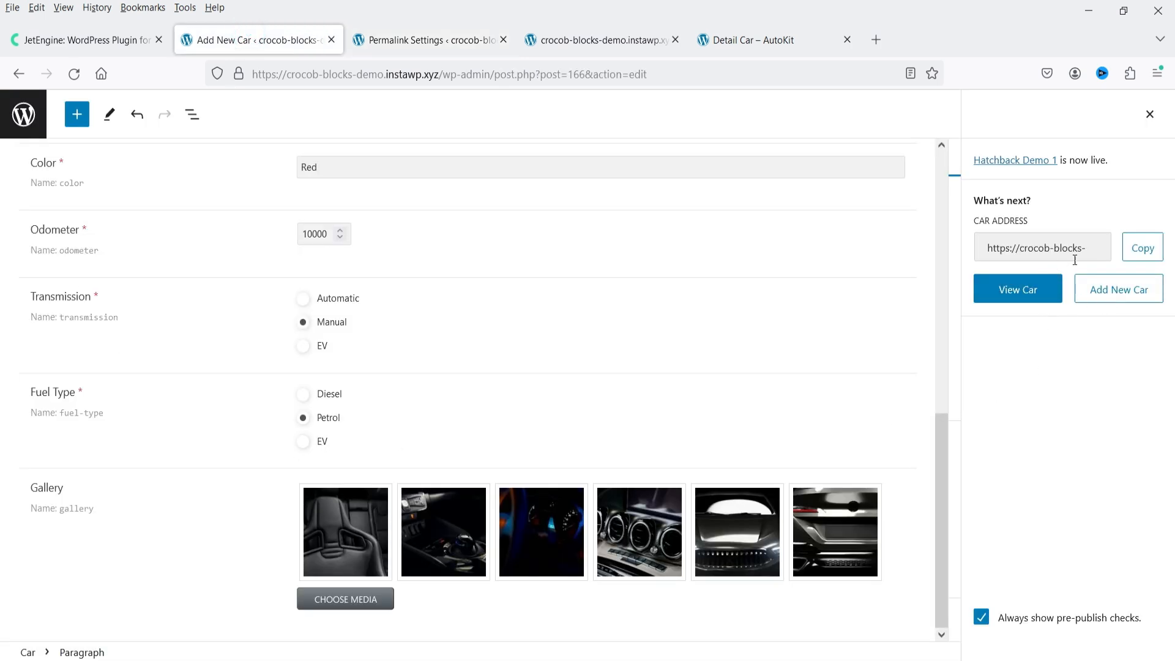
click(1020, 294)
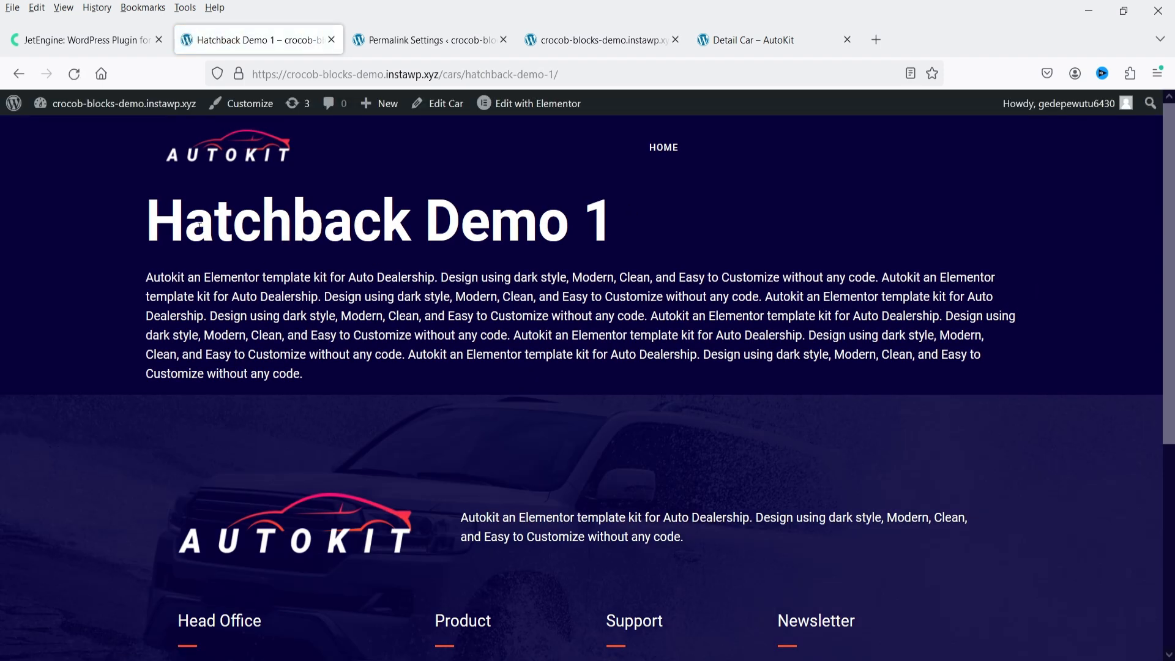
drag(154, 211, 651, 224)
click(182, 289)
drag(144, 283, 374, 383)
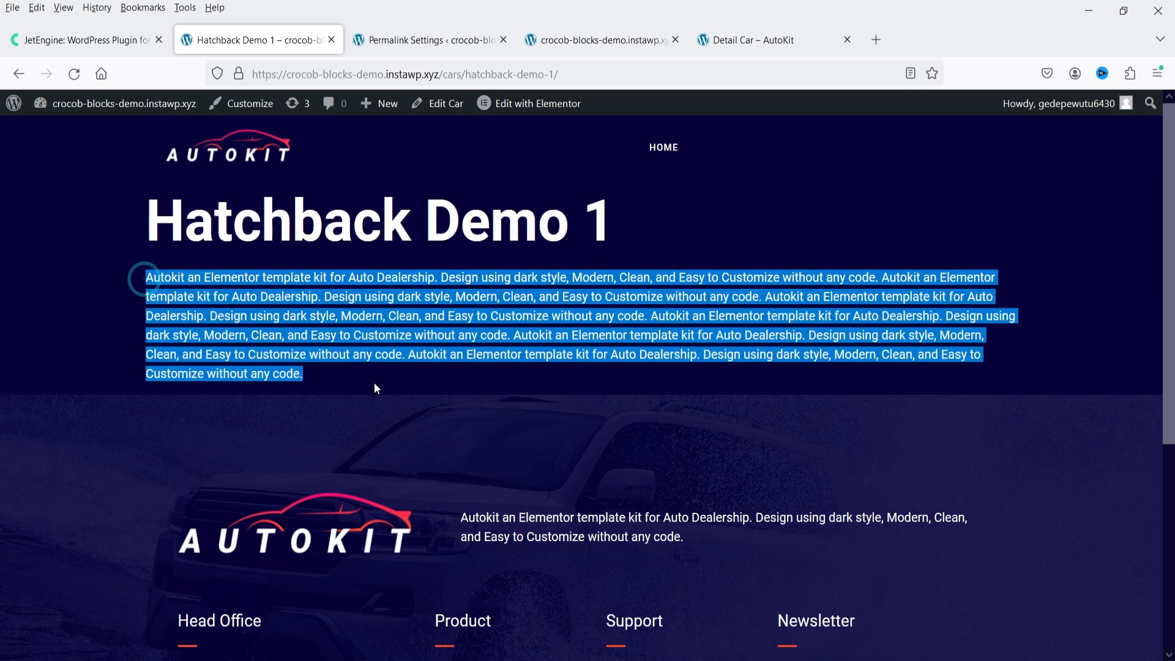
click(373, 383)
scroll(530, 331, down, 4)
scroll(529, 331, up, 4)
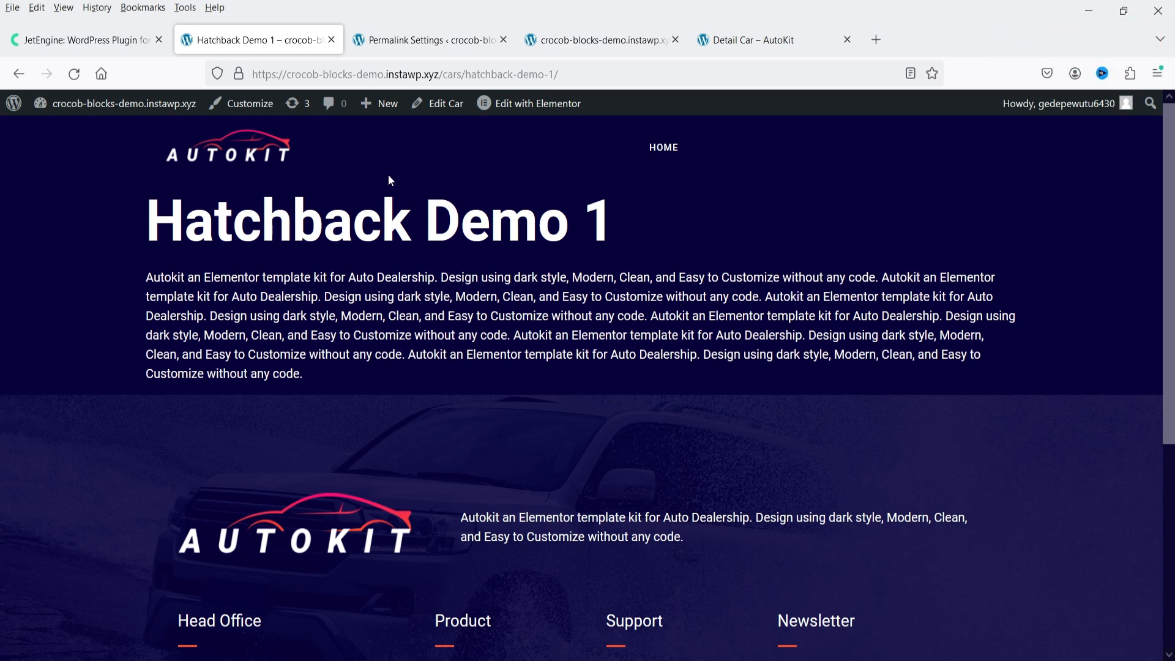
Move the Elementor Single Post #153 template to the trash from the Theme Builder's Single Post parts
click(445, 48)
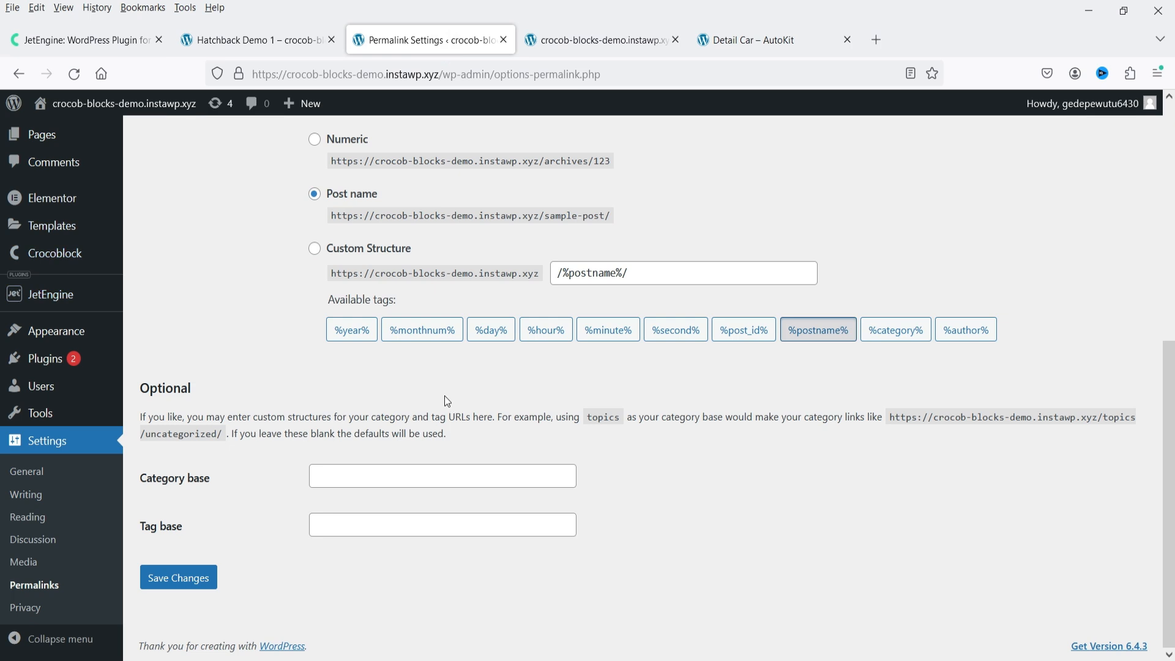
mouse_move(54, 227)
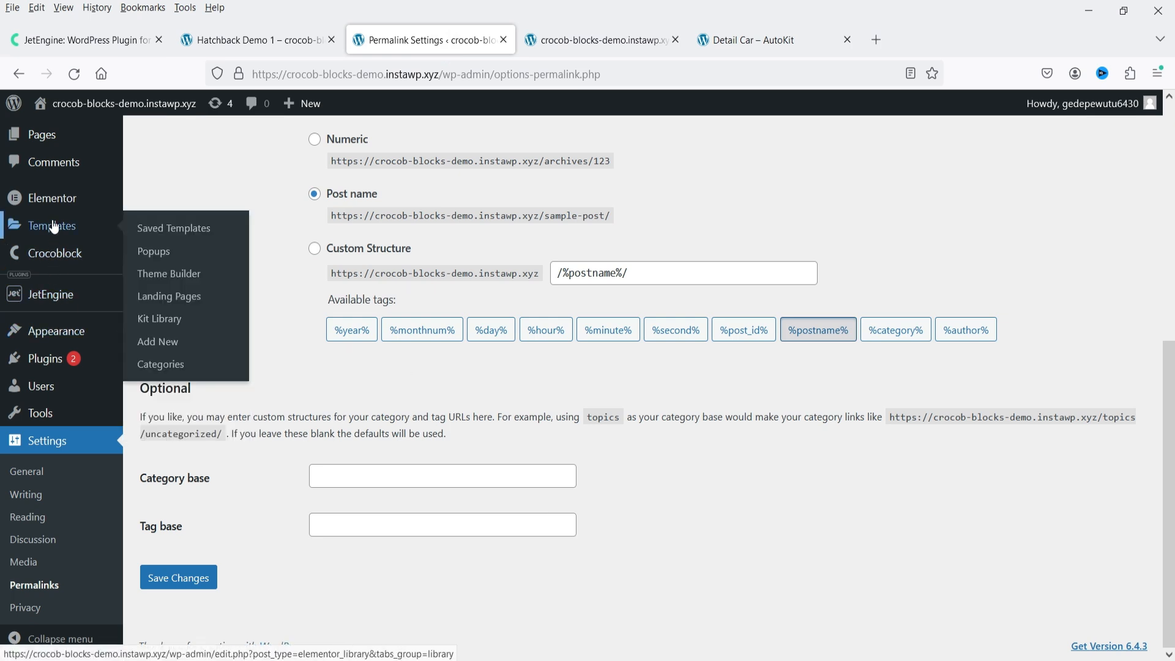
click(178, 274)
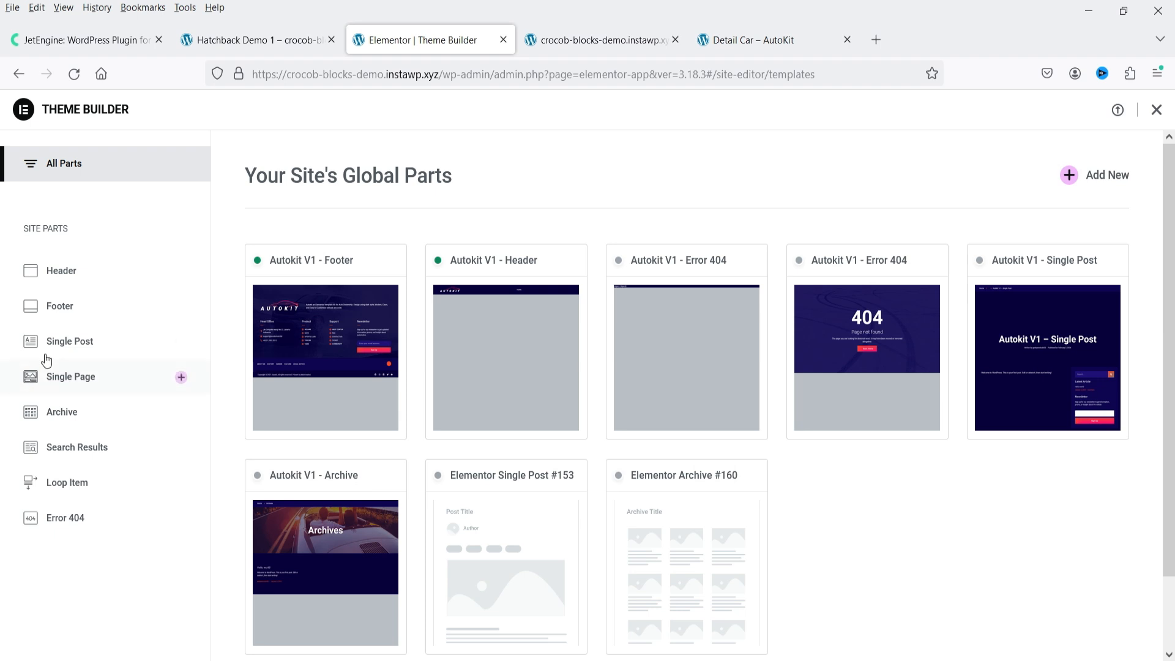
click(61, 341)
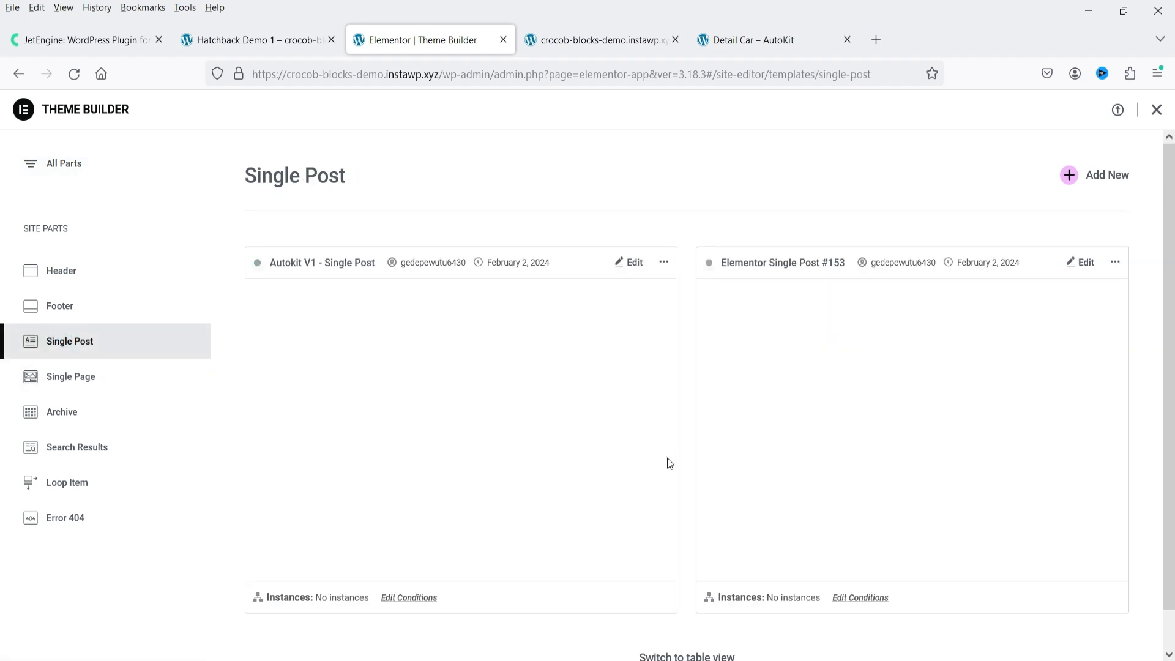
click(1115, 262)
click(1105, 335)
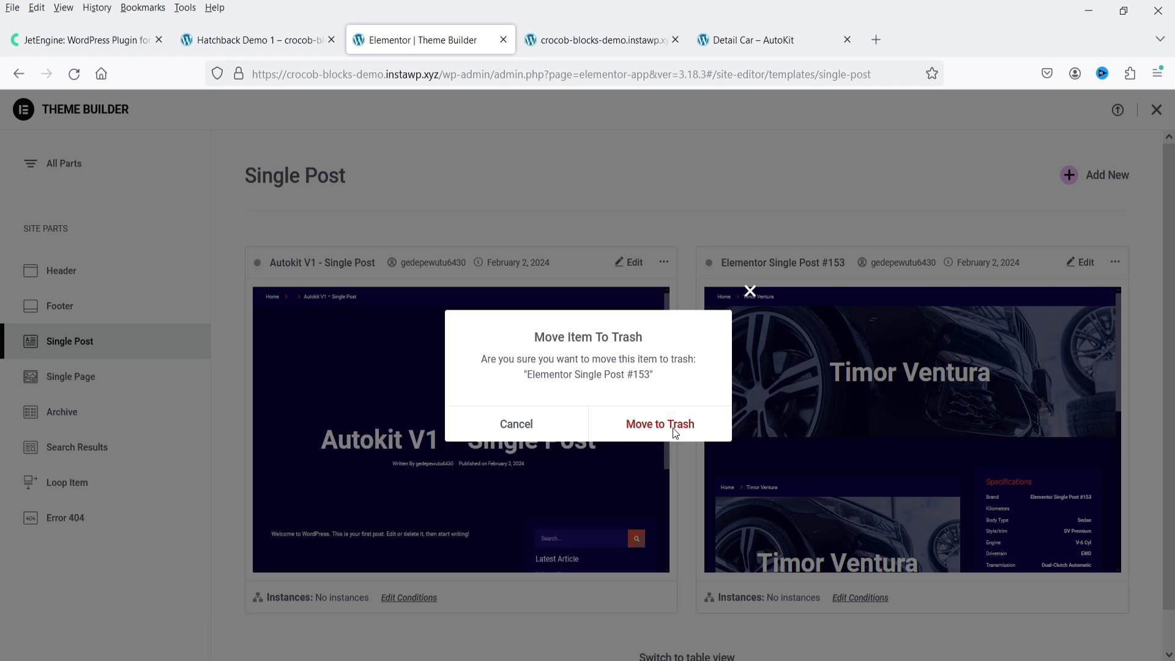
click(672, 428)
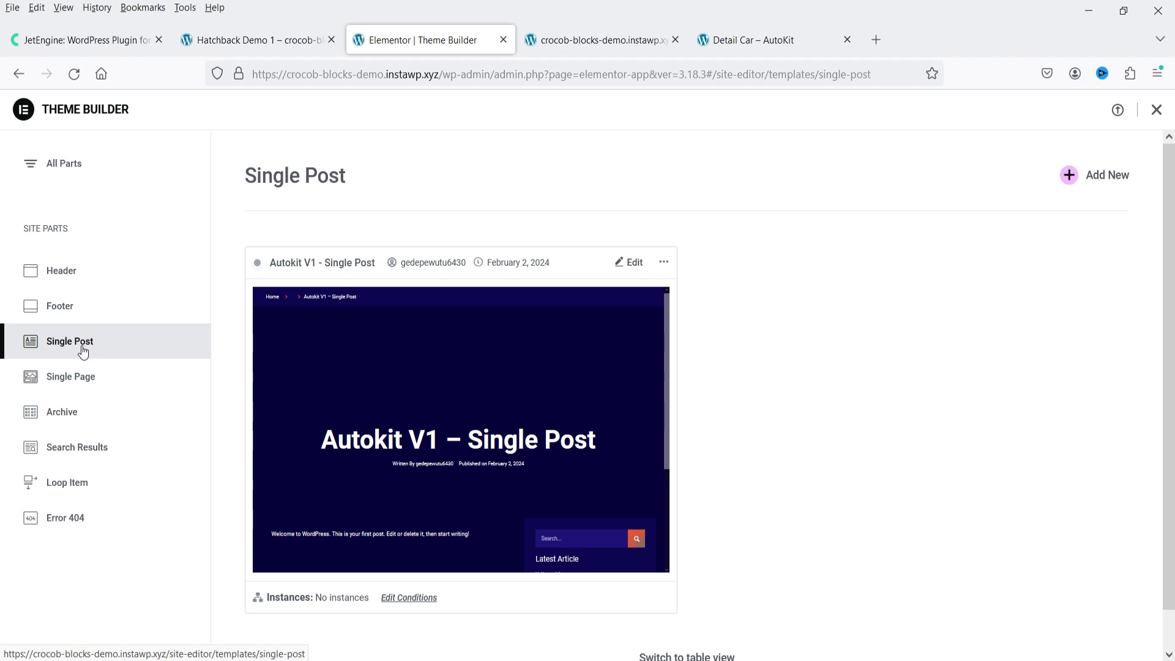
Create a new Single Post template in a new browser tab without a library design and add a one-column section
right_click(1096, 178)
click(1083, 191)
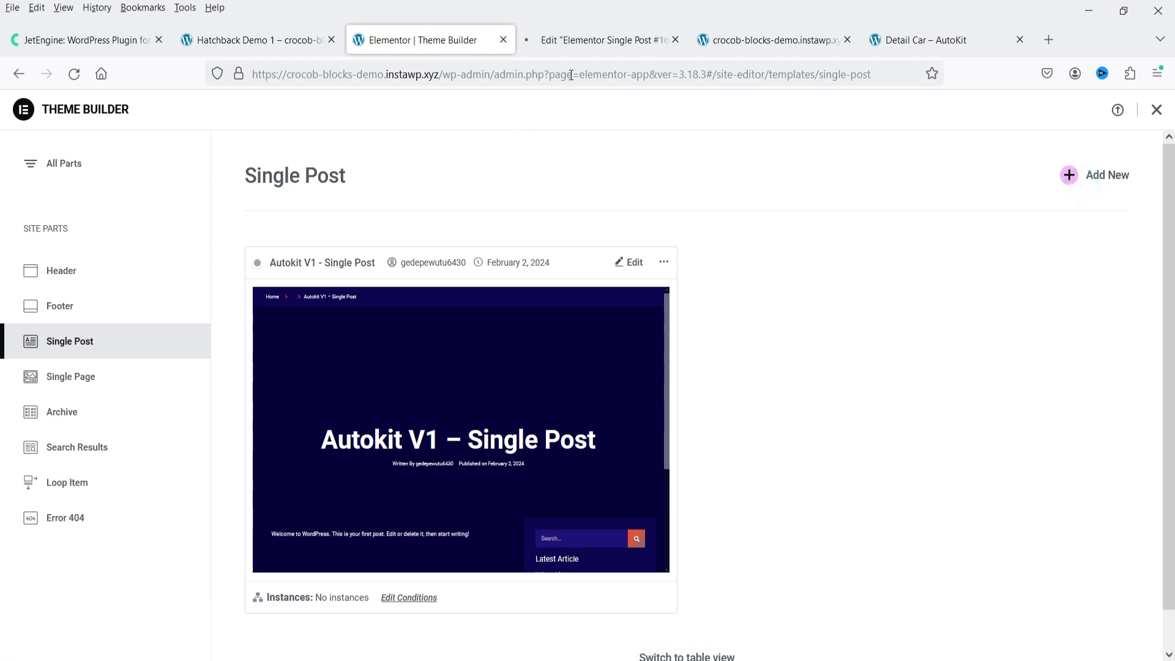
click(534, 40)
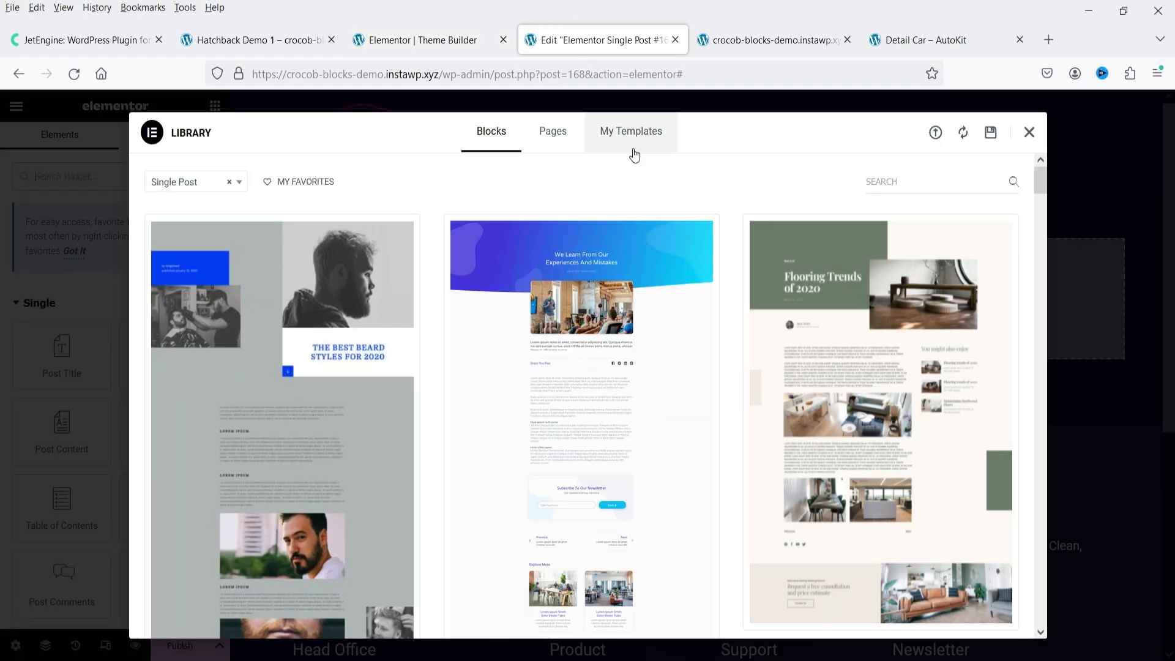
click(1026, 132)
click(679, 287)
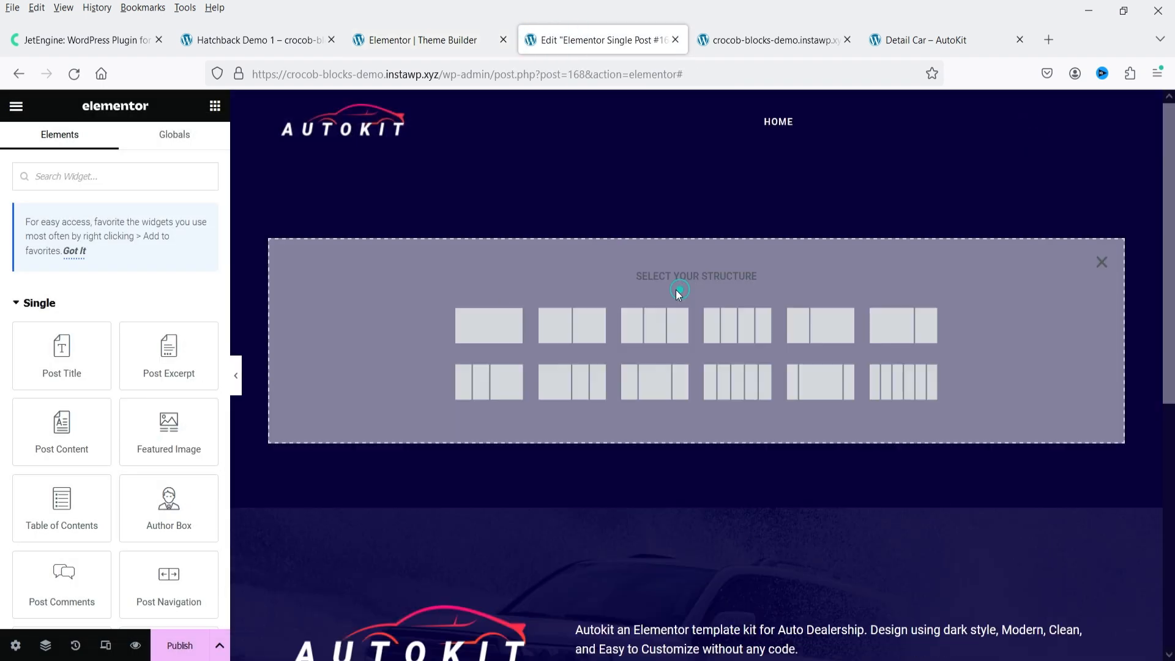
click(494, 332)
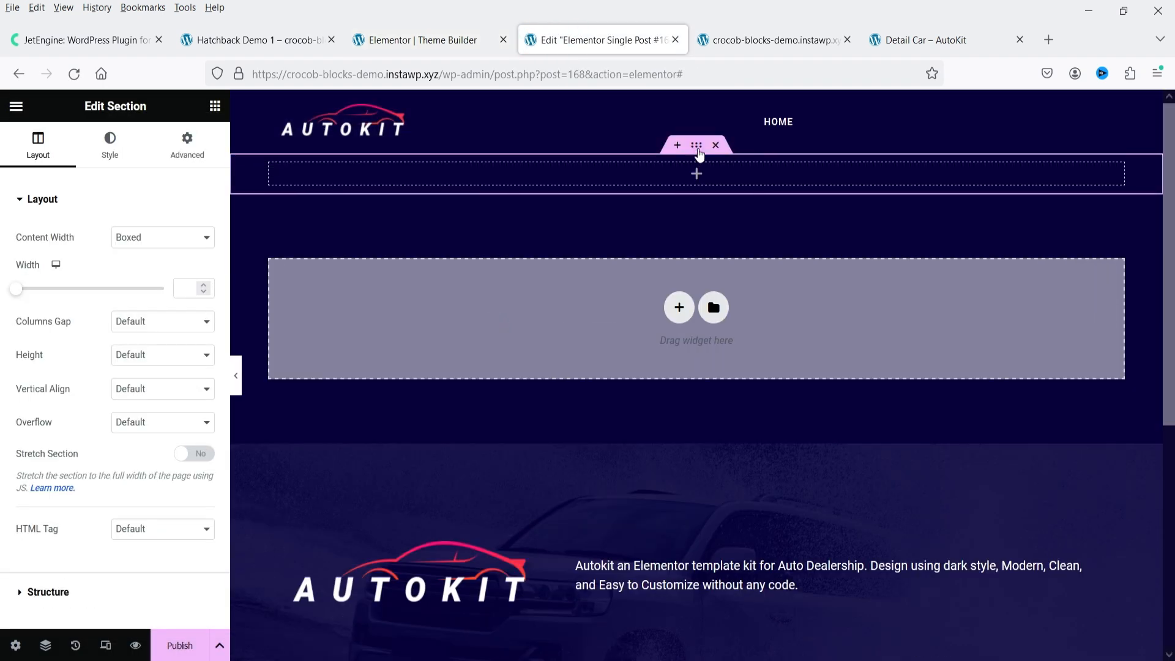
Unlink the section's padding values and set the top and bottom padding to 60 px
click(190, 142)
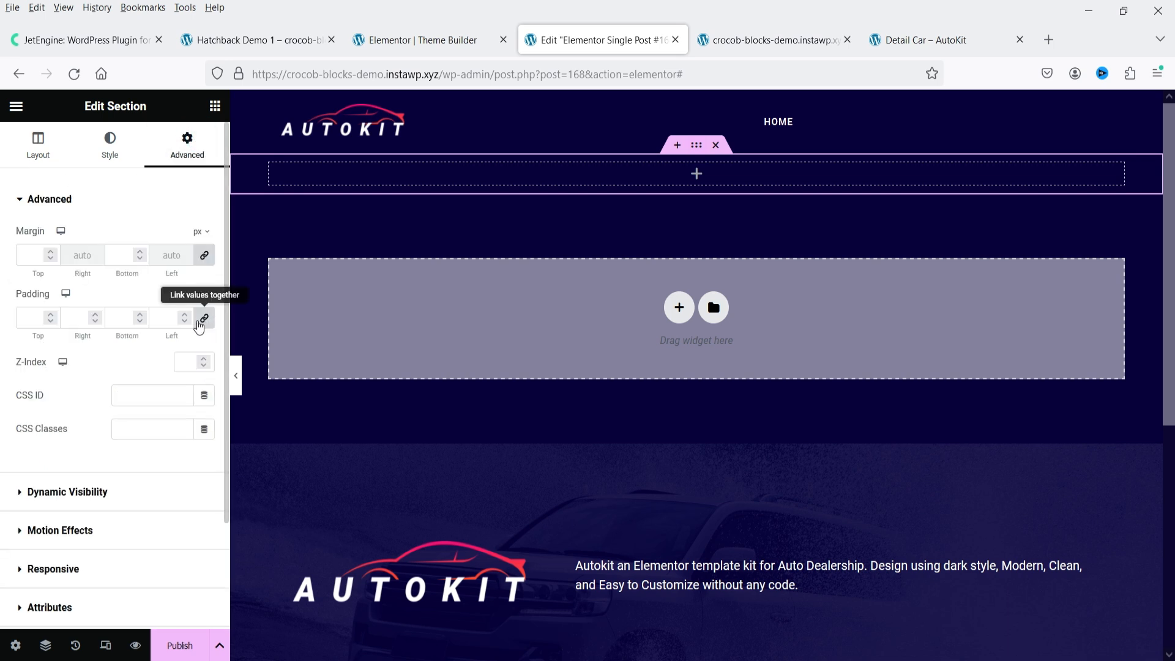
click(204, 318)
click(29, 319)
text(60)
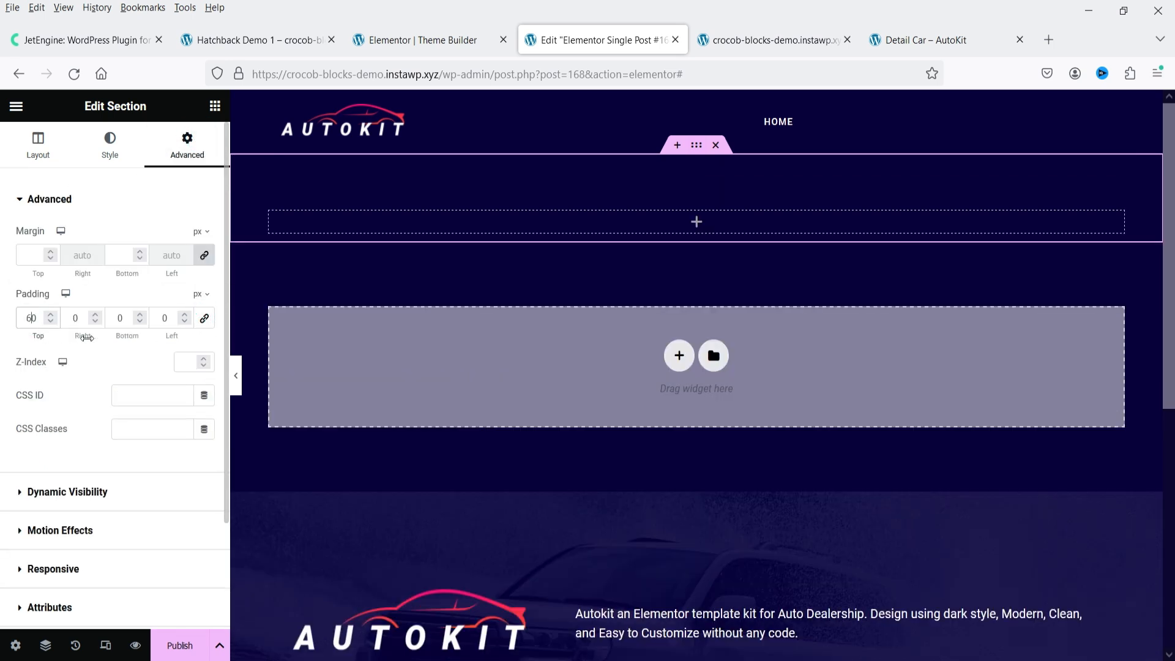
click(121, 319)
text(6)
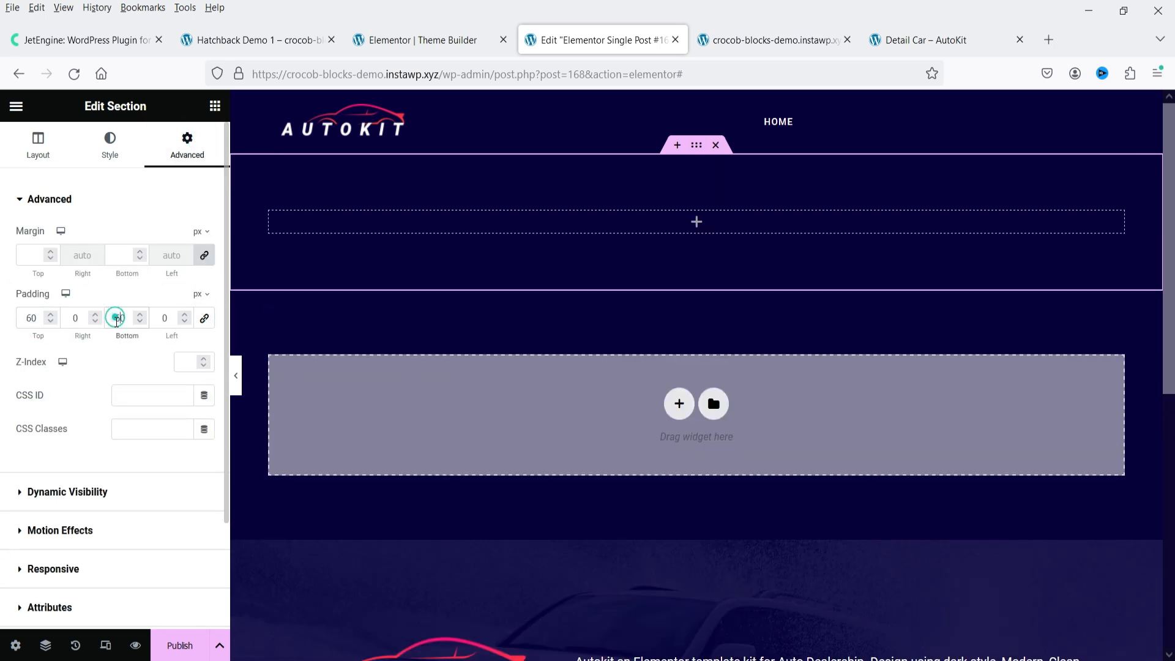
Give the section a classic background image using the JetEngine Custom Image dynamic tag with the Post thumbnail field
click(111, 150)
click(142, 270)
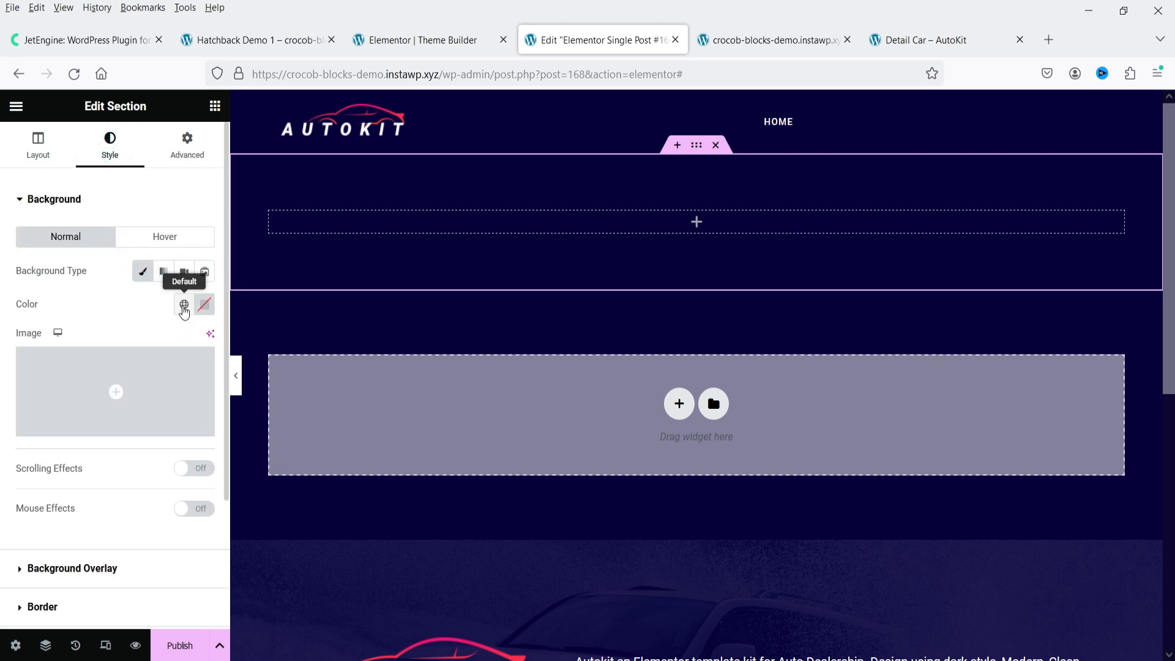
click(111, 375)
click(1133, 134)
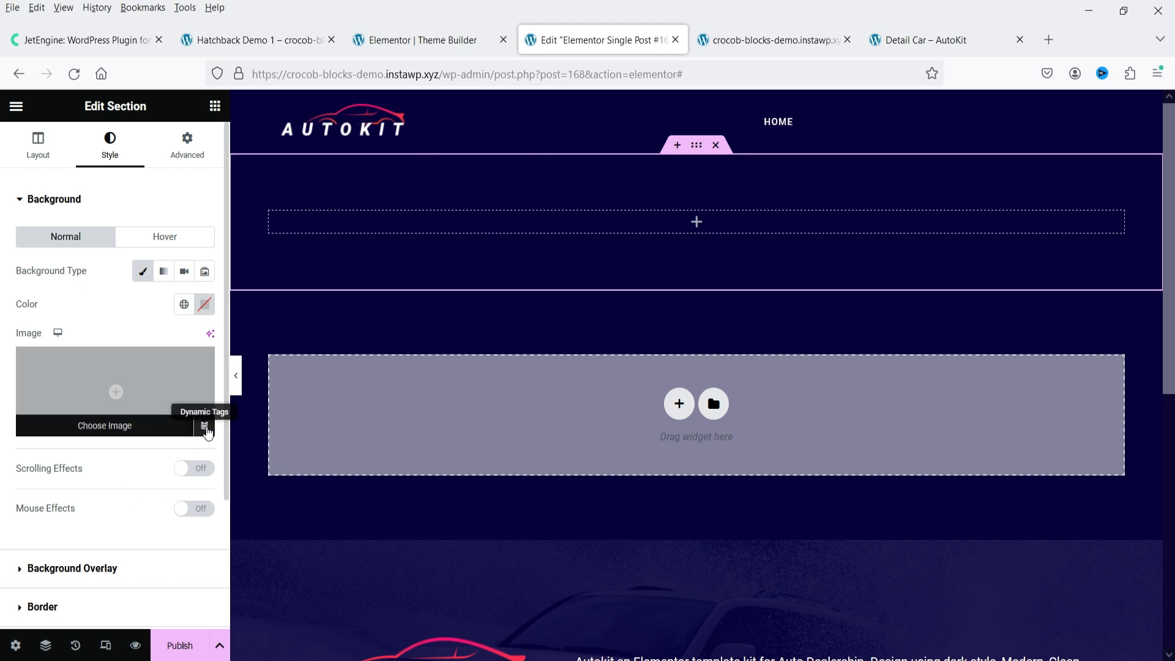
click(206, 427)
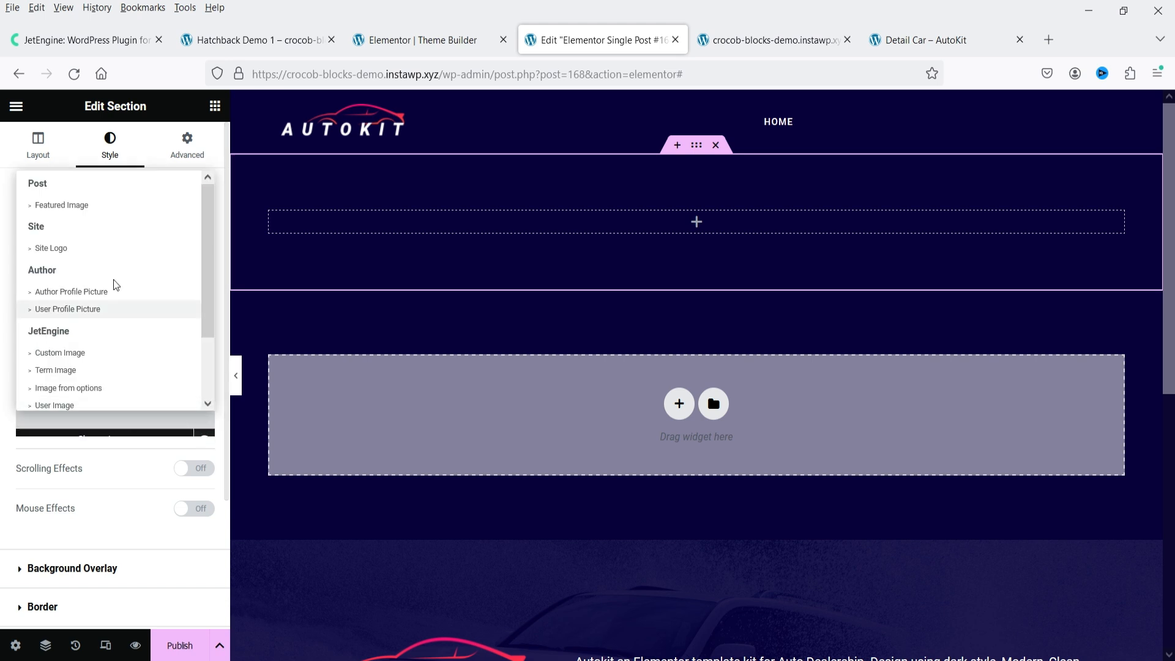
scroll(117, 295, down, 2)
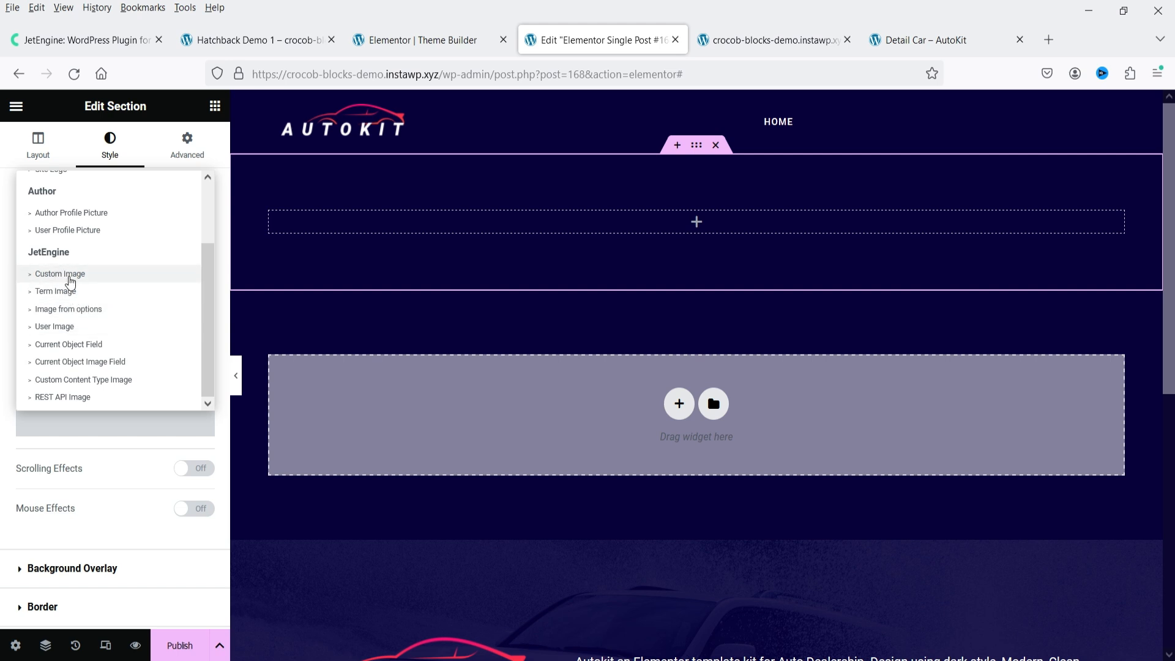
click(70, 282)
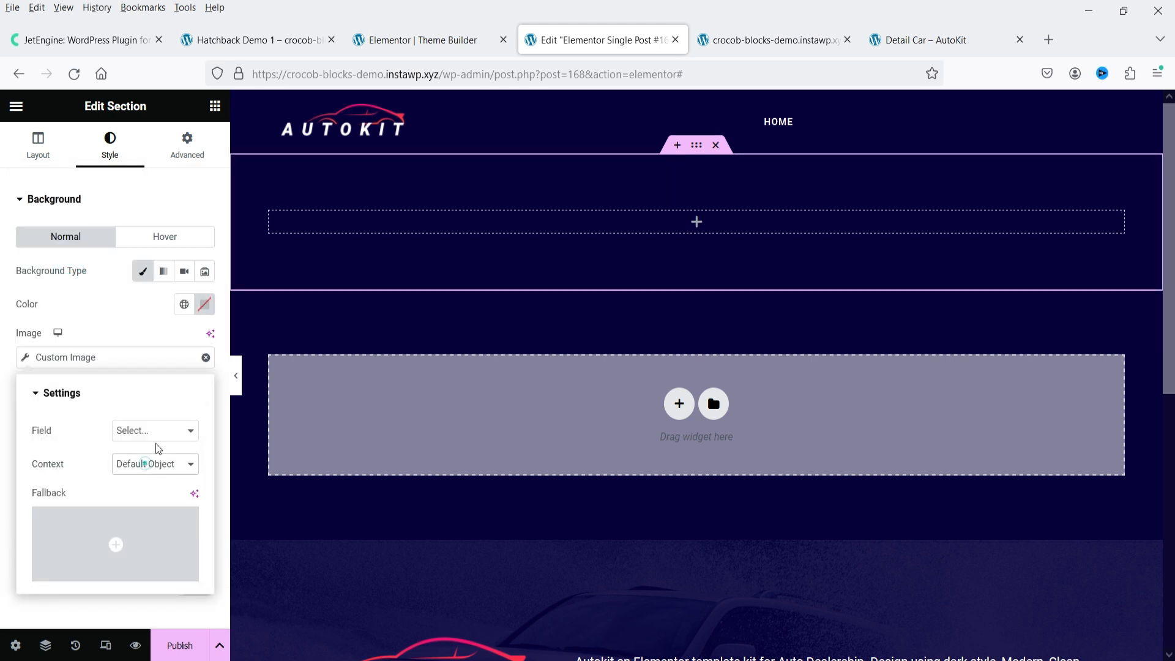
click(157, 432)
click(178, 473)
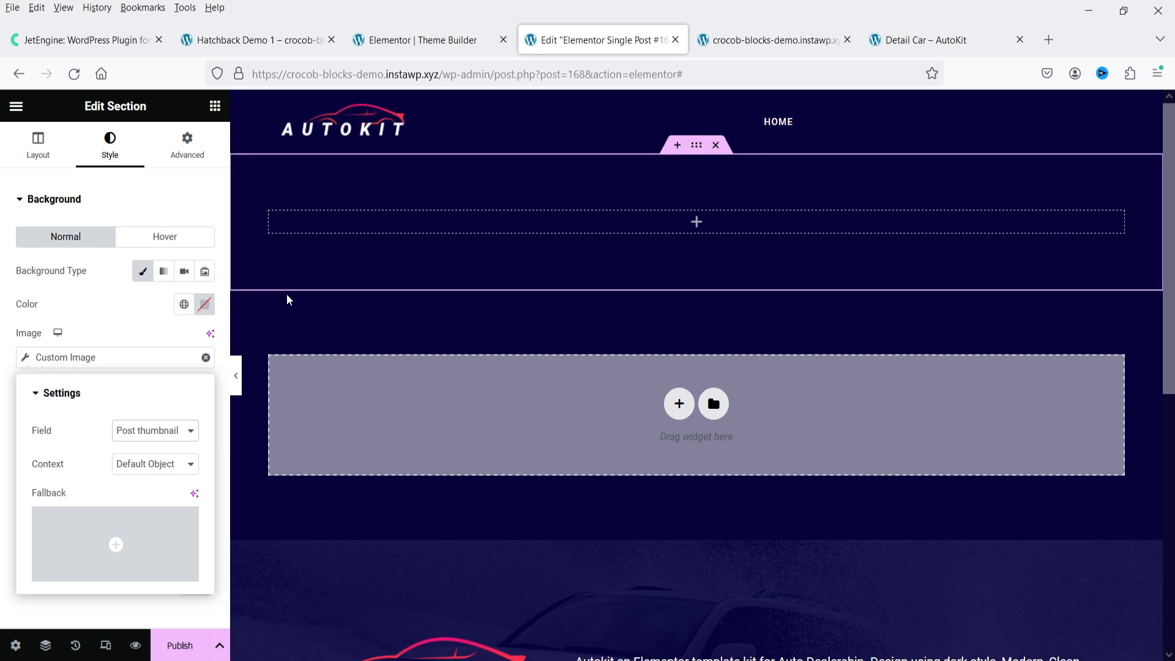
click(138, 314)
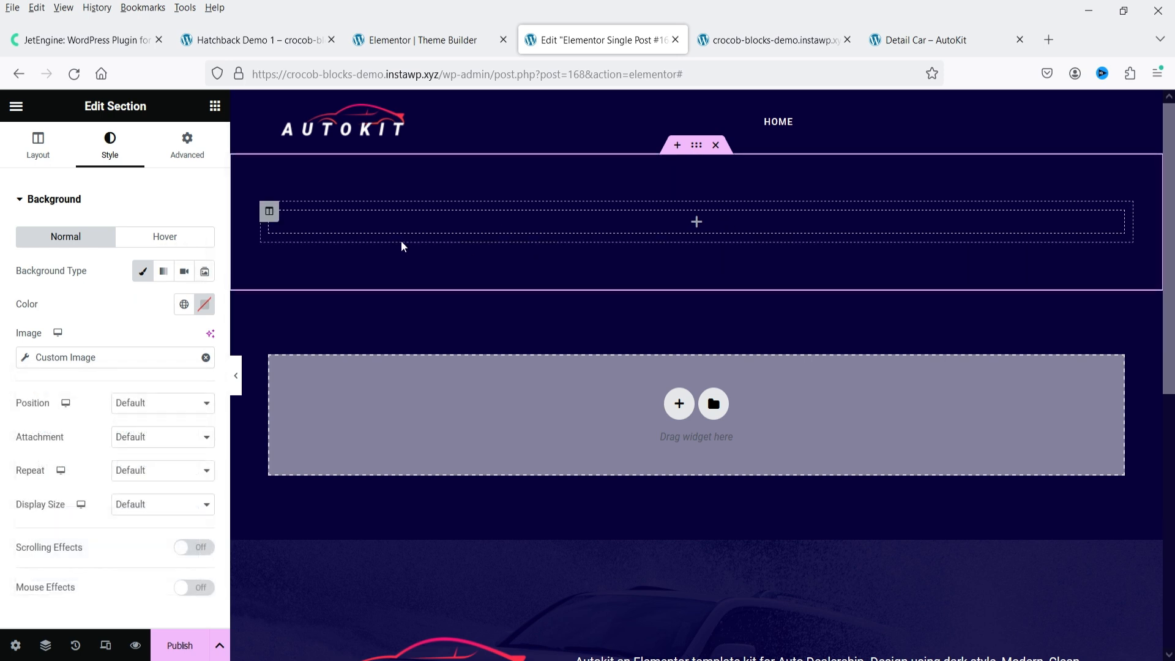
Set the template to preview dynamic content as Car and apply the preview
click(15, 647)
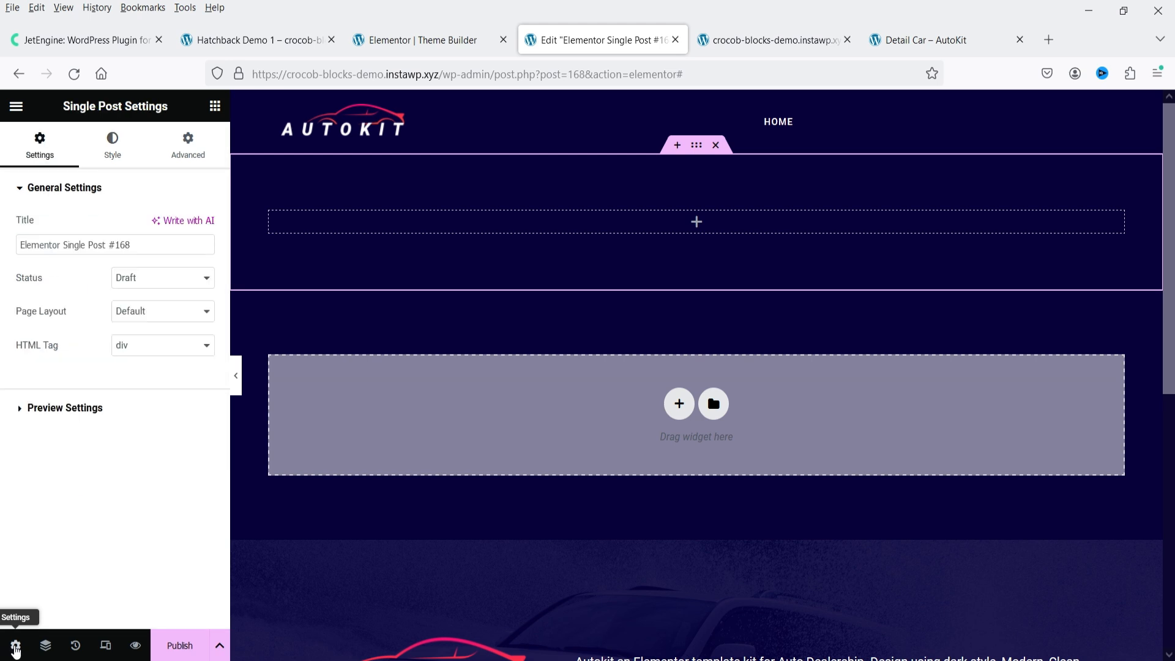
click(96, 409)
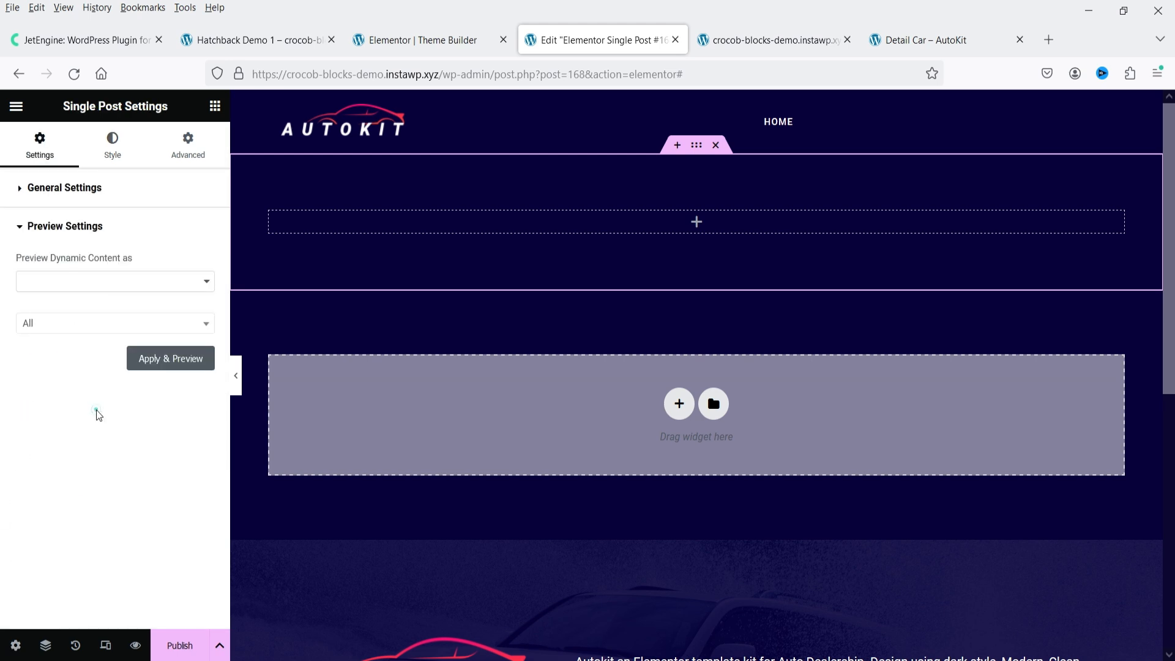
click(74, 291)
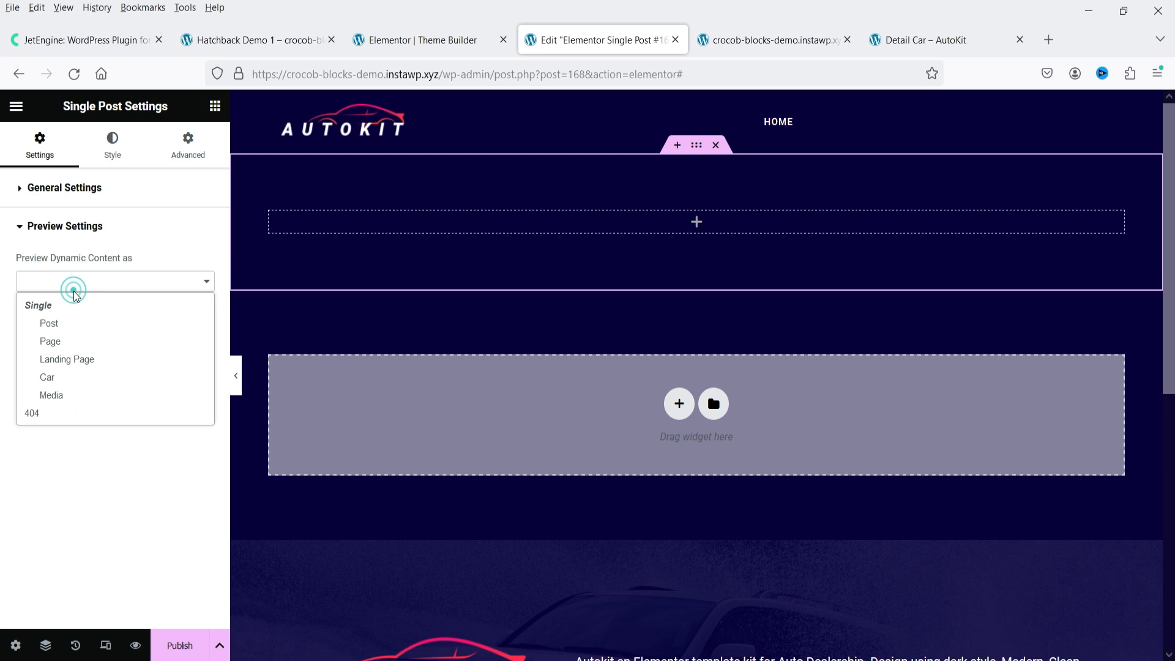
click(94, 378)
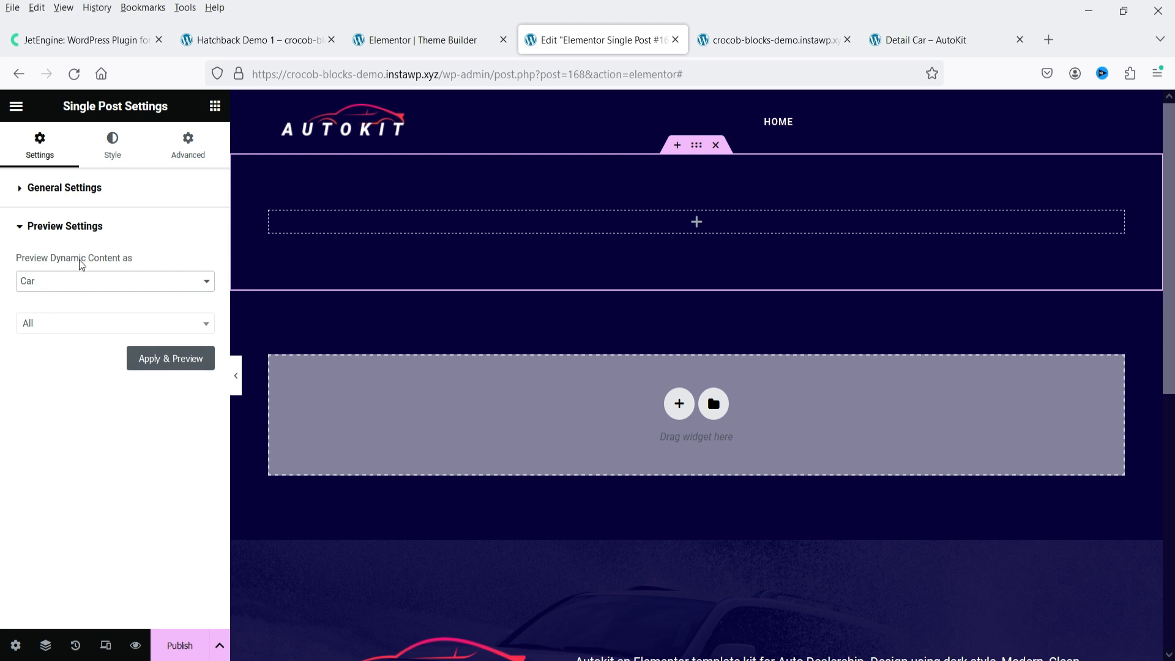
click(173, 365)
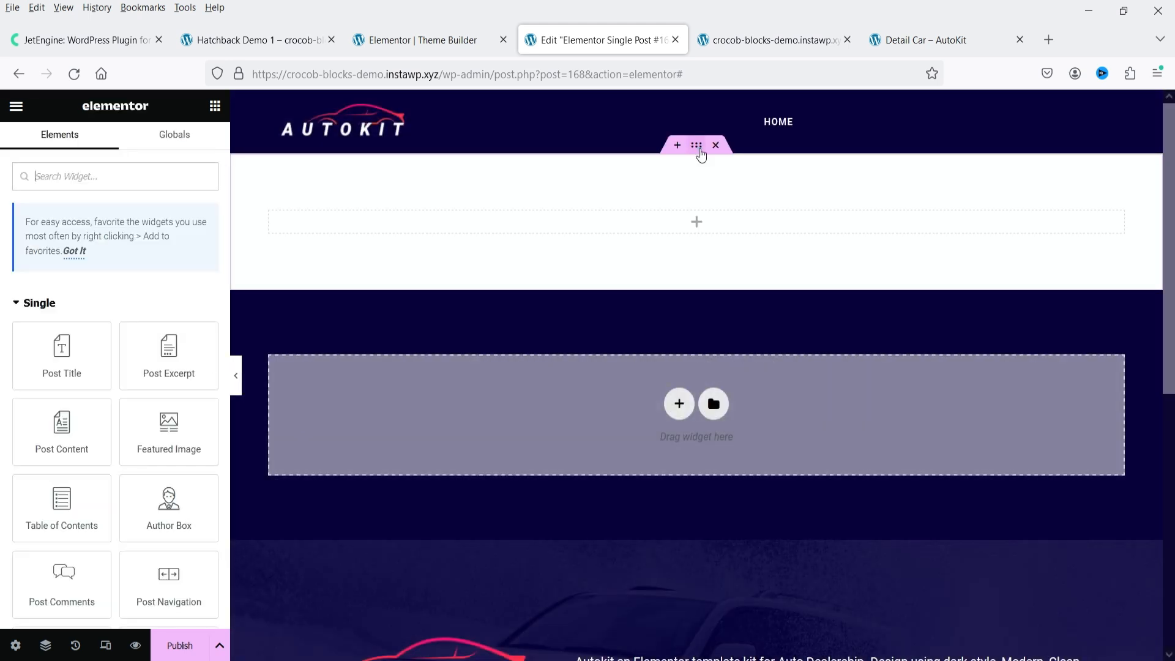
Set the section's background image to Center Center position, Scroll attachment, No-repeat and Cover display size
click(698, 147)
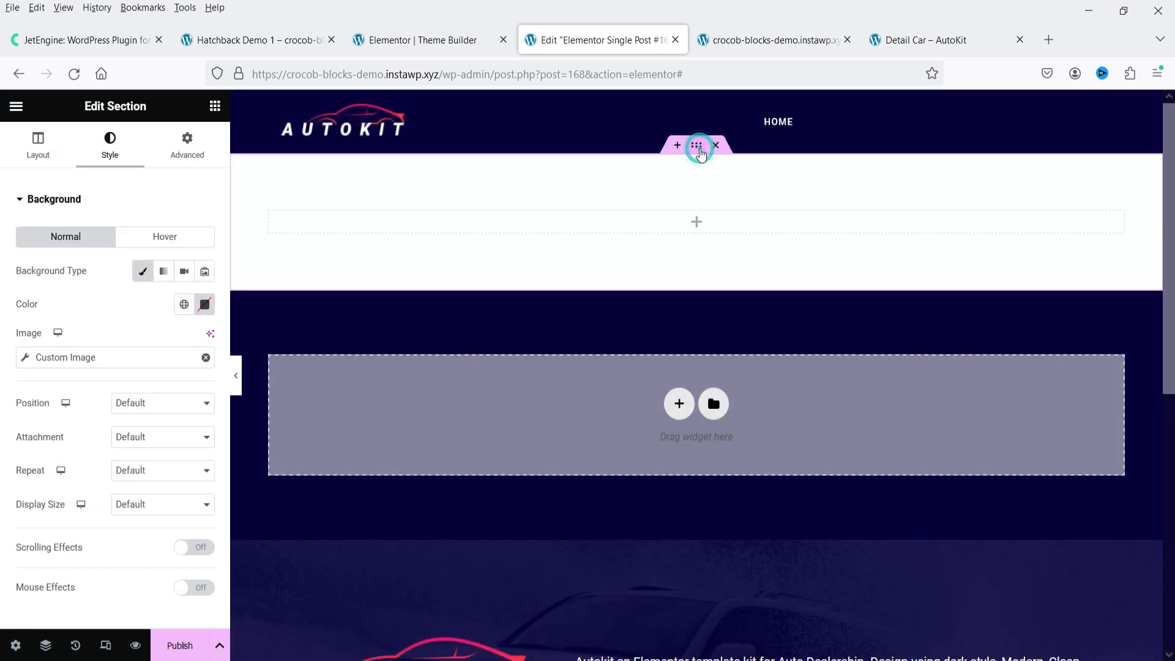
click(129, 330)
click(152, 404)
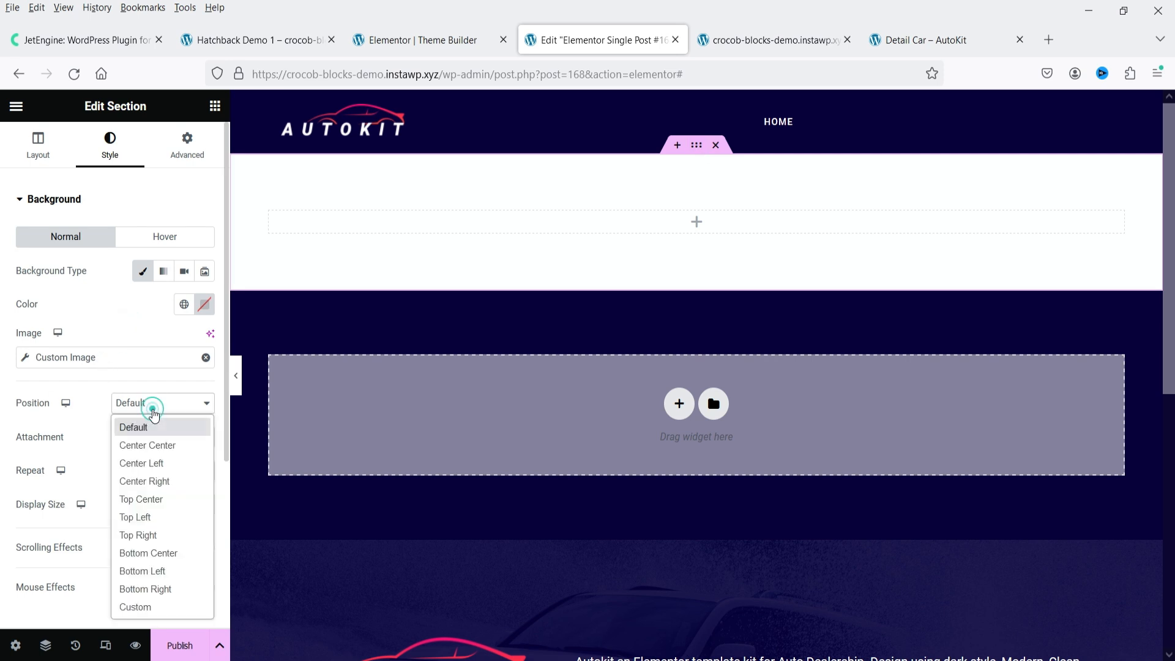
click(156, 447)
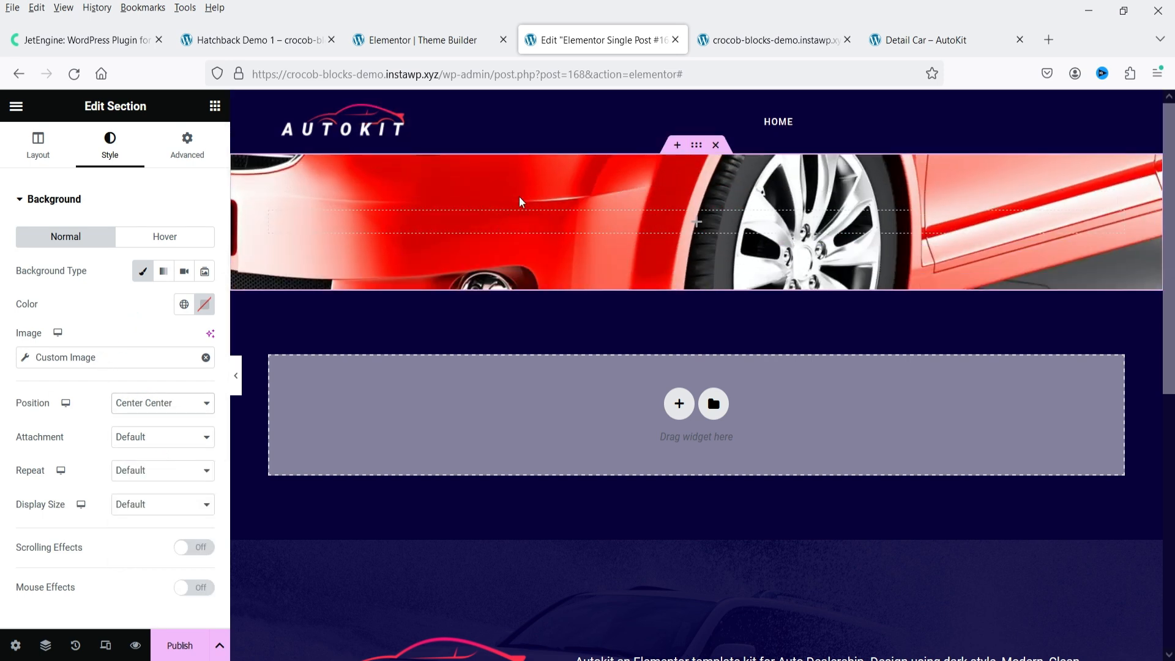
click(181, 438)
click(168, 467)
click(168, 470)
click(142, 513)
click(151, 563)
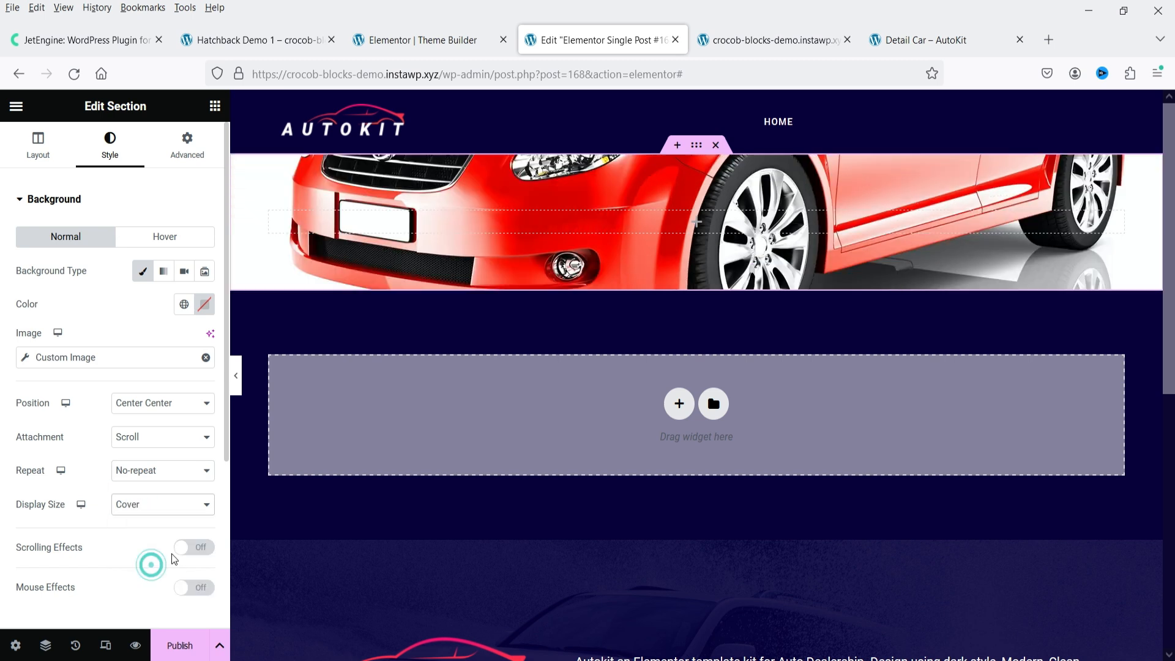
Add a classic background overlay to the section in the dark navy global color with 0.62 opacity
scroll(49, 521, down, 5)
click(72, 400)
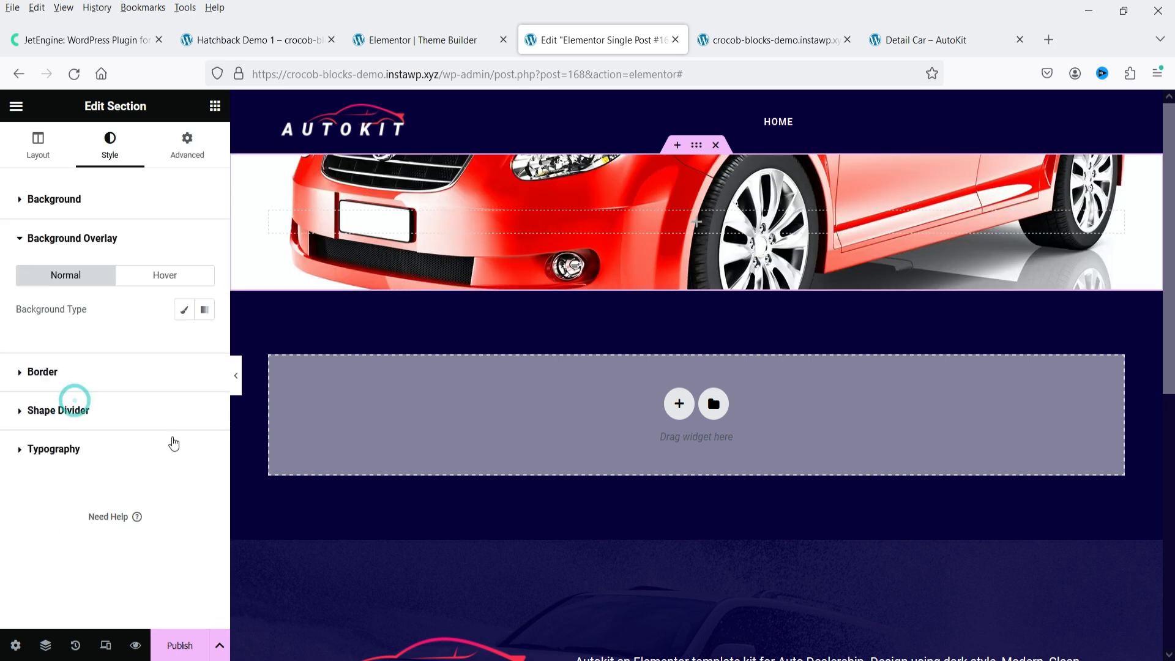
click(184, 311)
click(184, 342)
click(73, 446)
drag(90, 517, 112, 519)
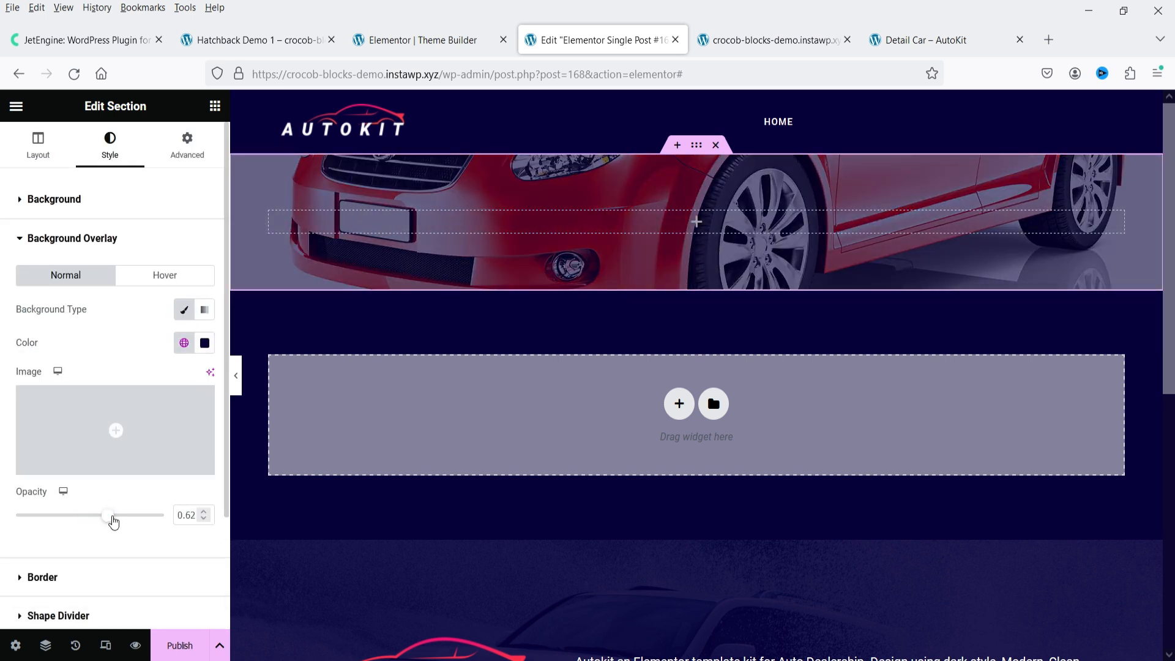
Set the section's top and bottom padding to 100 px
click(188, 146)
drag(30, 319, 3, 326)
text(10)
drag(120, 318, 101, 322)
text(10)
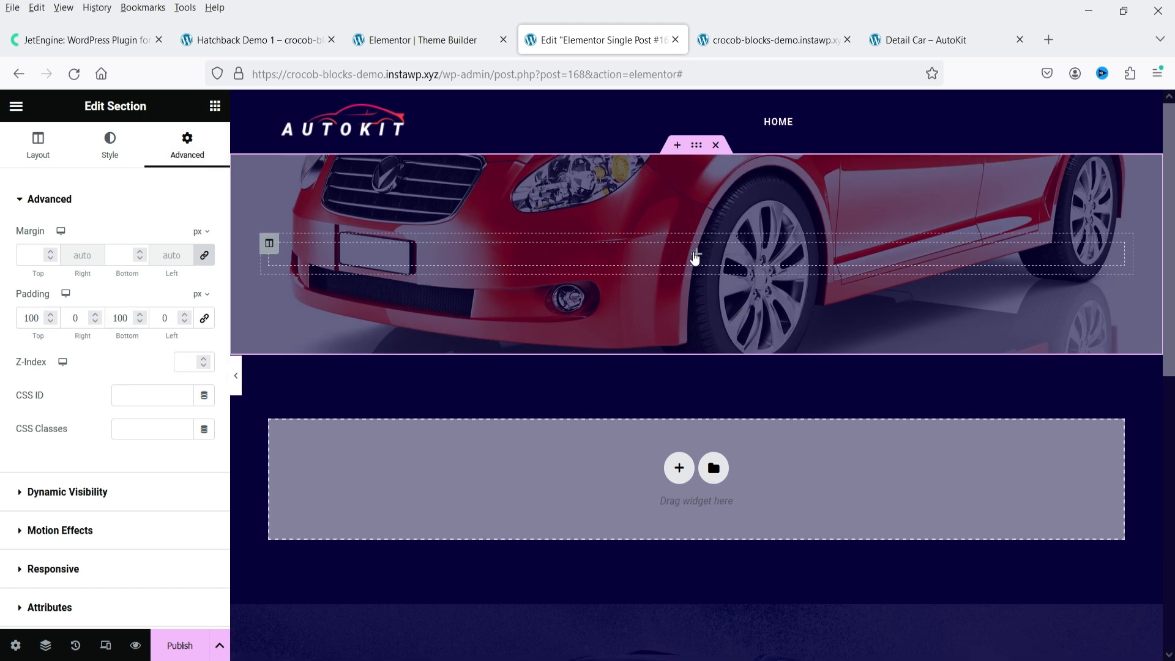
Place a Post Title widget inside the section's column and center its alignment
click(696, 258)
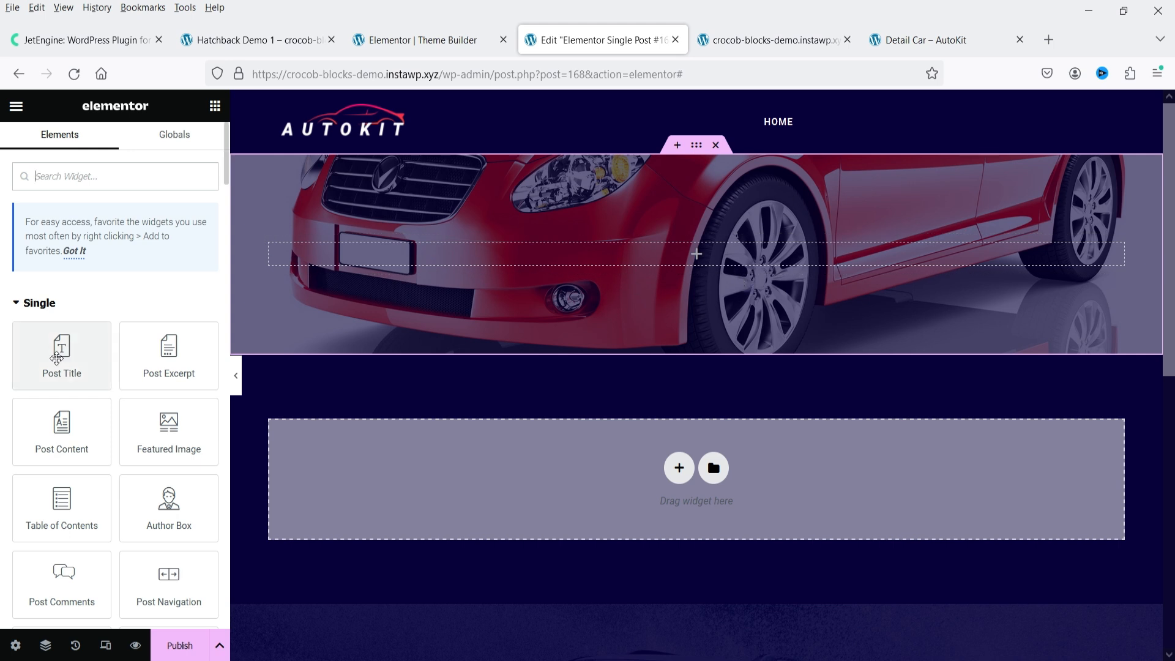
mouse_move(61, 355)
mouse_down()
mouse_move(294, 340)
mouse_move(608, 265)
mouse_up()
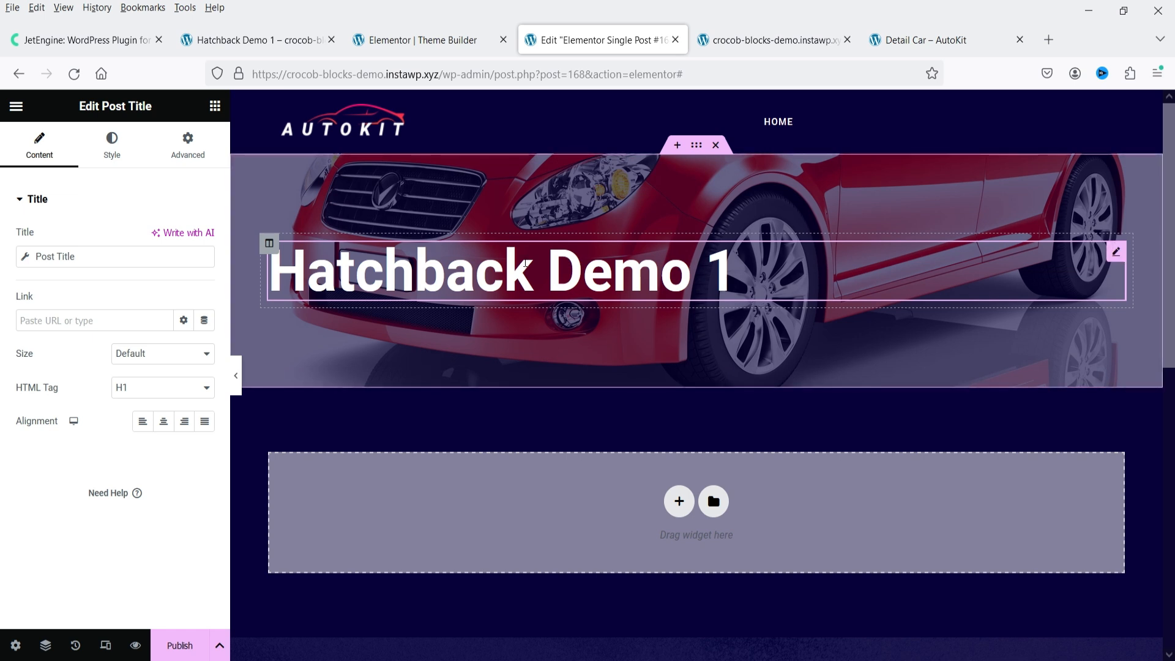
click(164, 422)
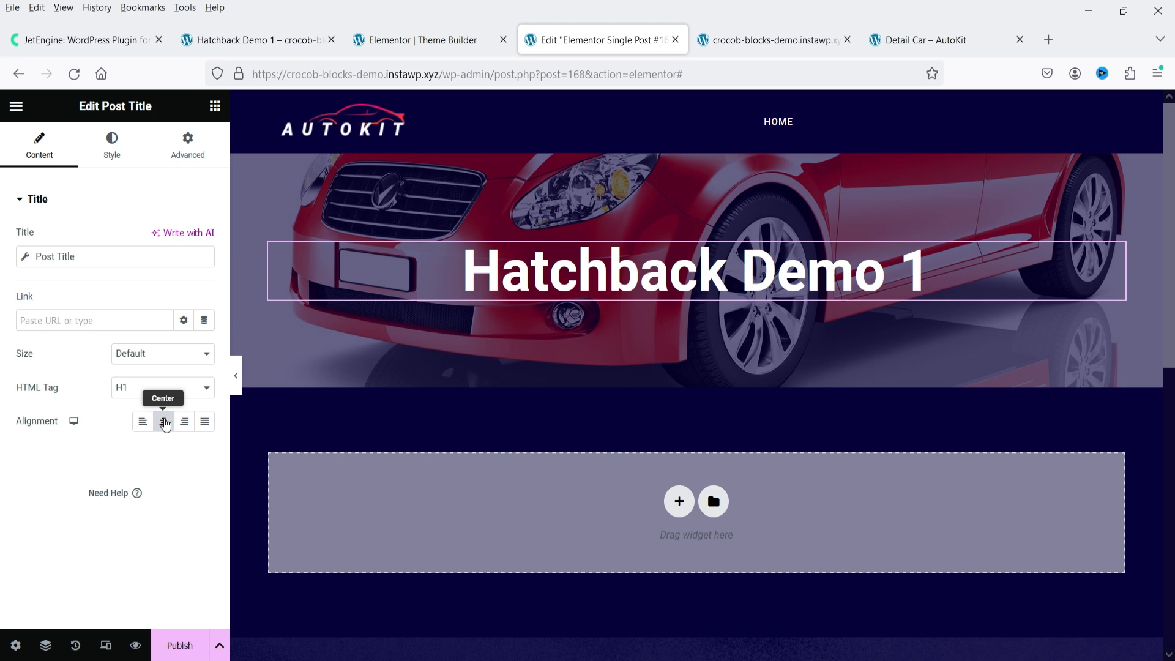
Add a single-column section below the title header and set its top and bottom padding to 50 px
scroll(796, 354, down, 3)
scroll(787, 201, up, 3)
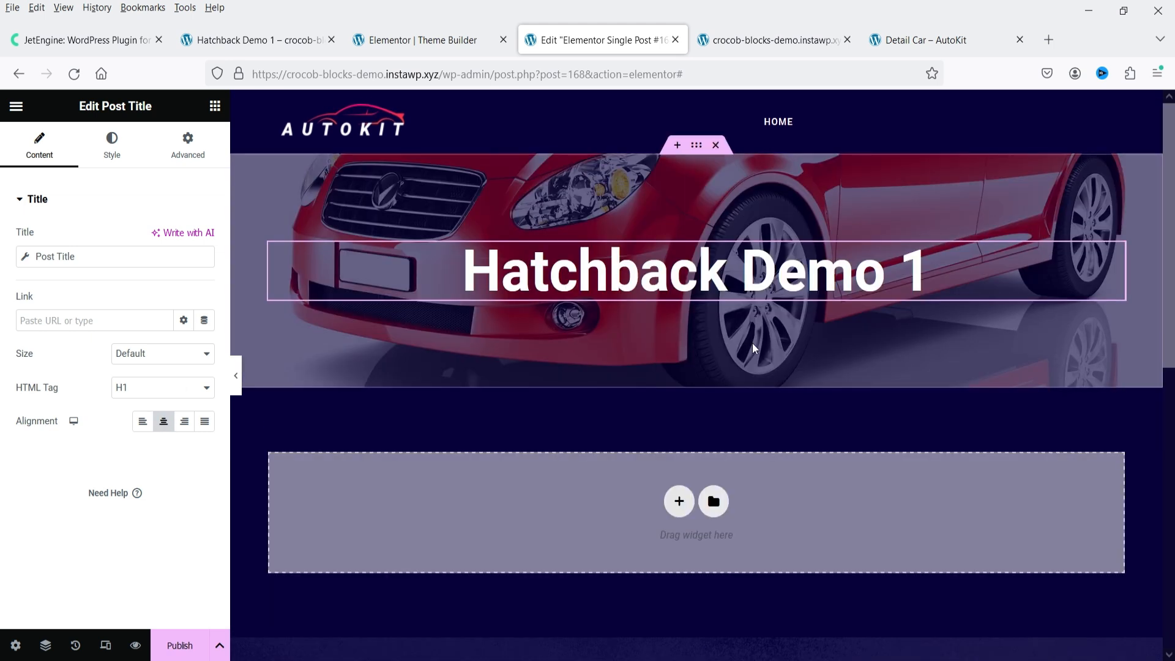
click(679, 501)
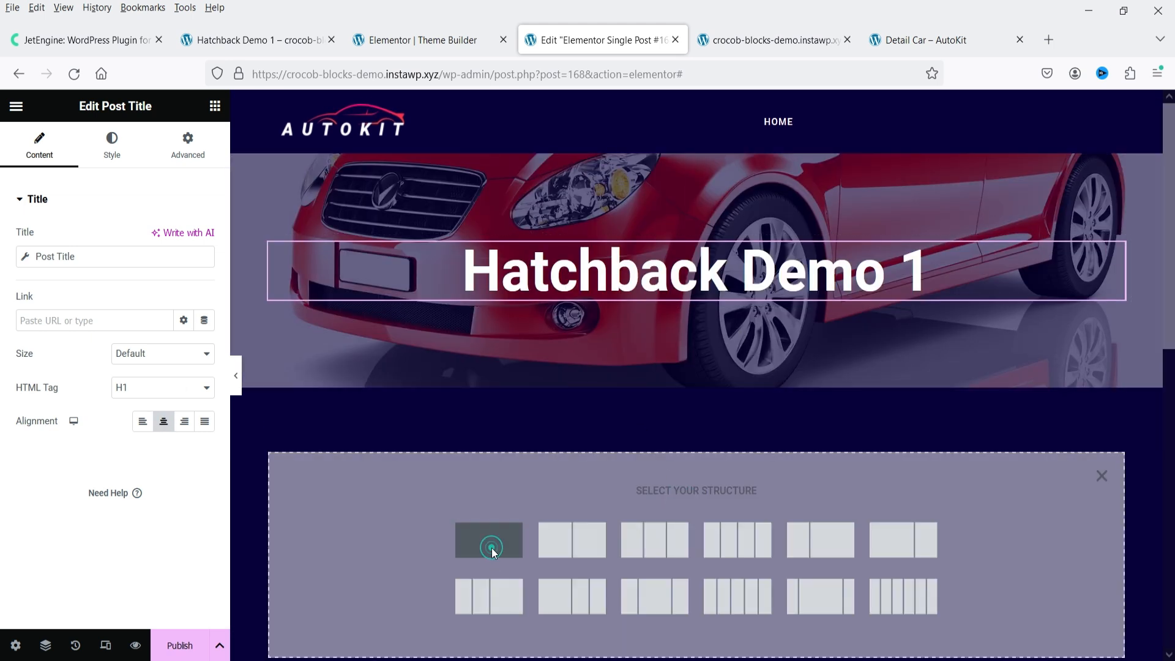
click(489, 541)
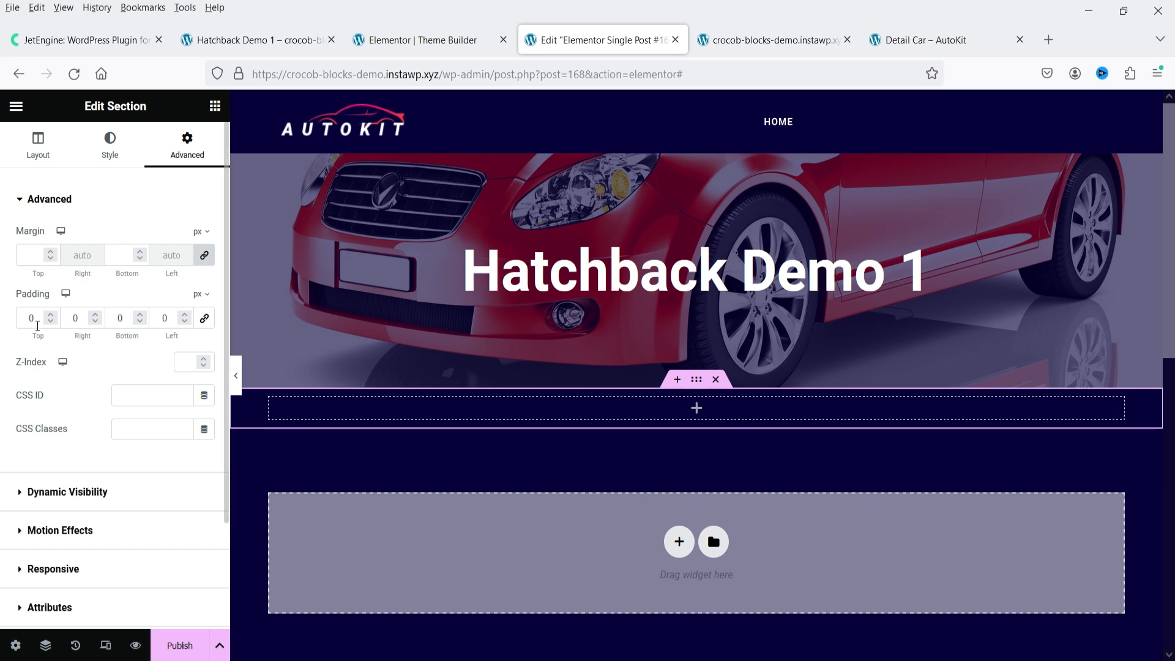
text(5)
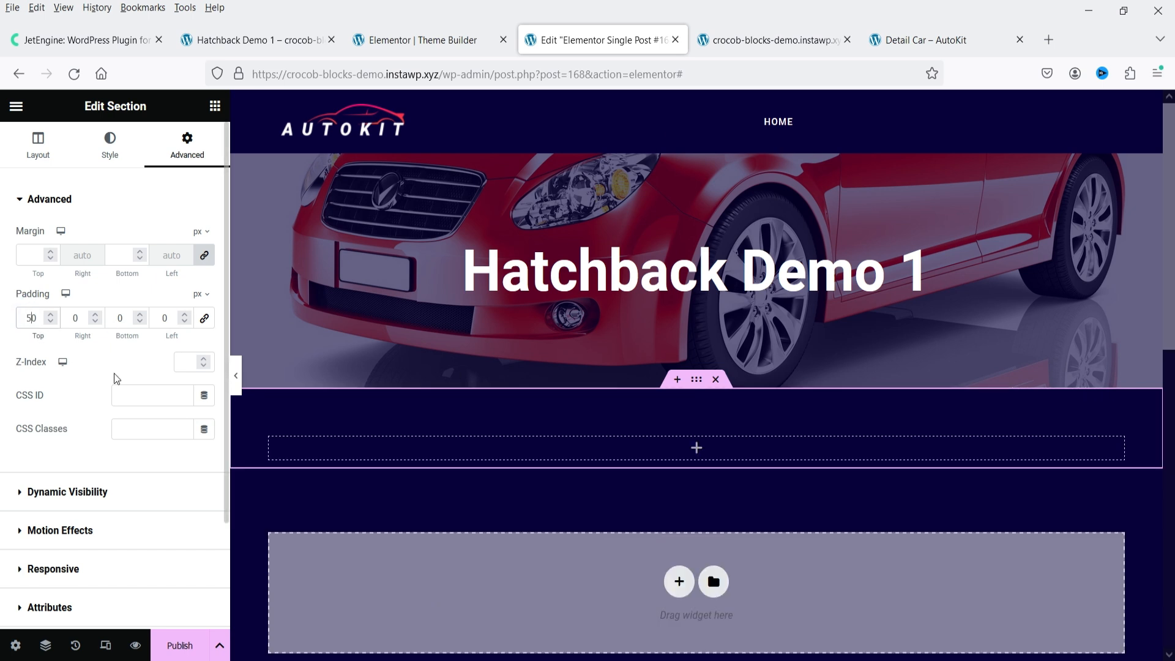
click(120, 318)
text(50)
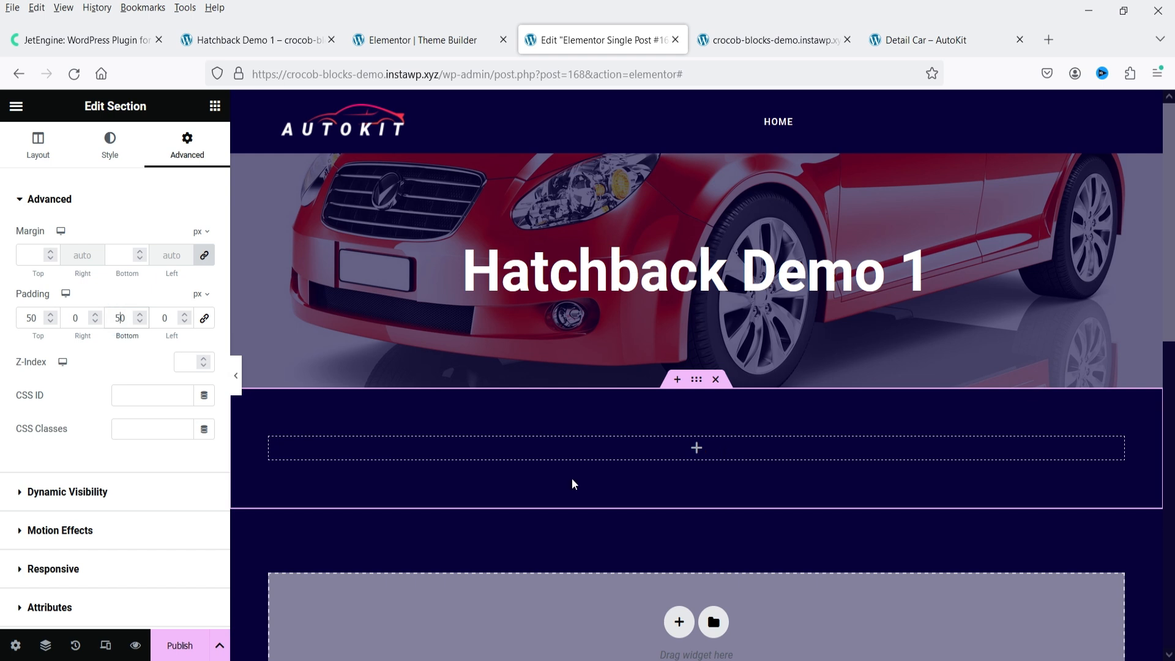
Place an Inner Section widget with two columns inside the new section
click(215, 106)
scroll(81, 372, down, 5)
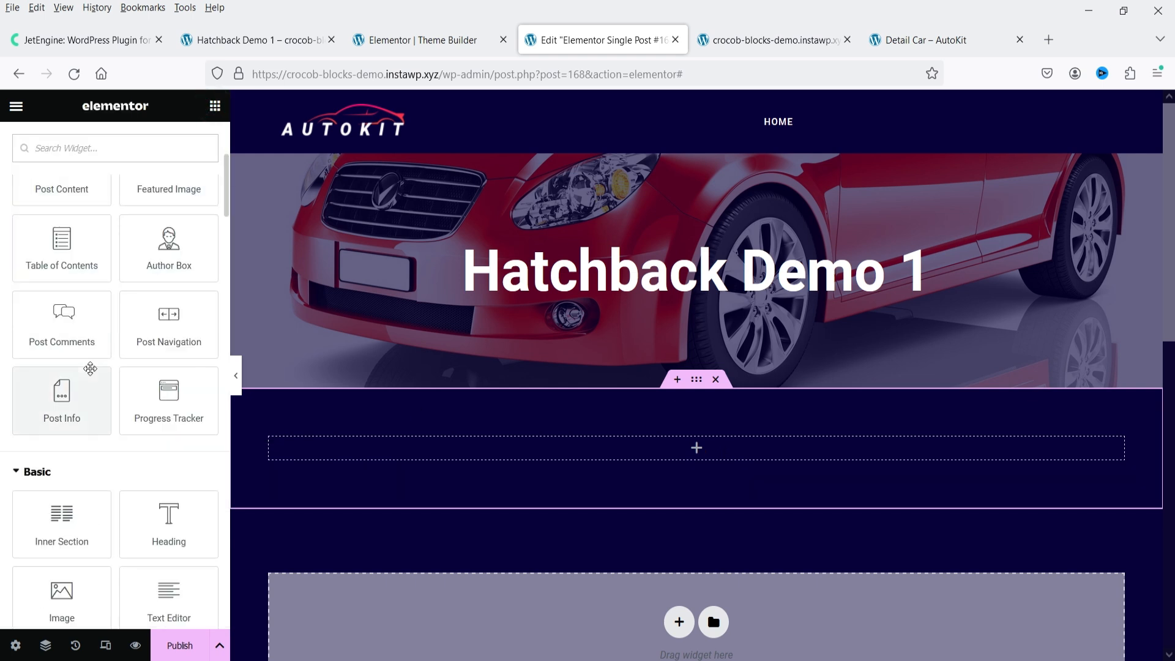
drag(61, 263, 516, 452)
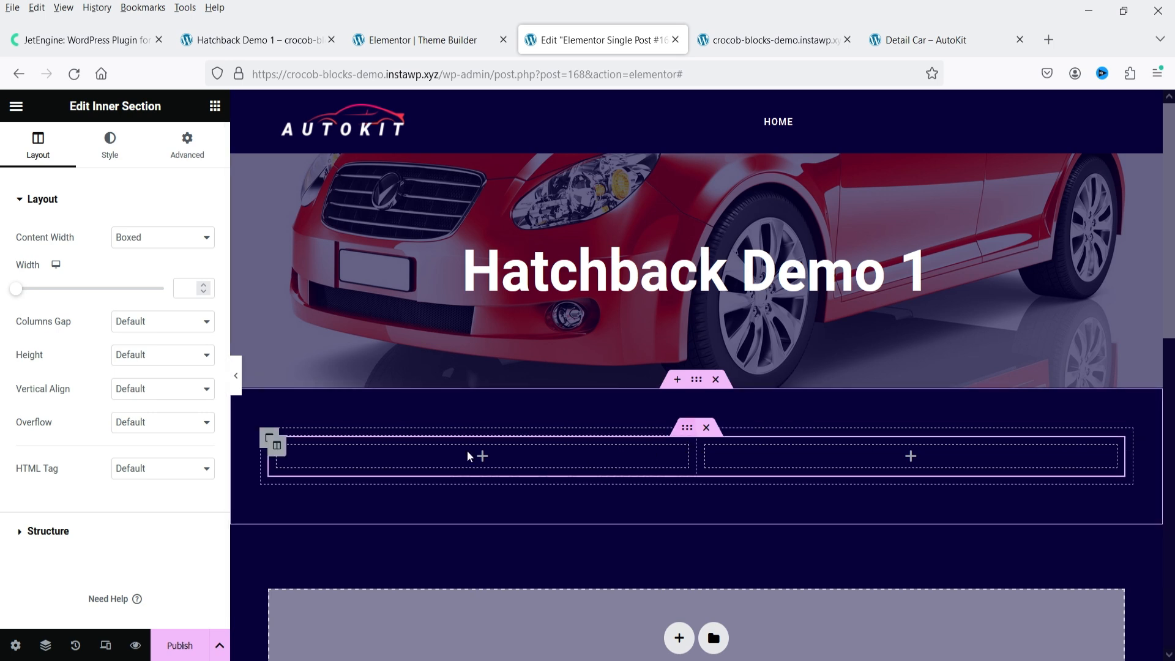
Place a Dynamic Image widget in the inner section's left column and center its alignment
click(479, 464)
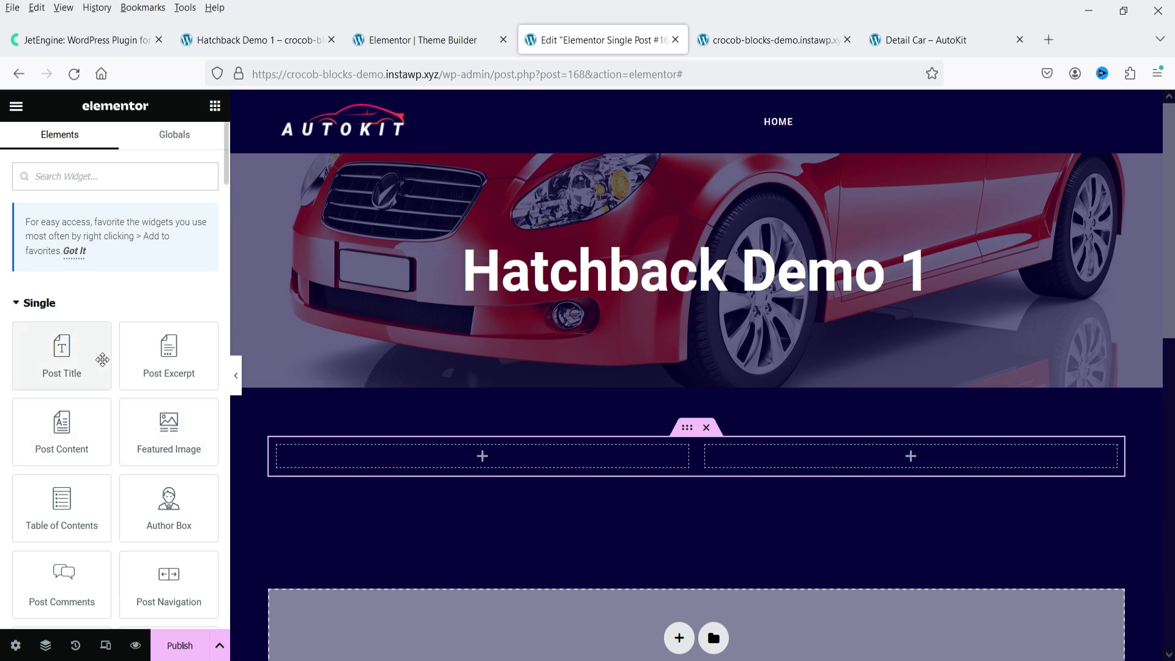
click(27, 303)
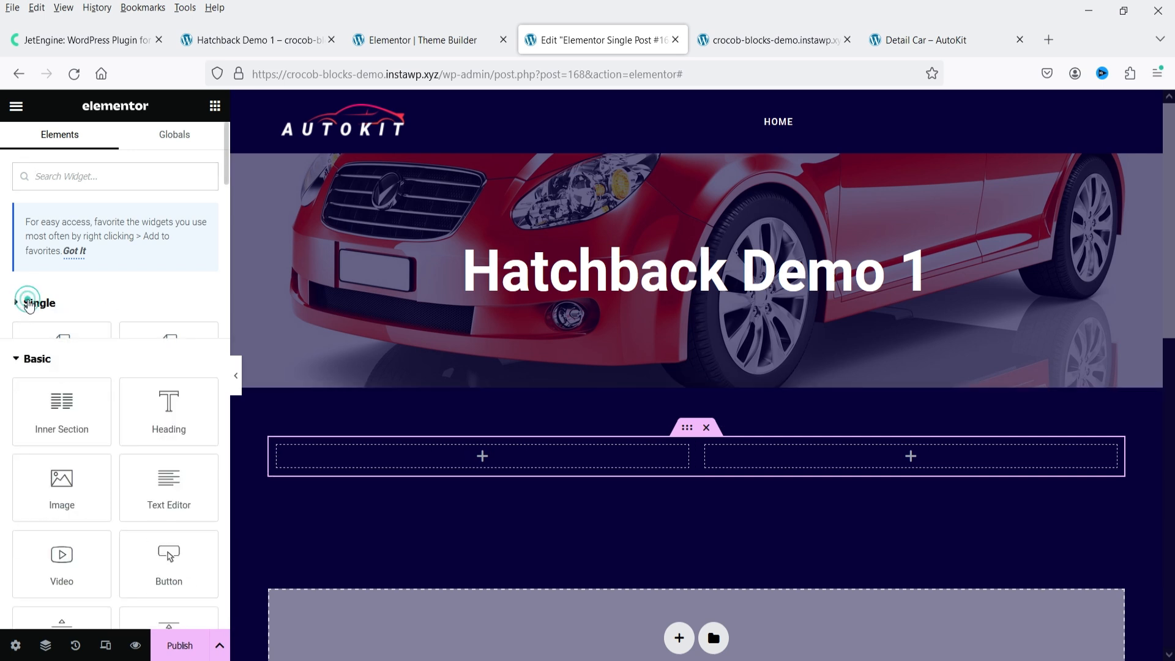
click(29, 341)
click(34, 382)
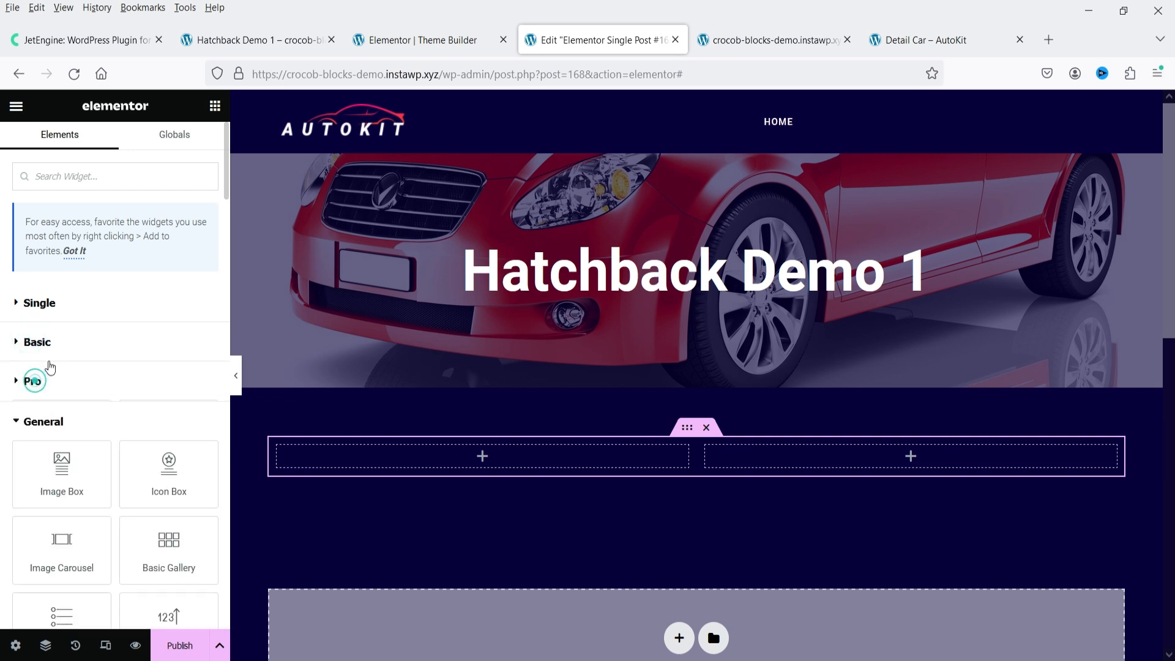
click(49, 335)
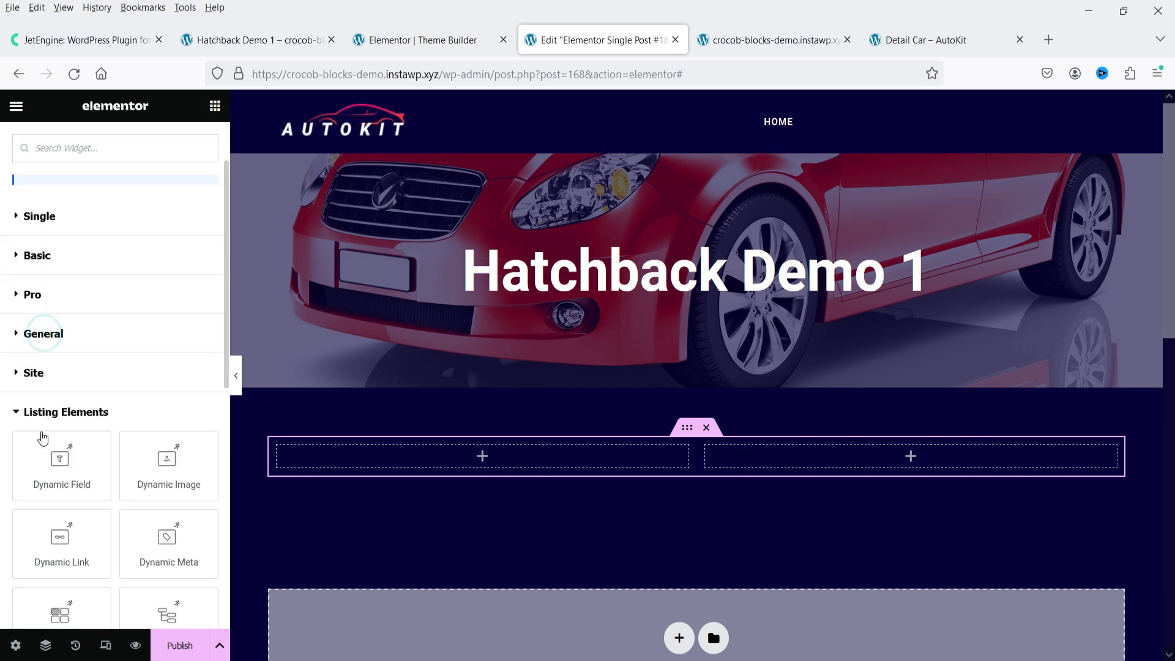
scroll(110, 394, down, 2)
scroll(111, 397, down, 2)
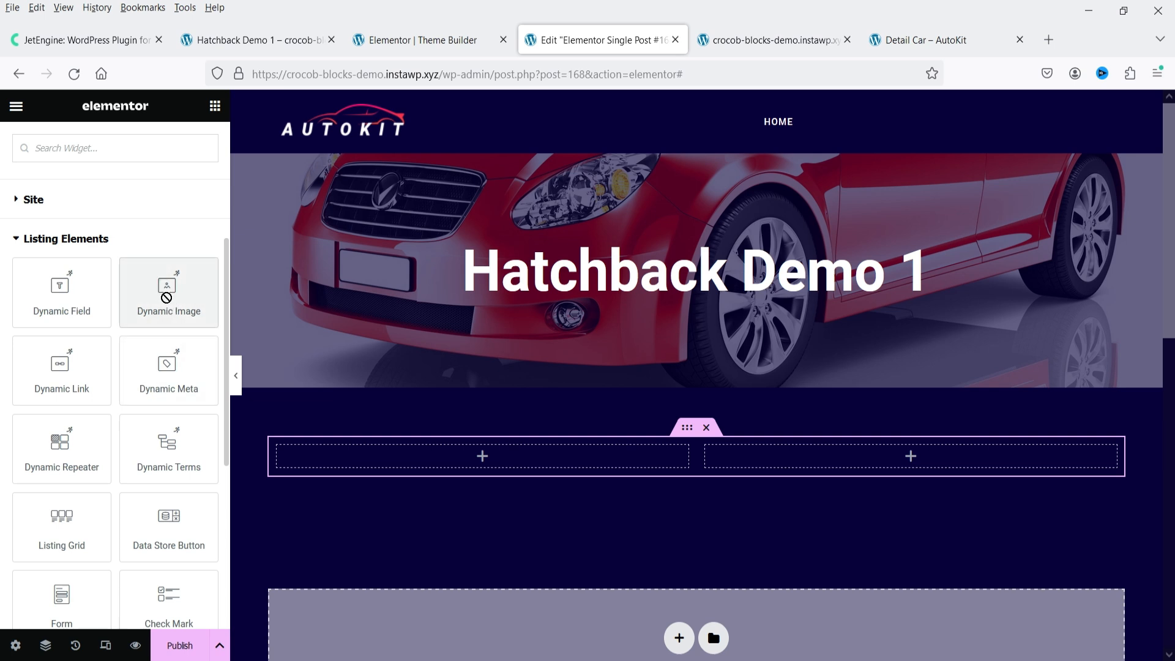
drag(166, 297, 410, 462)
scroll(653, 436, down, 5)
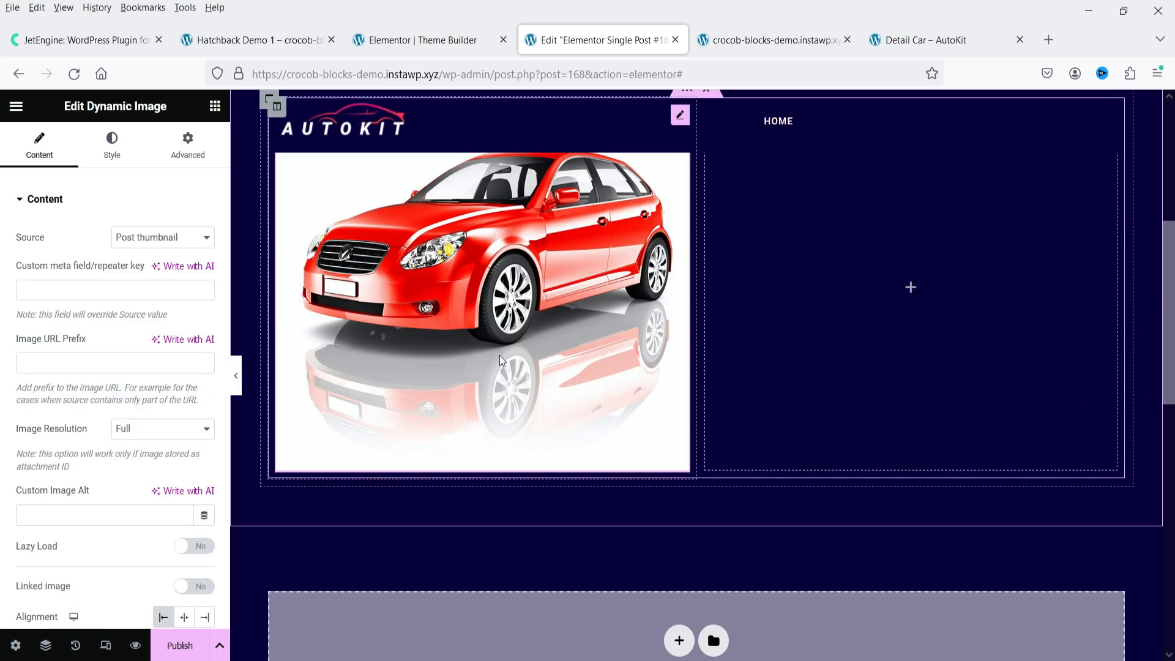
scroll(573, 257, up, 3)
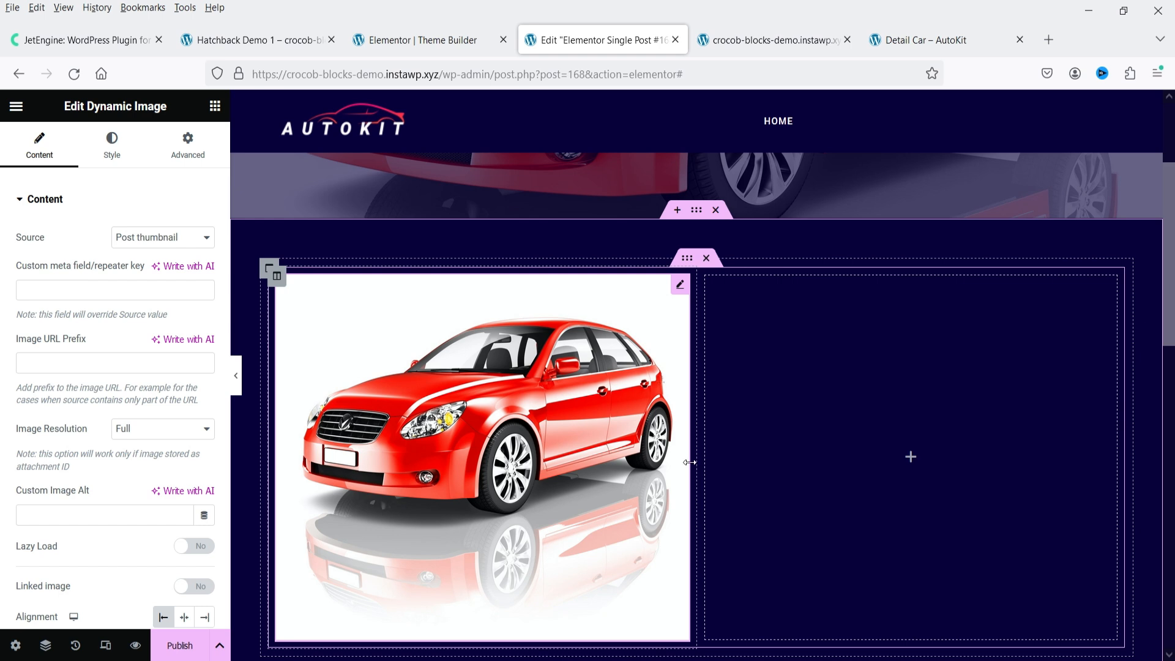
scroll(131, 364, down, 3)
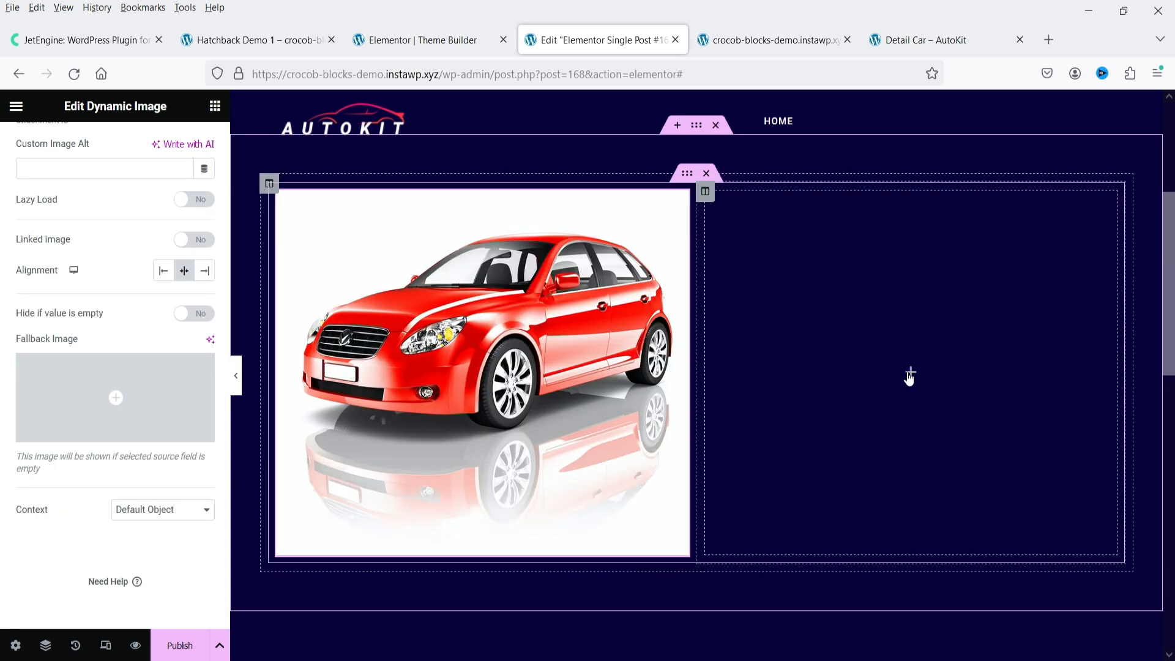
Place a Dynamic Field widget for the post title in the inner section's right column and set its HTML tag to H2
click(910, 374)
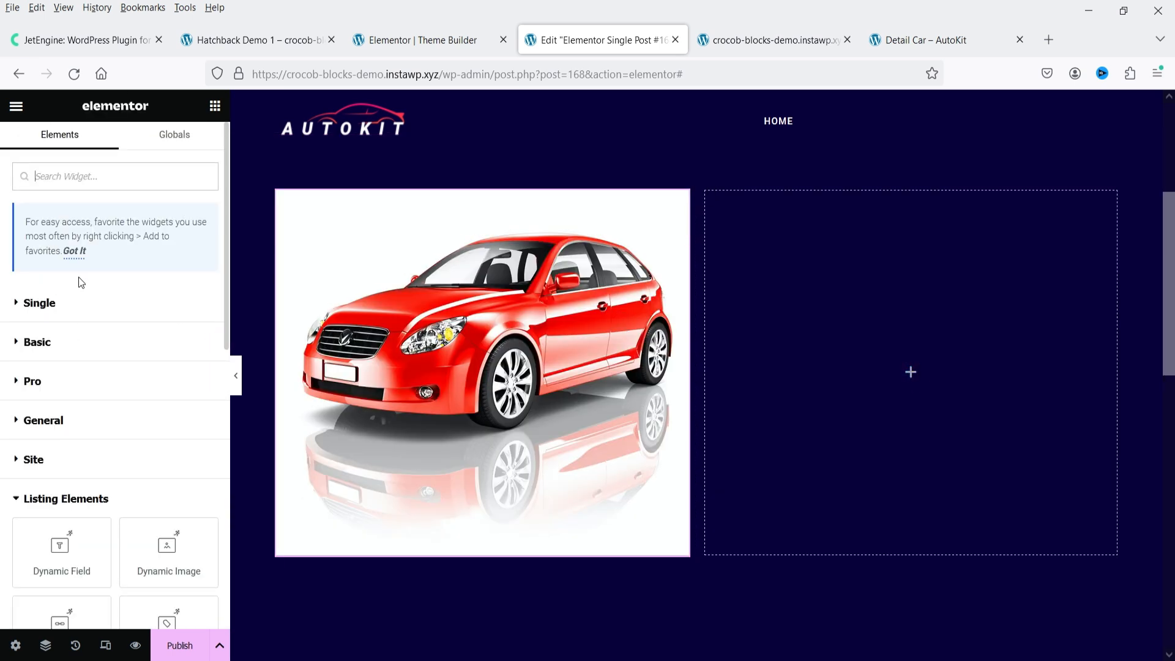
scroll(91, 376, down, 4)
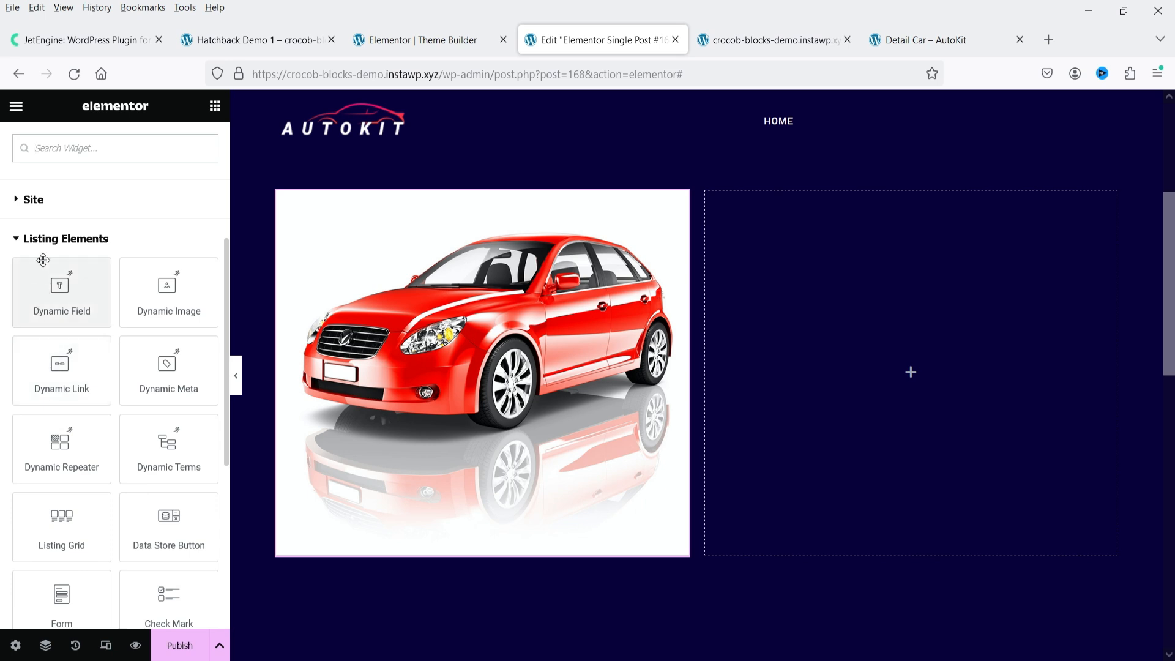
mouse_move(43, 260)
mouse_down()
mouse_move(229, 335)
mouse_move(855, 358)
mouse_up()
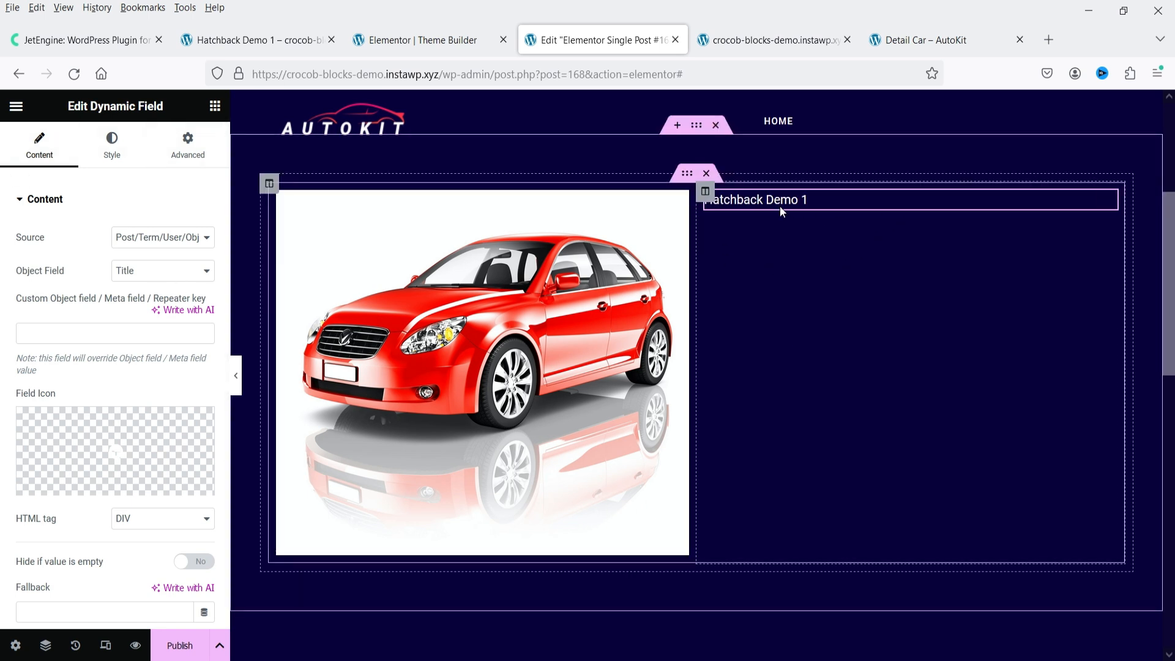
click(137, 278)
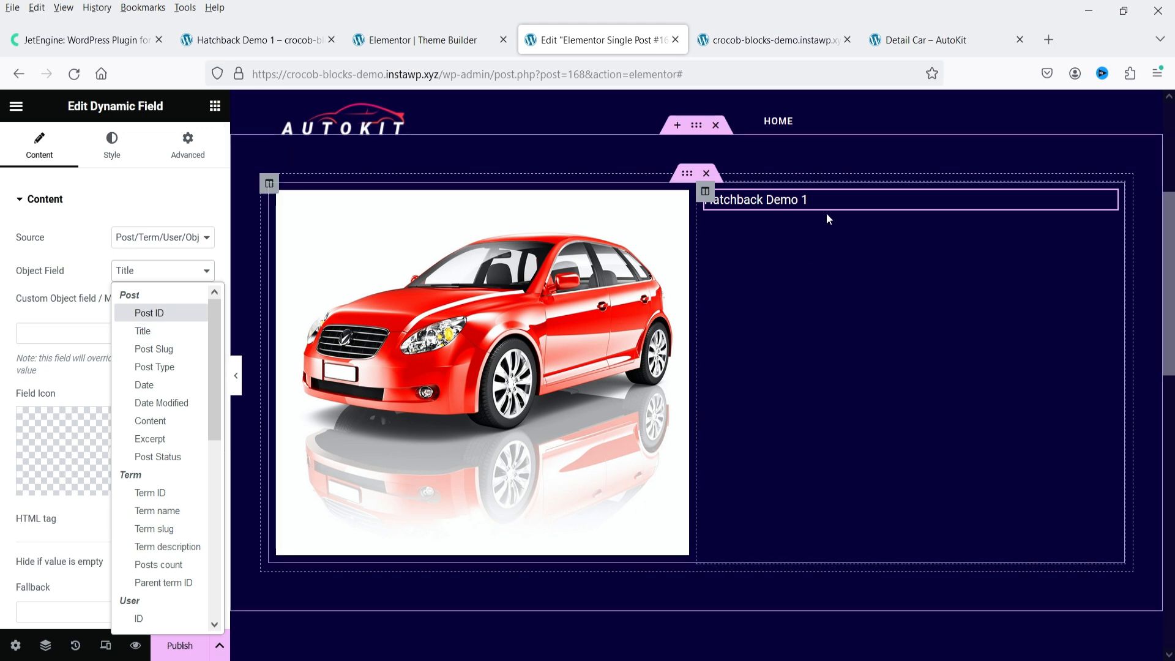
click(64, 273)
scroll(123, 367, down, 3)
scroll(146, 396, down, 1)
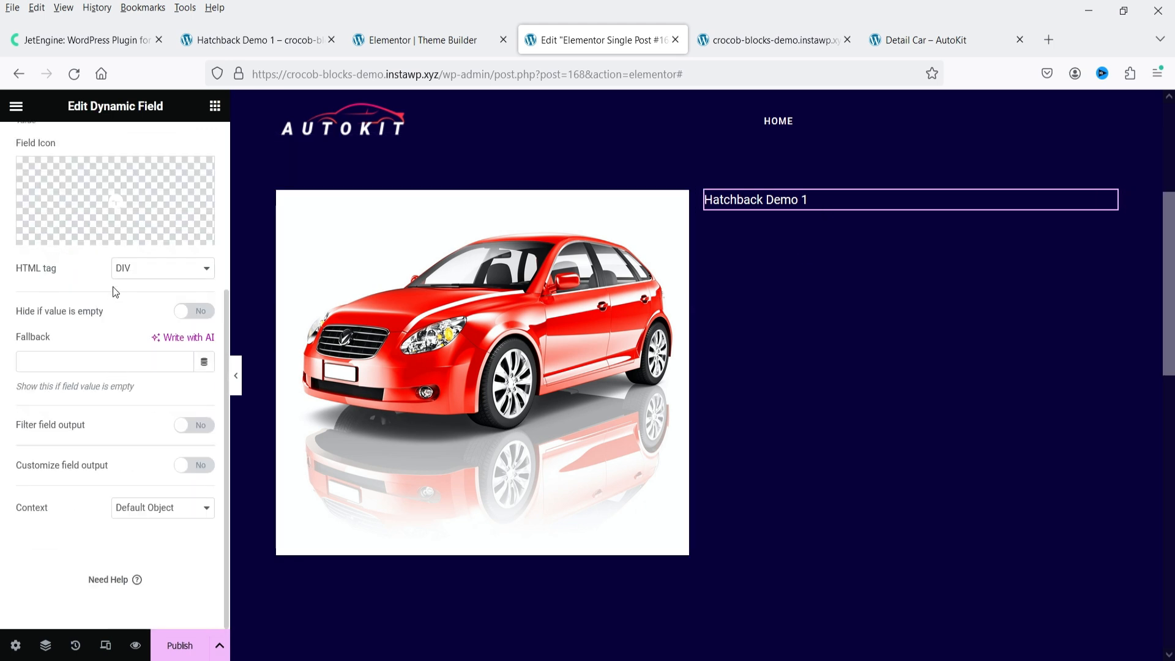
click(156, 269)
click(159, 327)
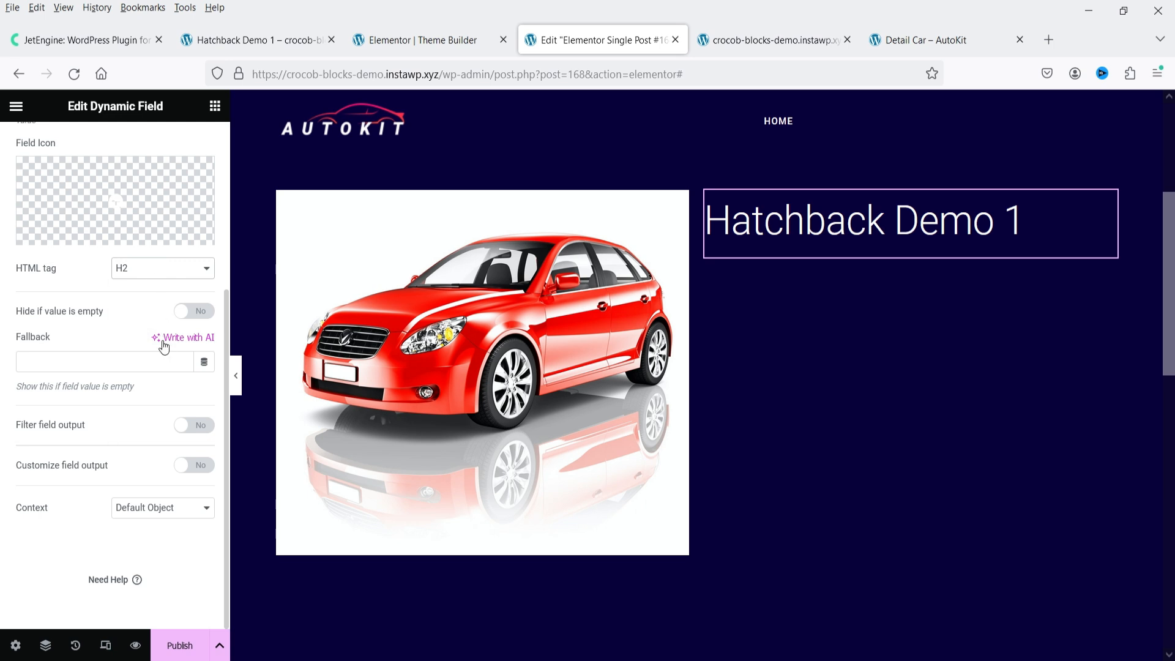
Color the title field with the global color Accent Color 1
scroll(104, 306, up, 5)
click(112, 146)
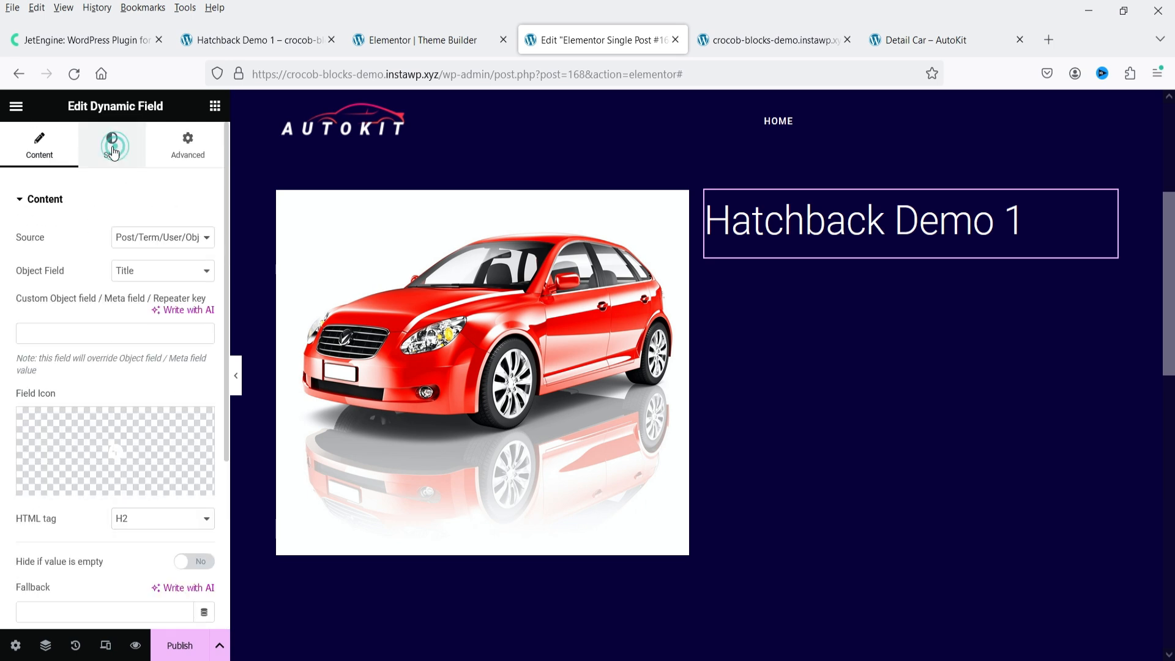
click(181, 238)
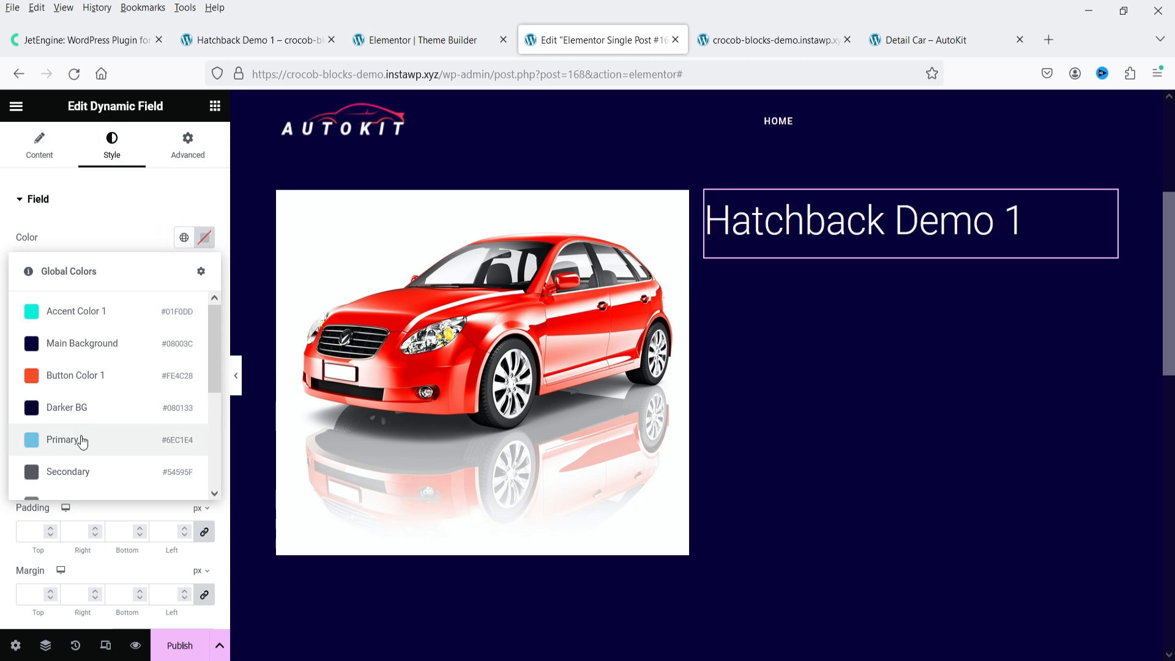
click(95, 311)
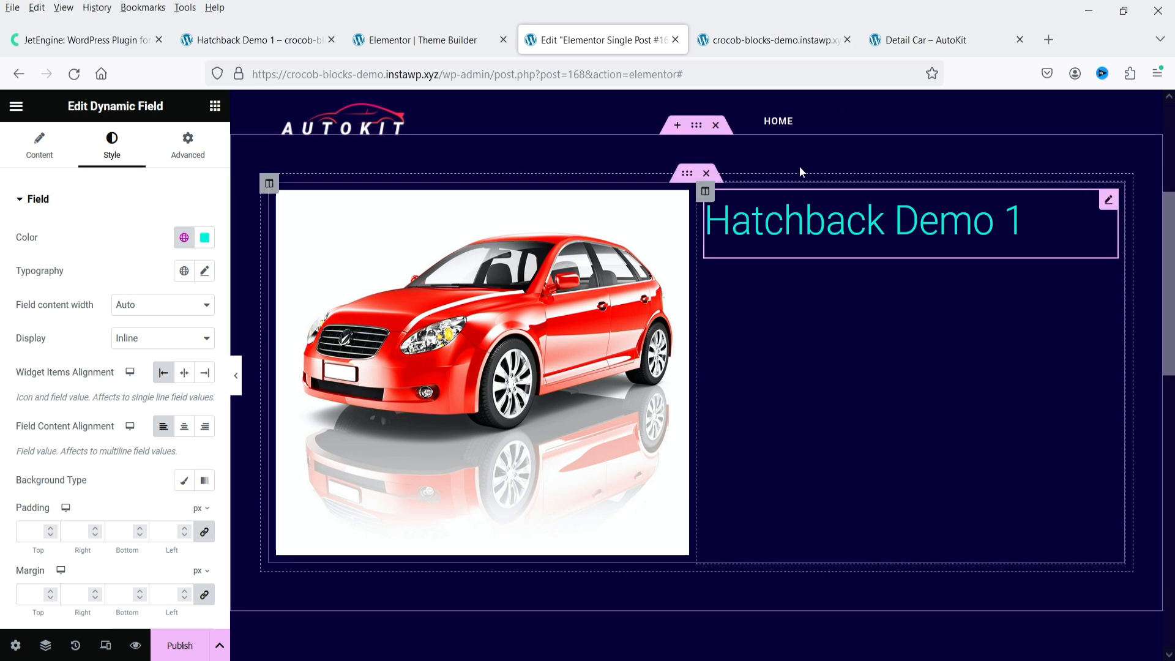
Examine the gallery and Specifications layout on the Detail Car reference page, and return to the single post template editor
click(938, 41)
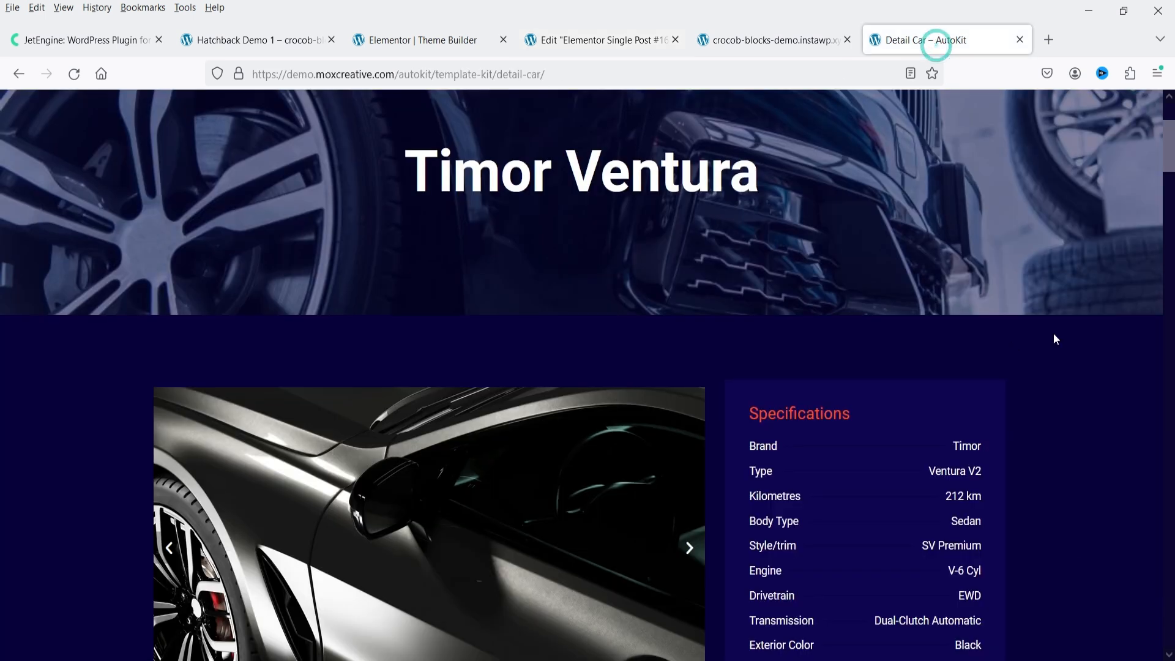
scroll(1053, 333, down, 3)
scroll(976, 292, down, 2)
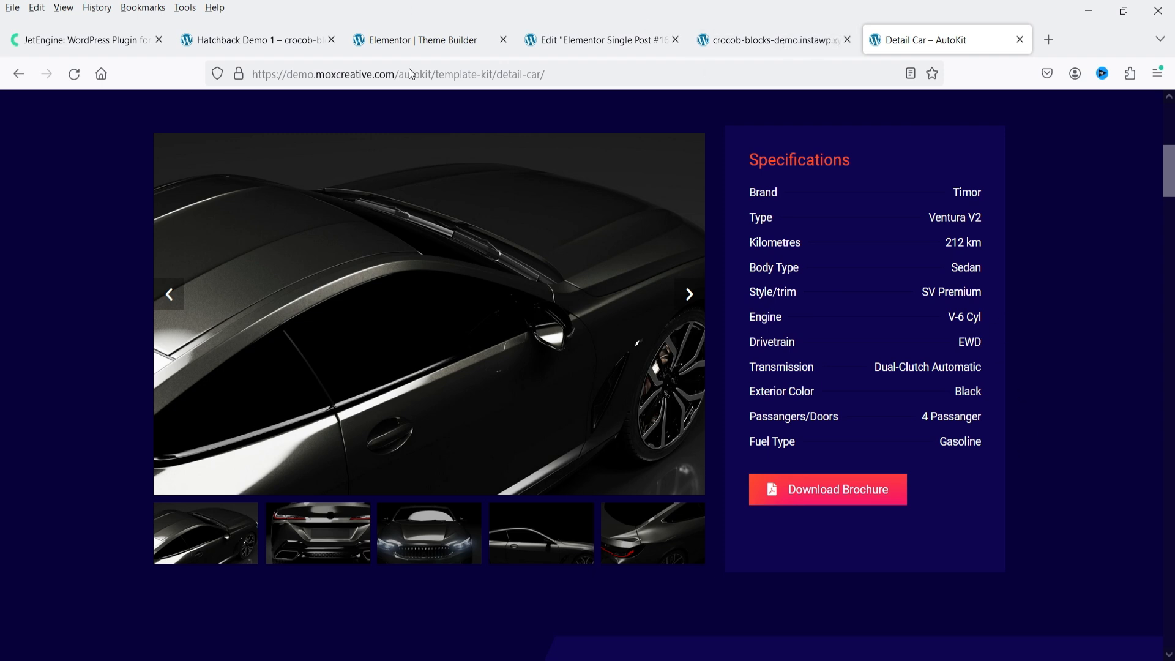
click(364, 41)
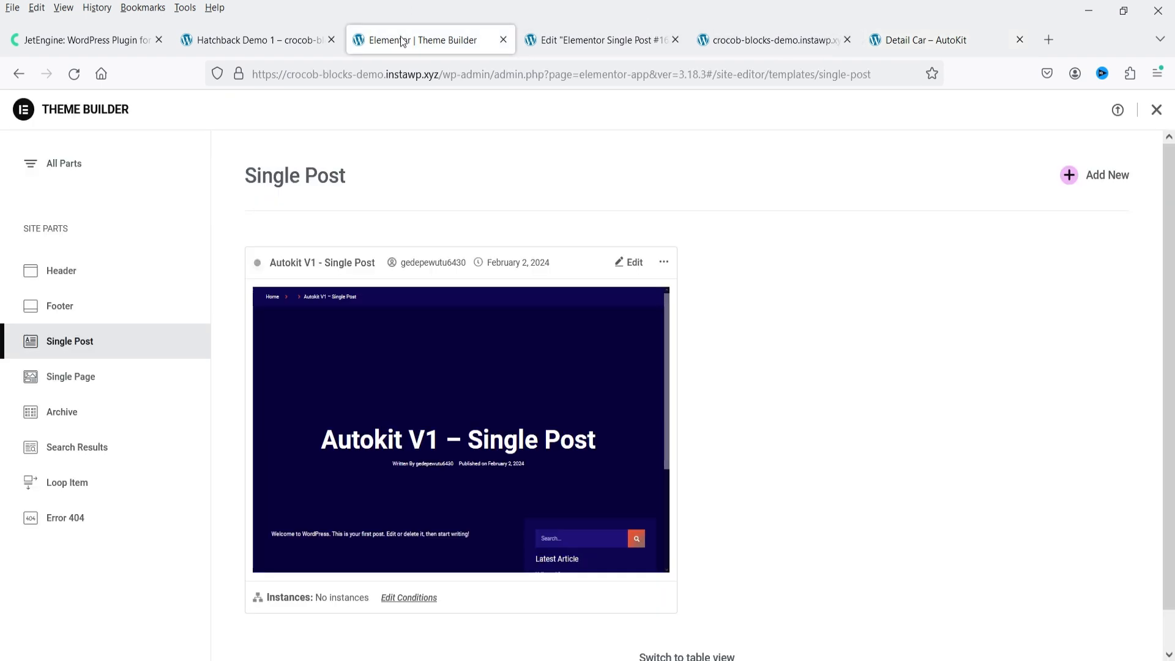
click(597, 40)
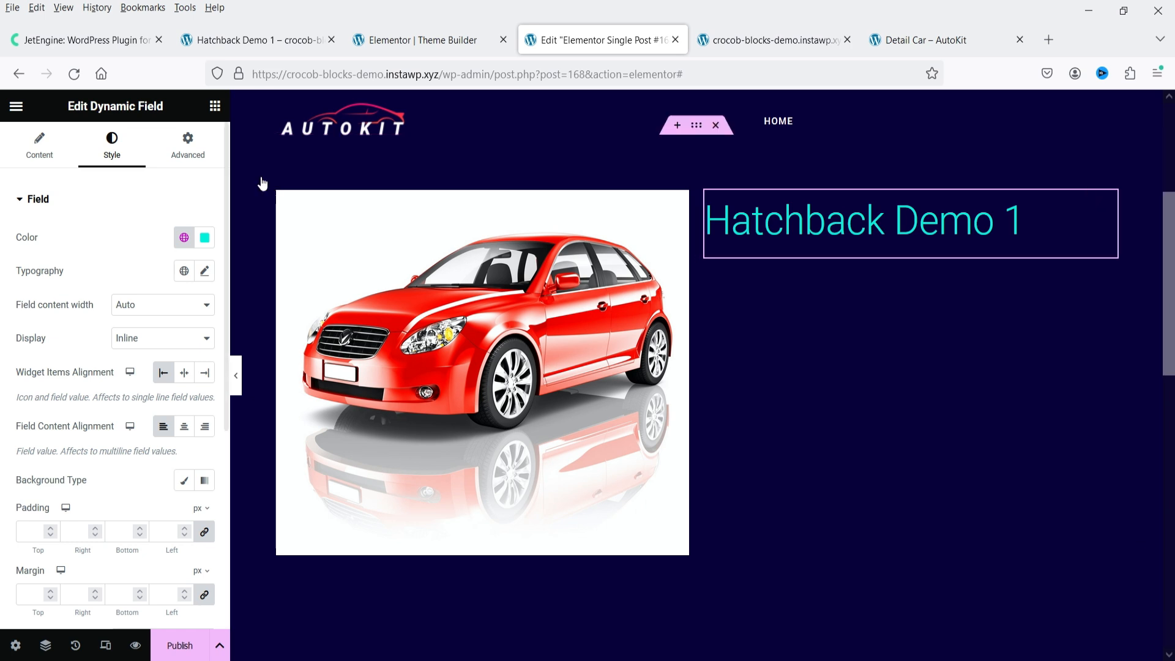
Place a second Dynamic Field widget below the car title, with Meta Data as source and Price as meta field
click(215, 106)
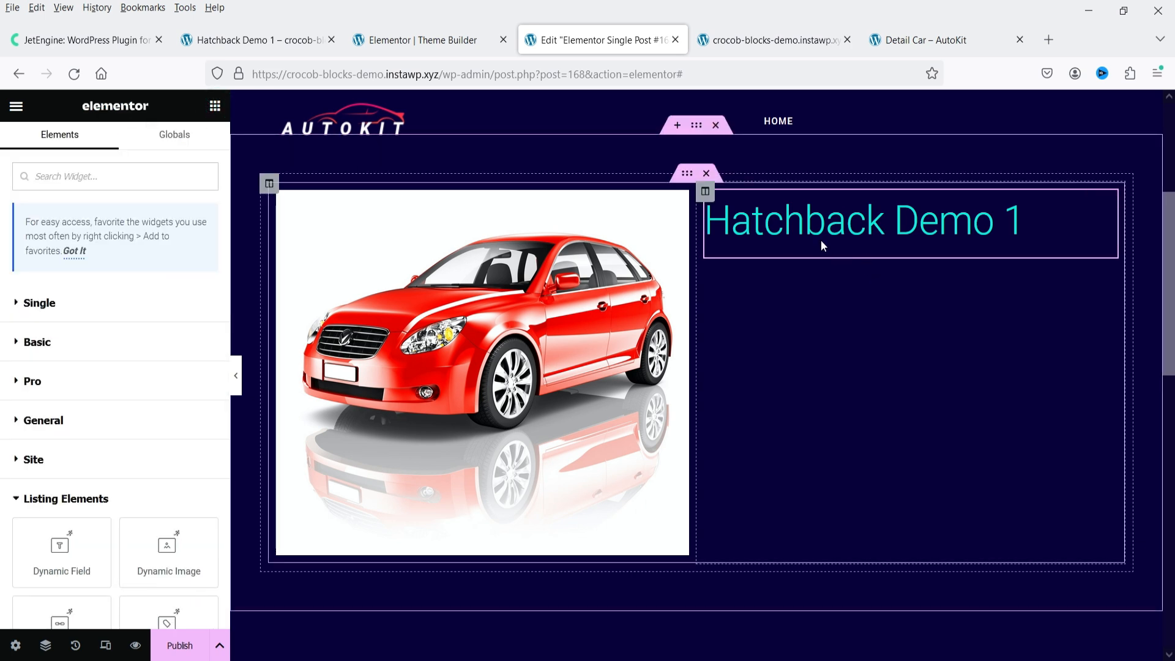
scroll(61, 478, down, 3)
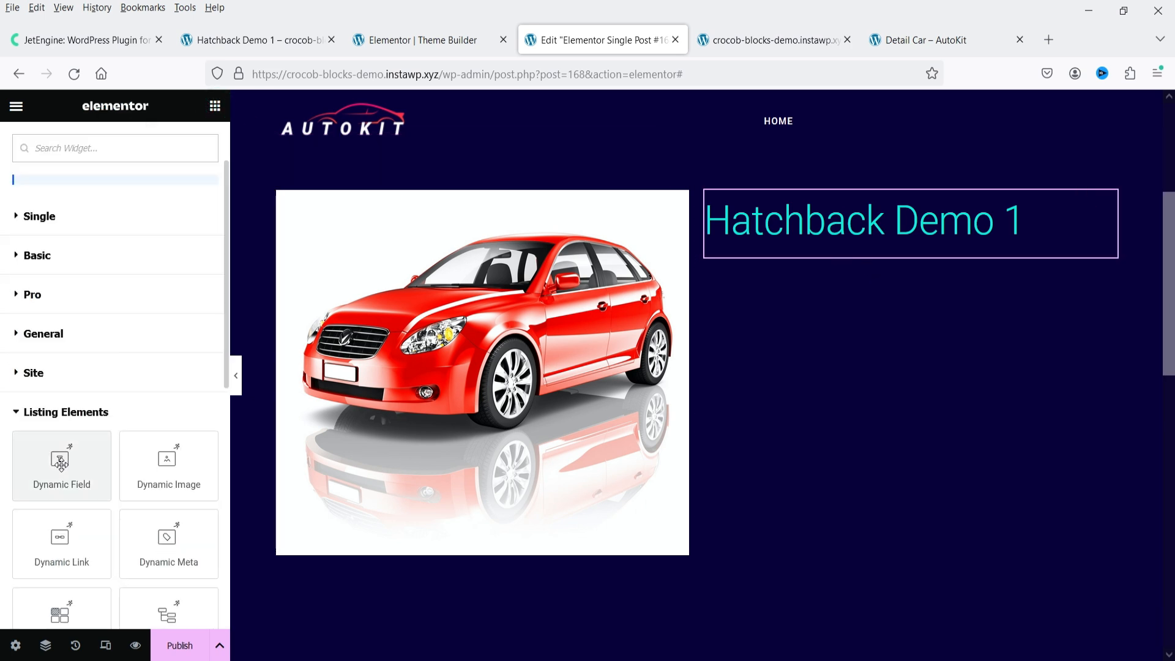
drag(60, 462, 799, 259)
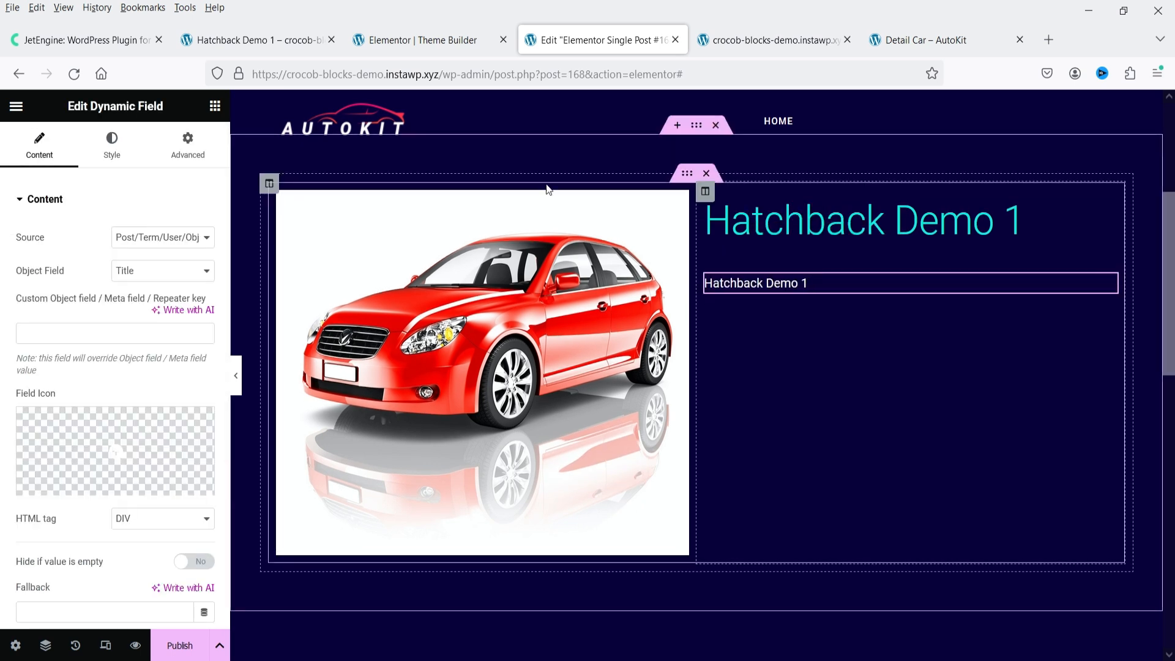
click(158, 240)
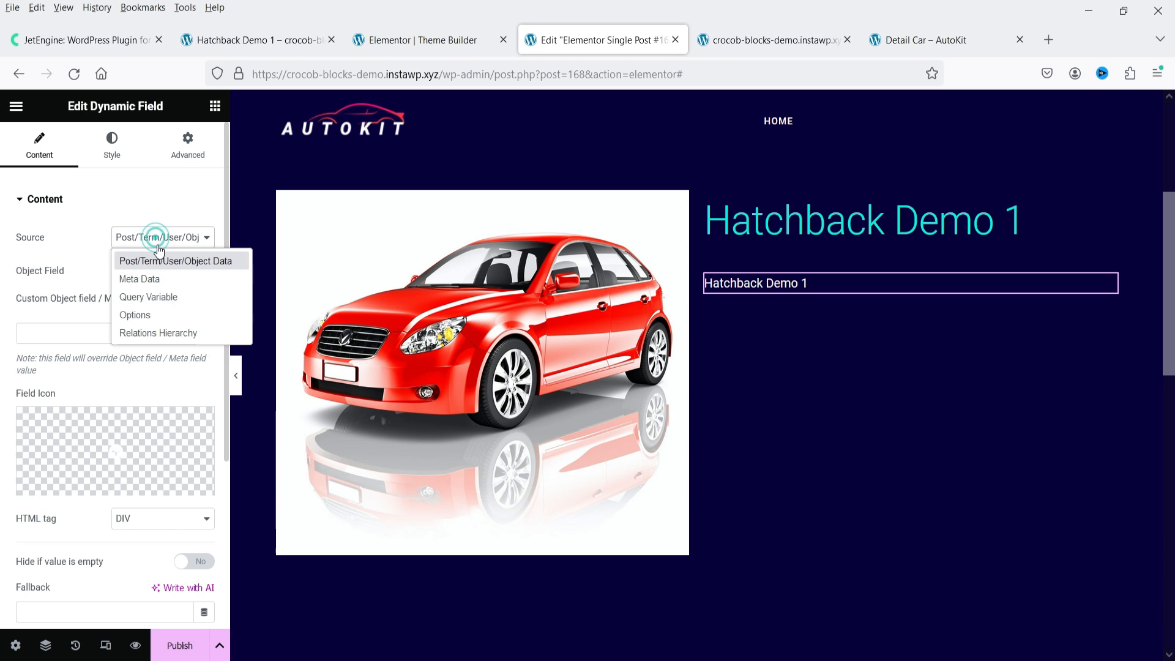
click(161, 283)
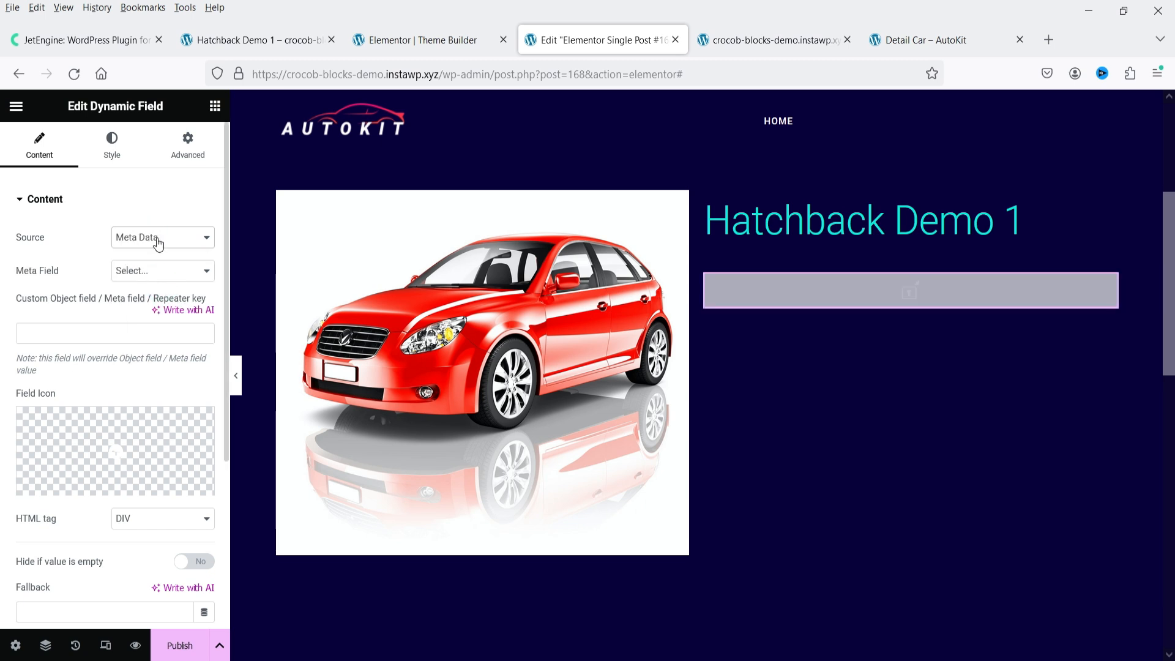
click(157, 271)
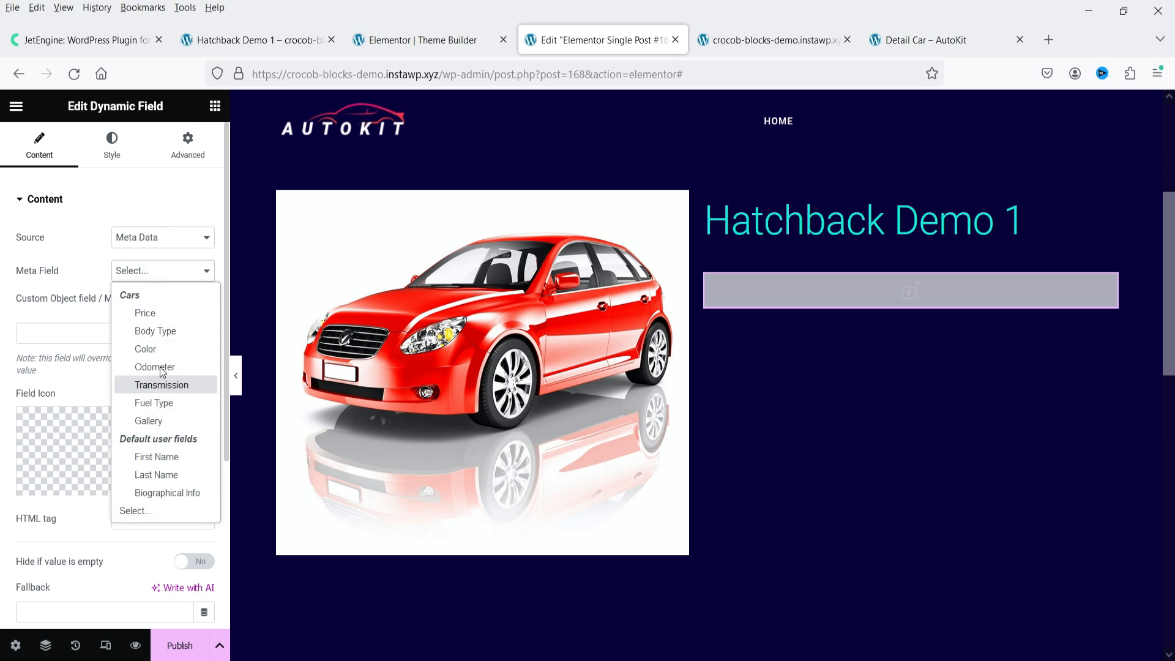
click(158, 314)
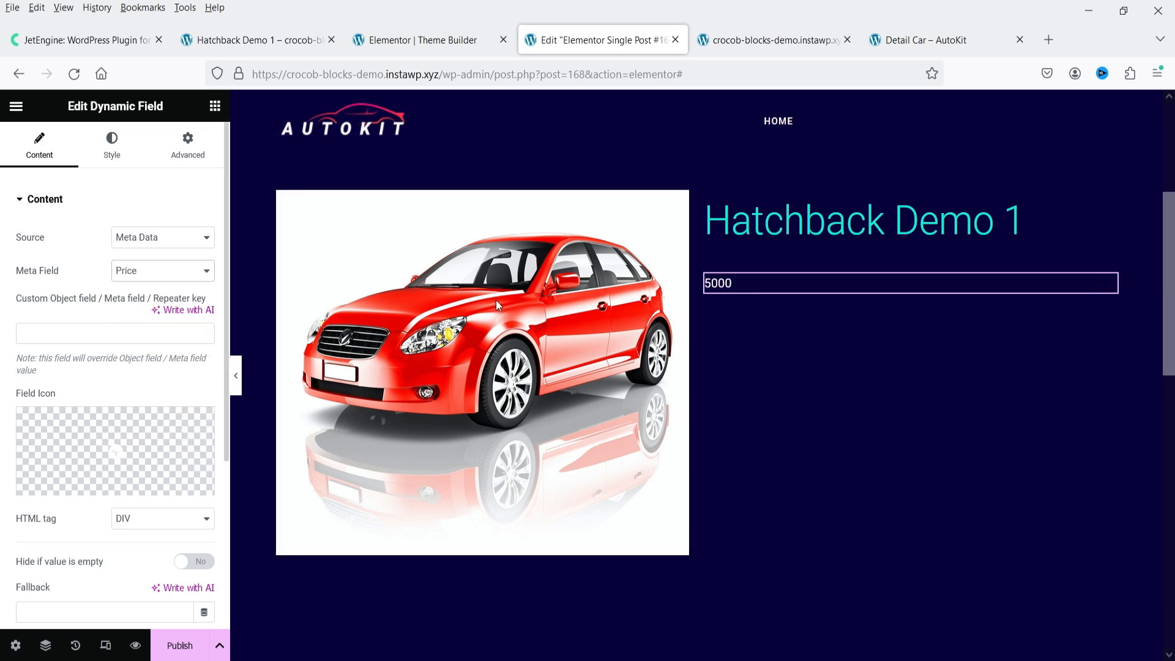
Give the price field a dollar sign icon from the icon library, filtering the icons by "dol"
scroll(74, 355, down, 2)
click(66, 398)
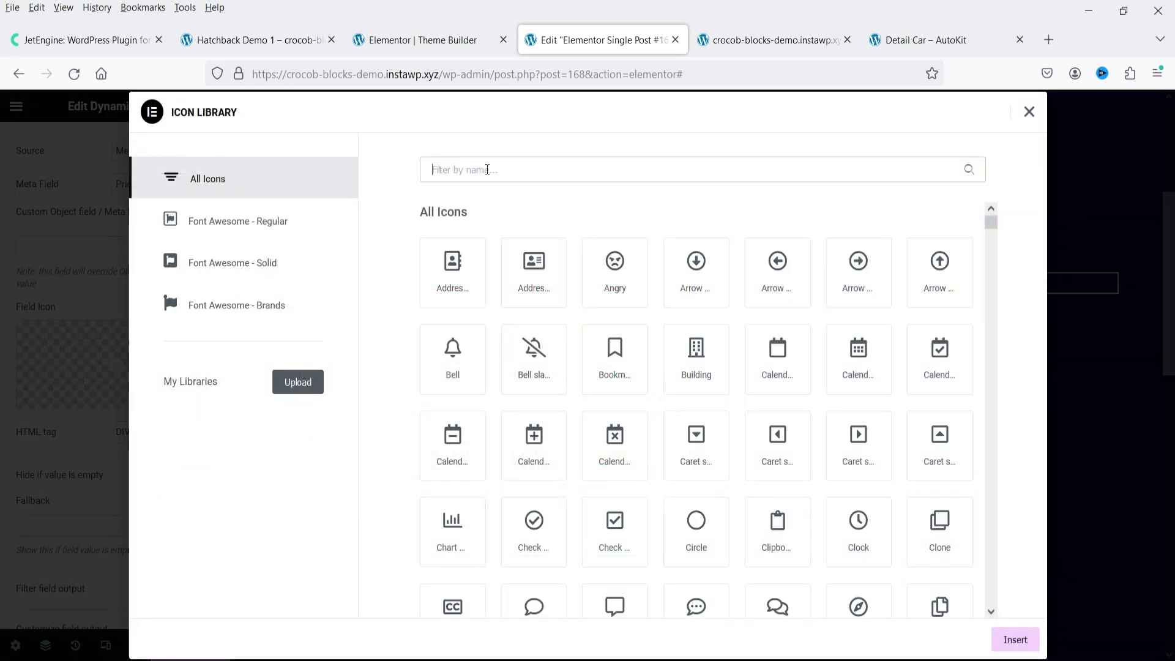
click(488, 170)
text(dol)
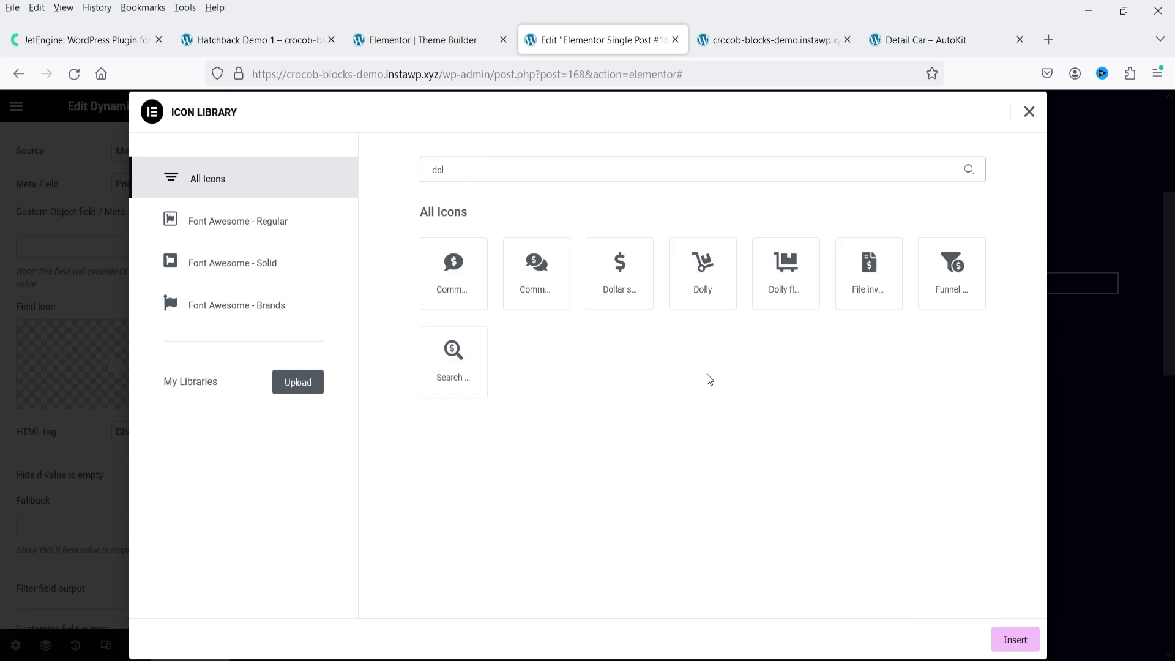
click(620, 288)
click(1016, 639)
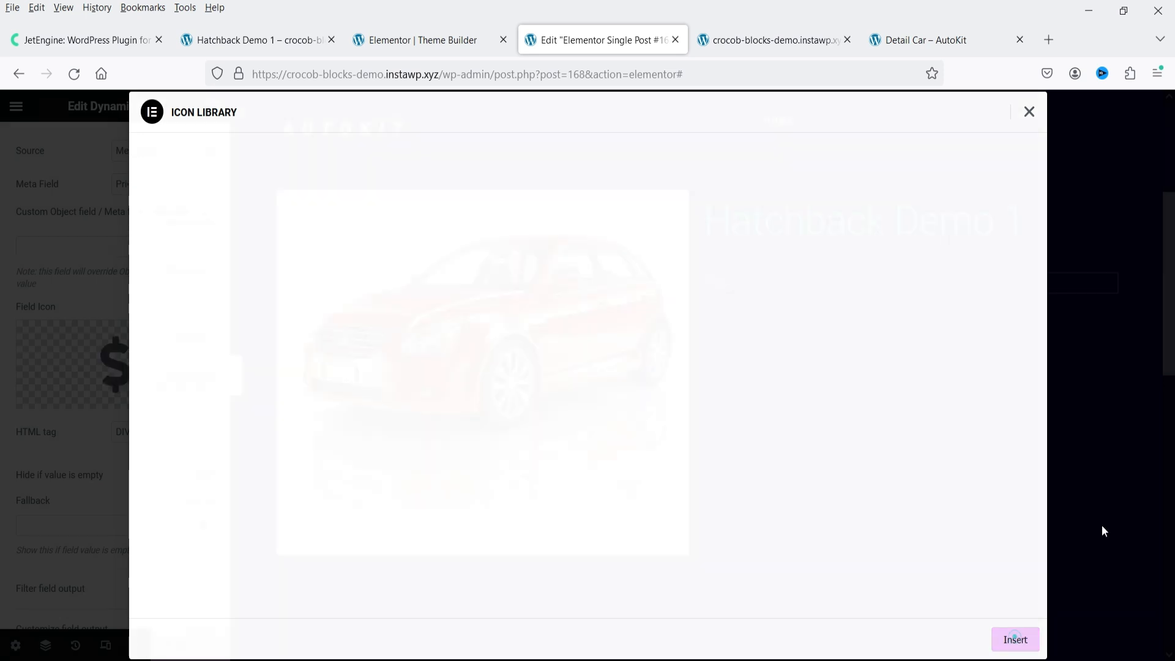
Color the price field's text with the global color Accent Color 1
scroll(51, 450, down, 2)
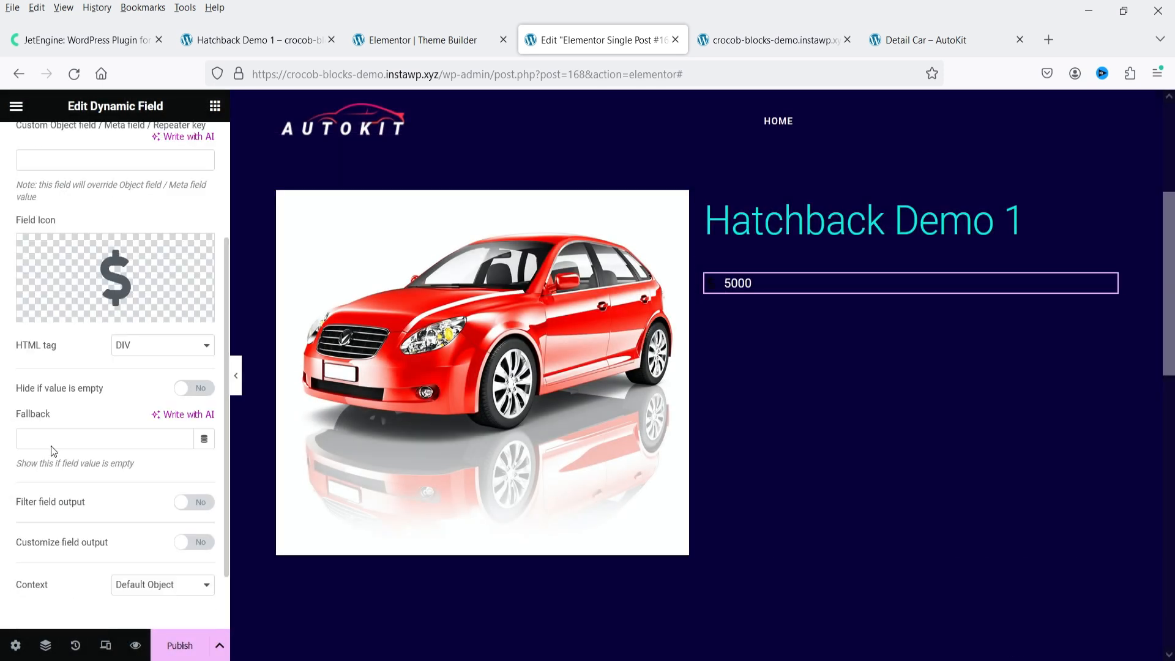
scroll(51, 449, up, 5)
click(111, 146)
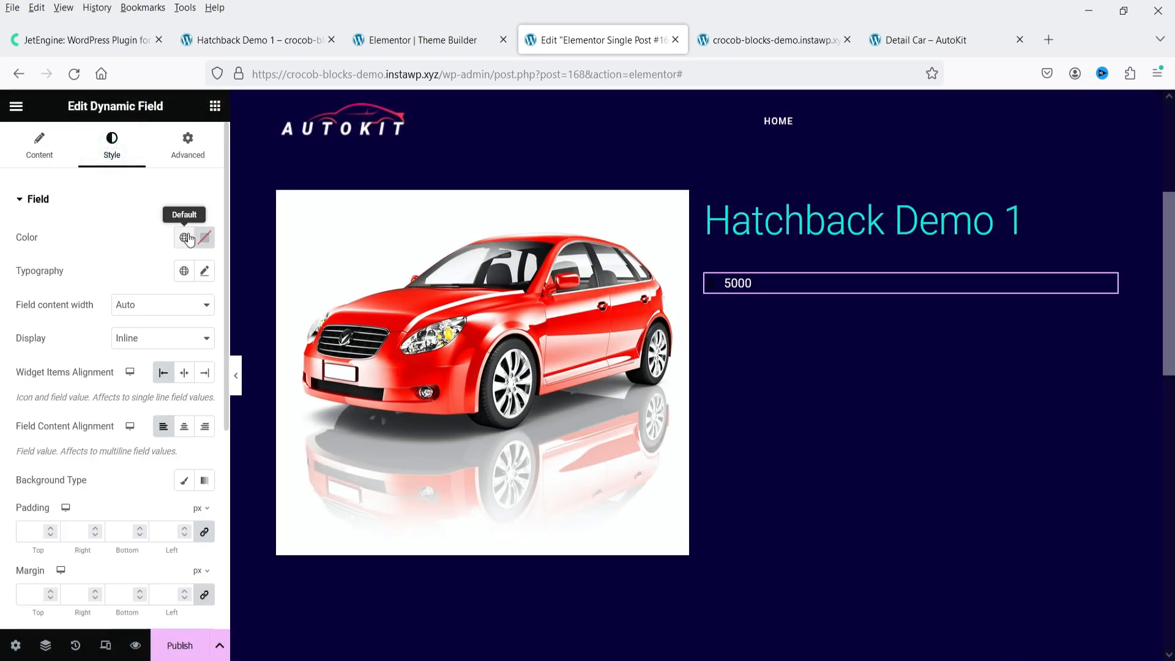
click(189, 239)
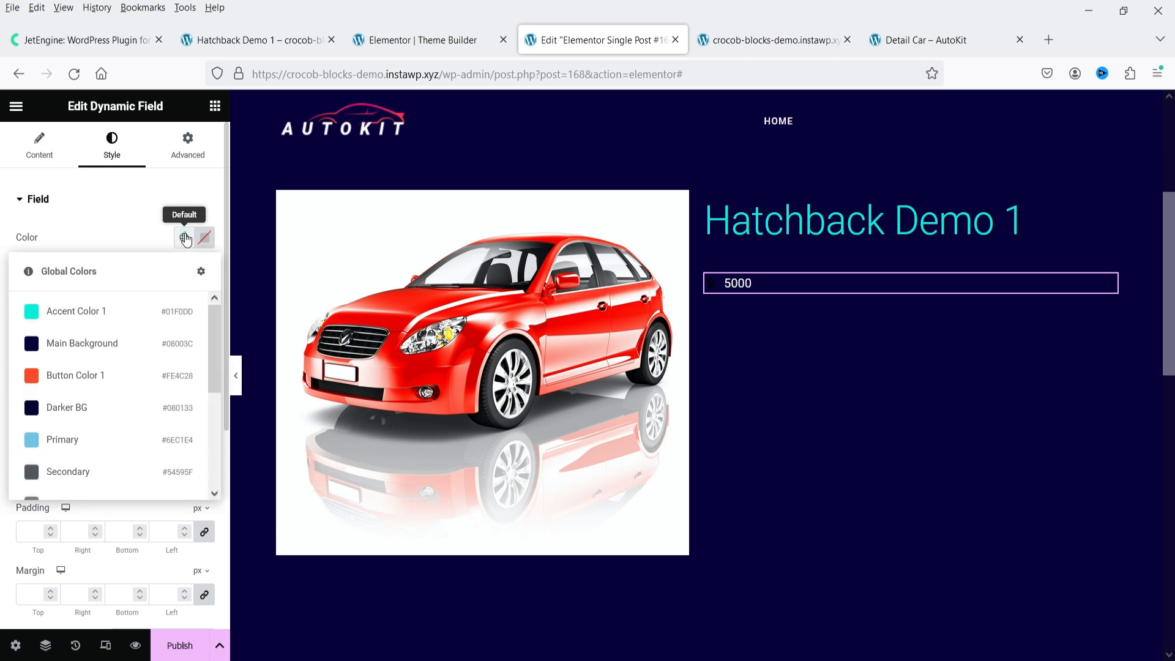
click(78, 317)
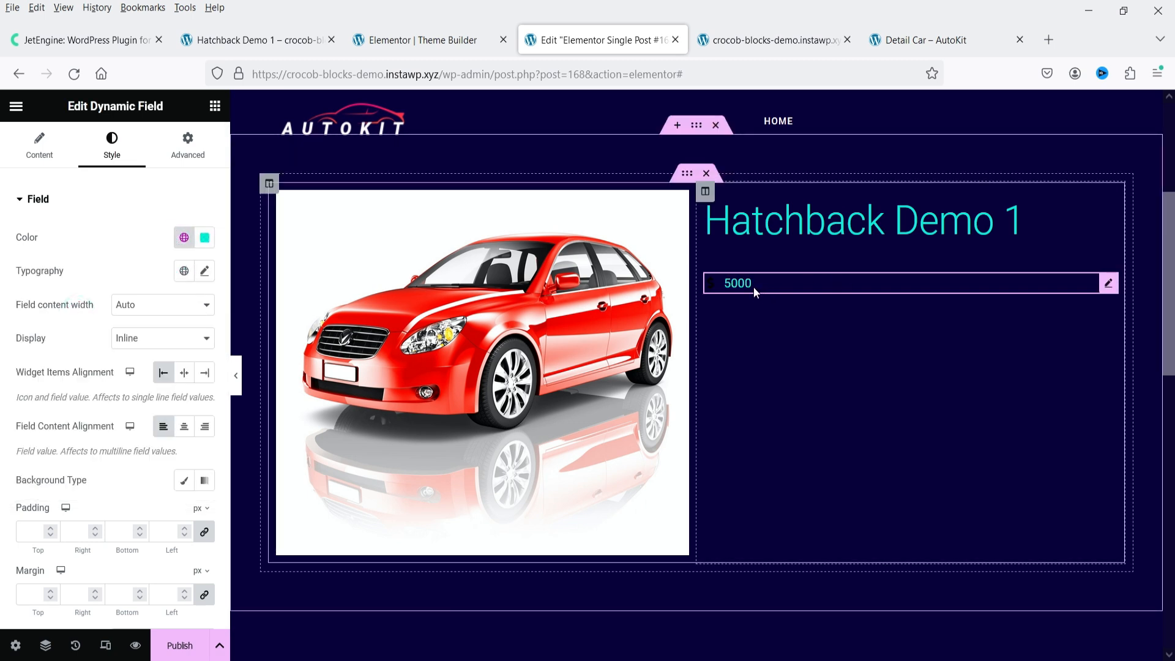
Set the price text's size slightly above 20 px and its weight to 600 (Semi Bold)
click(205, 271)
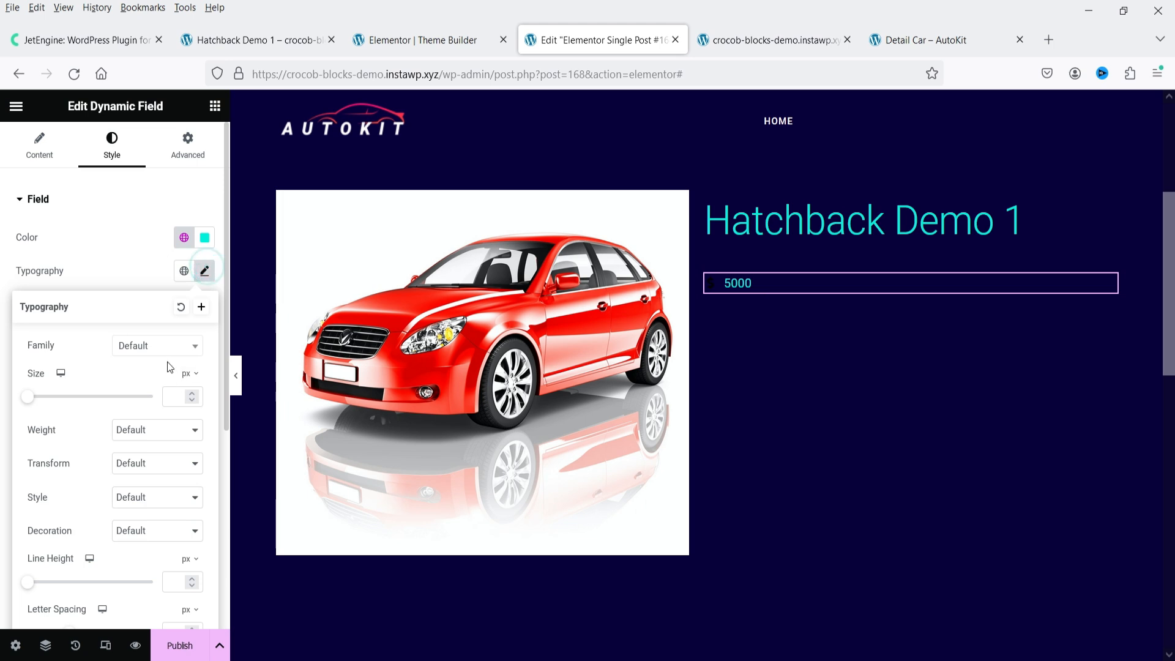
click(166, 396)
text(20)
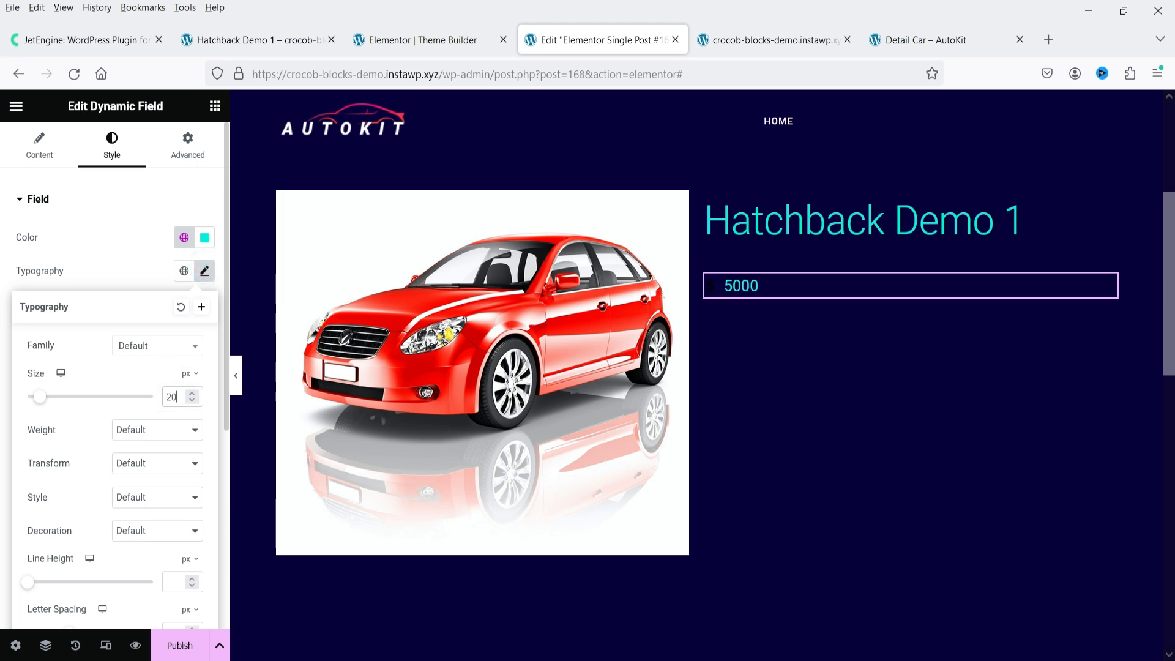
click(196, 395)
click(167, 436)
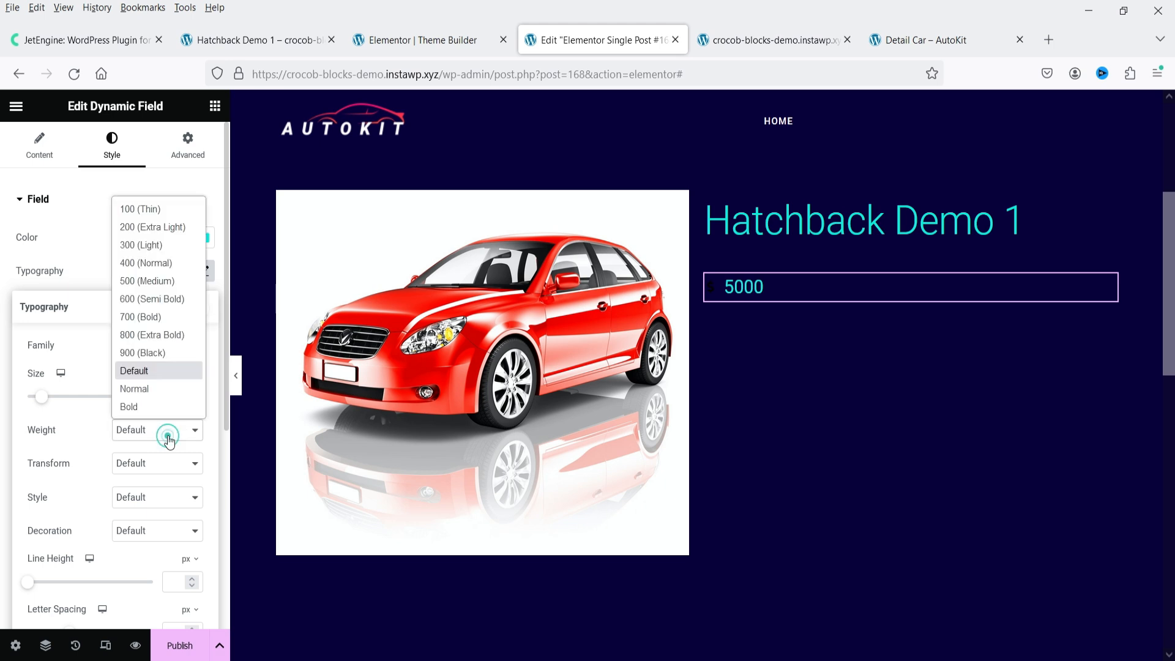
click(160, 299)
click(105, 251)
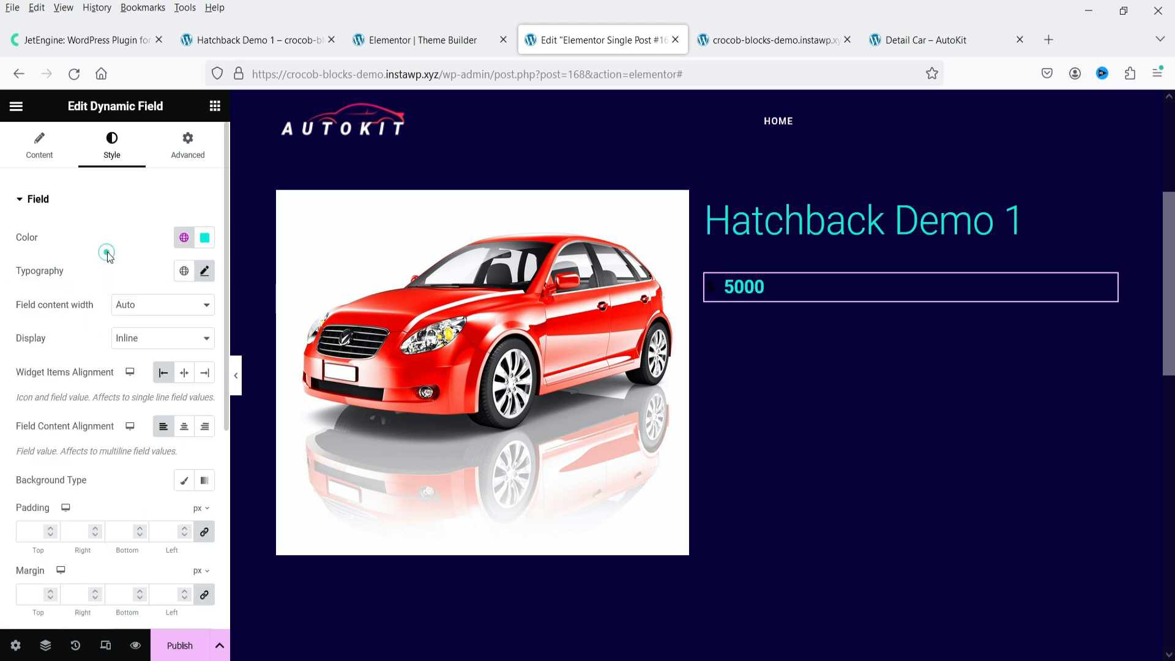
Color the price field's dollar icon with the global color Accent and set its size to 31
scroll(95, 392, down, 4)
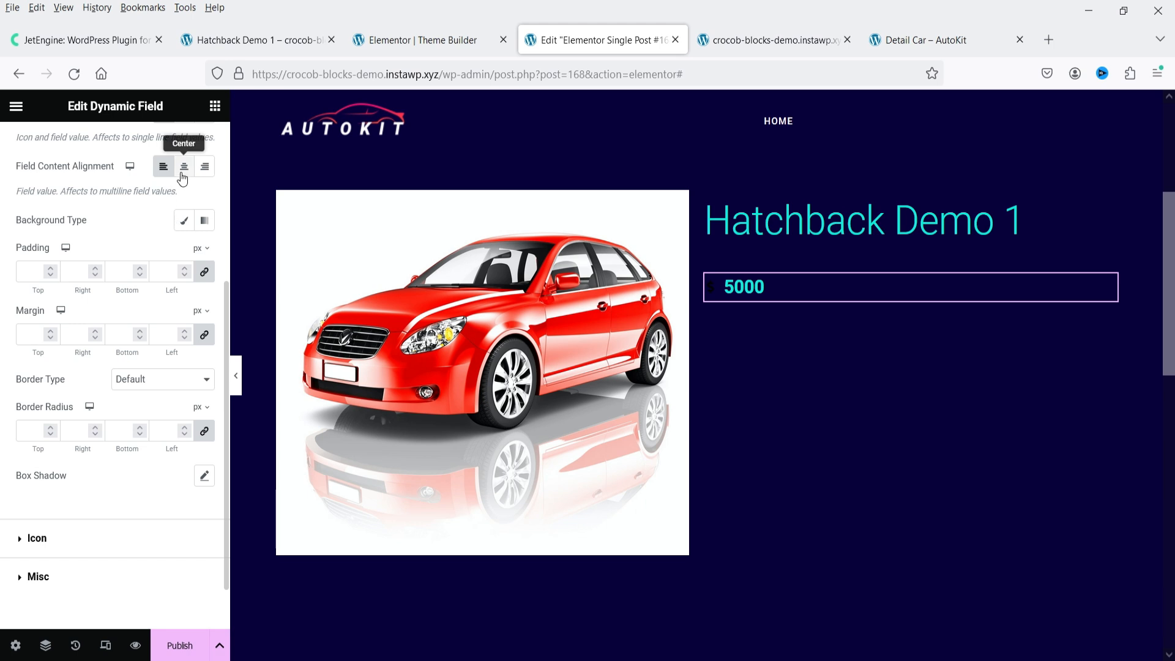
scroll(92, 447, down, 2)
click(73, 476)
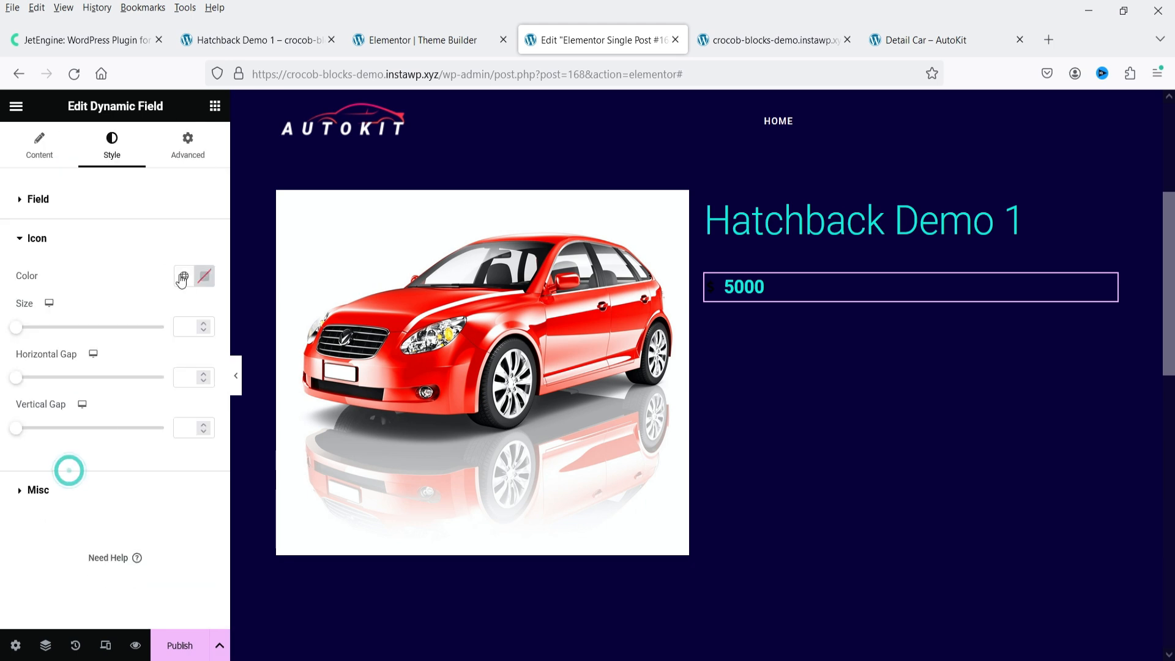
click(184, 276)
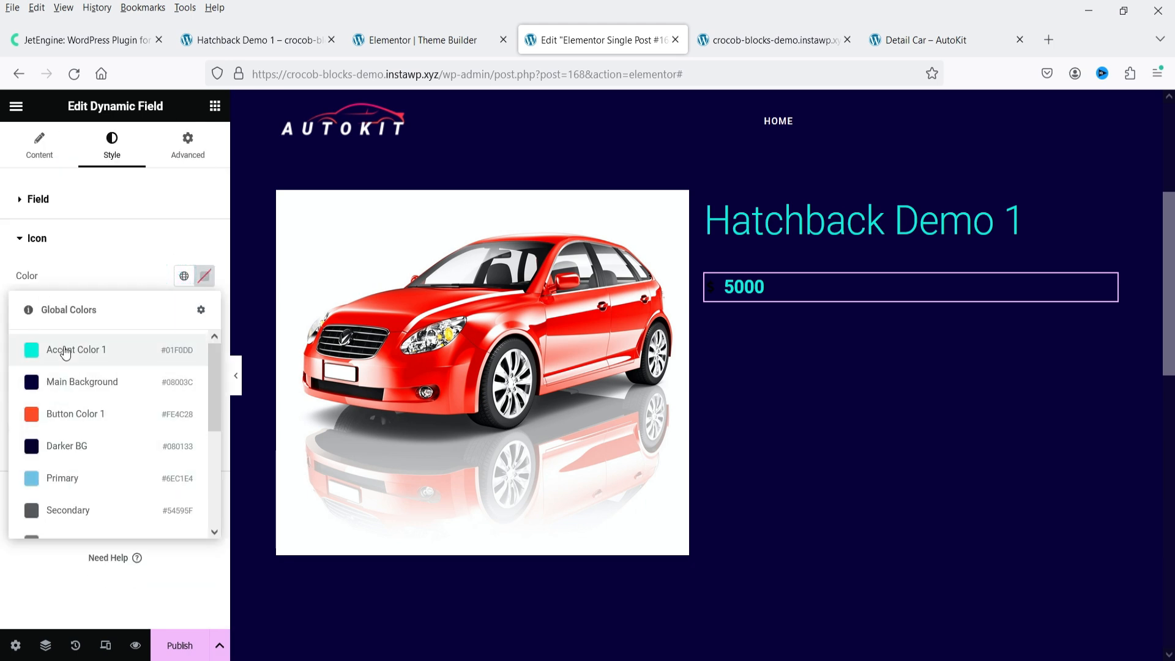
scroll(114, 438, down, 2)
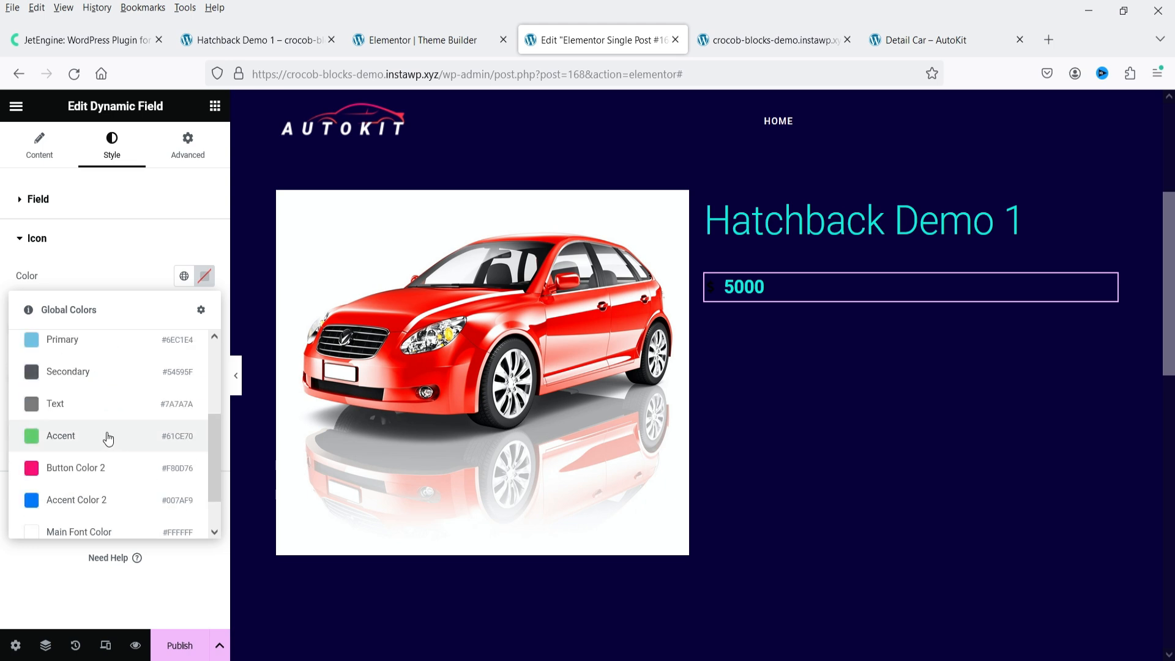
click(109, 437)
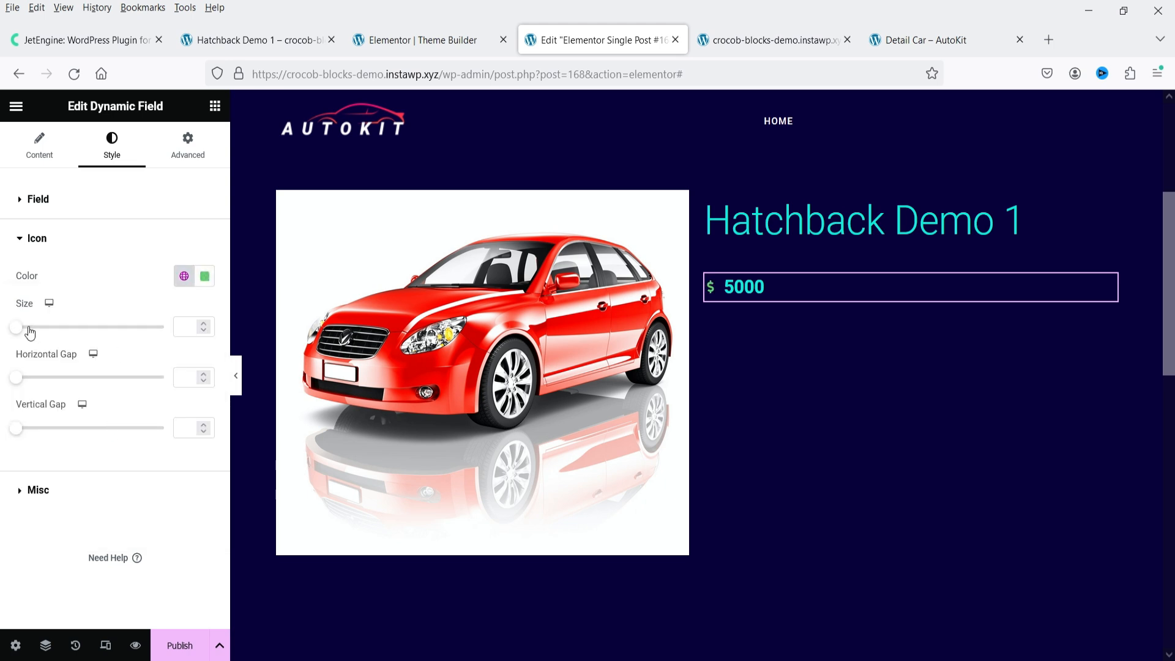
drag(31, 331, 51, 336)
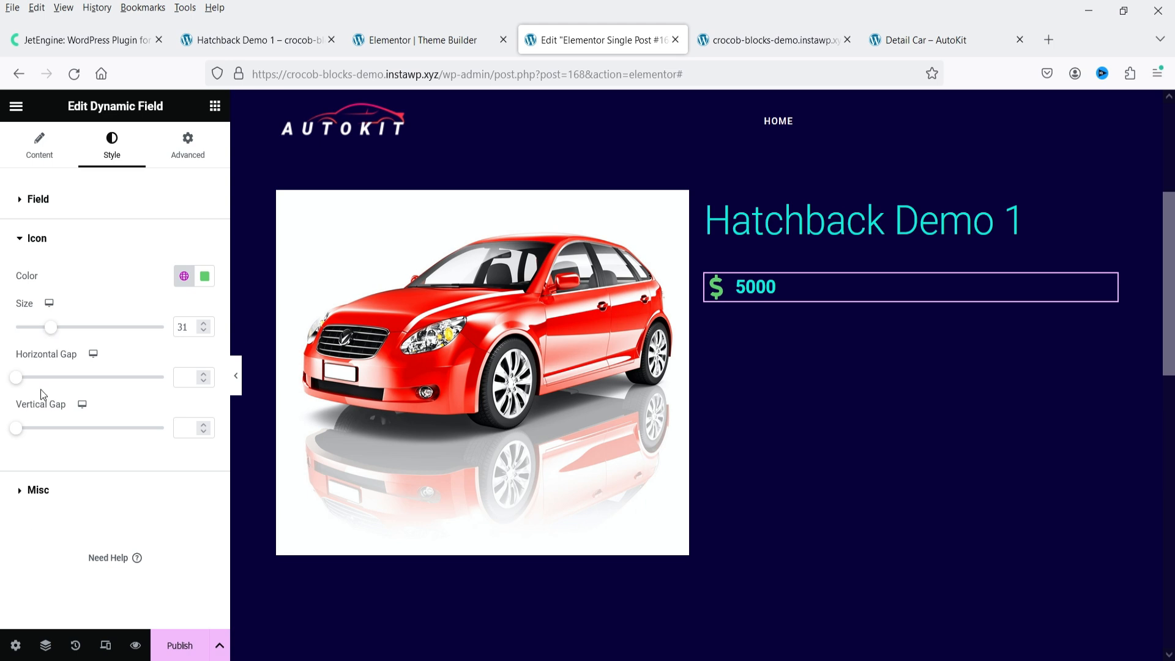
click(37, 490)
Check the Specifications list on the Detail Car reference page, and place a Price List widget below the price in the template
click(897, 38)
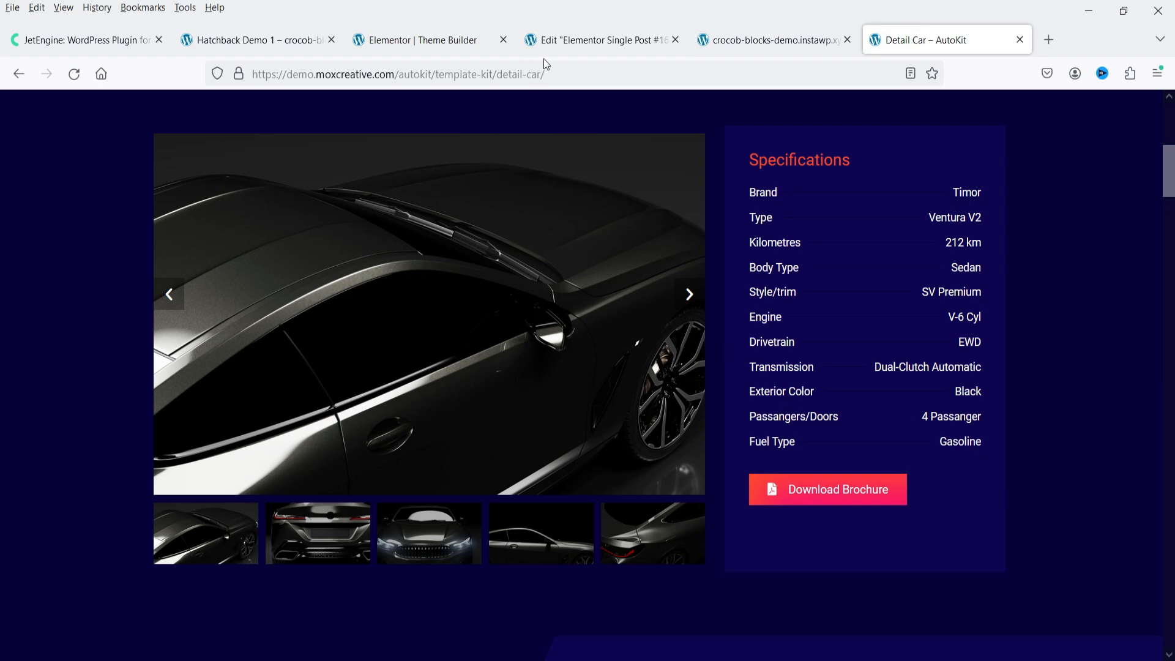
click(598, 39)
click(215, 105)
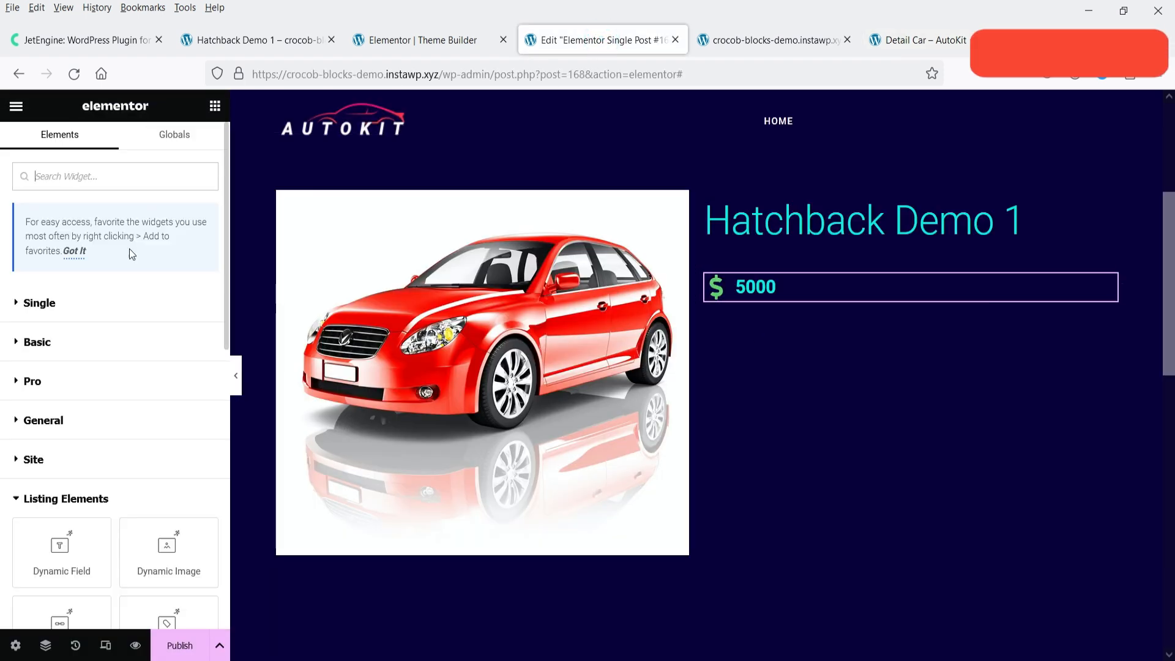
click(73, 177)
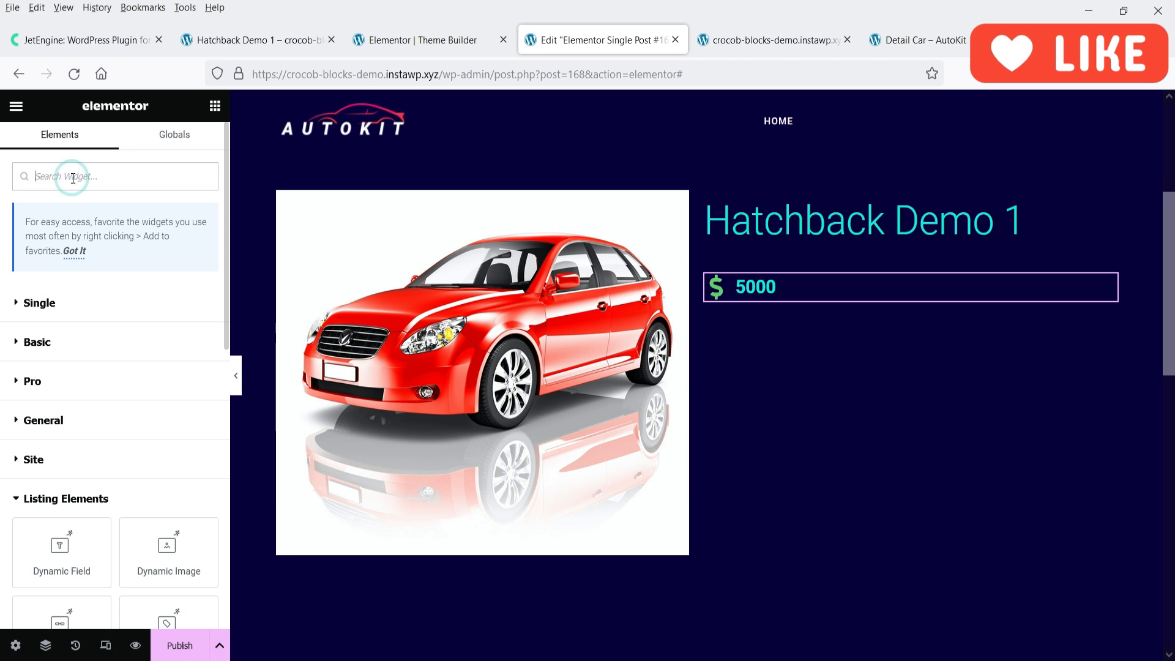
text(pric)
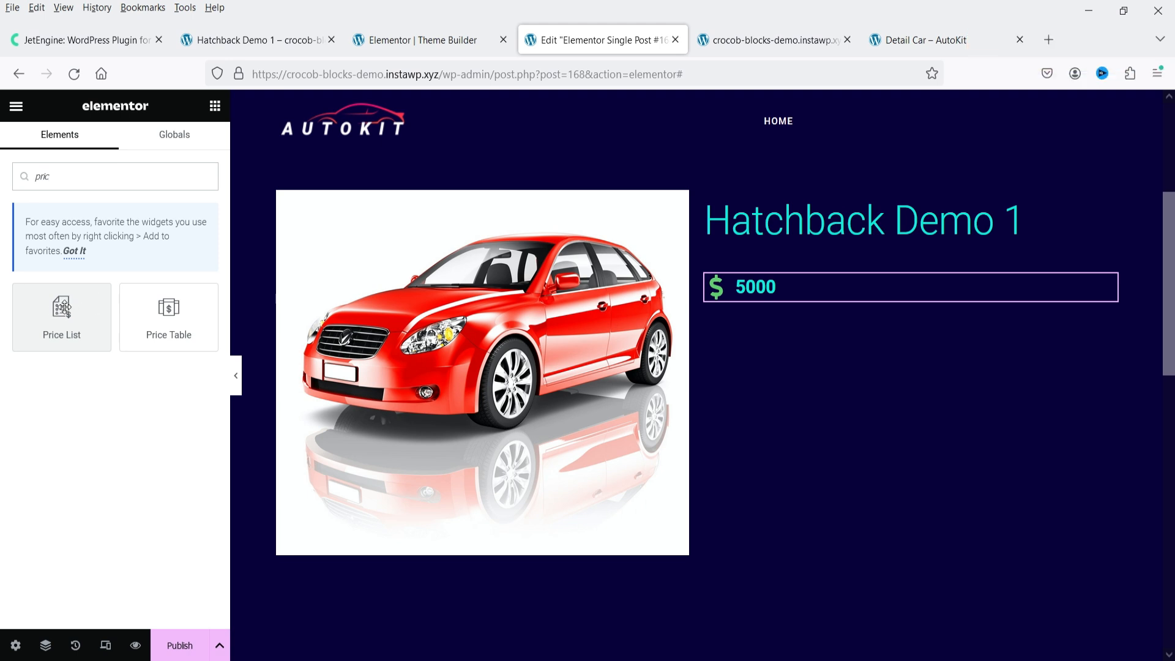
drag(63, 308, 834, 298)
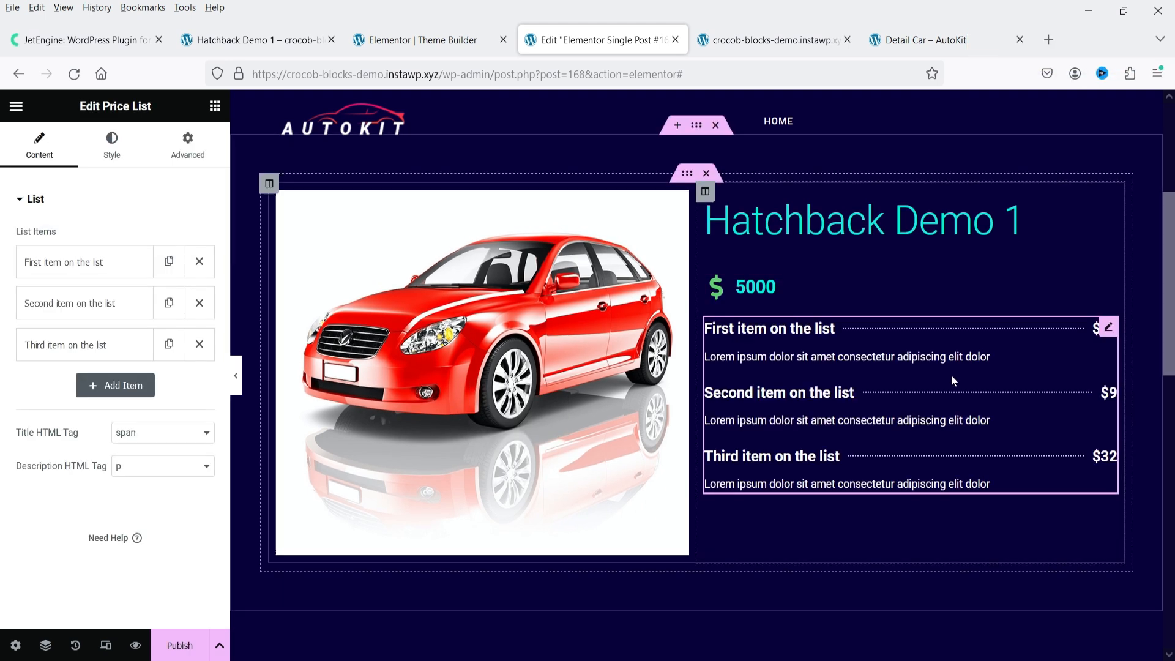
Title the first item of the price list "Body Type"
click(92, 267)
triple_click(123, 351)
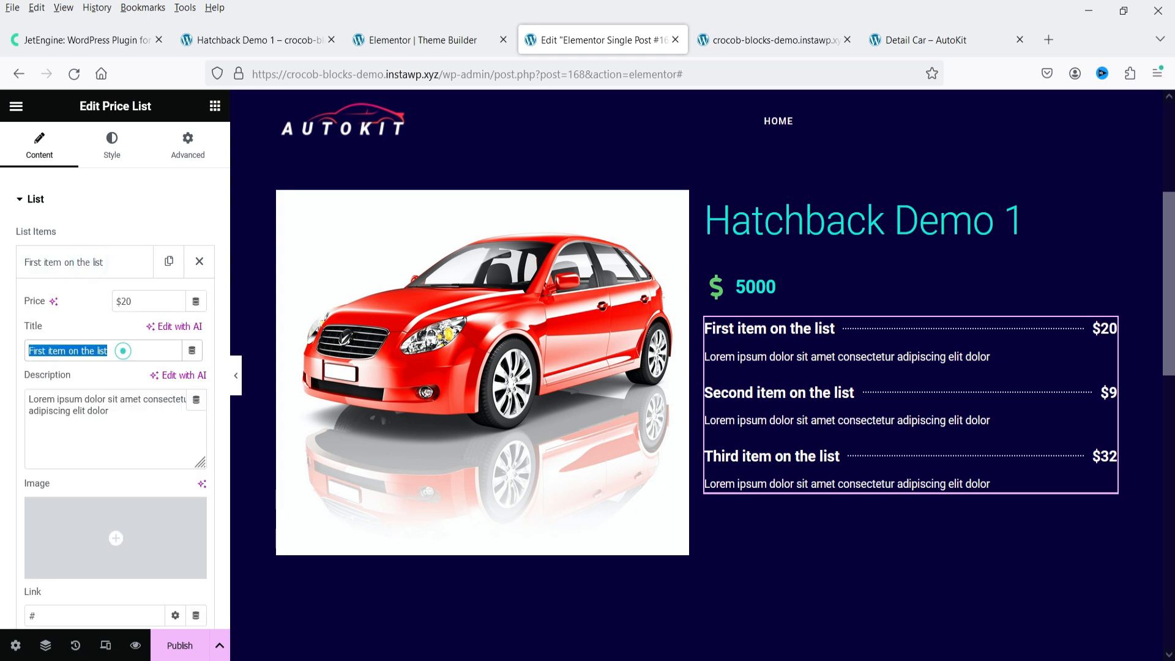
text(Body Type)
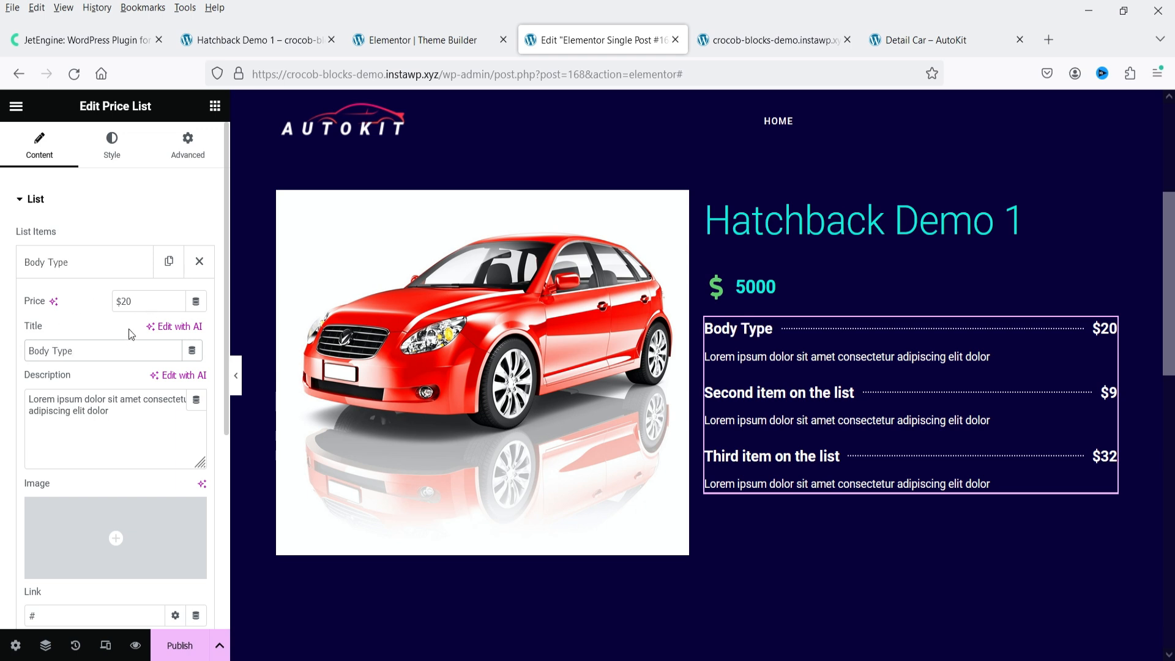
Clear the Body Type item's price and open its dynamic tags at the JetEngine group
drag(144, 301, 101, 303)
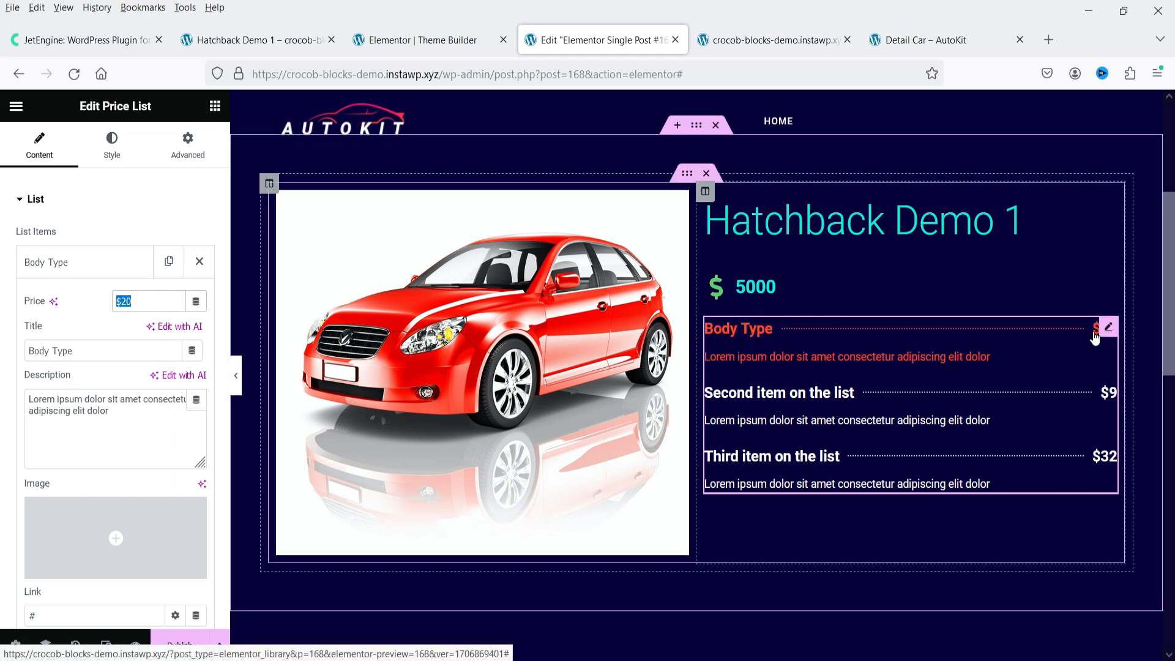
key(BackSpace)
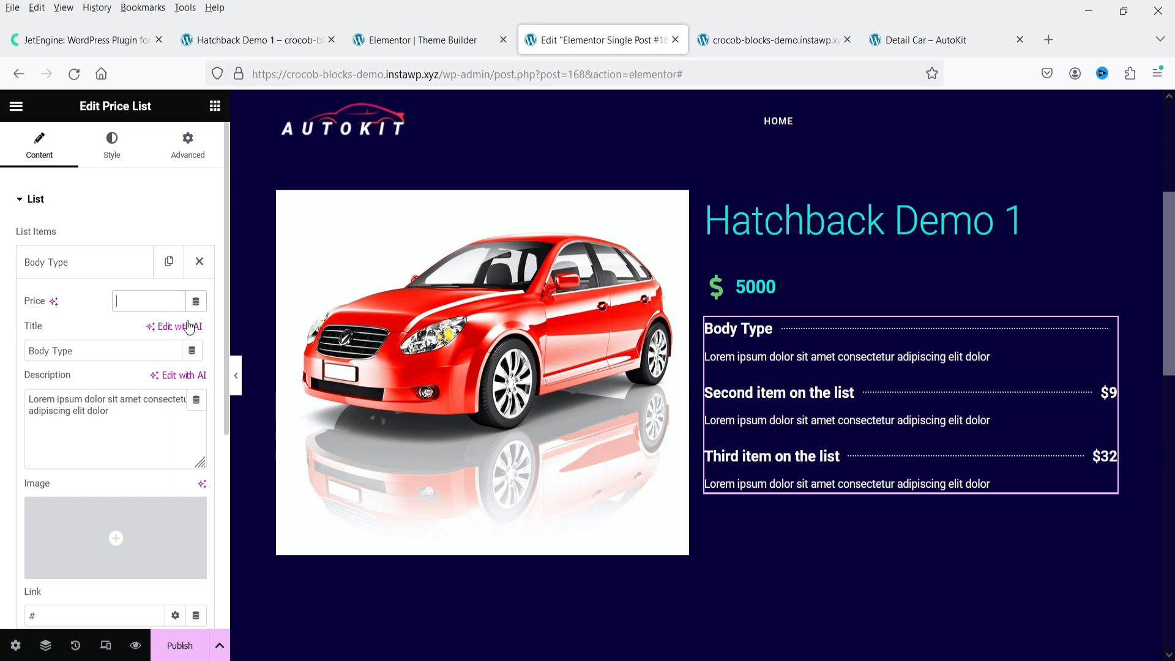
click(196, 301)
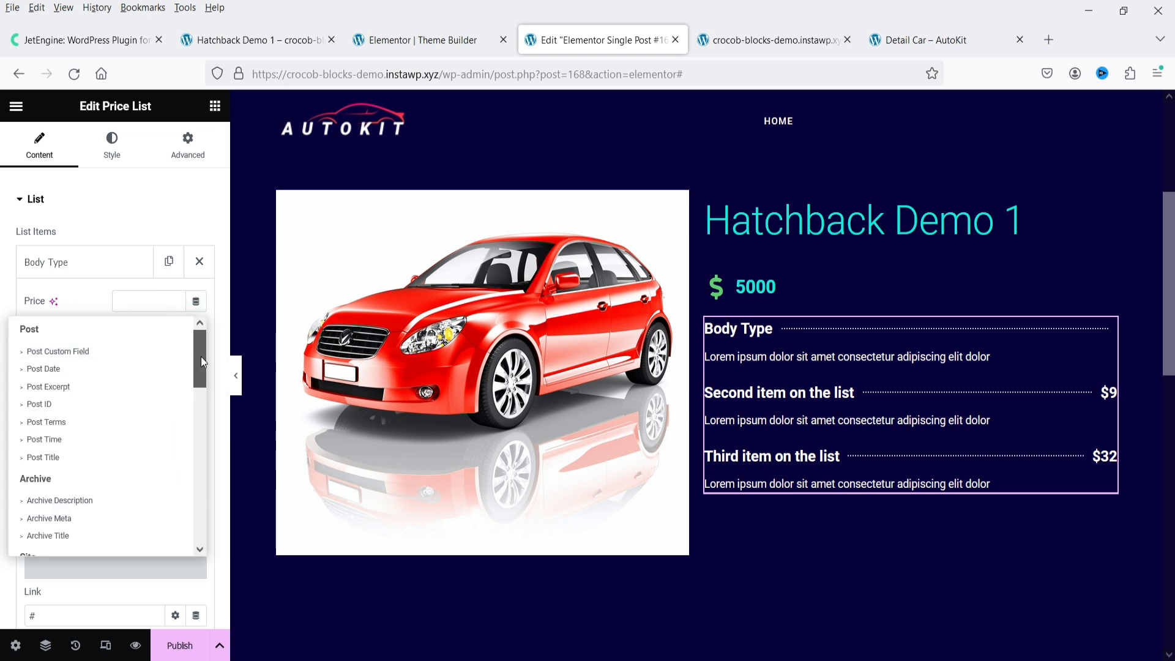
drag(201, 356, 207, 510)
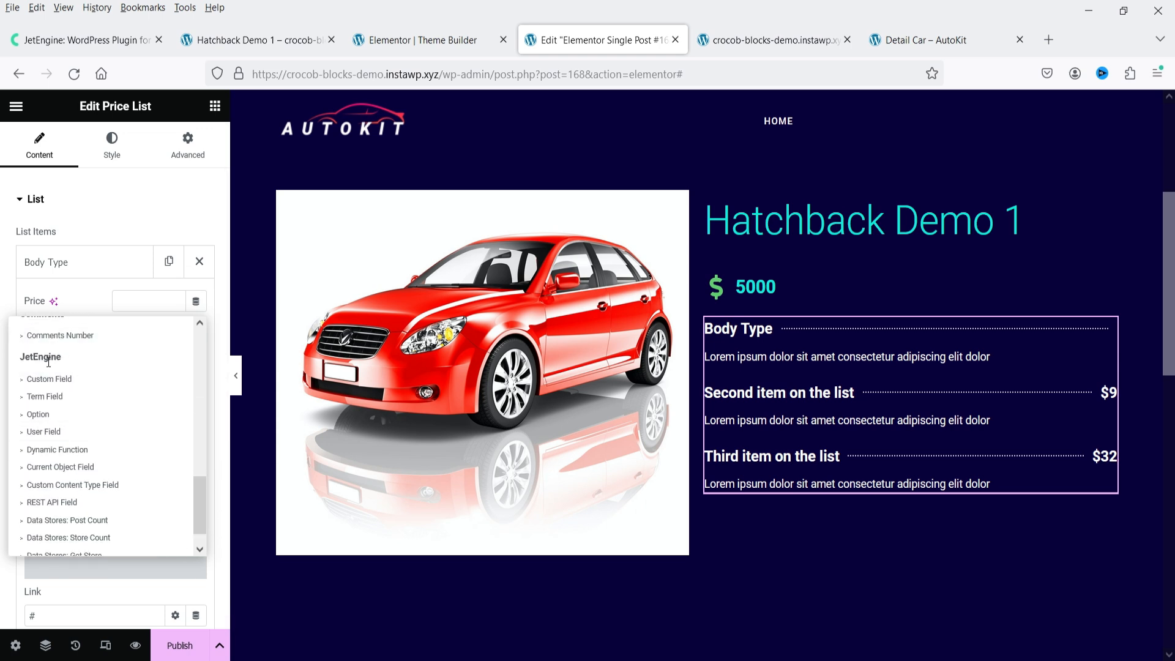
Link the Body Type item's price to the JetEngine custom field Body Type and clear the item's description
click(49, 380)
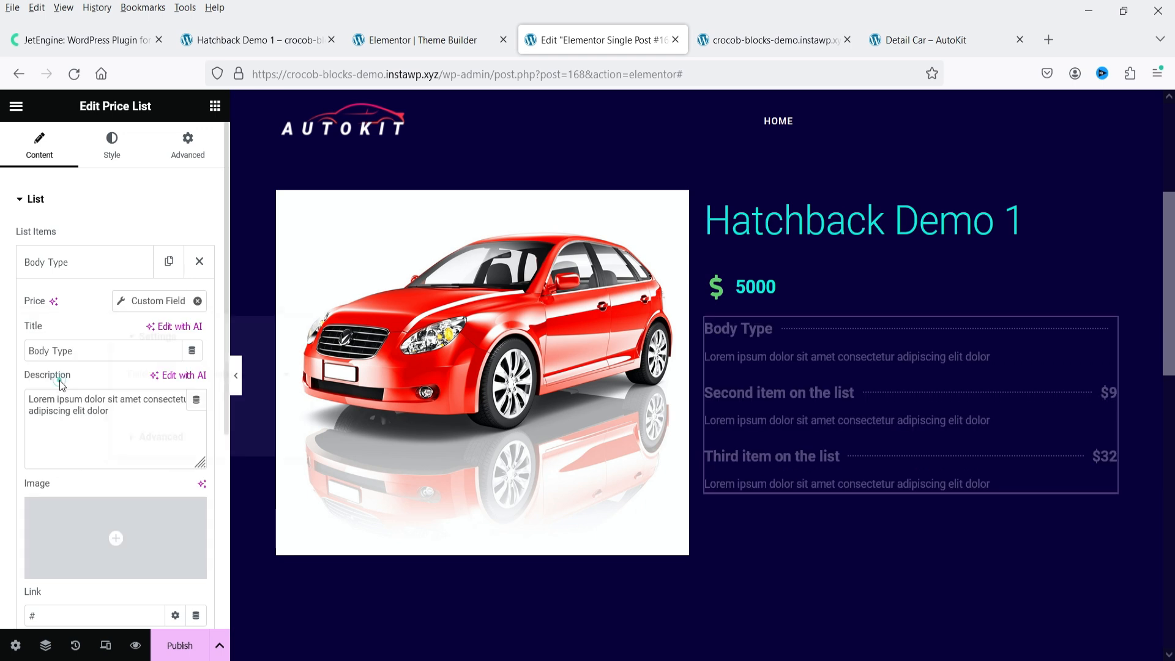
click(233, 375)
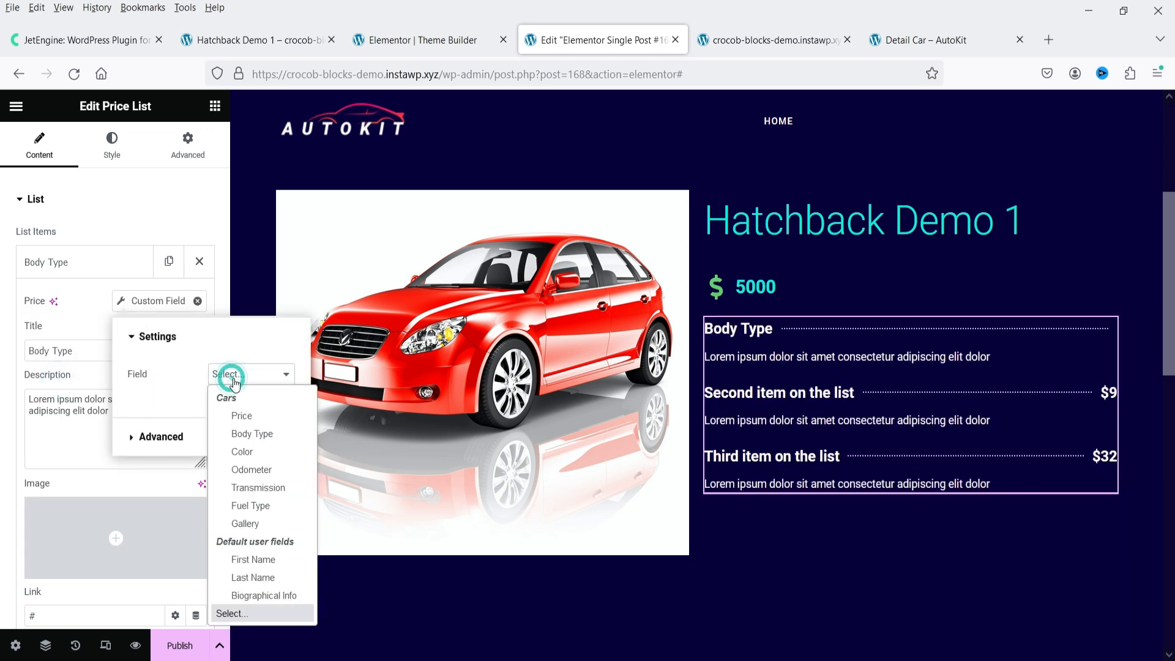
click(270, 434)
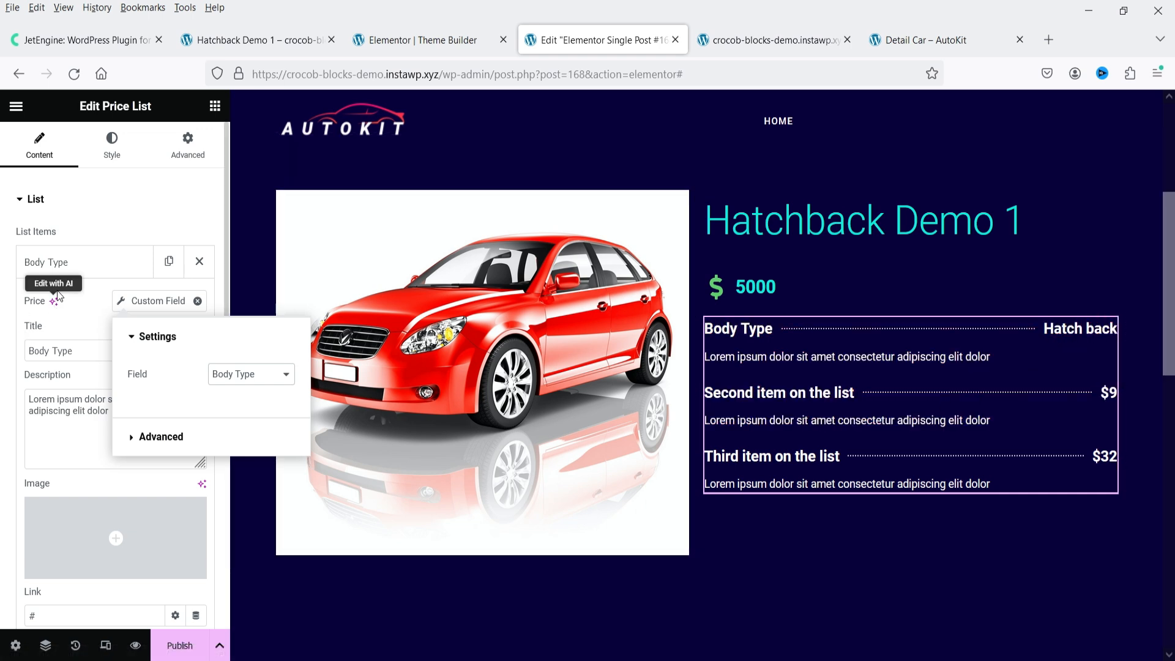
triple_click(51, 416)
key(BackSpace)
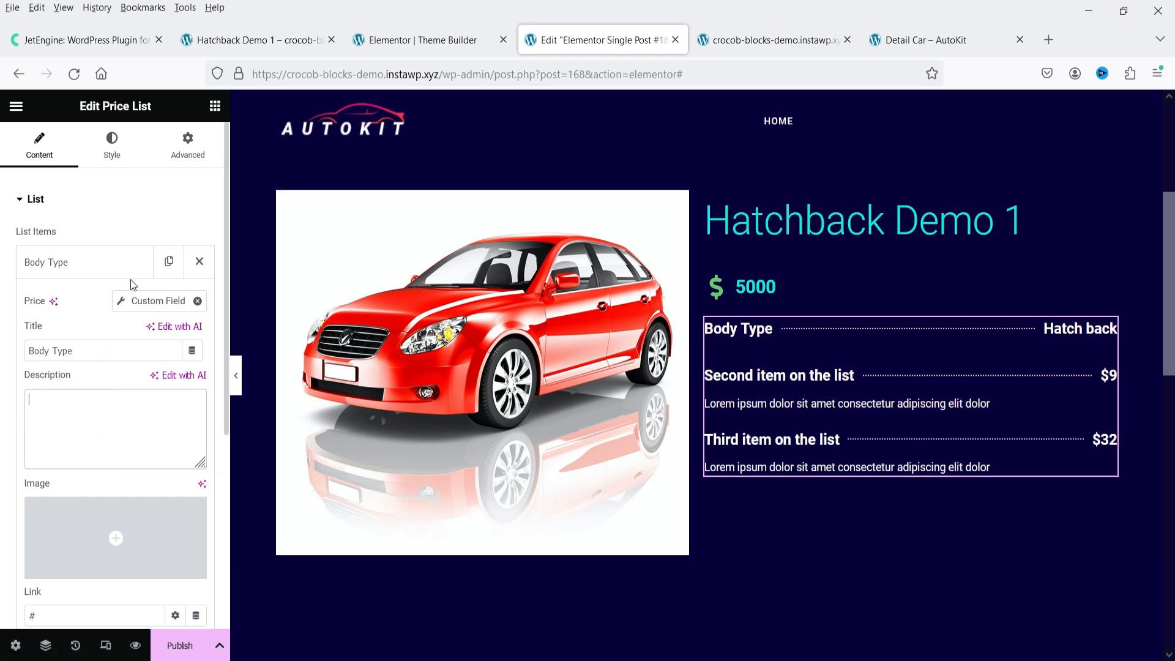
click(112, 262)
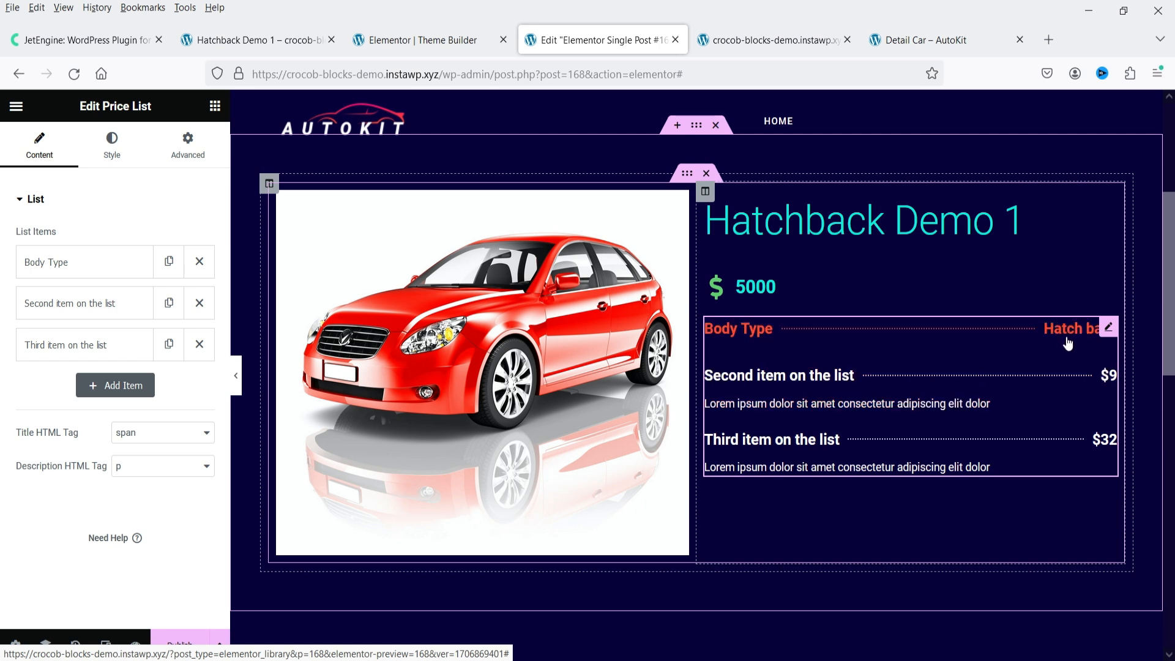
Retitle the second price list item as "Odomoter"
click(83, 305)
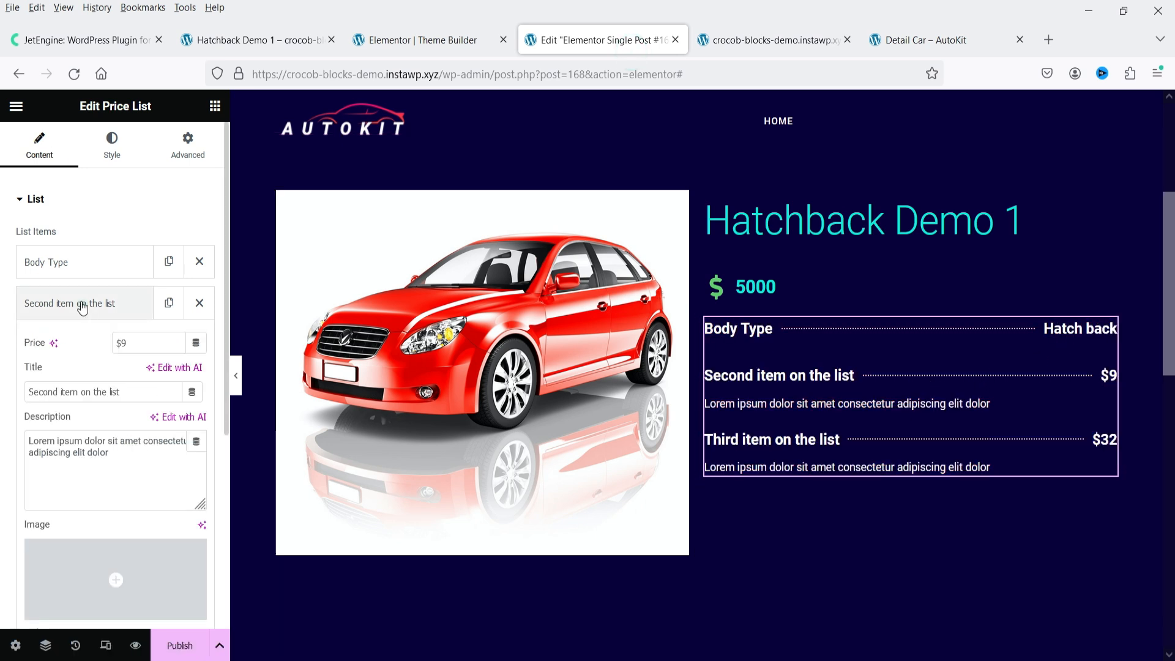
triple_click(149, 392)
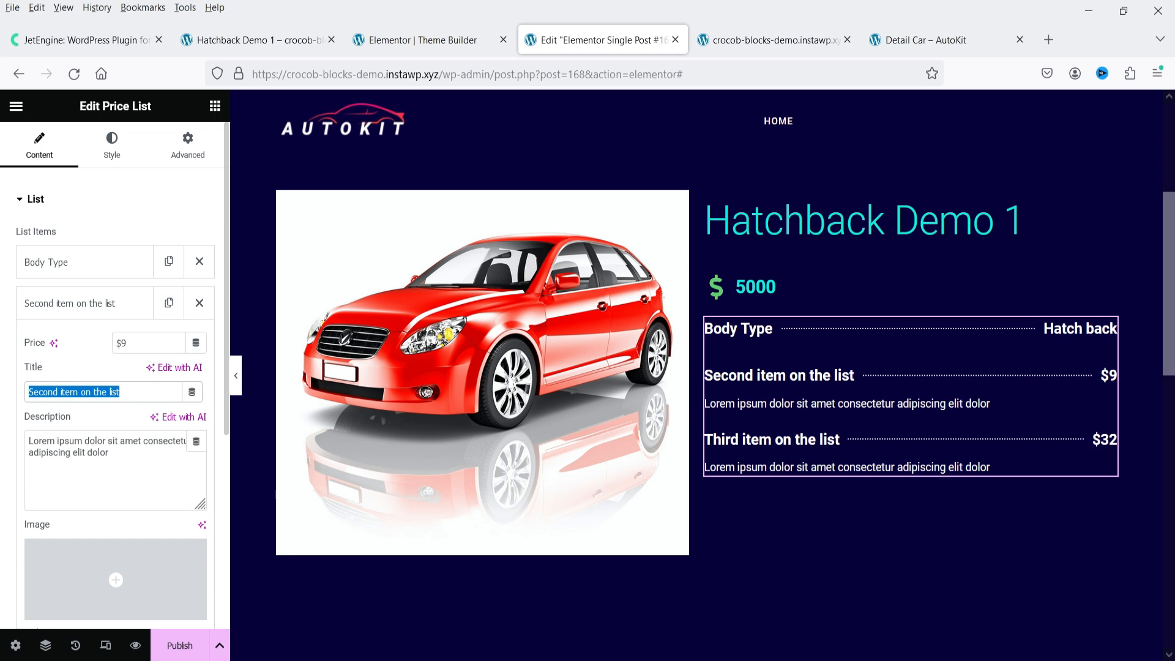
text(Odometer)
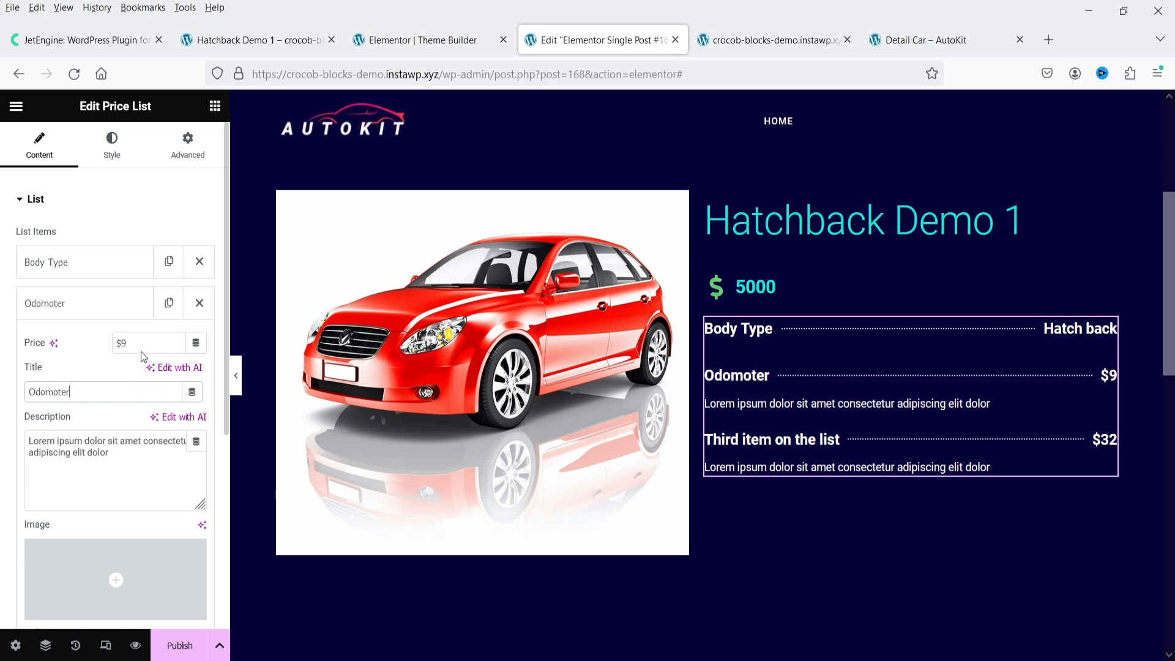
Replace the second item's fixed price with the JetEngine custom field Odometer
double_click(123, 343)
key(BackSpace)
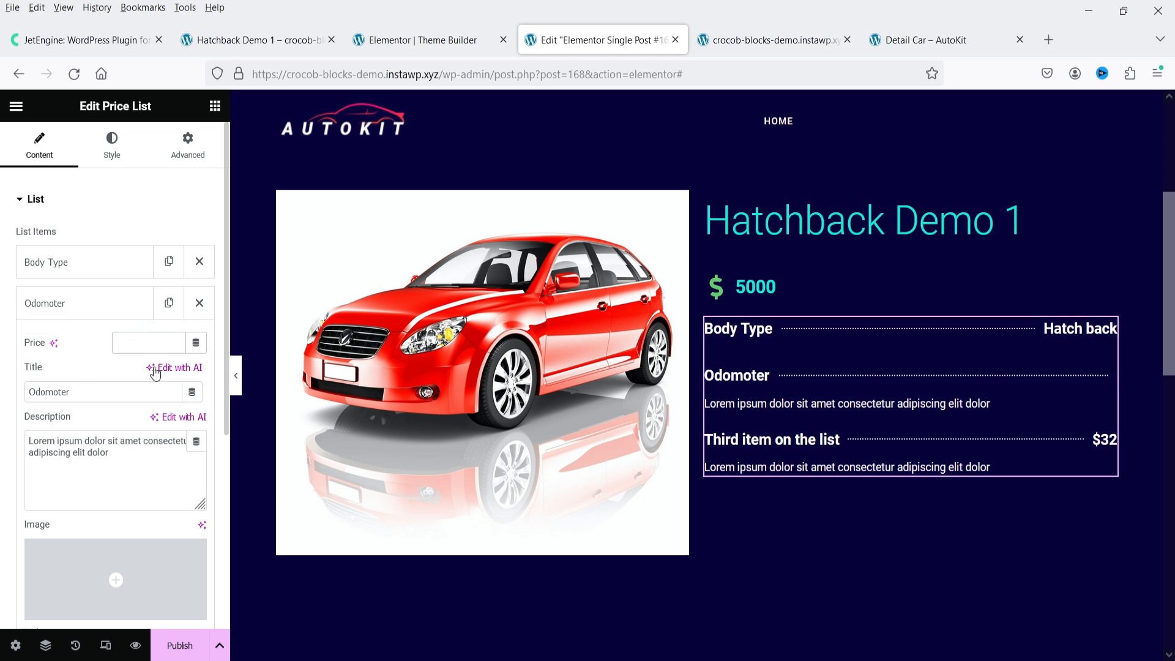
click(196, 343)
drag(202, 400, 204, 558)
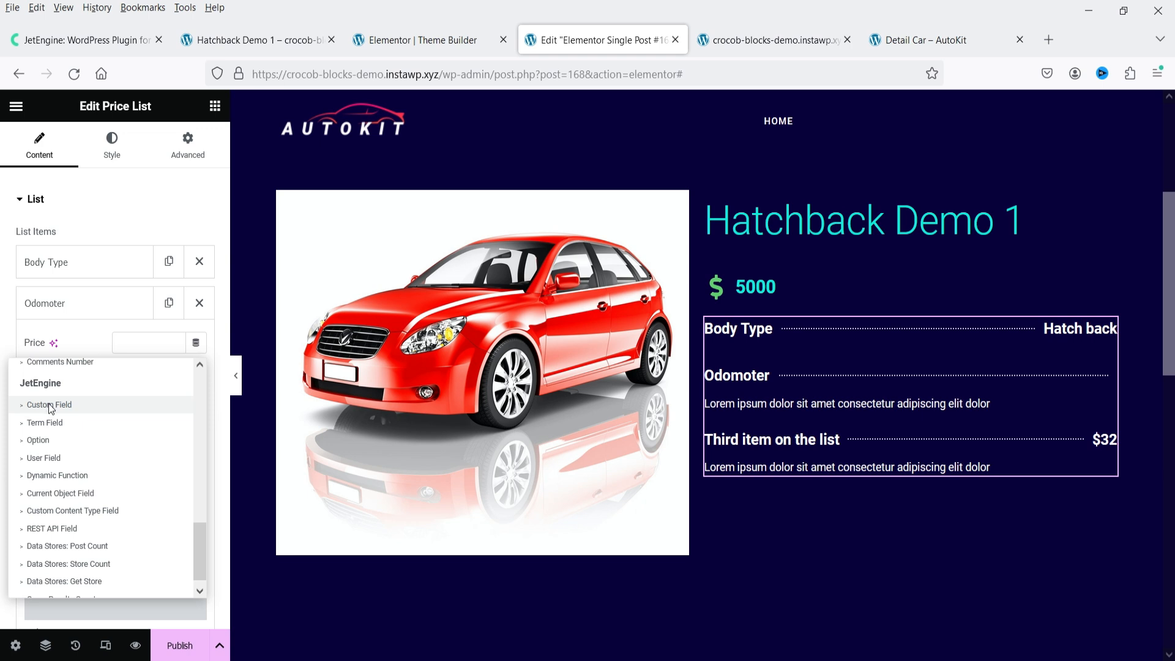
click(49, 405)
click(248, 415)
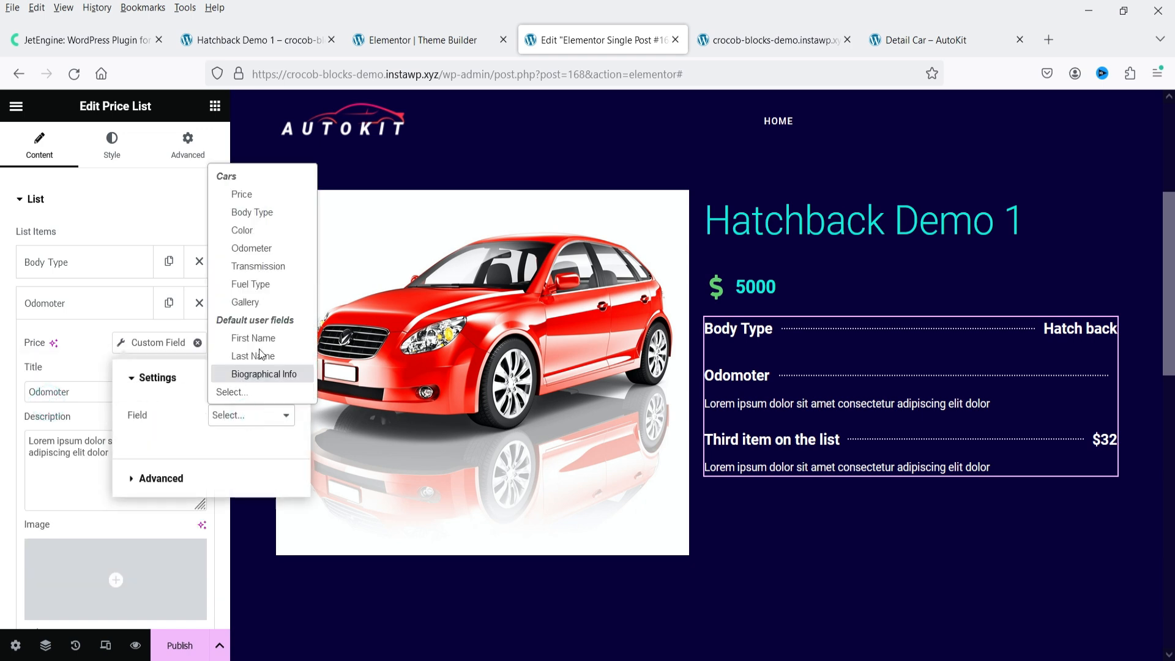
click(266, 247)
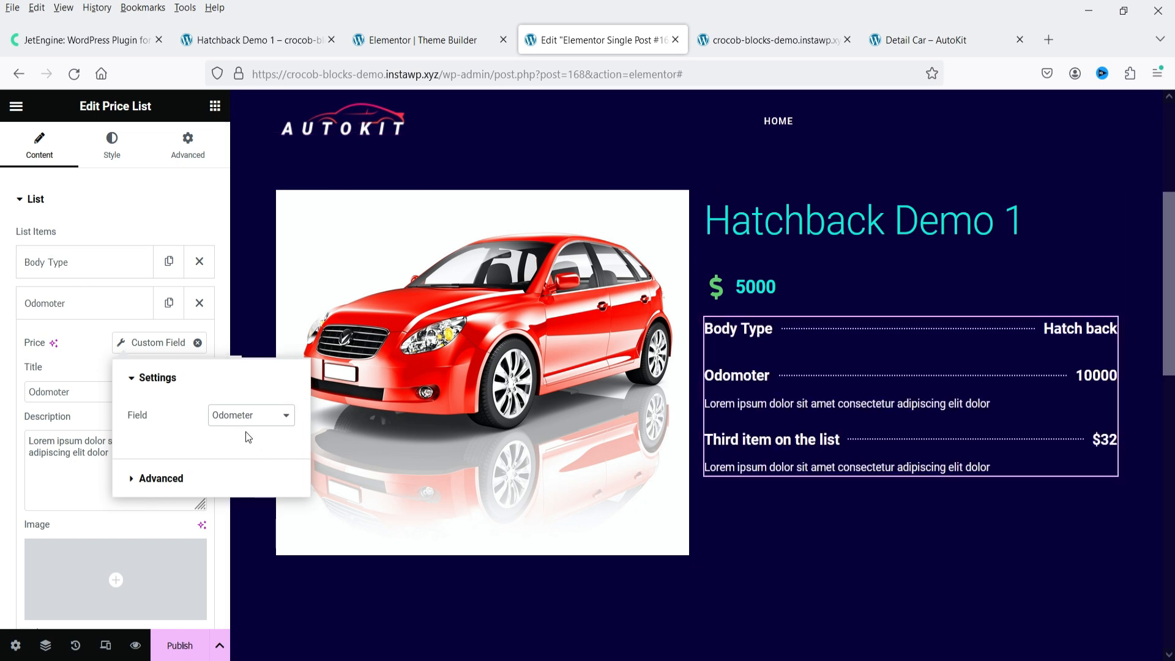
Add "Kms" after the second item's dynamic odometer value and clear the item's description
click(178, 478)
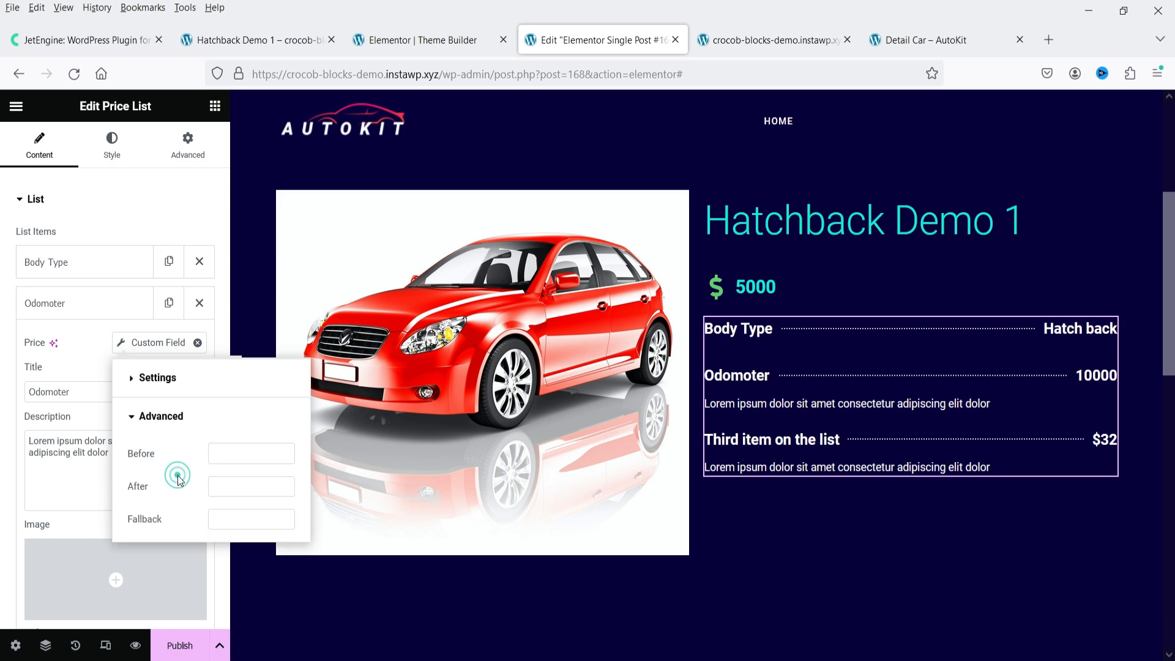
click(232, 484)
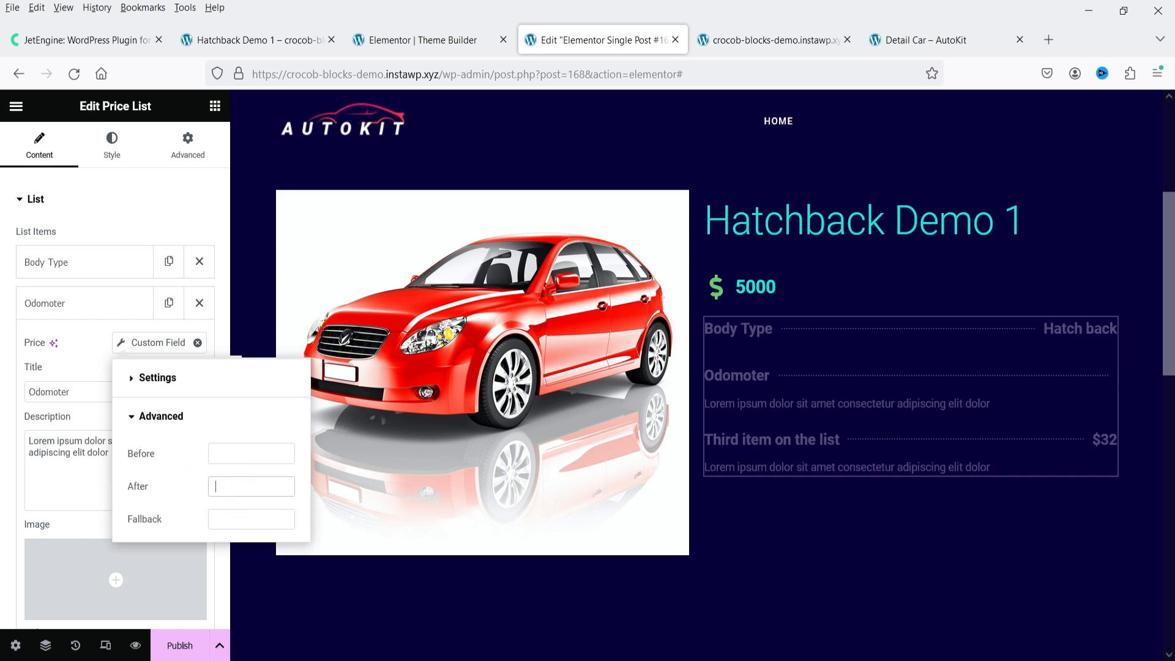
text(Kms)
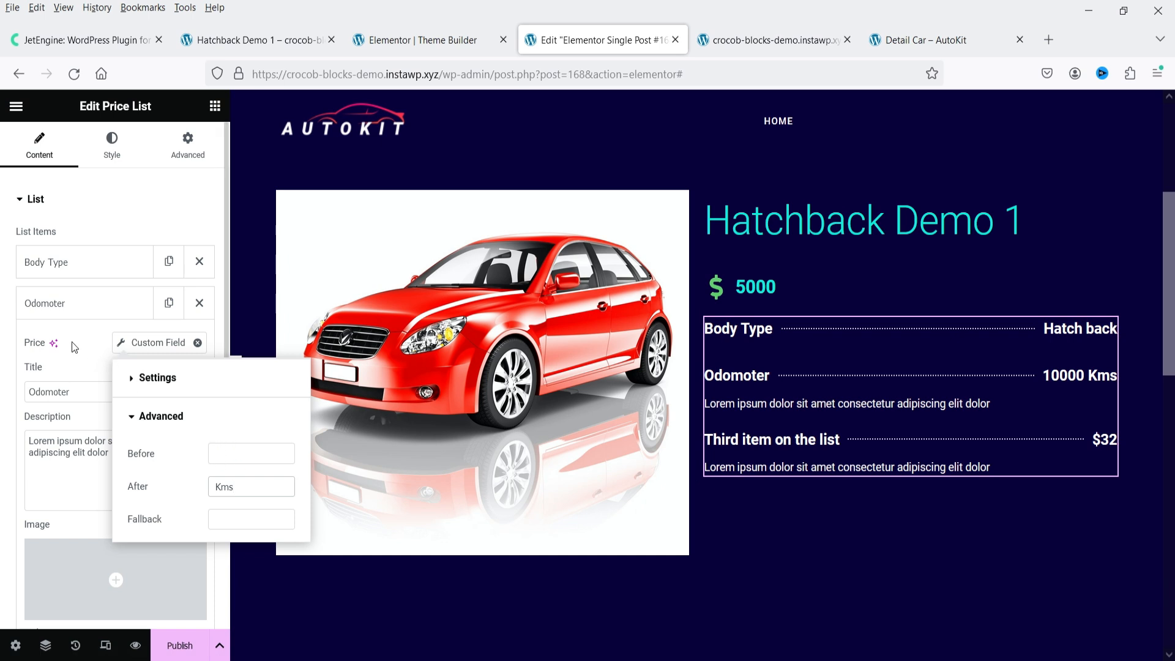
click(77, 445)
triple_click(77, 445)
key(BackSpace)
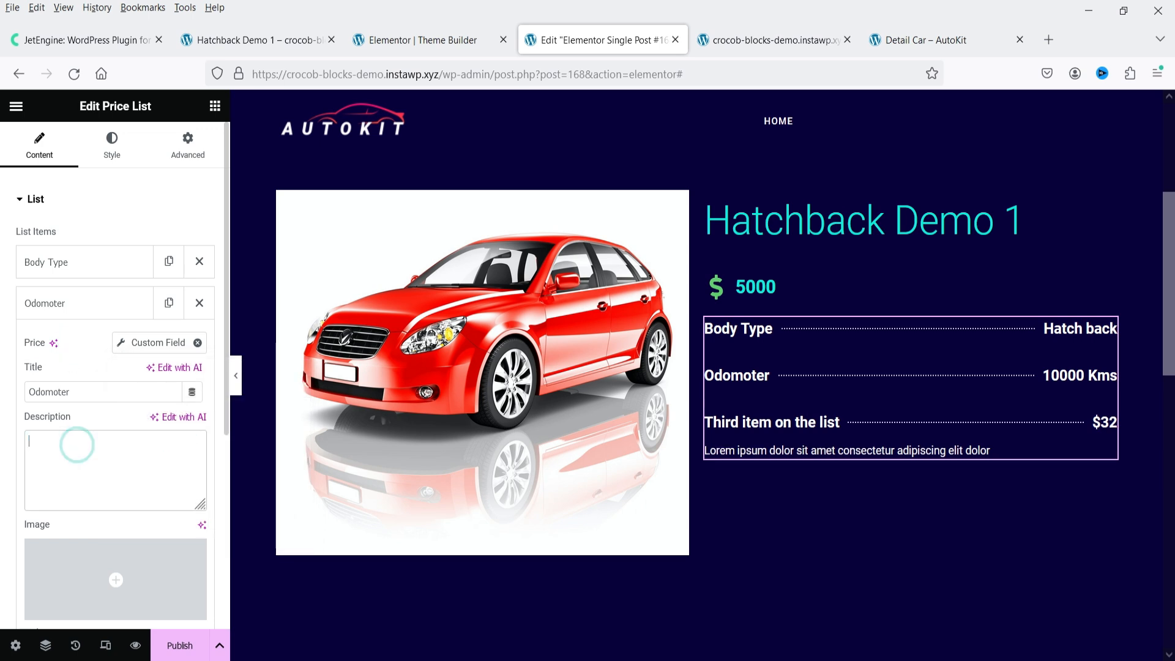
click(50, 306)
Retitle the third price list item as "Color"
click(63, 344)
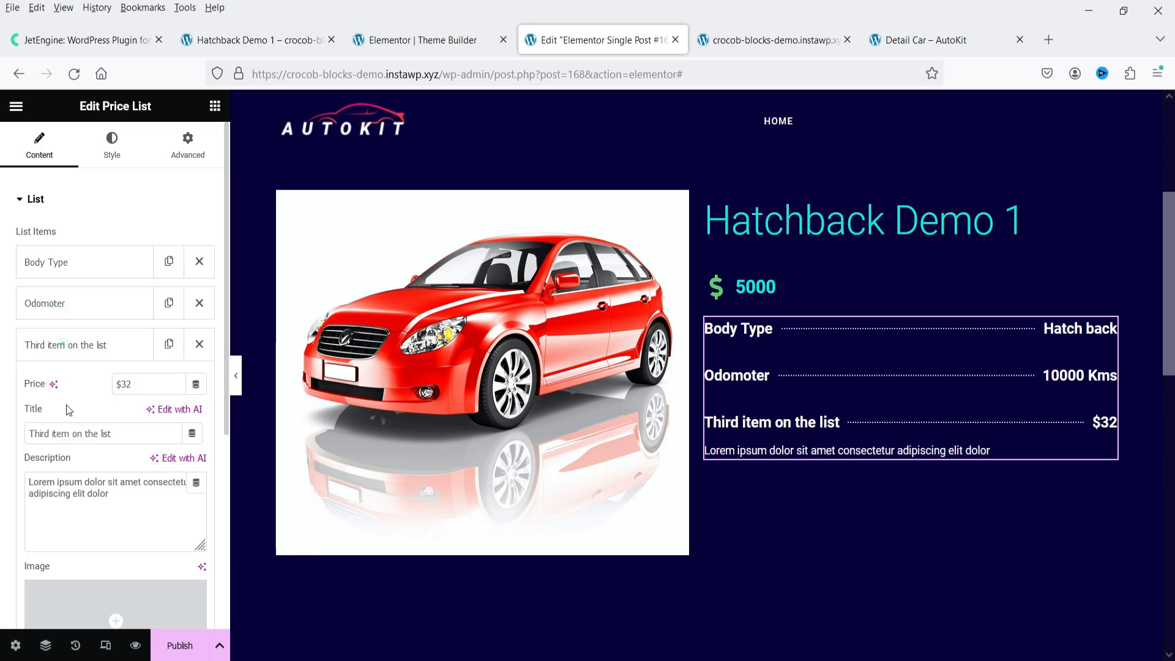
triple_click(127, 434)
text(Color)
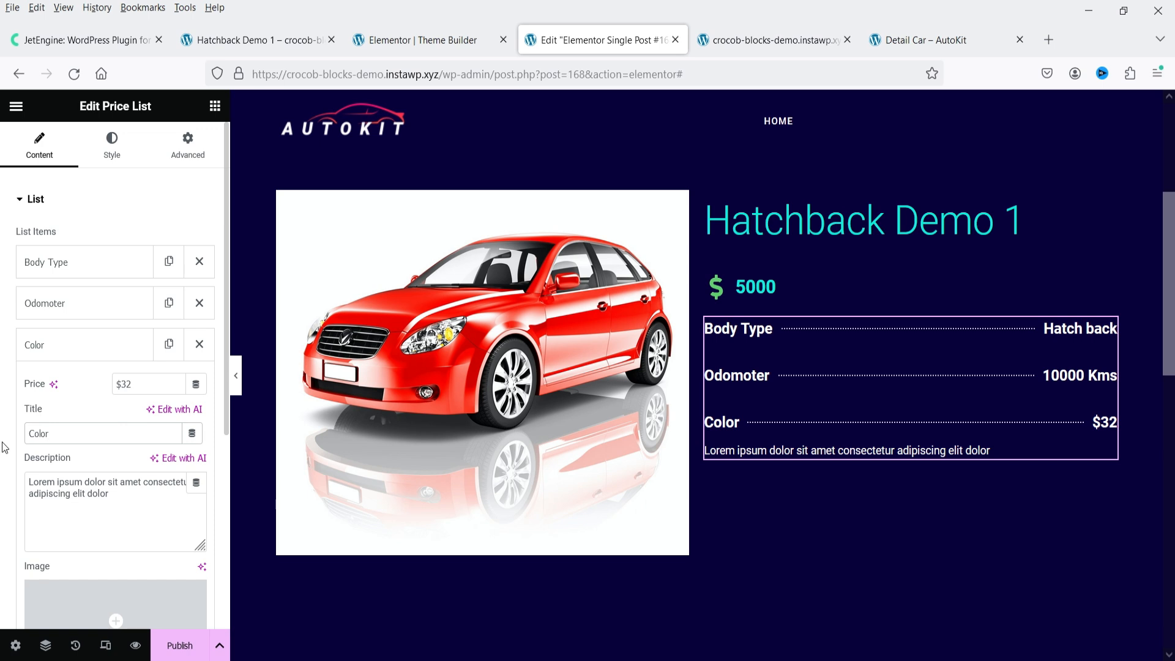
Replace the Color item's fixed price with the JetEngine custom field Color
triple_click(143, 384)
key(BackSpace)
click(196, 385)
scroll(126, 493, down, 10)
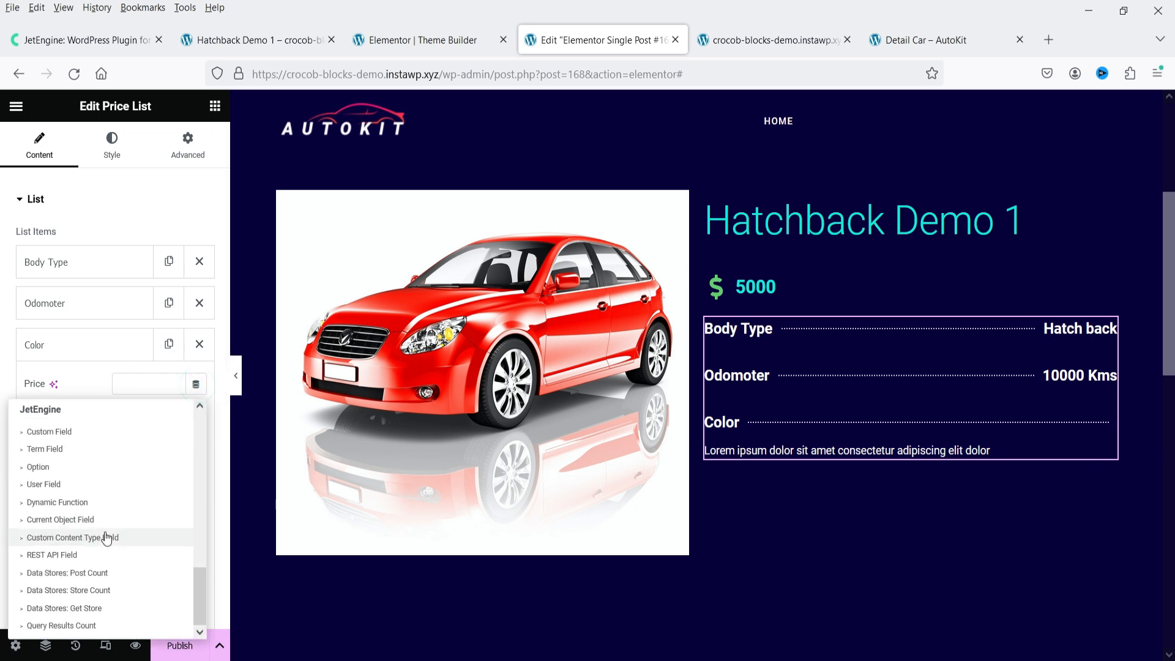
click(54, 432)
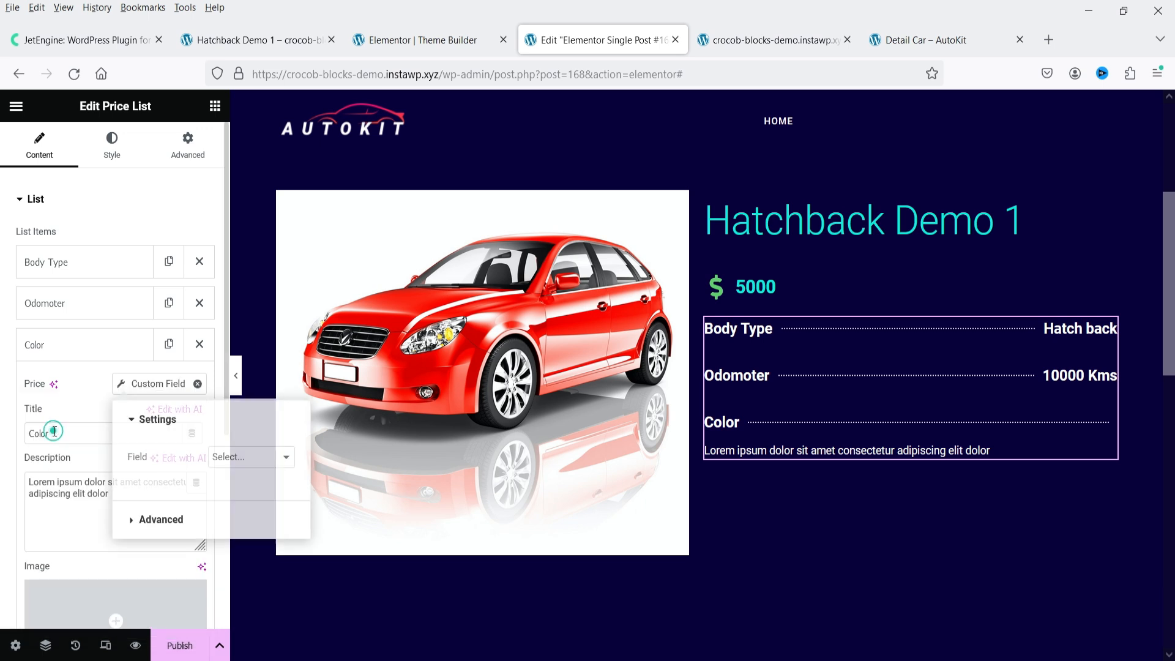
click(256, 458)
click(243, 272)
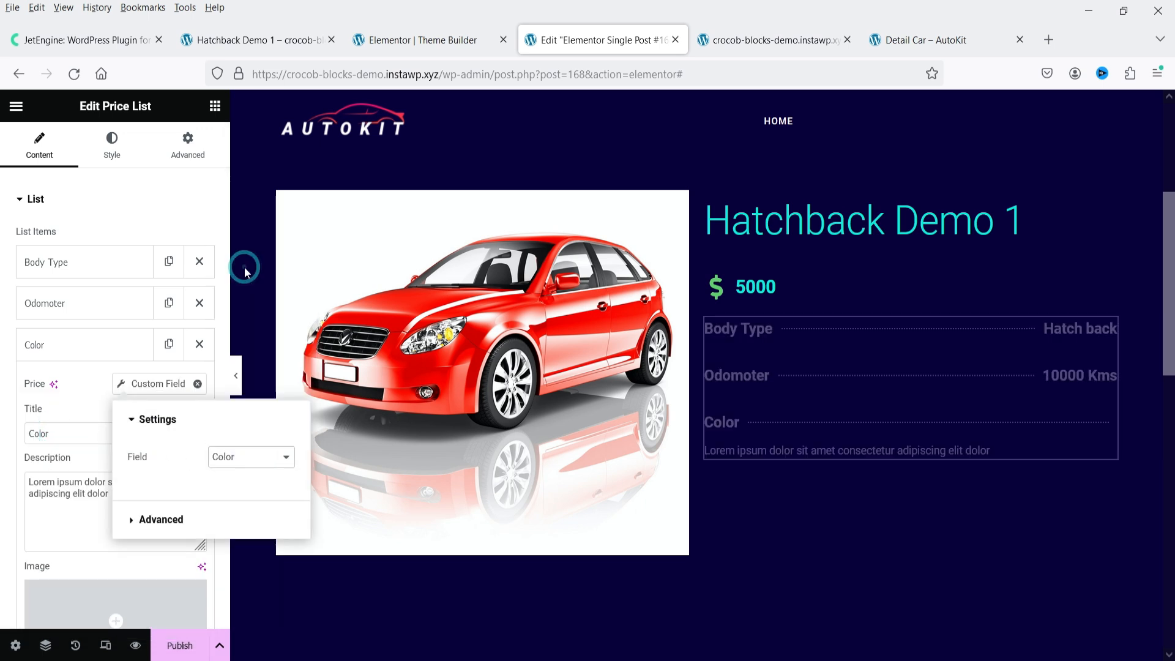
click(123, 345)
Duplicate the Color item and retitle the copy as "Fuel Type"
click(169, 343)
click(87, 387)
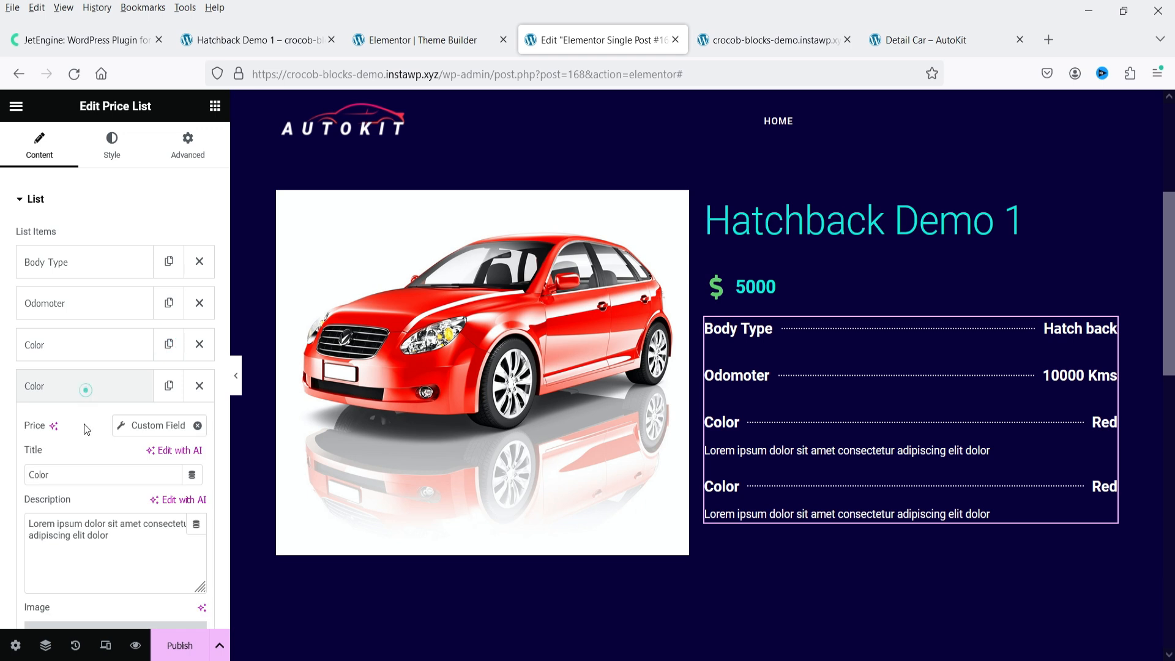
double_click(85, 472)
text(Fuel Type)
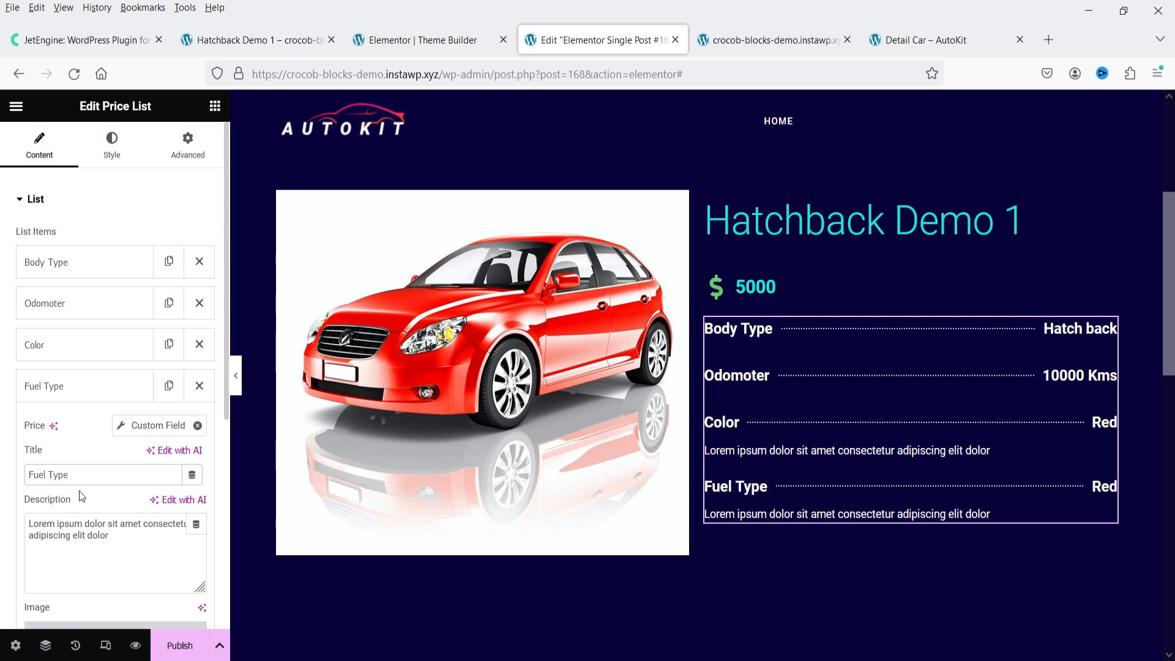
click(192, 474)
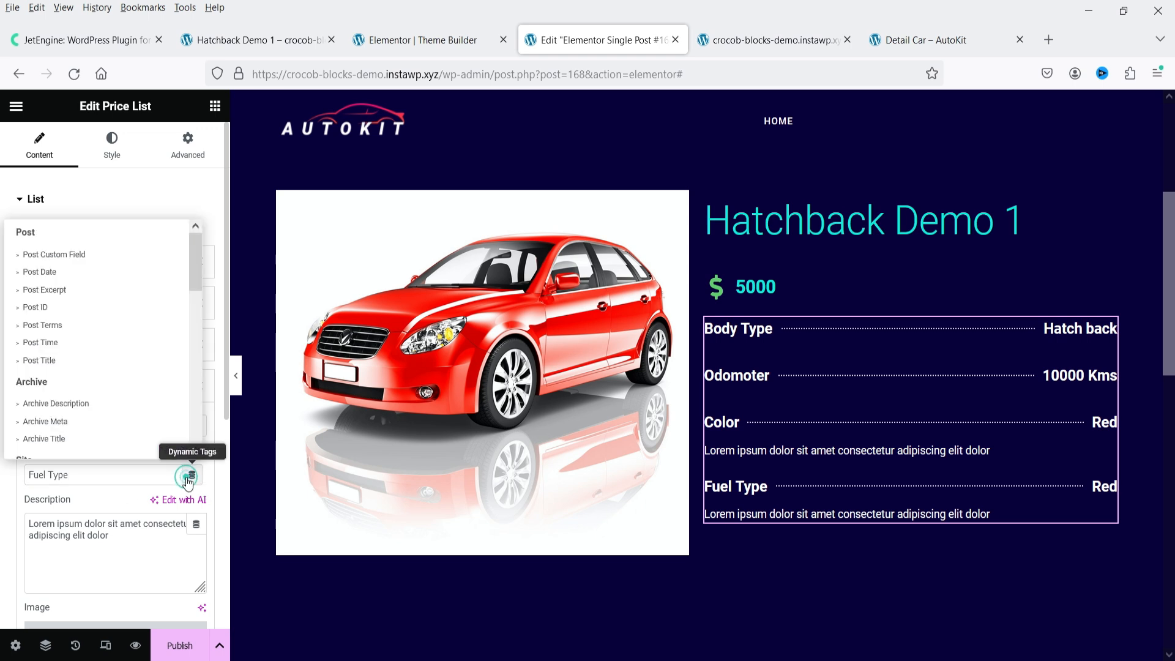
scroll(92, 383, down, 5)
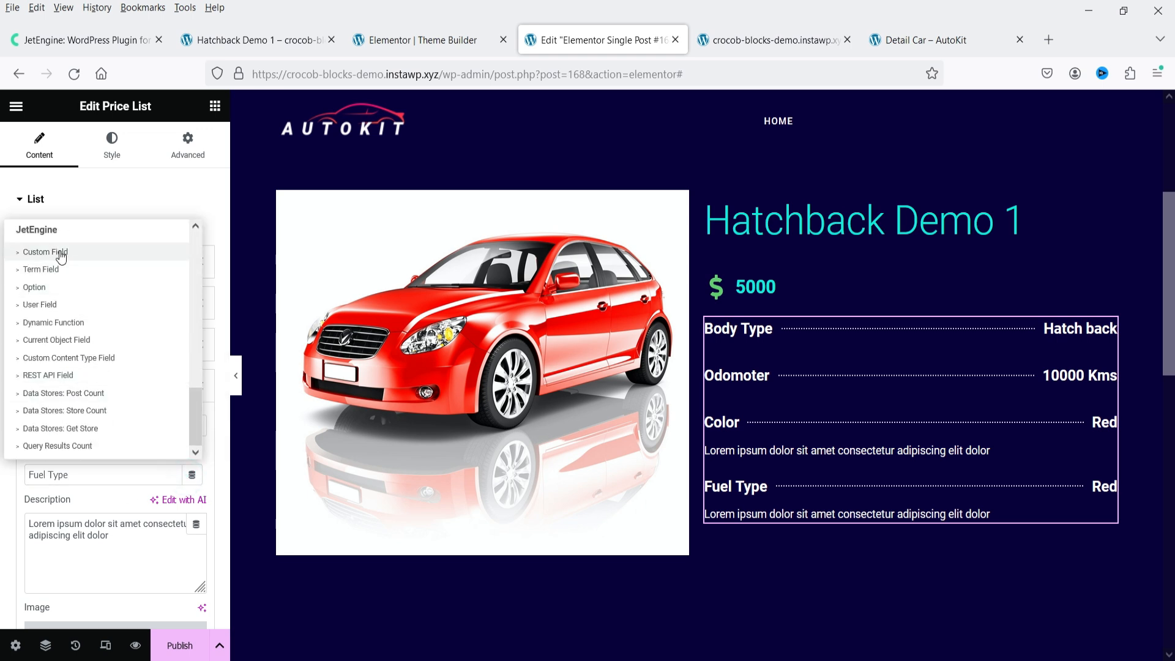
click(91, 252)
Set the custom field behind the Fuel Type item's price to Fuel Type
click(169, 426)
click(170, 427)
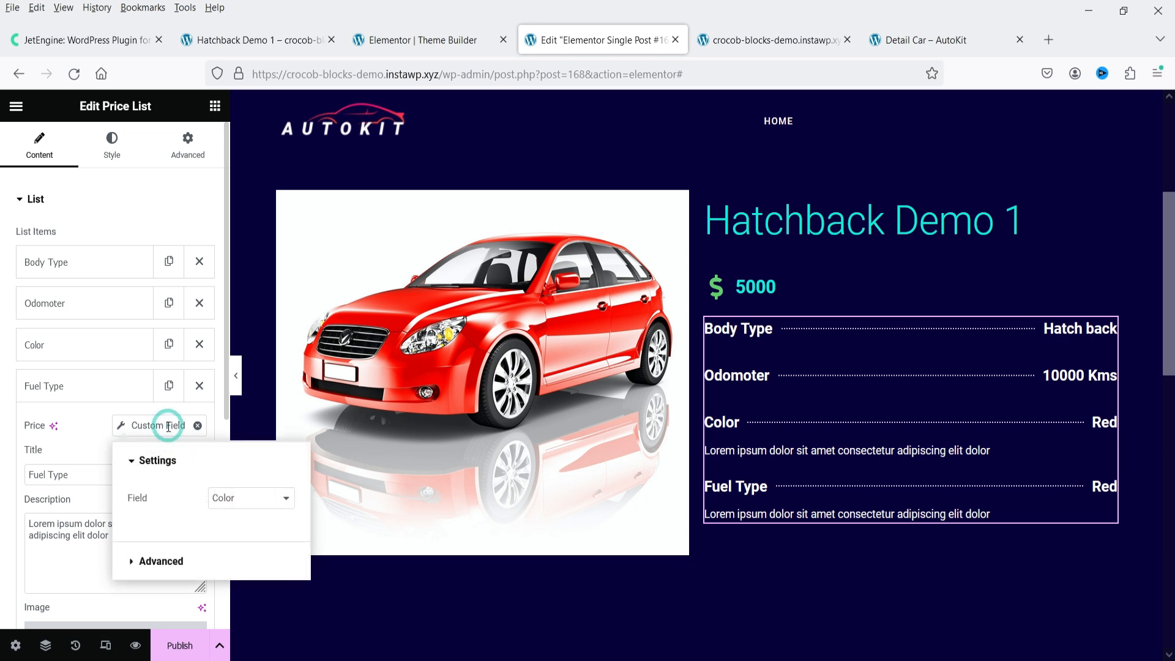
click(234, 505)
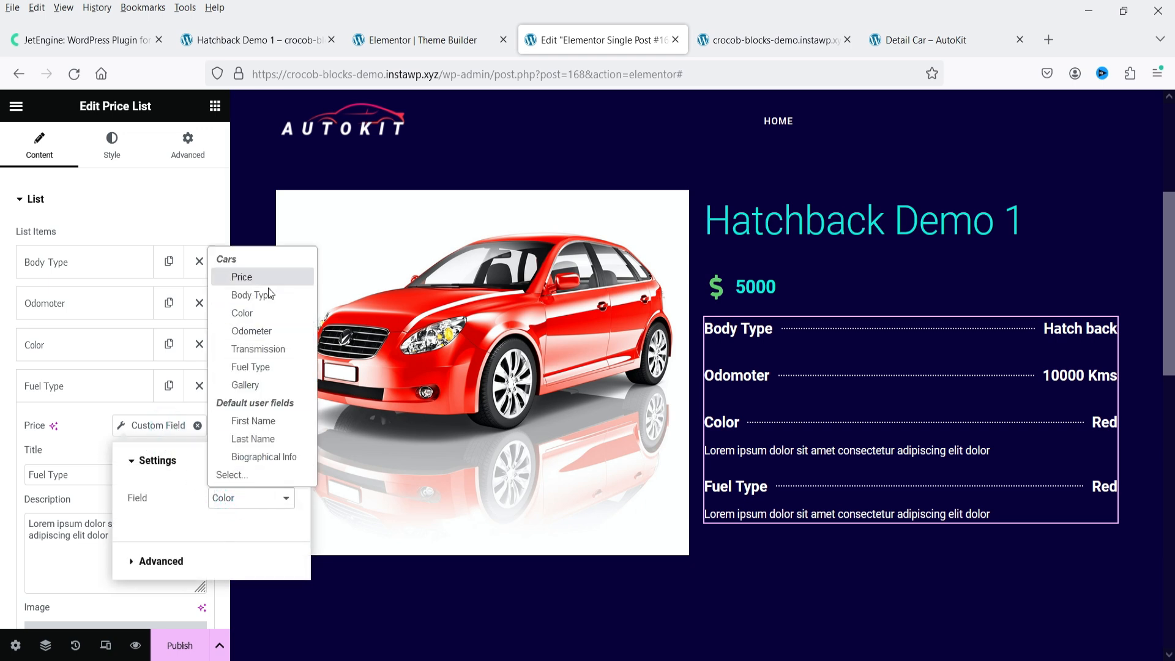
click(272, 370)
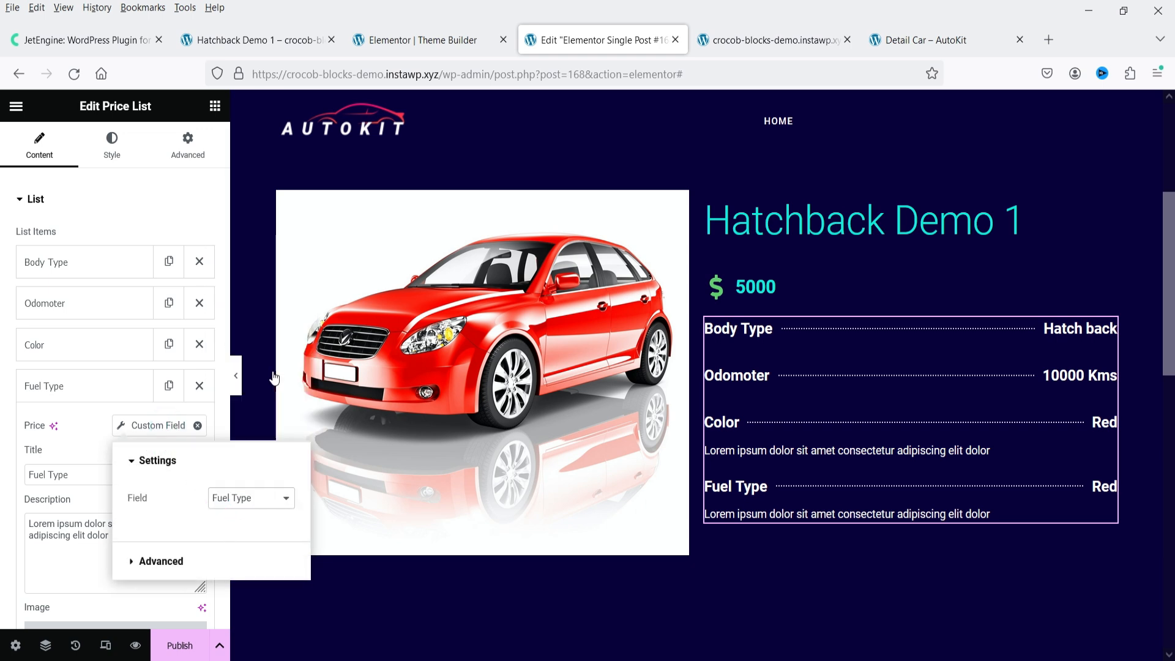
click(73, 442)
click(81, 392)
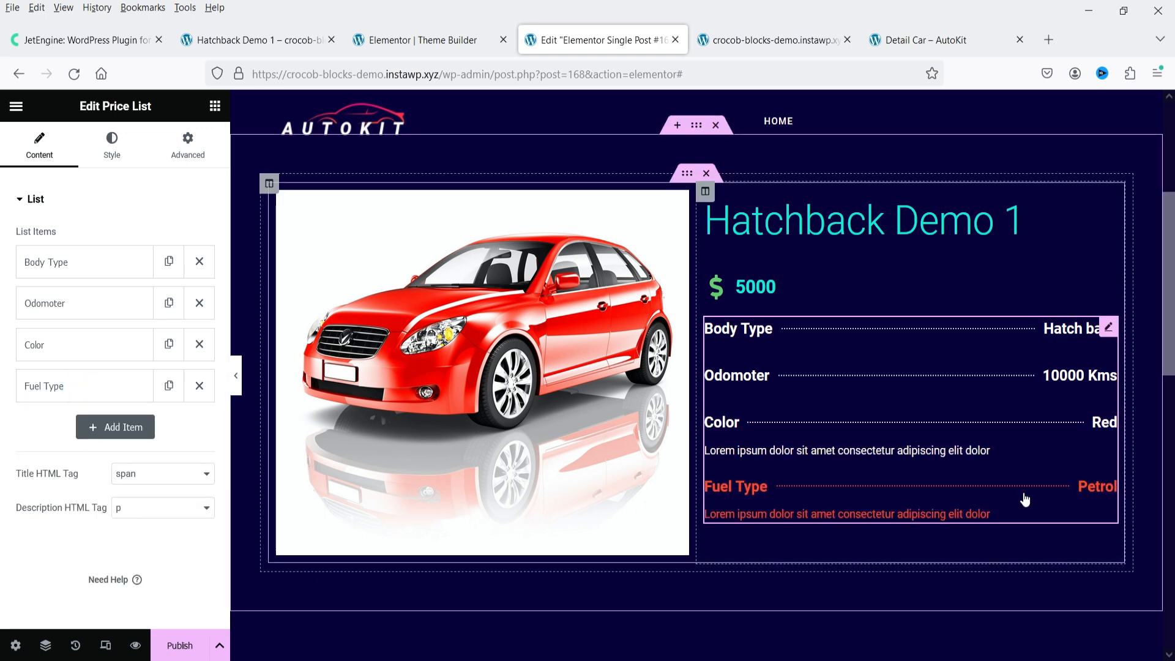
Add a fifth price list item titled "Transmission"
click(111, 427)
scroll(55, 421, down, 2)
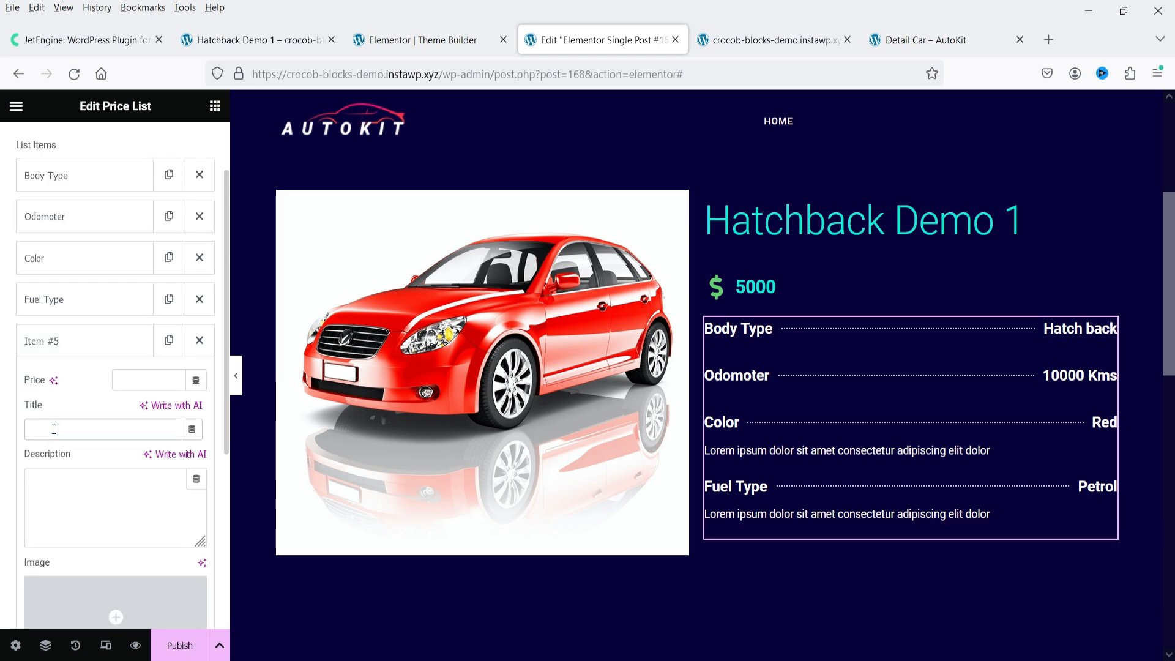
click(54, 428)
text(Transmis)
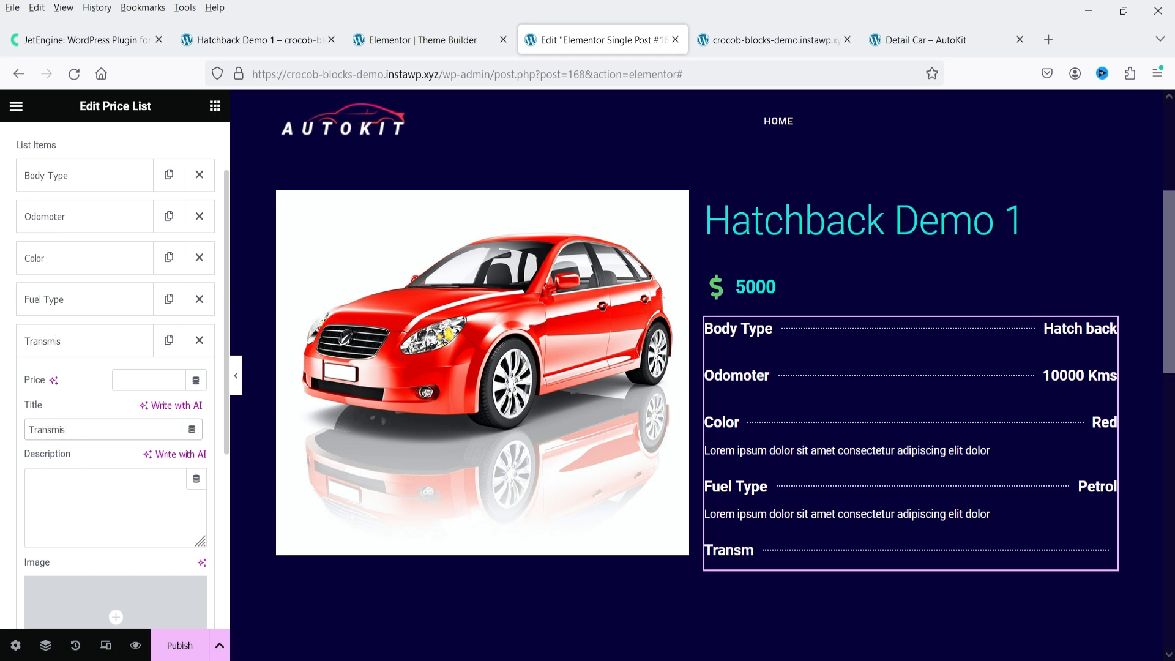
text(sion)
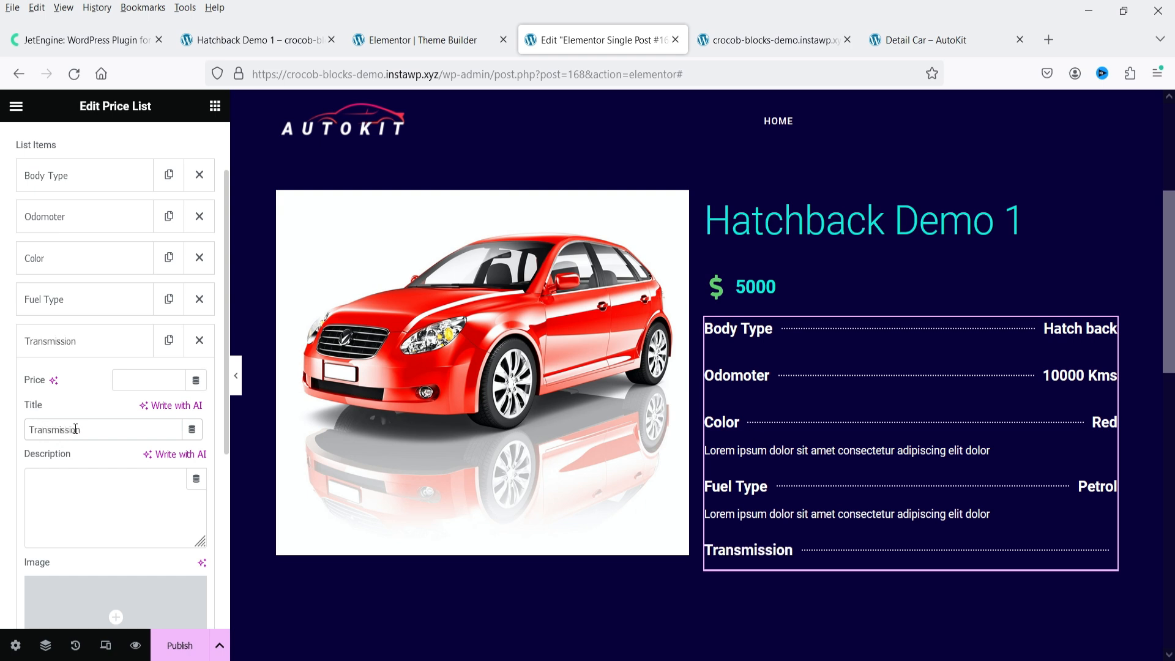
Link the Transmission item's price to the JetEngine custom field Transmission
click(195, 381)
scroll(113, 539, down, 10)
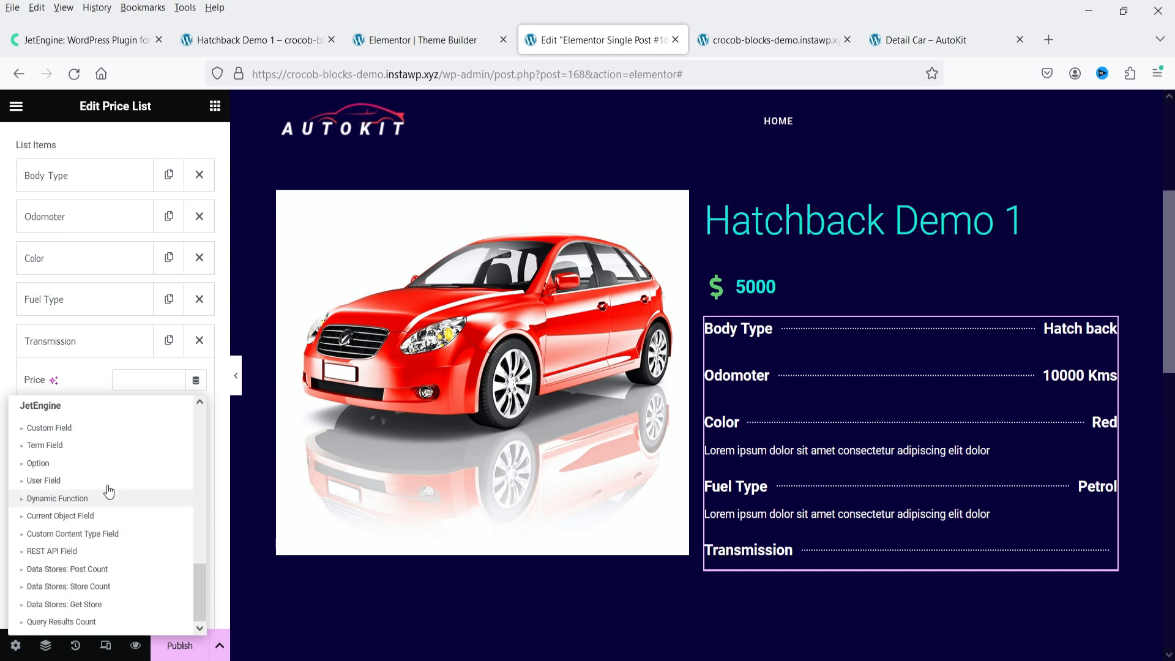
click(113, 428)
click(227, 456)
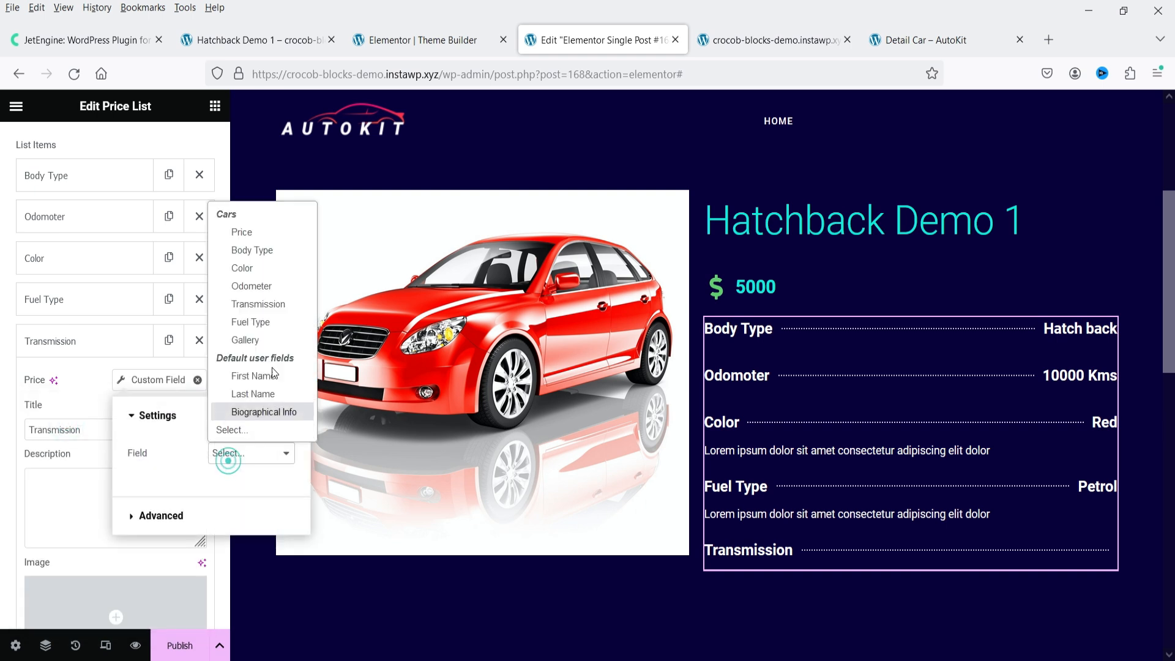
click(269, 305)
click(73, 343)
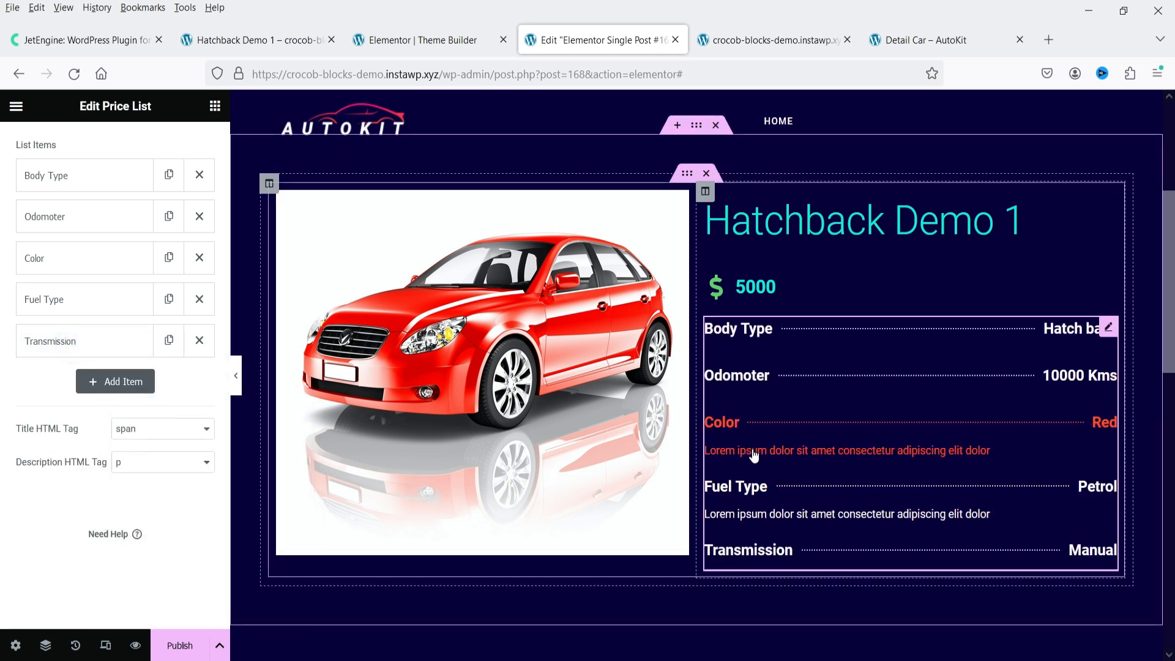
Remove the placeholder description text from the Fuel Type and Color items of the price list
click(73, 300)
triple_click(79, 454)
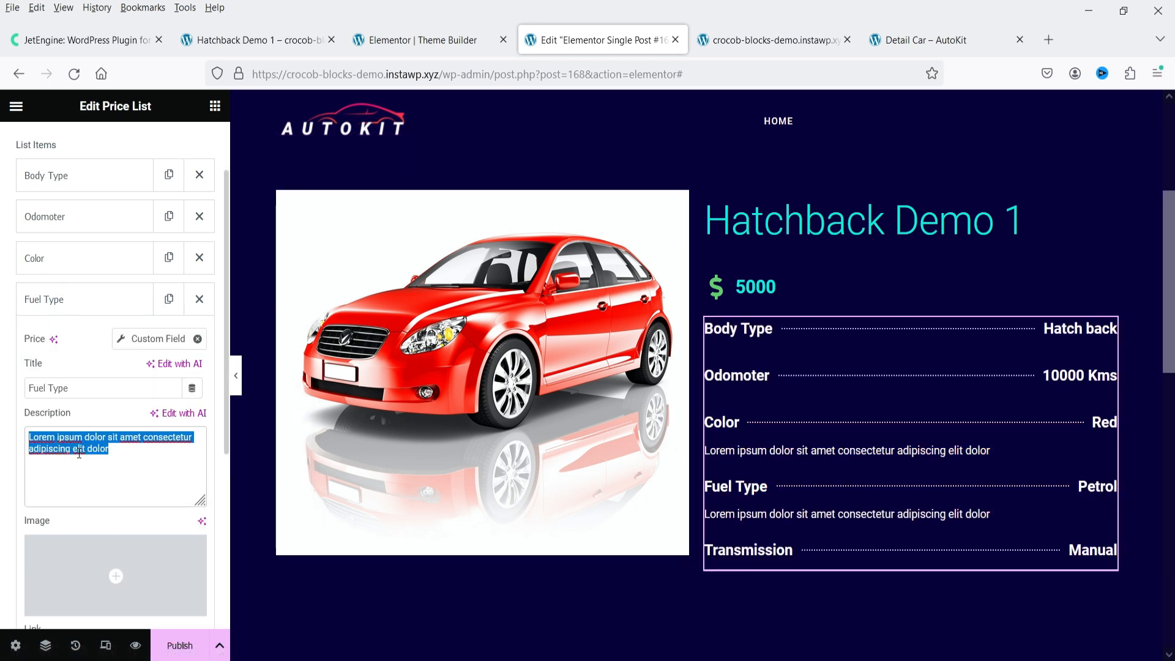
key(BackSpace)
click(72, 306)
click(65, 260)
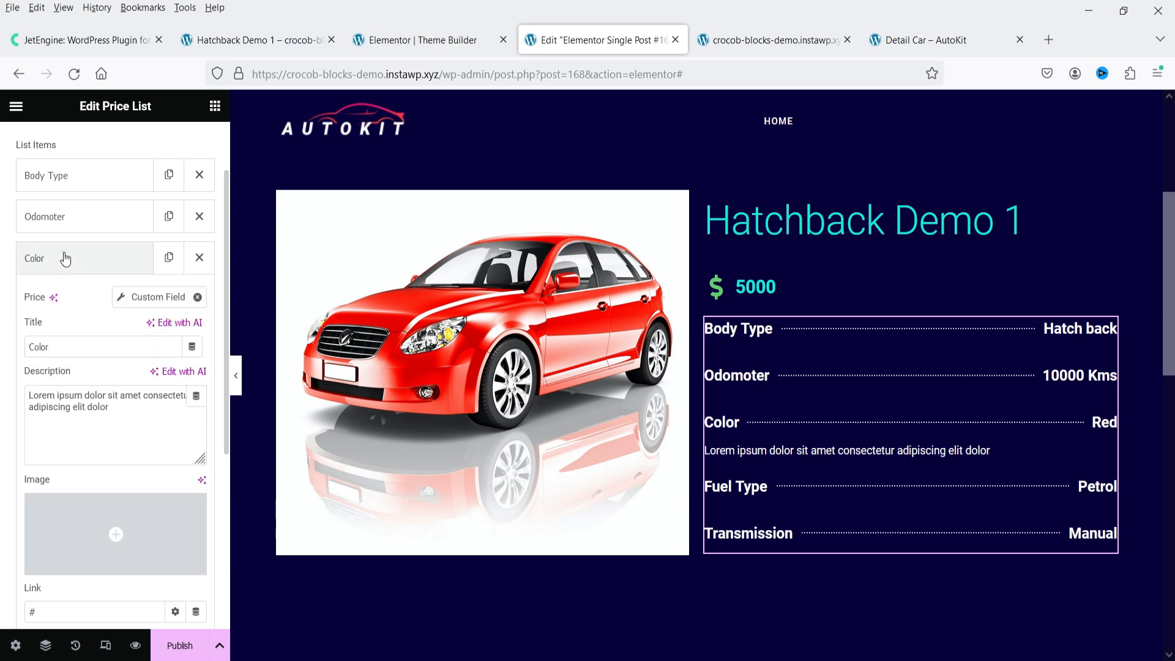
triple_click(86, 406)
key(BackSpace)
click(67, 263)
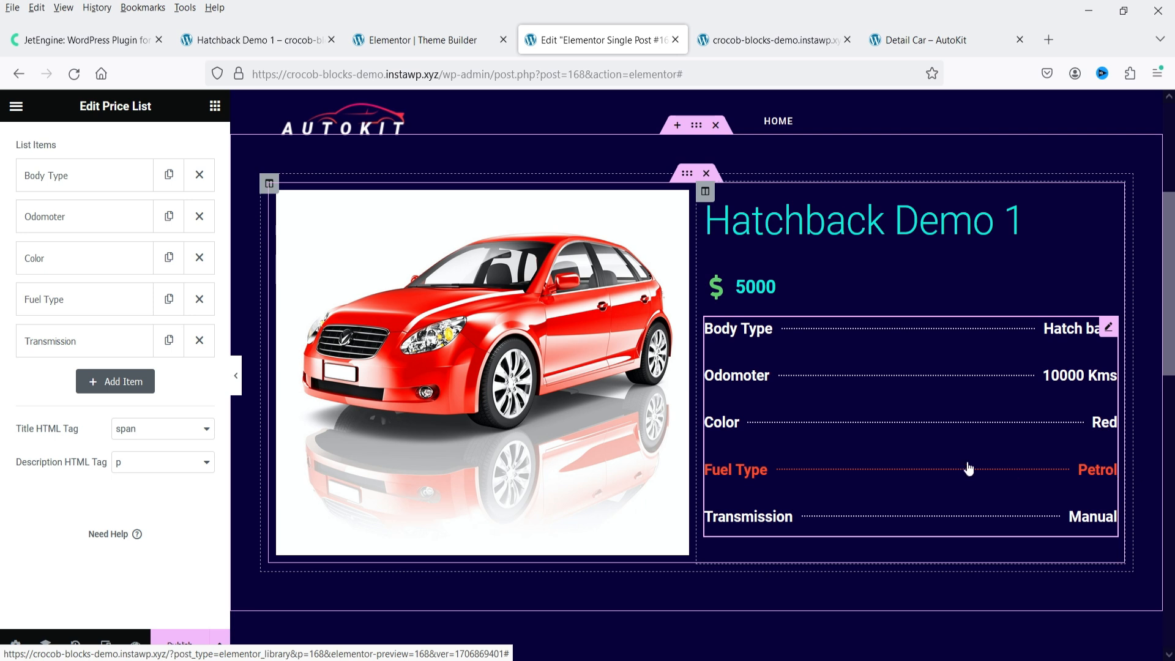
Find the Image Carousel widget with the search term "slider" and place it below the car image and price list columns
scroll(968, 469, down, 4)
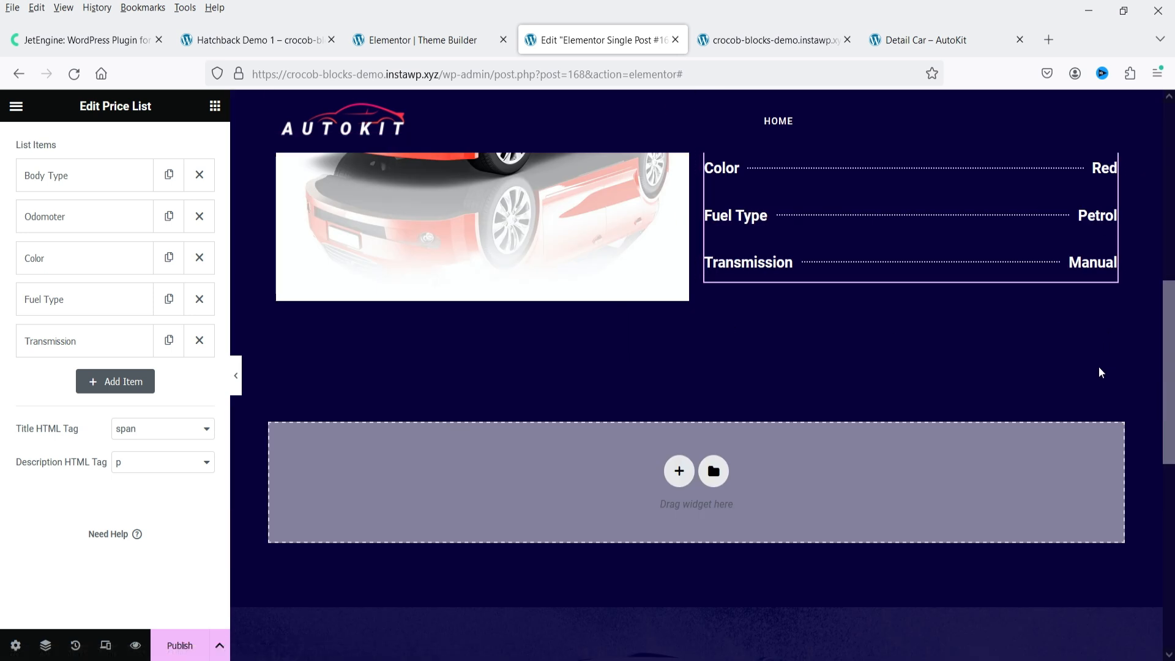
scroll(1028, 483, up, 1)
scroll(178, 315, up, 1)
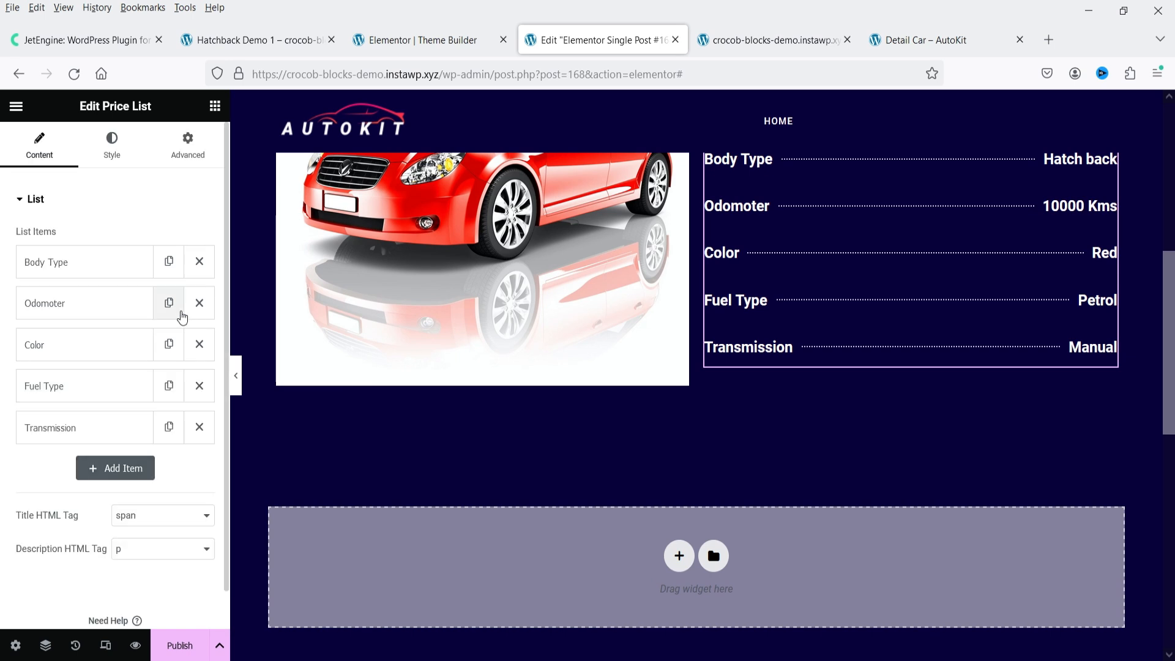
click(214, 109)
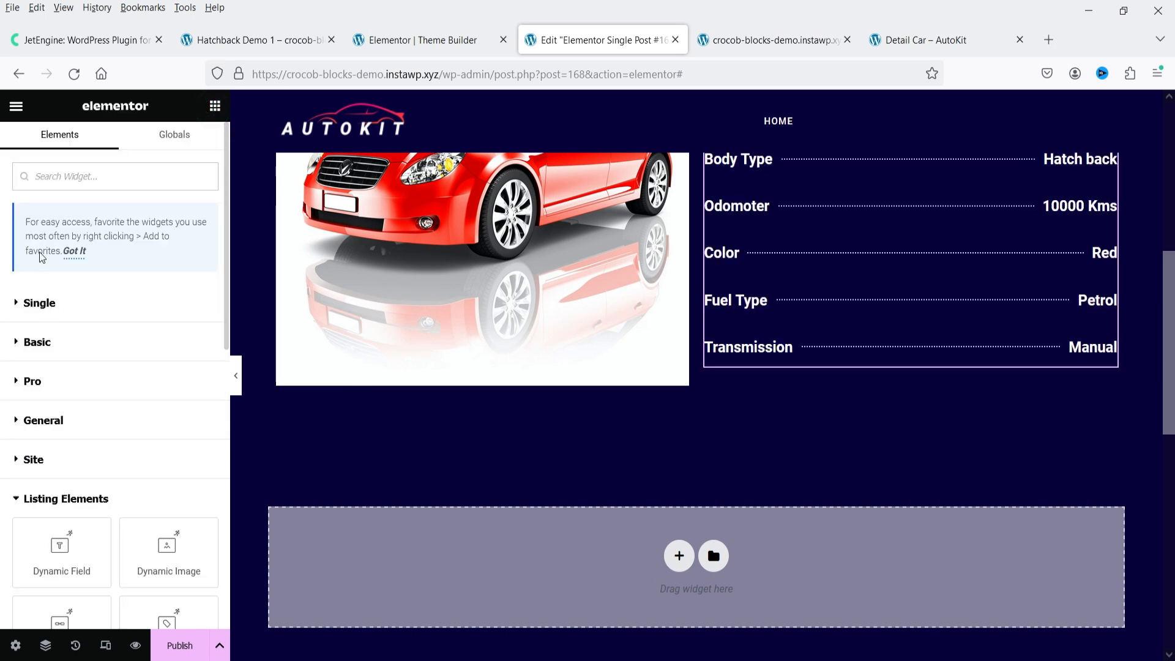
click(78, 182)
text(slider)
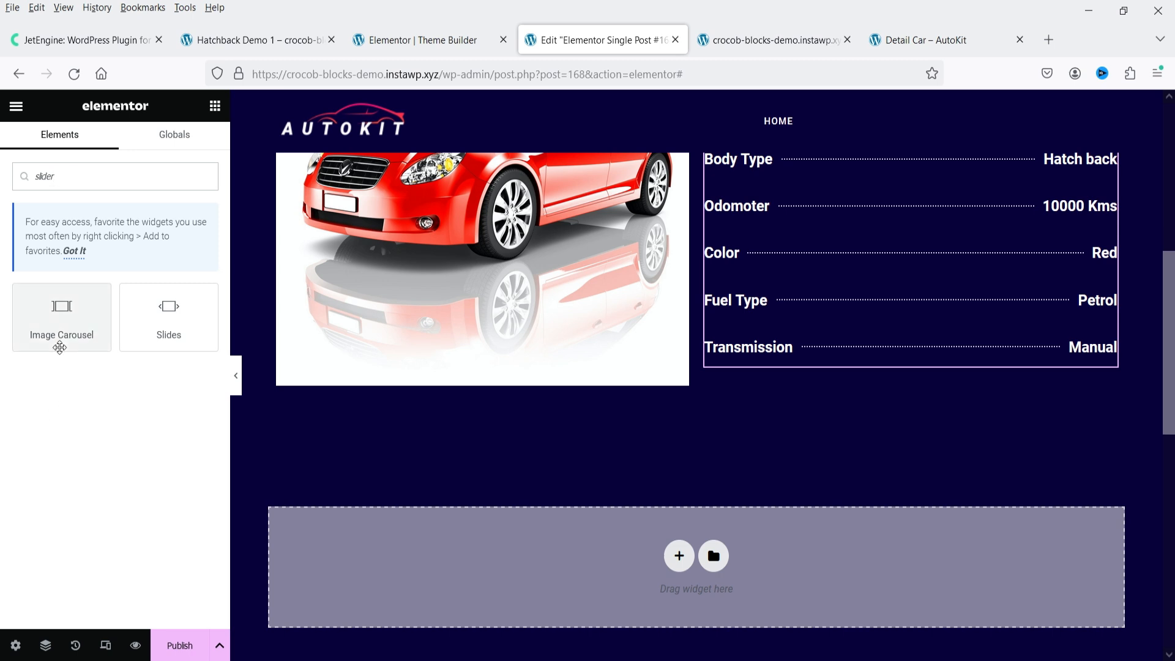
drag(63, 316, 738, 382)
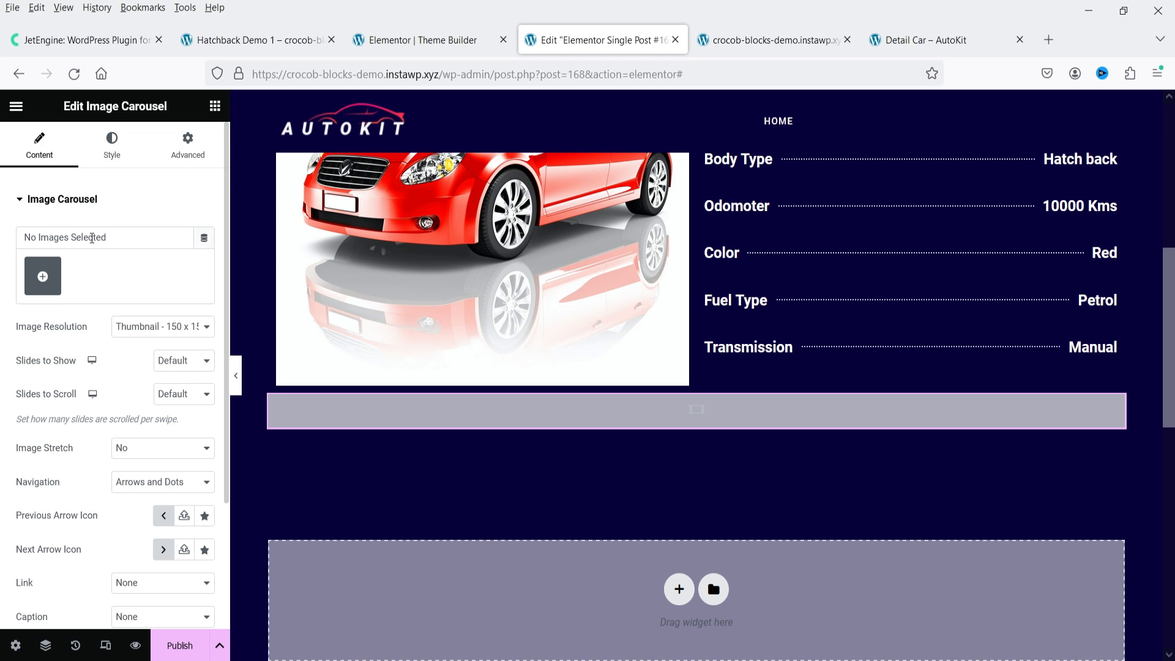
Set the carousel's image source to the dynamic JetEngine Gallery tag, using the Cars field Gallery
click(205, 239)
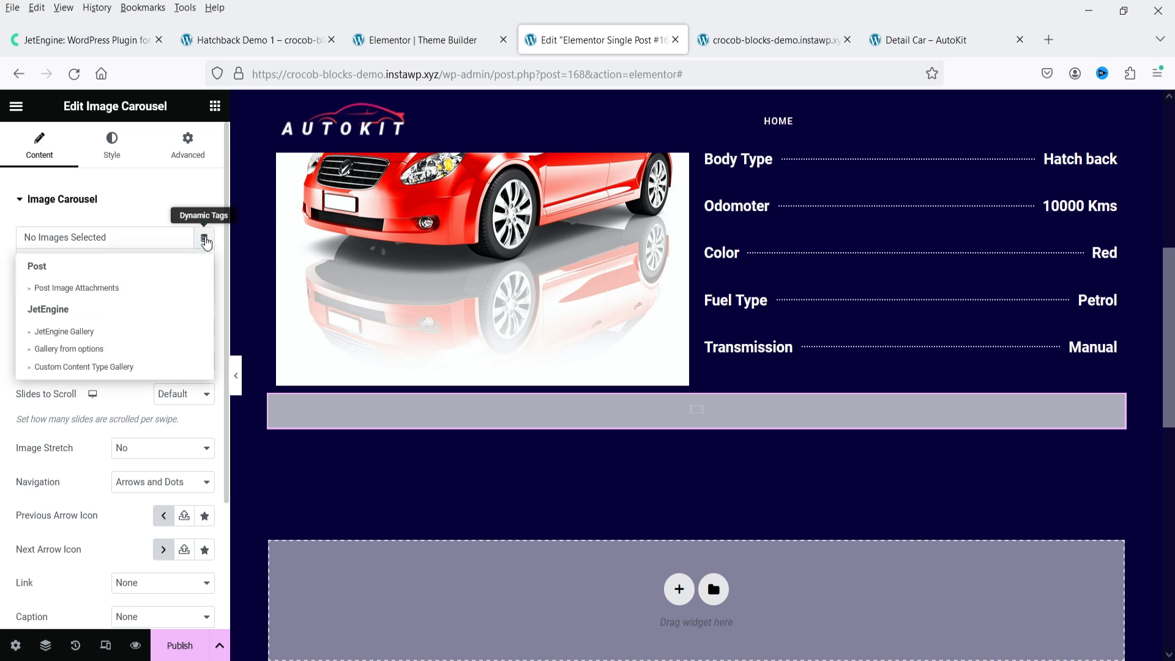
click(64, 332)
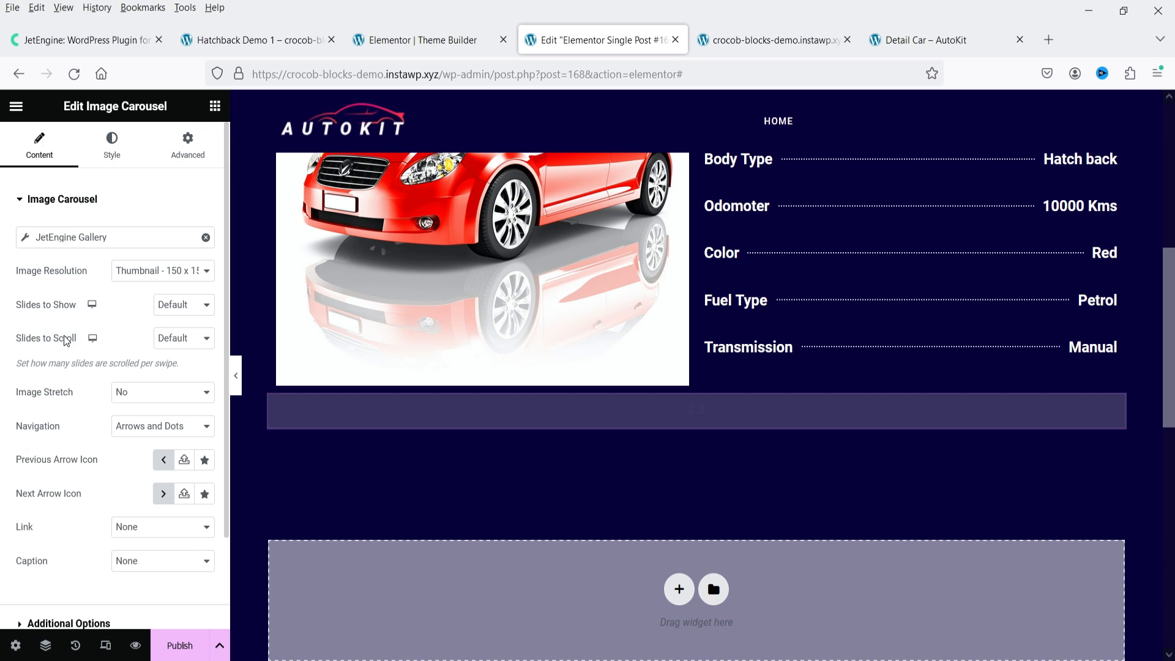
click(102, 239)
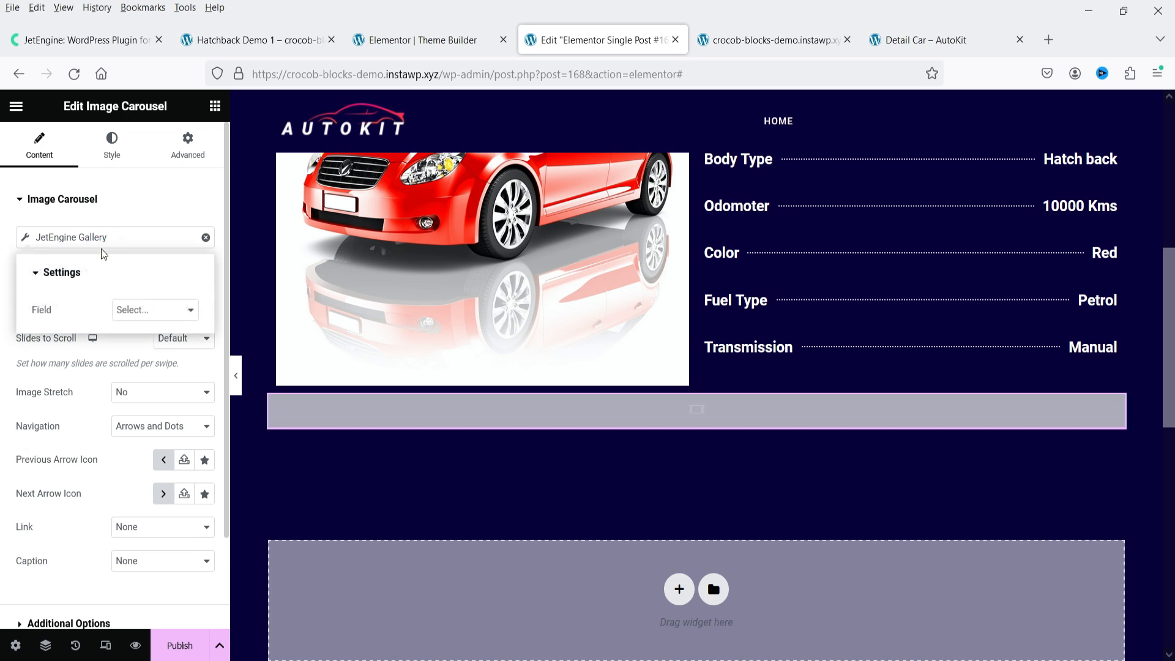
click(147, 310)
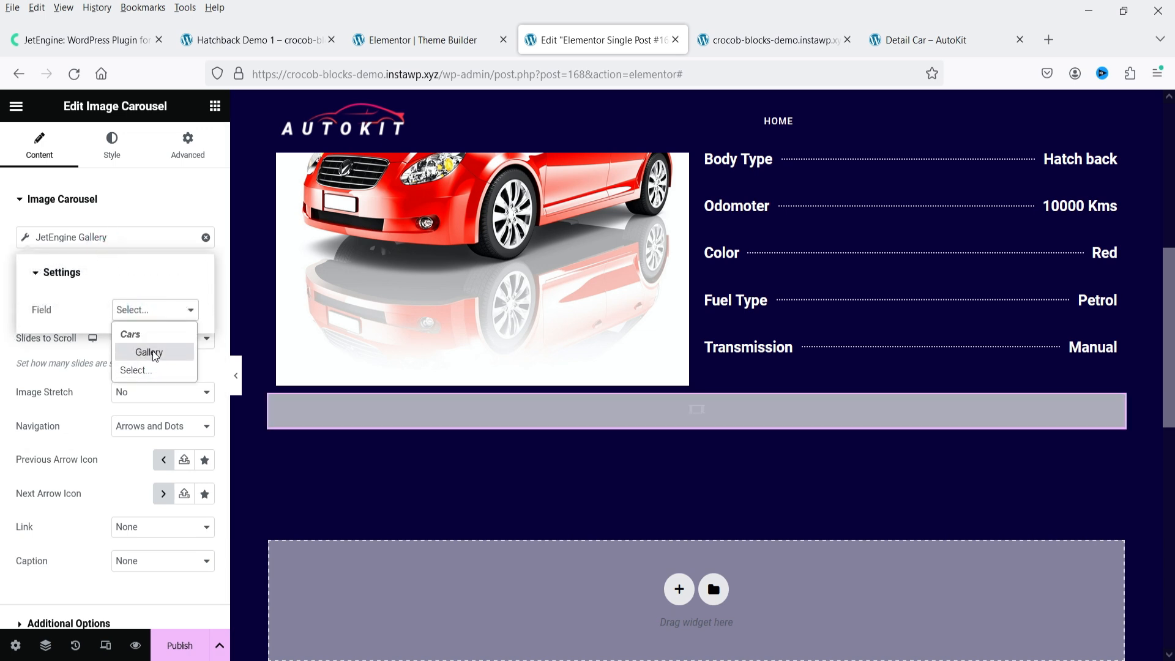
click(153, 353)
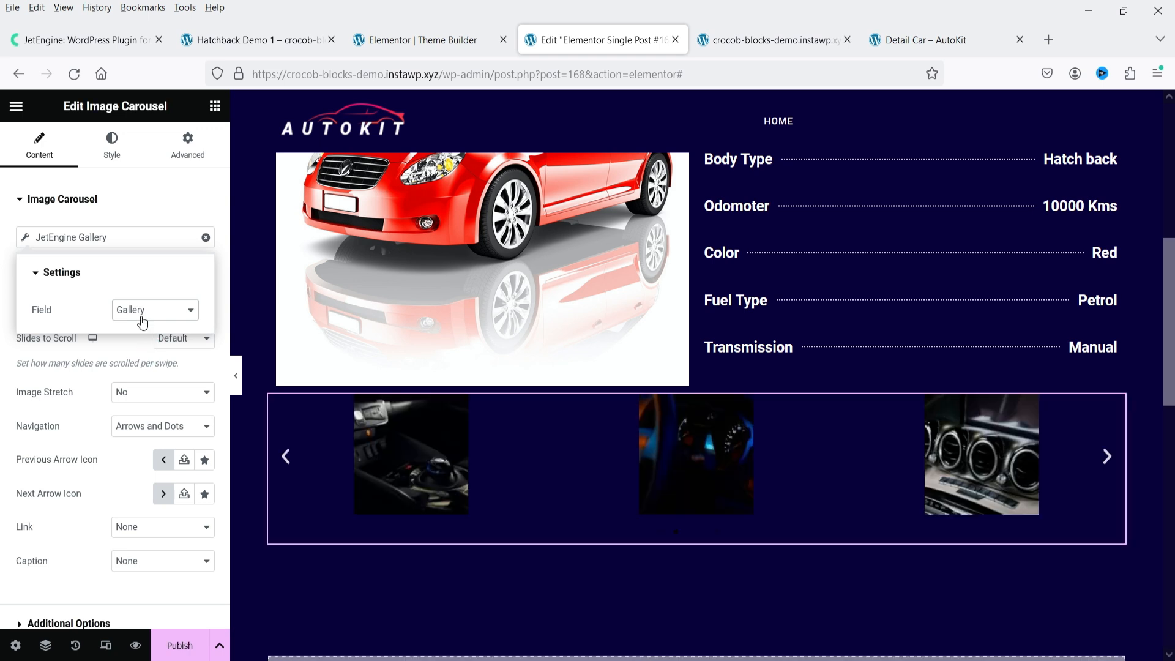
click(157, 210)
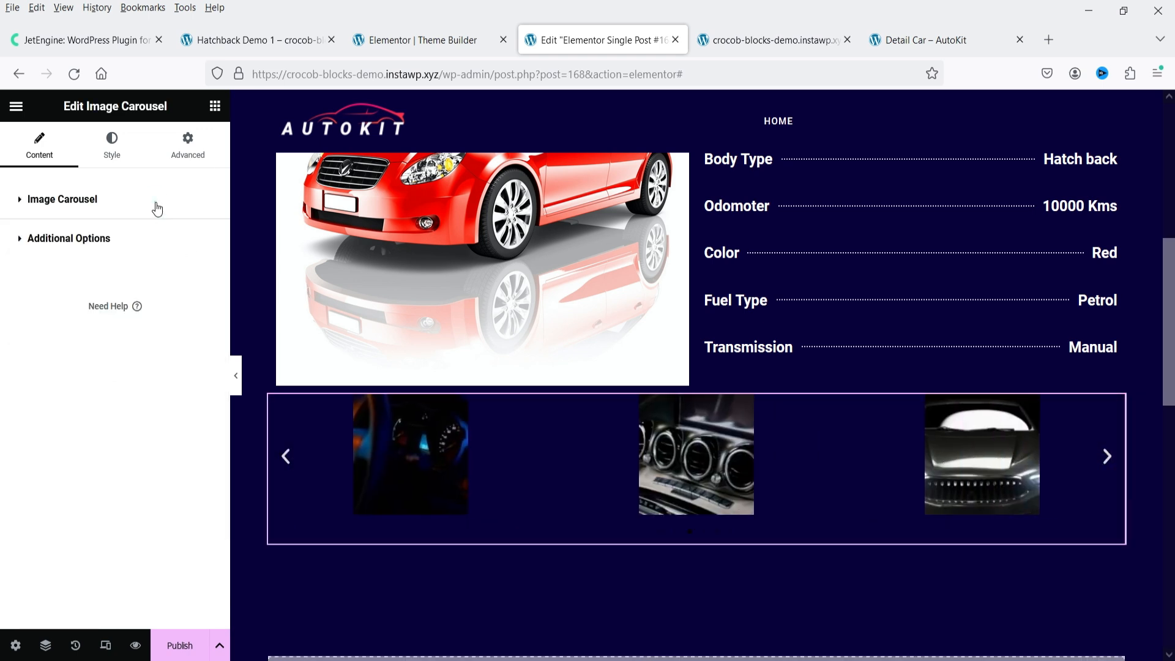
Set the carousel's image resolution to Medium - 300 x 300, with 4 slides to show and 1 slide to scroll
click(157, 209)
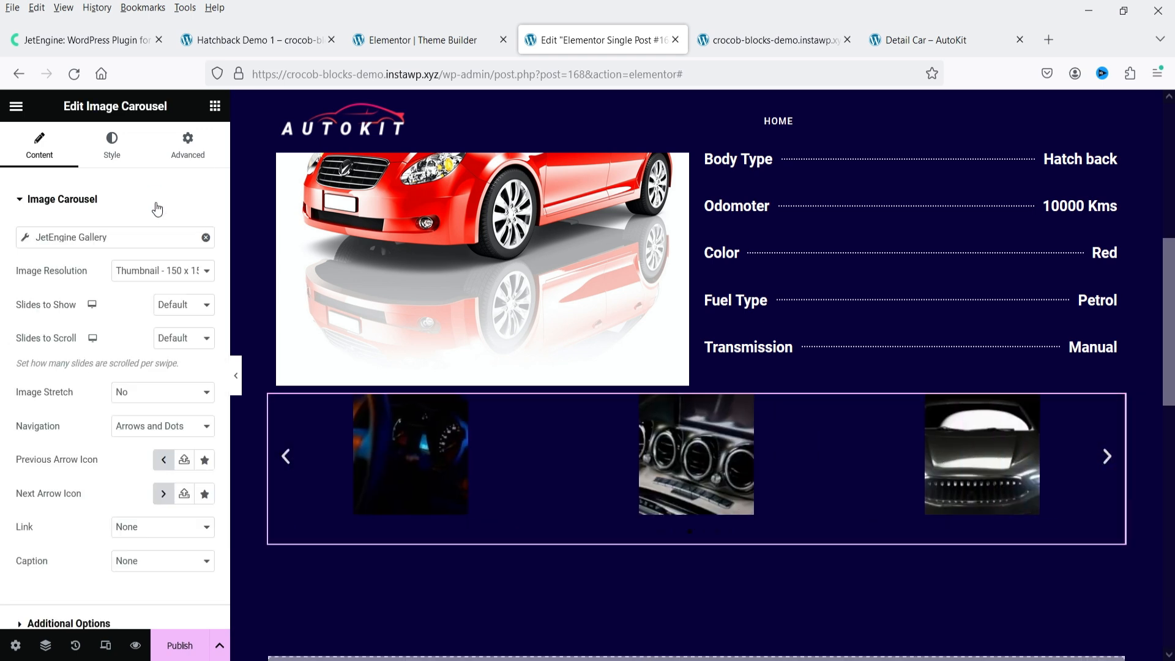
click(140, 273)
click(155, 311)
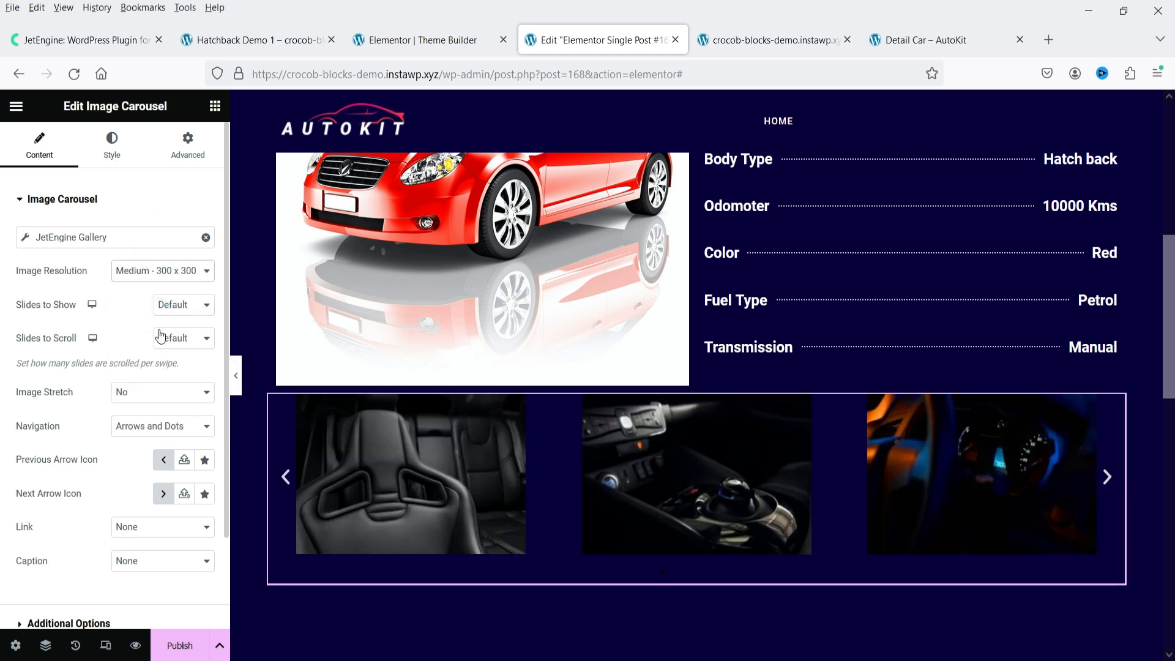
click(184, 306)
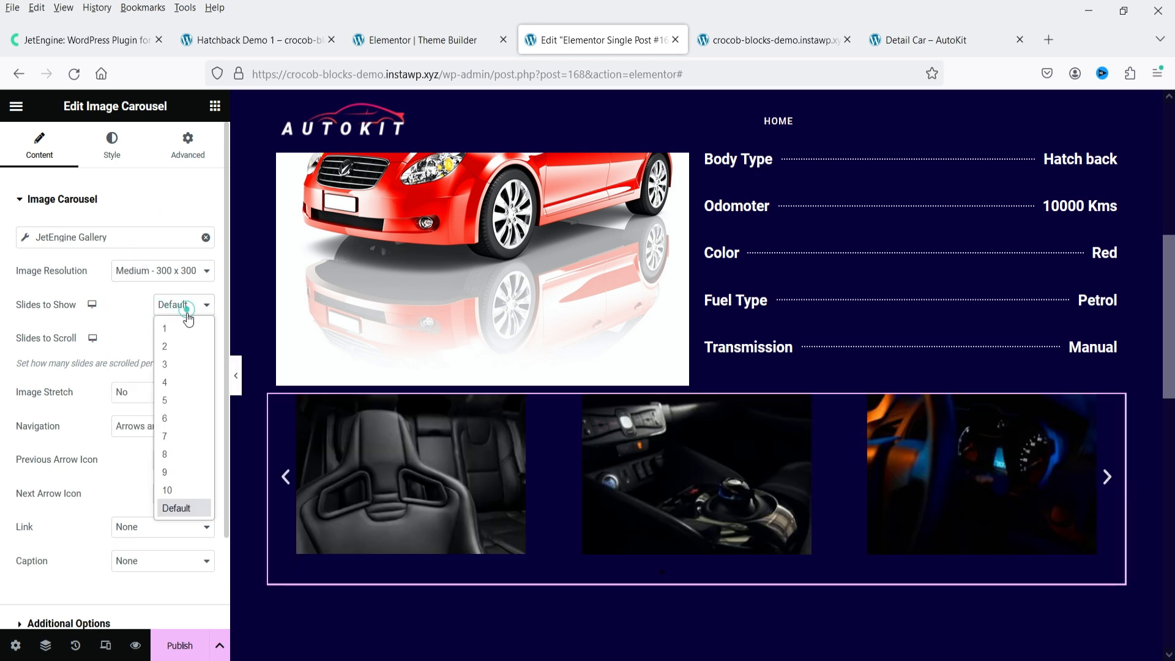
click(184, 383)
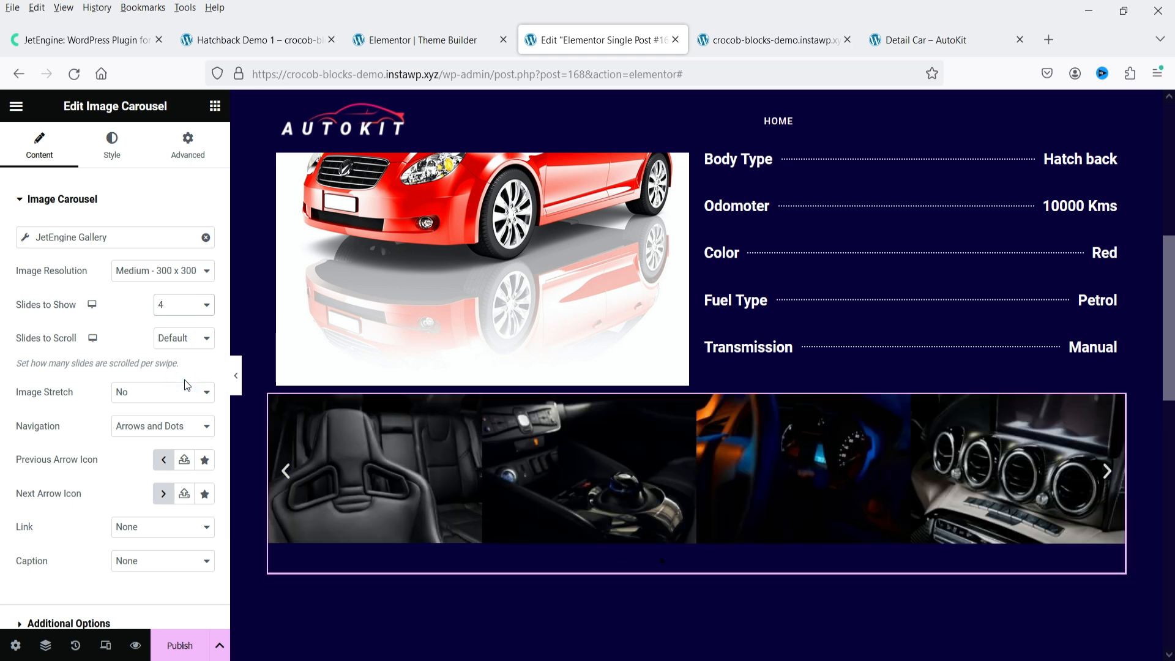
click(177, 348)
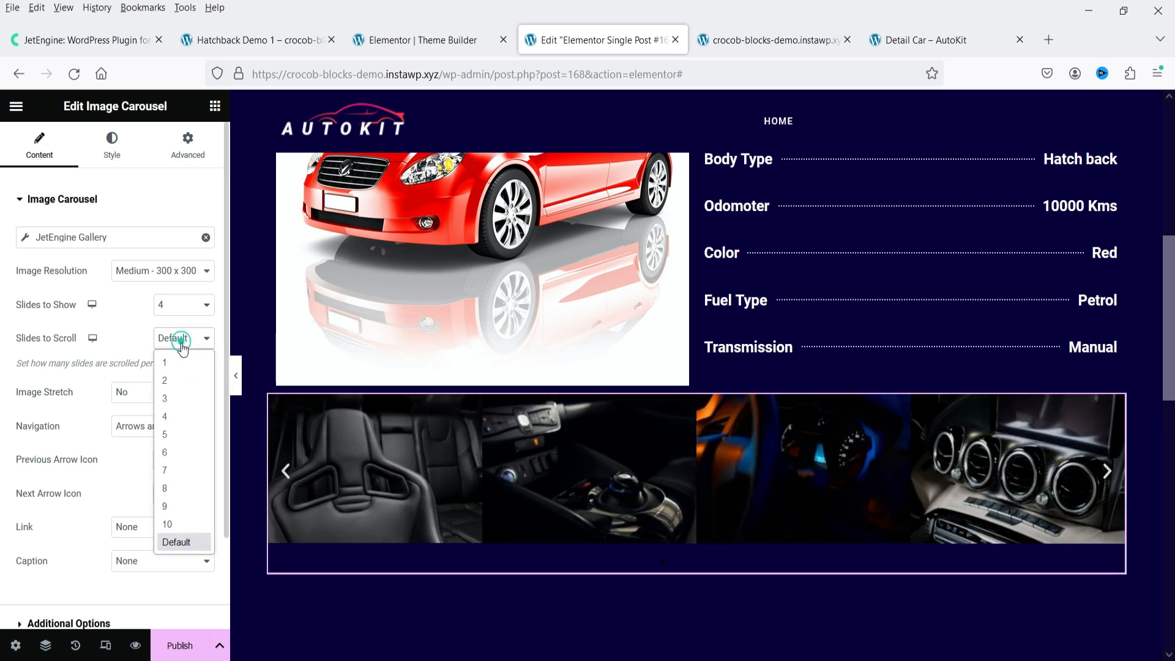
click(180, 369)
Set the carousel's Image Stretch to Yes and its Navigation to Arrows
scroll(86, 353, down, 2)
scroll(85, 353, down, 1)
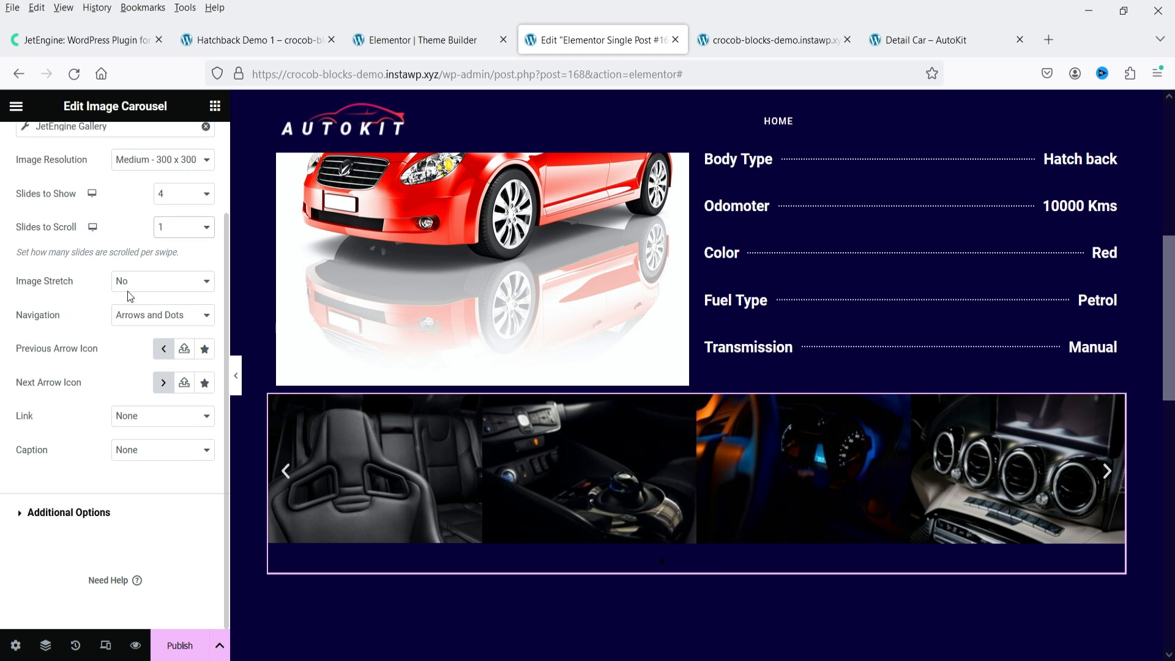
click(135, 282)
click(148, 323)
click(146, 314)
click(126, 355)
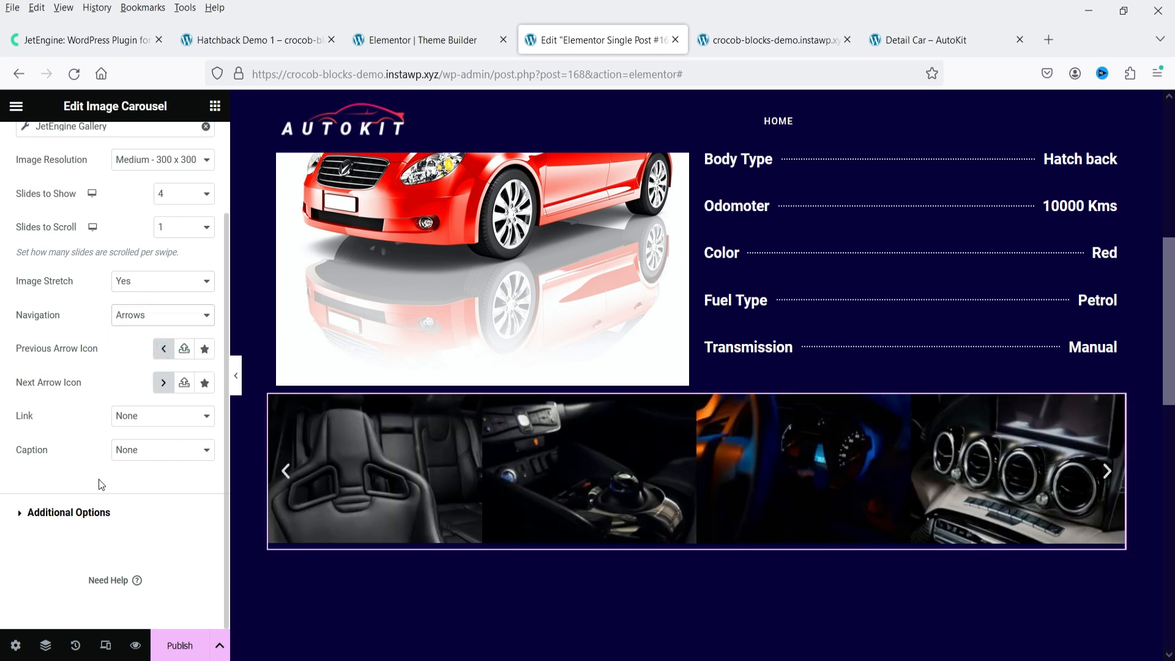
click(92, 514)
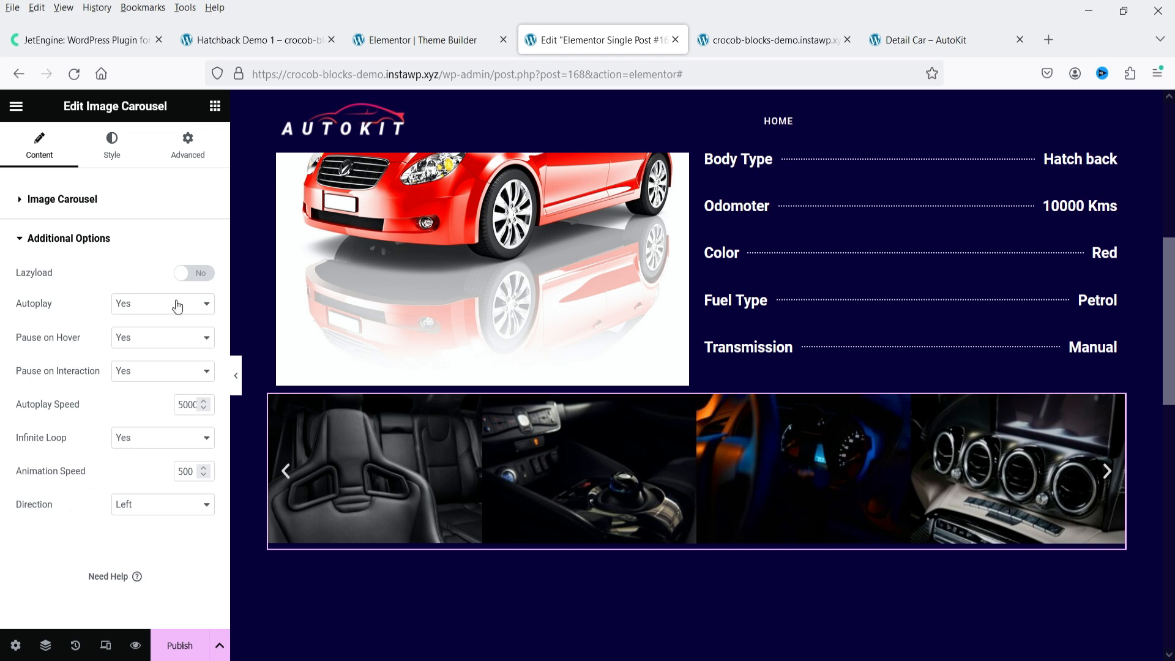
click(189, 275)
click(190, 273)
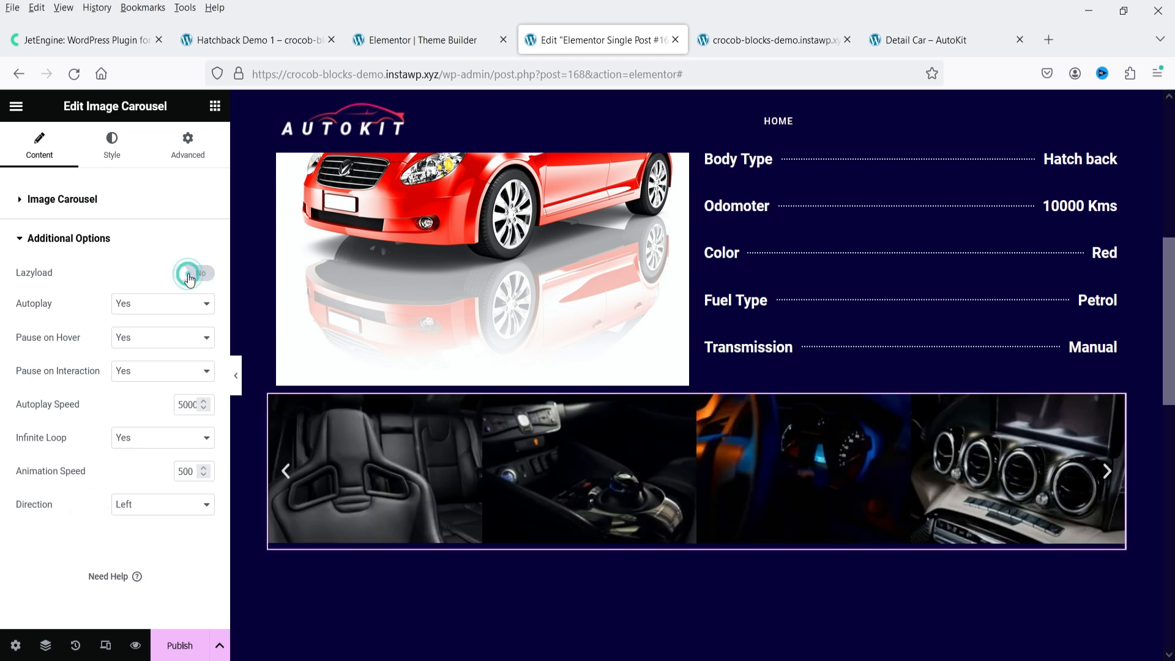
Style the carousel with a navigation arrow size of 29 px and a custom image spacing of 10 px
click(116, 144)
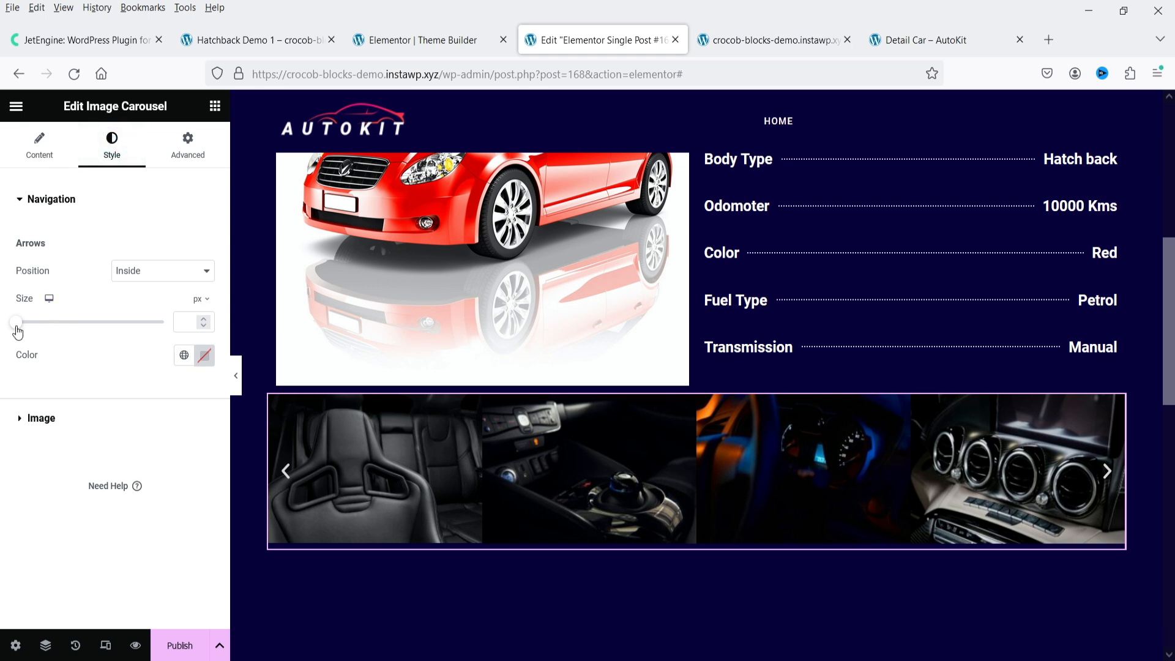
drag(17, 330, 59, 325)
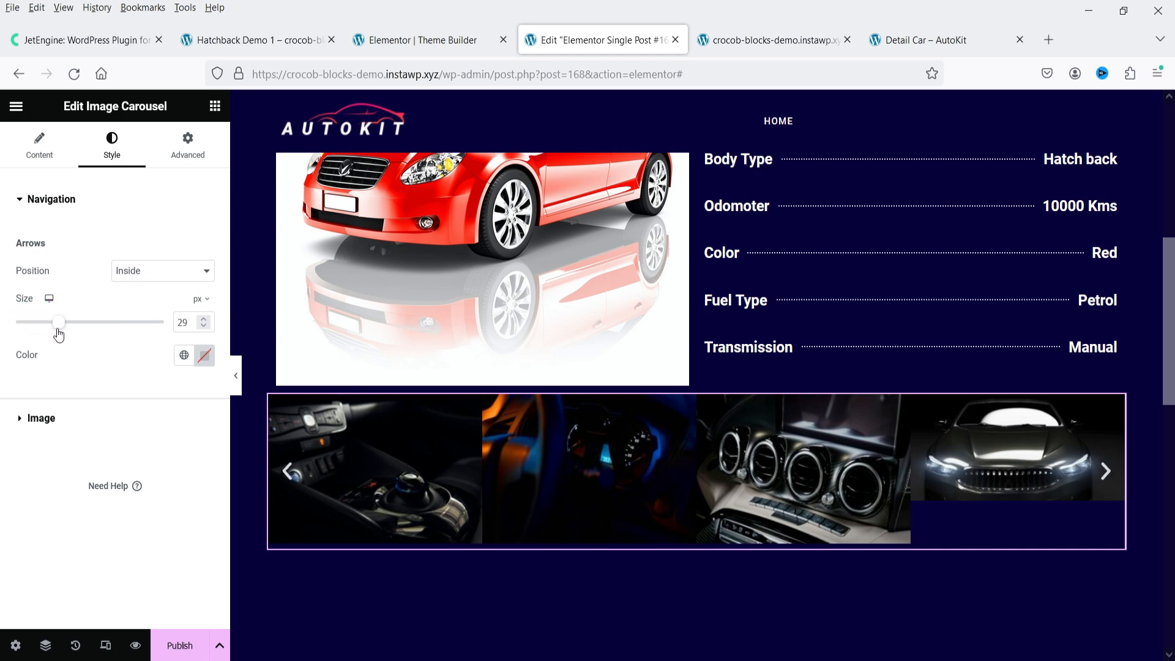
click(93, 421)
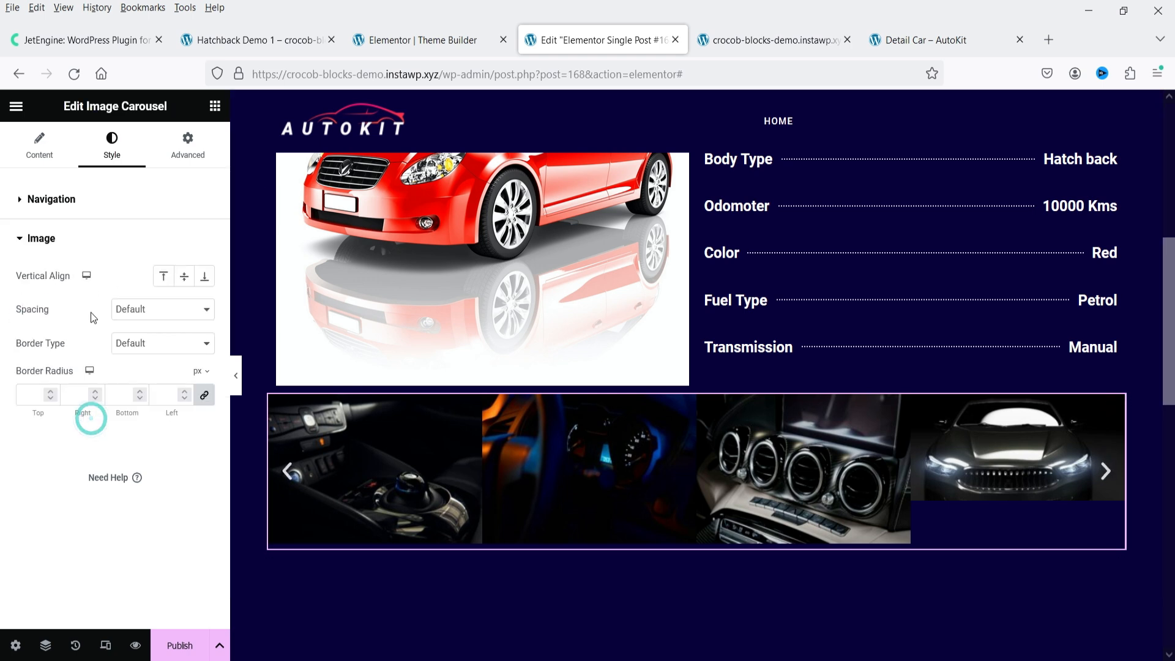
click(156, 315)
click(152, 347)
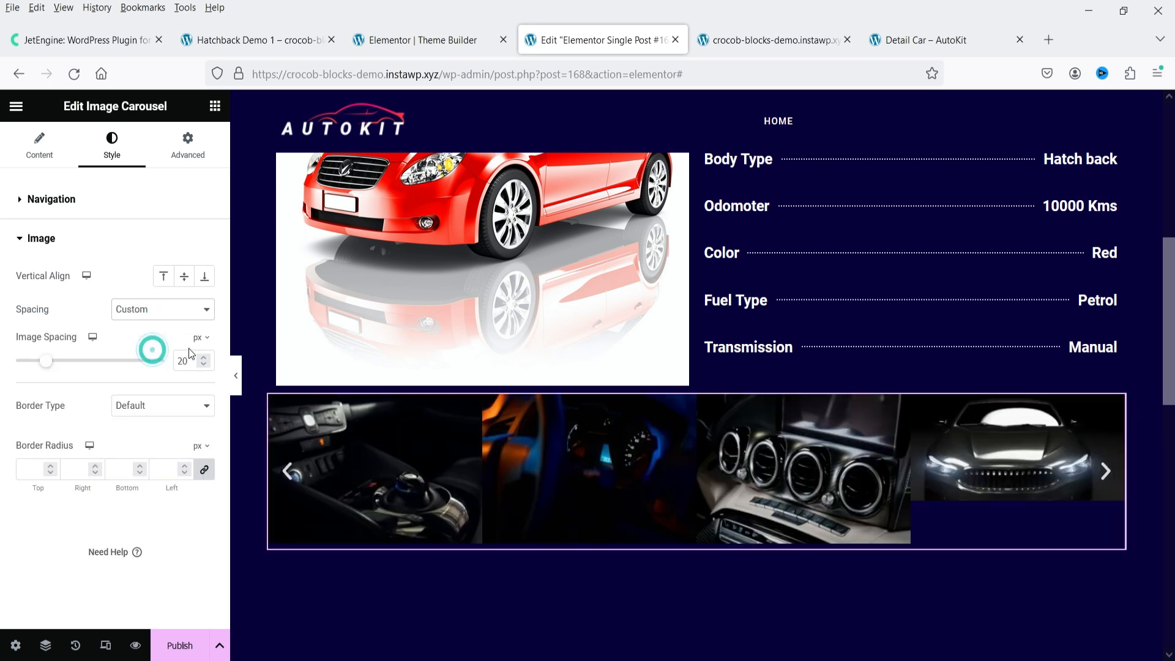
drag(59, 366, 39, 368)
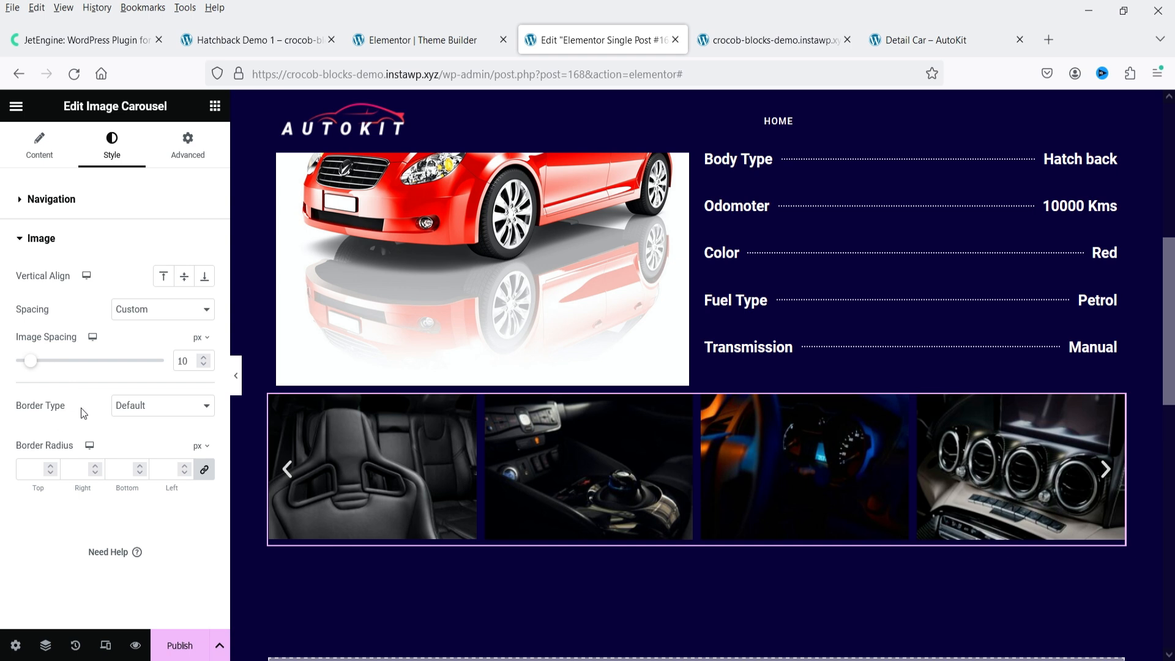
Give the carousel images a solid border with a width of 1 px on all sides
click(136, 415)
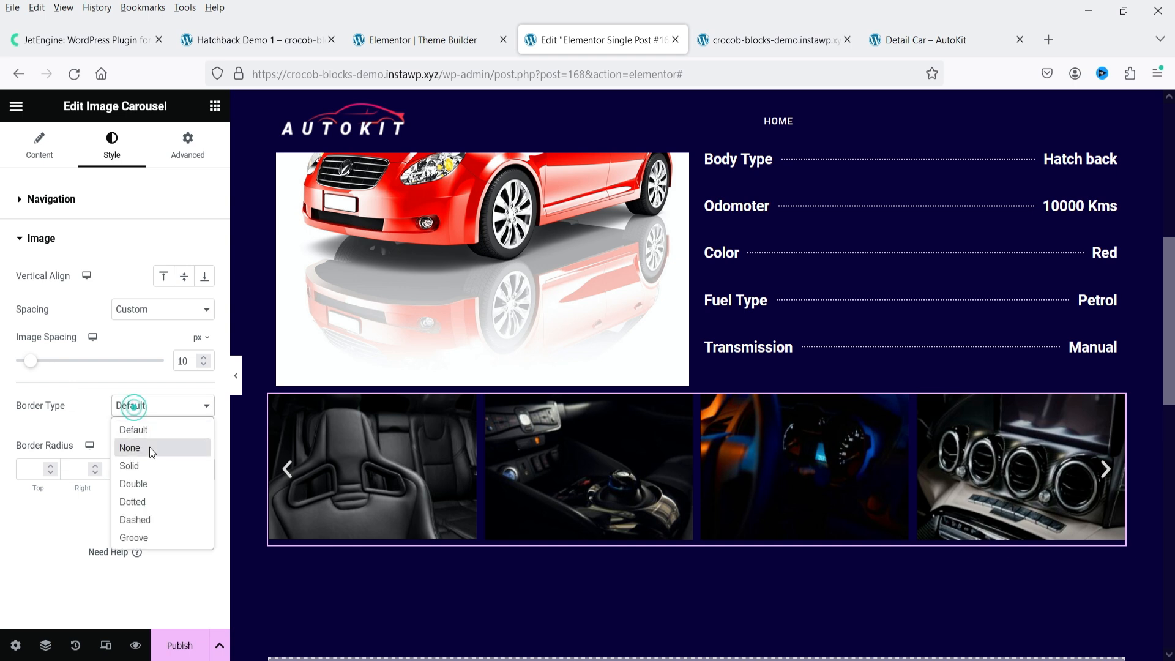
click(150, 448)
click(149, 407)
click(151, 467)
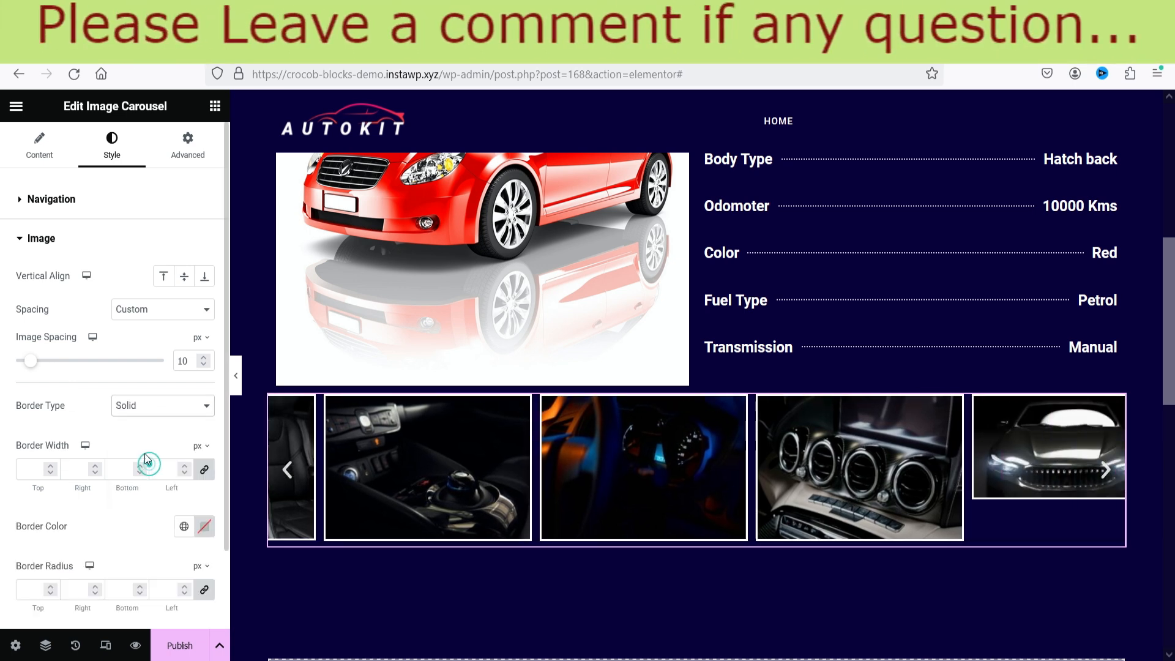
click(51, 466)
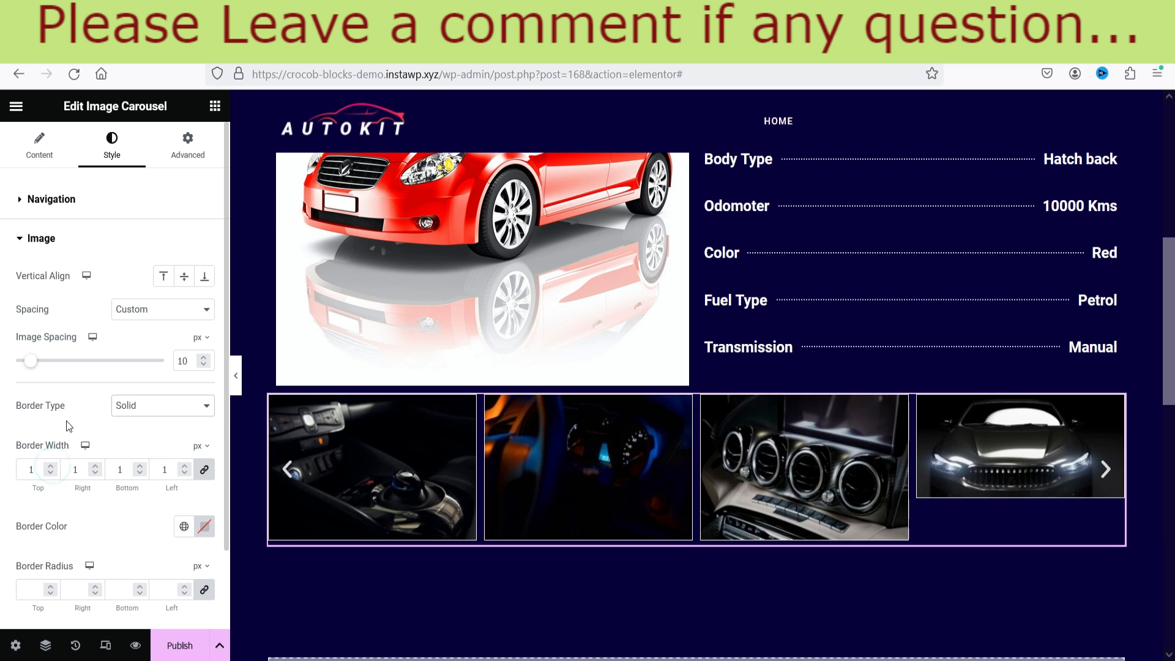
Set the border color of the carousel images to #D5B4B4
scroll(66, 421, down, 3)
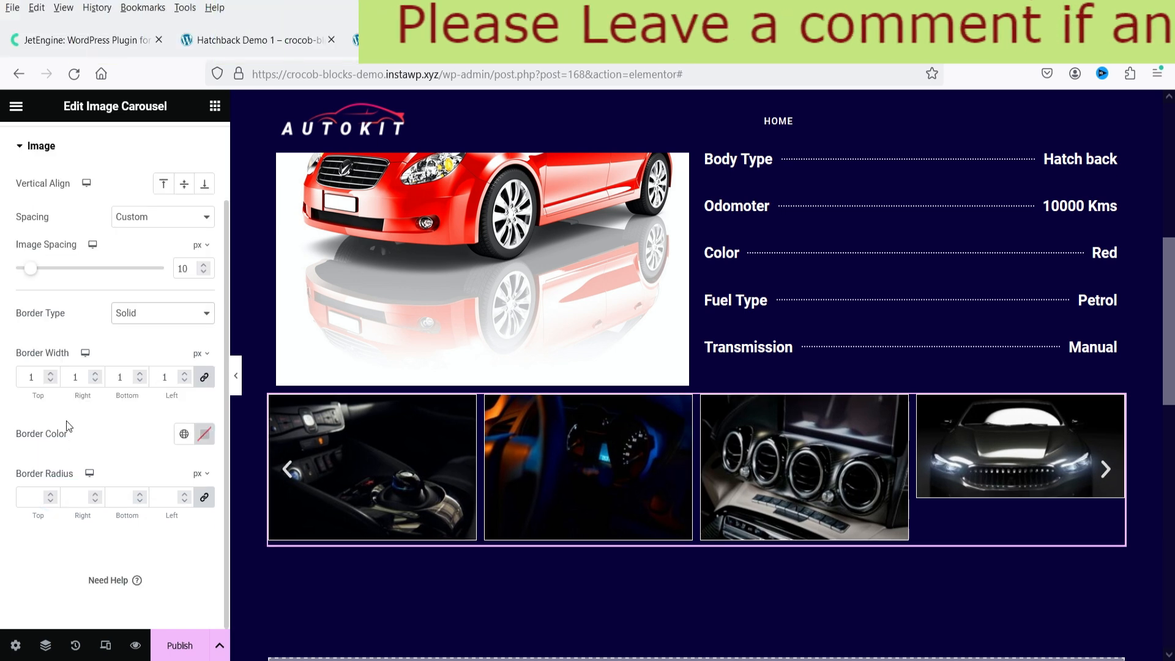
click(204, 434)
drag(147, 269, 144, 246)
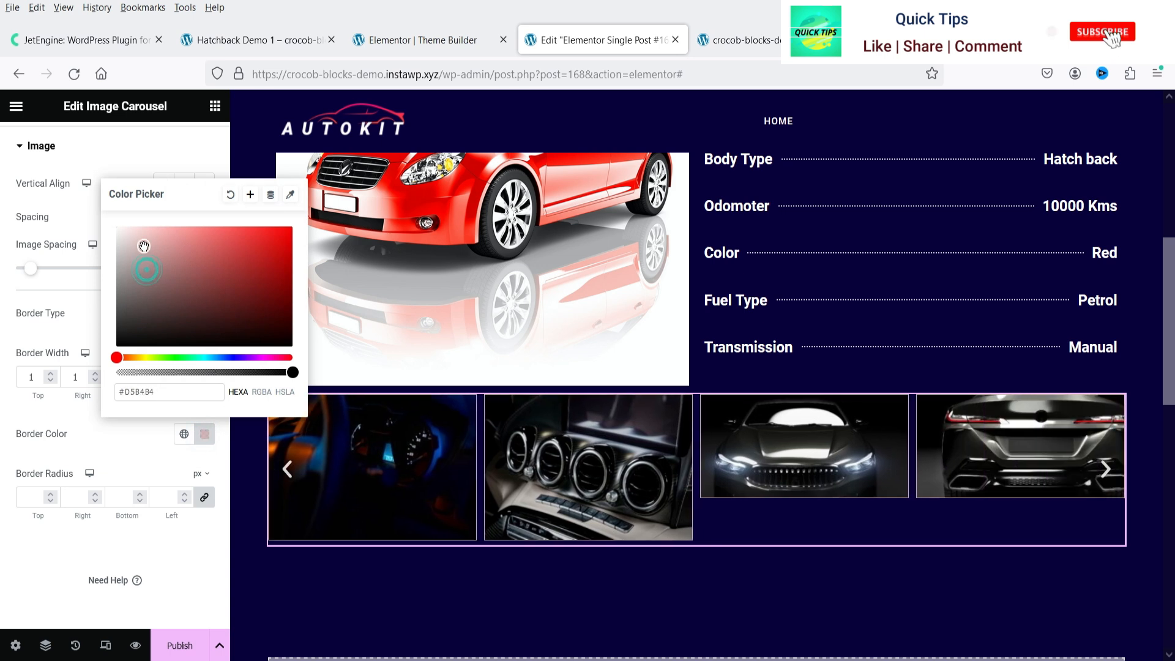
click(12, 412)
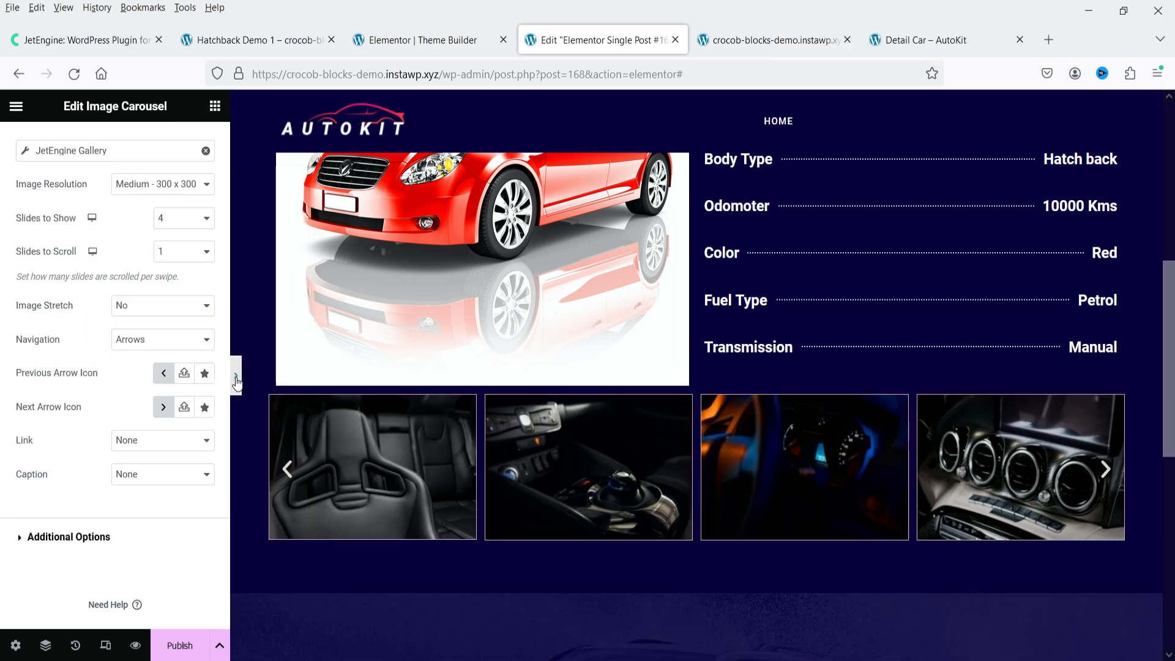
Hide the editing panel and preview the car detail layout from the title and price list to the image carousel
click(236, 376)
scroll(297, 251, up, 3)
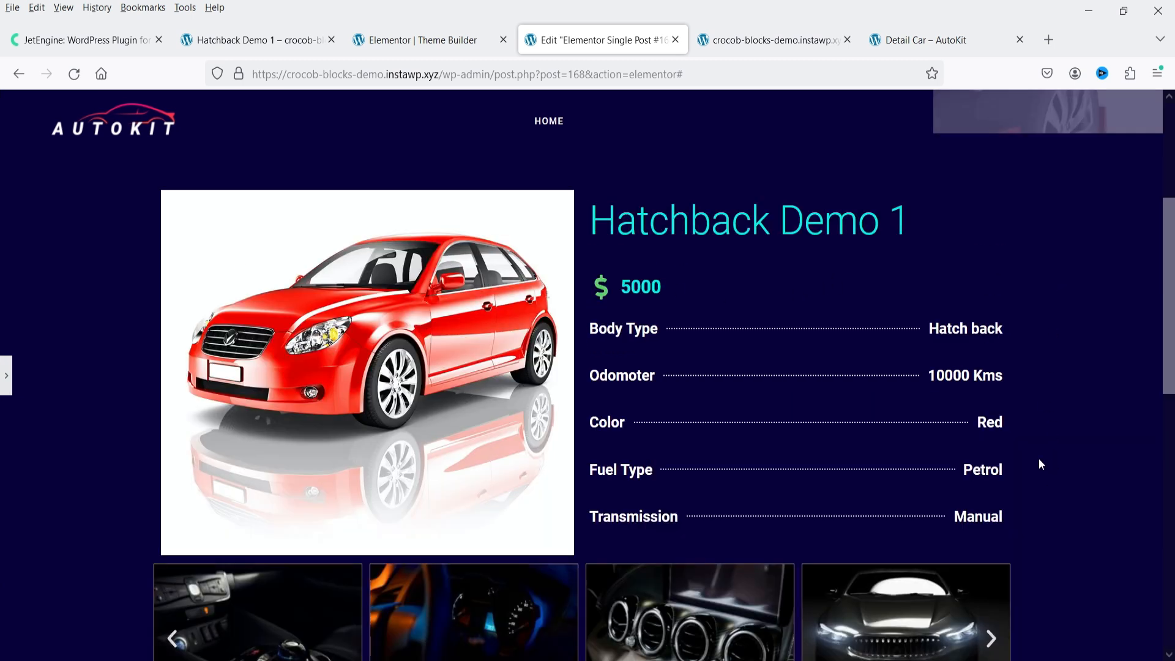
Bring back the editing panel and add a Post Content widget directly below the image carousel
scroll(1040, 460, down, 3)
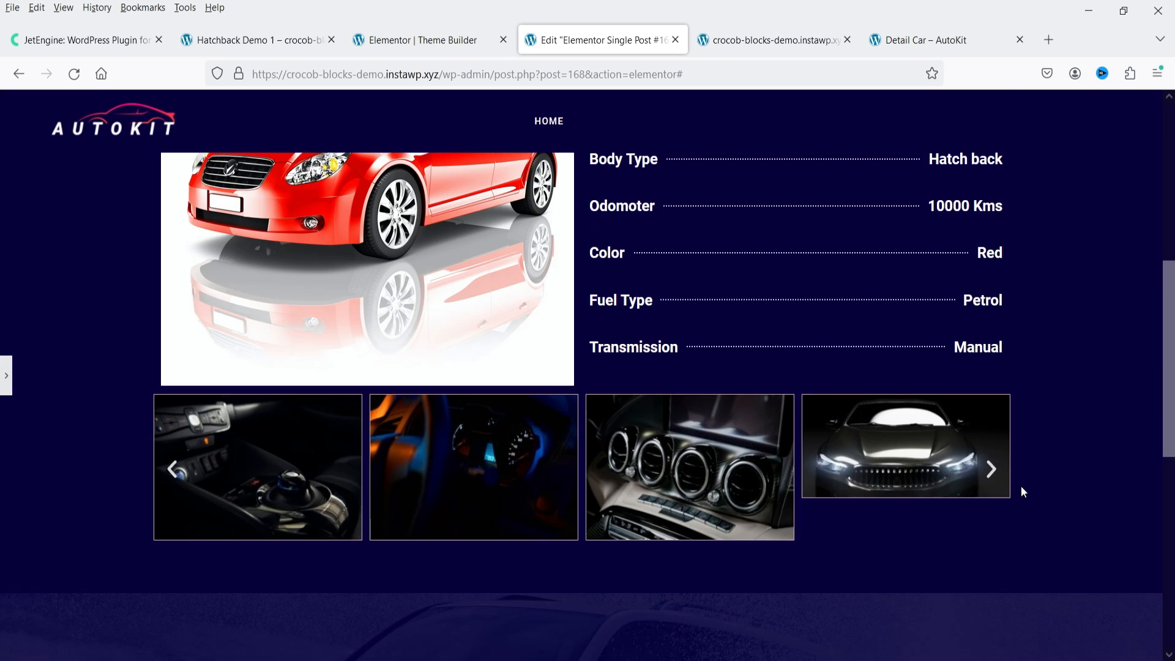
click(6, 376)
scroll(865, 354, down, 6)
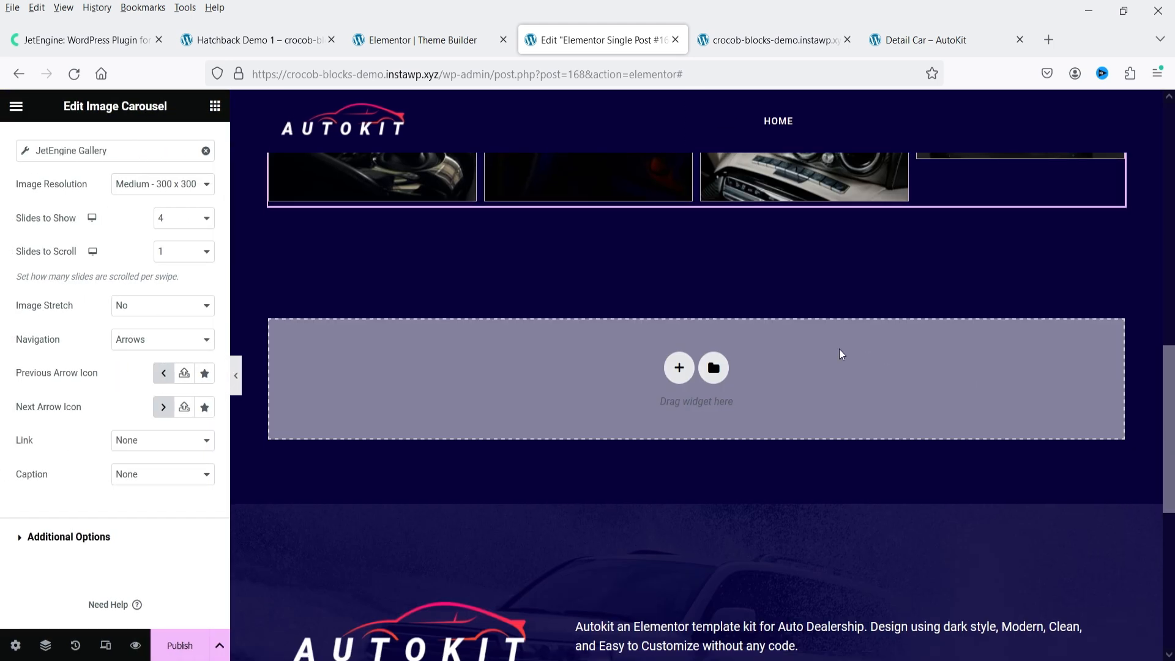
scroll(839, 353, up, 3)
scroll(178, 220, up, 2)
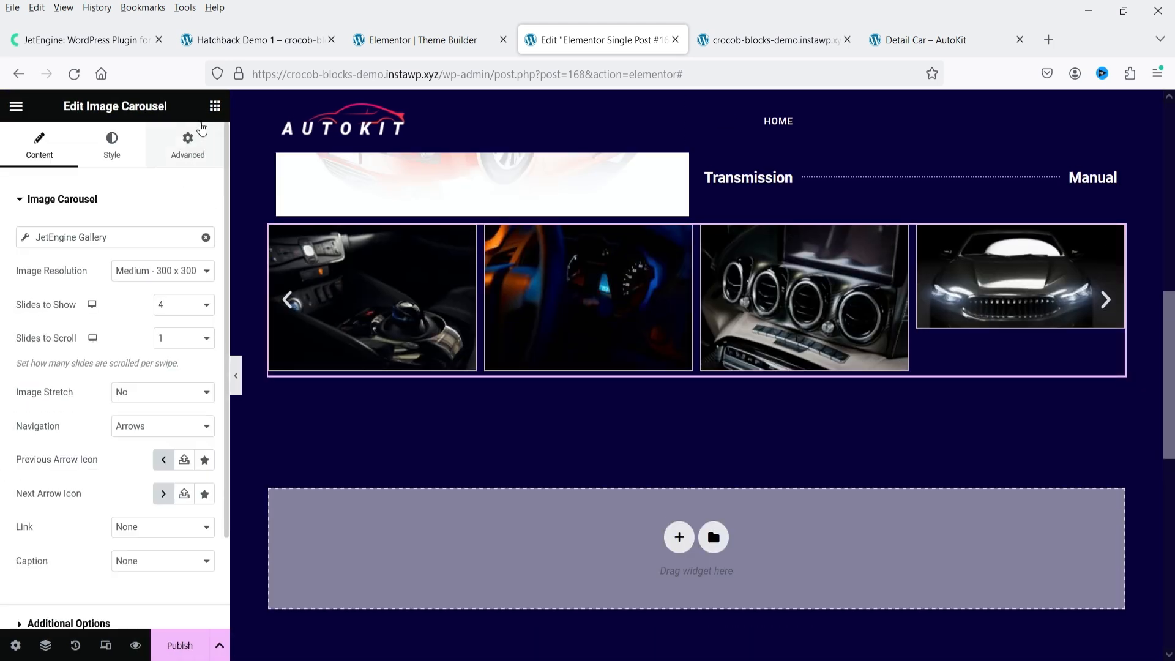
click(213, 108)
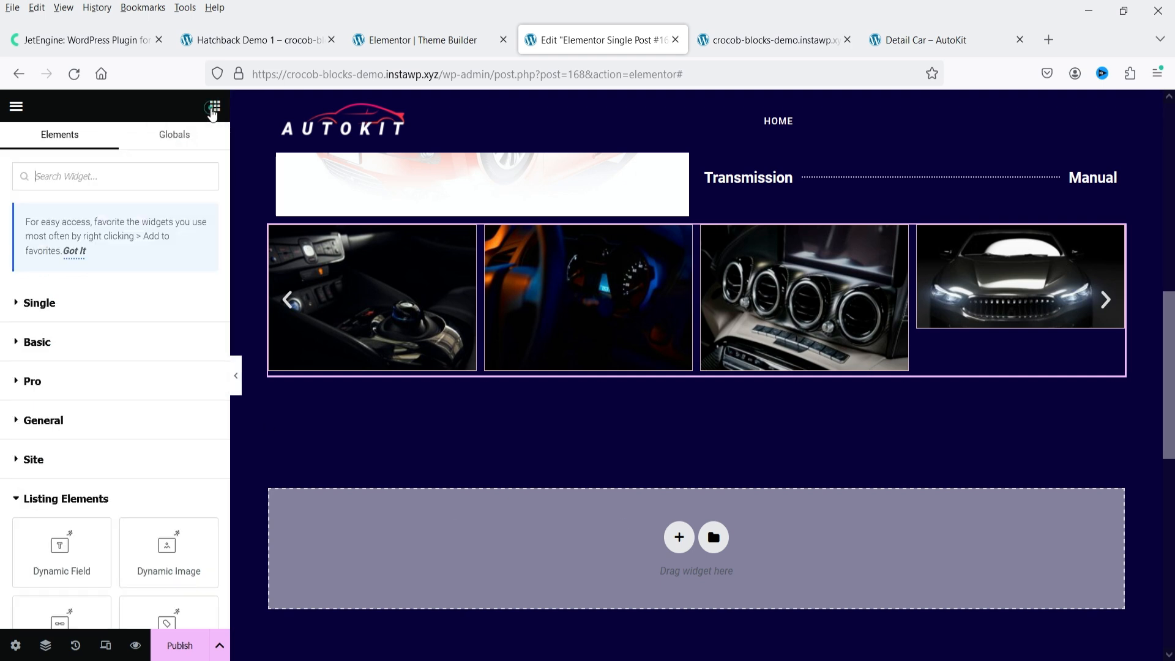
scroll(170, 378, down, 2)
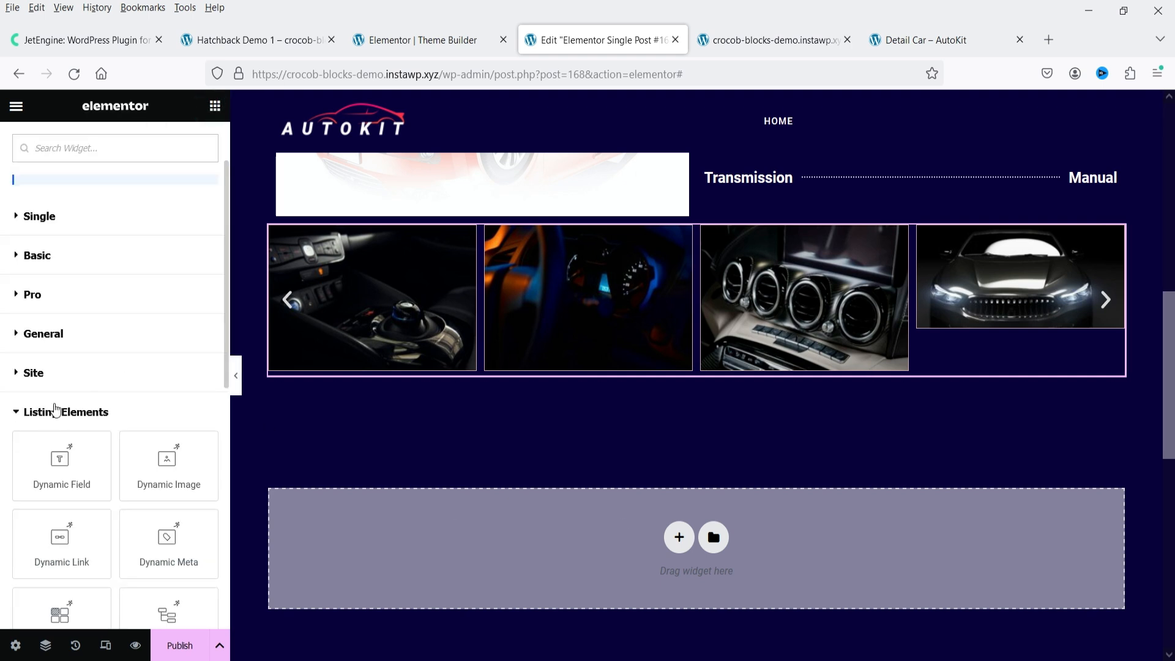
scroll(43, 401, down, 4)
scroll(27, 398, up, 6)
click(72, 306)
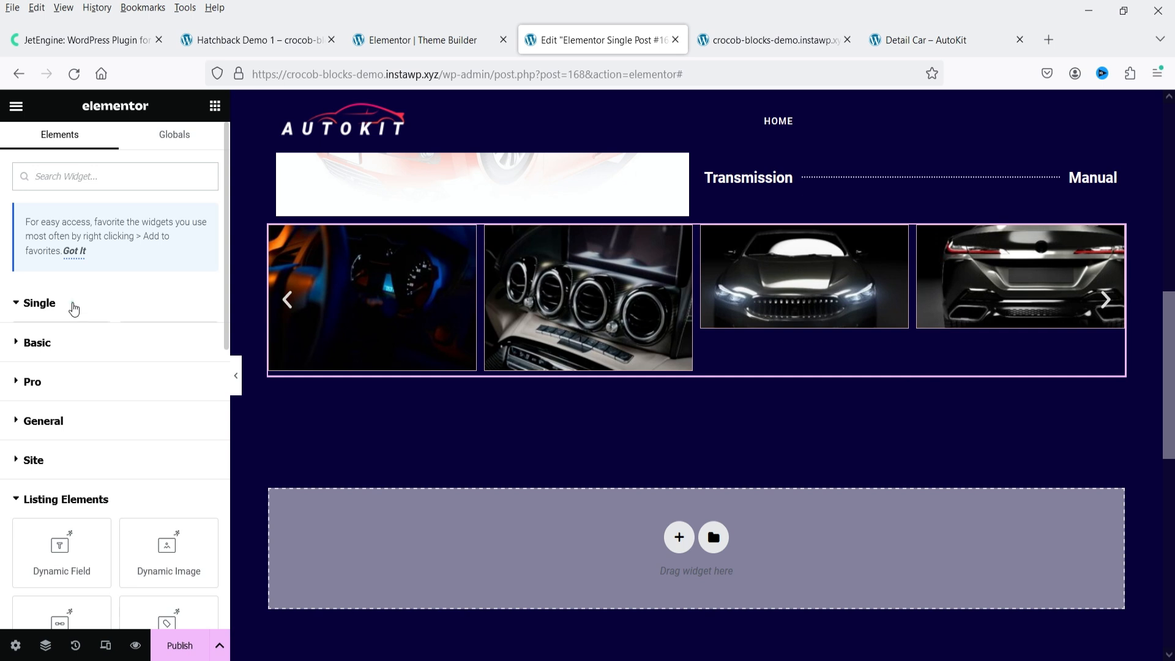
drag(43, 434, 695, 369)
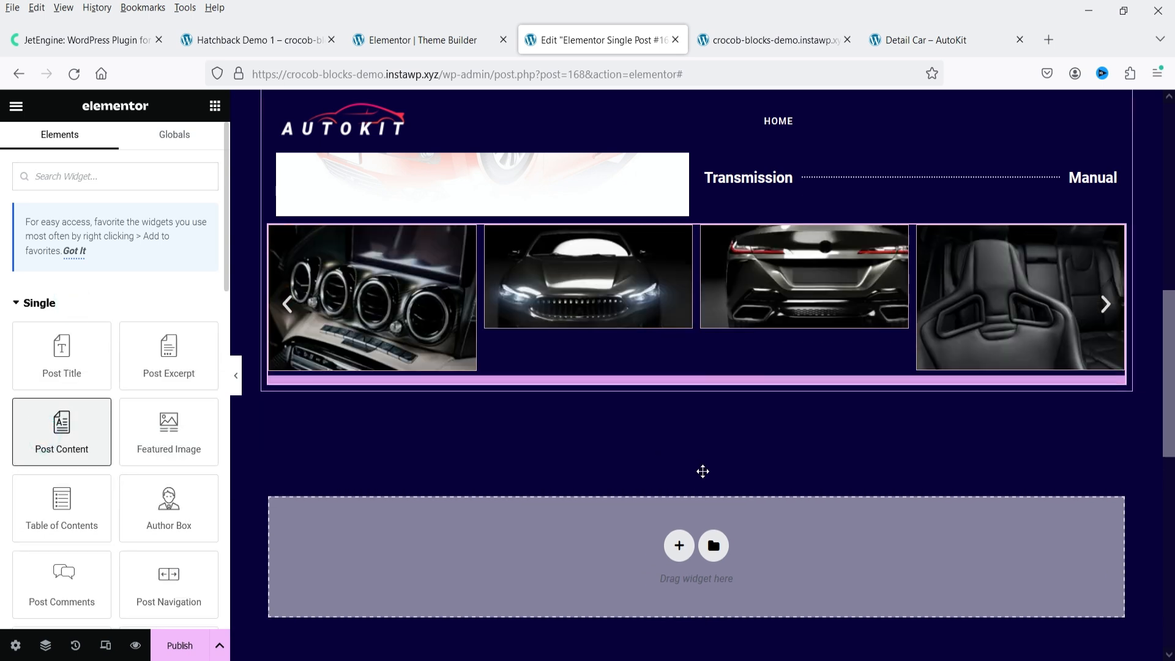
drag(703, 471, 703, 472)
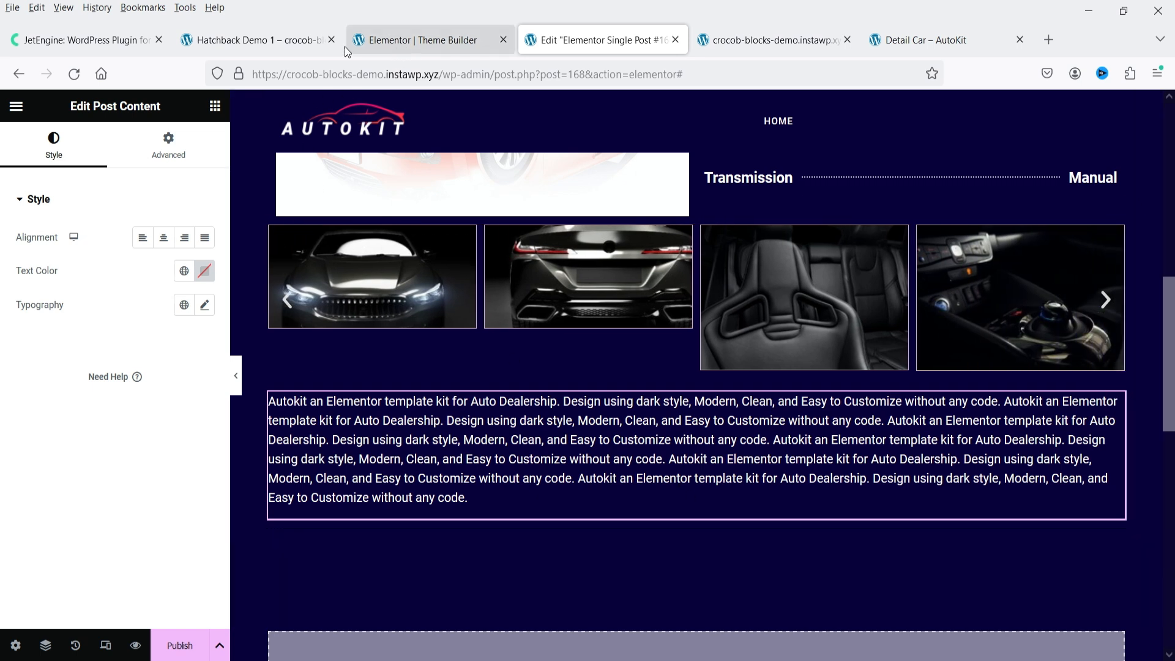
Publish the single-post template with a display condition that includes all Cars
click(338, 44)
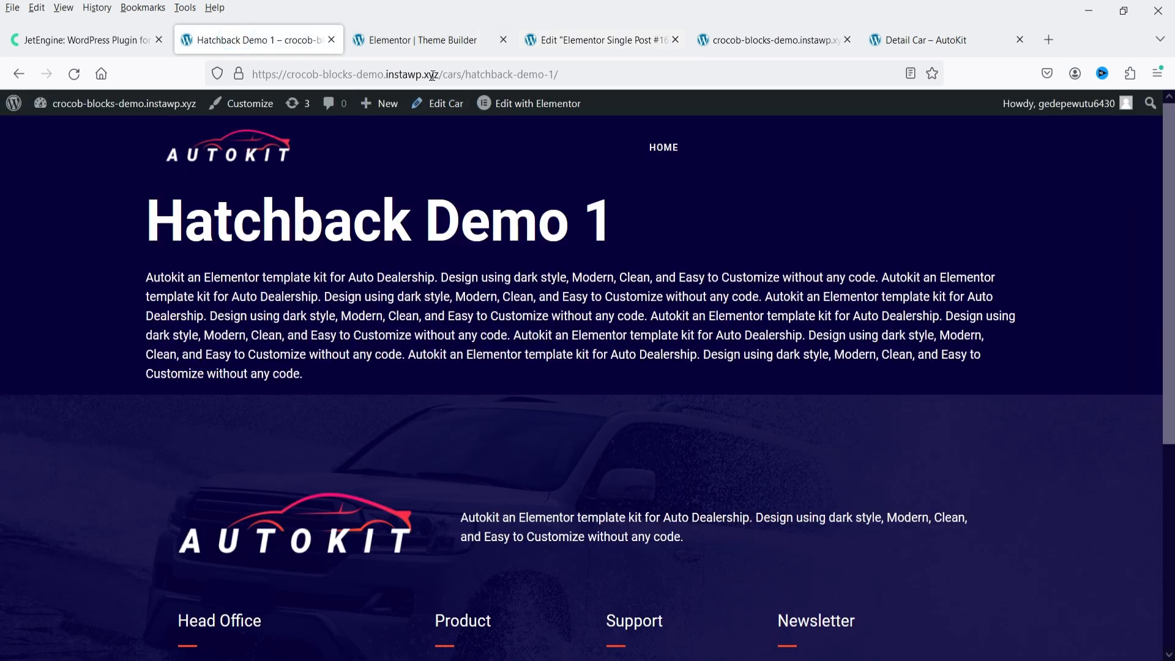
click(596, 41)
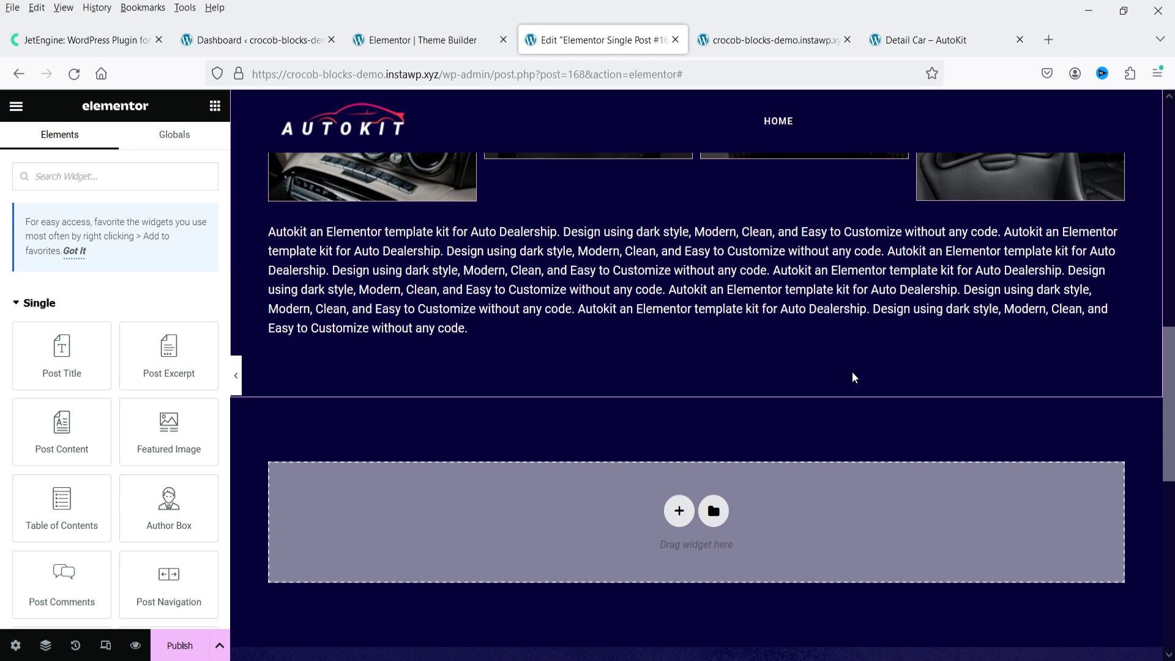
click(181, 646)
click(580, 468)
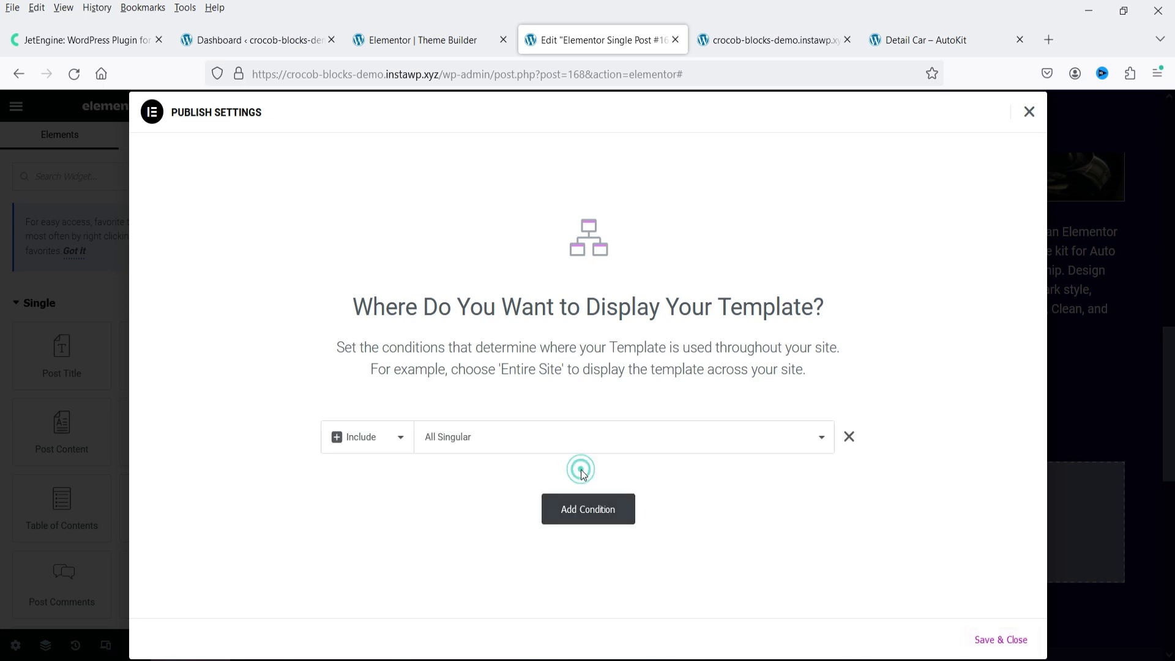
click(555, 452)
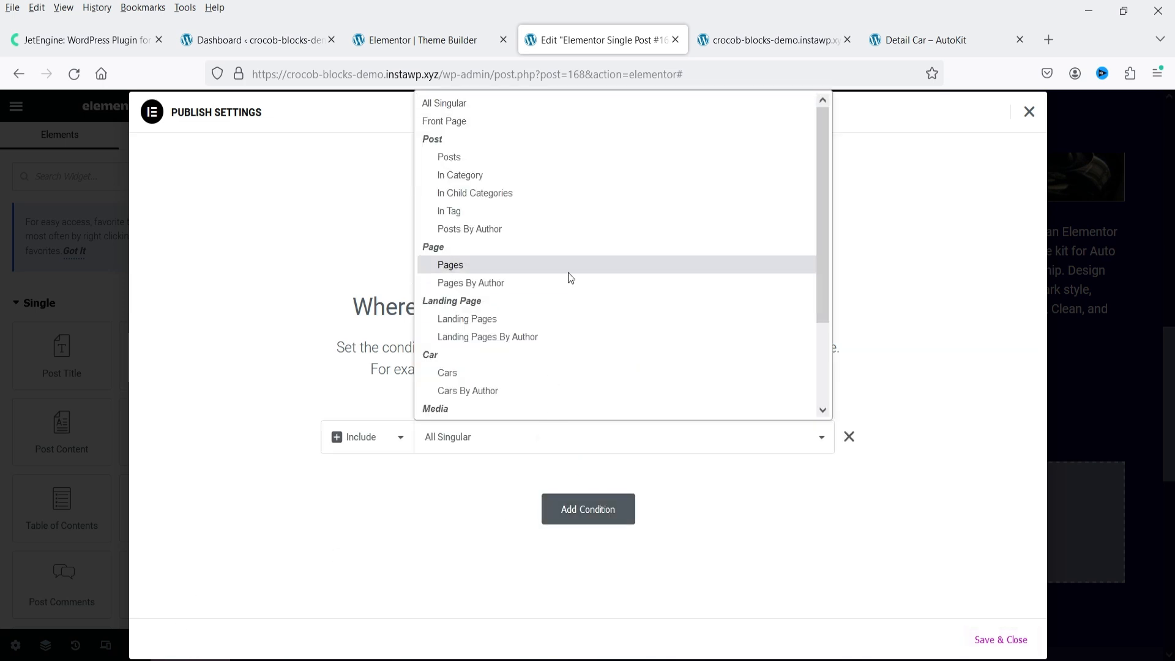
click(524, 376)
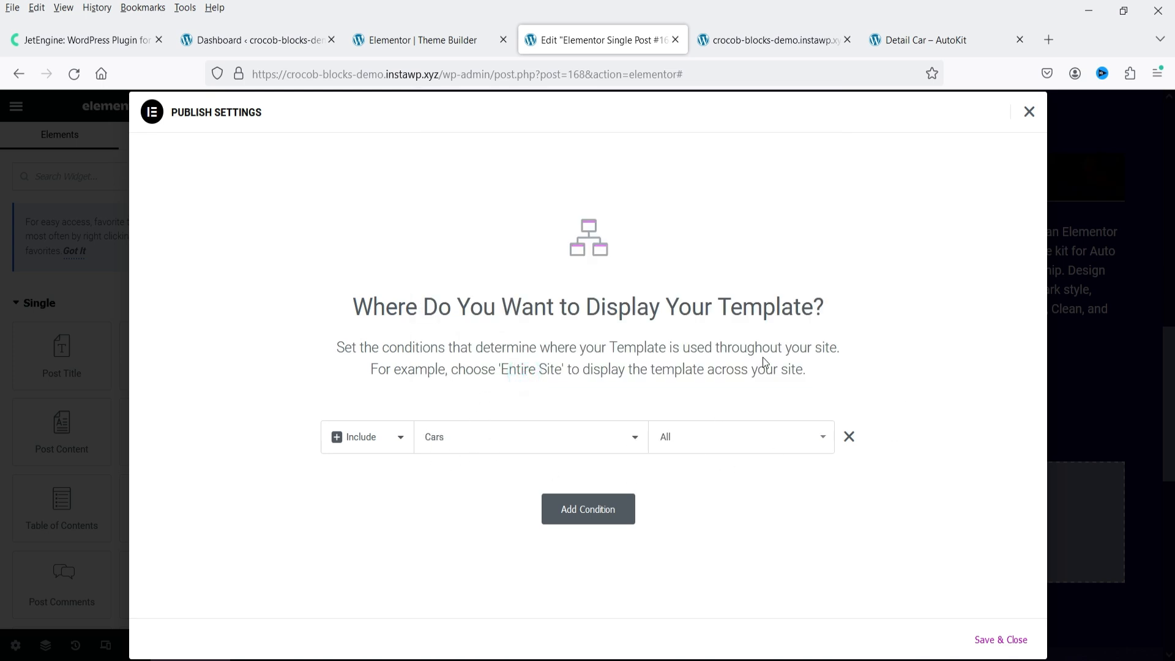
click(1001, 640)
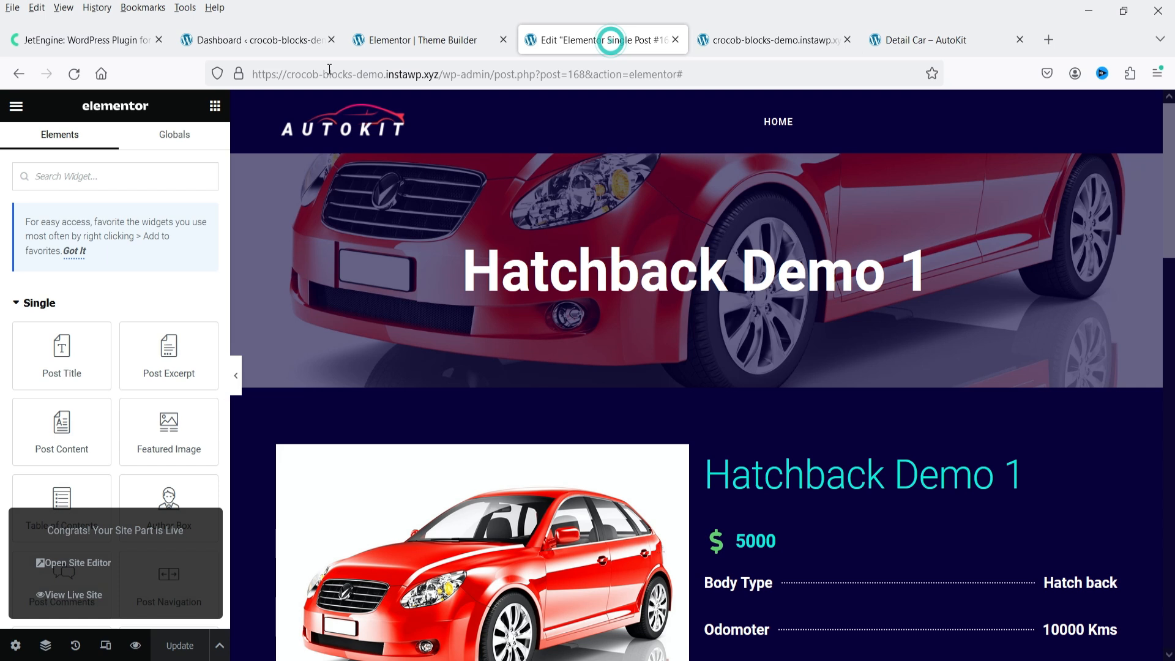
Open the live page of the Hatchback Demo 1 car from the Cars list in a new browser tab
click(265, 46)
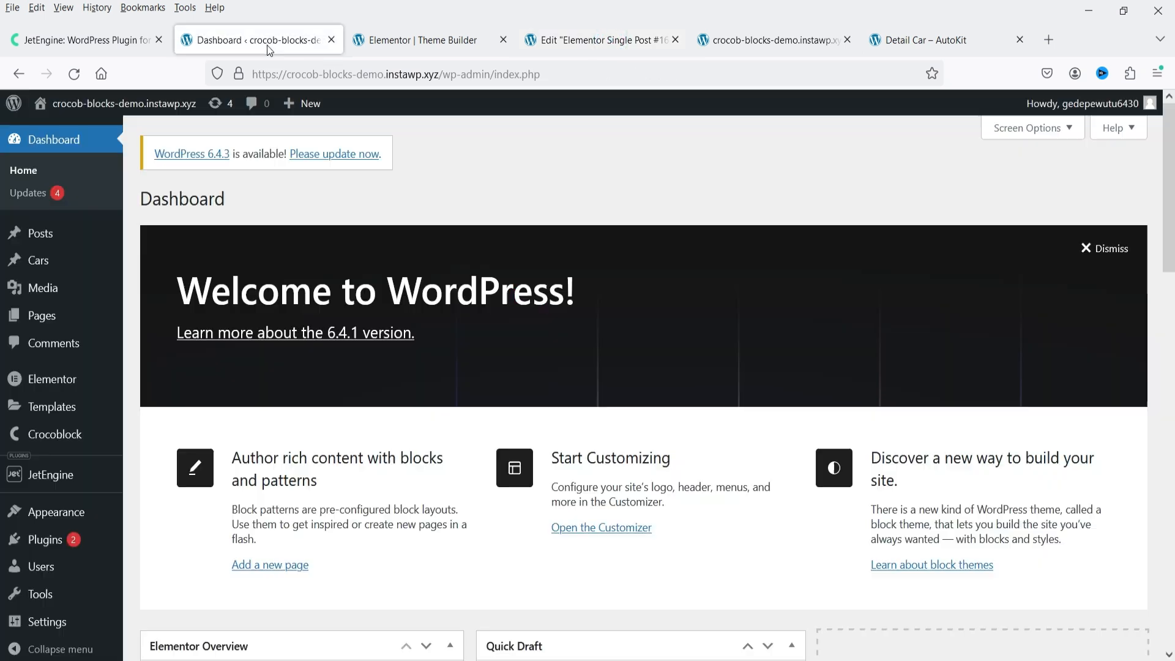
click(38, 260)
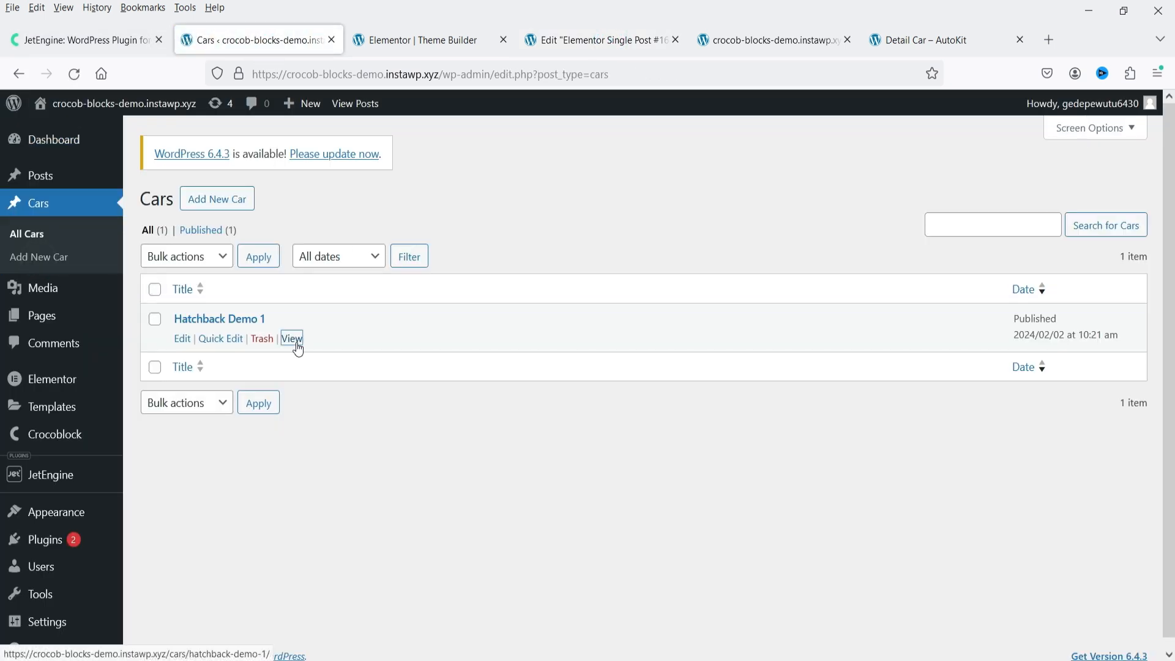
right_click(297, 341)
click(335, 360)
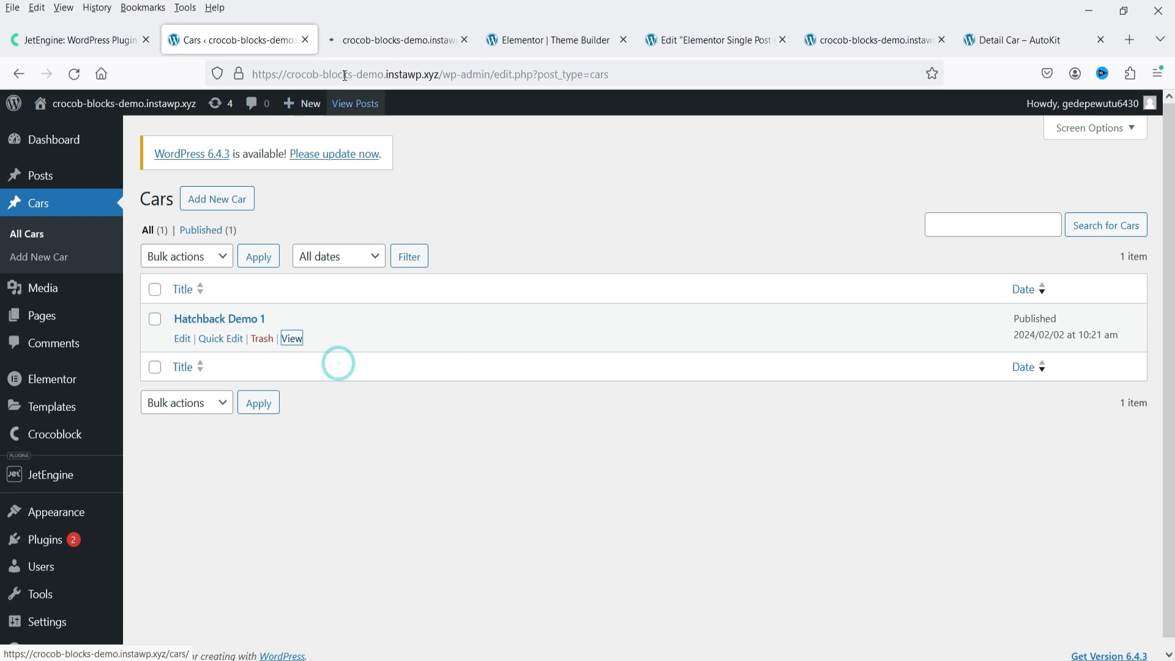
click(373, 51)
Examine the hero banner, car title and price on the live Hatchback Demo 1 page
scroll(1020, 311, down, 3)
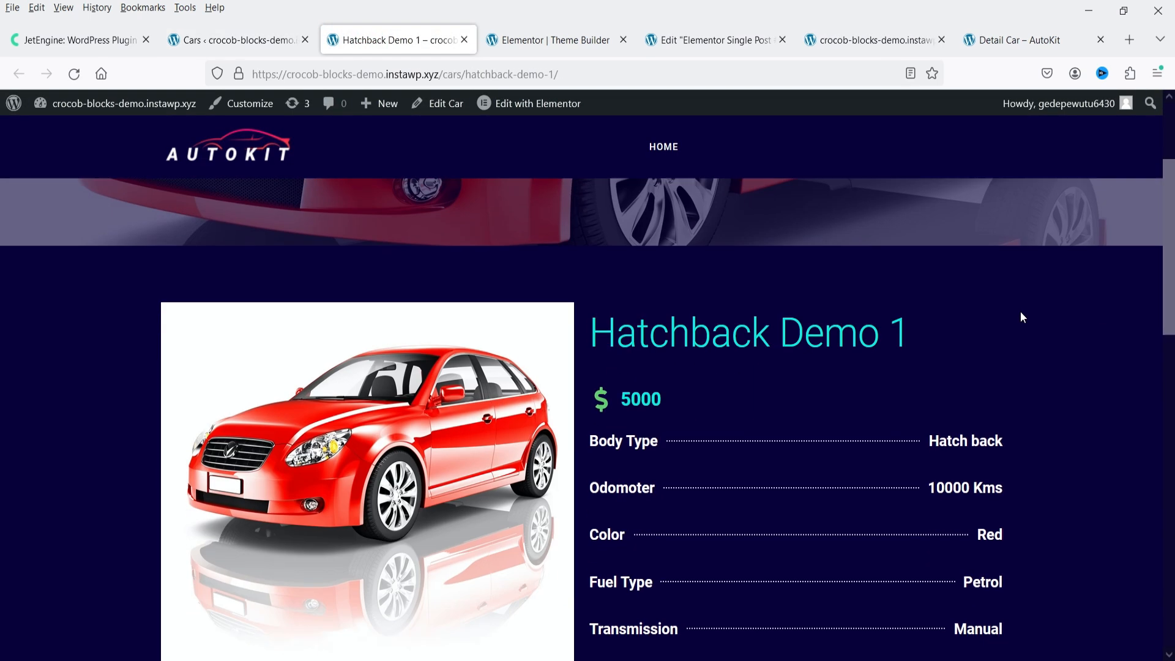
scroll(1020, 311, up, 3)
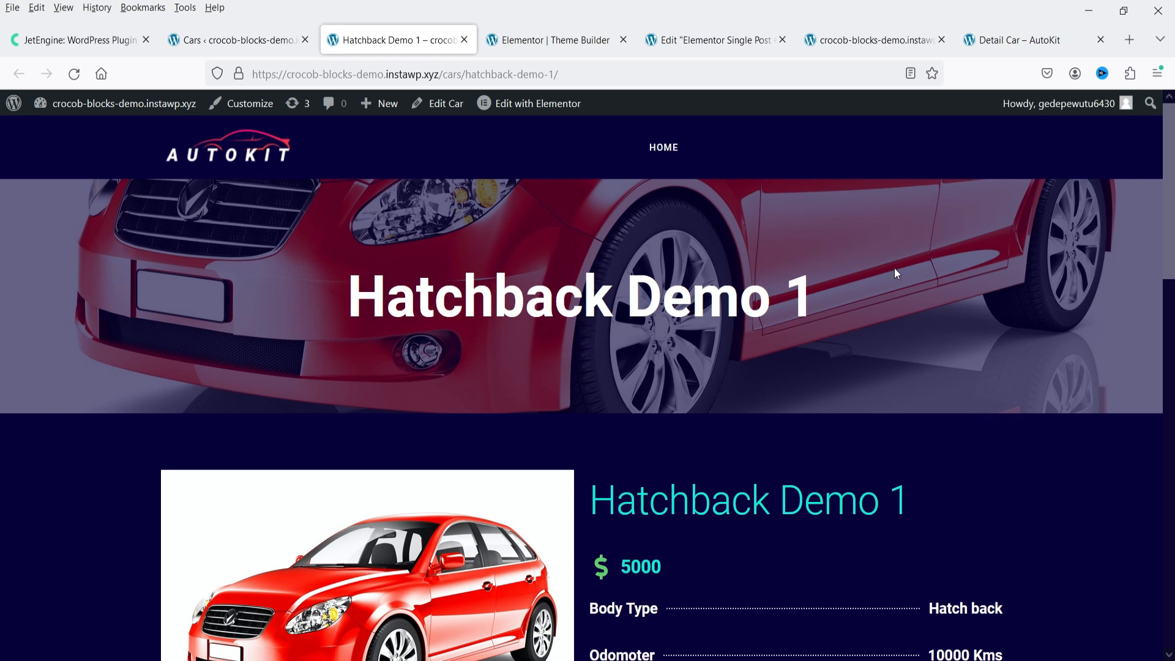
drag(375, 293, 1033, 271)
scroll(1033, 271, down, 4)
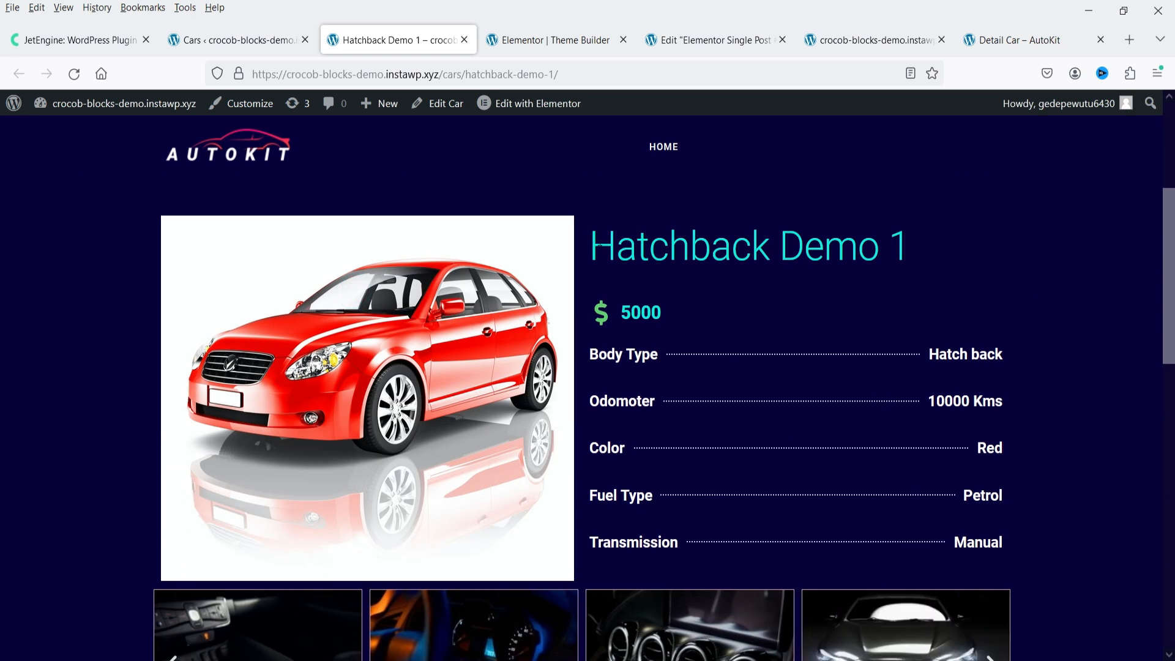
drag(587, 245, 955, 243)
scroll(1026, 254, down, 2)
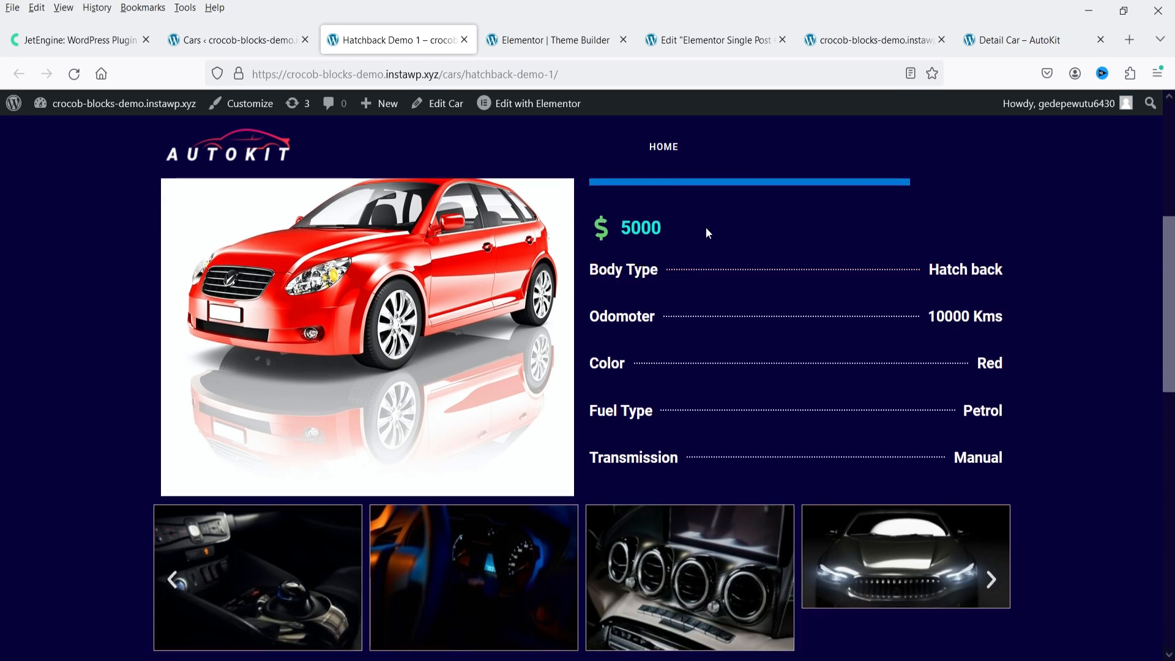
double_click(704, 230)
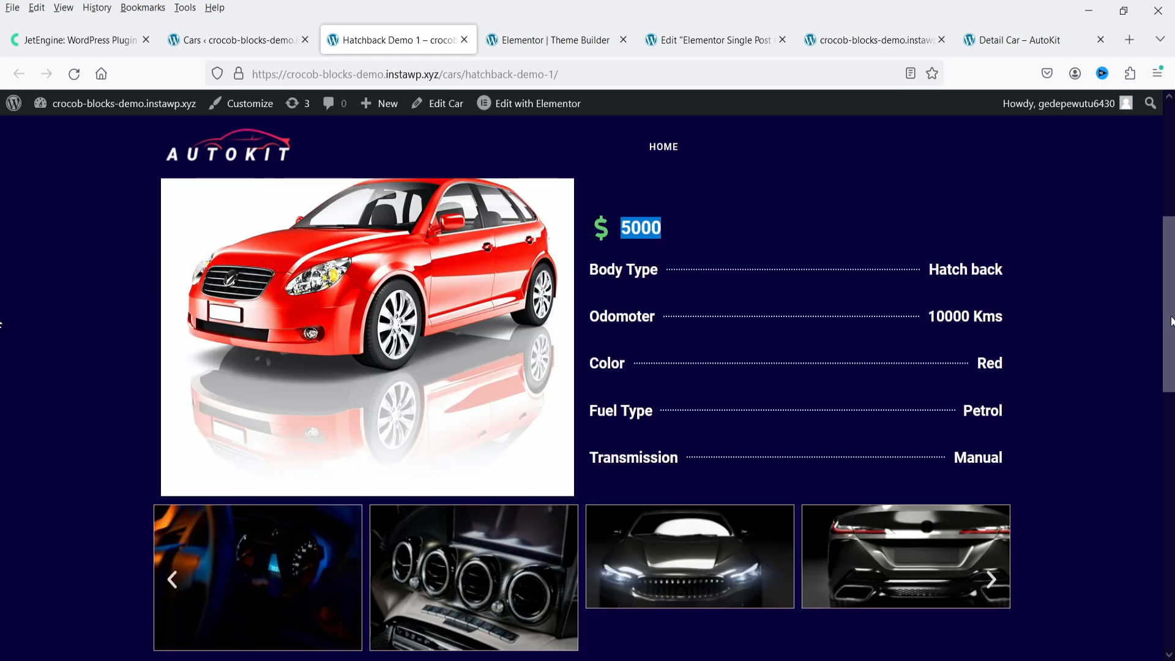
click(1128, 308)
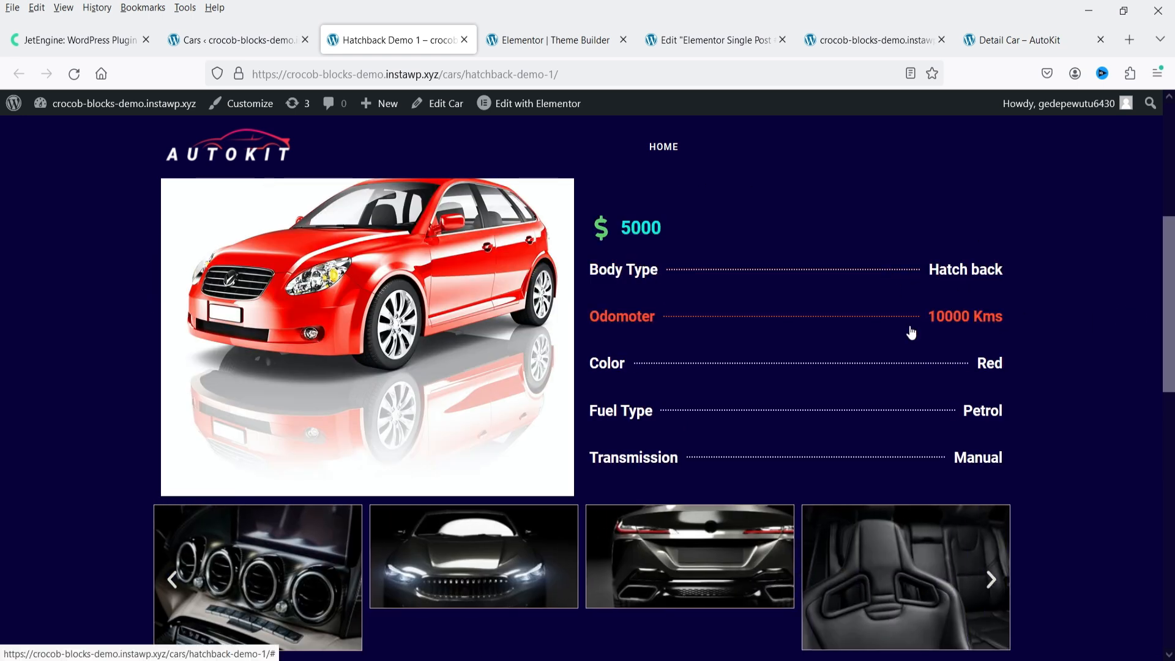
Review the specification list, advance the image carousel, and check the description text on the live car page
scroll(1016, 294, down, 2)
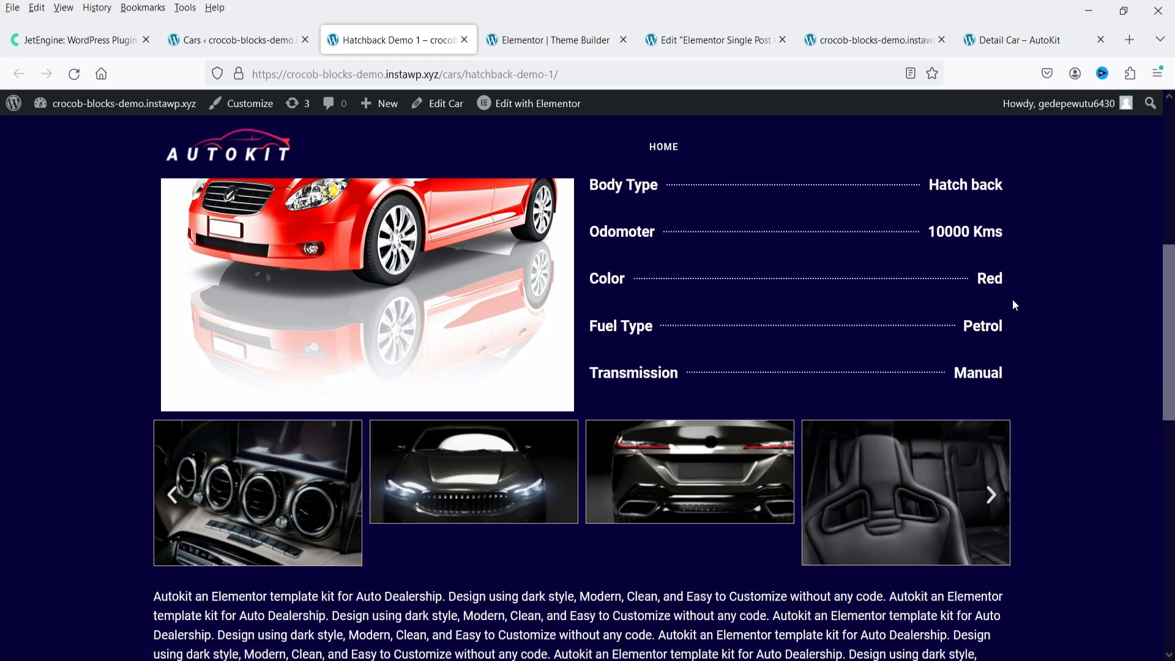
scroll(1014, 305, down, 3)
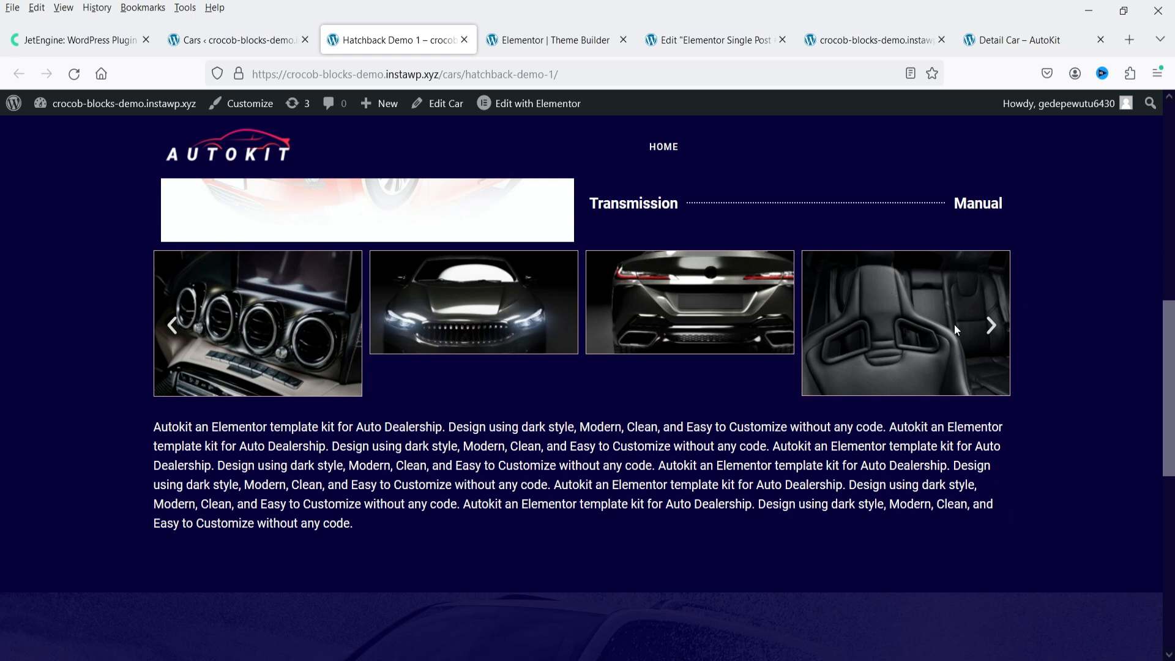
click(994, 332)
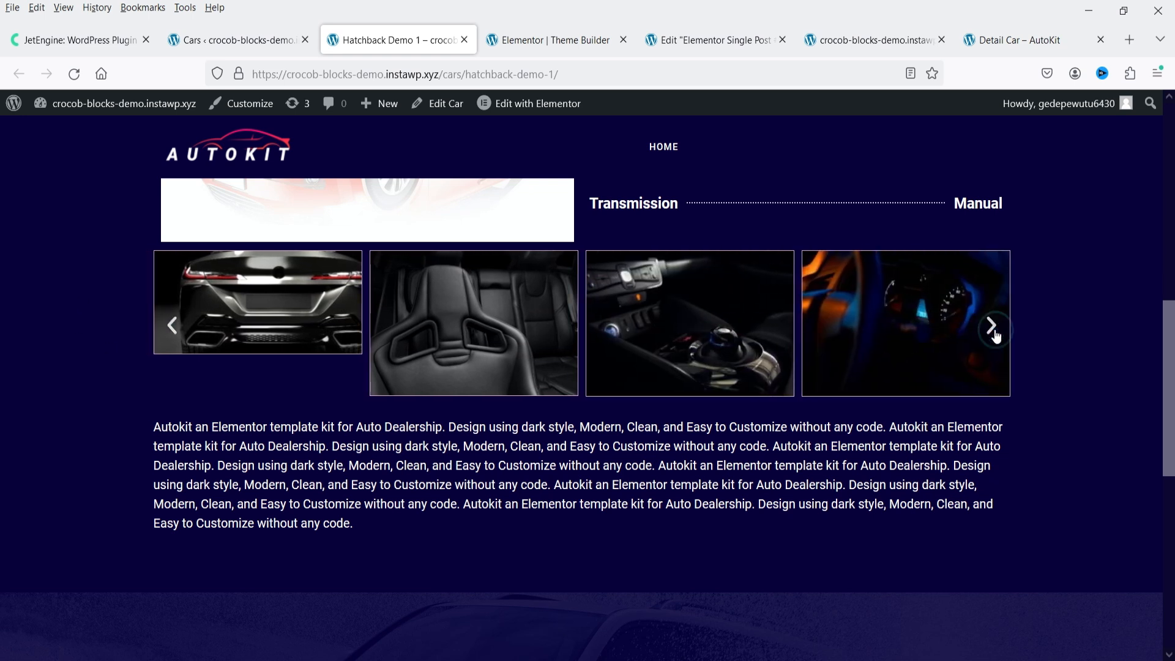
drag(153, 430, 450, 531)
click(449, 531)
scroll(910, 412, up, 6)
scroll(910, 412, up, 4)
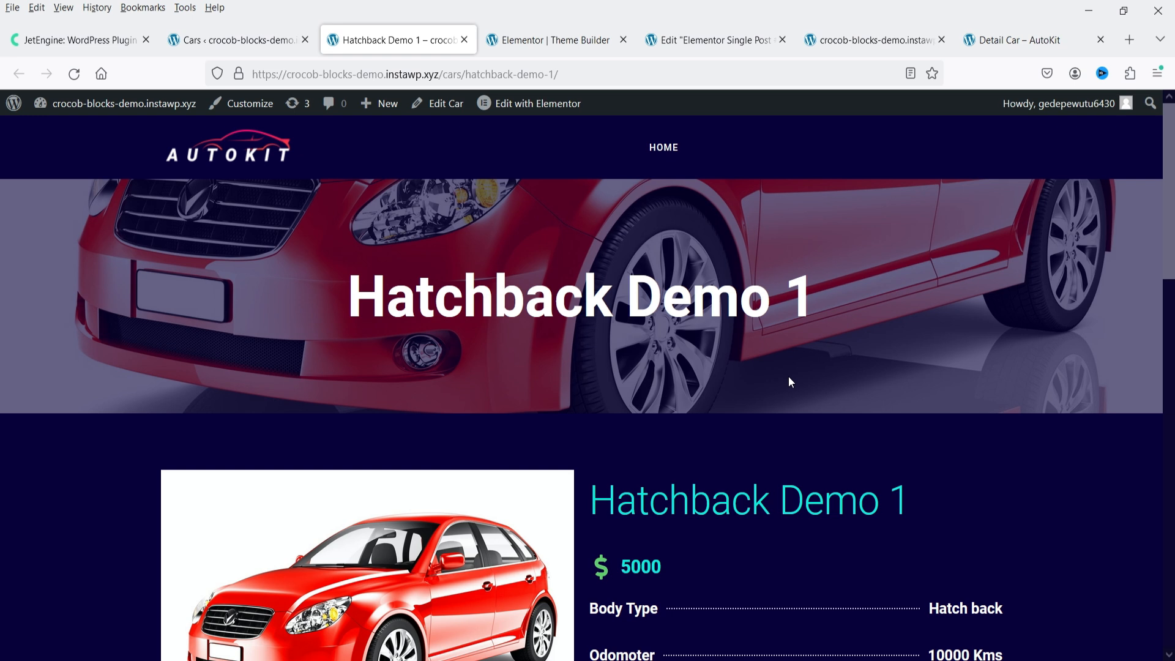
Check the homepage's Latest Listing car grid and open the JetEngine Listings page in the WordPress admin
click(860, 40)
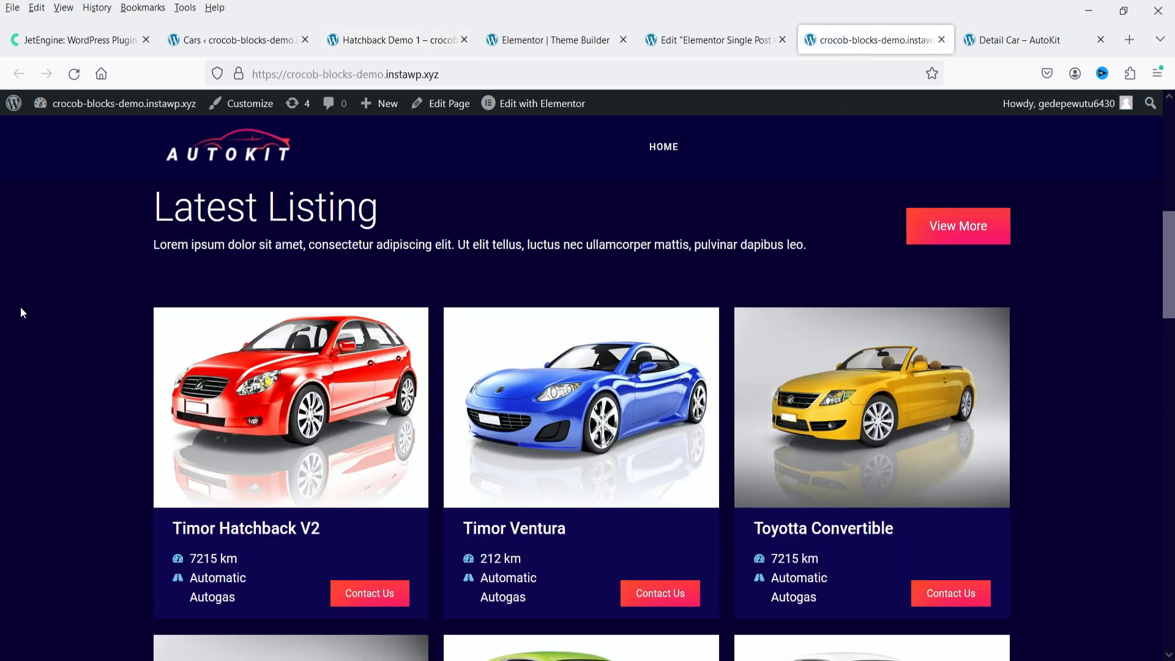
scroll(20, 306, down, 1)
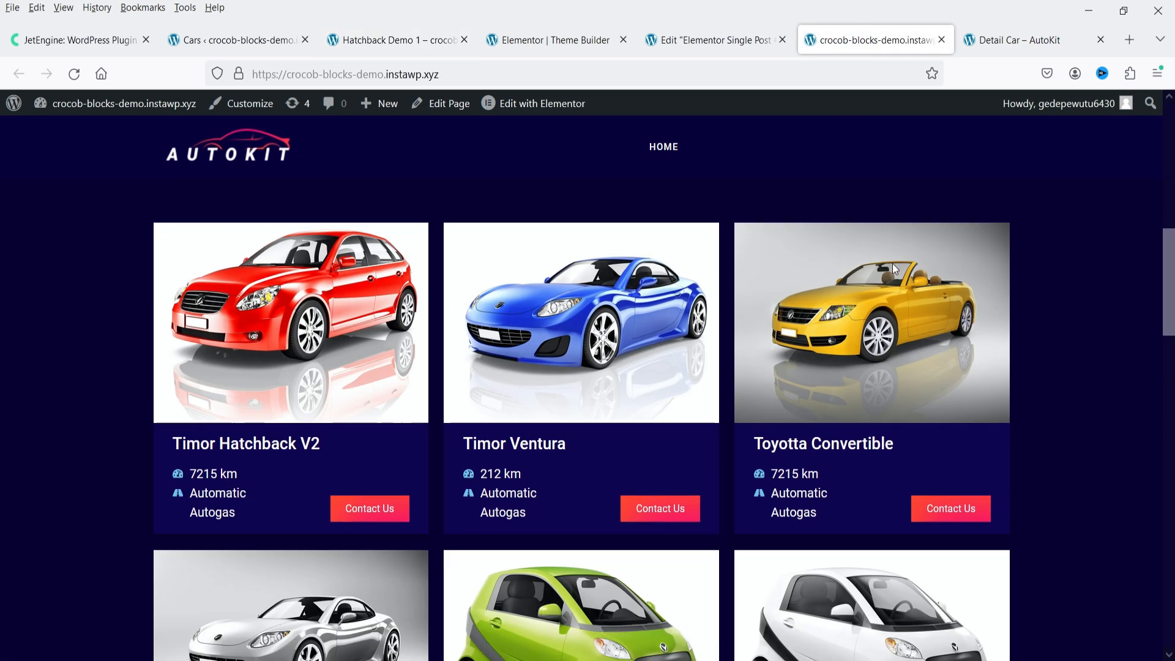
click(230, 45)
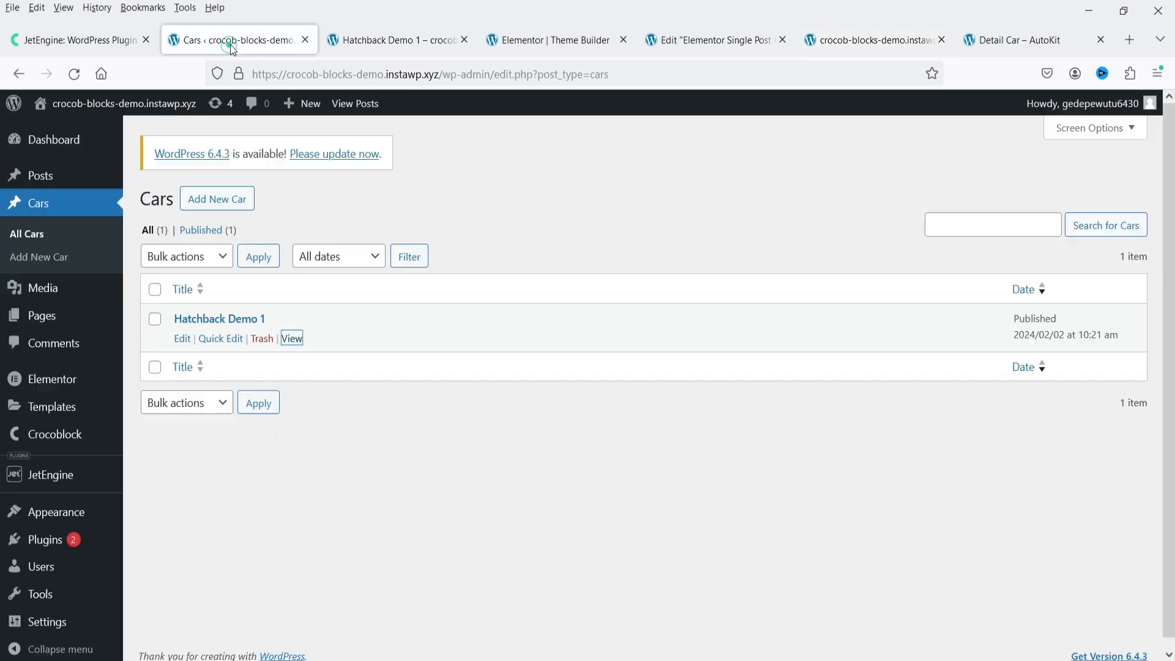
mouse_move(50, 487)
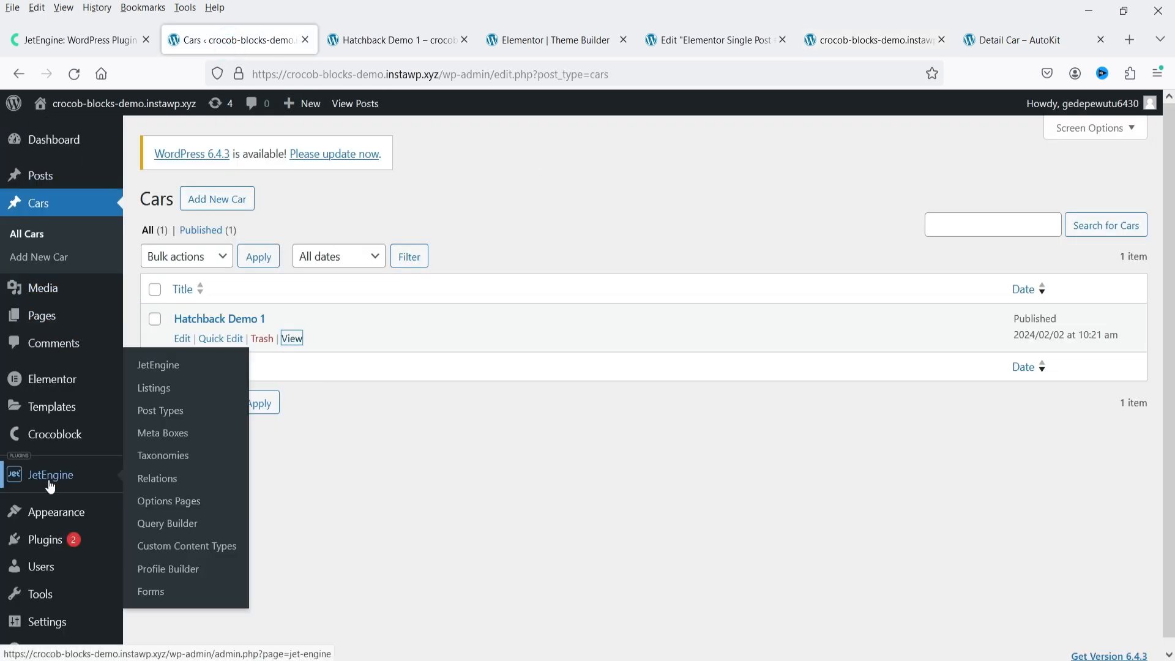
click(153, 388)
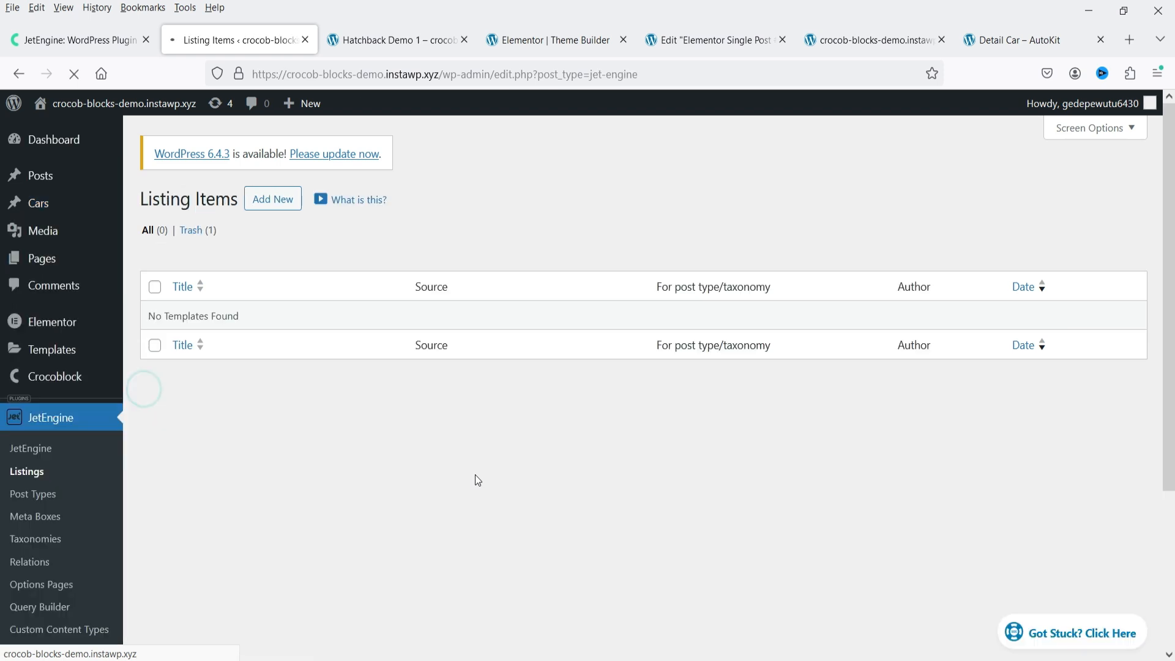
Close the Theme Builder page and the single-post template editor
click(605, 49)
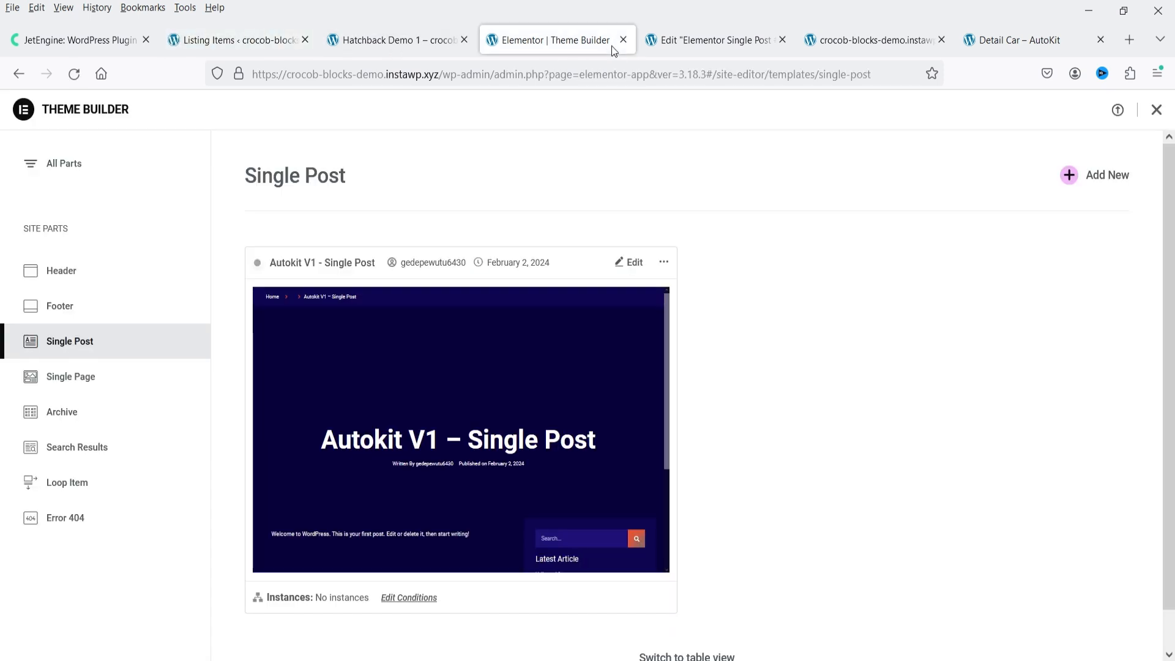
click(623, 40)
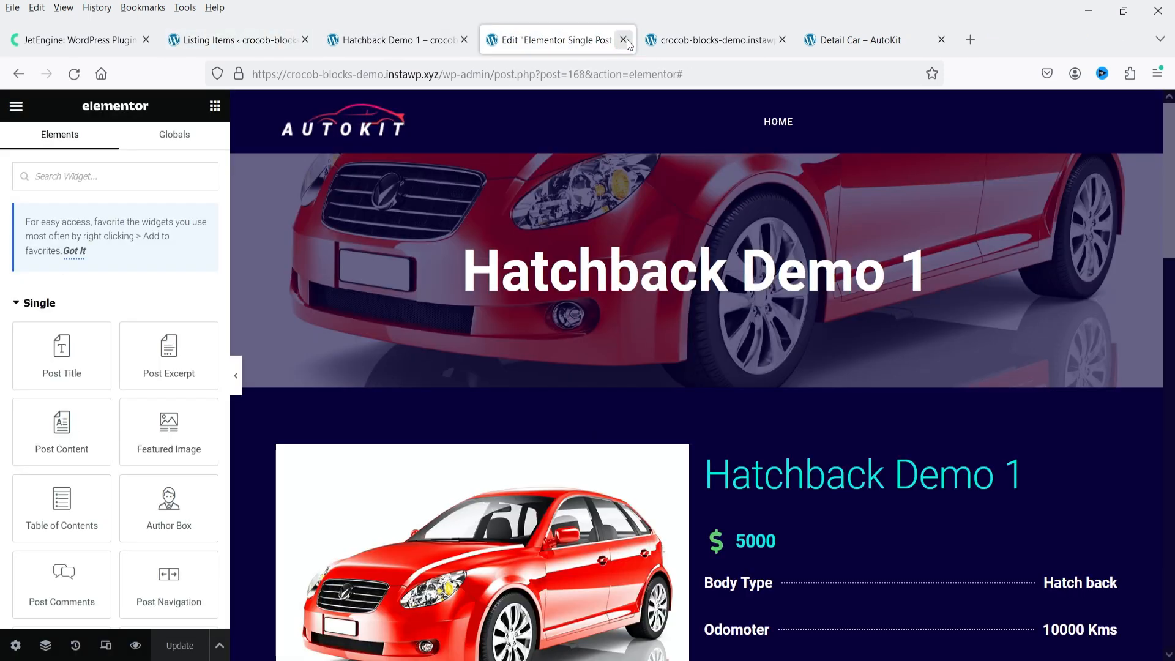
click(625, 40)
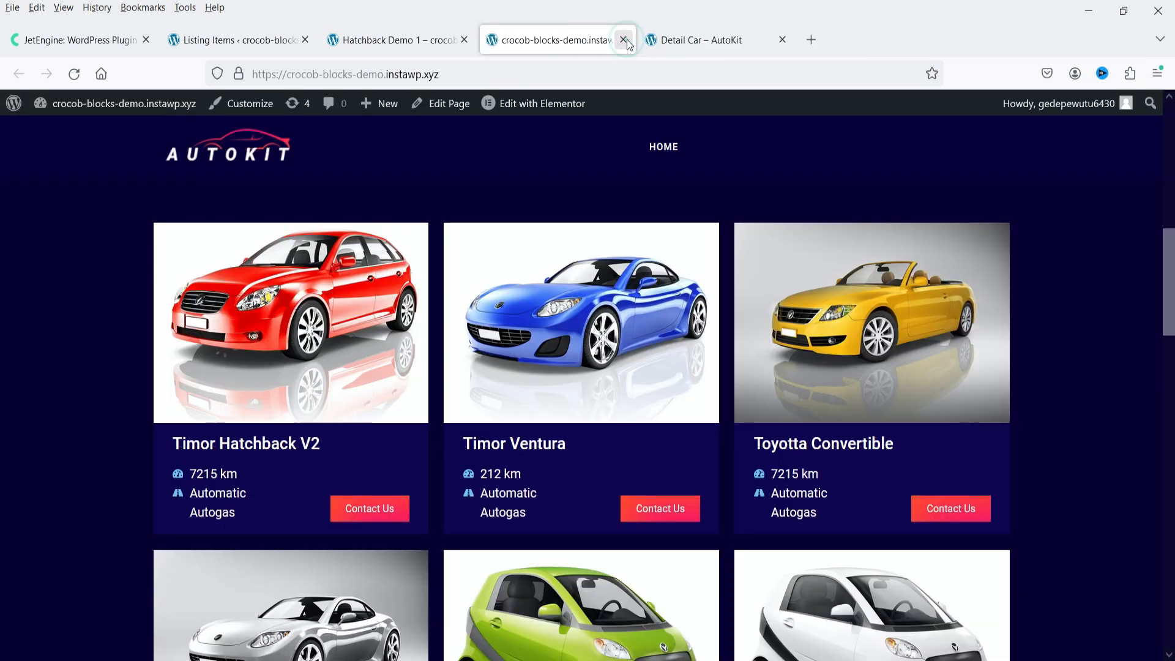
Close the Detail Car page and return to the JetEngine Listing Items page
click(684, 39)
click(782, 39)
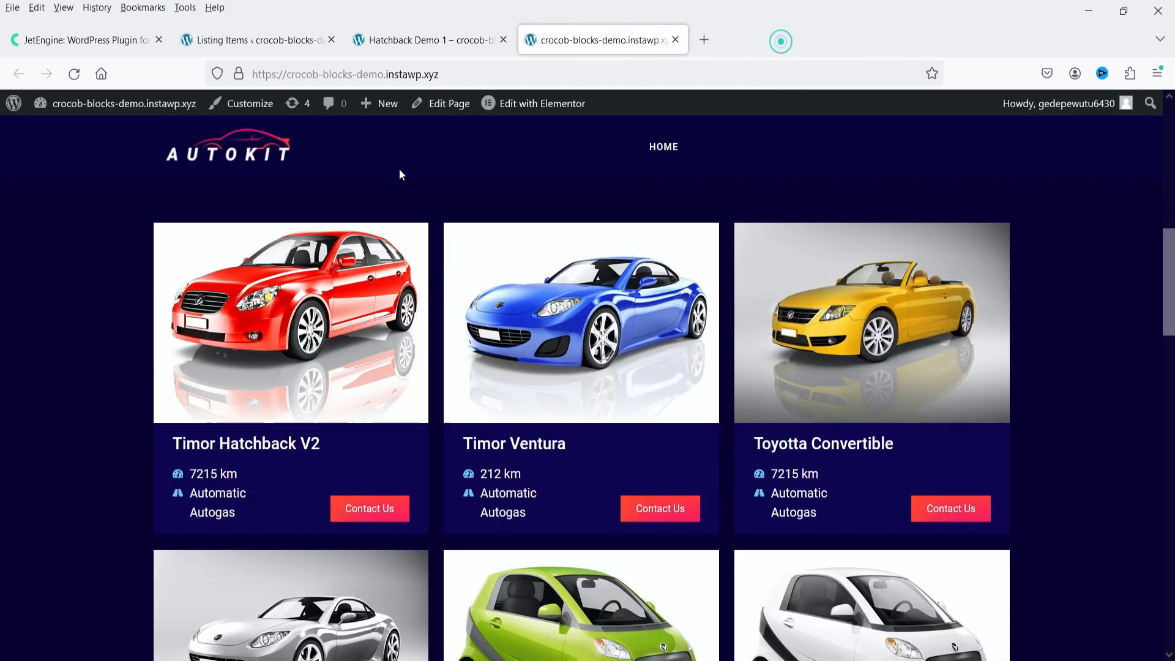
click(257, 41)
click(532, 503)
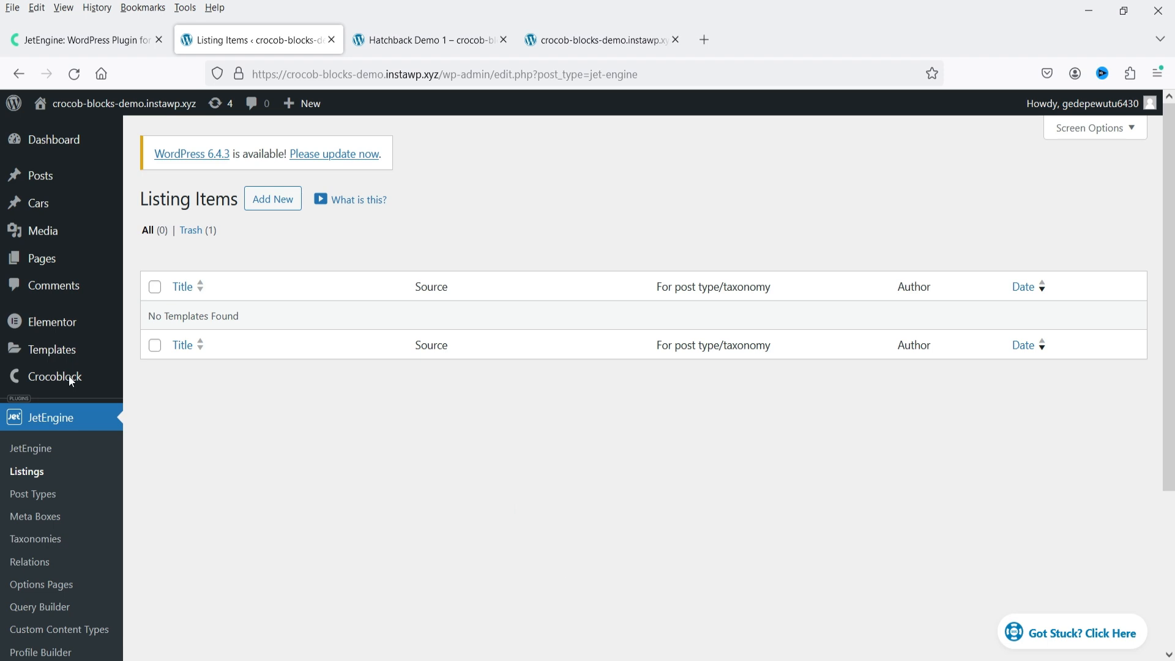
Start a new listing item with Posts as the listing source and Cars as the post type
click(273, 199)
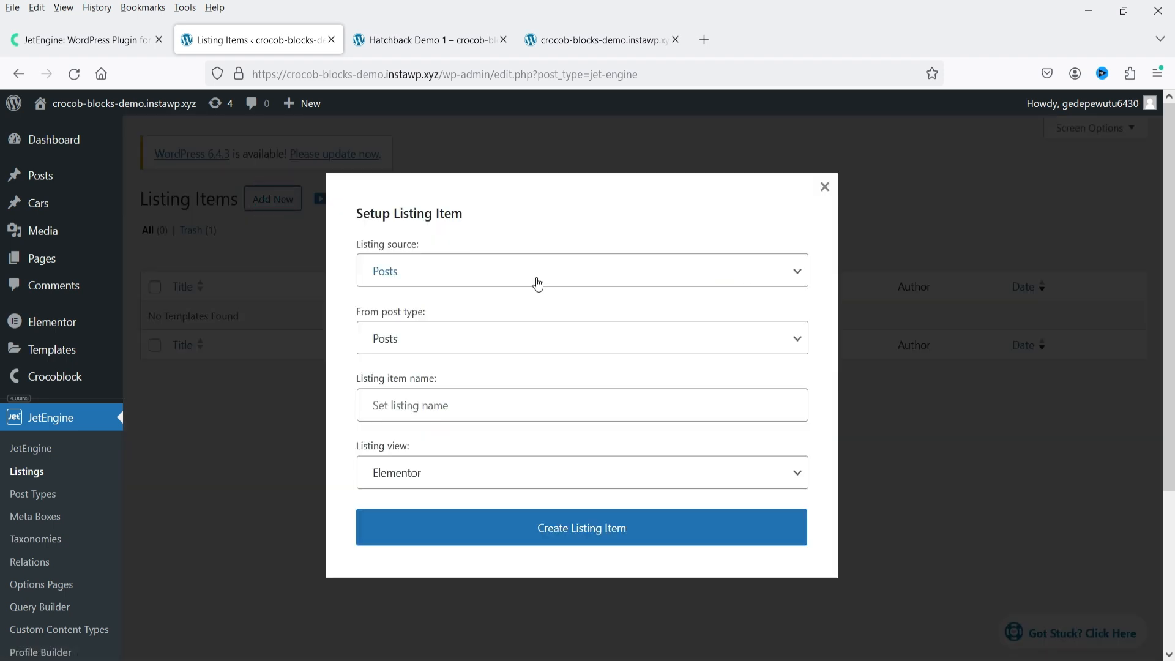
click(538, 284)
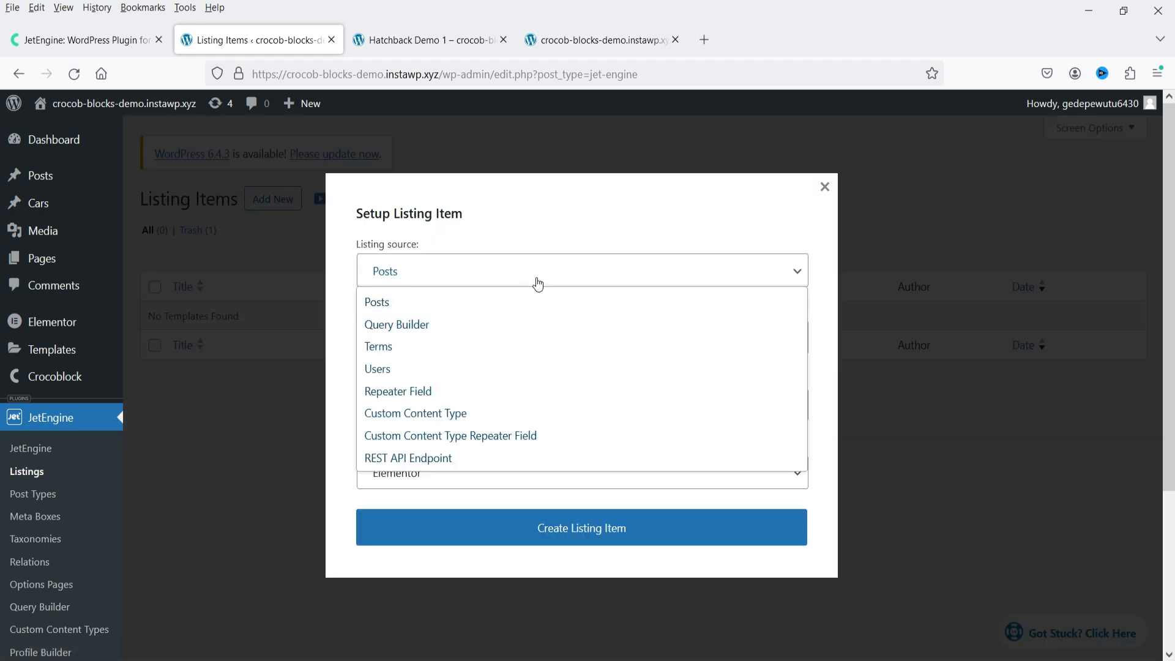
click(484, 300)
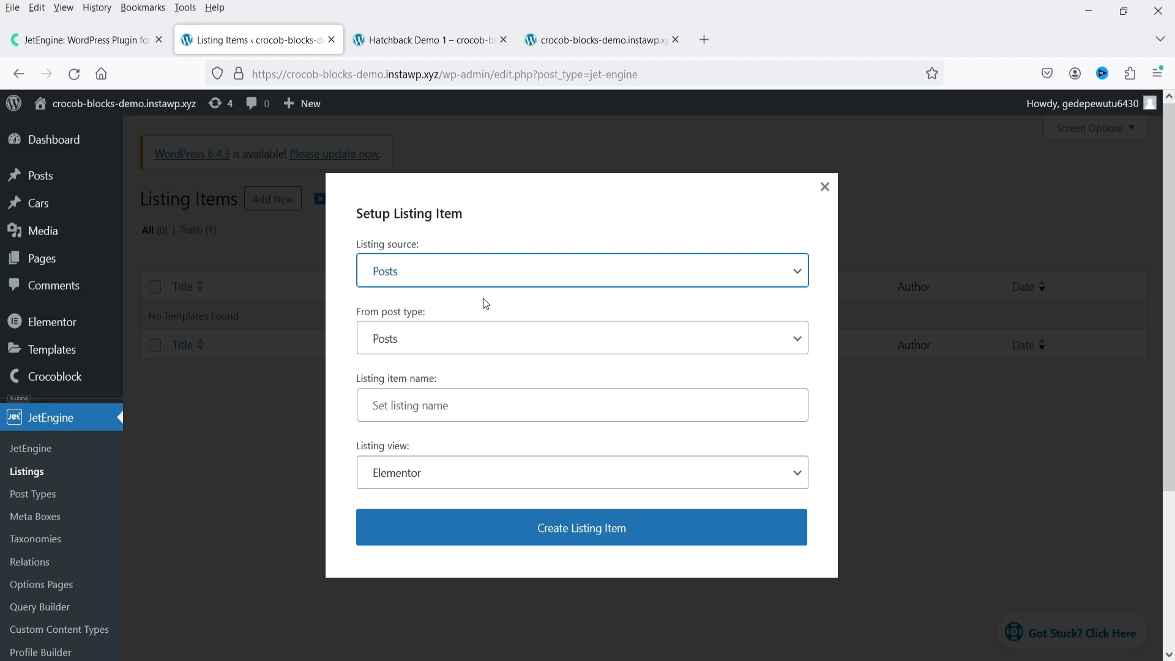
click(454, 344)
scroll(513, 421, down, 3)
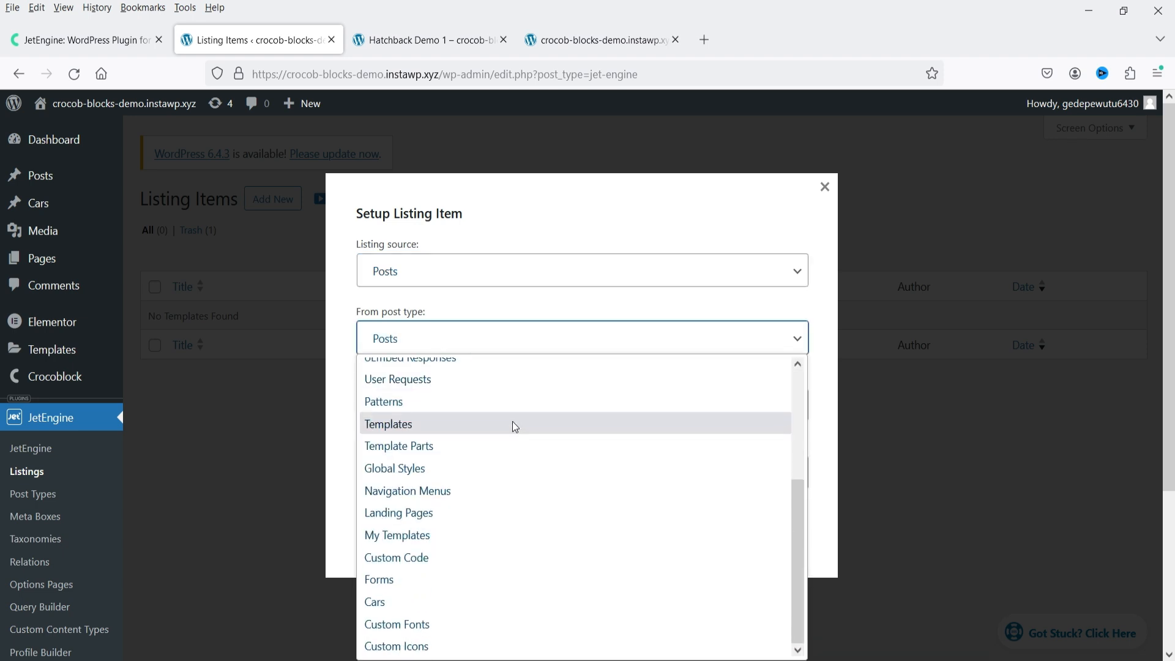
click(439, 605)
Name the listing item "Cars Listing demo 1", choose Elementor as its listing view, and create it
click(420, 407)
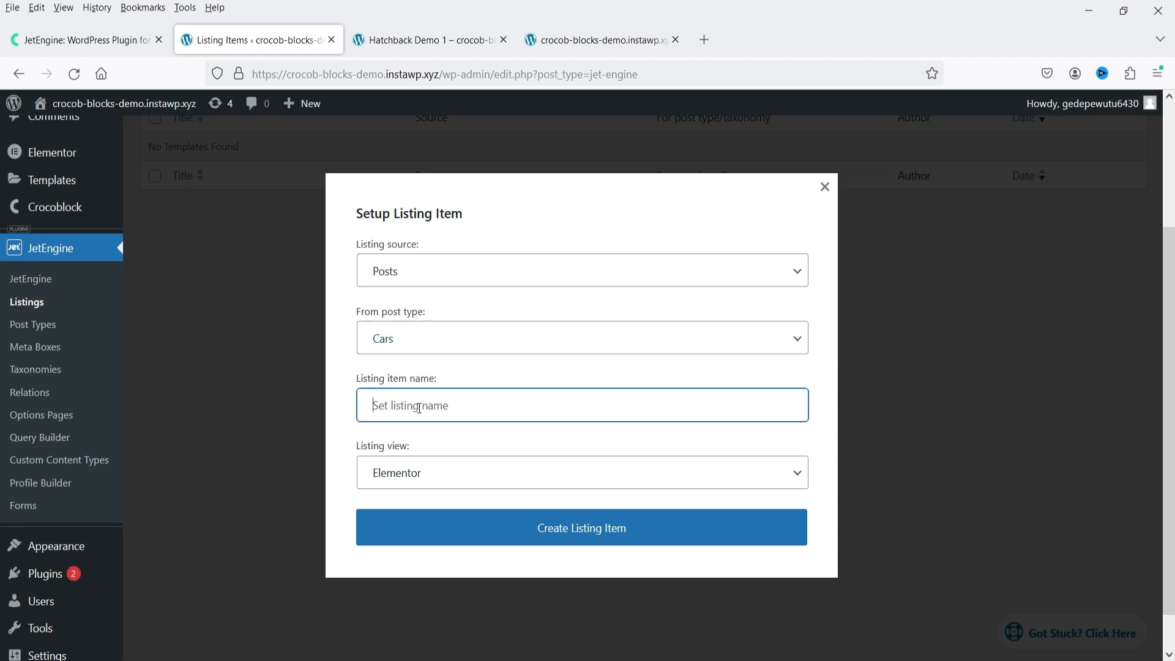
text(Cars Listing demo 1)
click(438, 470)
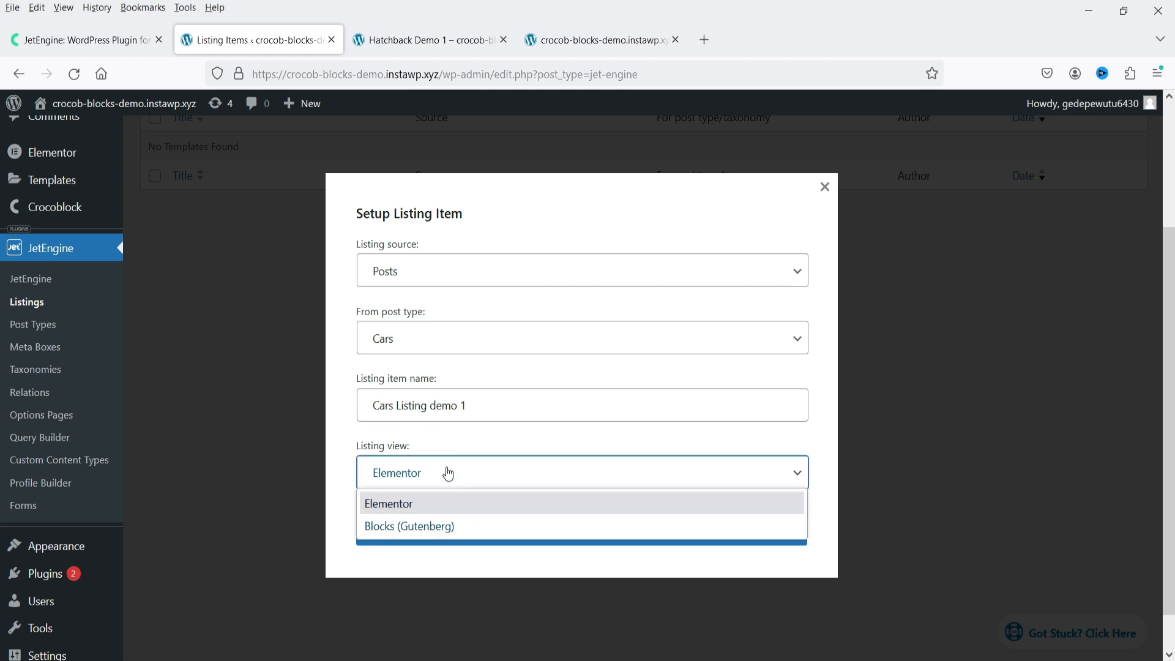
click(455, 504)
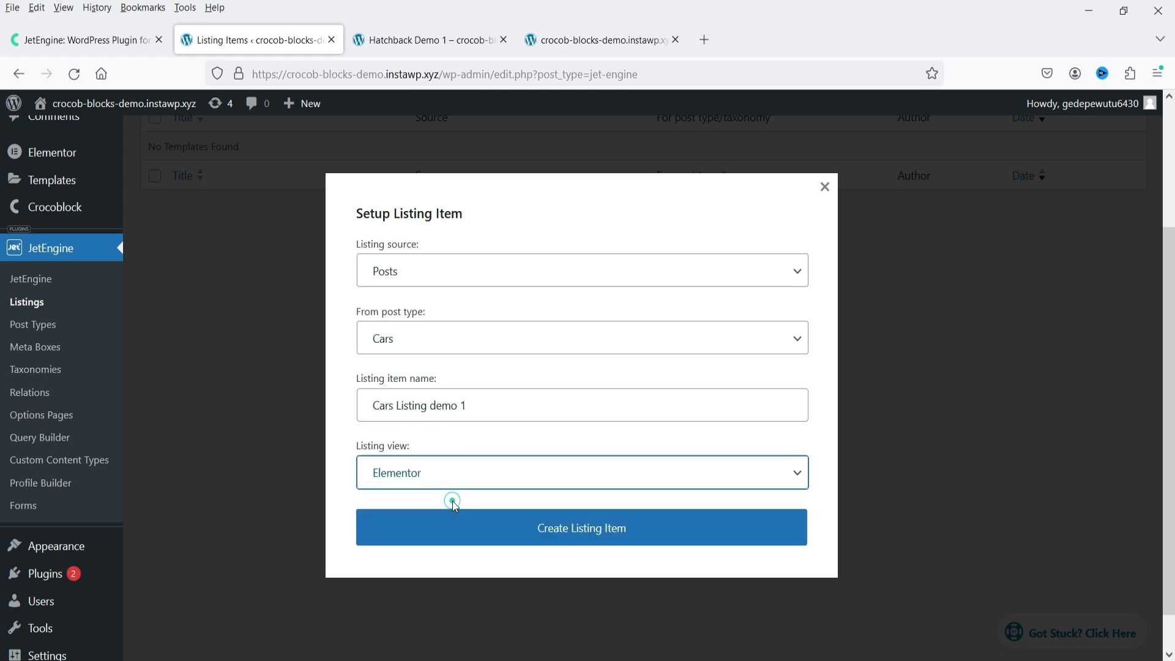
click(581, 542)
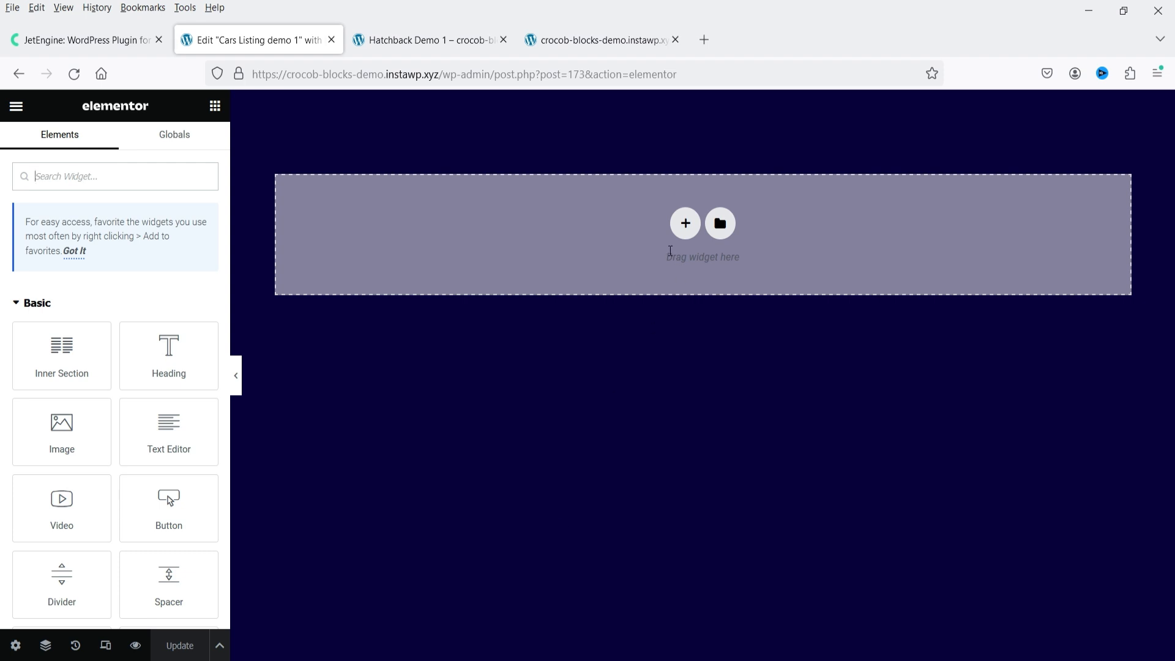
Check the homepage car cards for reference and place a Dynamic Image widget in the empty listing template
click(35, 303)
click(38, 338)
click(61, 388)
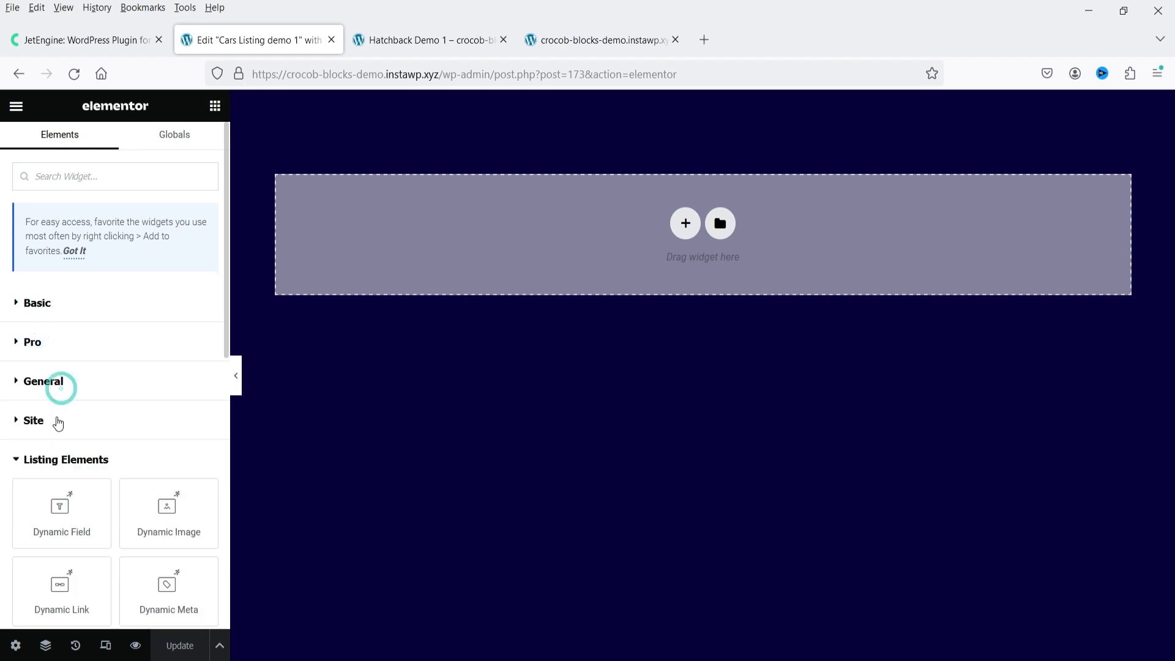
scroll(116, 404, down, 2)
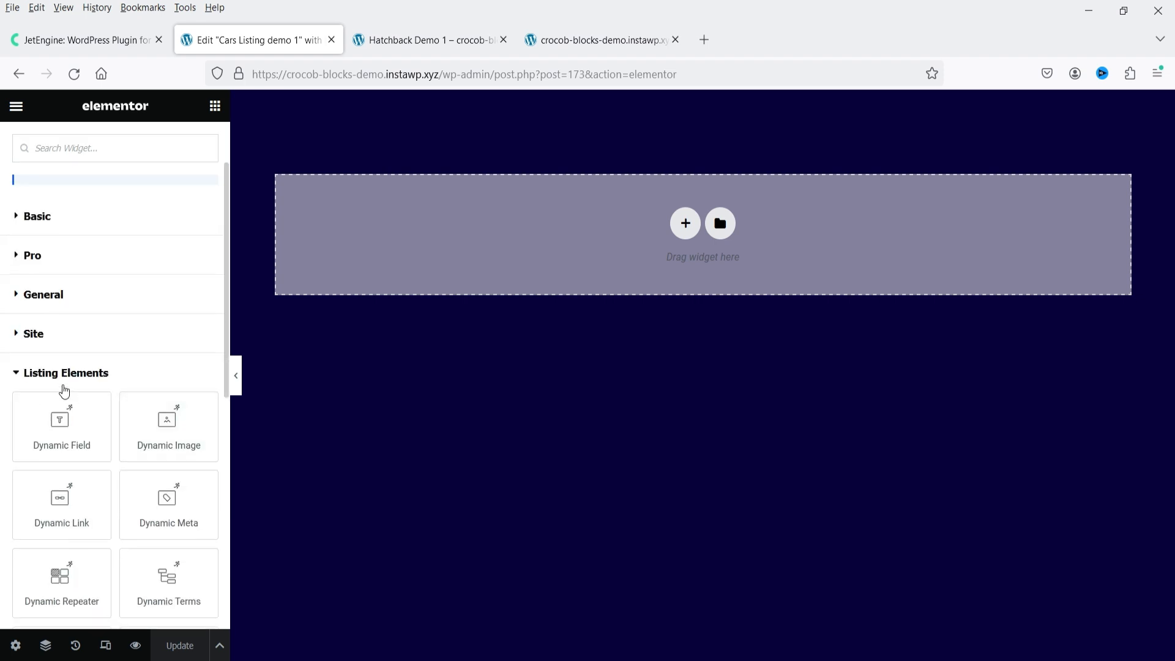
click(563, 41)
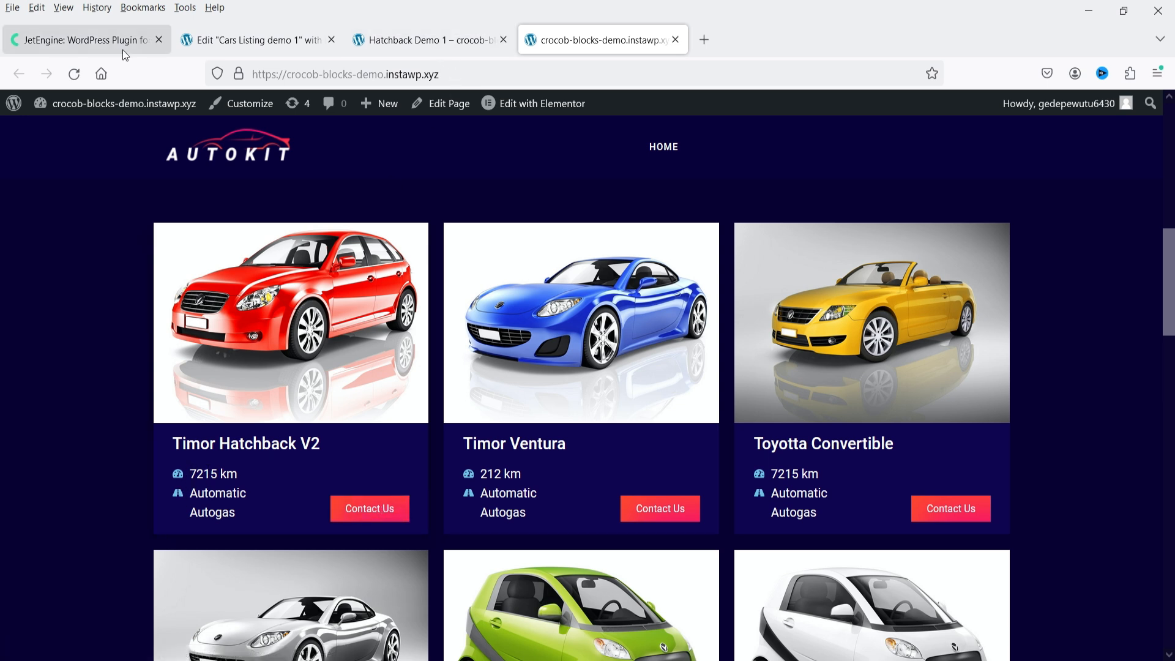
click(208, 41)
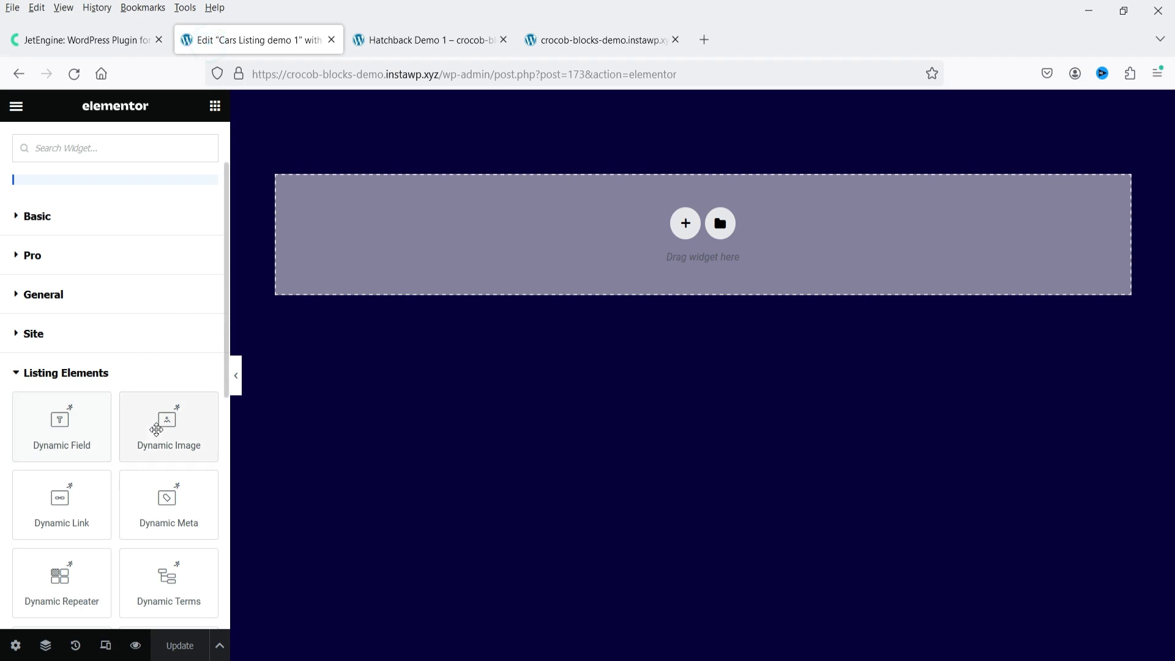
drag(157, 430, 635, 215)
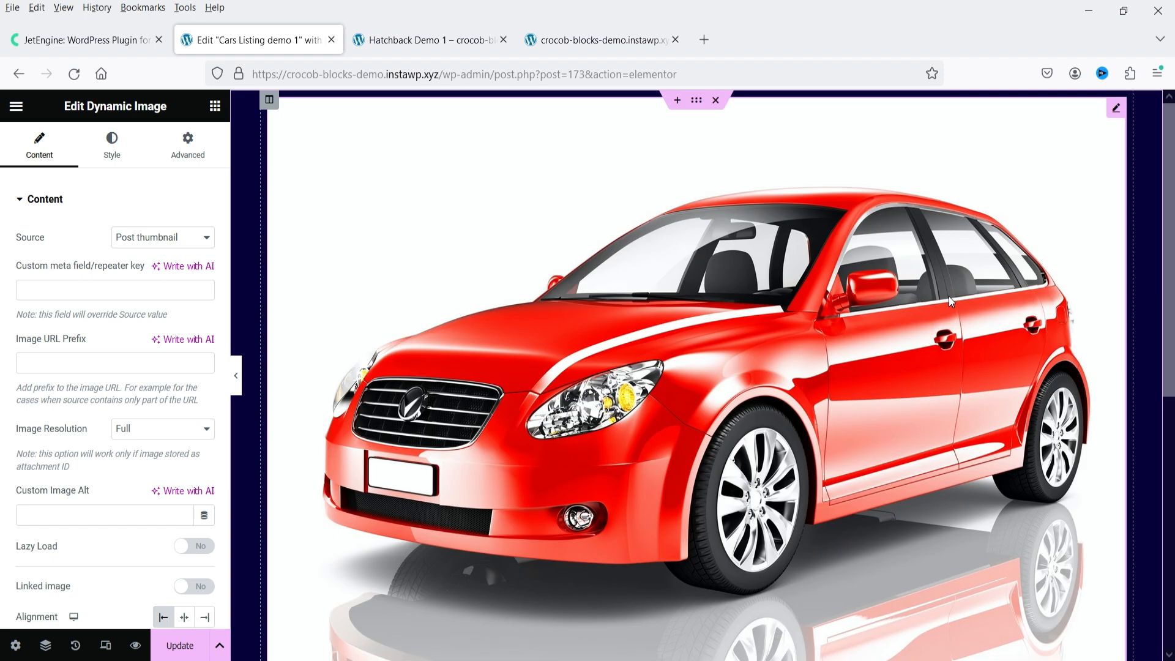
Add a Dynamic Field widget directly below the car image
scroll(757, 301, down, 6)
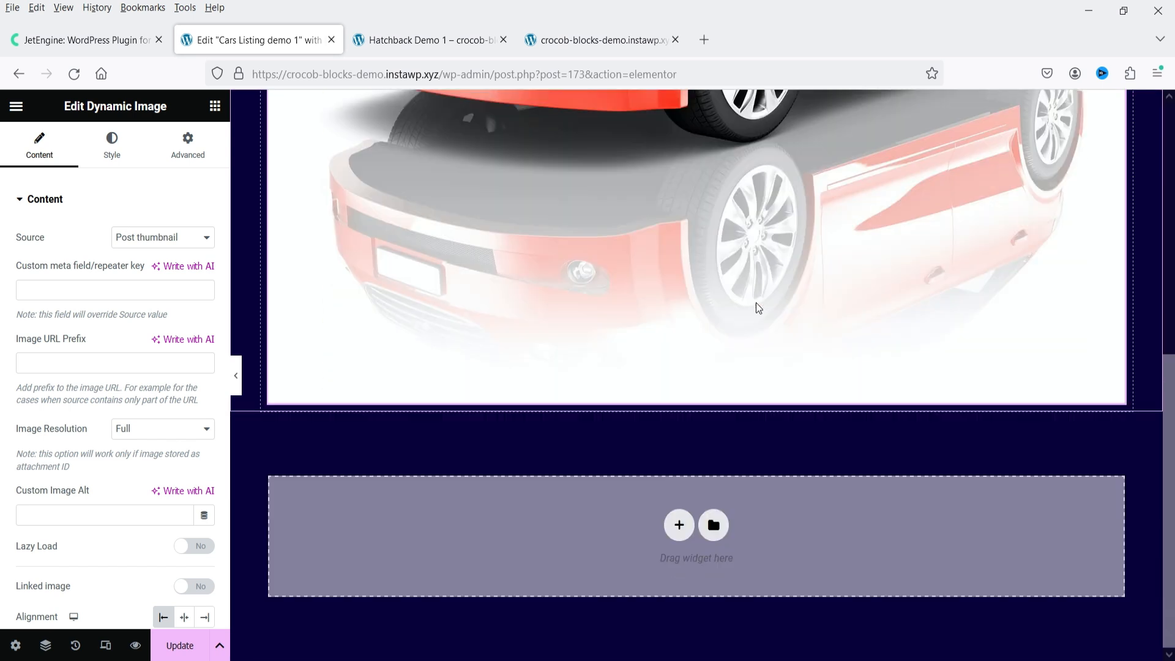
click(215, 106)
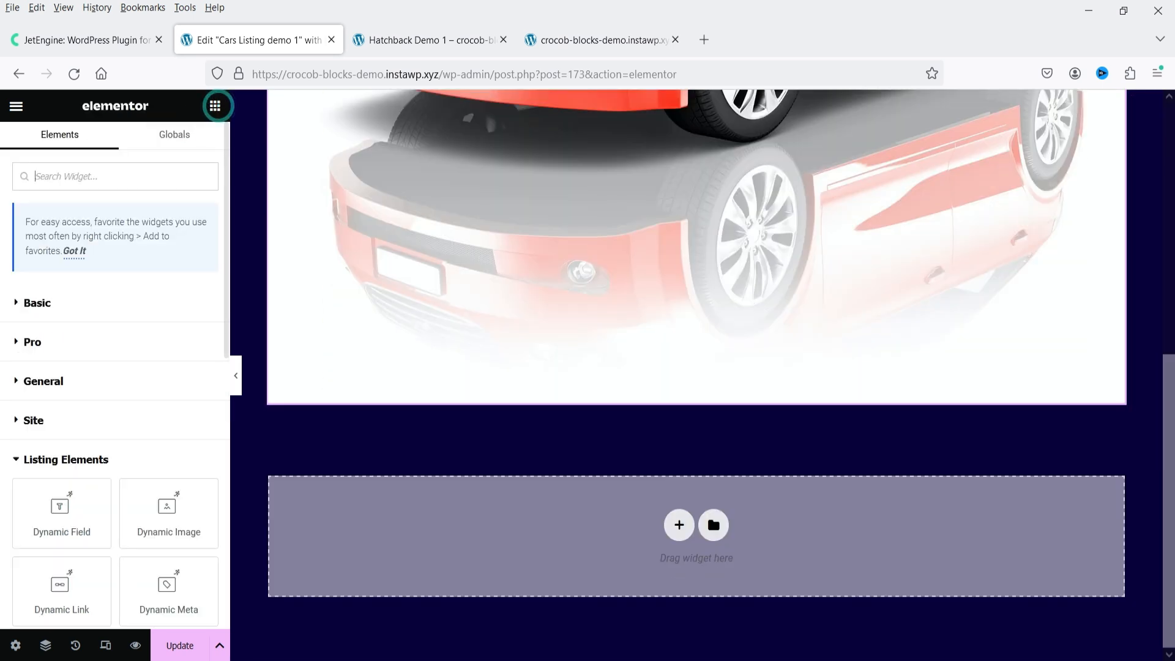
scroll(133, 401, down, 4)
drag(60, 257, 724, 402)
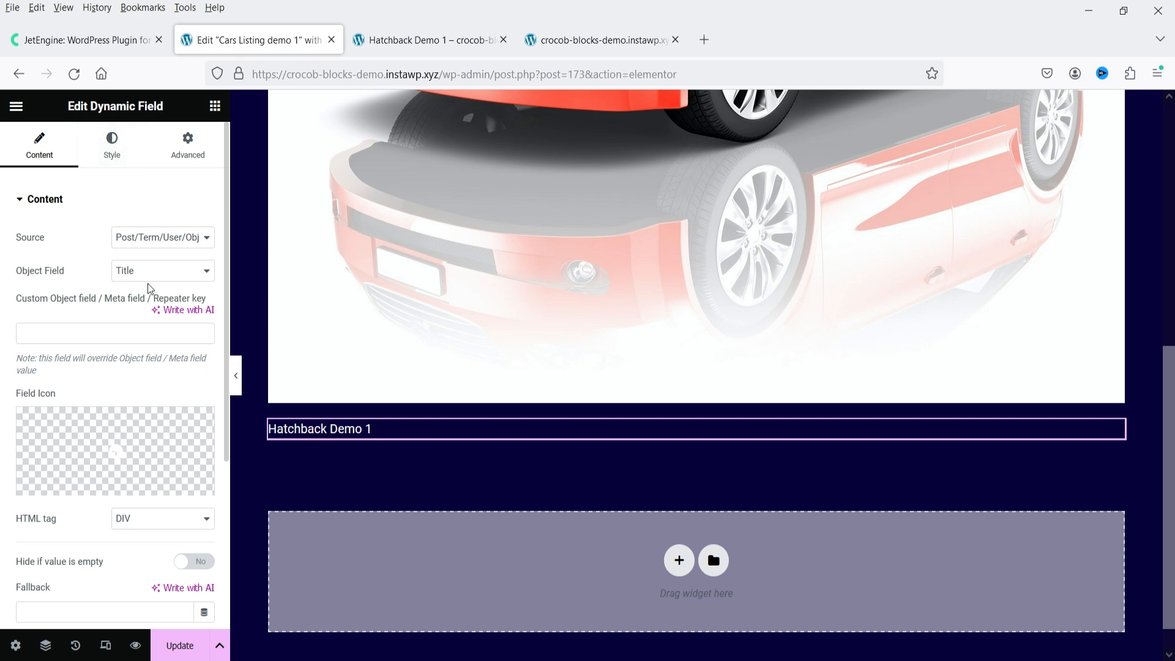
Center both the widget items and the field content of the car title field
scroll(95, 265, down, 4)
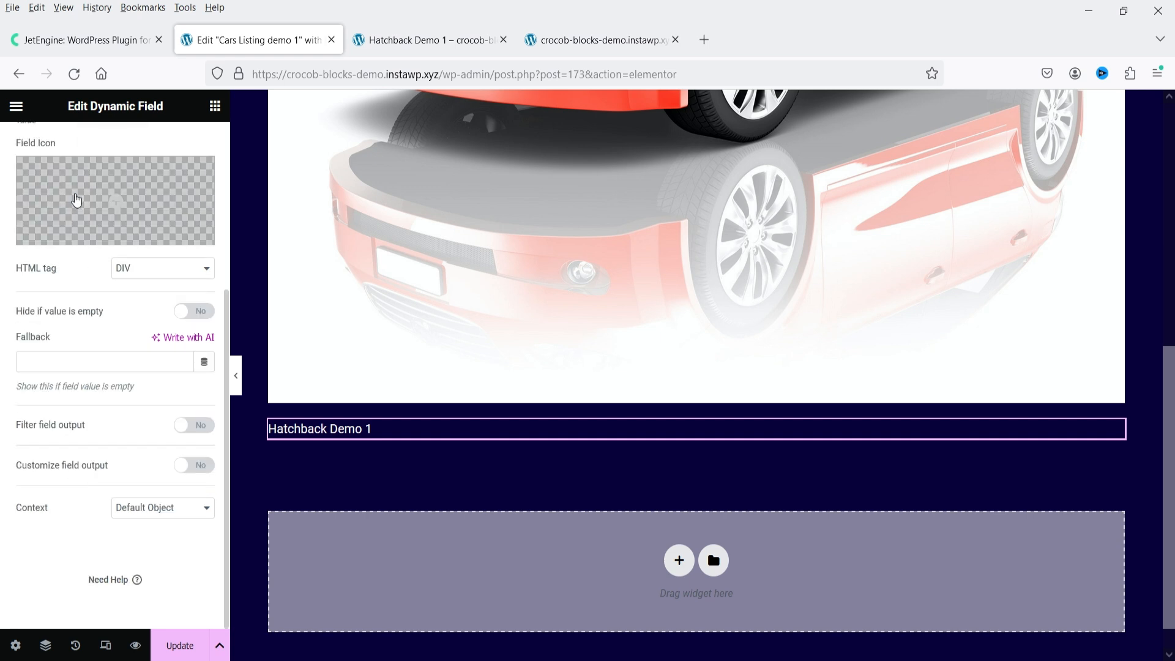
scroll(125, 355, up, 4)
click(110, 142)
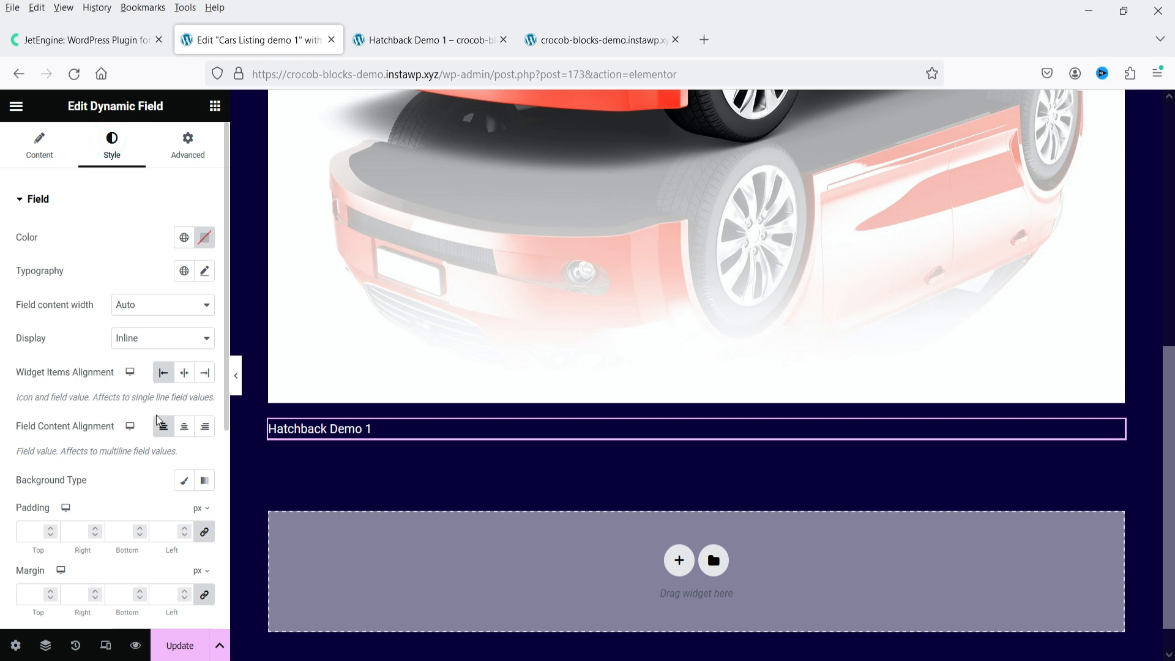
click(184, 431)
click(184, 372)
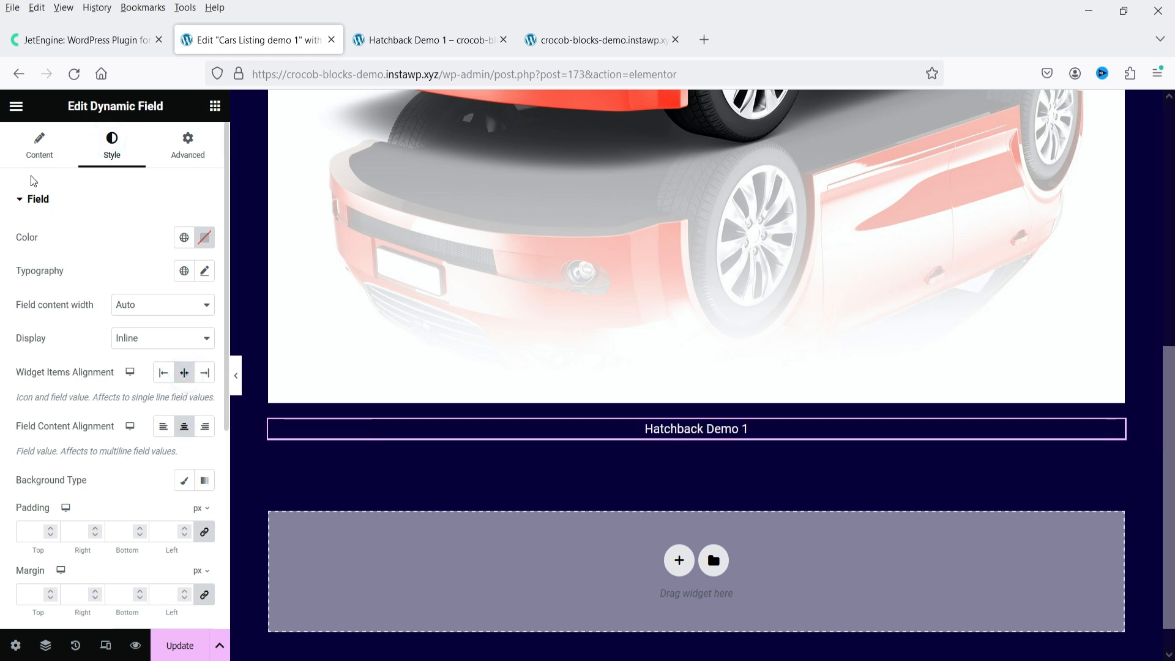
Set the HTML tag of the car title field to H3
click(39, 146)
scroll(169, 330, down, 5)
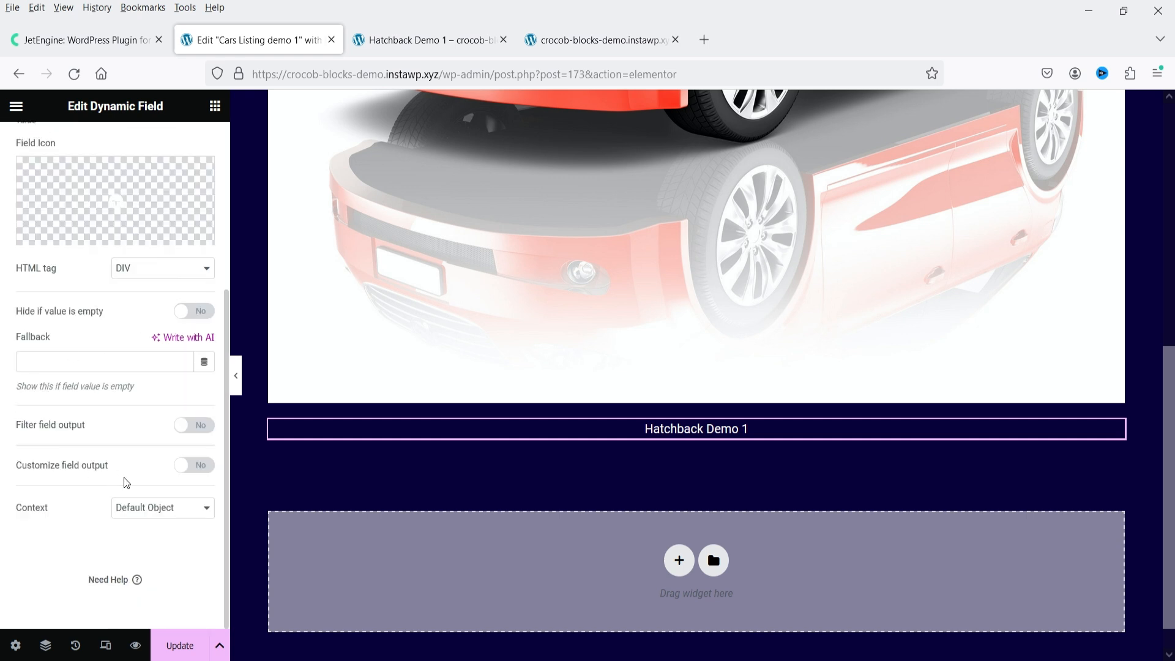
click(149, 272)
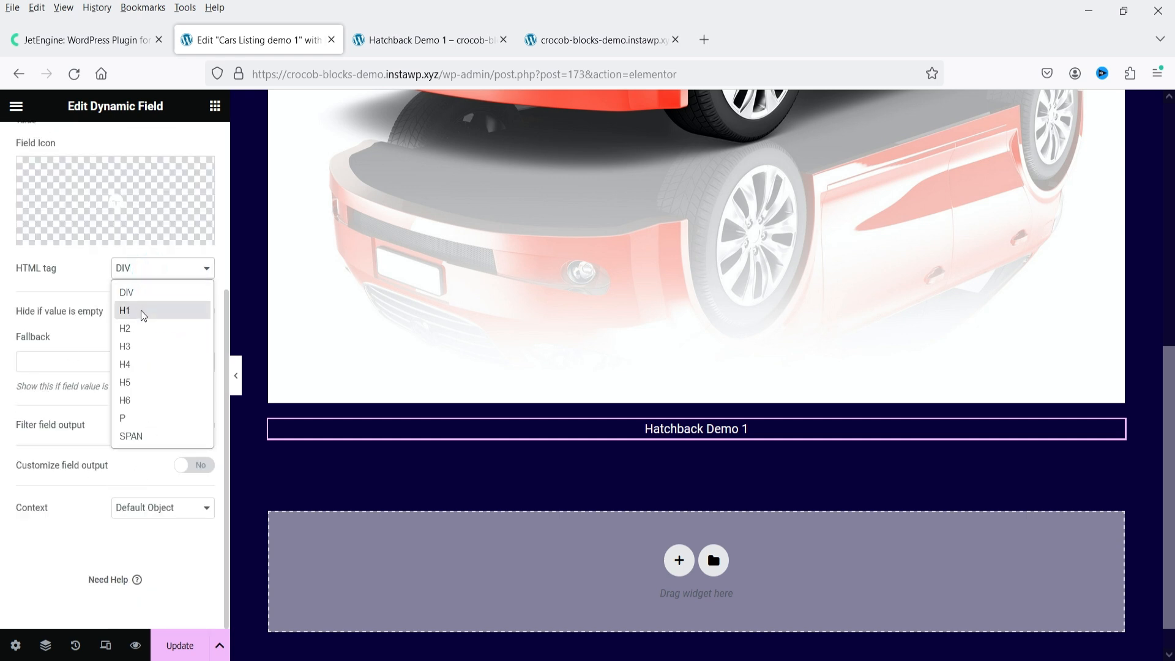
click(144, 348)
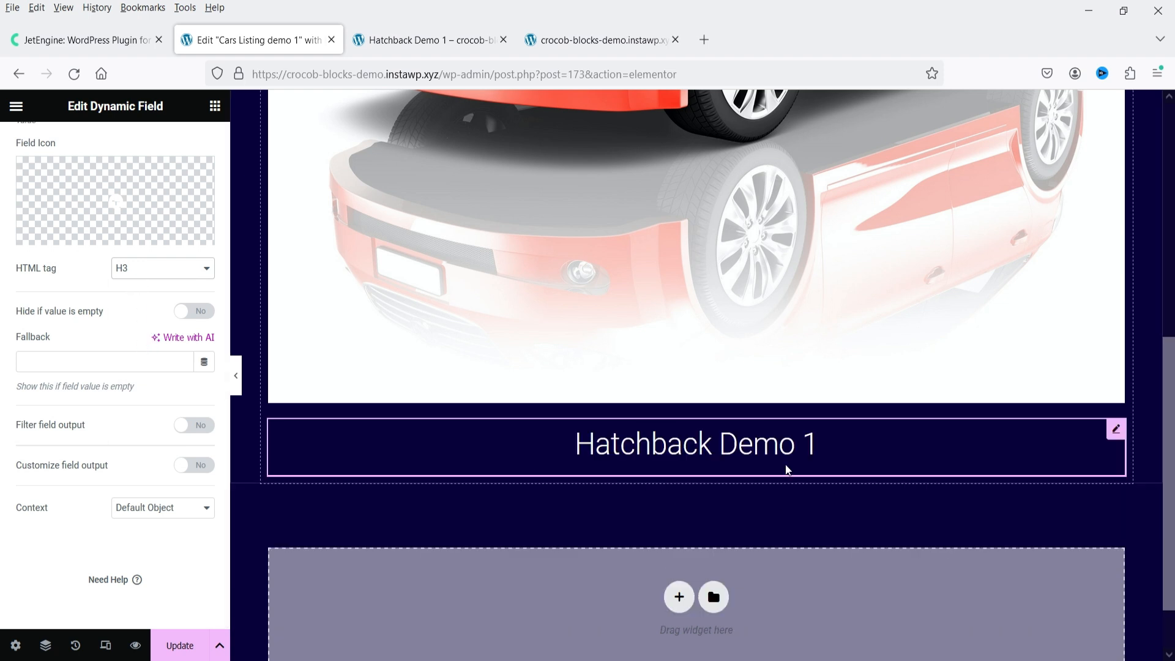
Style the car title with a 23 px font size and the global color Accent Color 1
scroll(18, 343, up, 5)
click(123, 158)
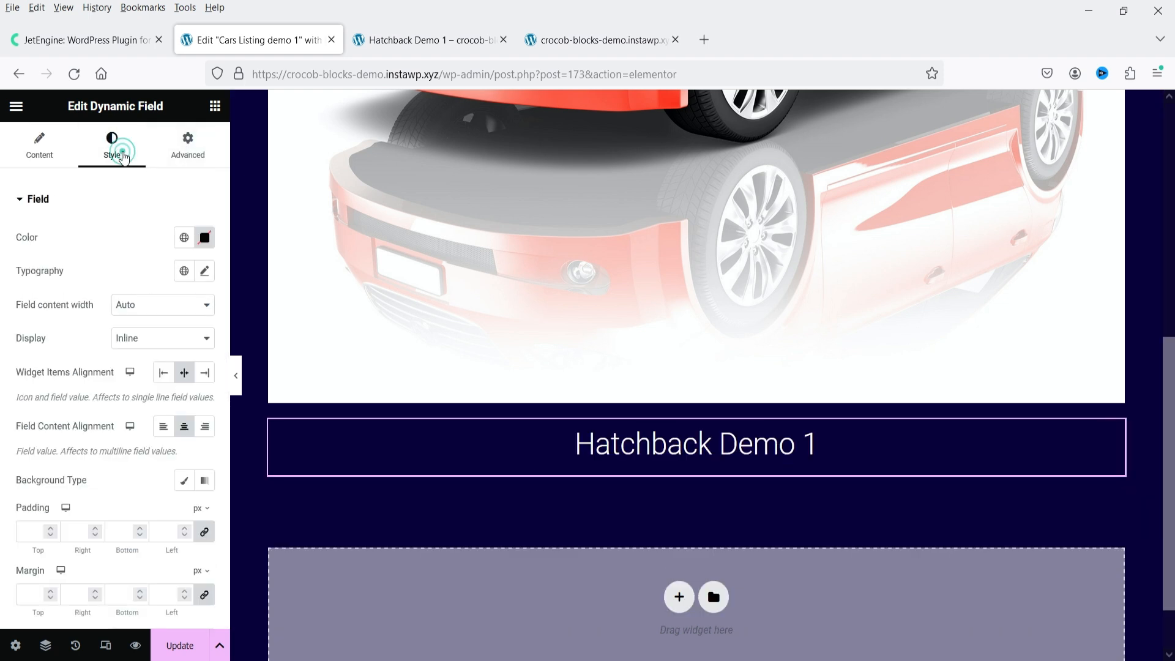
click(205, 272)
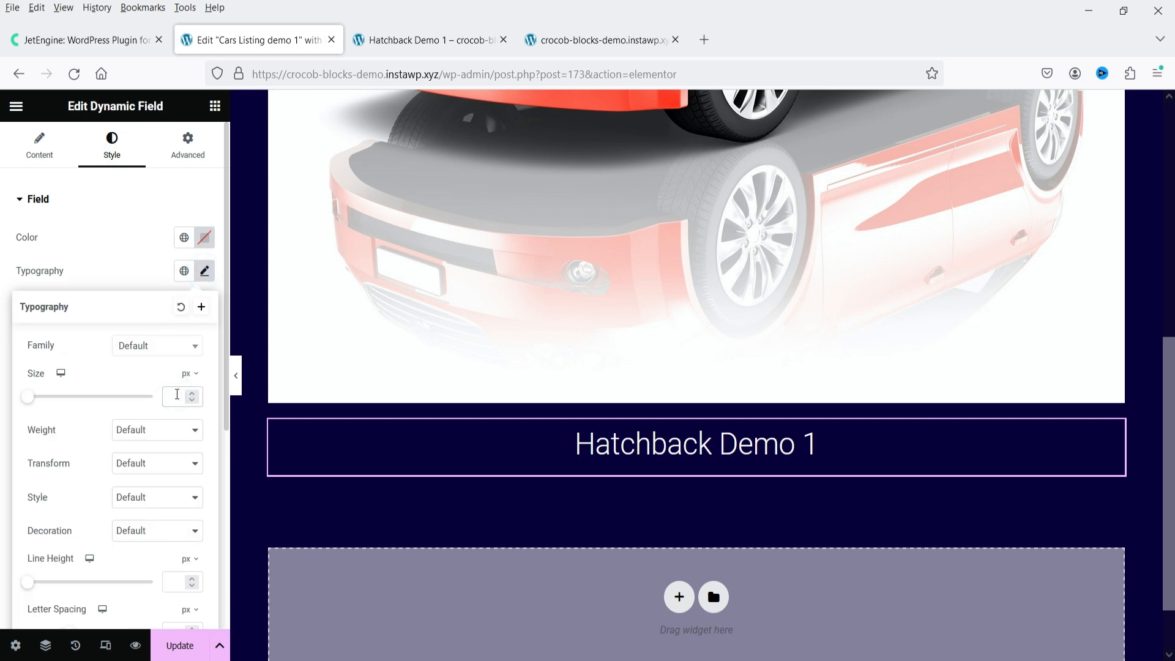
click(177, 394)
text(23)
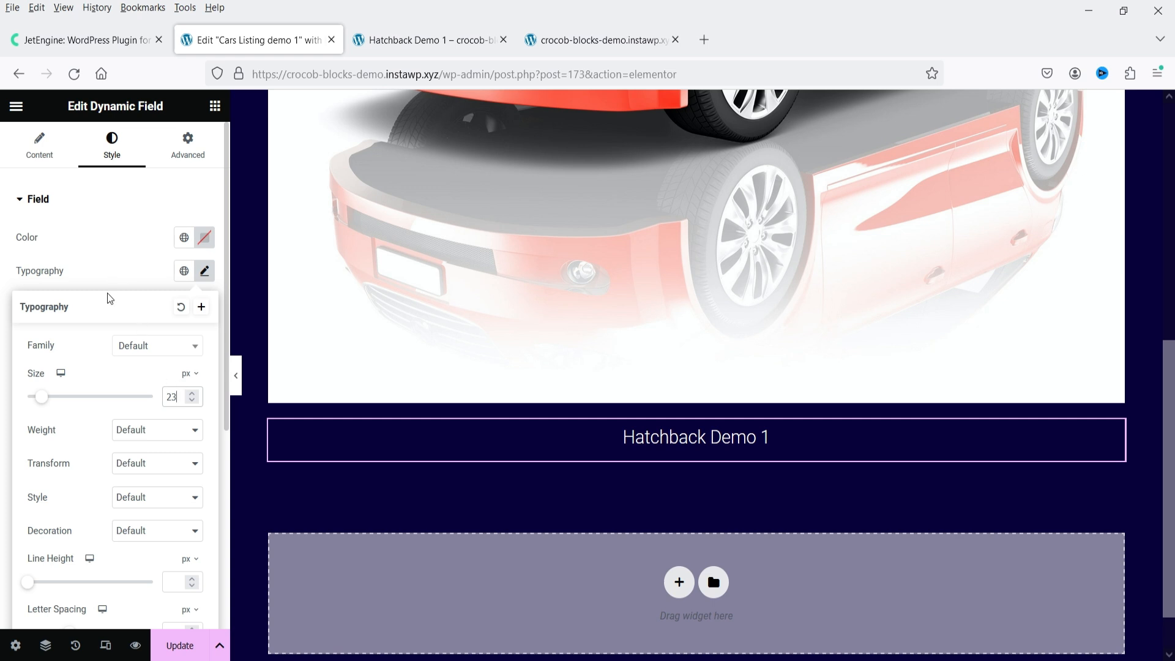
click(128, 254)
click(183, 238)
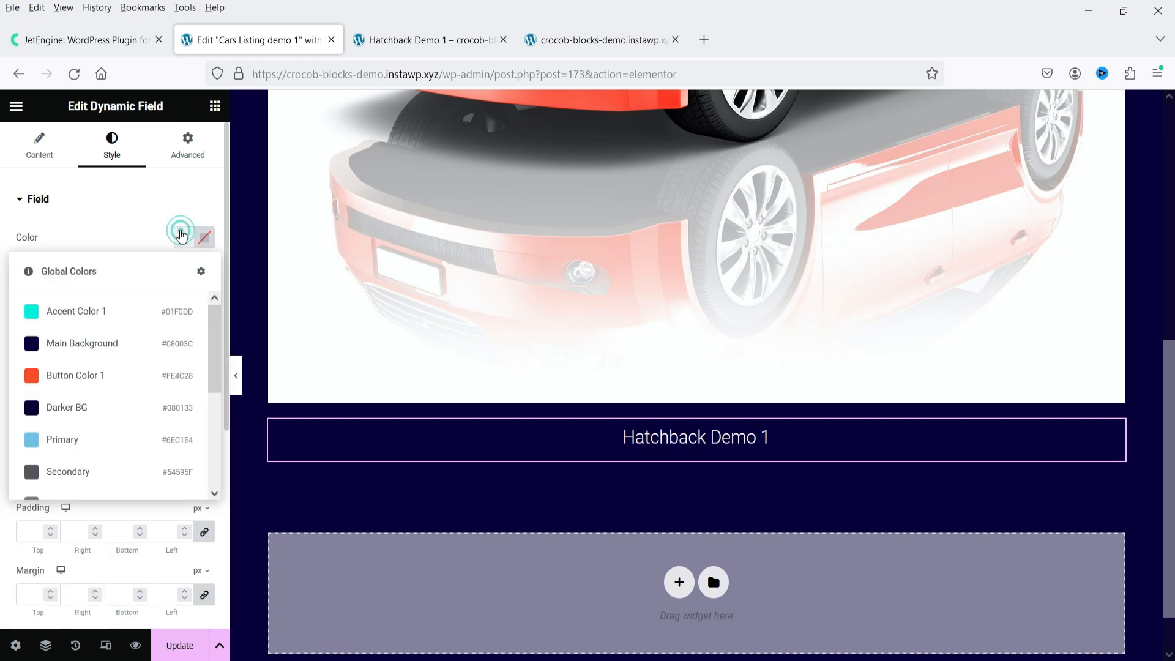
click(116, 310)
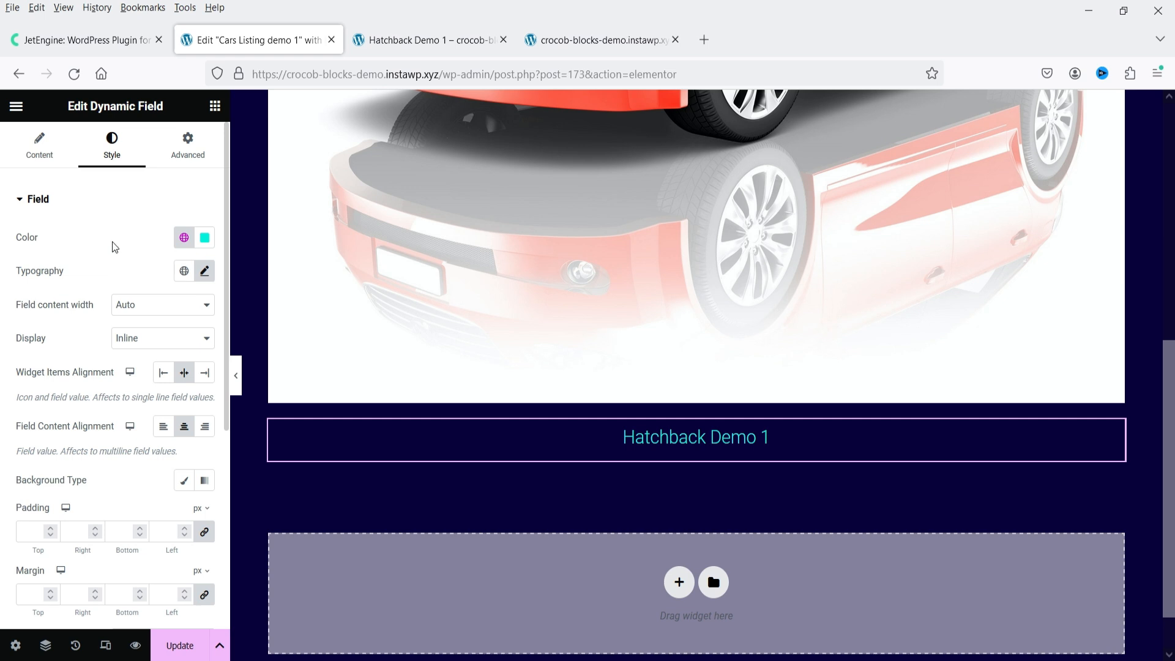
Insert a two-column Inner Section beneath the car title
click(213, 109)
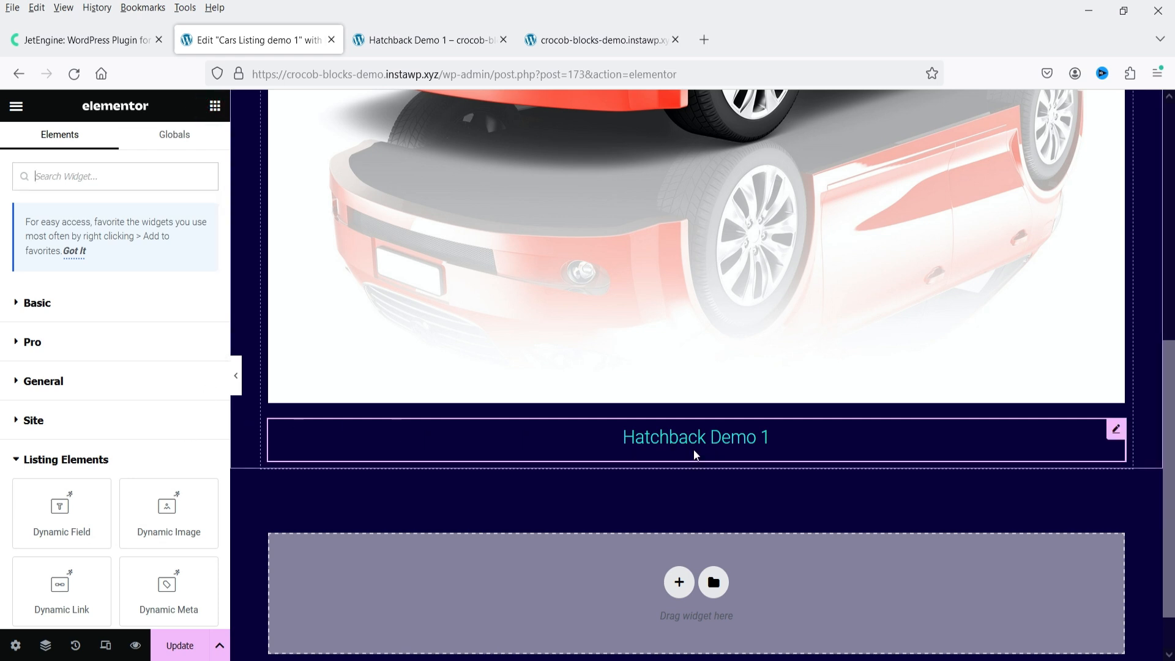
scroll(698, 422, down, 1)
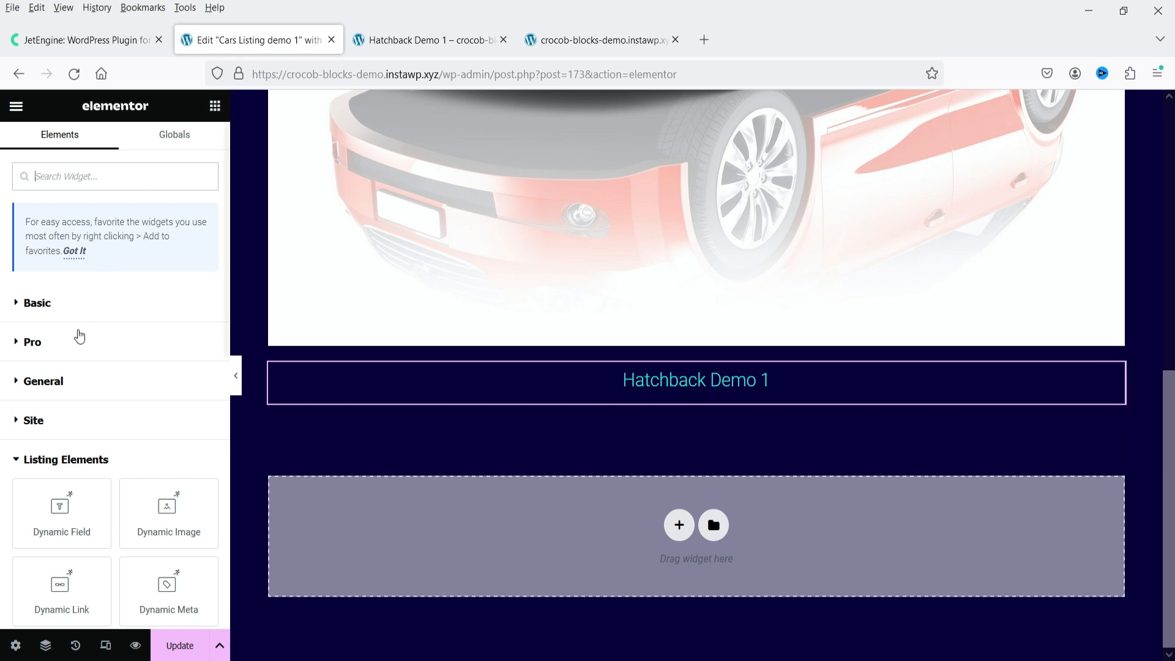
click(52, 306)
mouse_move(54, 355)
mouse_down()
mouse_move(260, 401)
mouse_move(672, 395)
mouse_up()
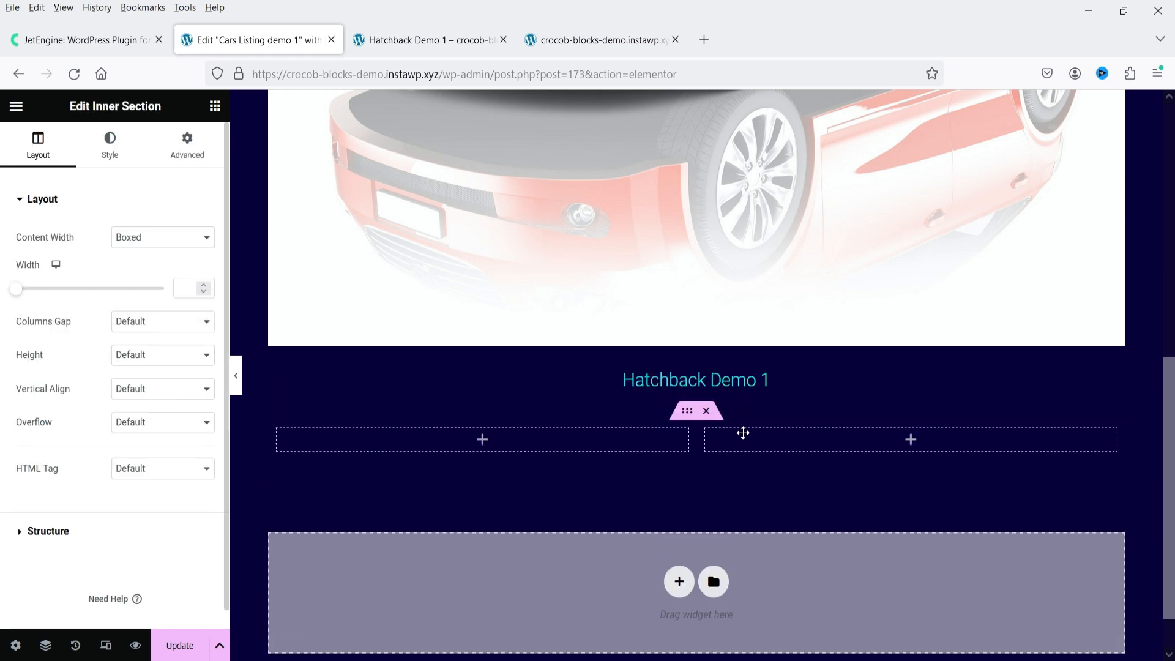
Search the widgets for "icon" and add an Icon List to the first column of the inner section
click(483, 441)
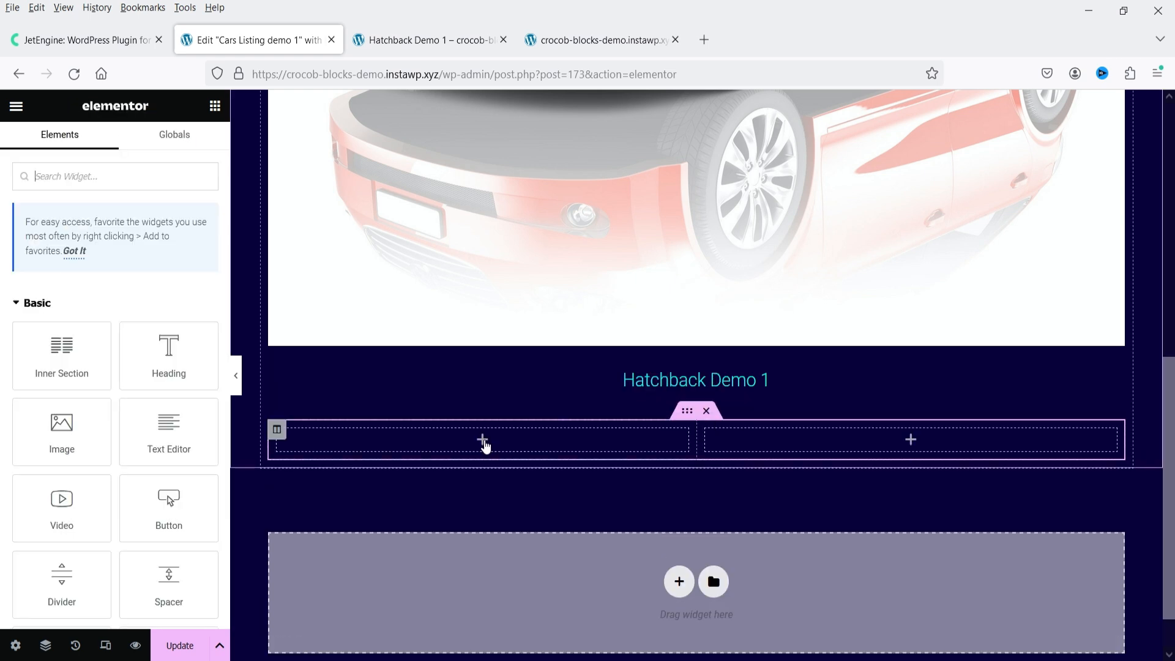
click(93, 177)
text(icon)
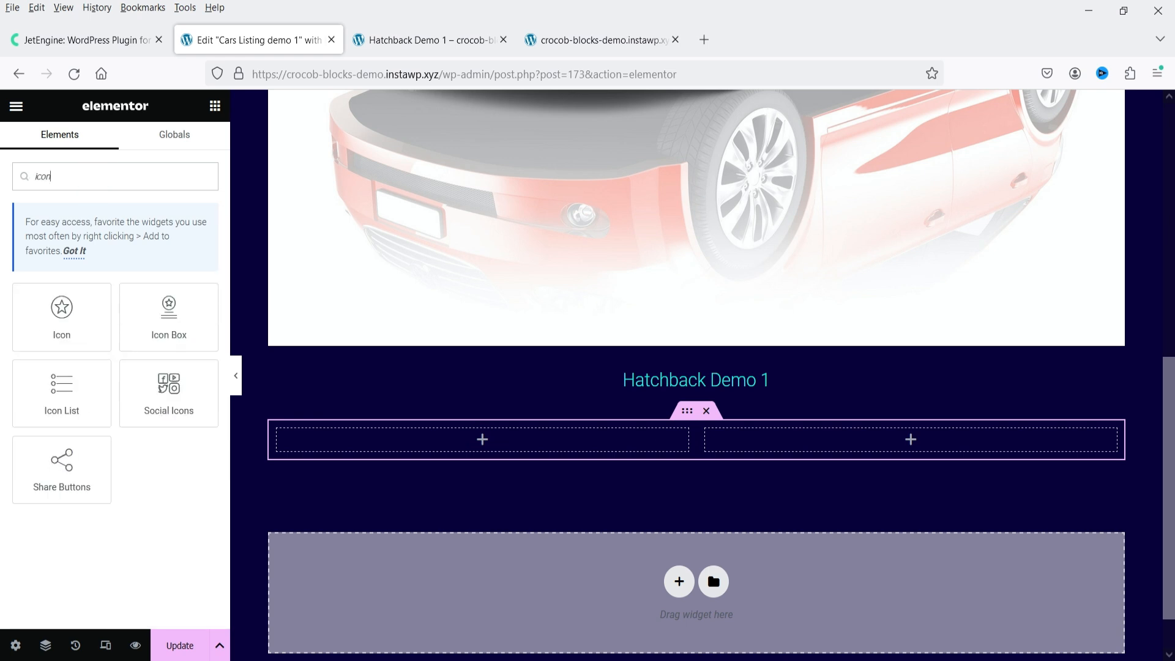
drag(62, 392, 490, 486)
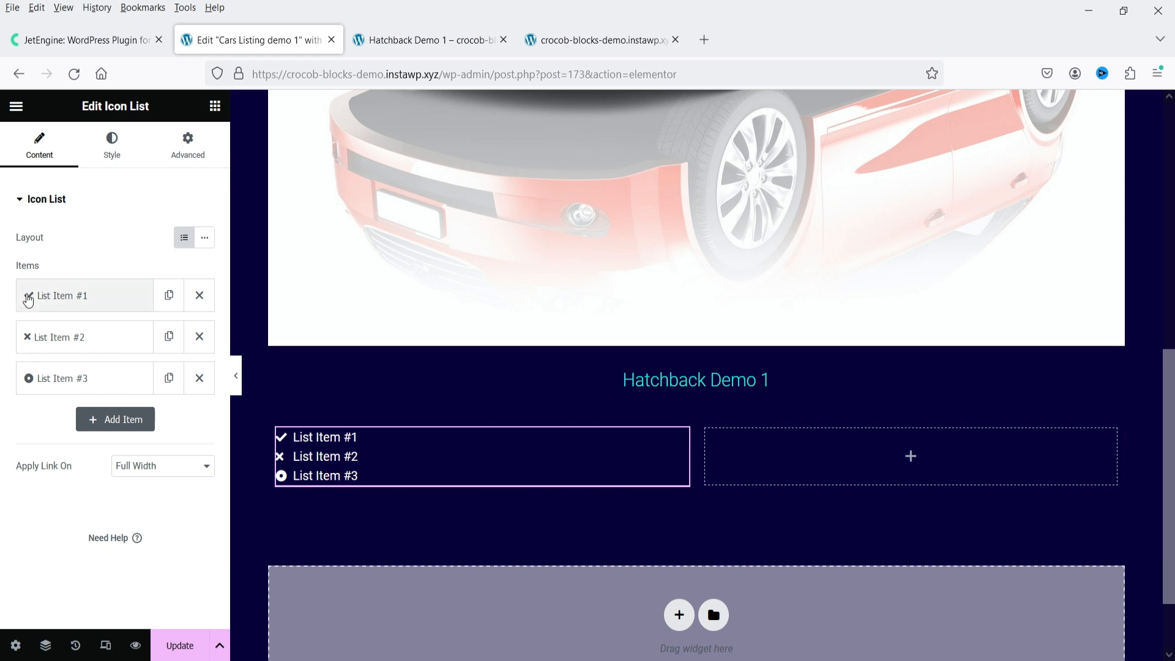
Search the icon library for "doll" and give the first icon list item the dollar sign icon
click(49, 296)
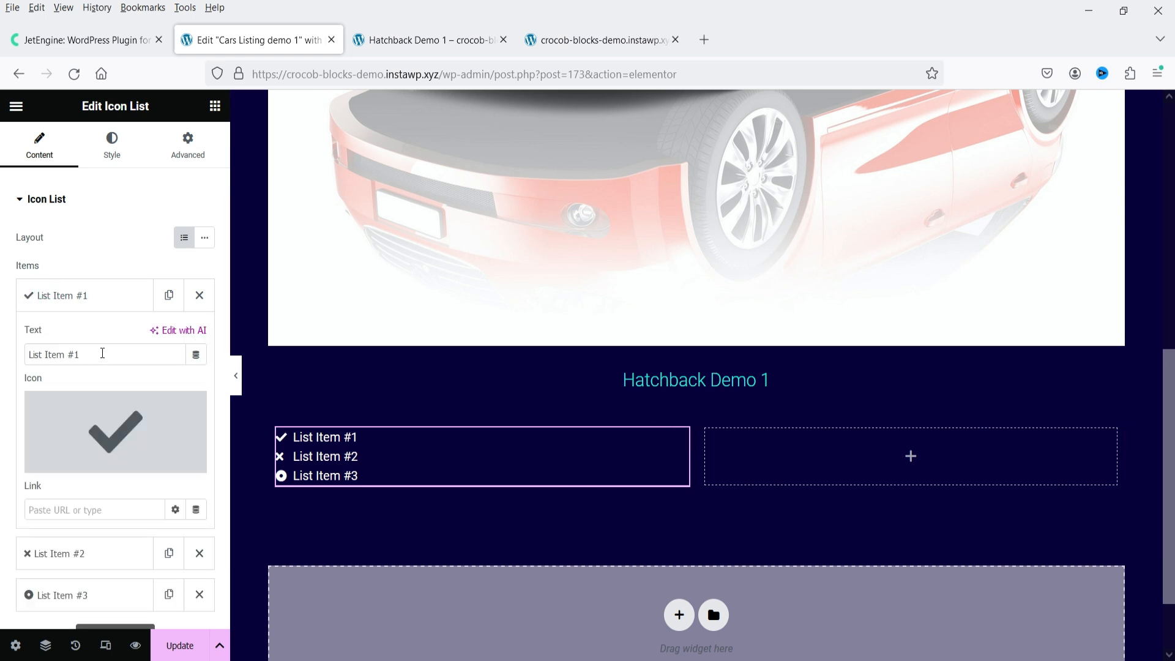
click(103, 427)
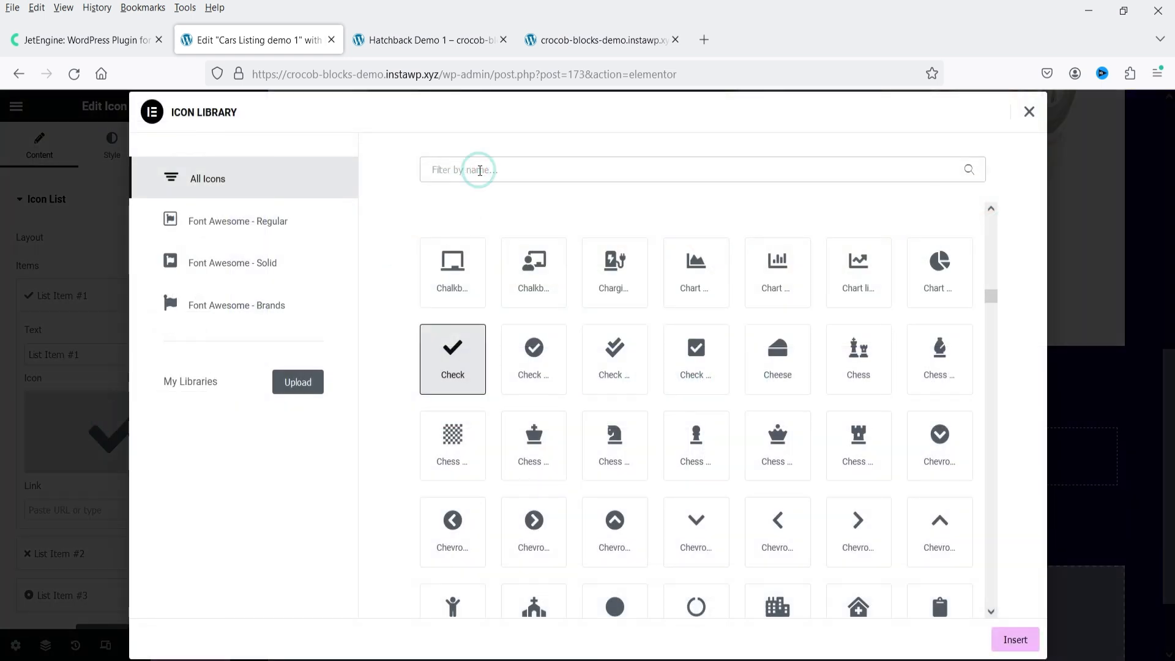
click(480, 170)
text(doll)
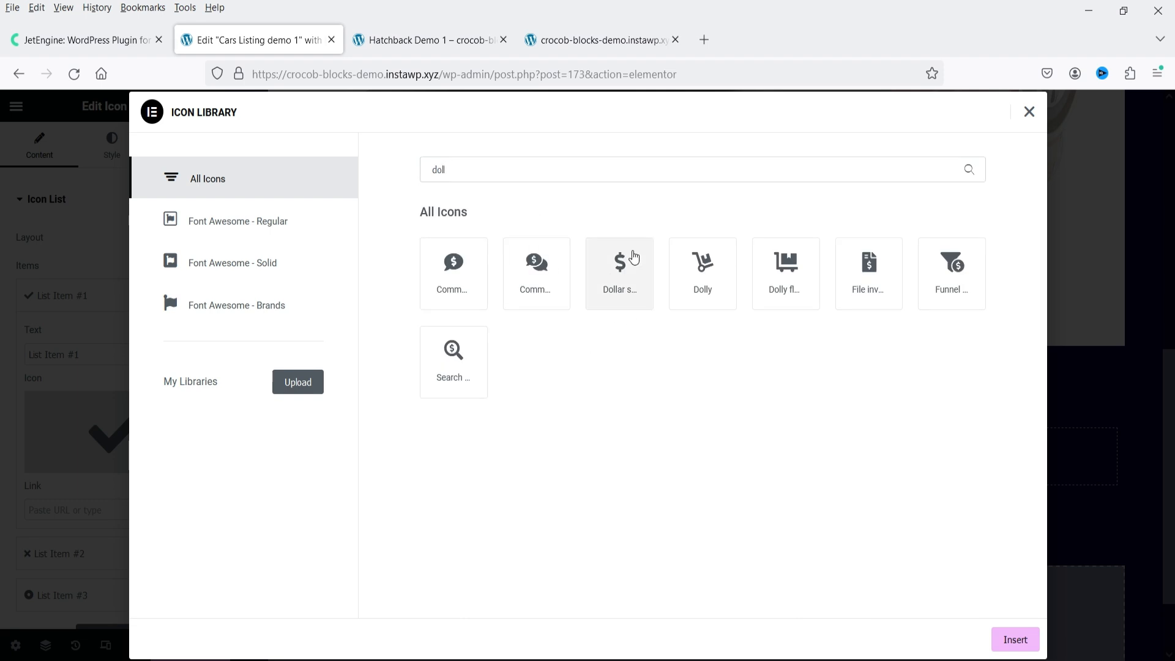
click(630, 260)
click(1016, 638)
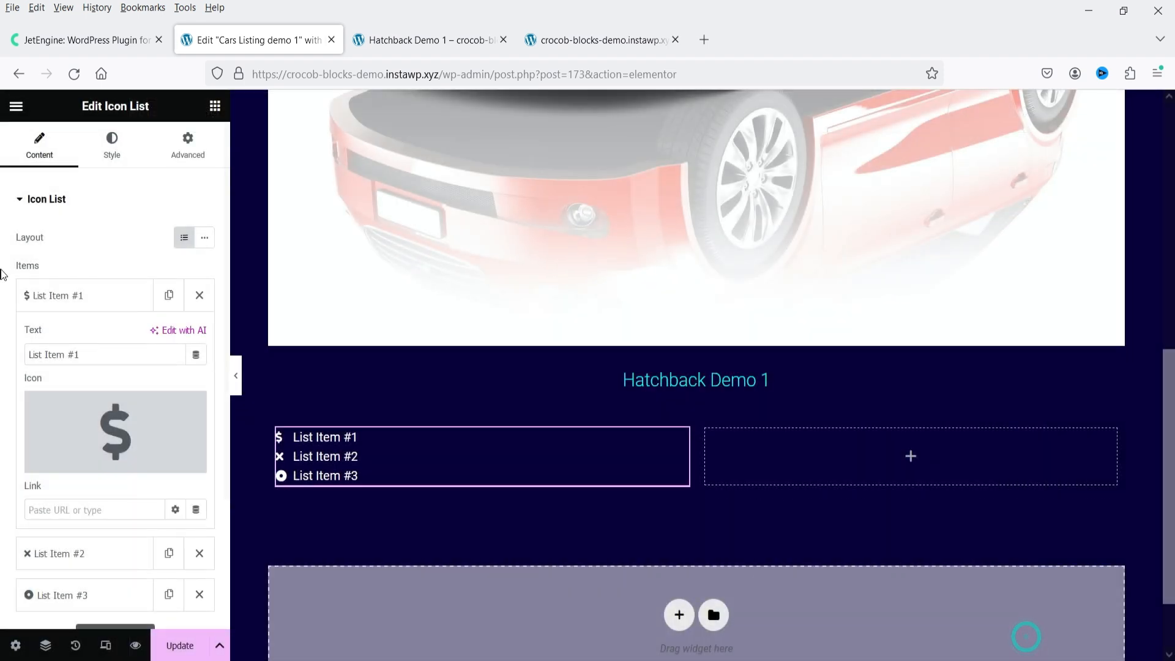
Replace the first list item's text with the JetEngine Custom Field dynamic tag, using the Price field
triple_click(129, 355)
key(BackSpace)
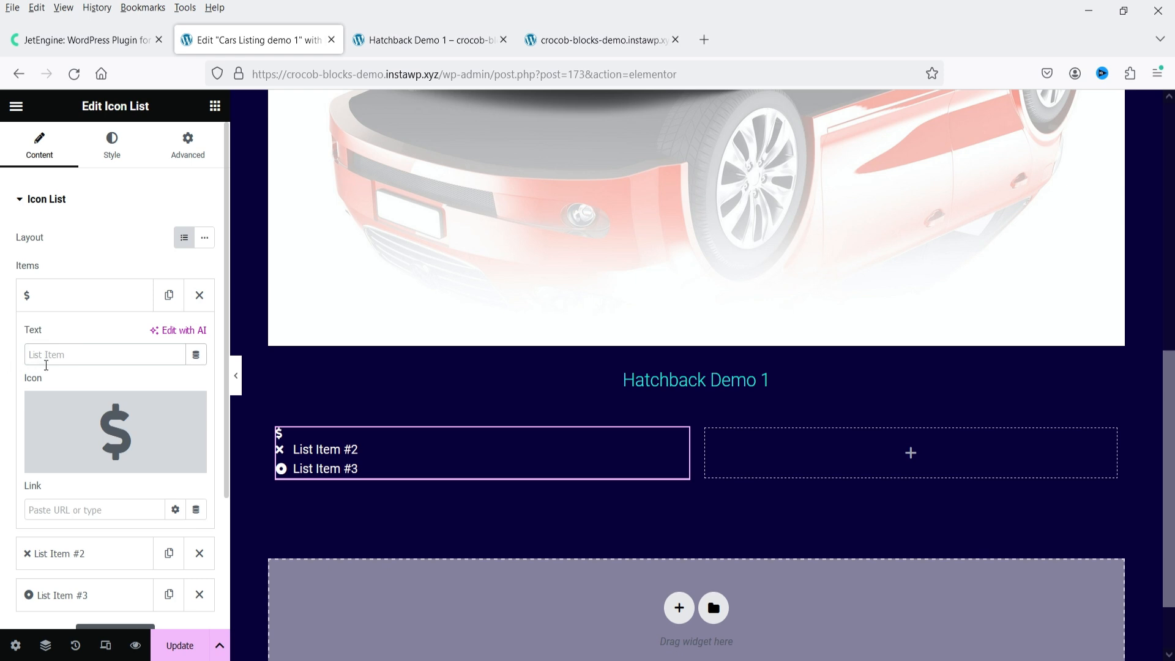
click(196, 357)
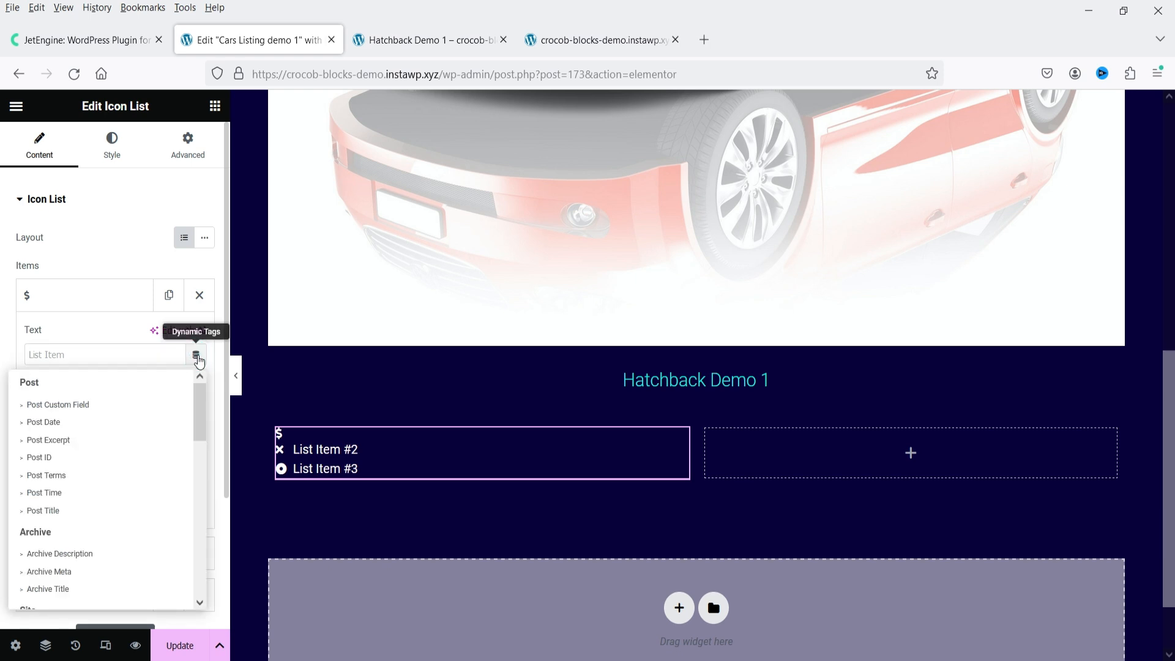
drag(201, 409, 201, 548)
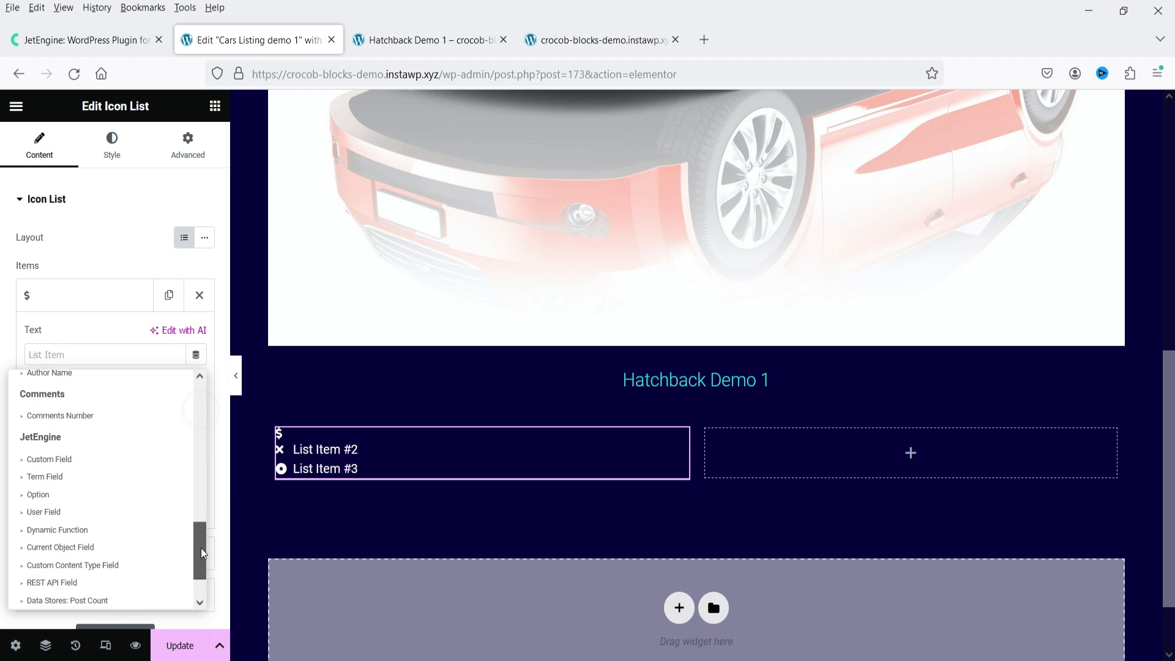
click(35, 460)
click(140, 428)
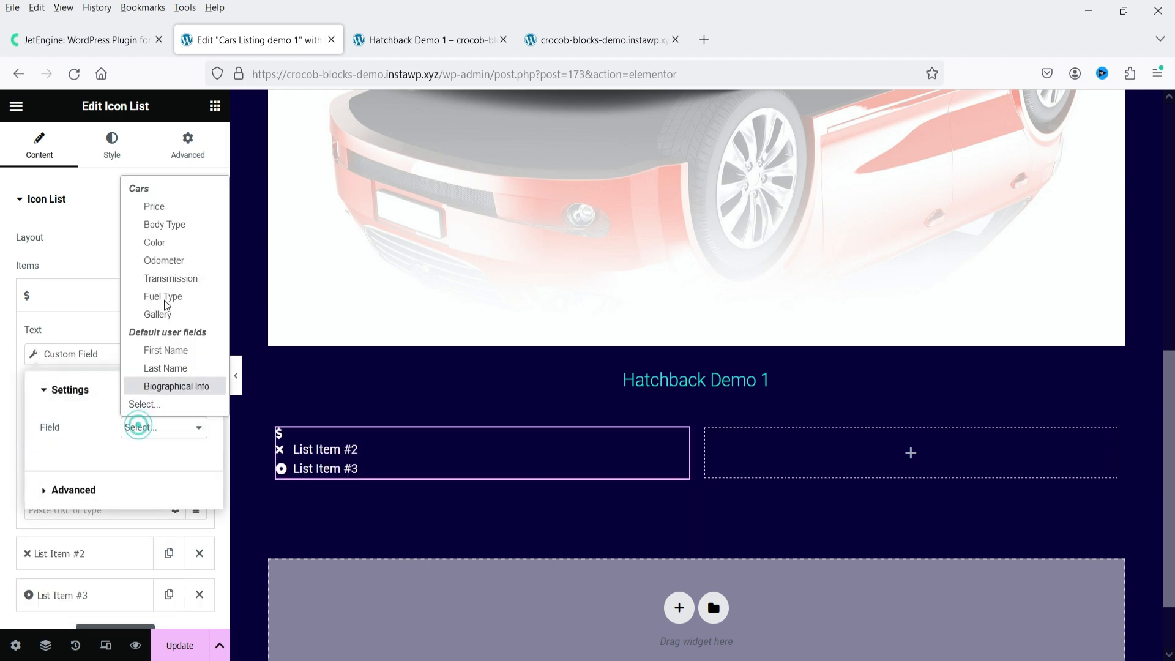
click(176, 207)
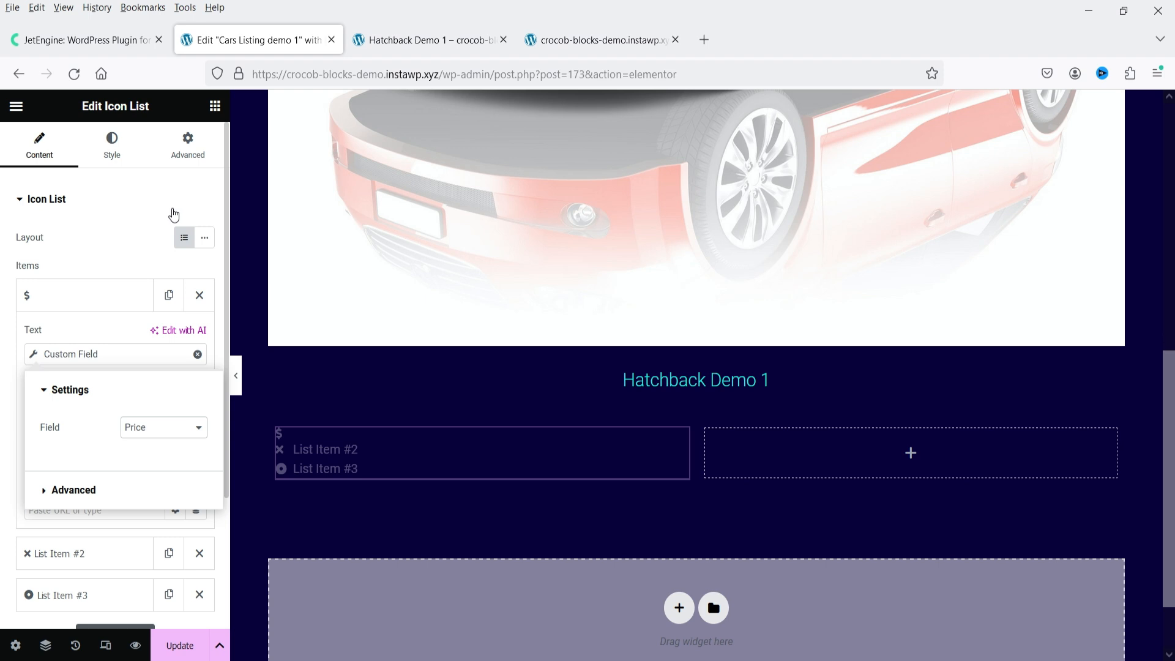
click(50, 308)
Search the icon library for "car" and give the second list item the Car alt icon
click(45, 336)
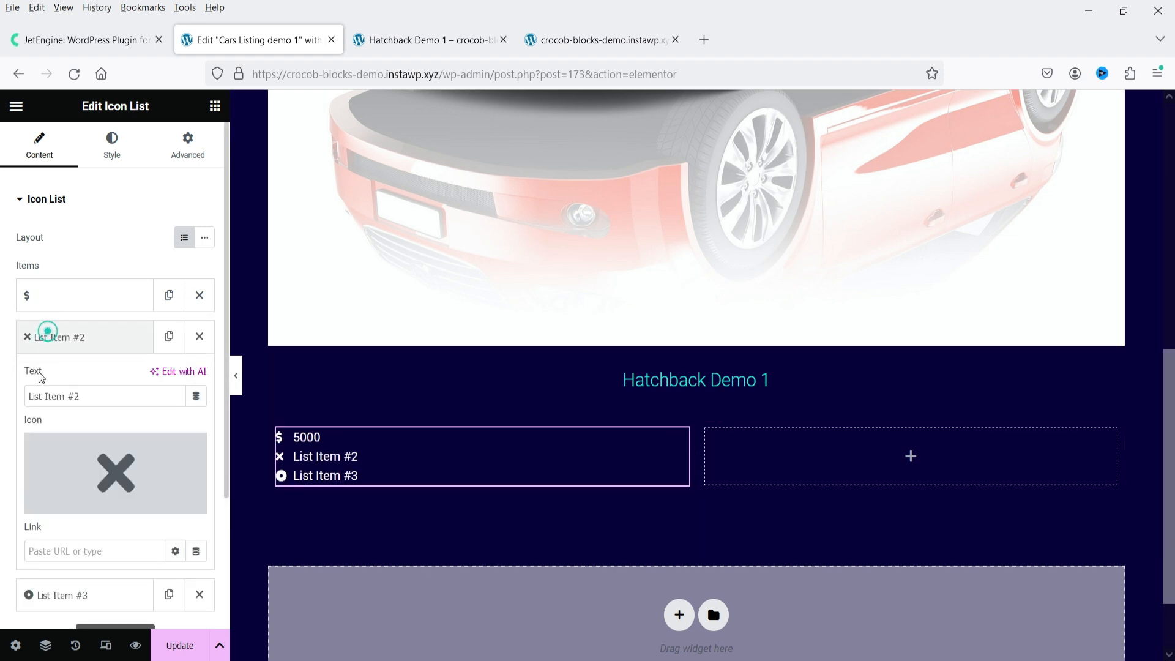
click(119, 470)
click(472, 171)
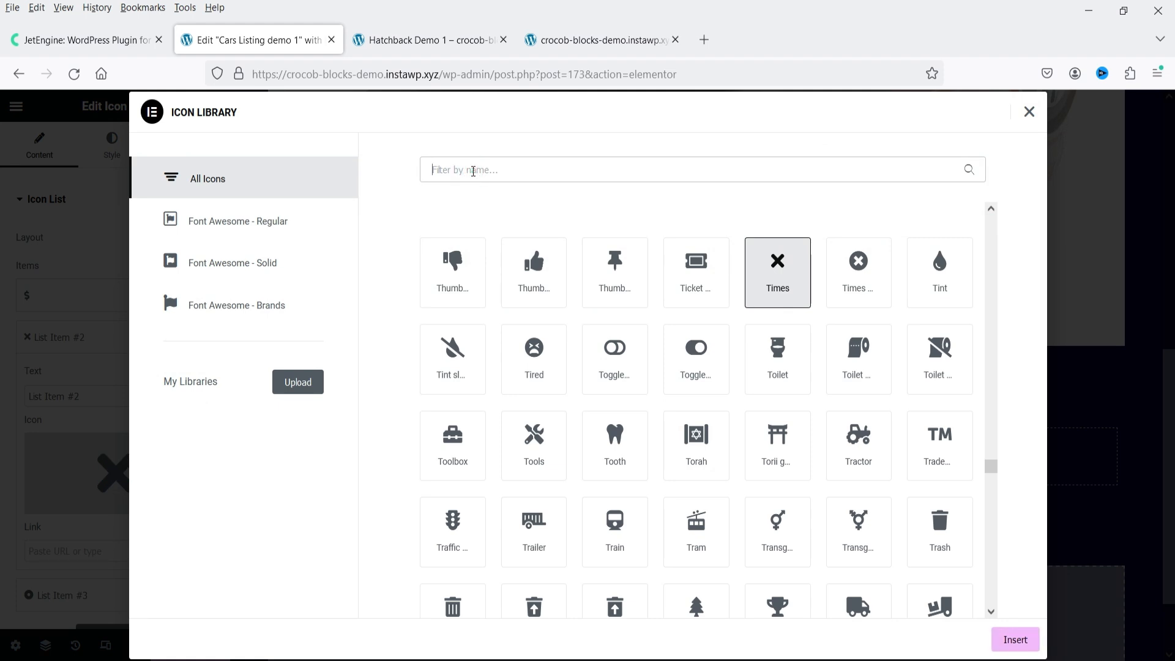
text(car)
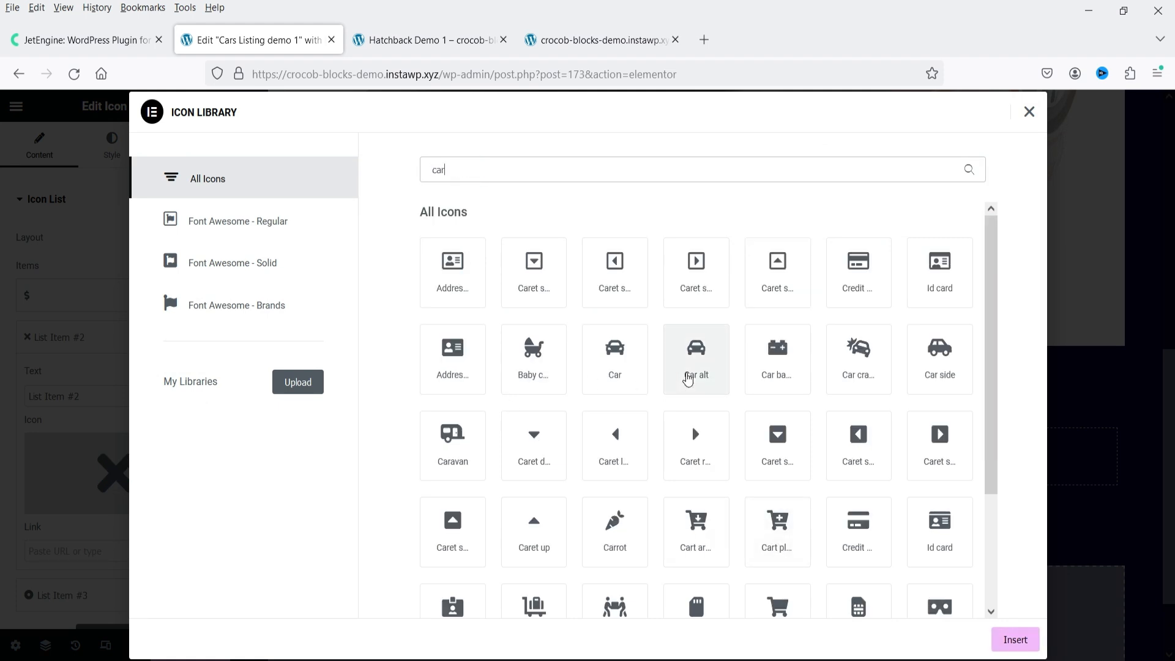
click(691, 377)
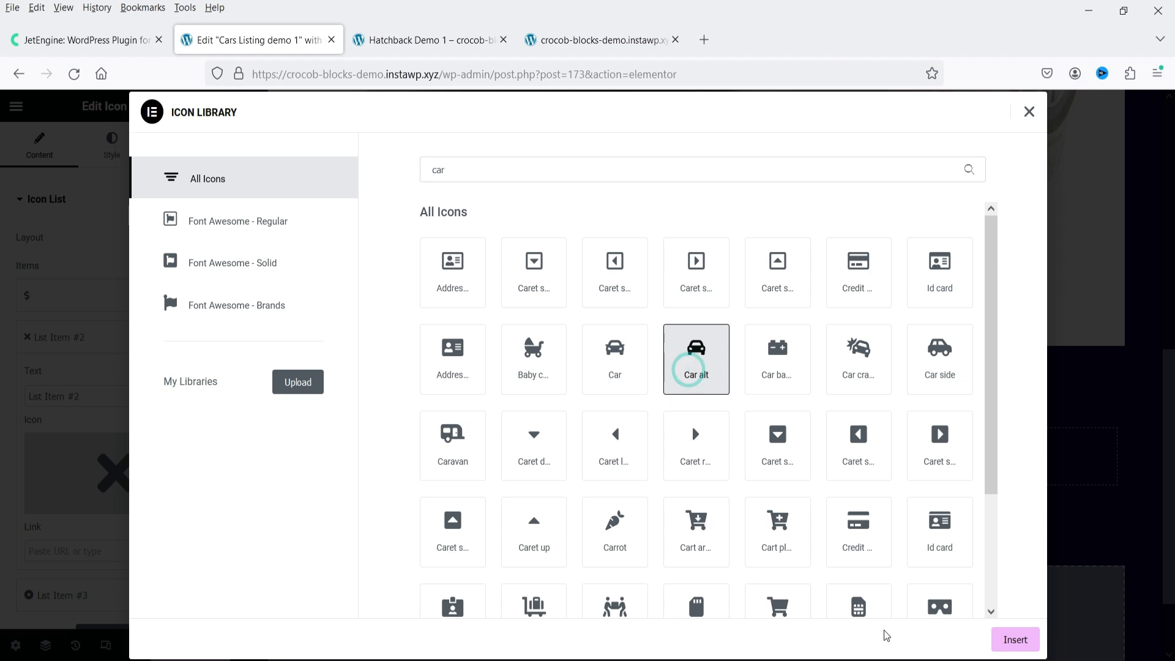
click(1014, 639)
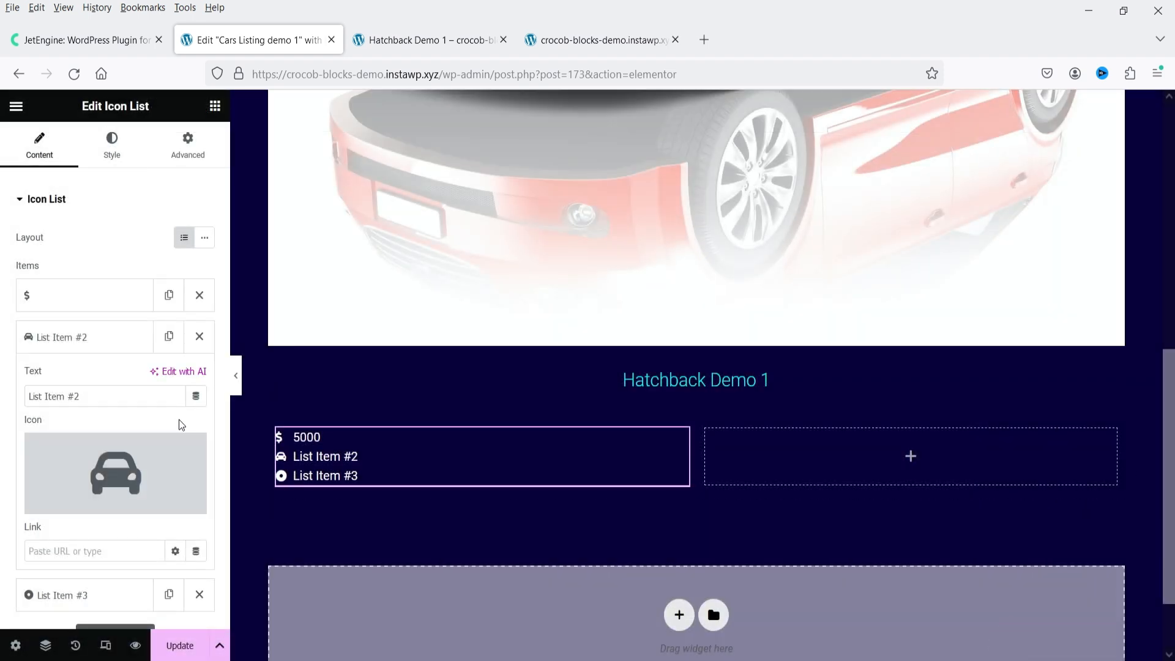
Replace the second list item's text with the JetEngine Custom Field dynamic tag, using the Odometer field
triple_click(104, 396)
key(BackSpace)
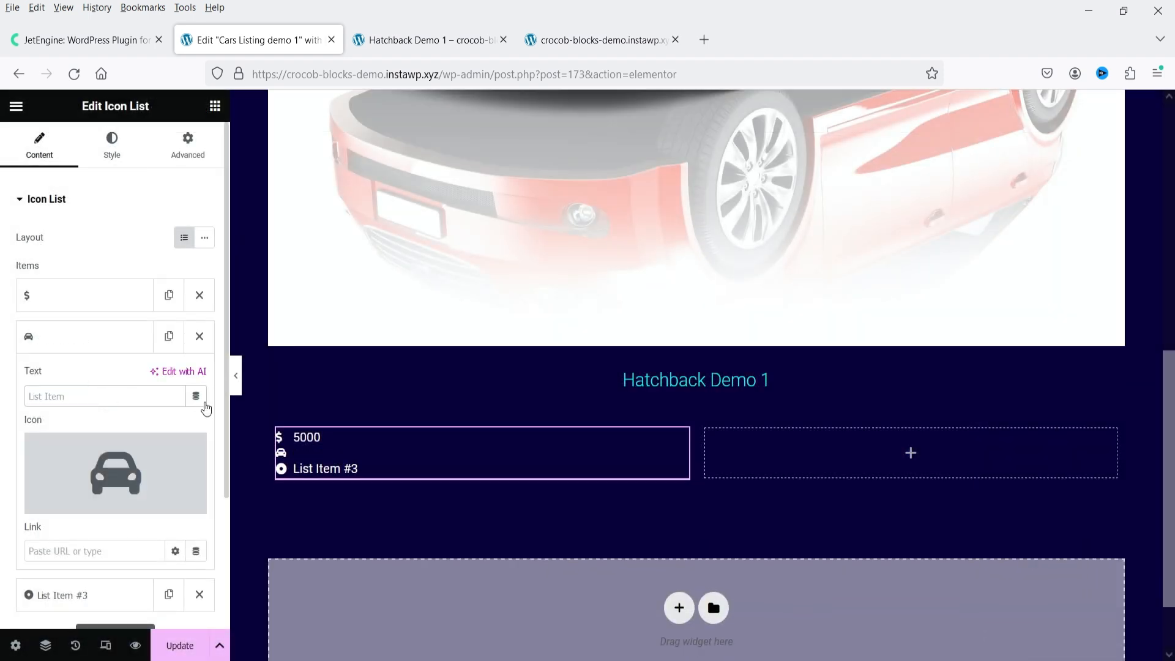
click(197, 397)
scroll(91, 551, down, 5)
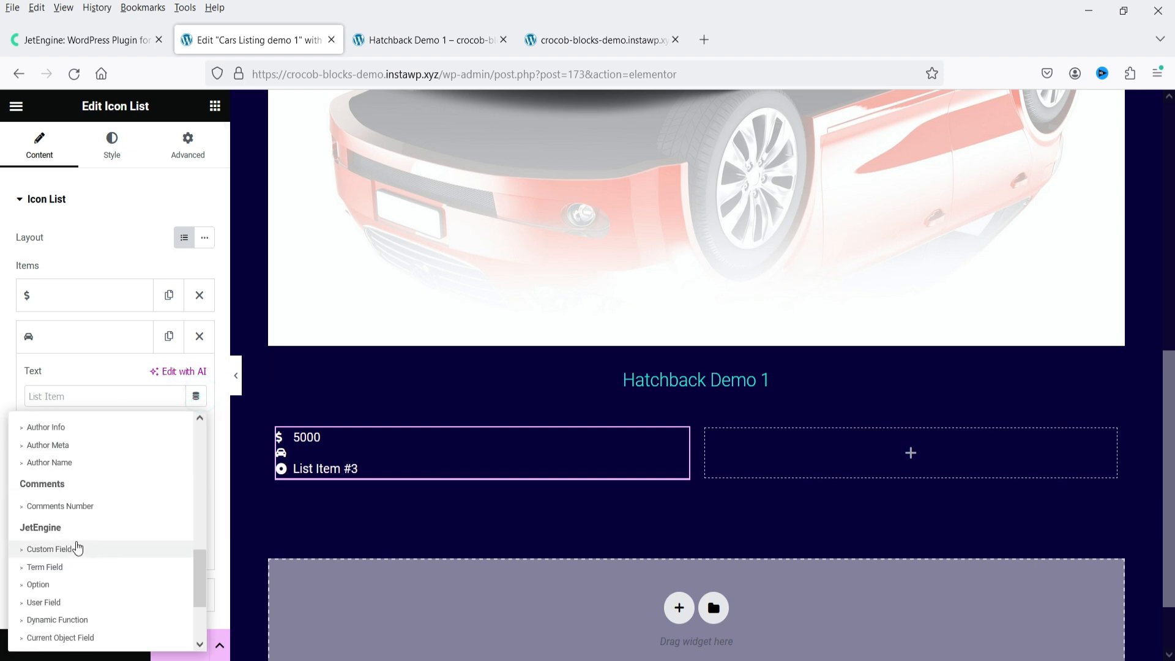
click(76, 541)
click(159, 470)
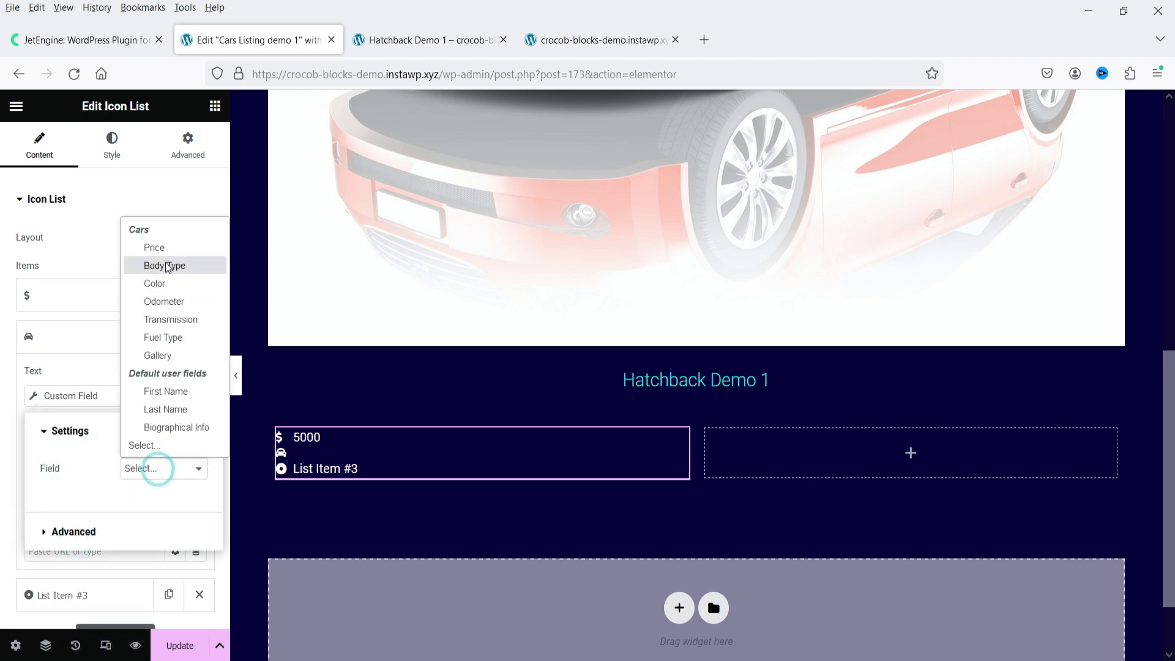
click(184, 303)
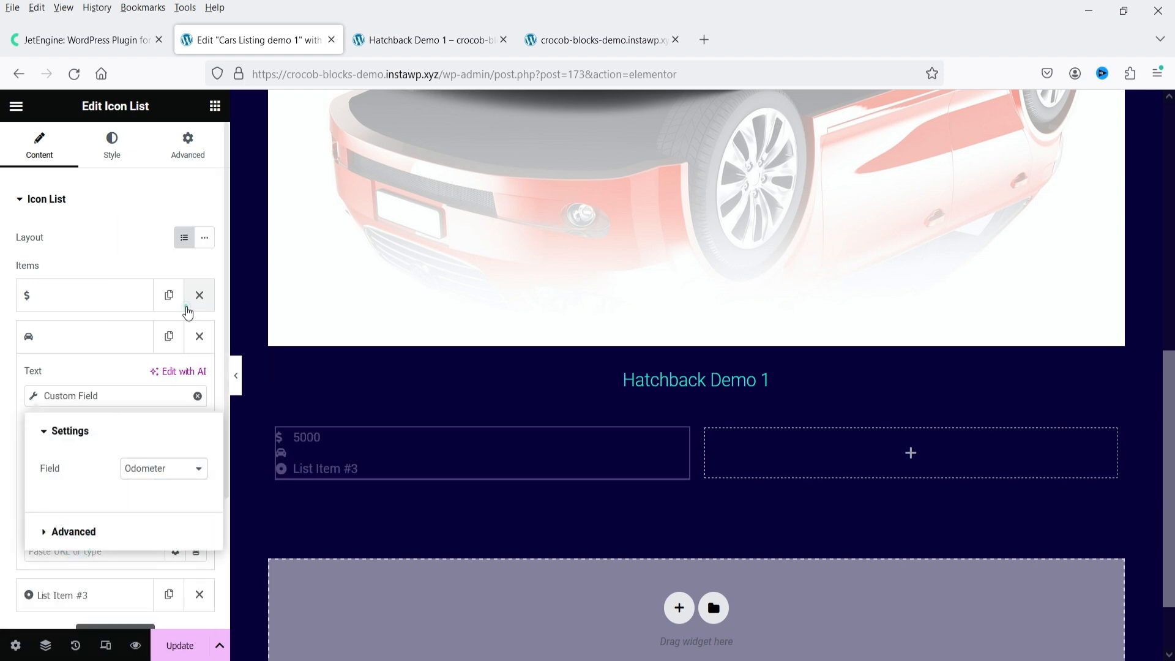
click(67, 341)
Search the icon library for "pal" and give the third list item the Palette icon
click(38, 376)
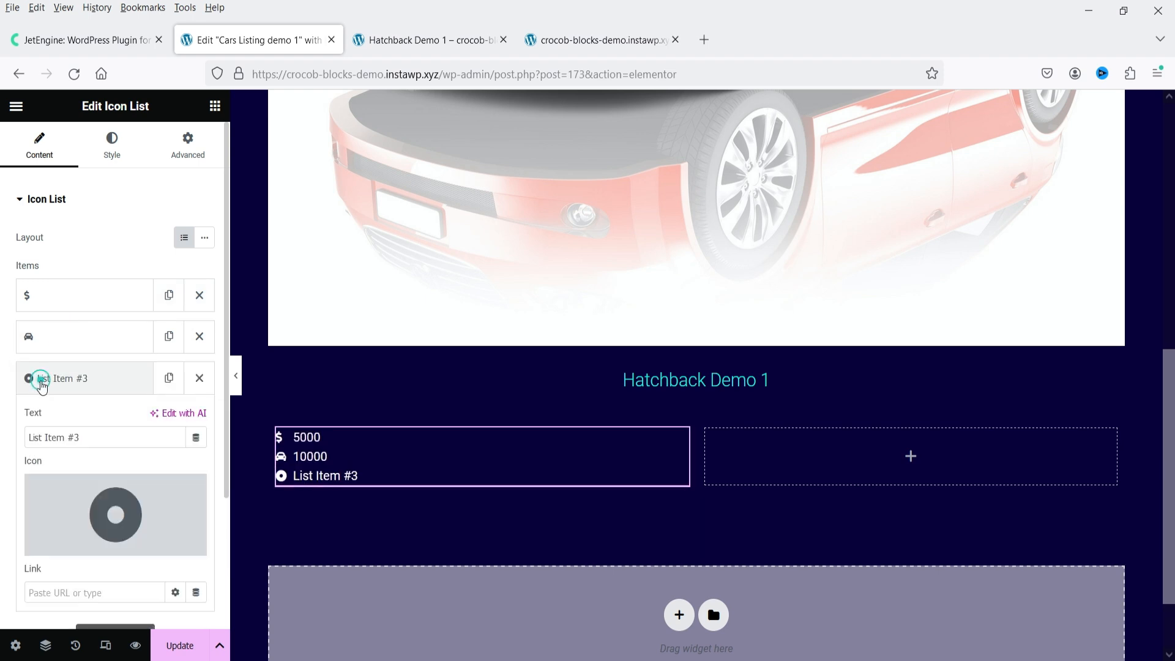
triple_click(109, 435)
click(70, 543)
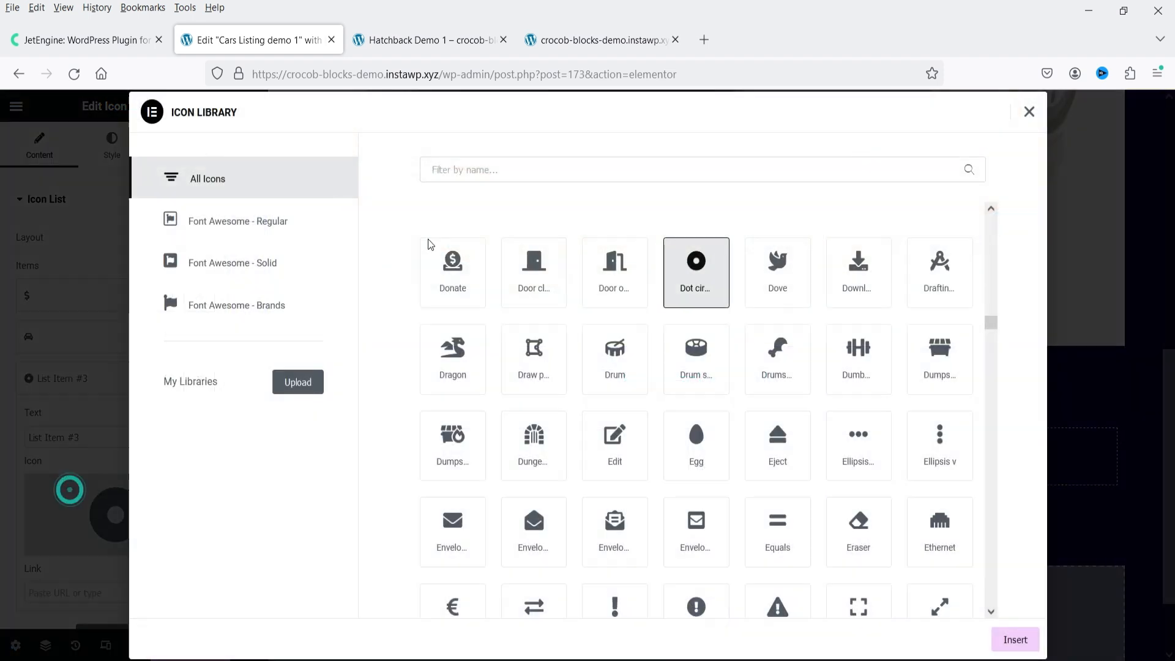
click(474, 172)
text(pall)
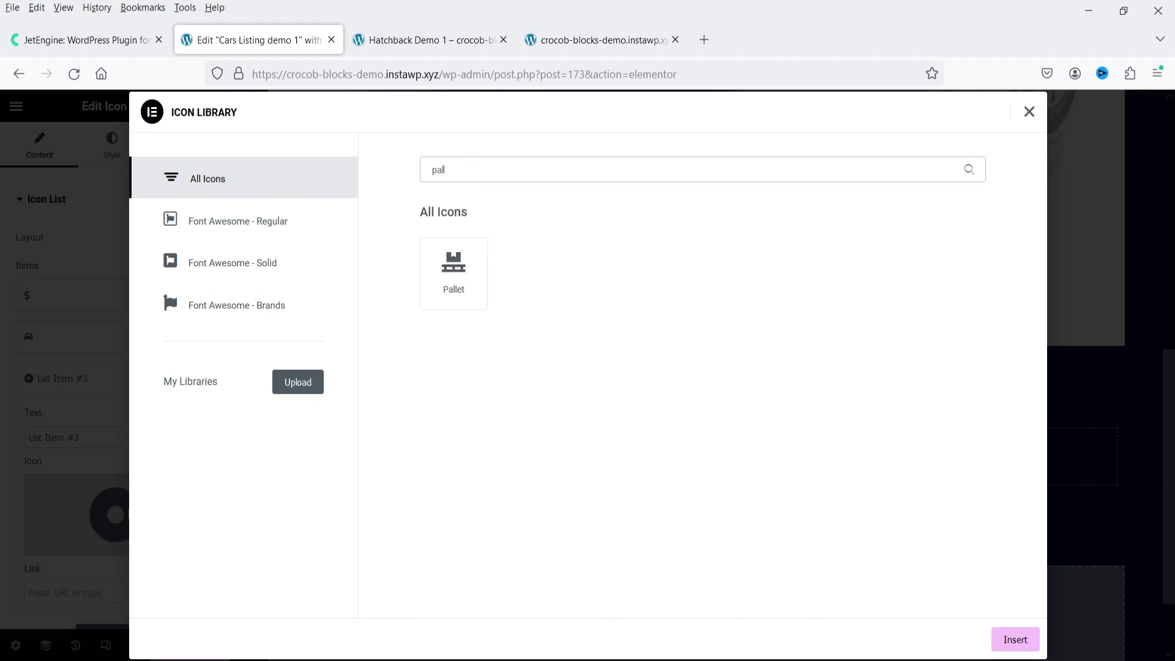
key(BackSpace)
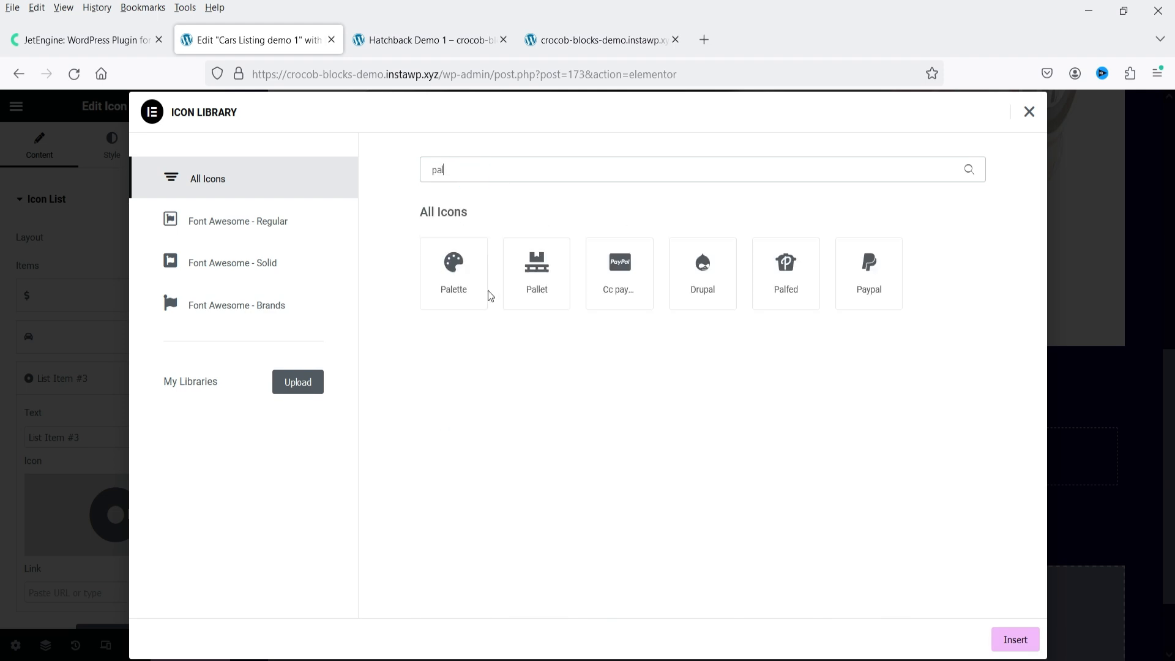
click(456, 285)
click(1015, 641)
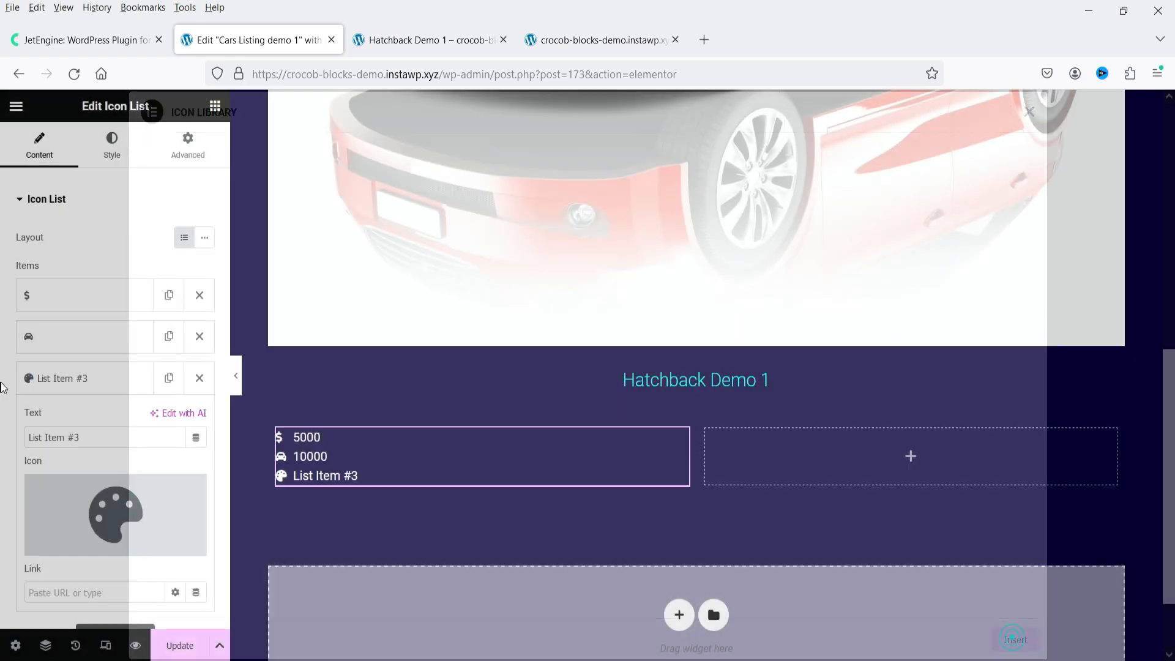
Replace the third list item's text with the JetEngine Custom Field dynamic tag, using the Color field
triple_click(109, 435)
key(BackSpace)
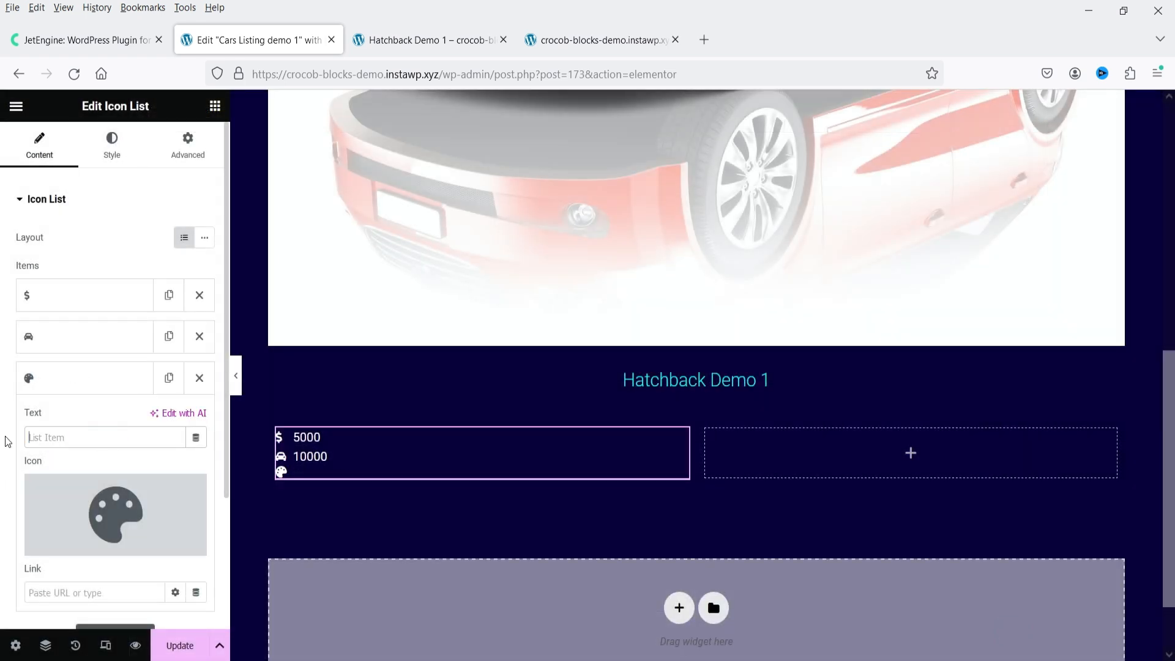
click(196, 439)
scroll(89, 328, down, 3)
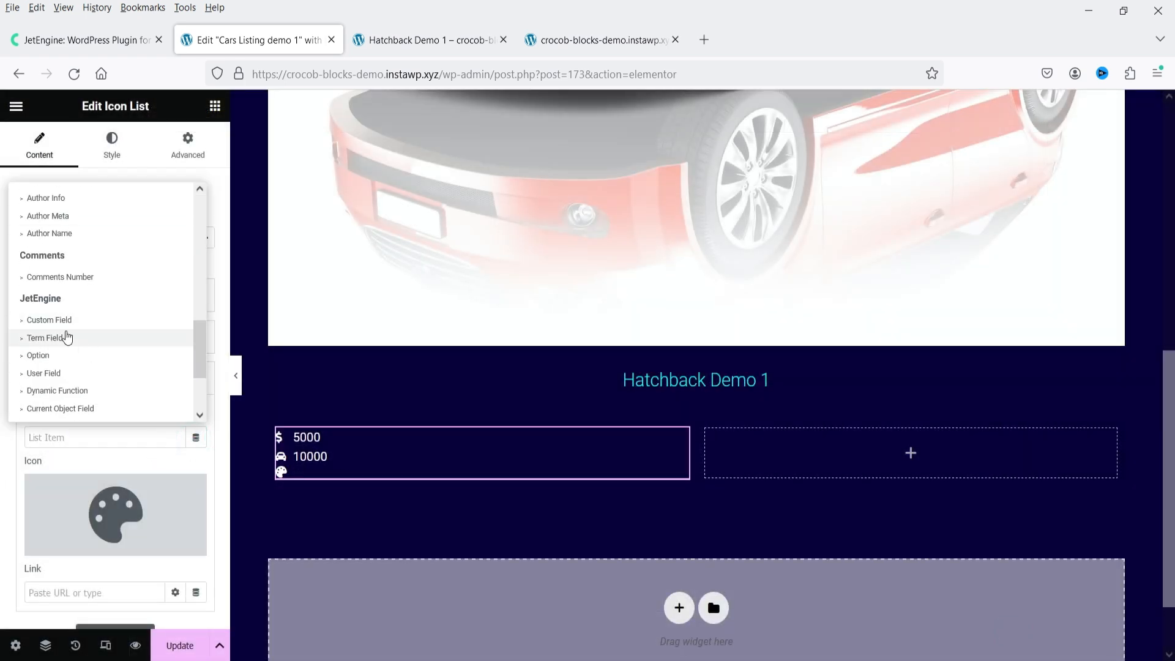
click(61, 321)
click(157, 516)
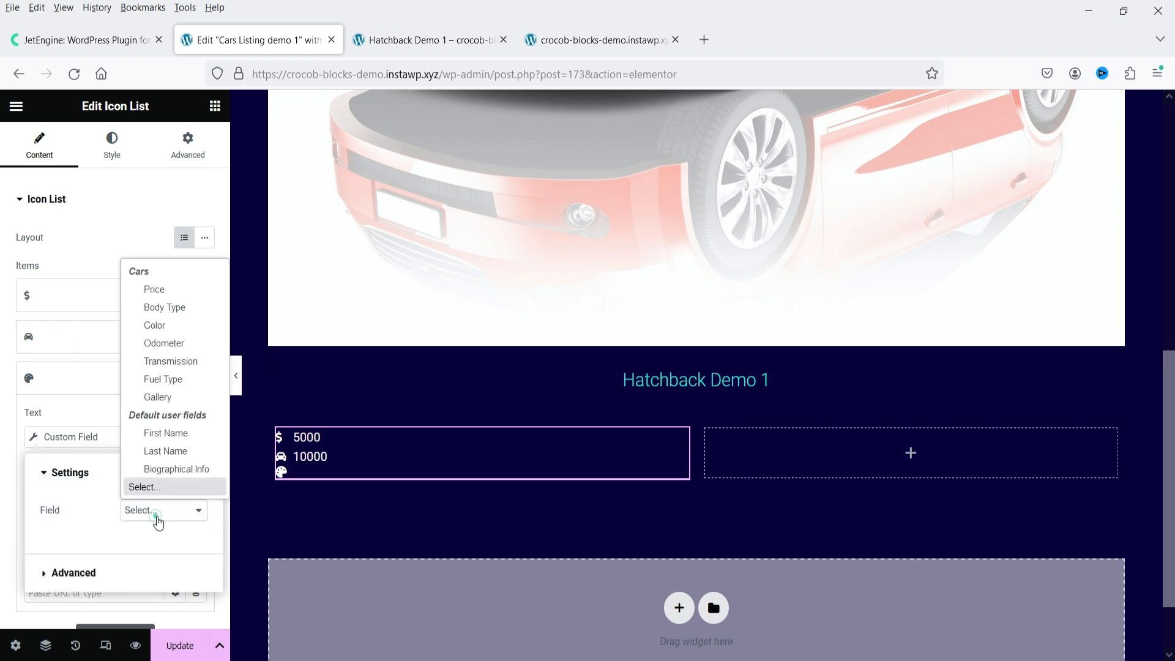
click(171, 328)
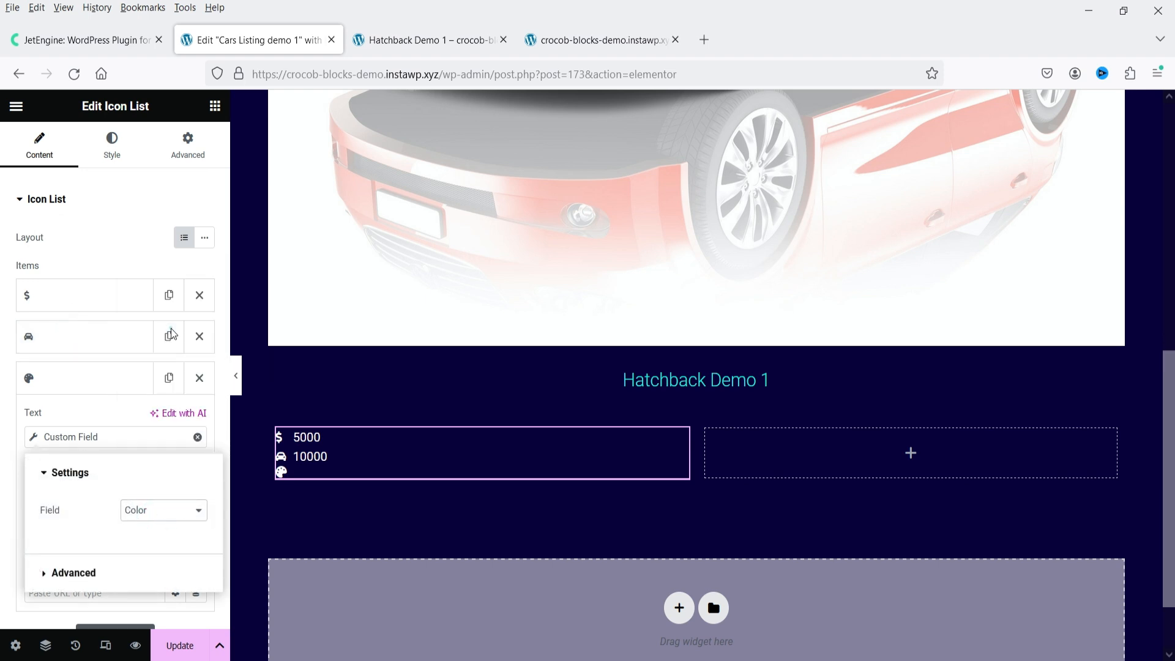
click(80, 380)
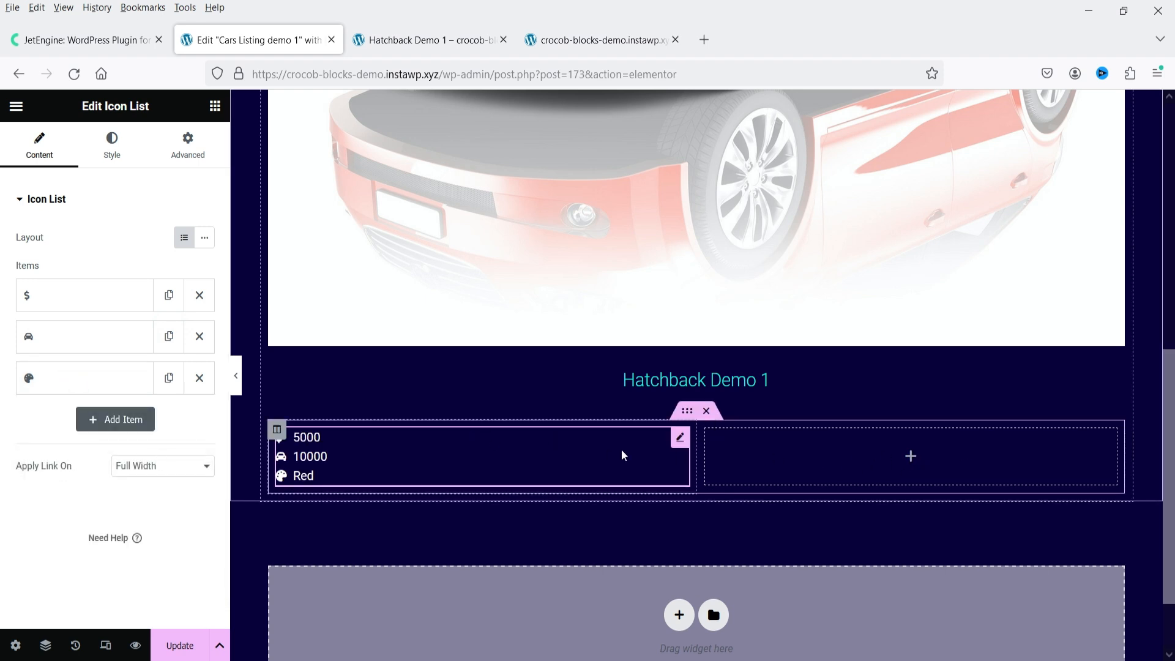
Copy the finished icon list and paste it into the empty second column of the inner section
right_click(680, 442)
click(696, 399)
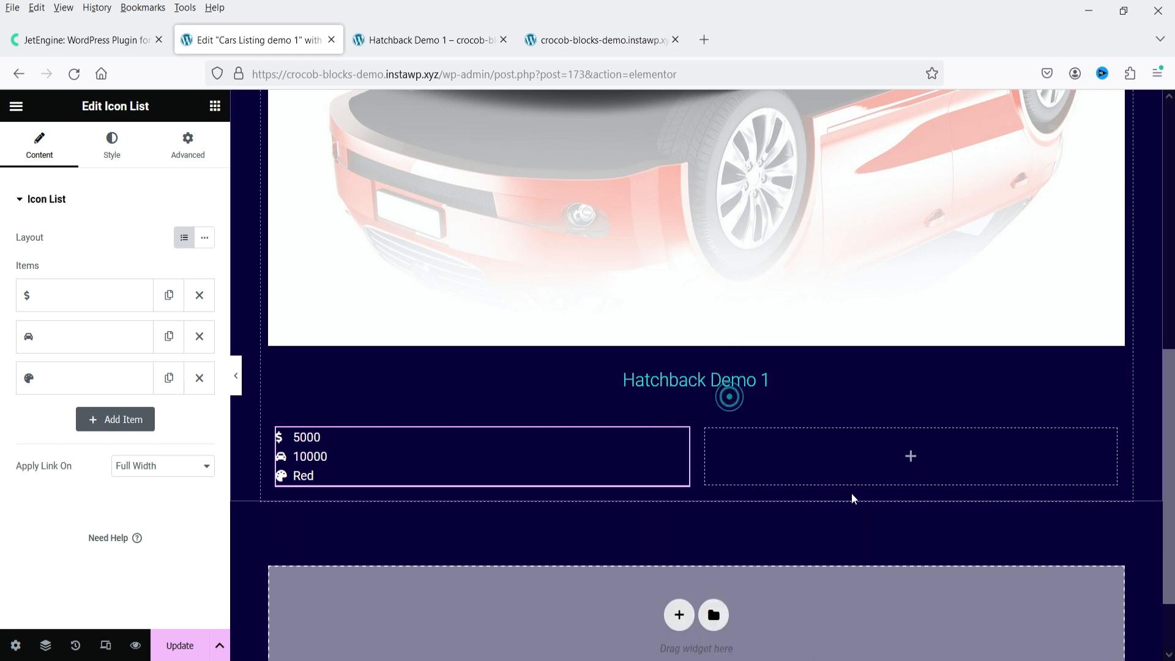
right_click(857, 460)
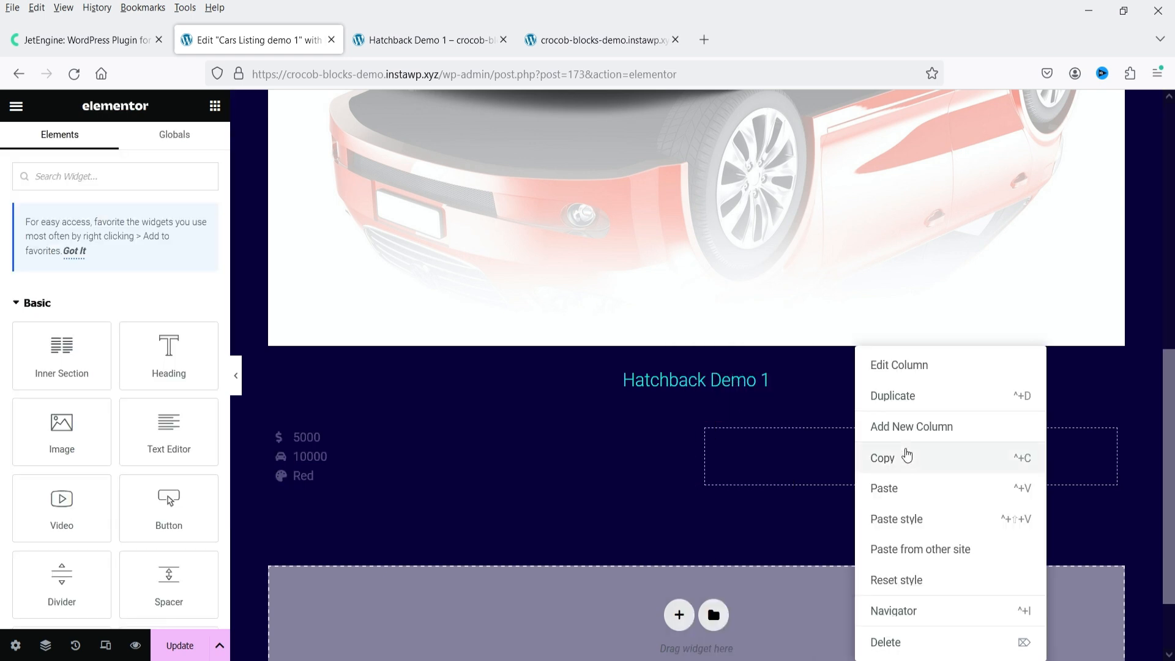
click(916, 489)
Change the first item's icon in the second column's icon list to the Car icon, found by searching "car"
click(85, 295)
click(101, 422)
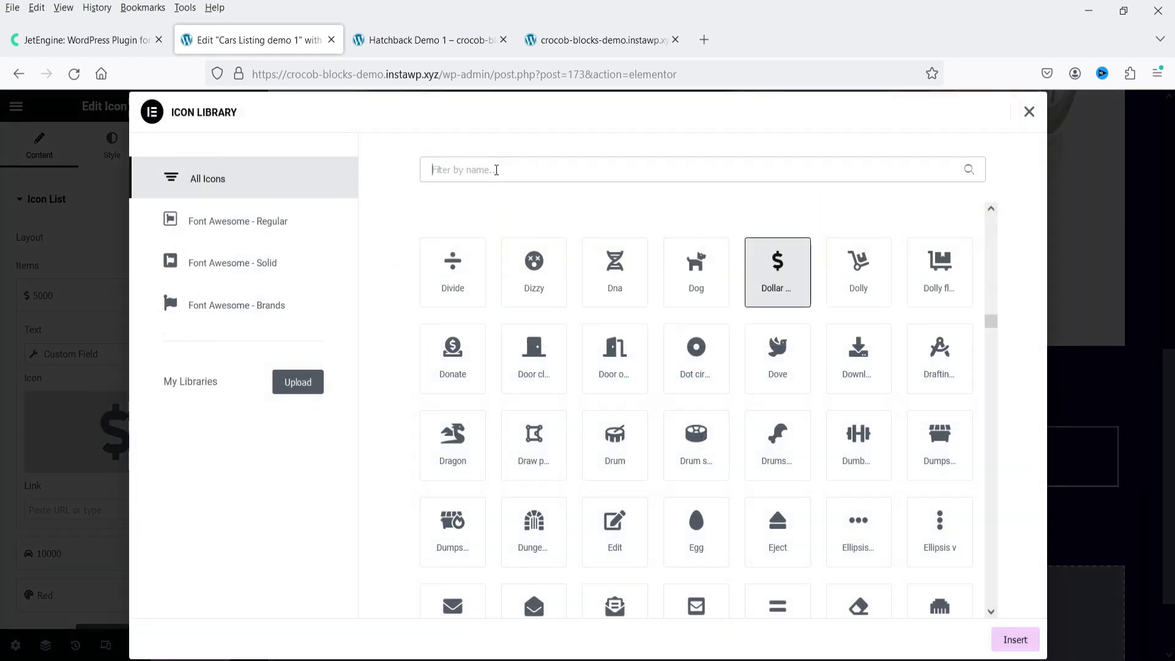
click(496, 170)
text(car)
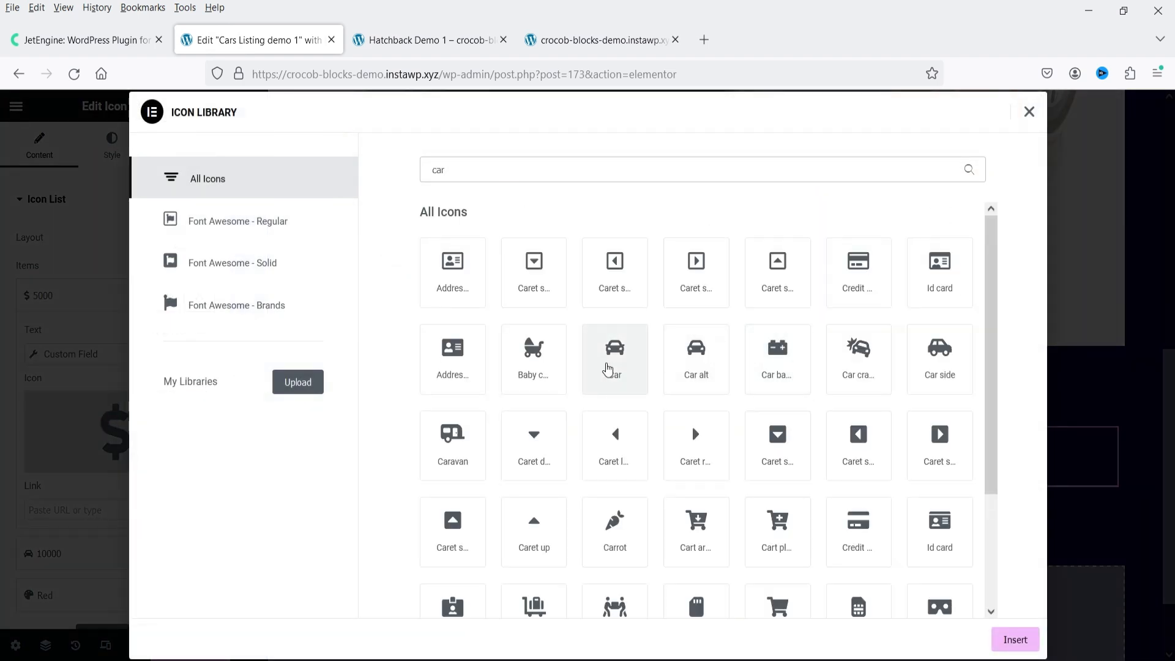
click(614, 352)
click(1016, 640)
Replace the first item's text in the second column's icon list with the JetEngine Custom Field dynamic tag, using the Fuel Type field
click(197, 354)
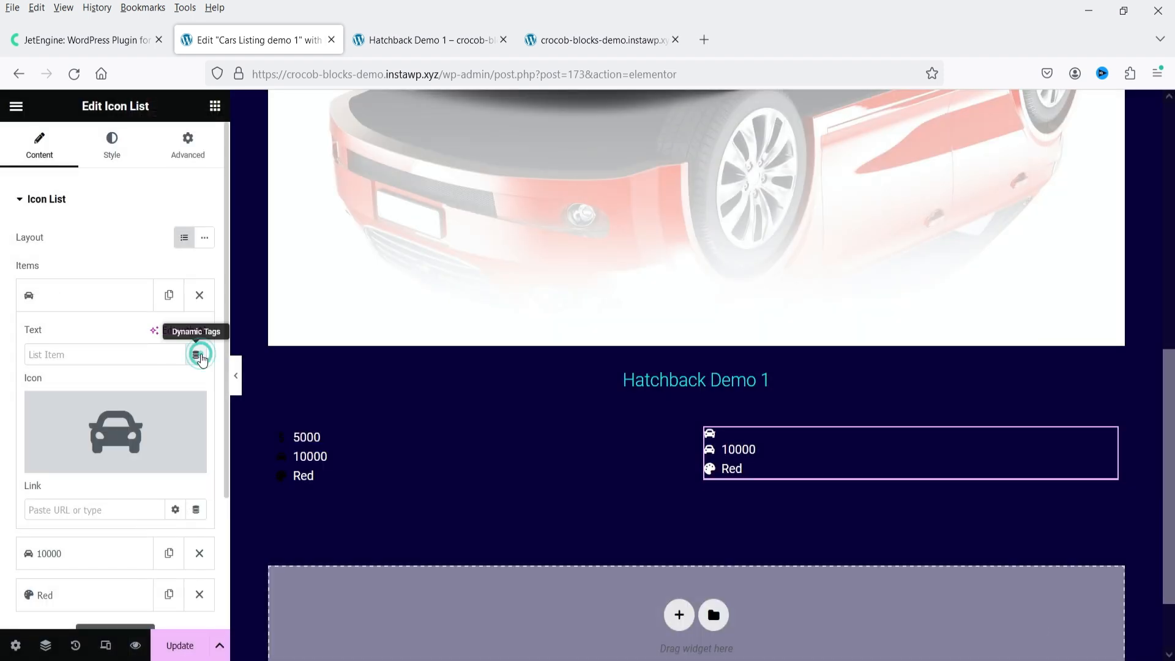
click(196, 355)
scroll(101, 490, down, 8)
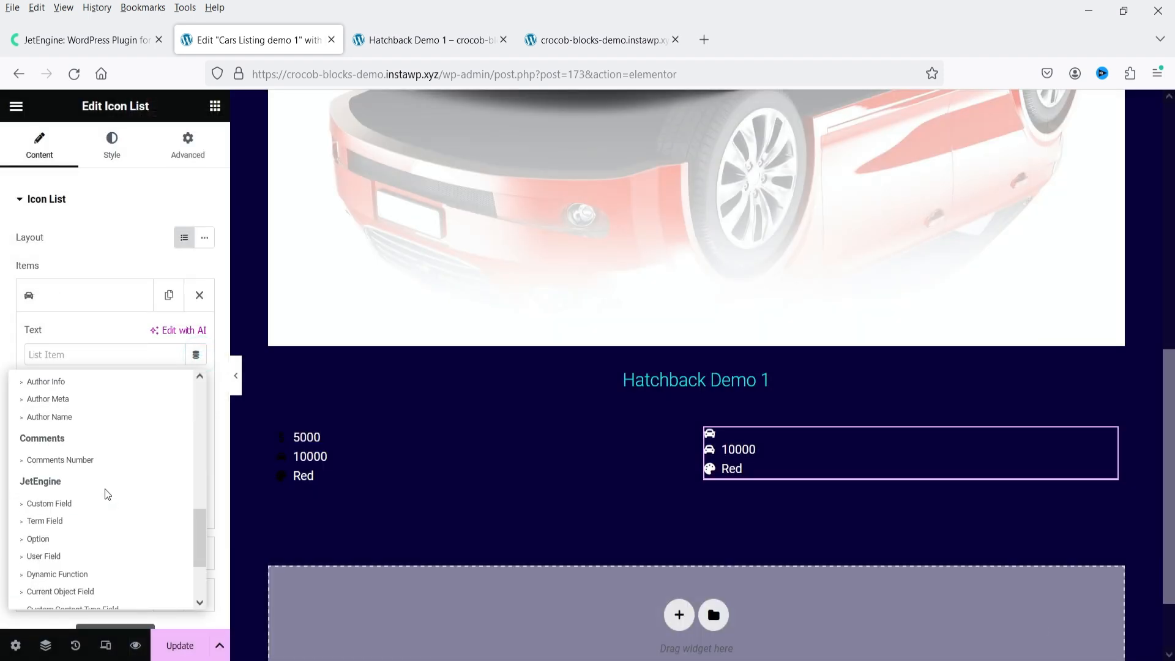
scroll(79, 471, up, 2)
click(69, 469)
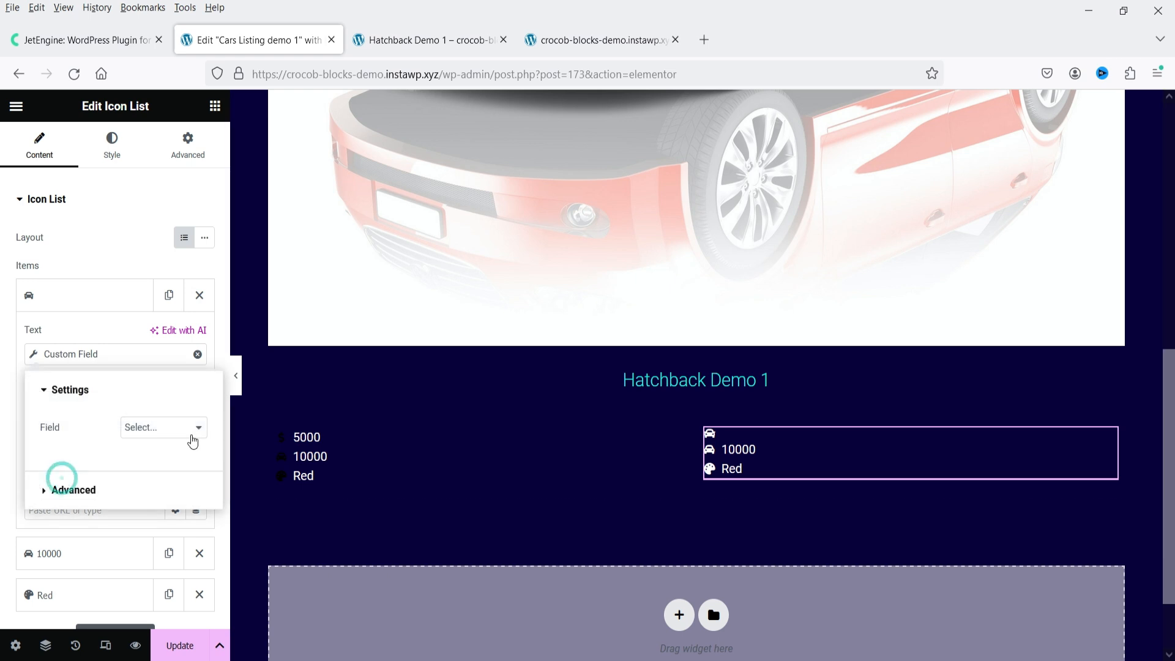
click(174, 428)
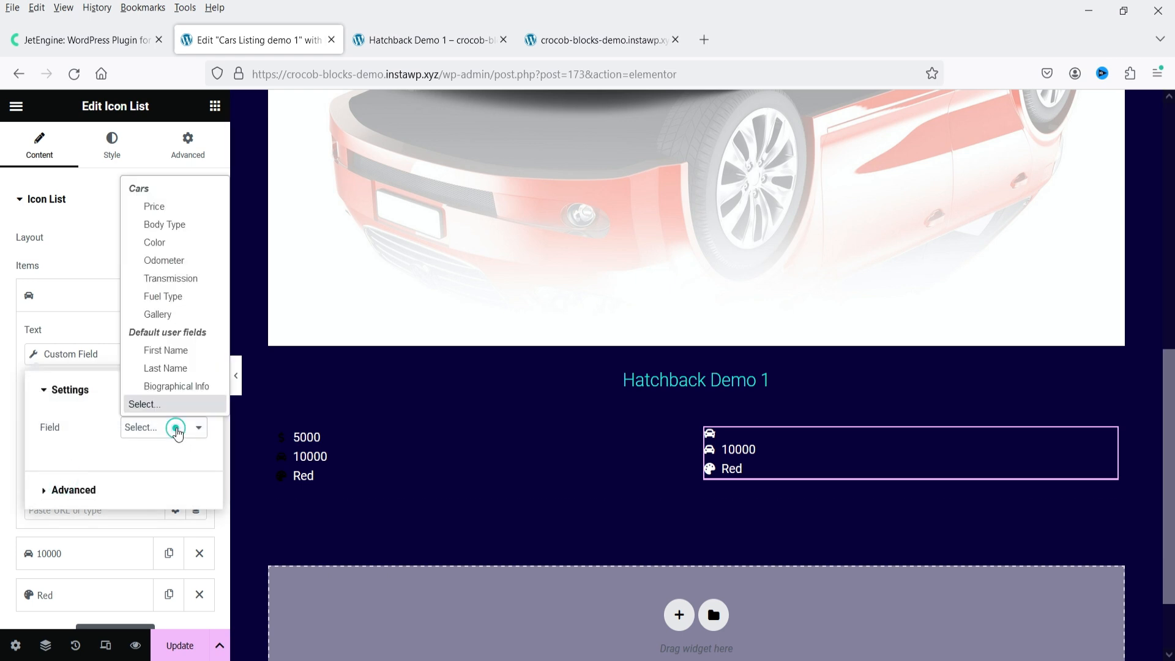
click(172, 296)
click(82, 304)
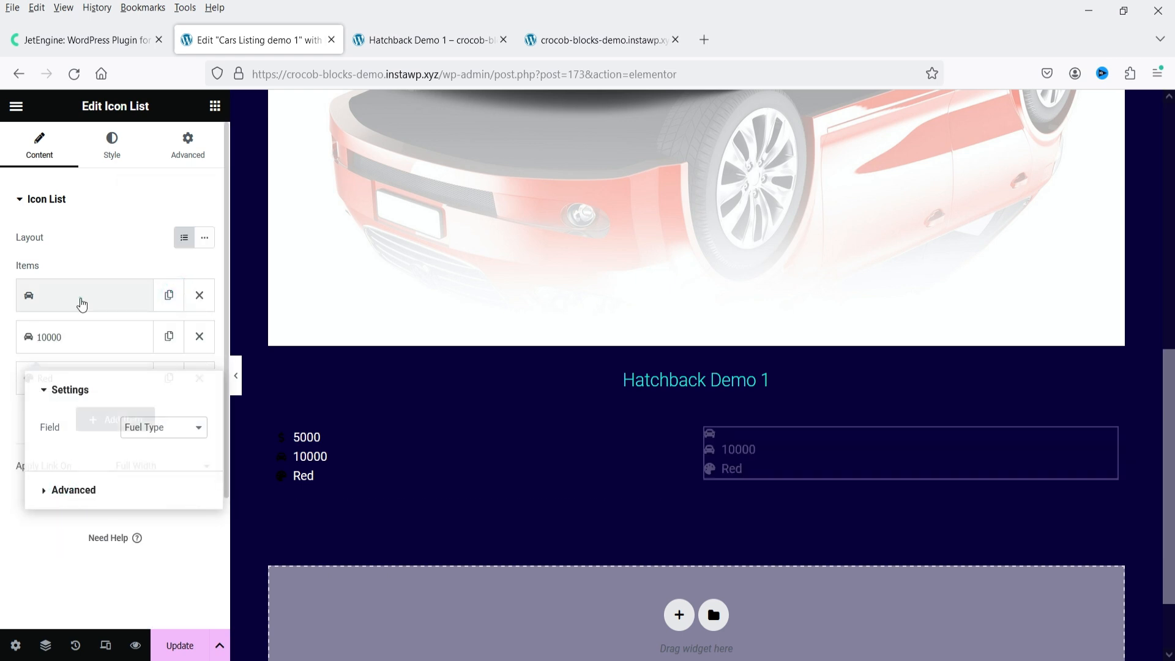
Give the second list item's text the JetEngine Custom Field dynamic tag with the Transmission field, and delete the third item
click(74, 337)
click(199, 398)
click(196, 397)
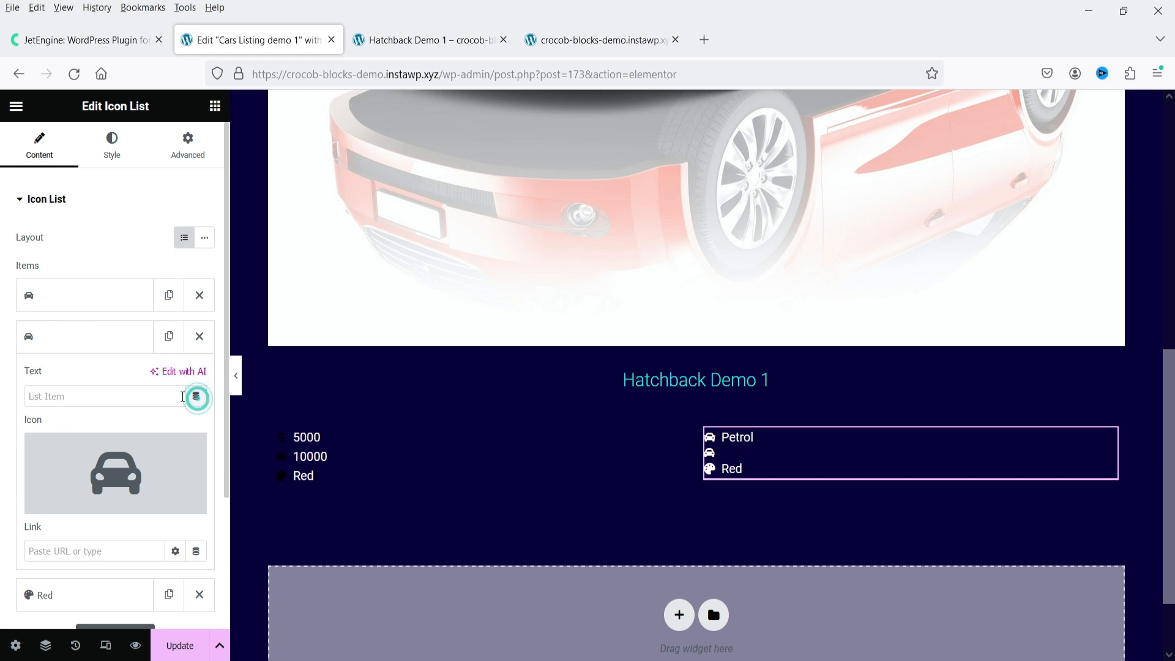
click(196, 396)
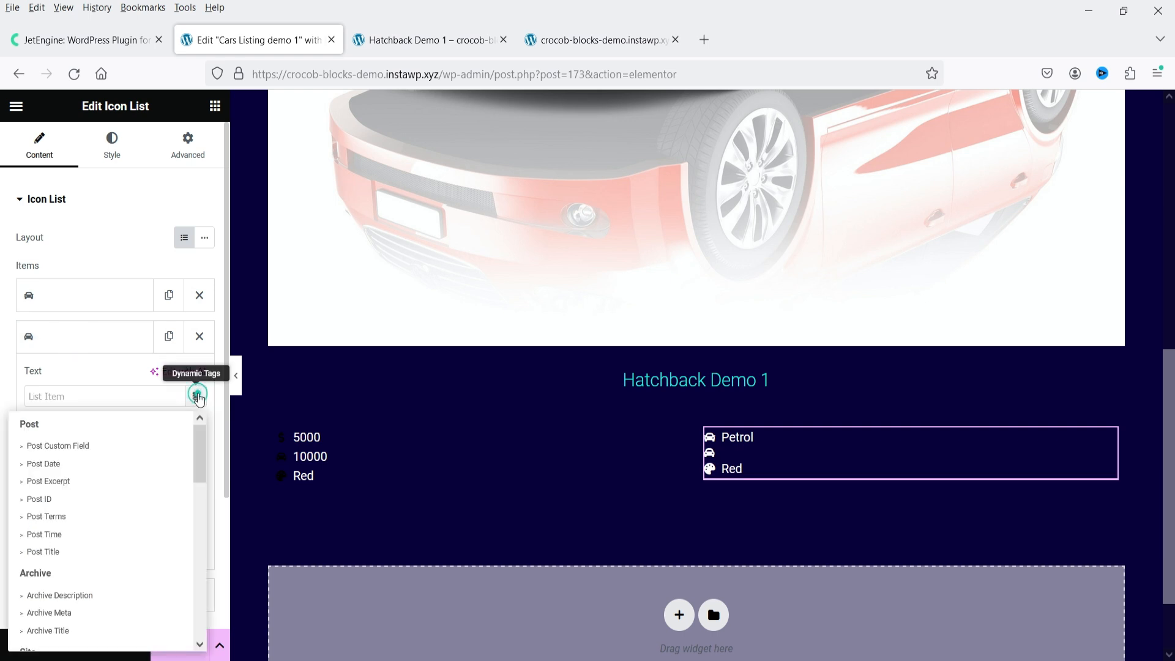
scroll(128, 545, down, 10)
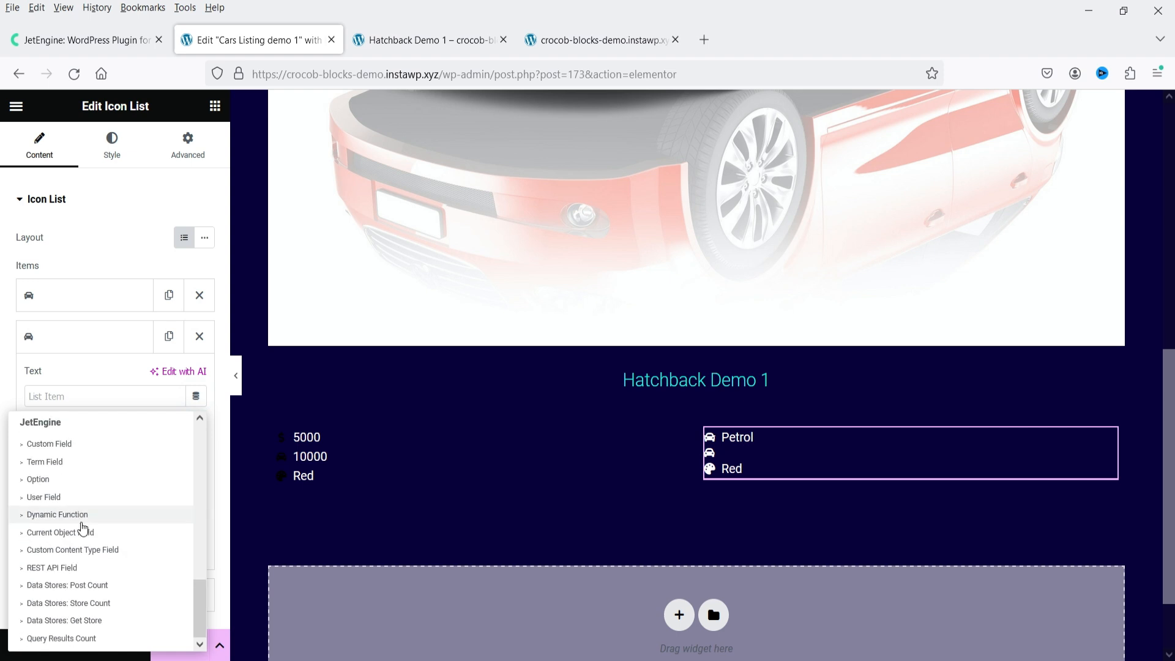
click(55, 444)
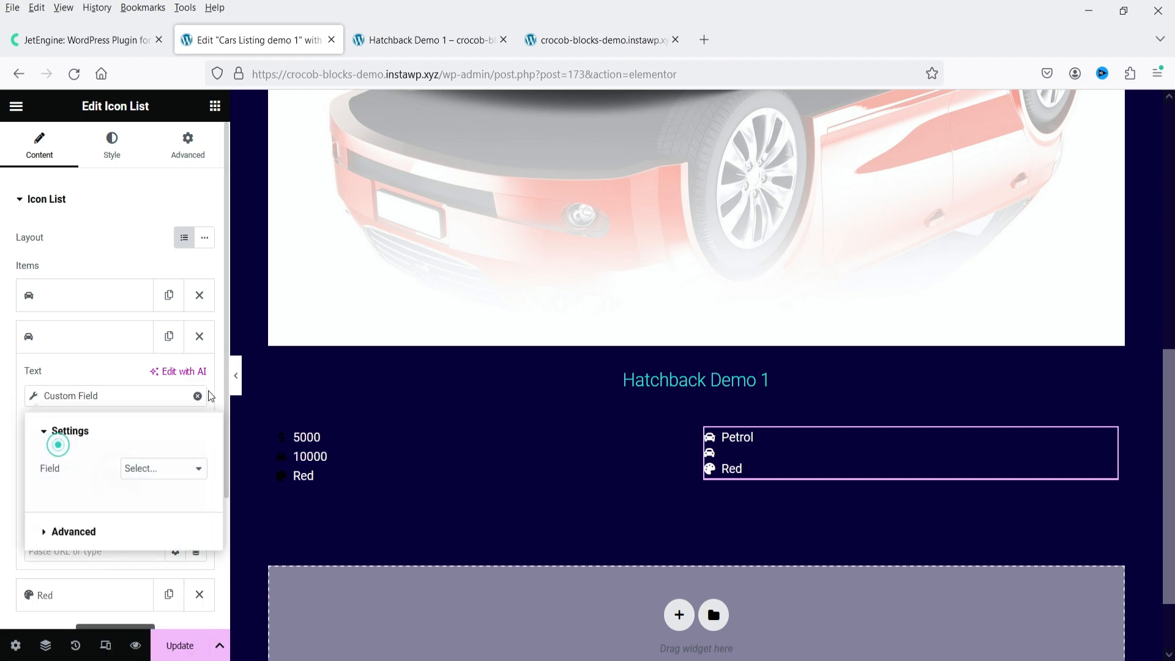
click(158, 467)
click(174, 319)
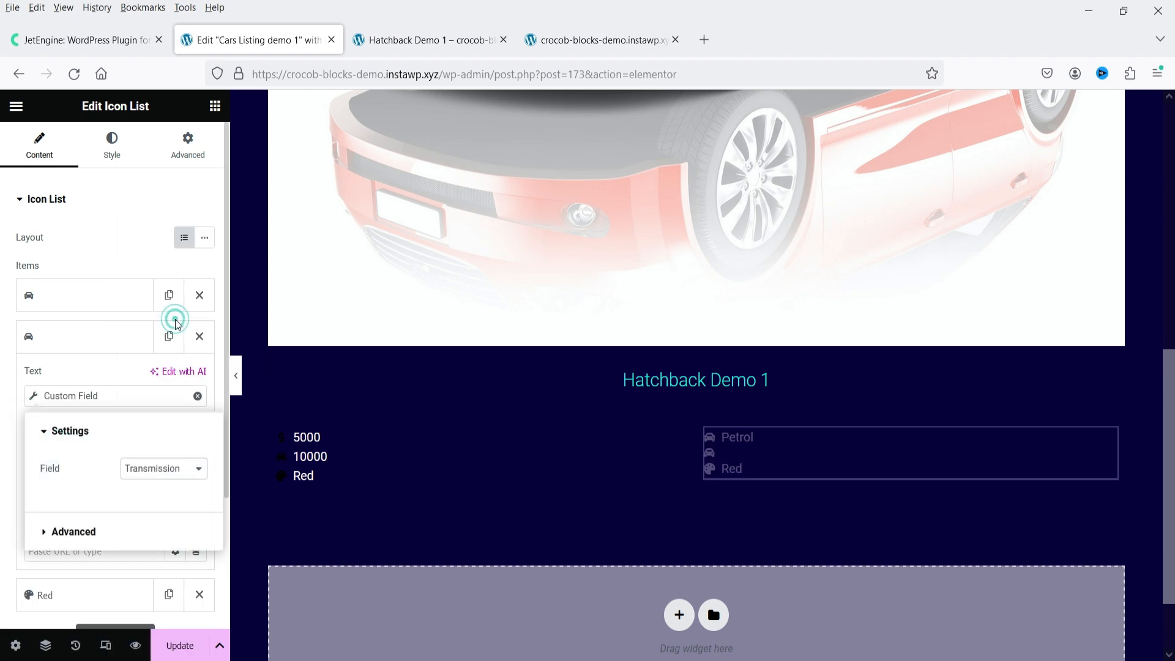
click(97, 338)
click(200, 376)
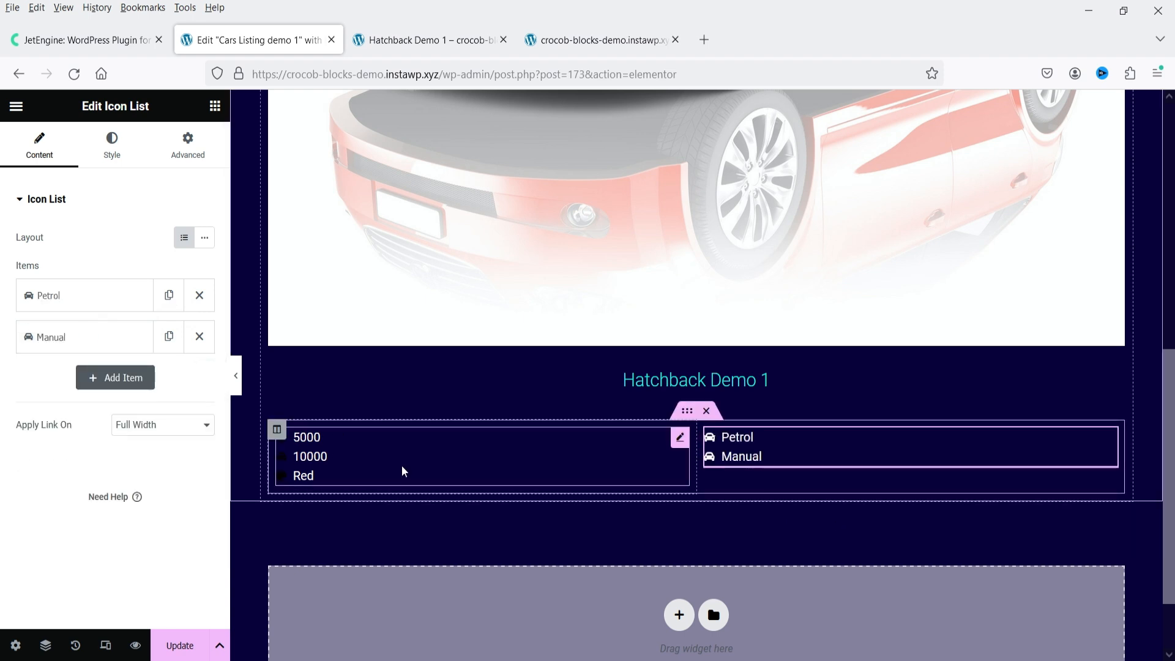
Set the space between items of the first column's icon list to 5 px
click(401, 465)
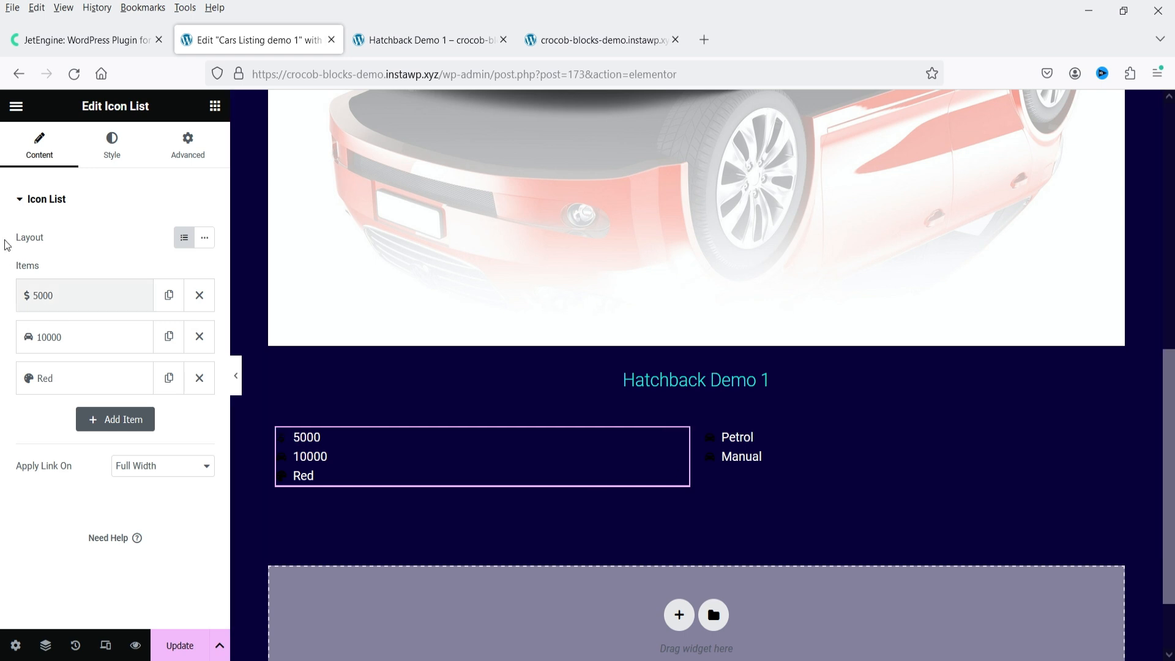
click(112, 145)
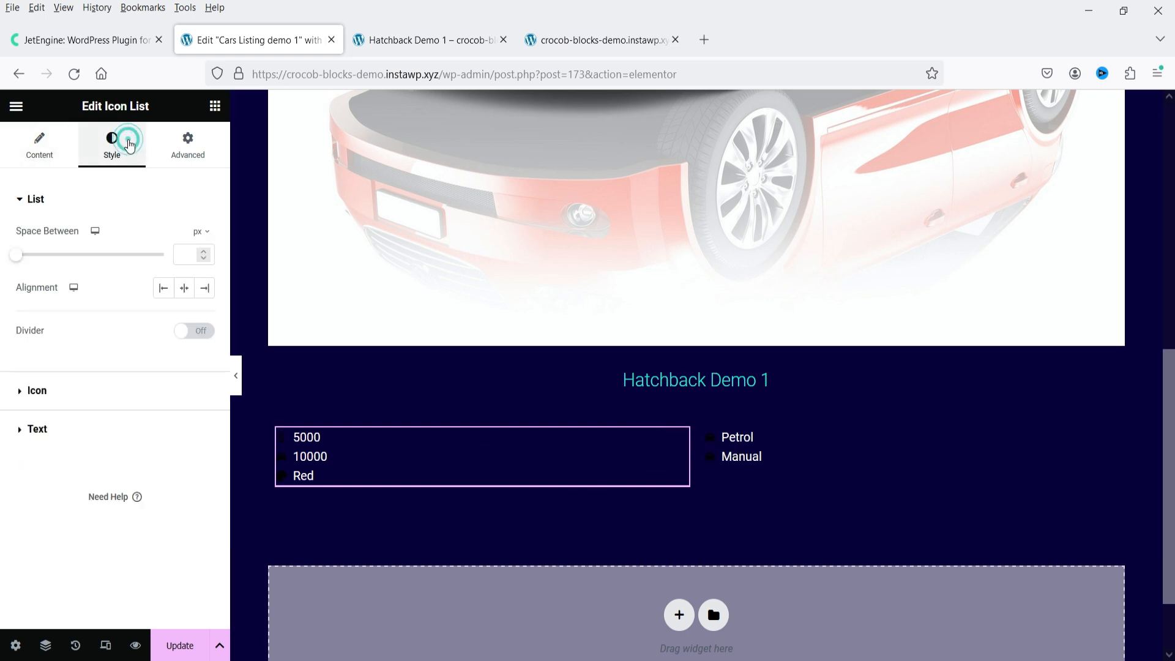
click(204, 251)
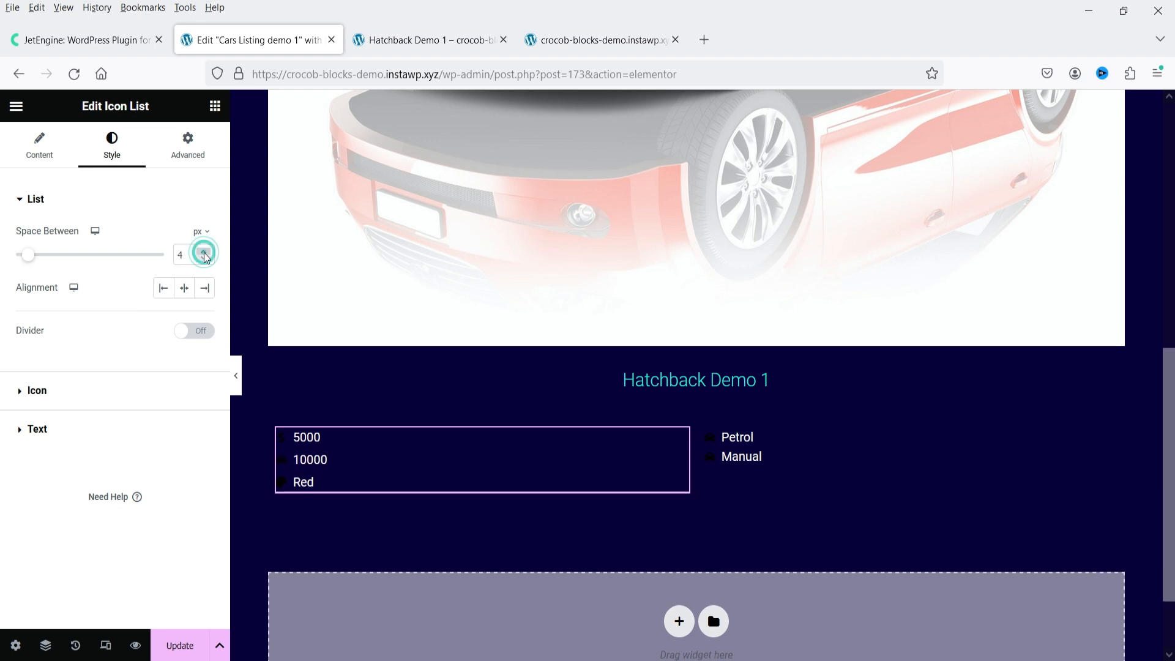
click(205, 251)
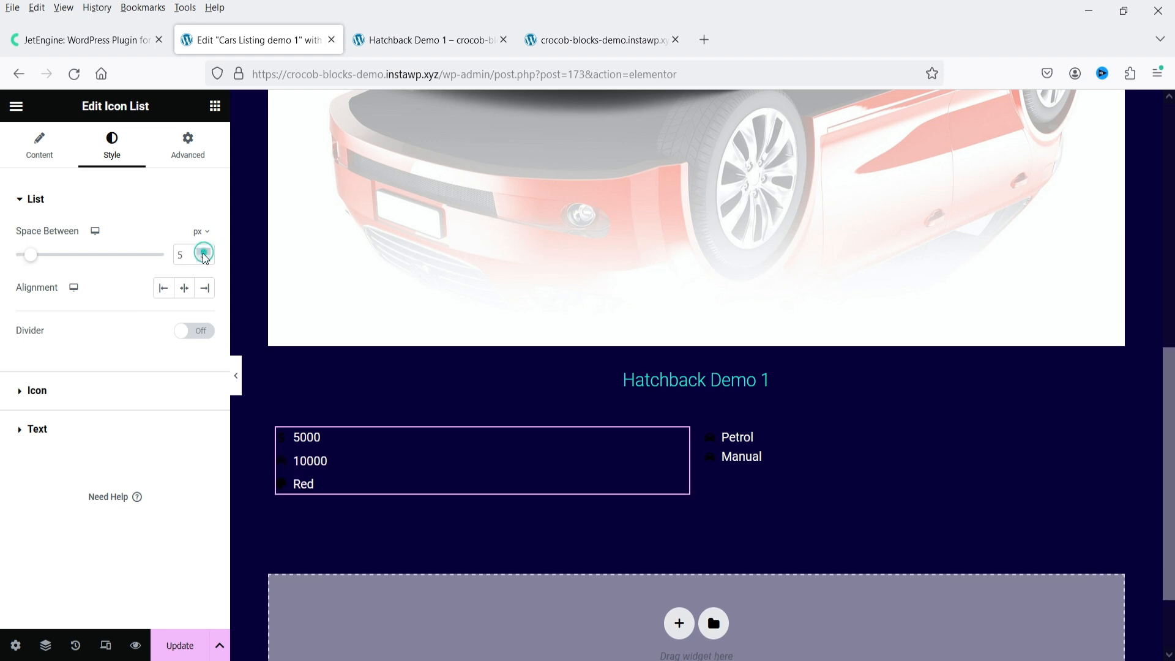
Color the first column list's icons with the global Accent Color 1 and set their size to 18 px
click(73, 398)
click(181, 311)
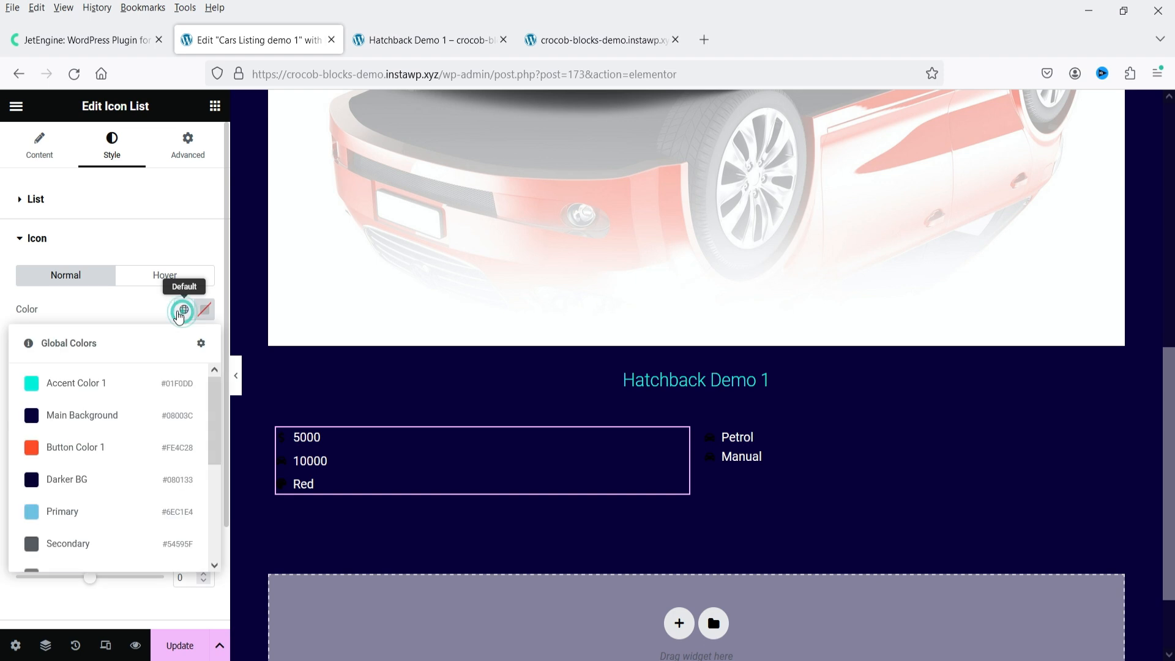
click(97, 387)
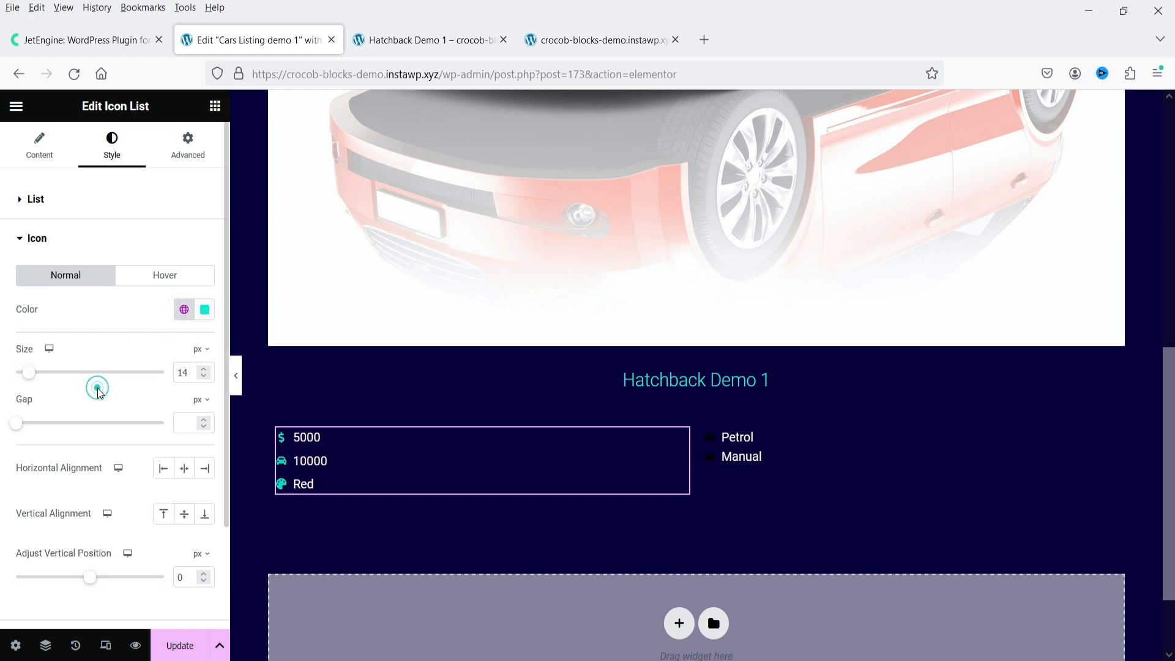
click(204, 369)
click(204, 369)
click(203, 369)
click(204, 369)
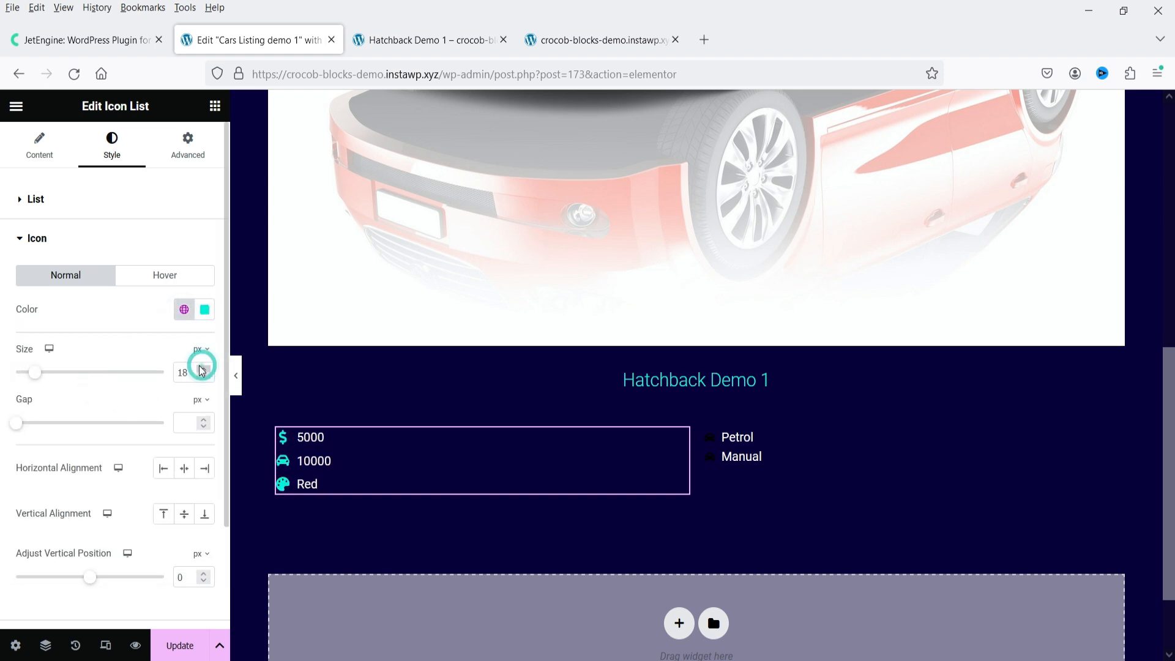
click(43, 242)
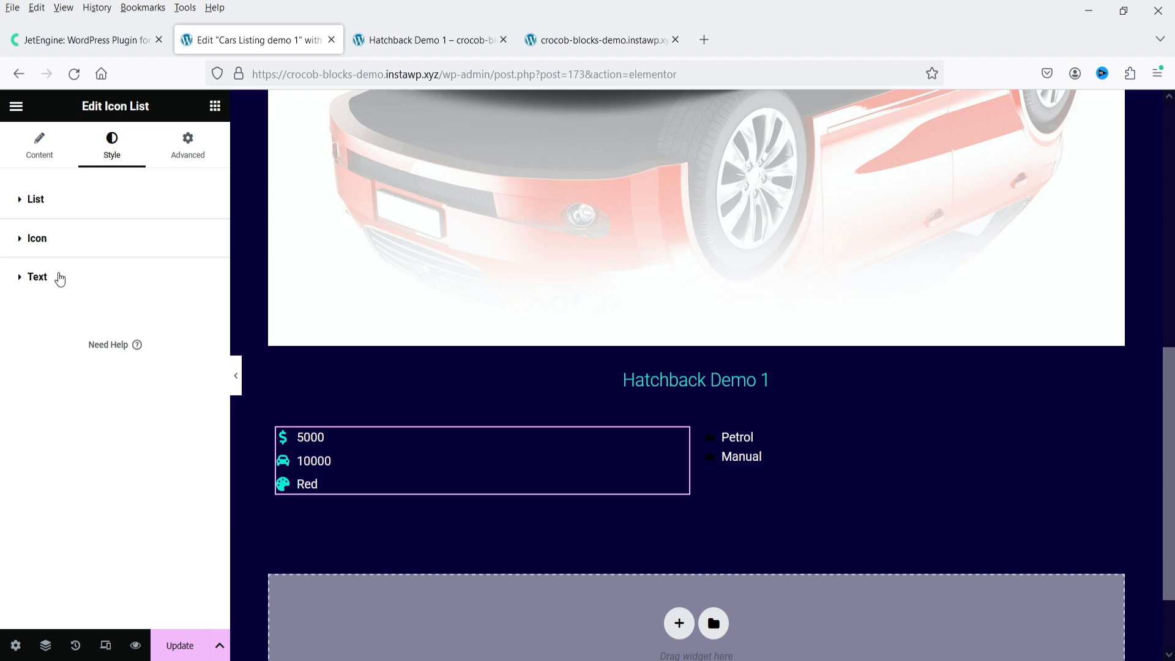
Set the first column list's text color to the global Main Font Color and its typography size to 18 px
click(60, 279)
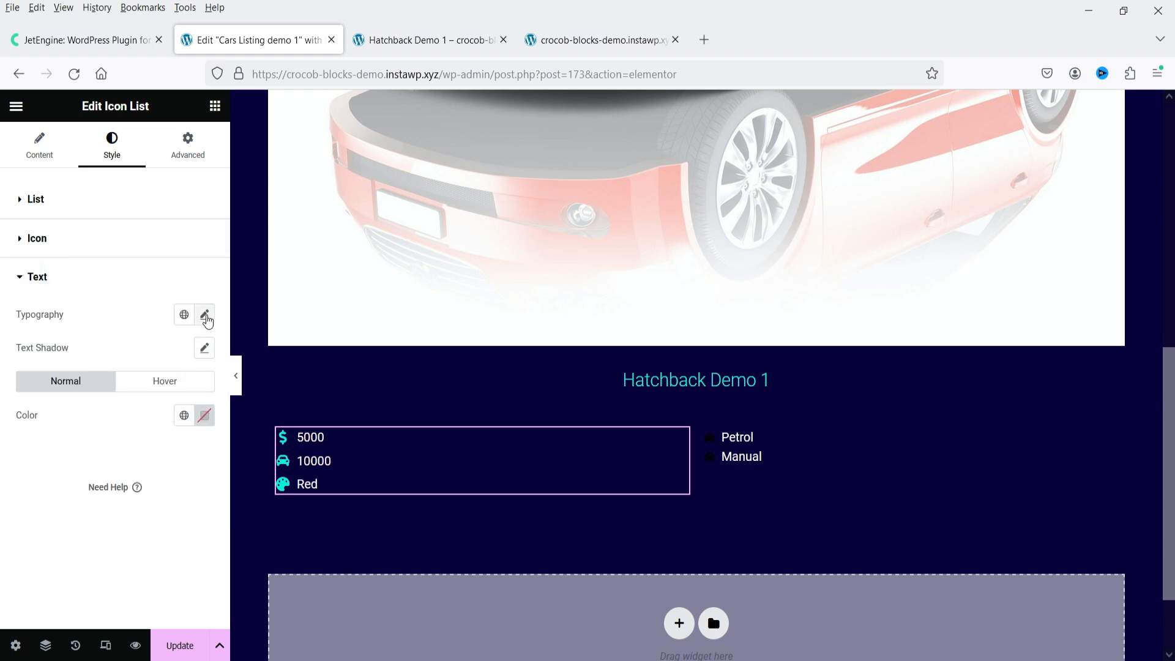
click(184, 314)
click(184, 314)
click(183, 415)
click(95, 341)
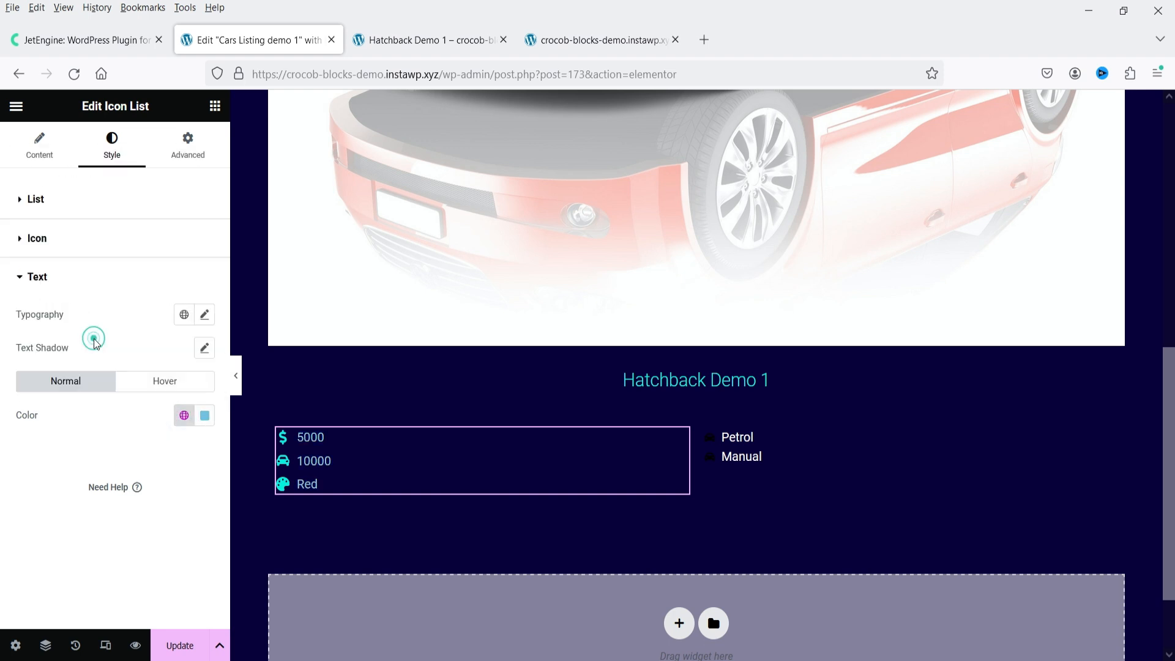
click(183, 415)
scroll(107, 362, down, 3)
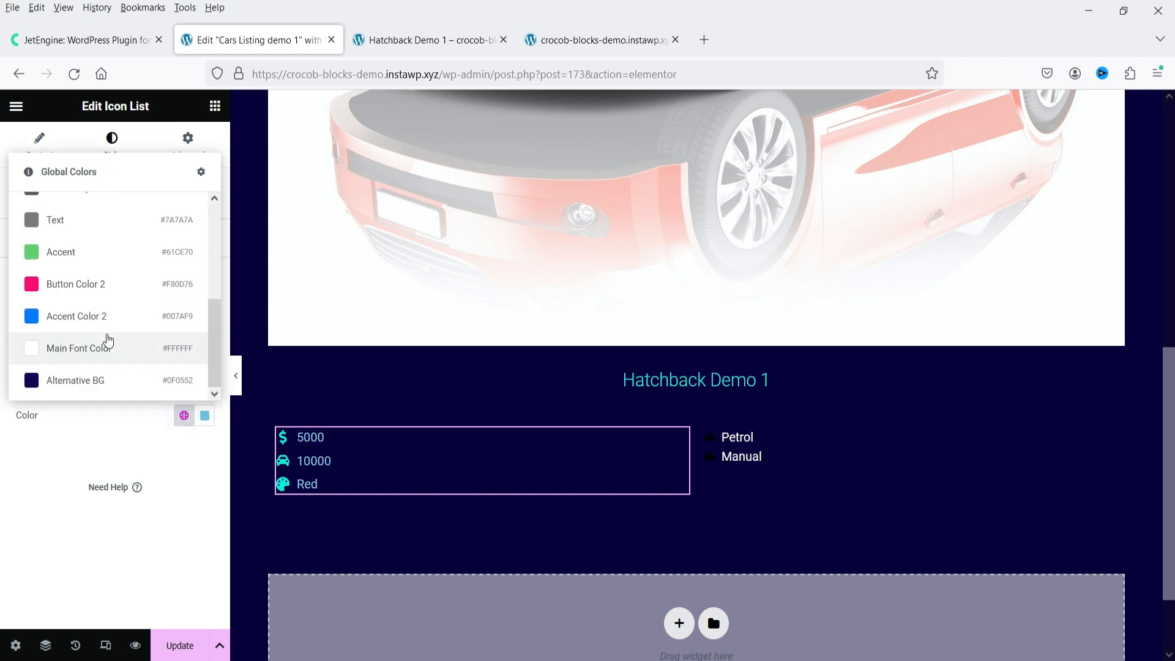
click(98, 346)
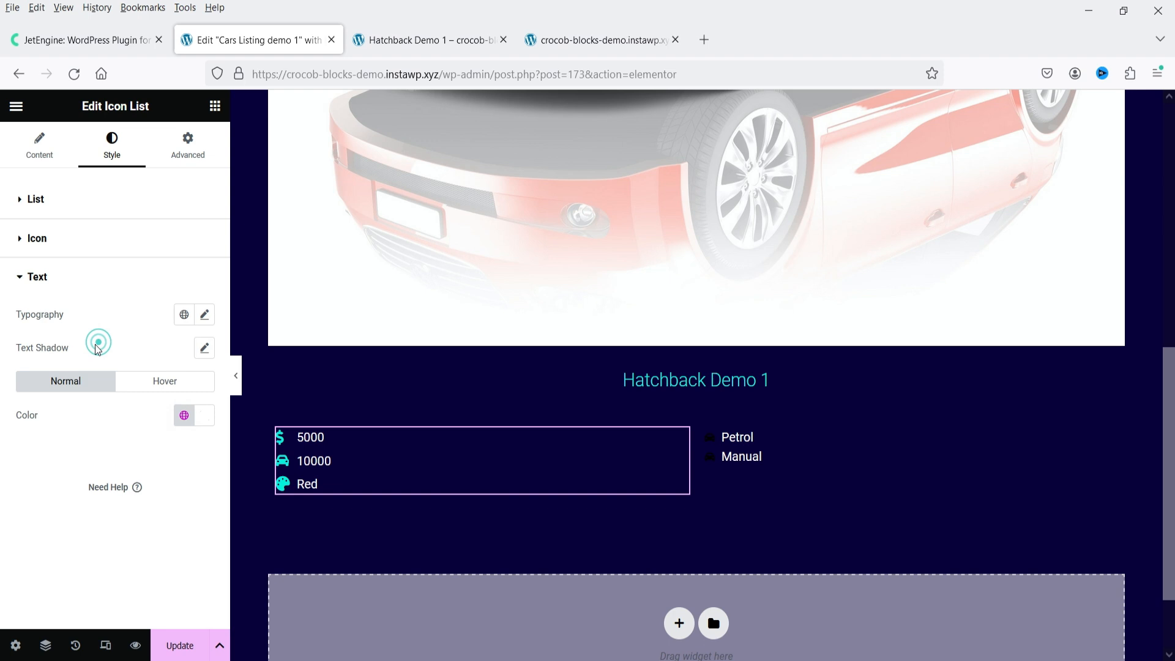
click(205, 316)
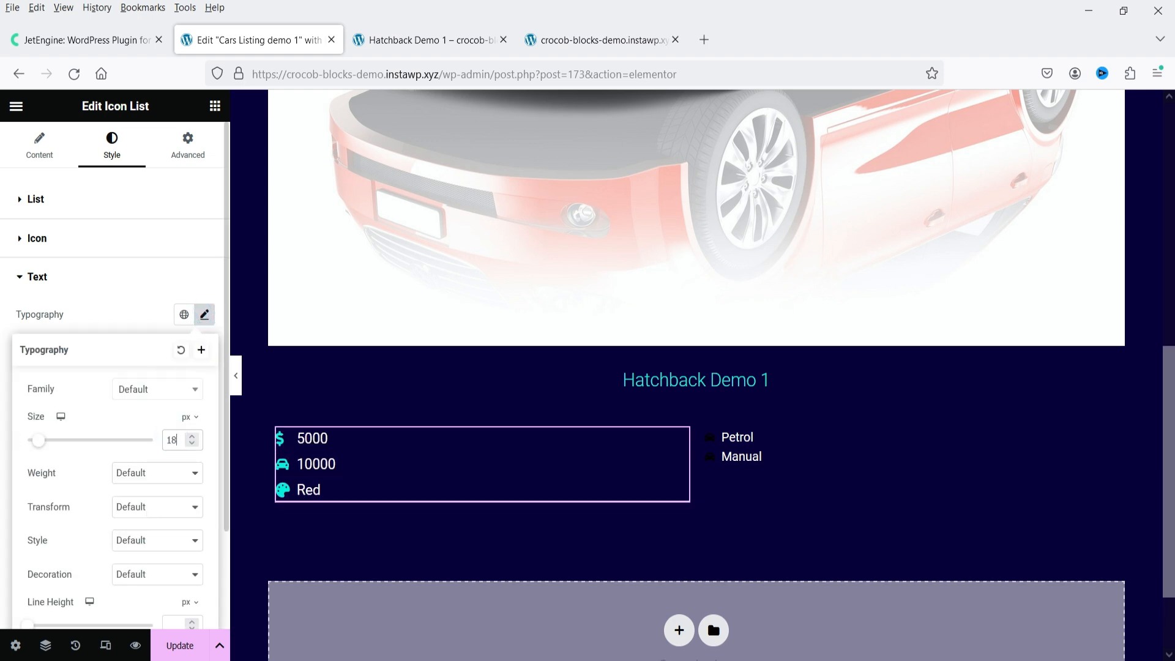
click(605, 446)
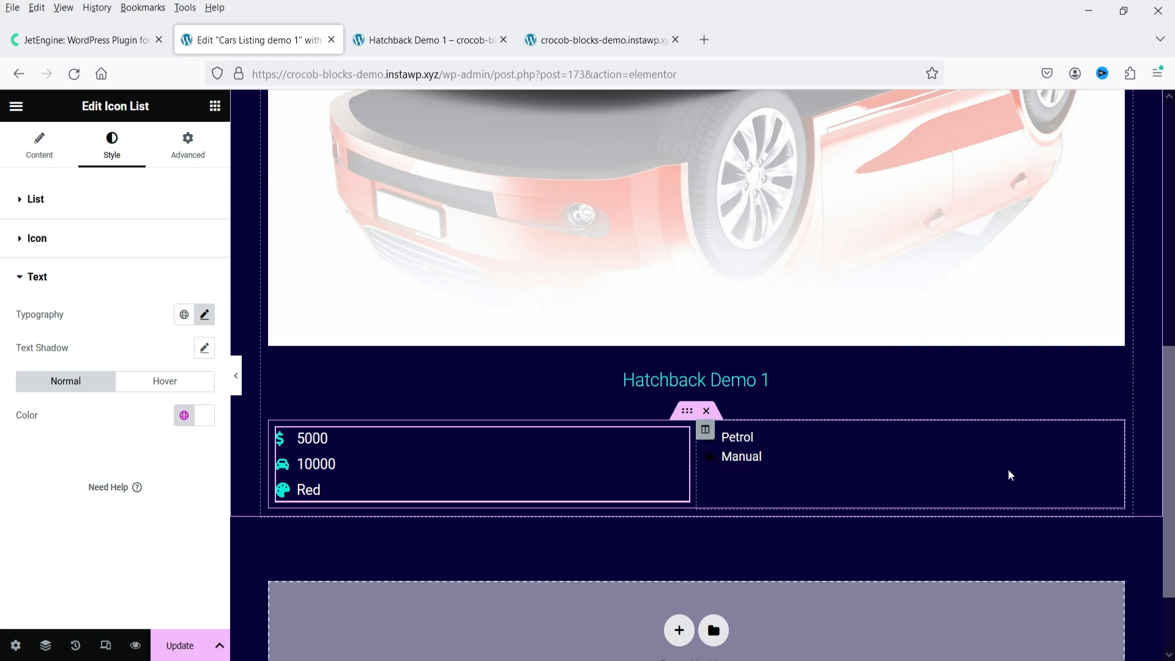
Copy the first column's icon list and paste only its style onto the second column's icon list
right_click(680, 446)
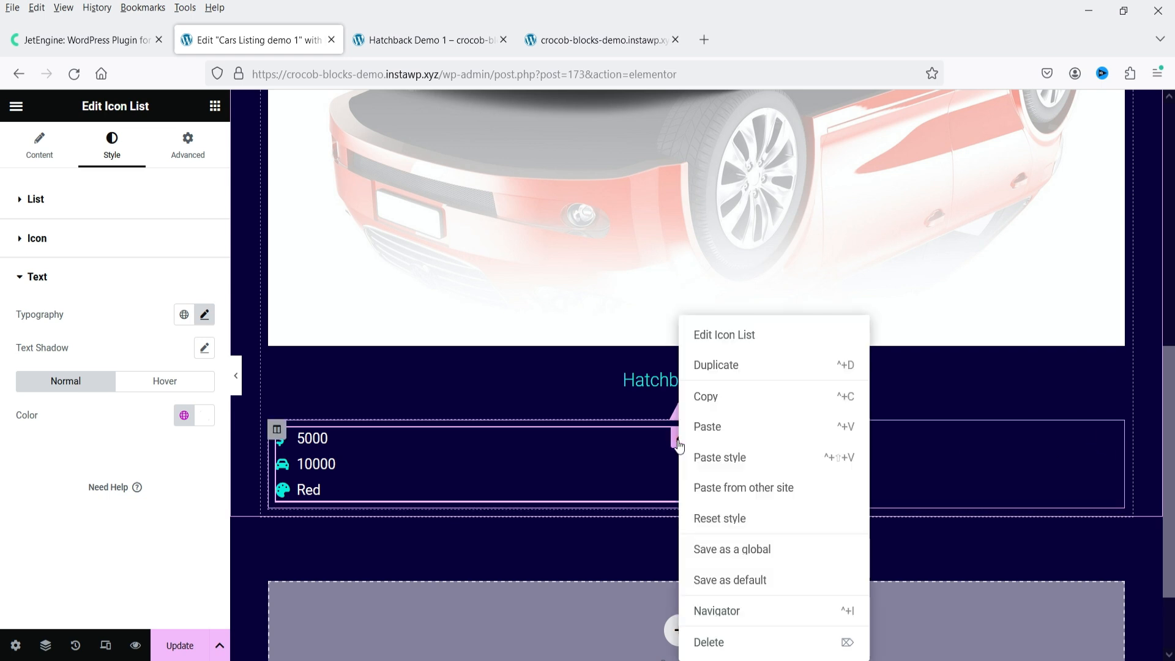
click(724, 397)
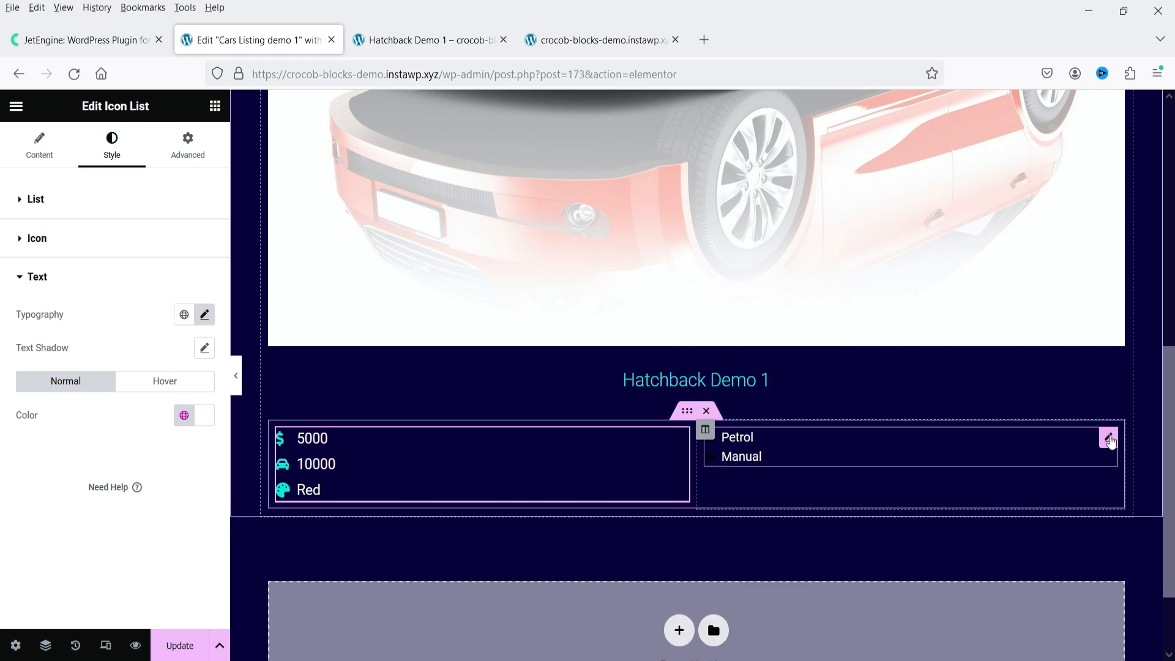
click(1108, 435)
right_click(1108, 436)
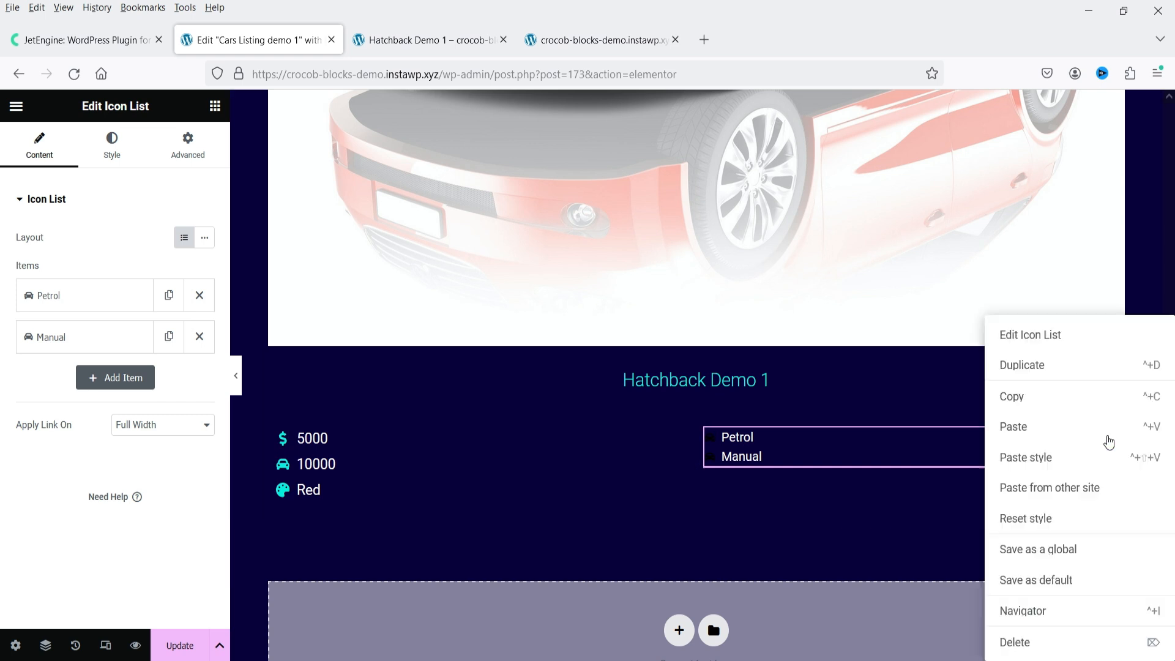
click(1099, 468)
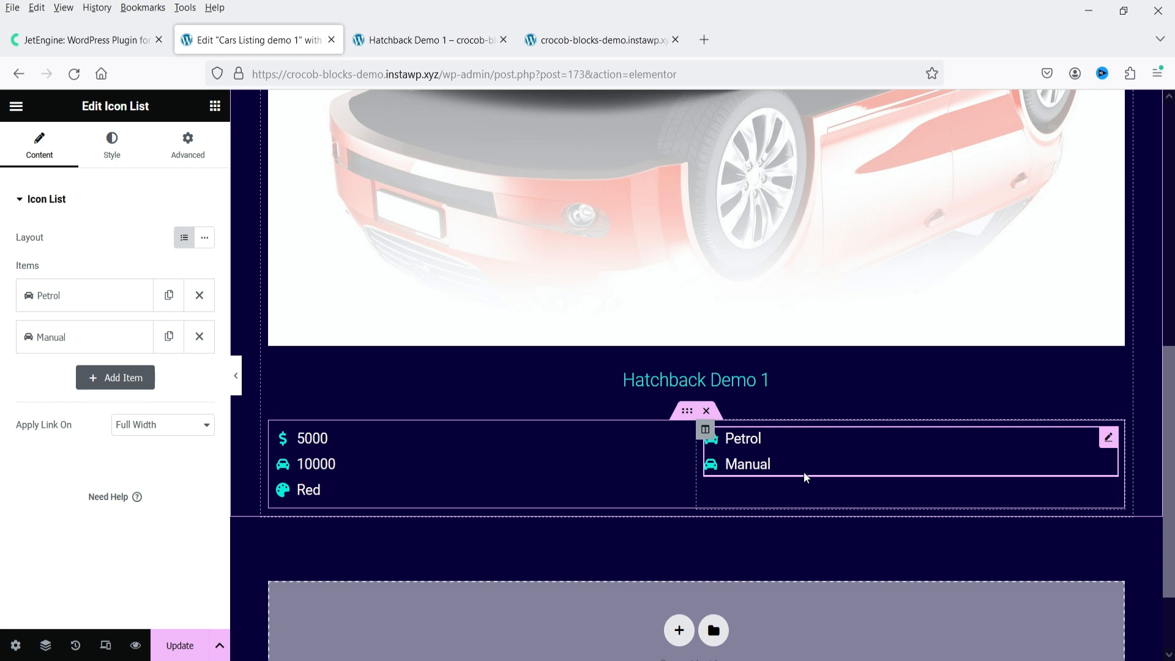
Add a Button widget below the two icon list columns and set its text to "View Car"
scroll(765, 431, down, 2)
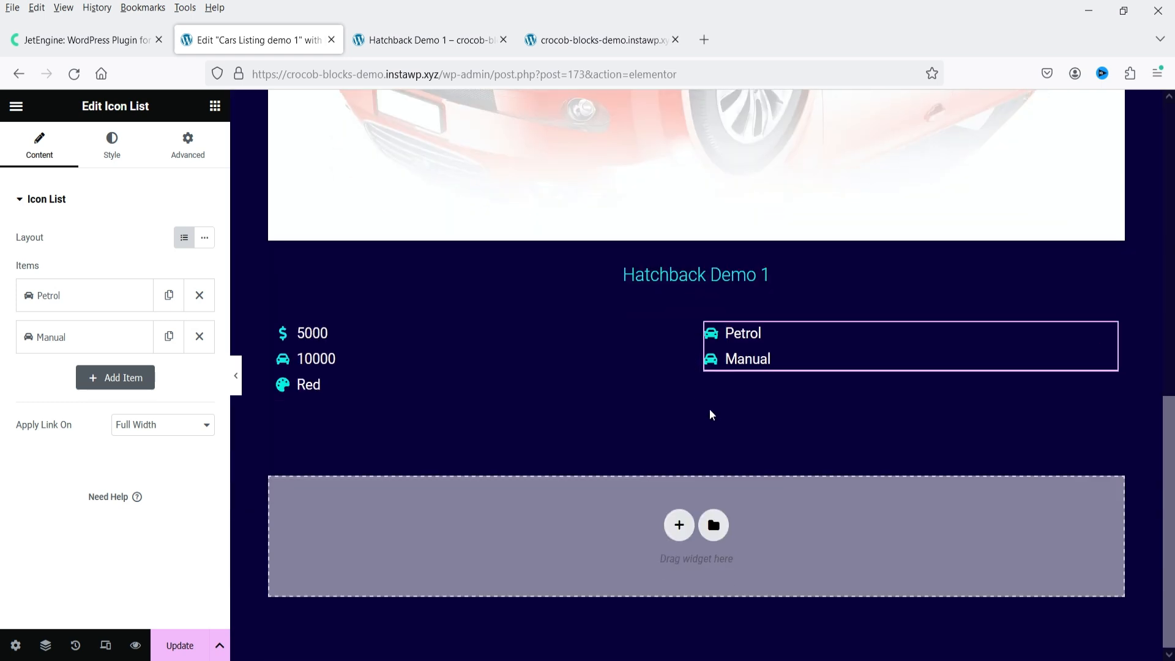
click(215, 106)
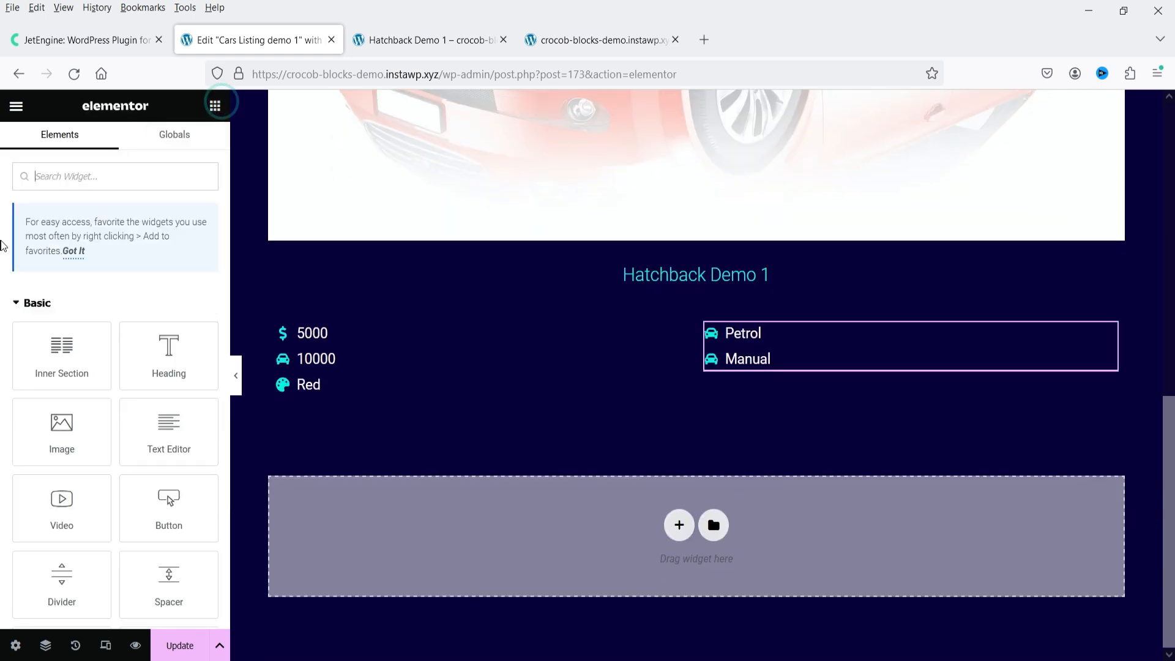
drag(150, 514, 761, 390)
triple_click(153, 271)
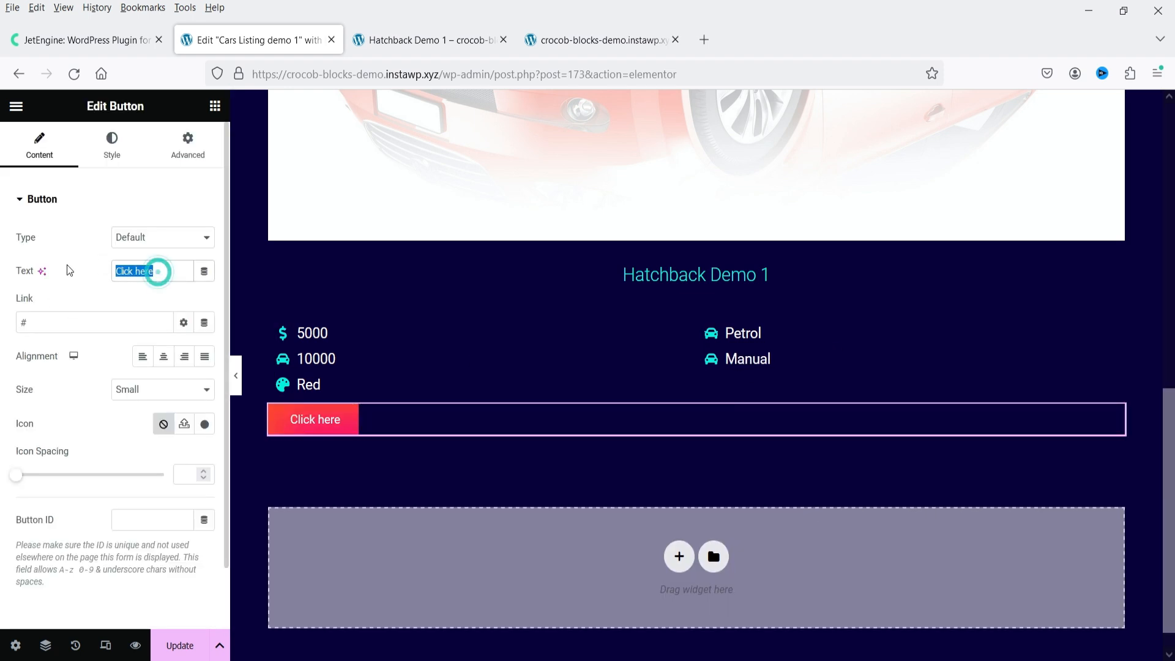
text(View Car)
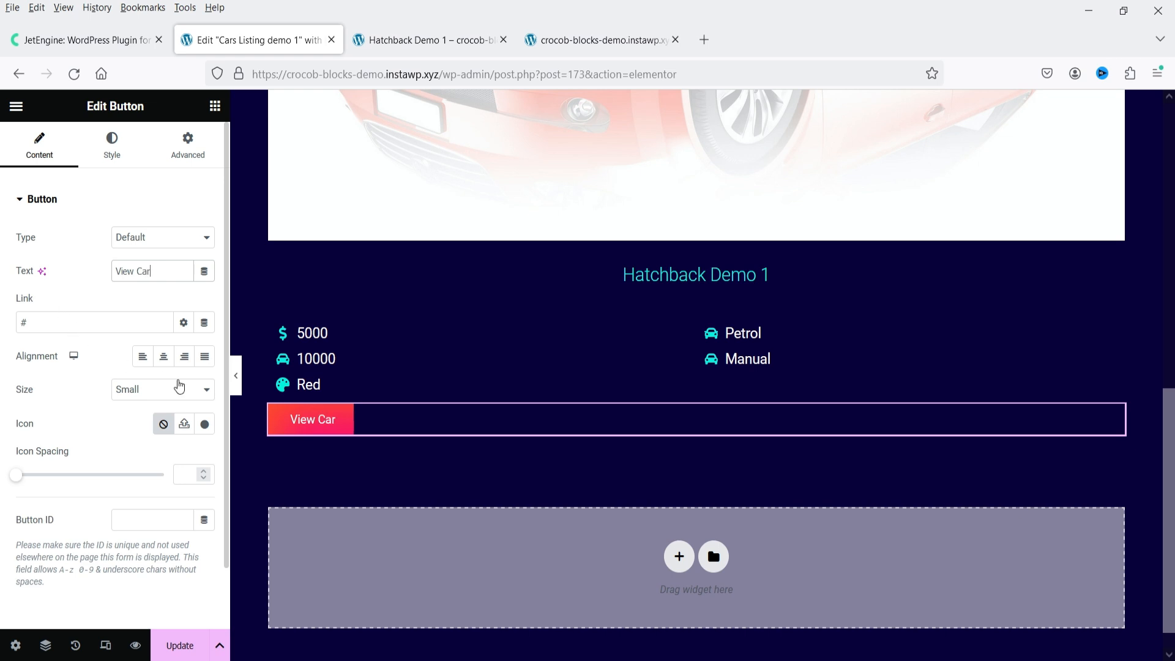
Justify the View Car button to full width and link it to the Post URL dynamic tag
click(205, 358)
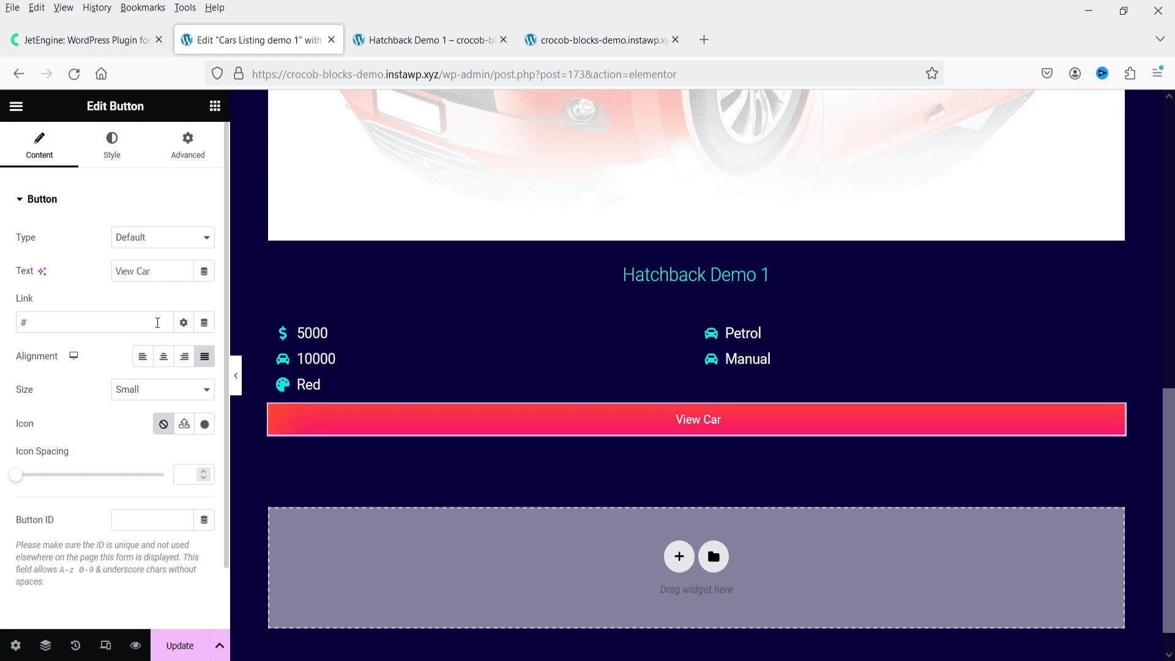
click(204, 322)
click(94, 394)
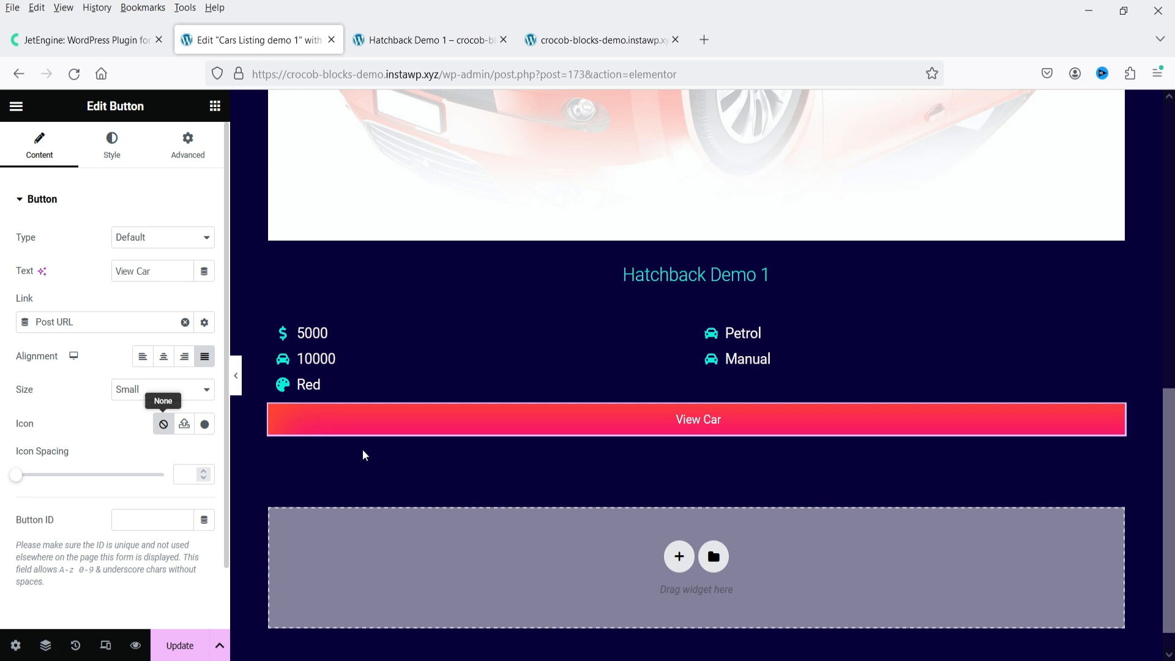
Give the outer column of the listing card a solid 1 px border in the global Alternative BG color
scroll(406, 483, up, 8)
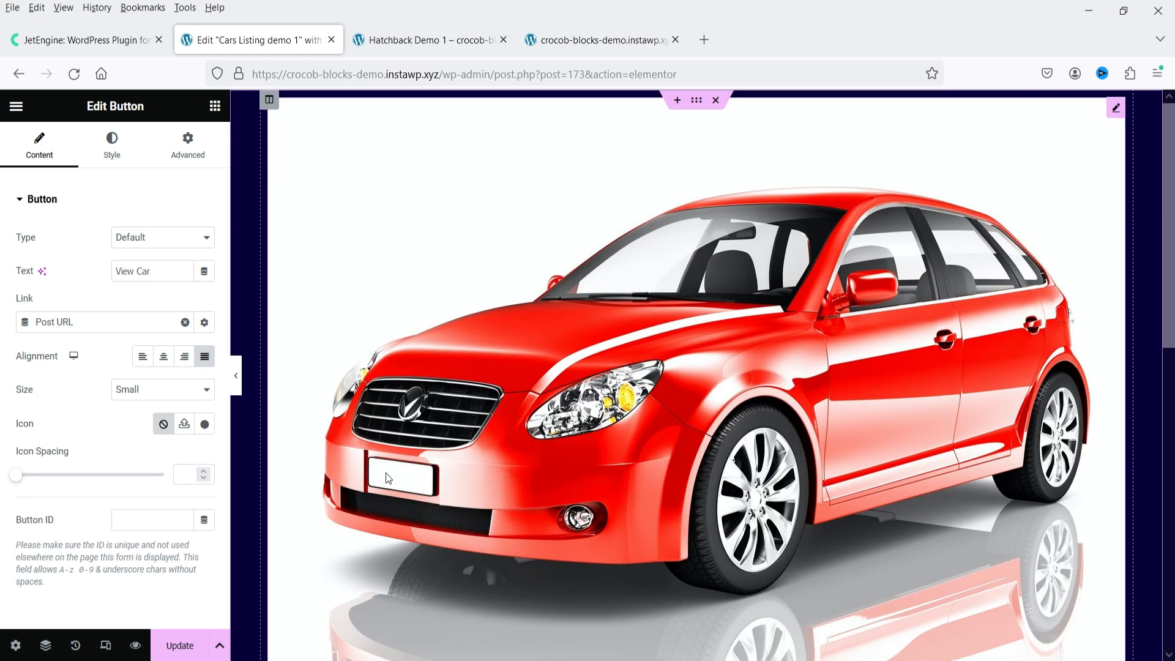
click(270, 101)
scroll(632, 307, down, 7)
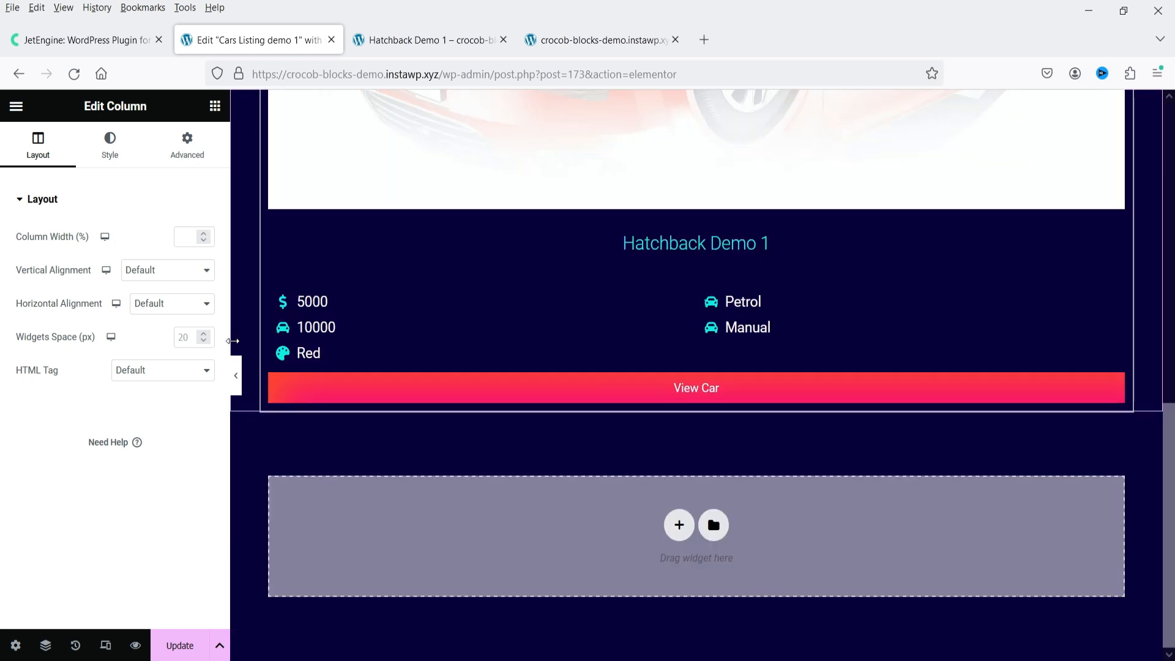
click(97, 146)
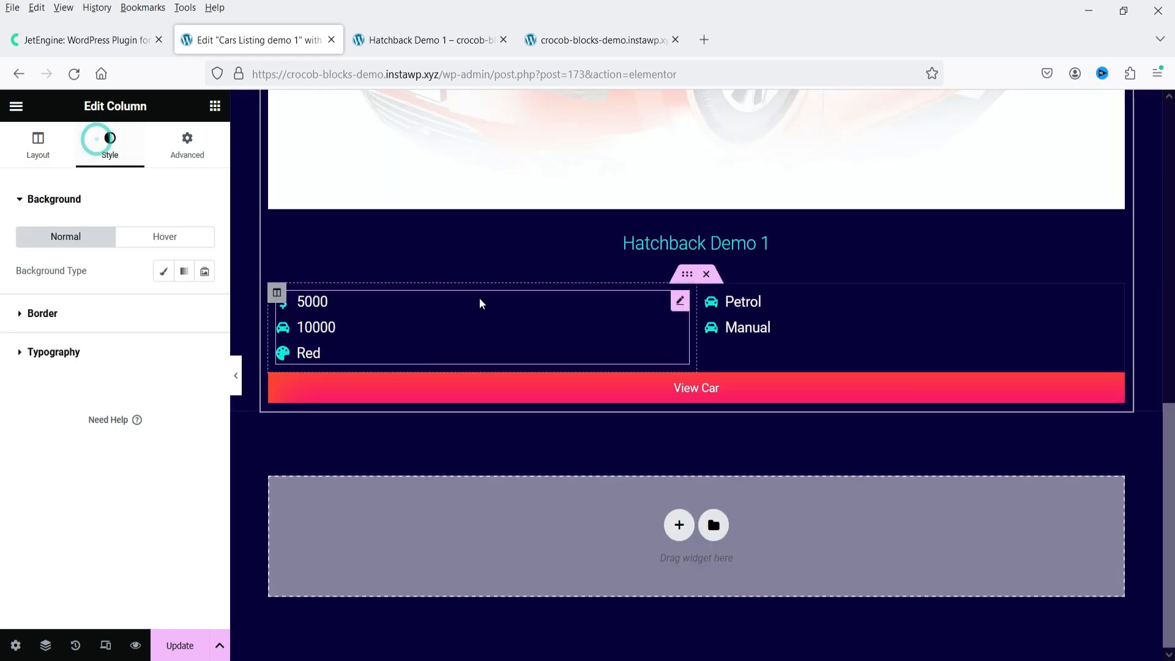
scroll(479, 297, up, 7)
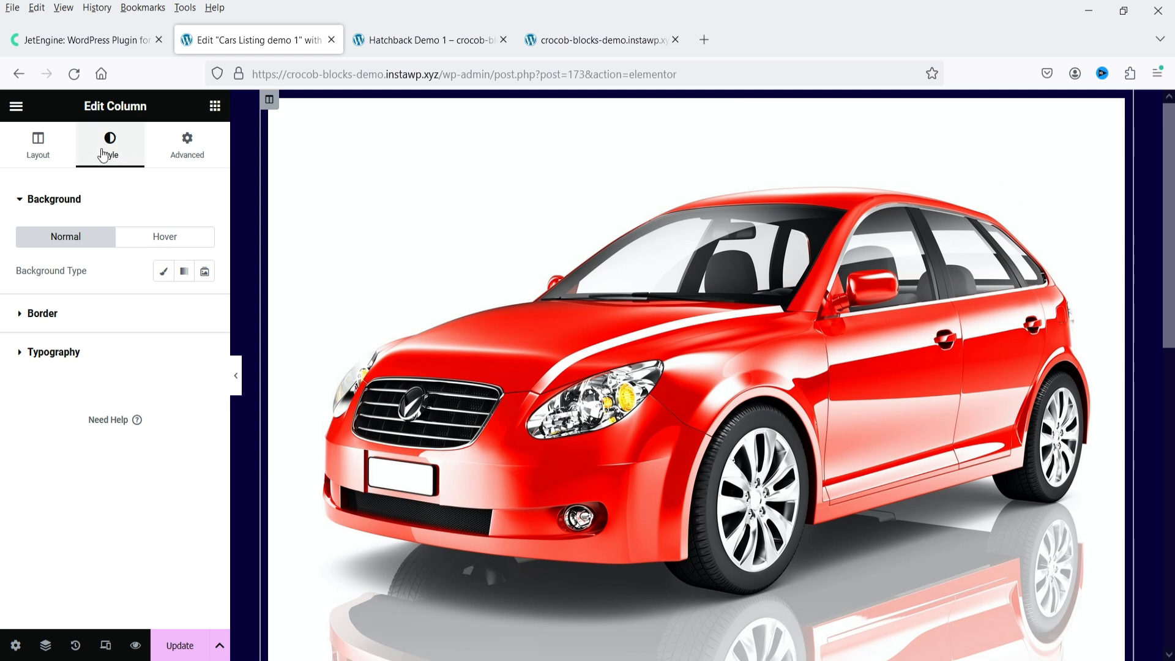
click(54, 311)
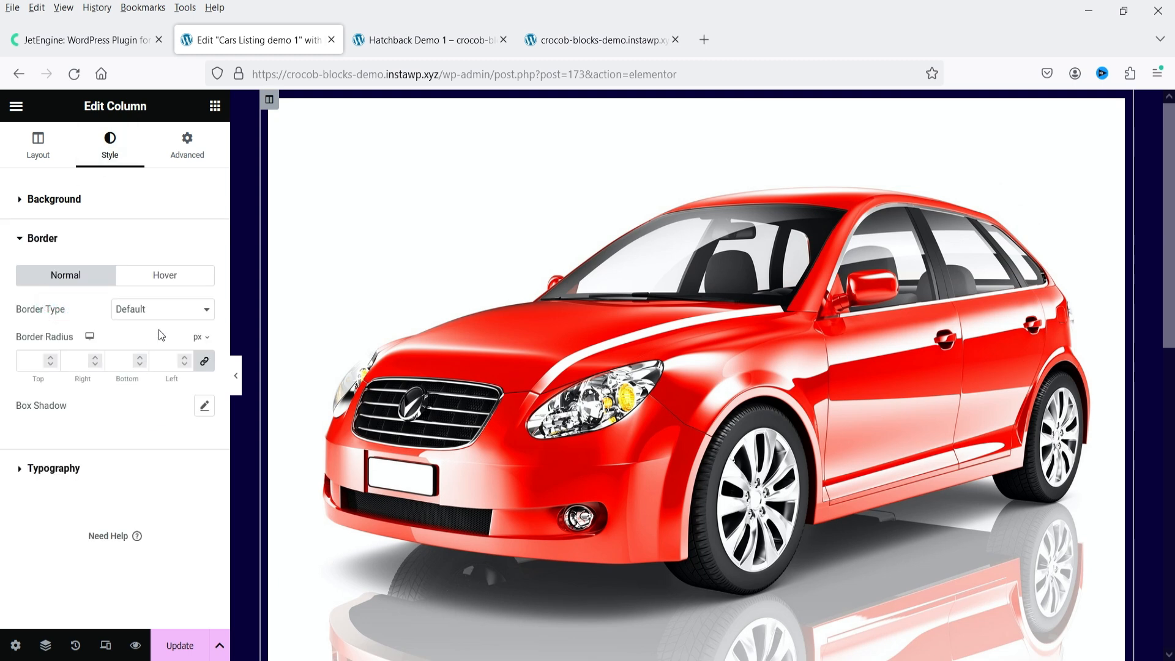
click(162, 309)
click(163, 369)
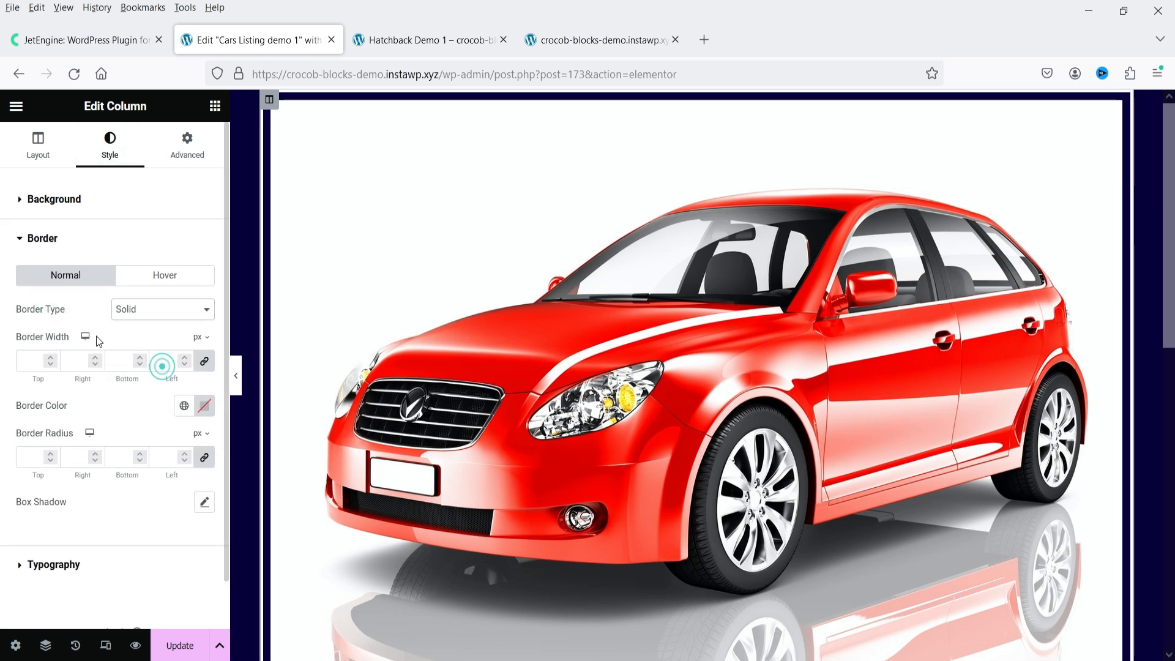
click(51, 357)
click(184, 406)
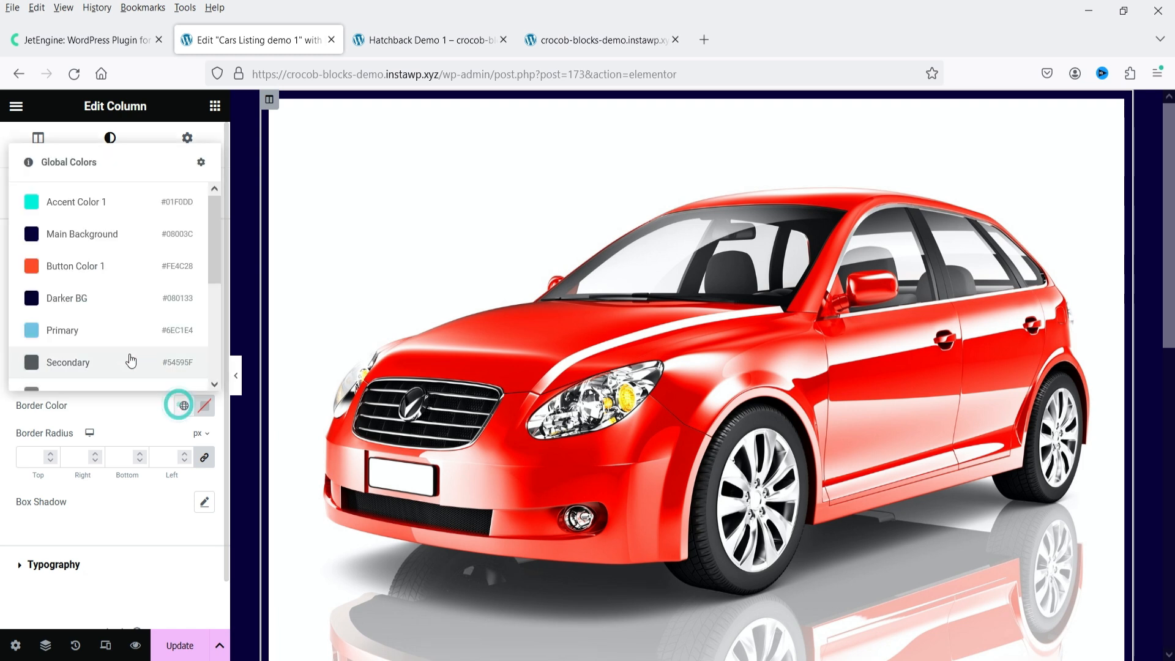
scroll(123, 315, down, 3)
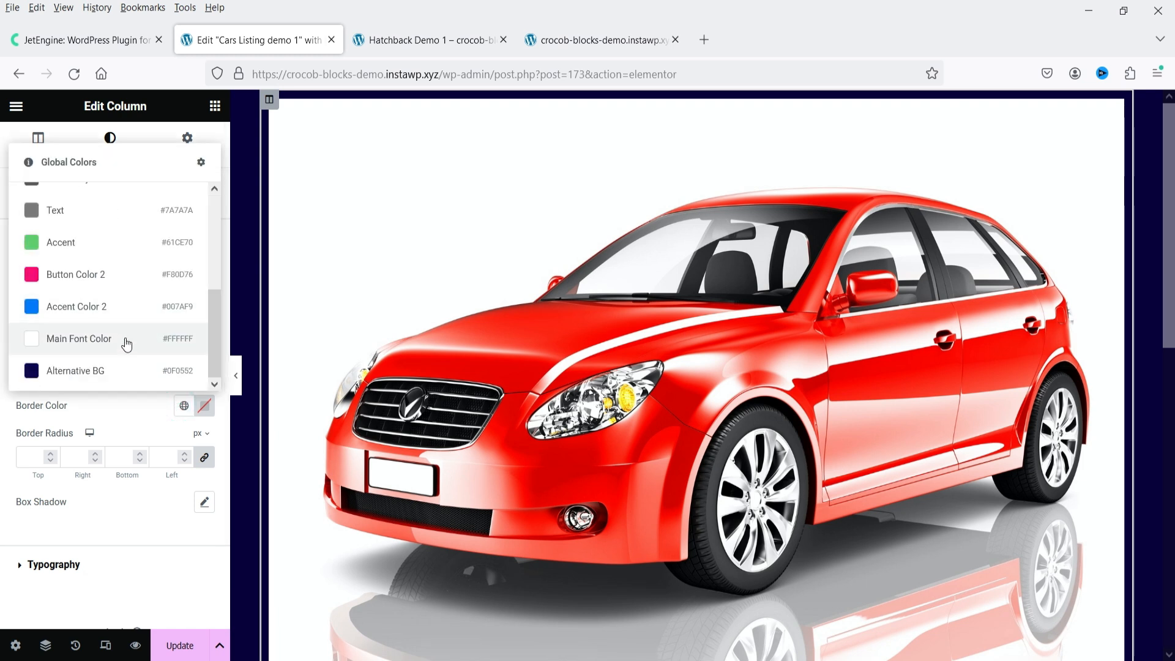
click(109, 371)
Add a semi-transparent red box shadow to the outer column with horizontal offset 3 and vertical offset 4
scroll(398, 328, down, 5)
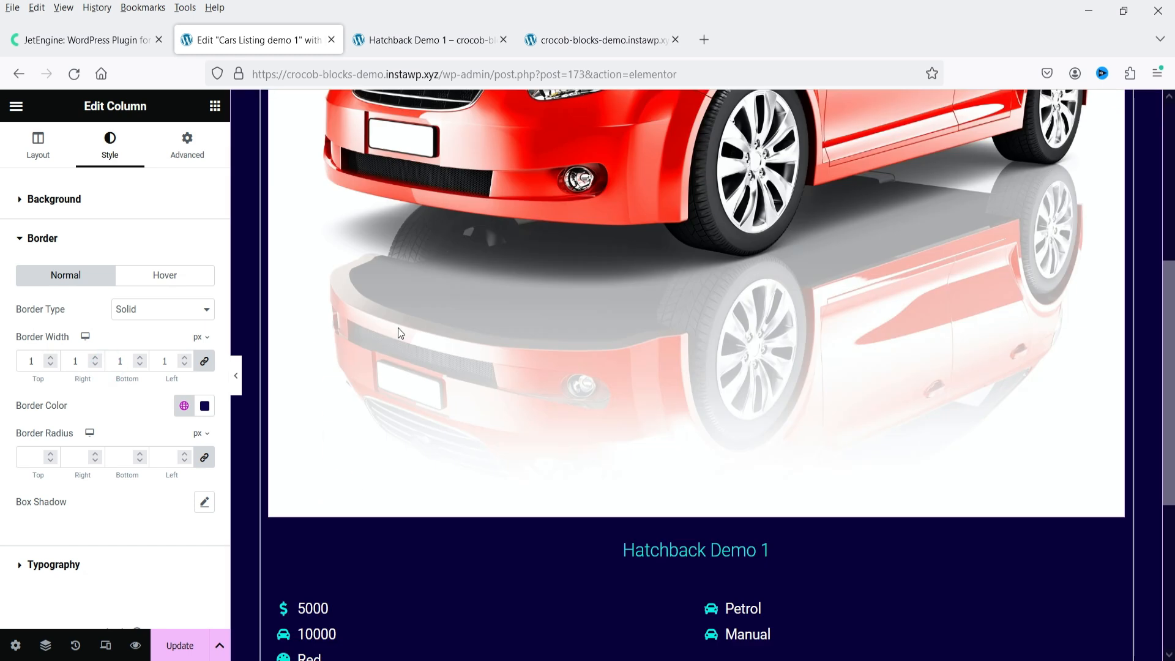
scroll(388, 329, down, 4)
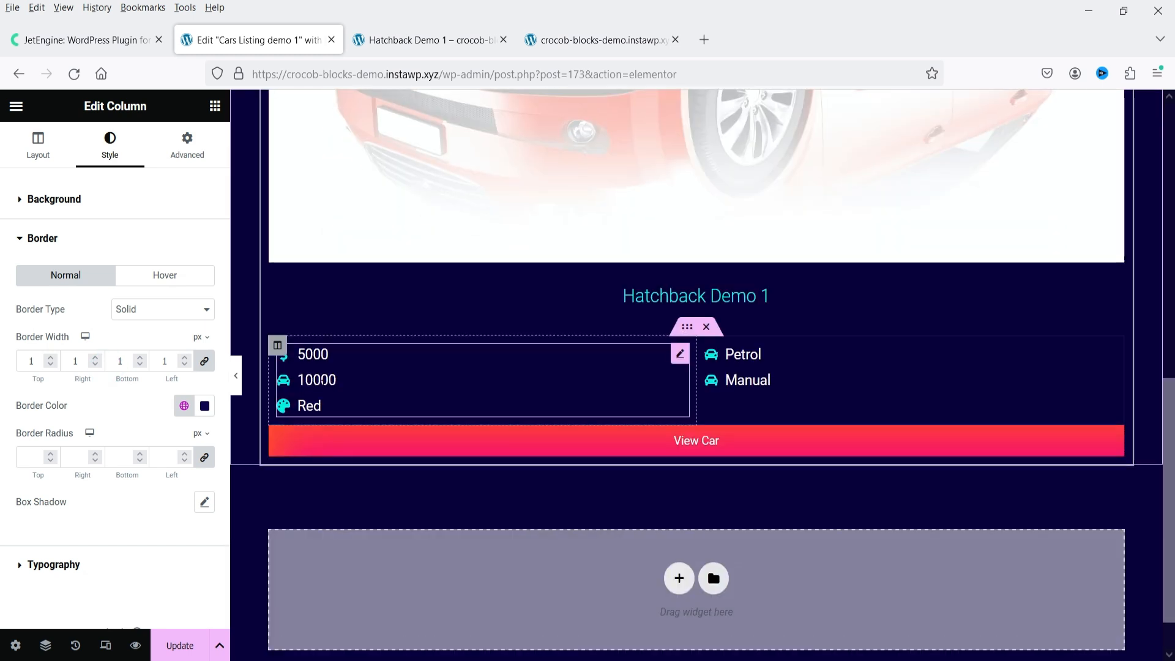
click(205, 503)
scroll(138, 442, down, 2)
click(193, 416)
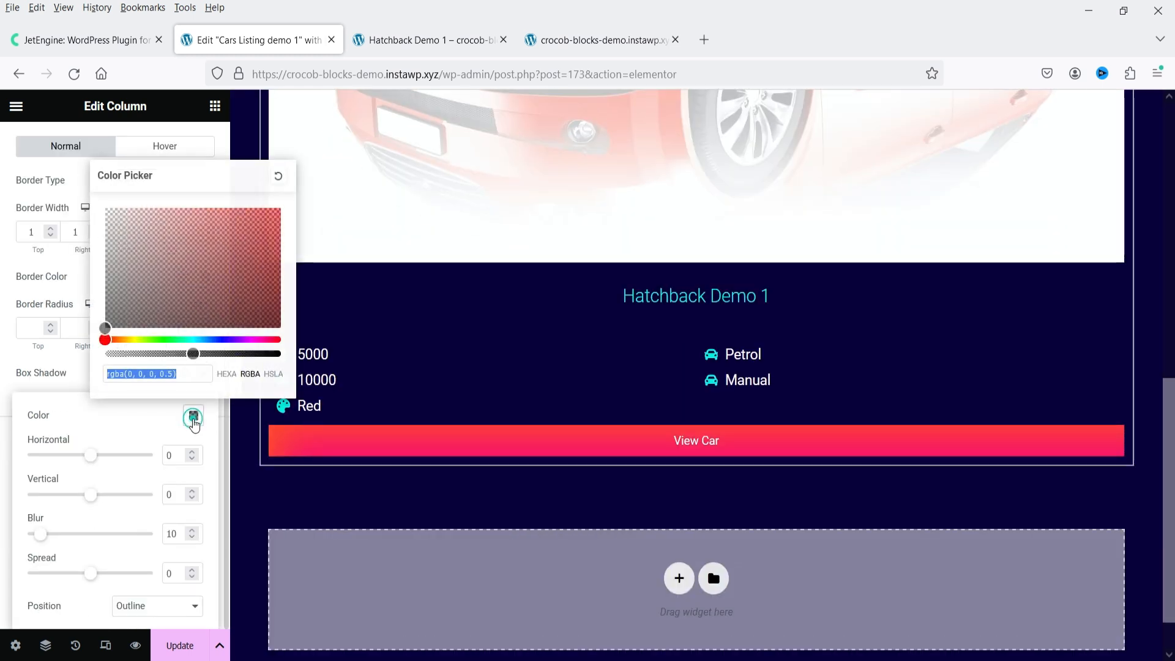
drag(155, 266, 225, 235)
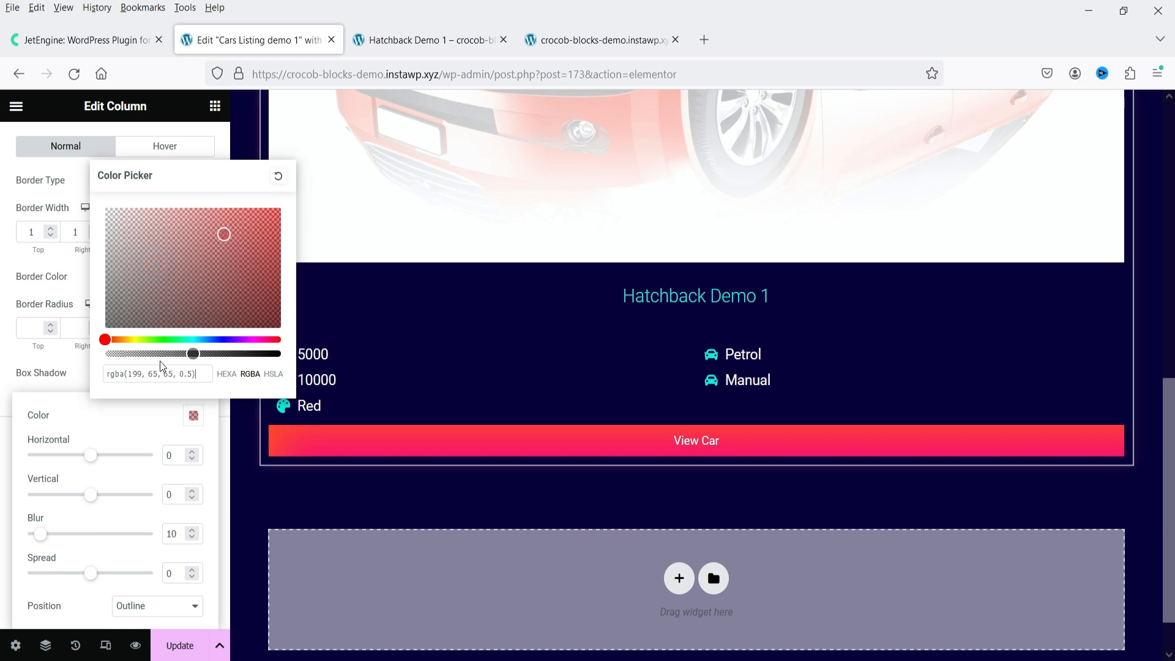
drag(193, 354, 231, 355)
click(213, 241)
triple_click(193, 452)
click(190, 490)
triple_click(191, 490)
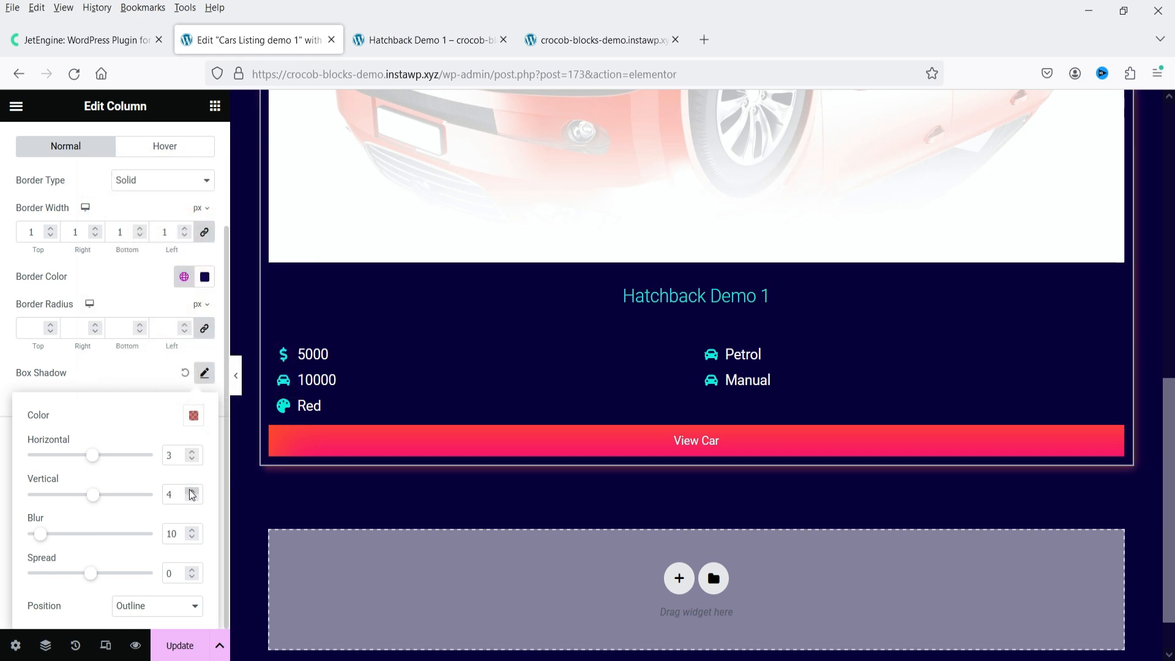
Set the outer column's classic background to the global Alternative BG color and preview the card without the editing panel
scroll(565, 432, up, 5)
scroll(104, 172, up, 2)
click(95, 183)
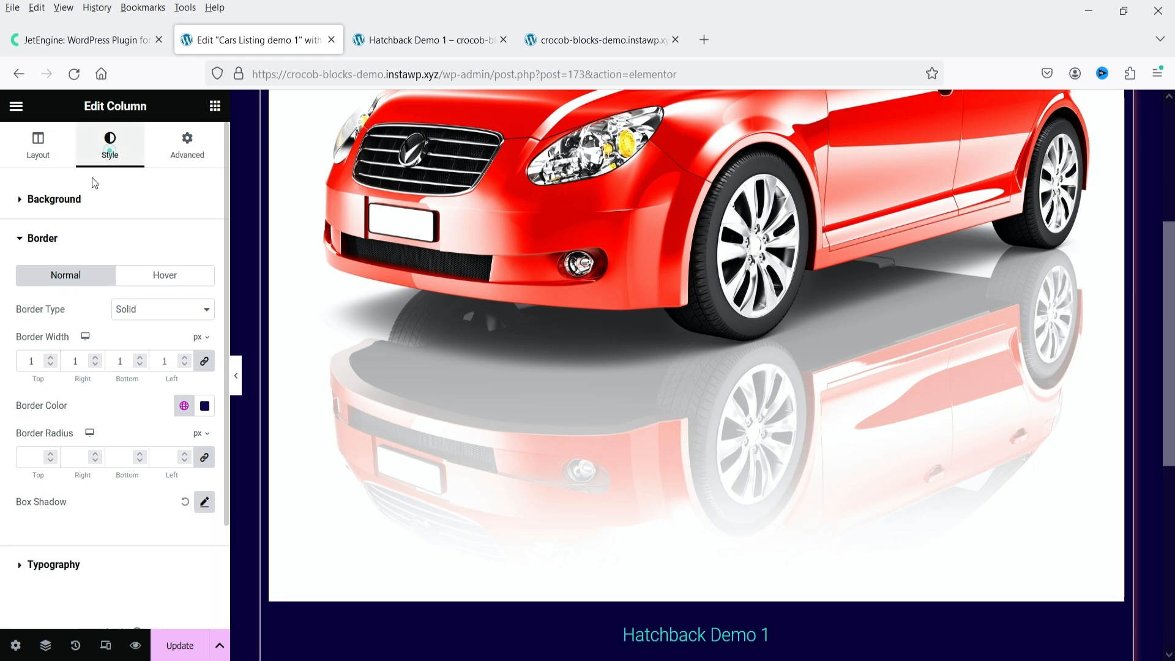
click(84, 202)
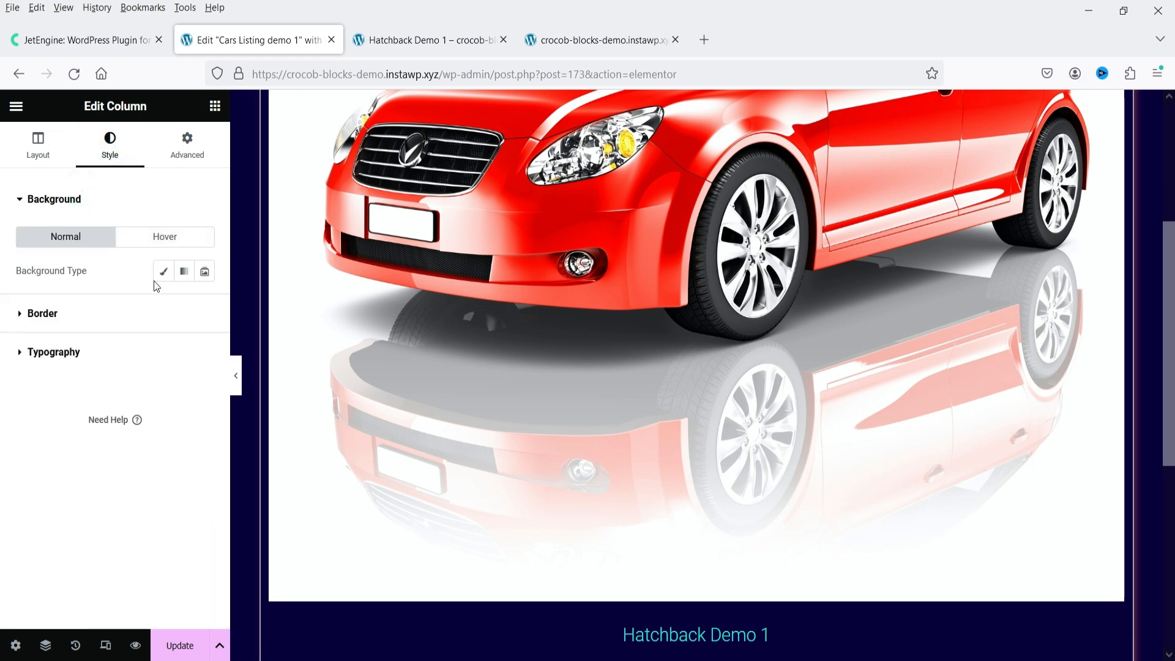
click(164, 271)
click(184, 305)
scroll(110, 466, down, 3)
scroll(498, 406, down, 6)
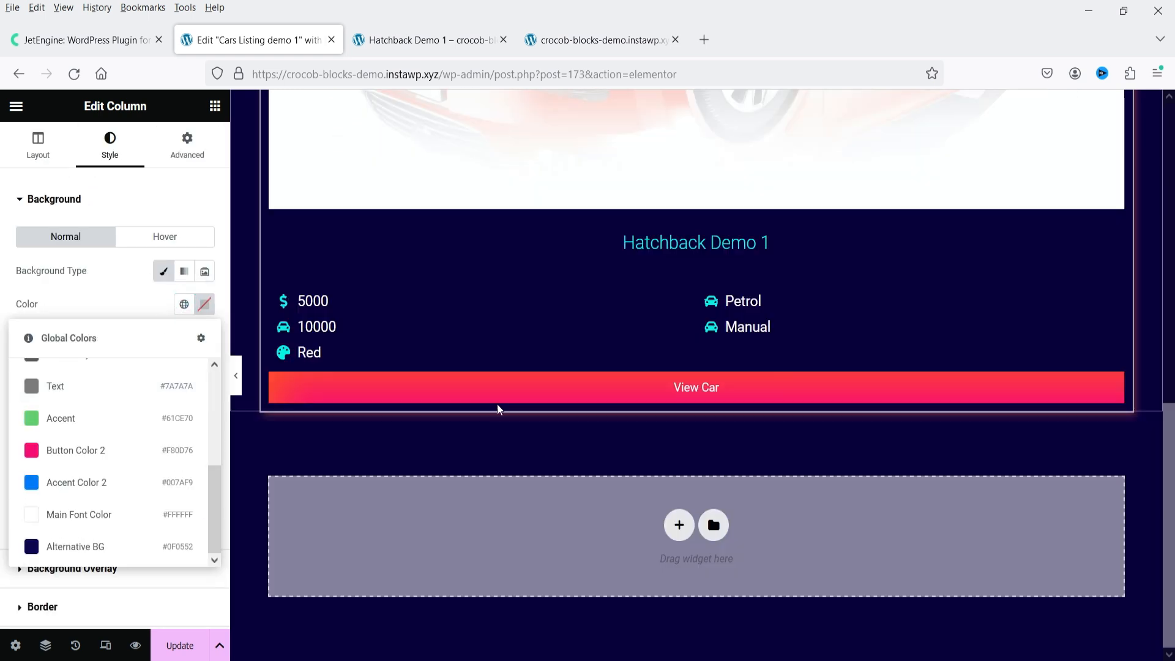
click(75, 540)
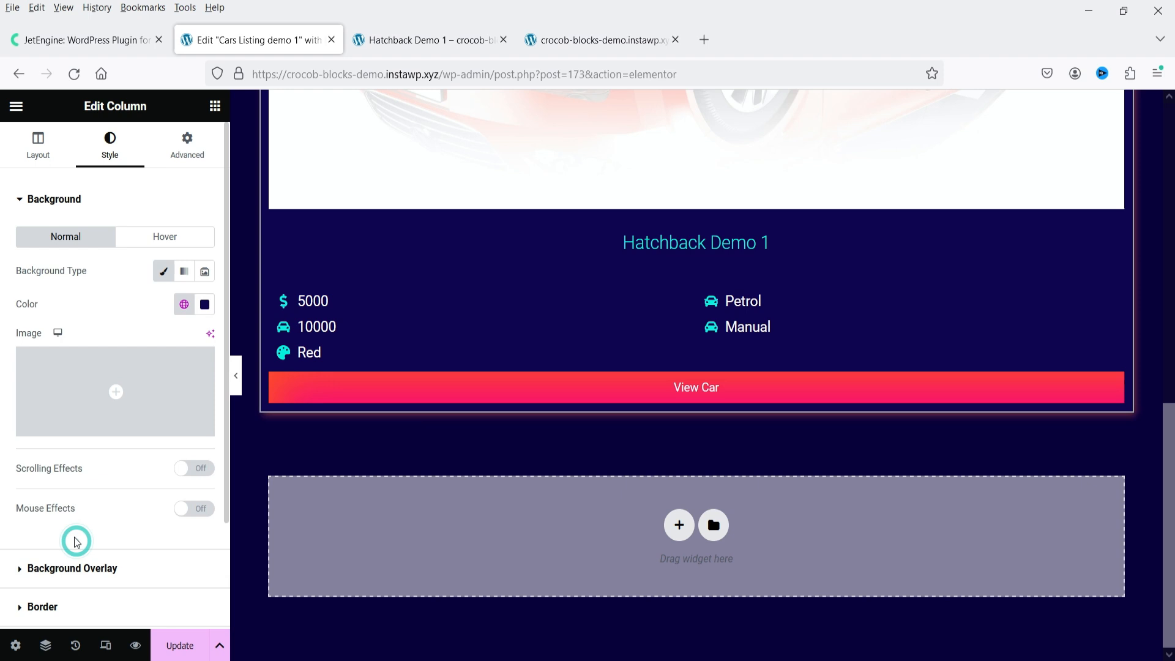
click(236, 379)
scroll(1147, 399, up, 4)
scroll(1076, 399, up, 5)
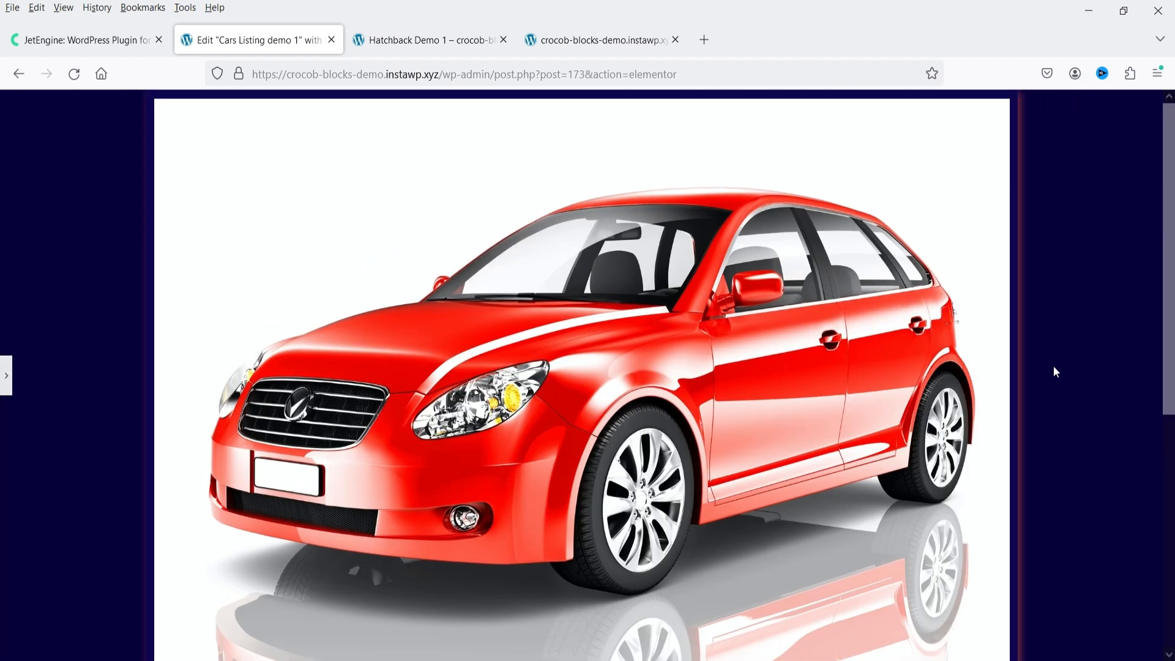
click(6, 375)
Set the outer column's widgets space to 5 px and update the listing template
scroll(358, 487, down, 5)
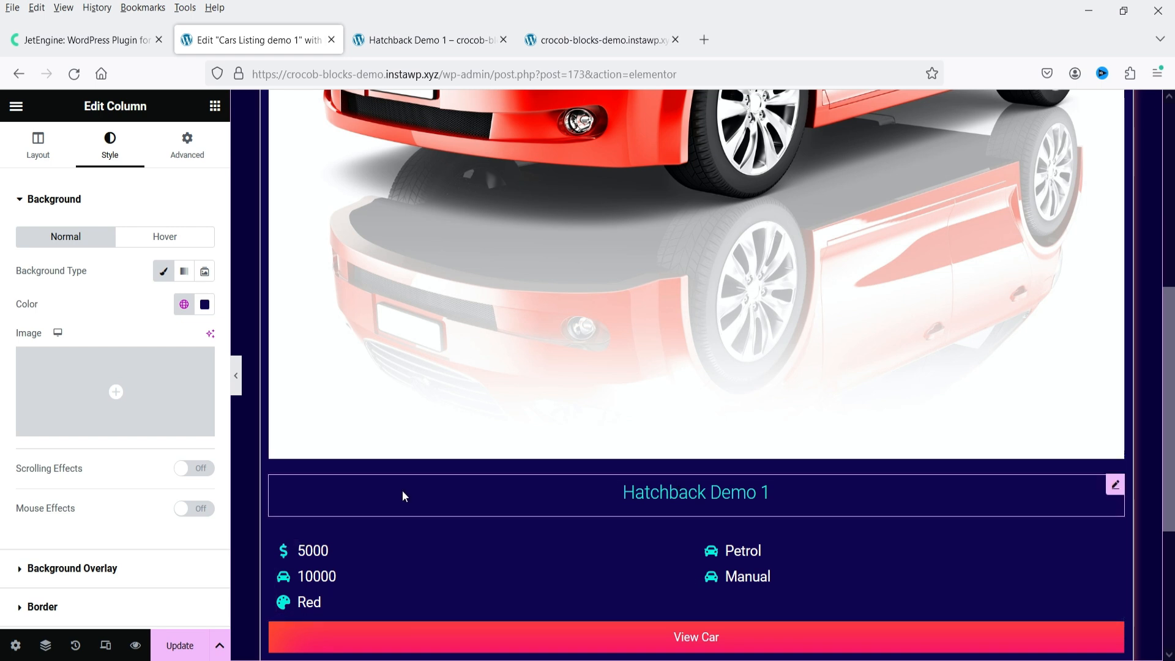
scroll(314, 387, up, 5)
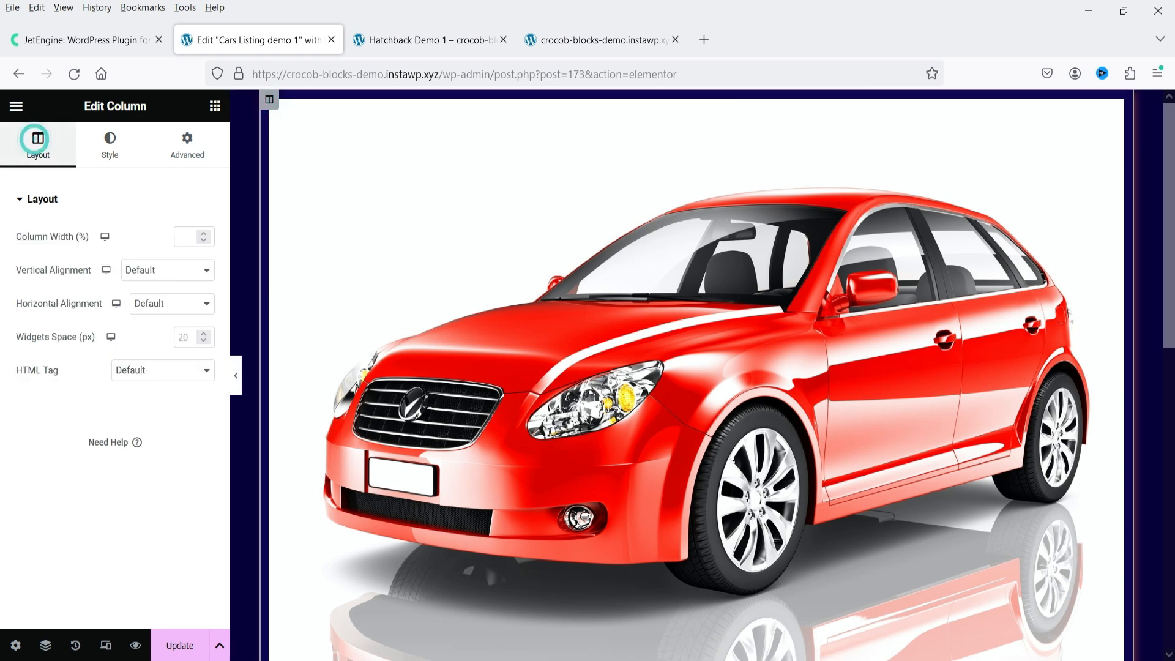
click(184, 335)
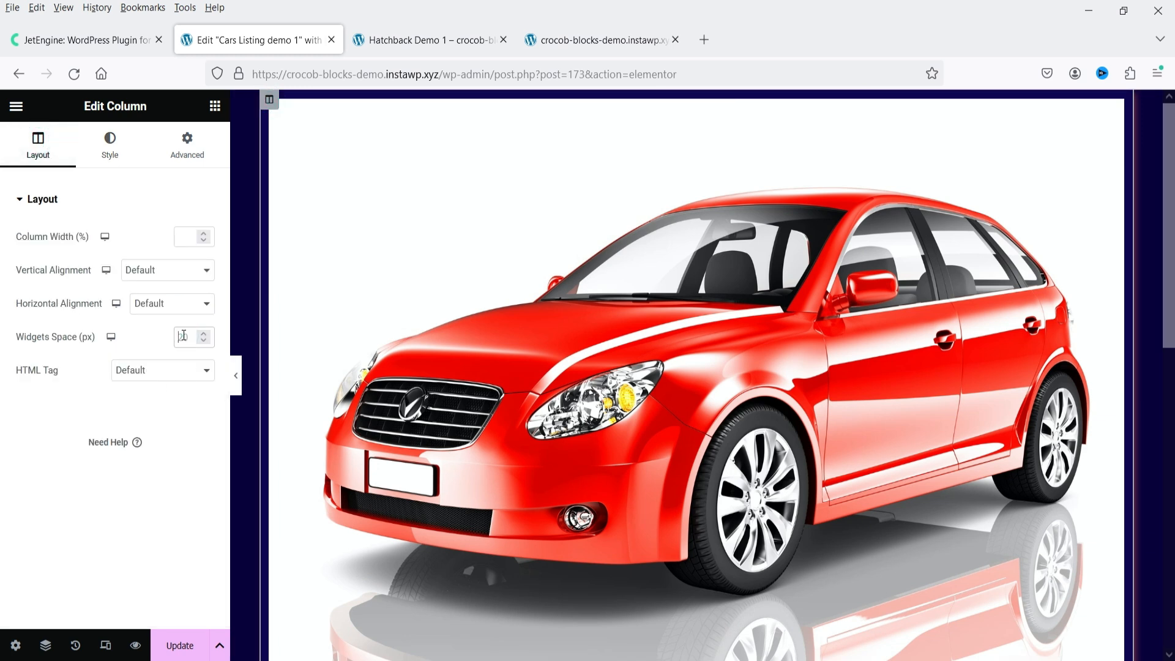
scroll(620, 380, down, 5)
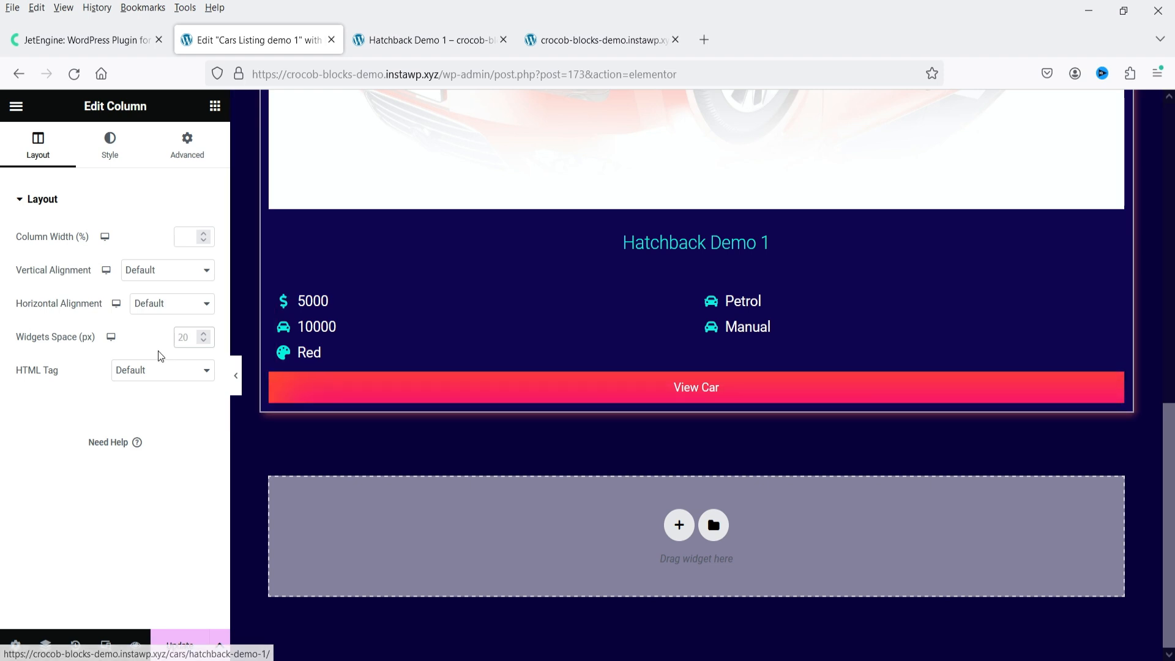
text(5)
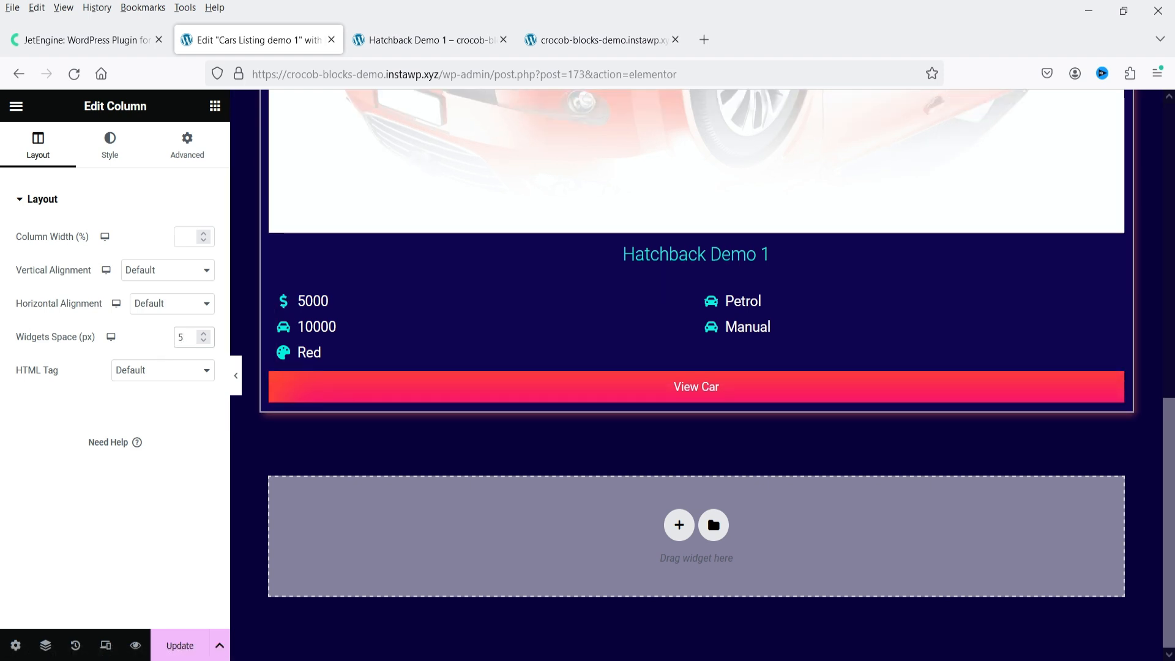
click(172, 647)
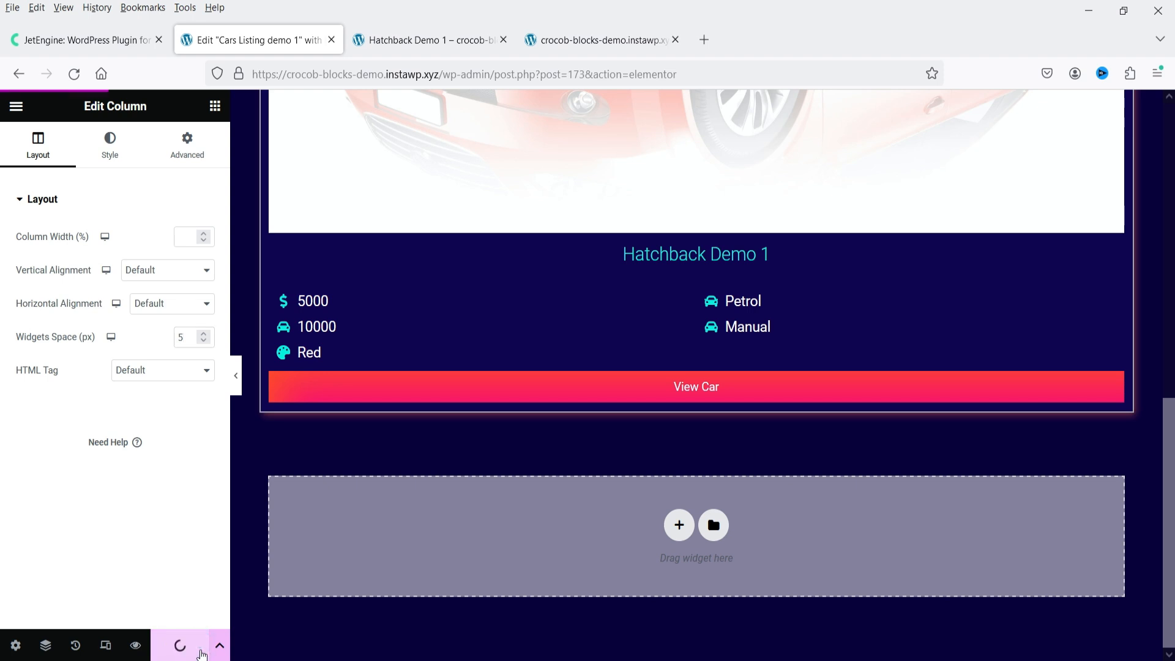
scroll(688, 404, up, 5)
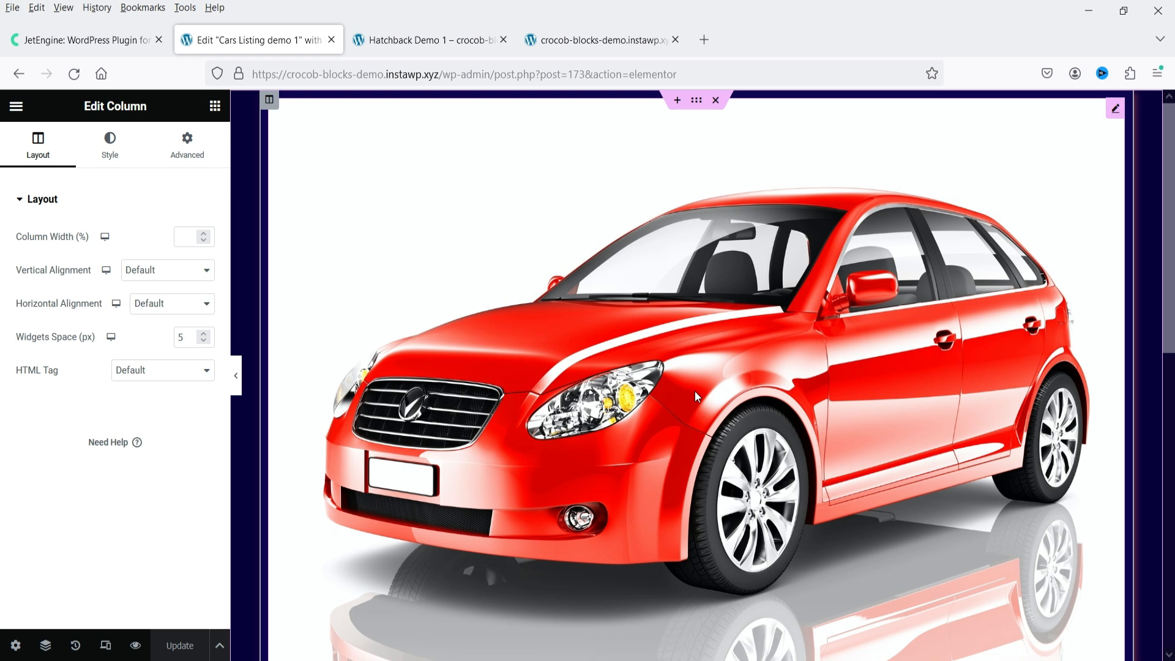
Exit the listing editor to WordPress and open the Archive templates in the Theme Builder
click(16, 106)
click(65, 426)
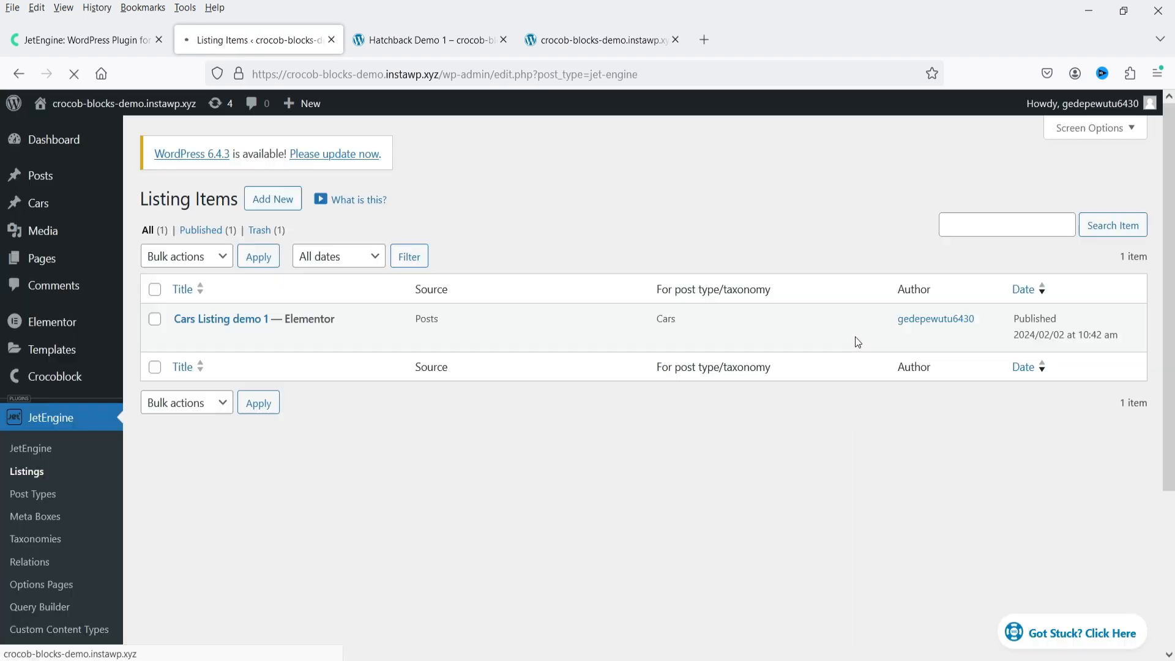
mouse_move(41, 350)
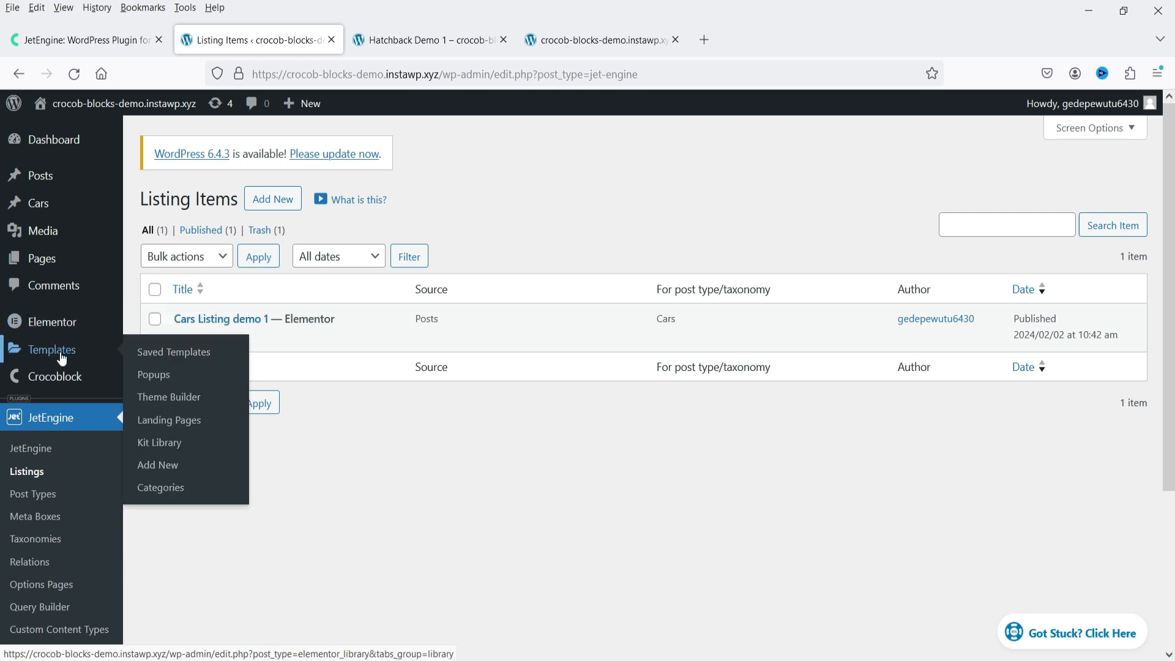
click(202, 401)
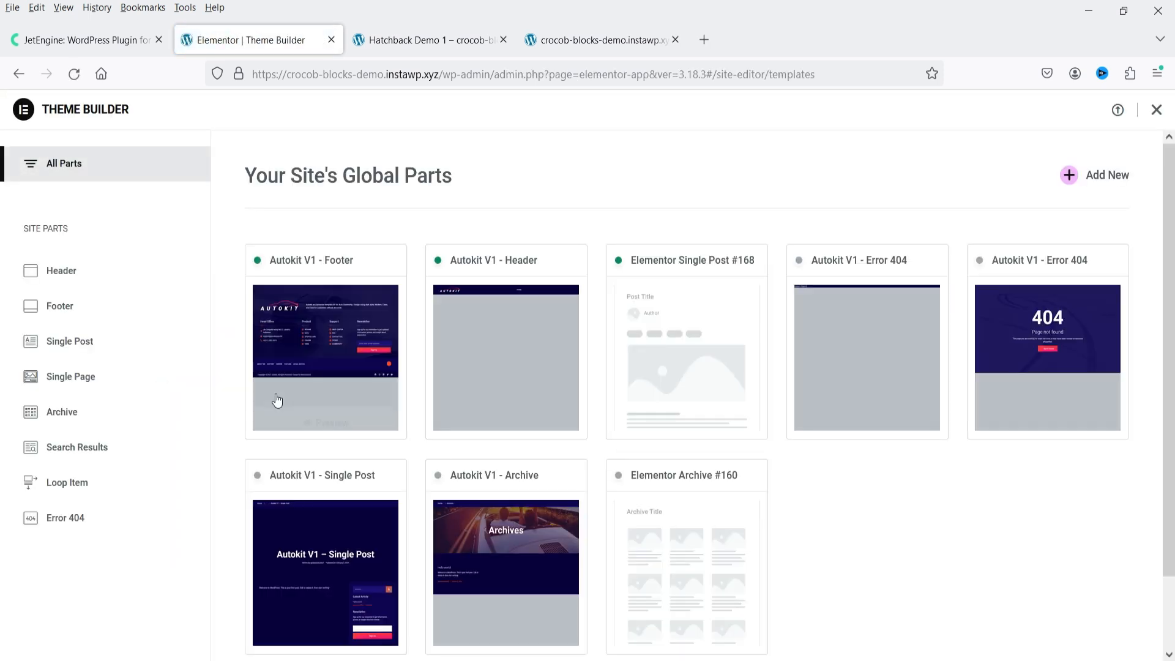
click(72, 410)
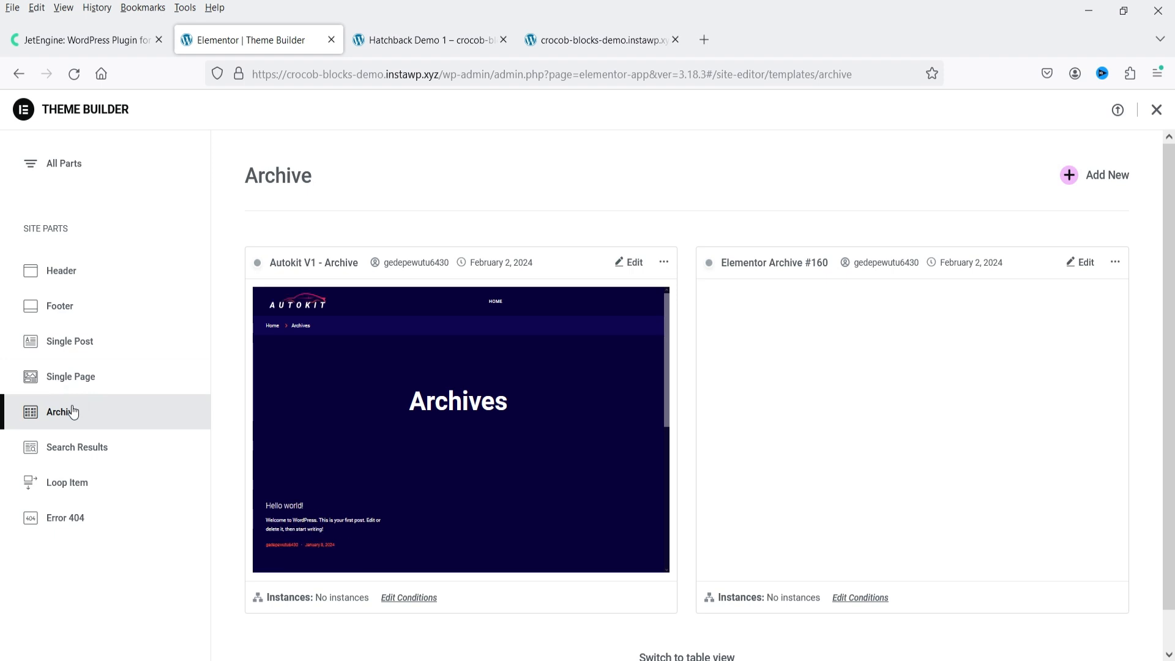
Move the Elementor Archive #160 template to the trash
click(1116, 263)
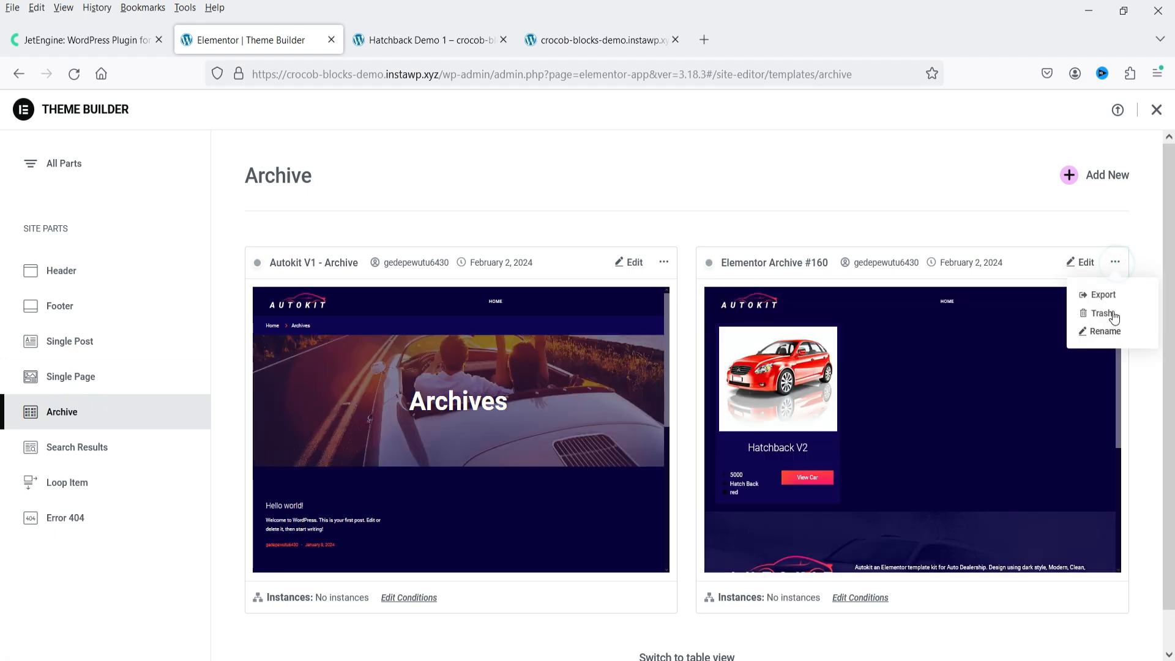
click(1113, 313)
click(688, 427)
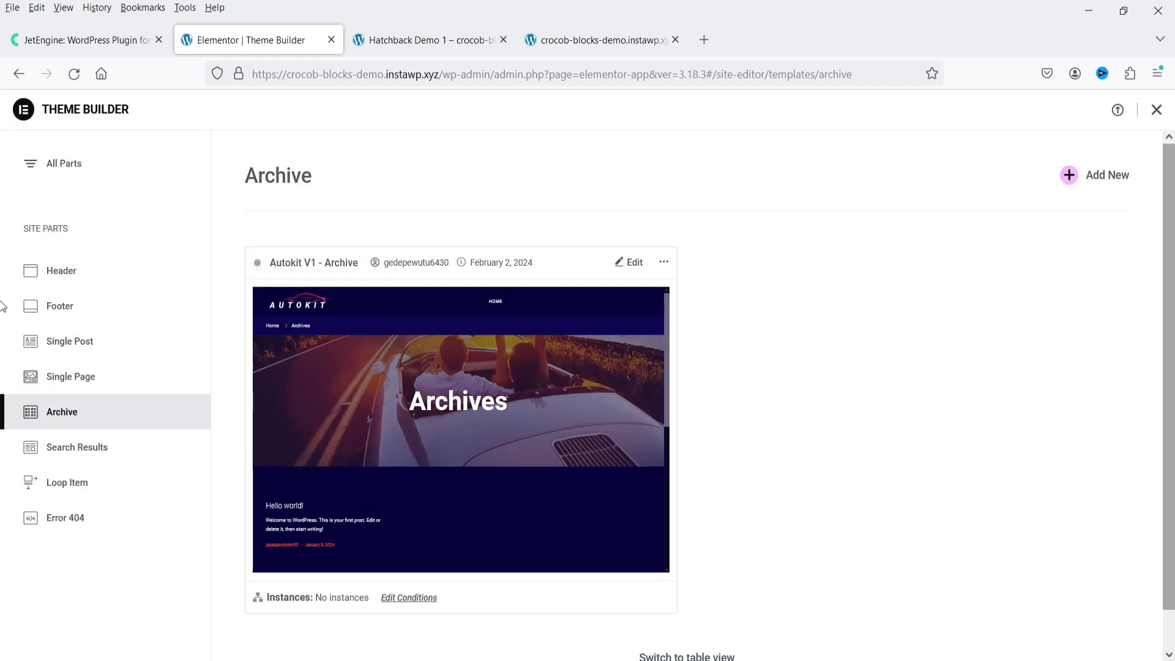
Create a new Archive template without a library block and add a Listing Grid widget to it
click(1105, 182)
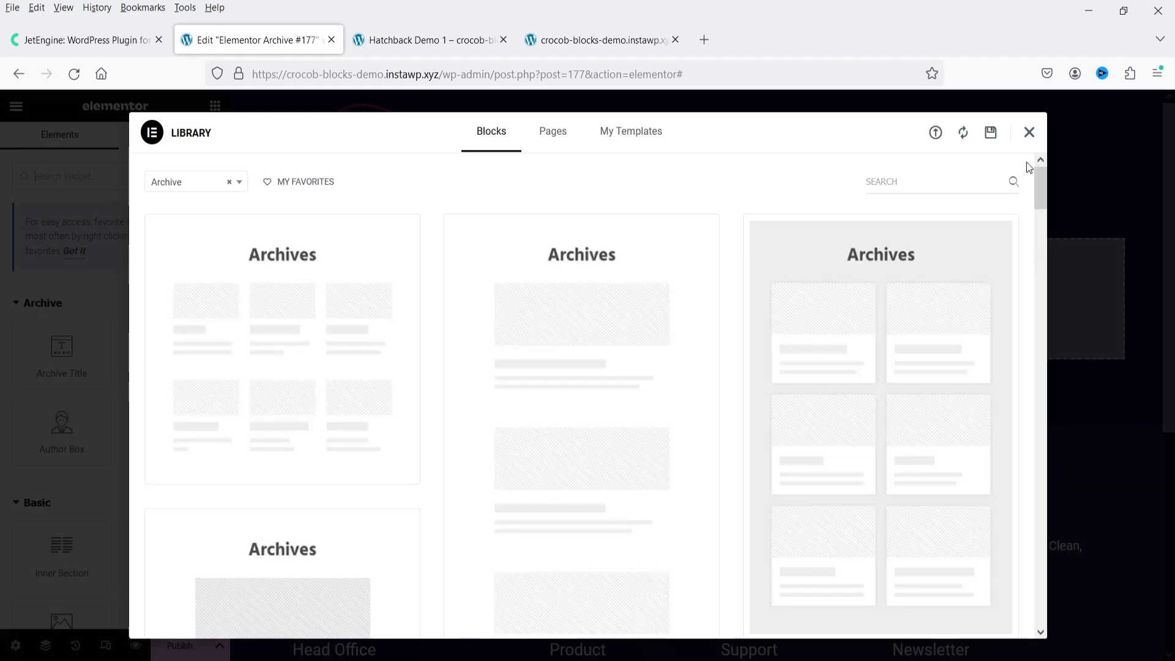
click(1030, 133)
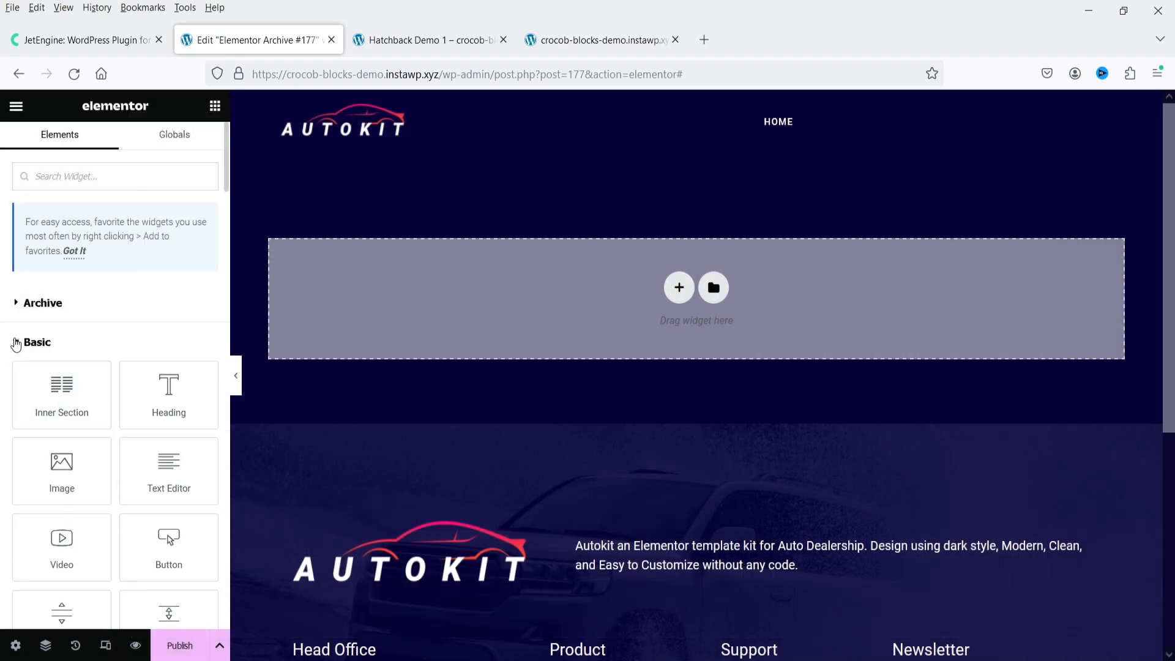
click(16, 343)
click(21, 376)
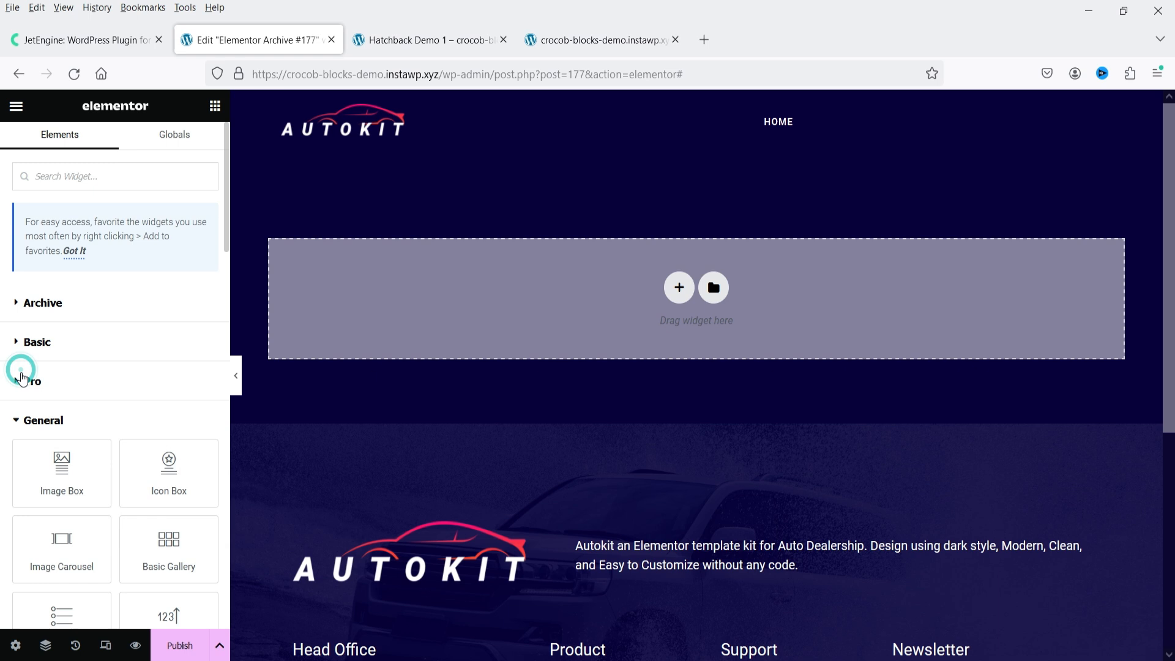
click(25, 420)
scroll(55, 342, down, 5)
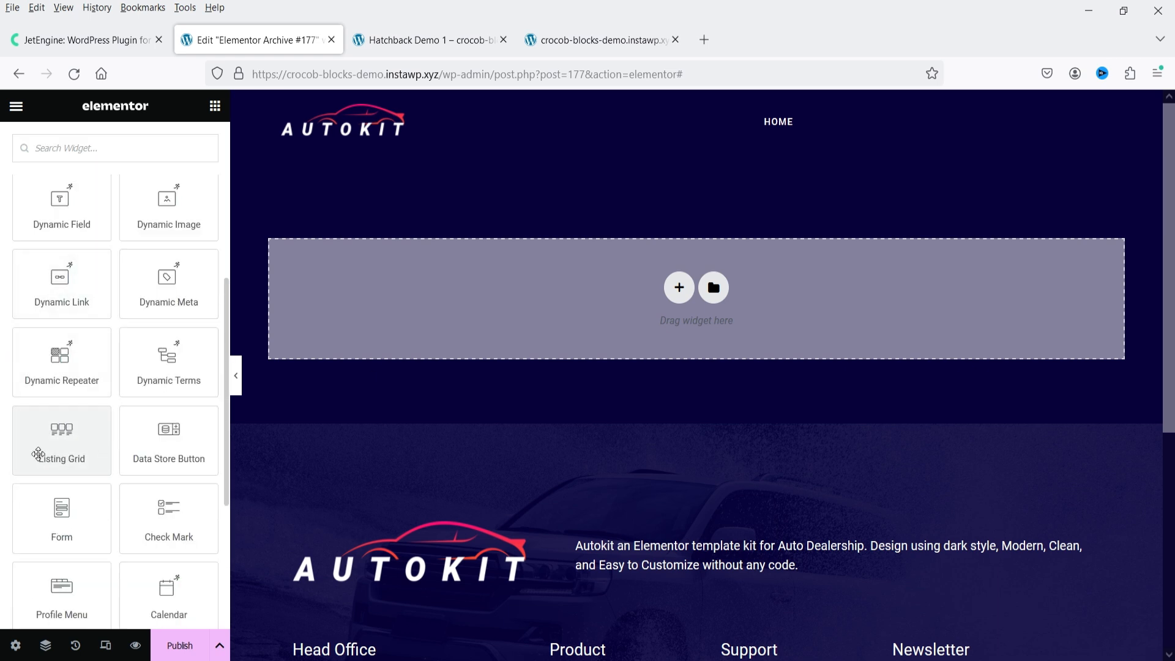
drag(41, 453, 601, 252)
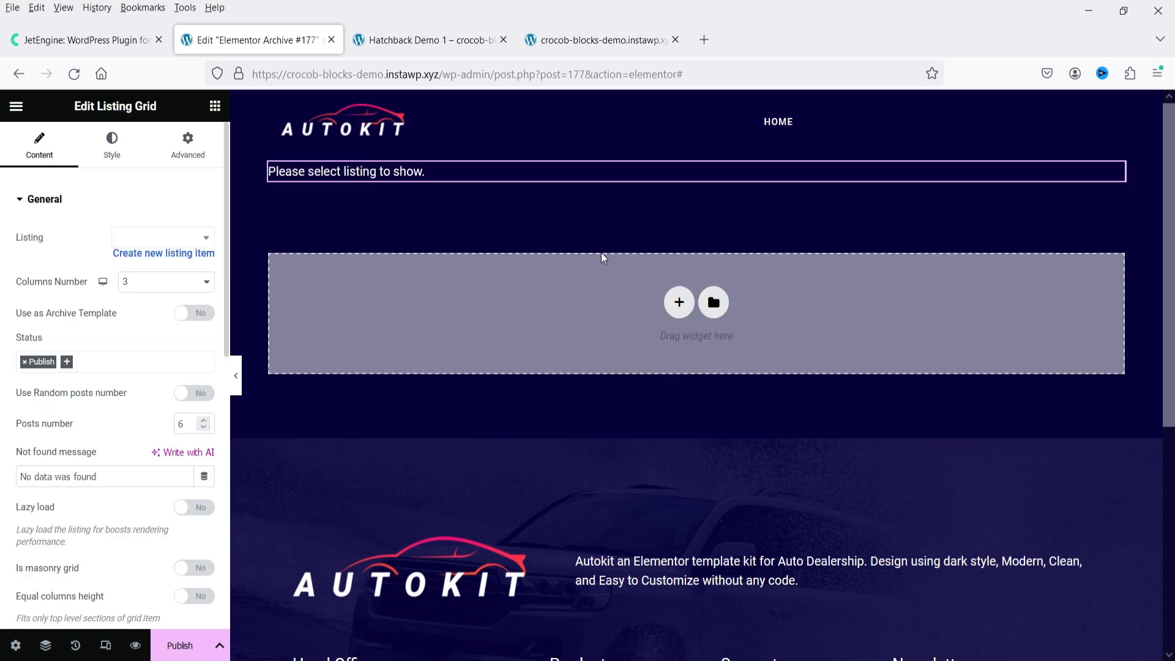
Set the Listing Grid's listing to Cars Listing demo 1 and preview the page without the editing panel
click(171, 238)
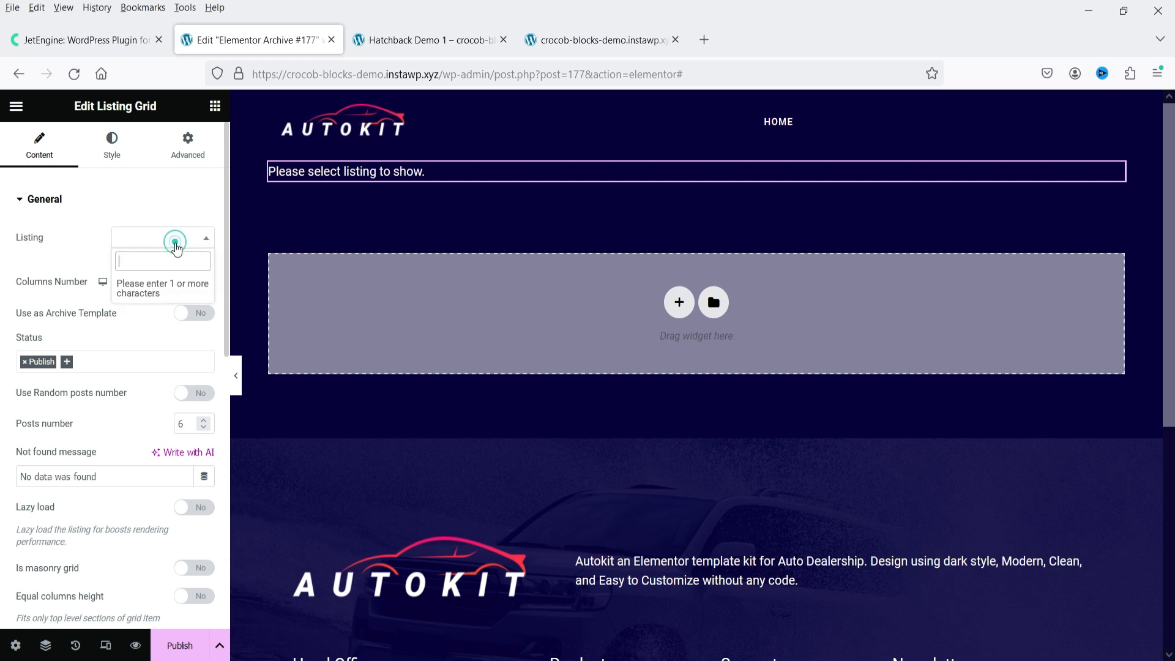
text(car)
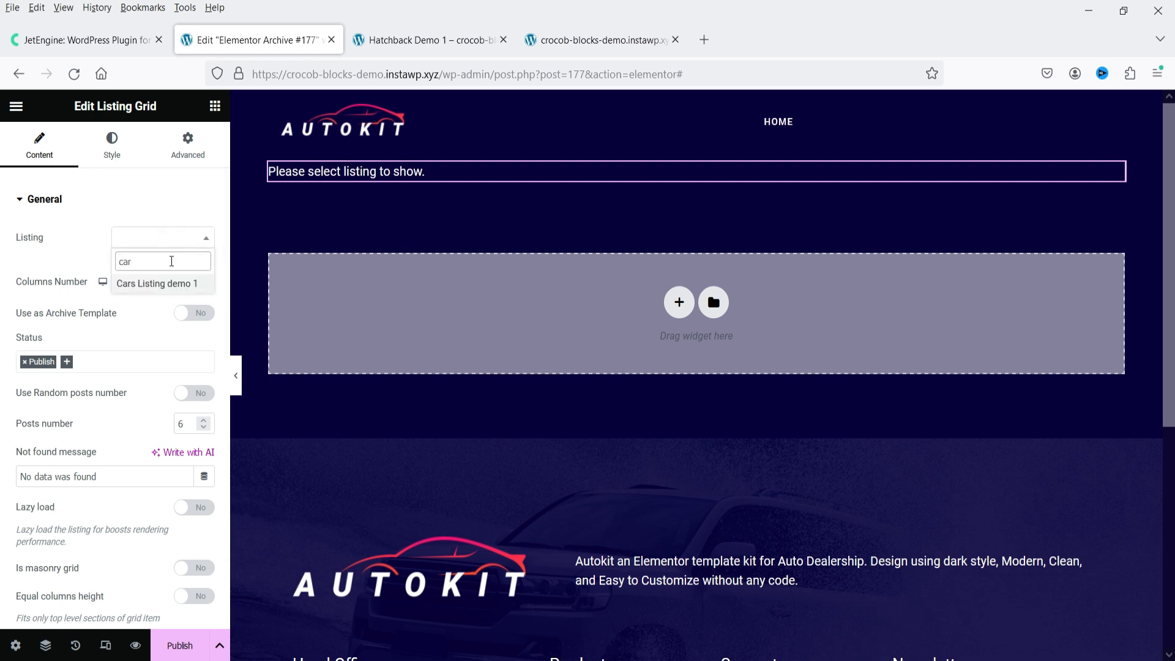
click(162, 284)
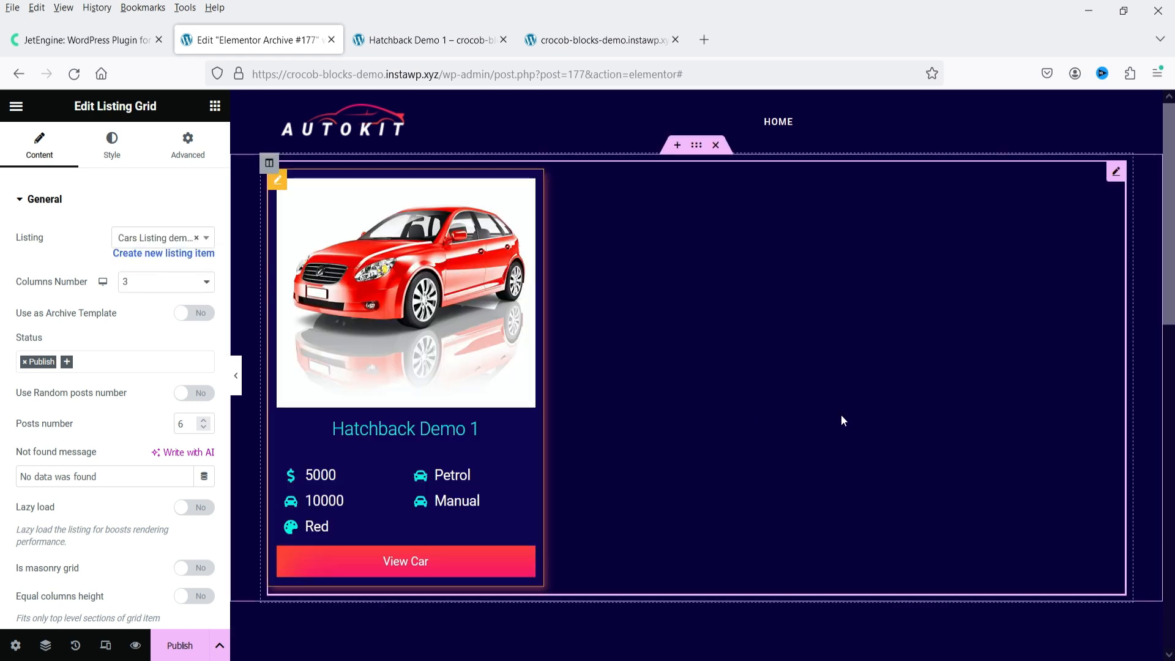
click(235, 375)
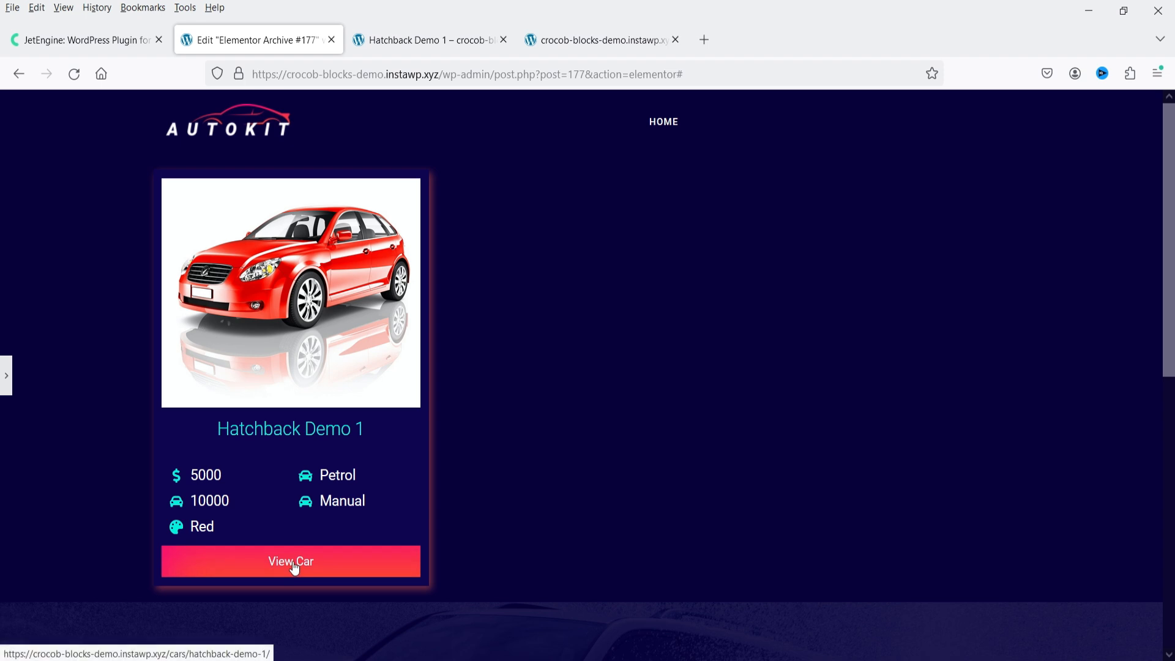
click(7, 376)
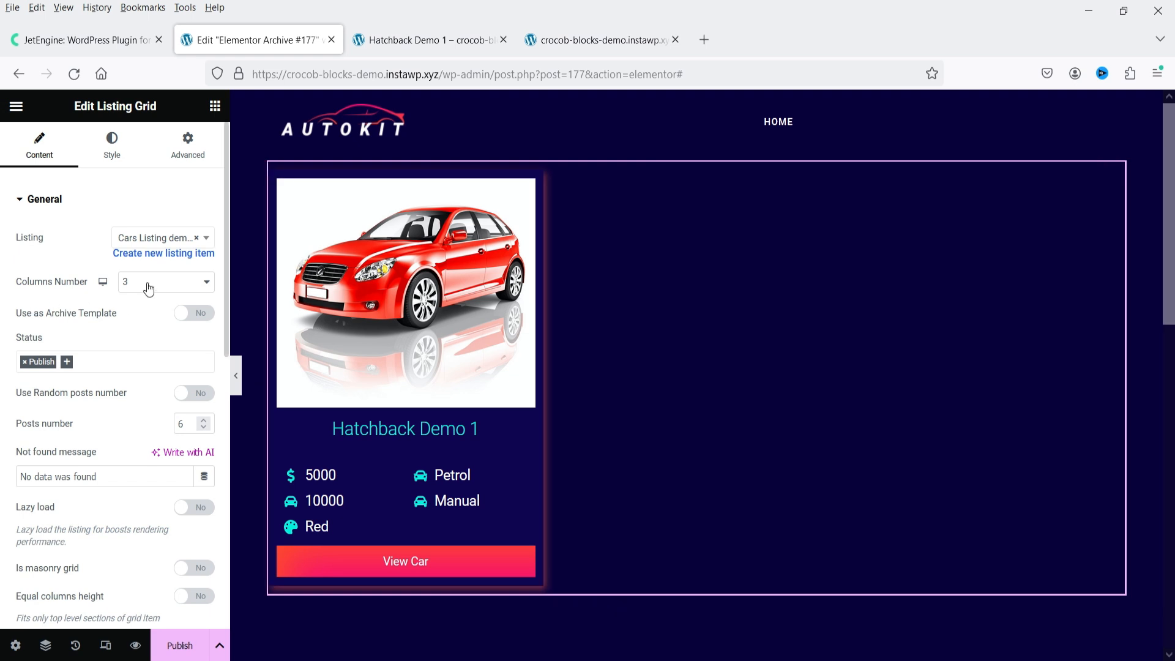
Set the Listing Grid's posts number to 12
scroll(176, 332, down, 3)
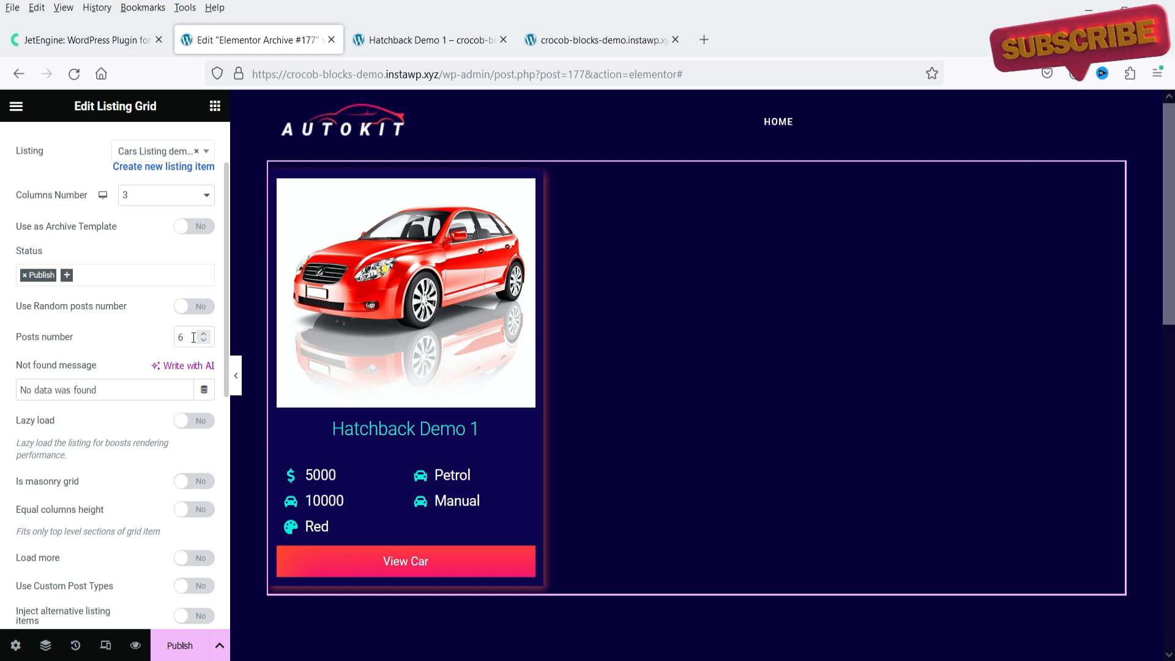
double_click(186, 334)
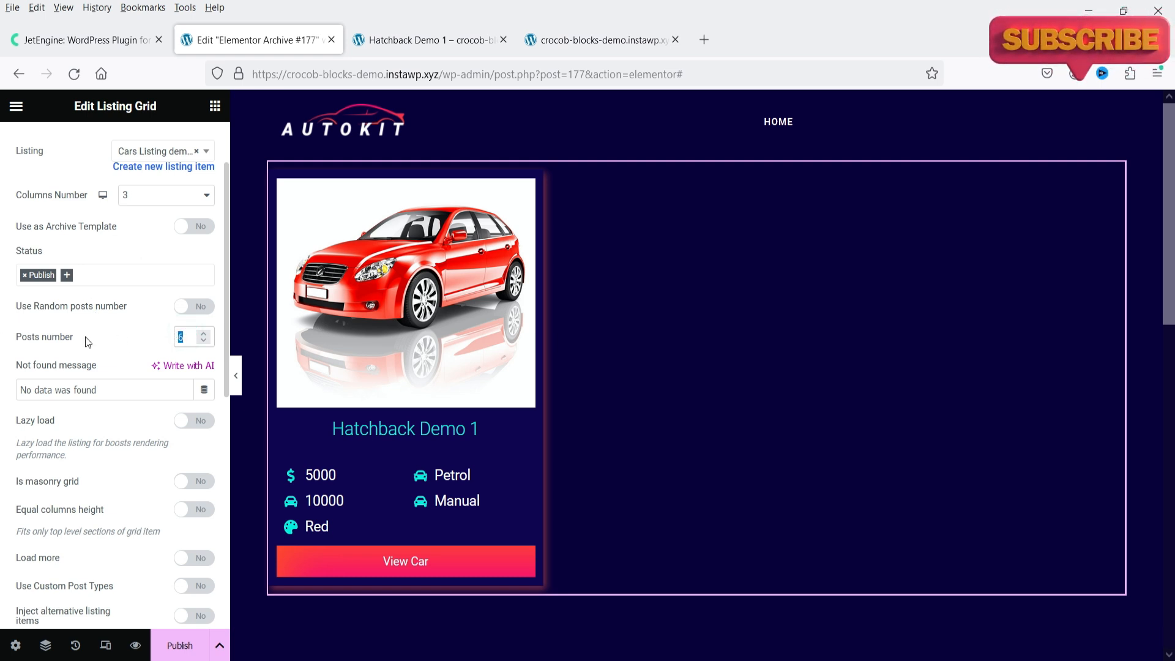
text(12)
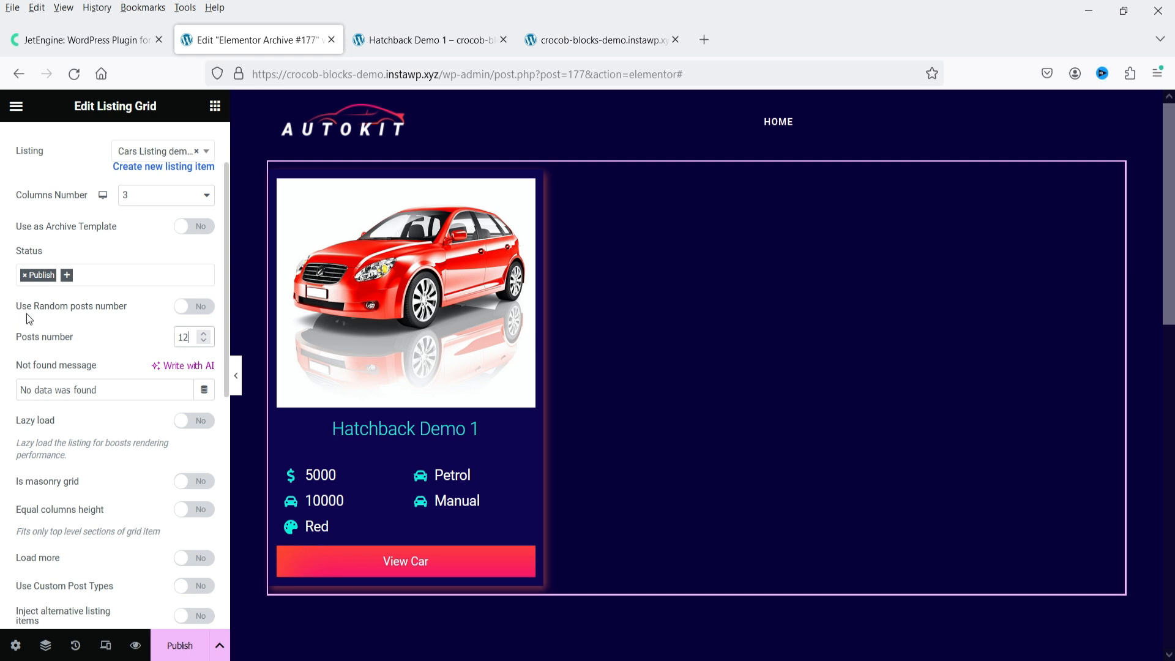
Examine the Listing Grid's remaining general options and its custom, posts and terms query and slider settings
scroll(132, 428, down, 3)
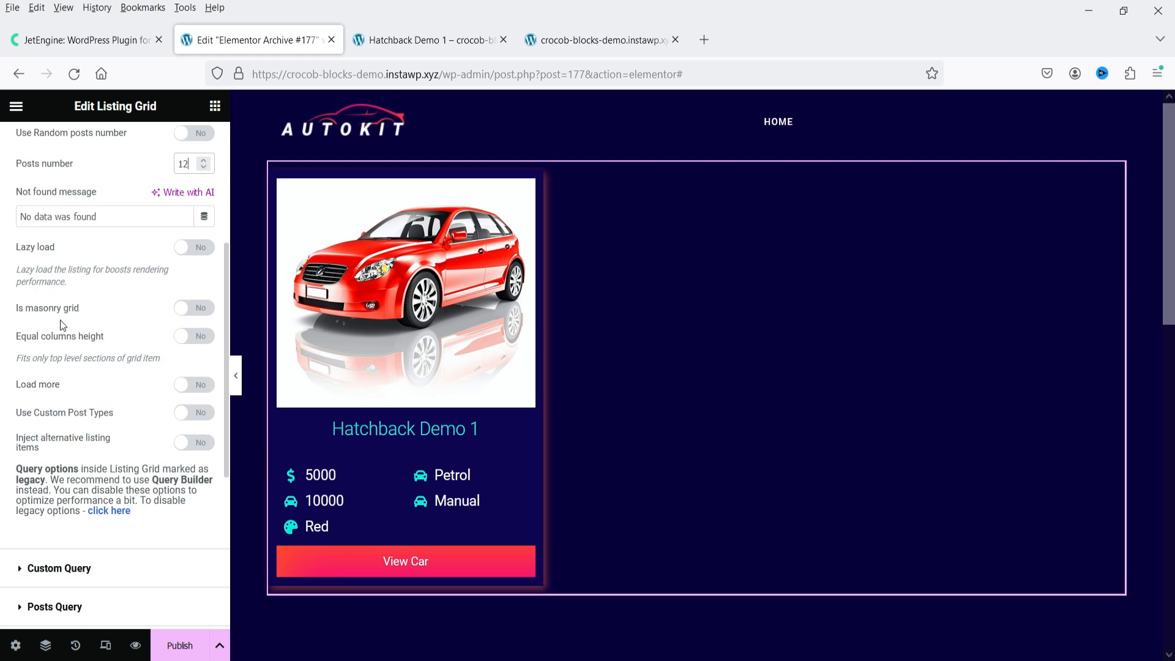
scroll(115, 416, down, 3)
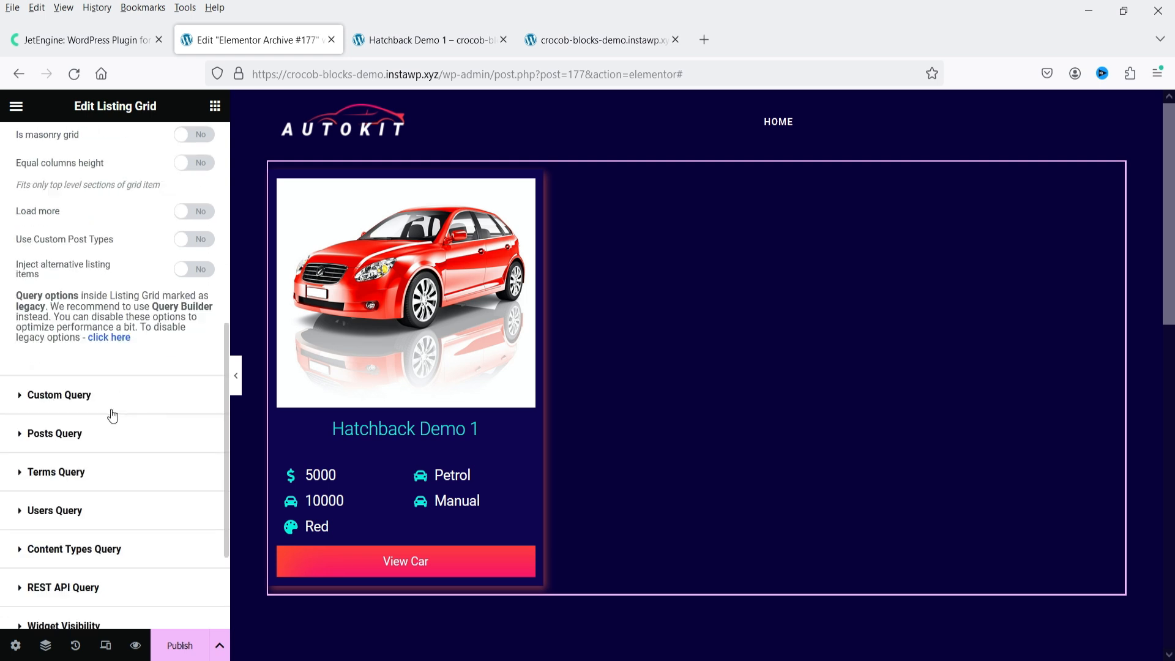
click(54, 398)
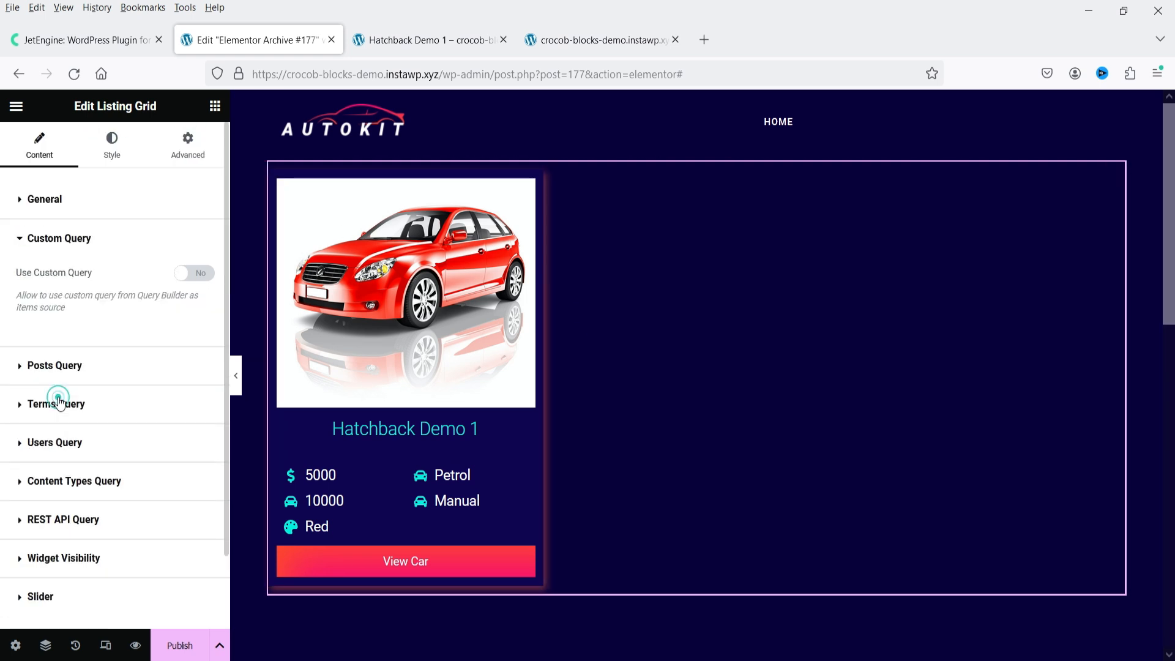
click(80, 366)
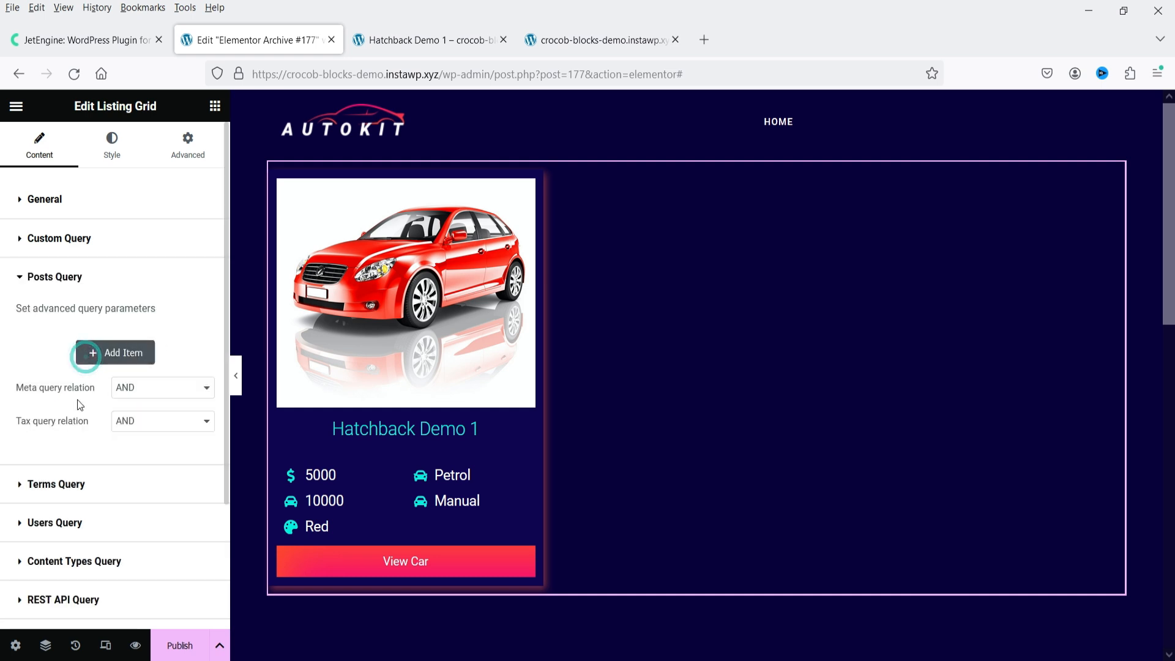
scroll(84, 417, down, 3)
click(89, 319)
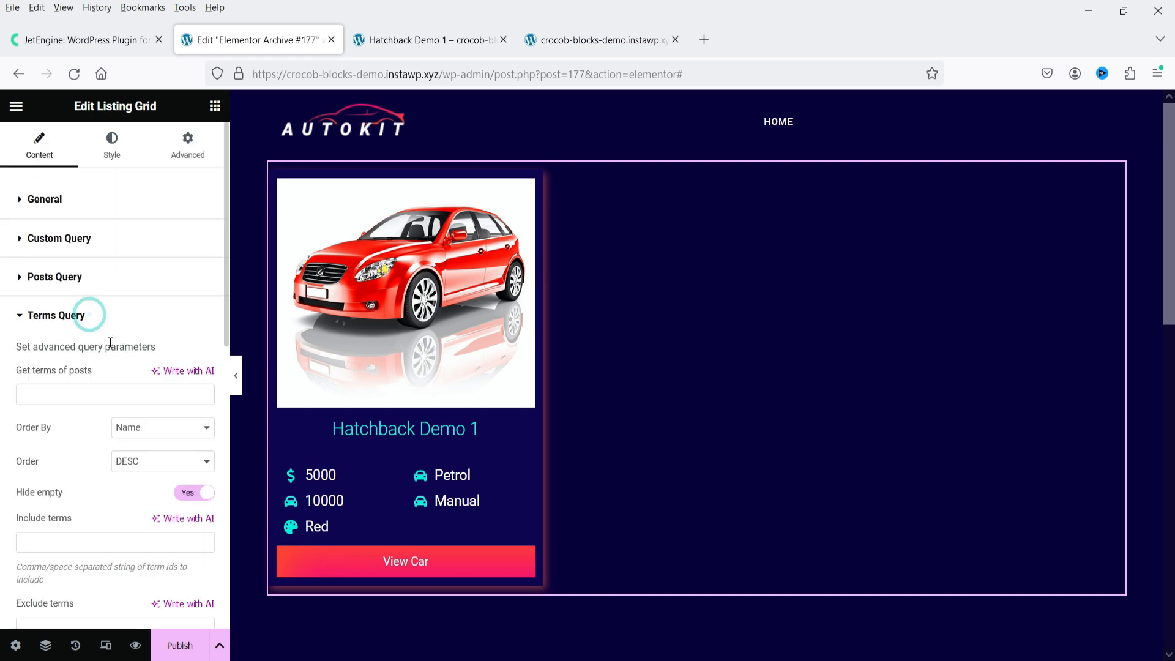
scroll(104, 349, down, 10)
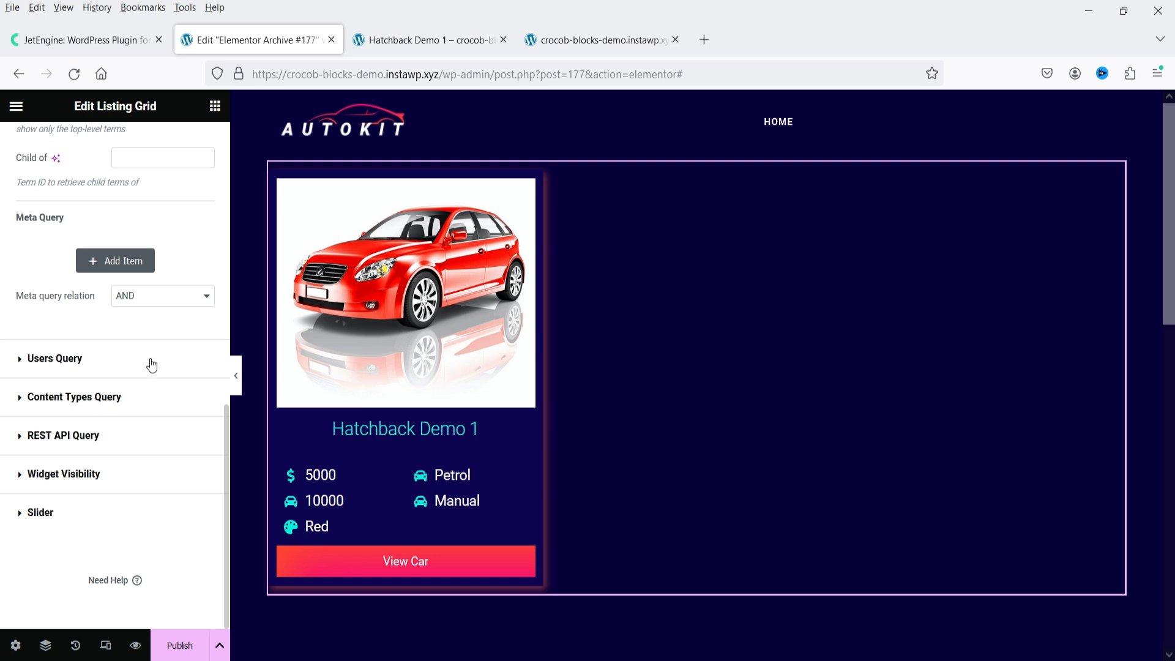
scroll(152, 366, up, 5)
scroll(119, 372, down, 5)
click(138, 513)
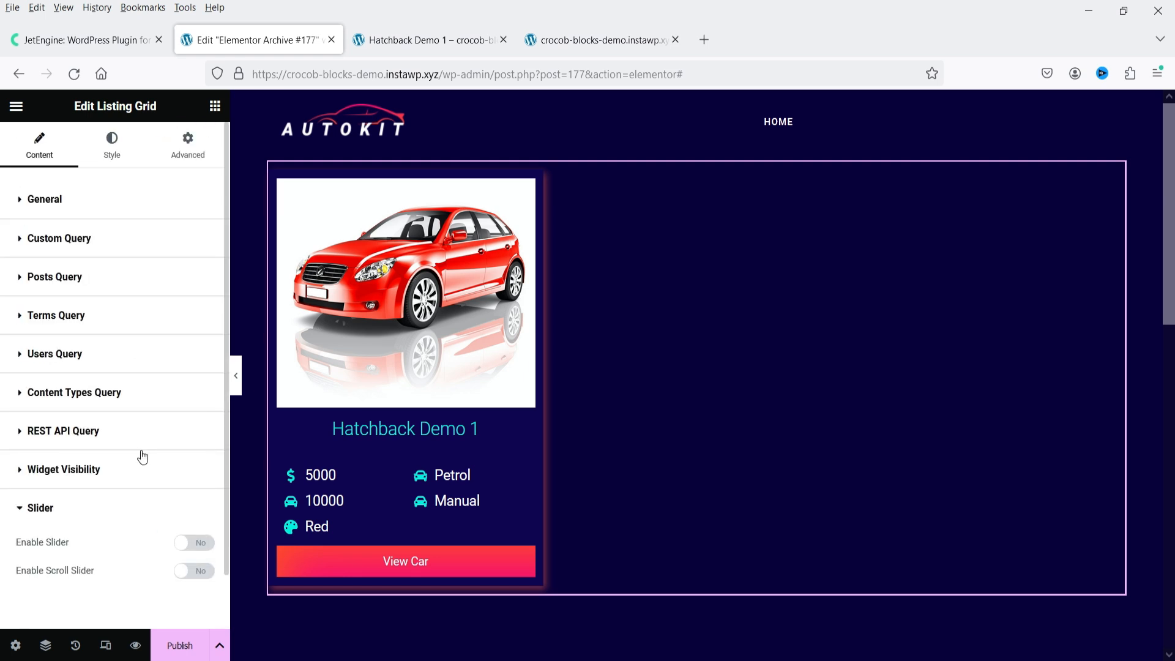
click(73, 508)
Publish the archive template with a display condition that includes Cars Archive
click(178, 644)
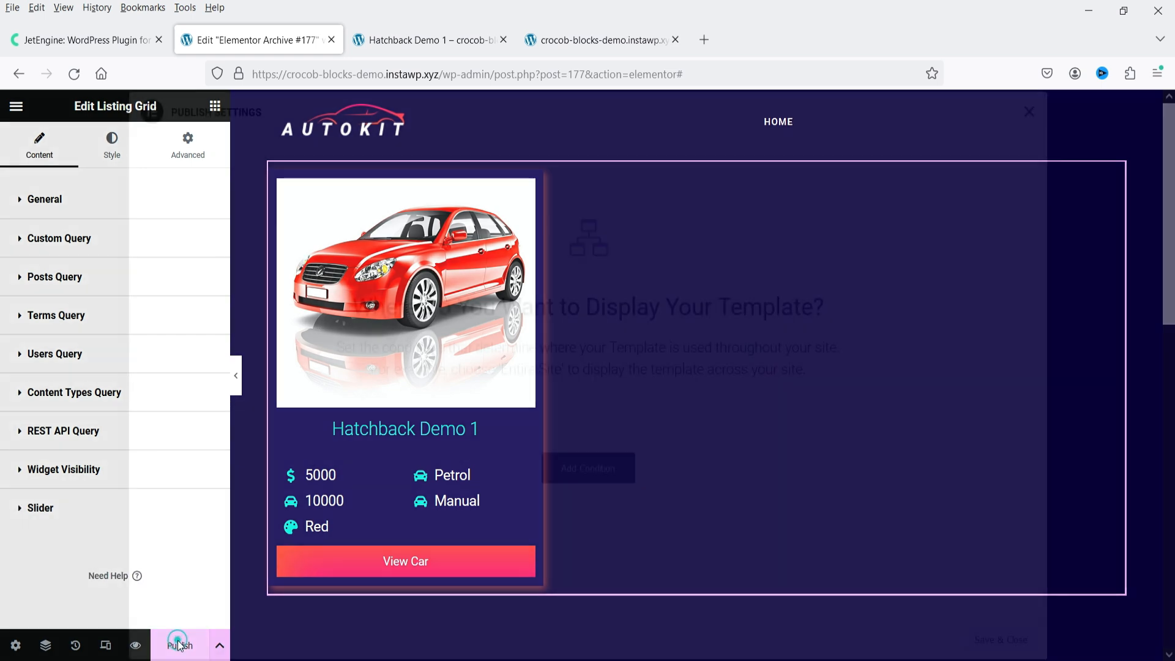
click(573, 469)
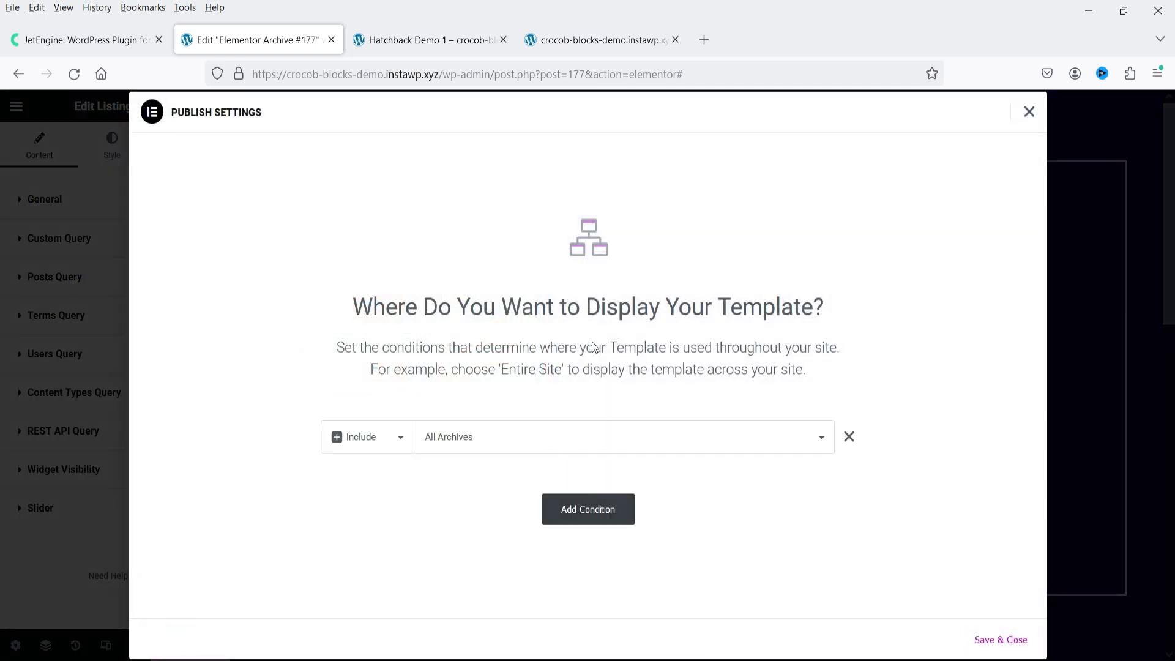
click(495, 439)
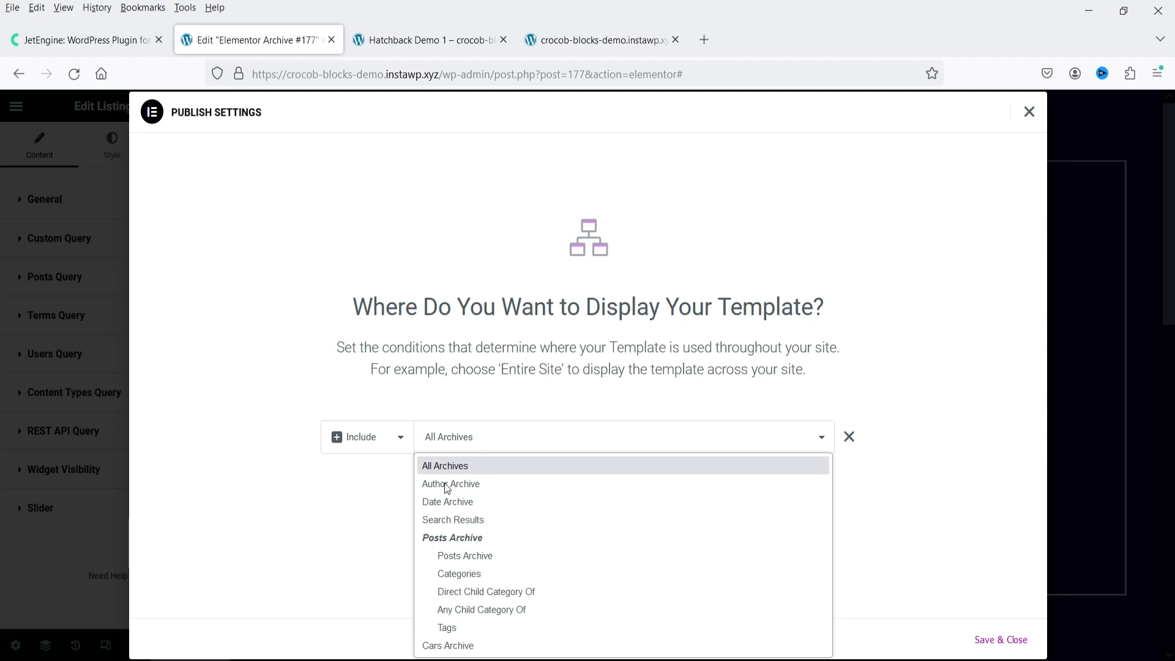
click(476, 647)
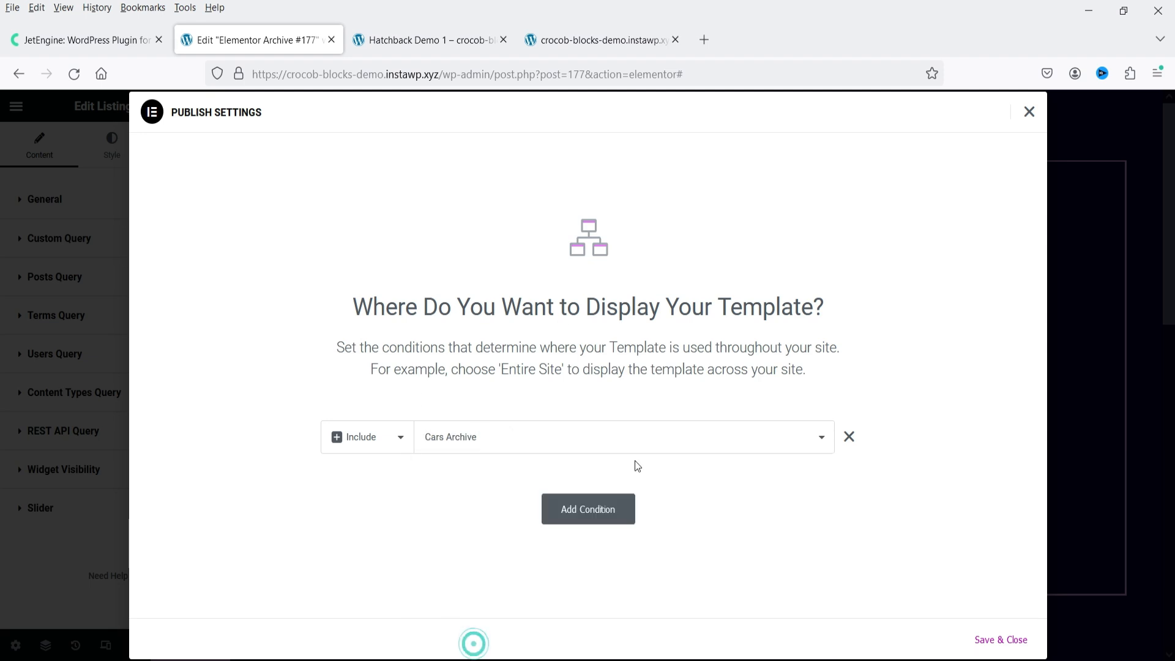
click(995, 641)
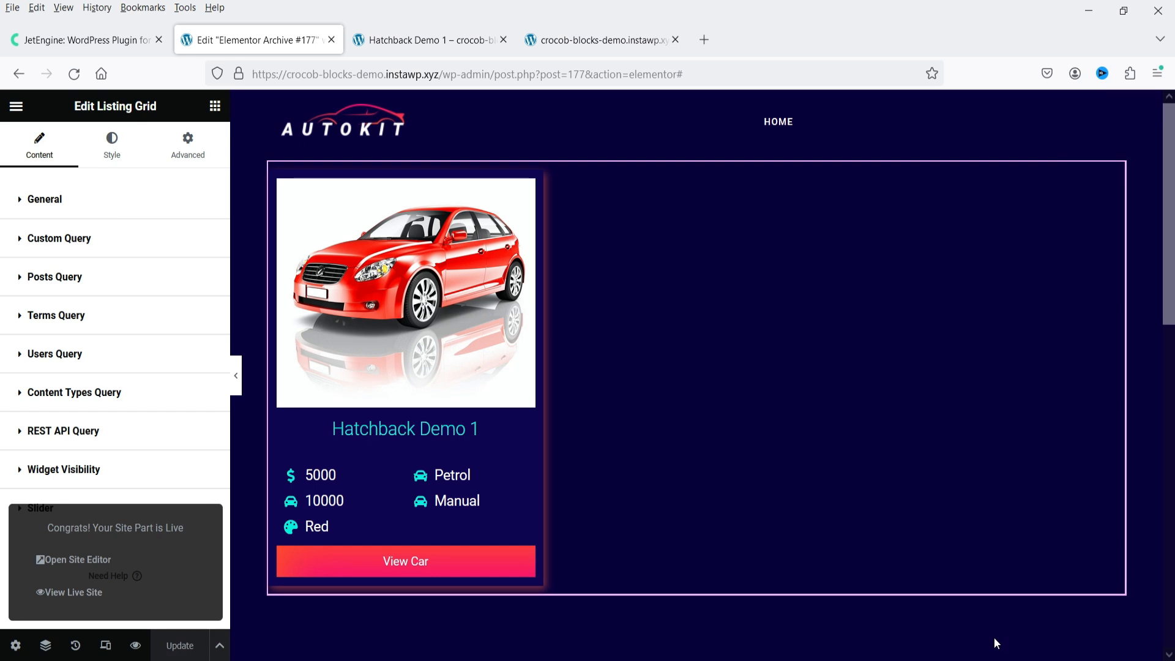
Open the live /cars/ archive page in place of the Hatchback Demo 1 page and review its layout
click(420, 37)
scroll(840, 378, down, 5)
scroll(840, 379, down, 4)
scroll(838, 367, up, 8)
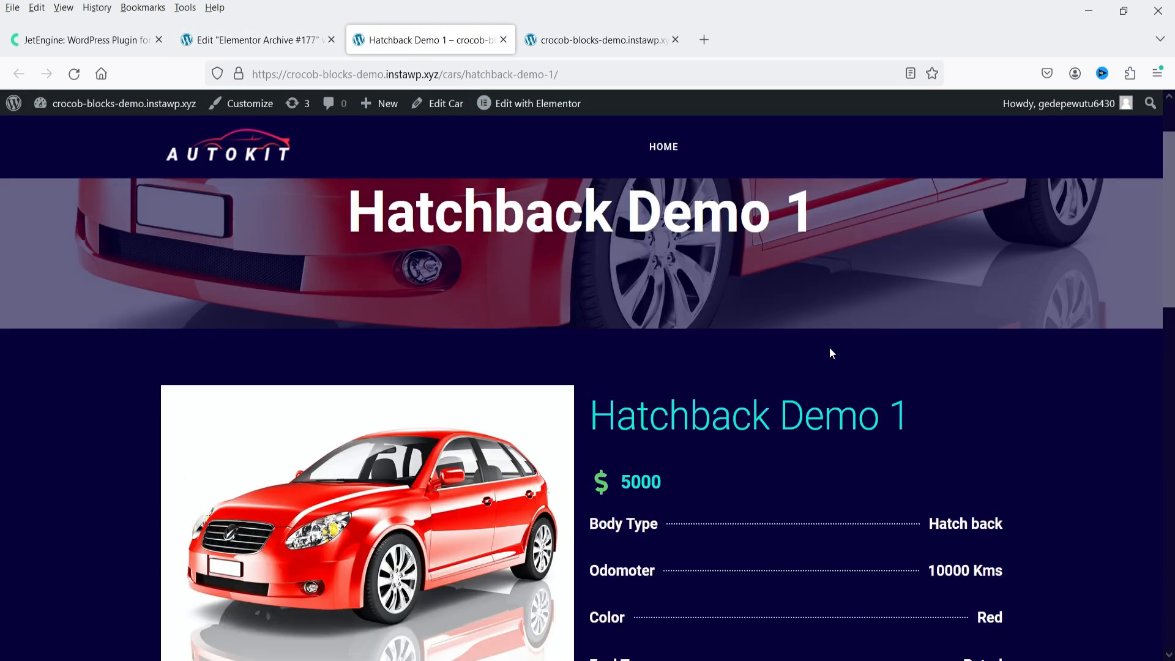
drag(443, 73, 558, 74)
key(BackSpace)
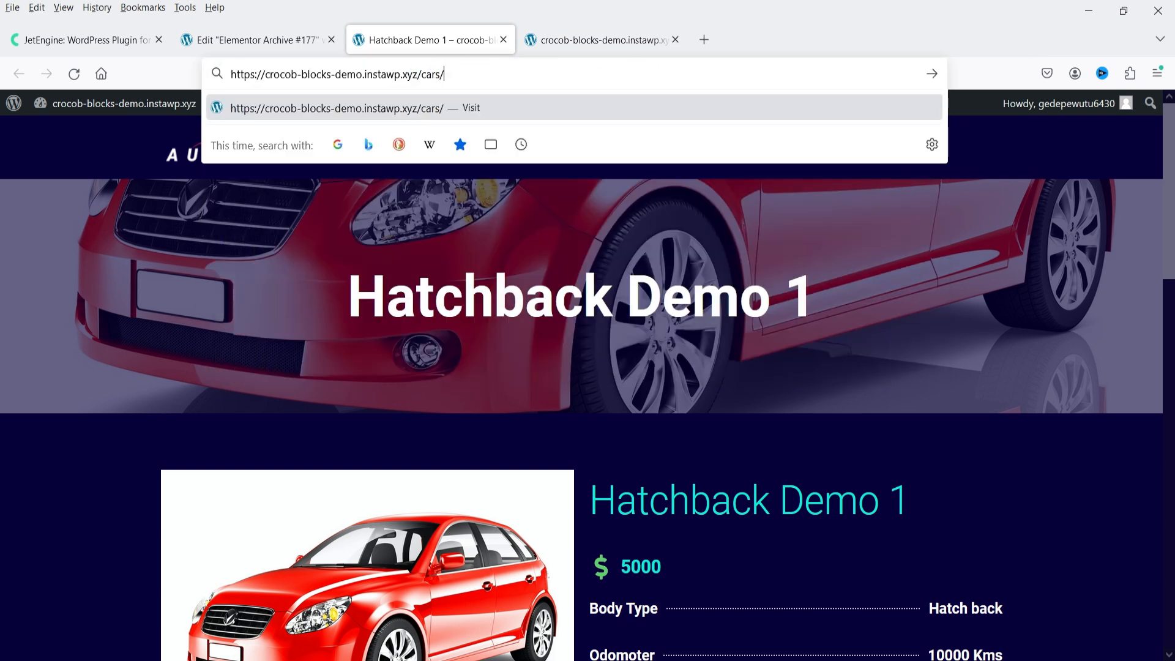
key(Return)
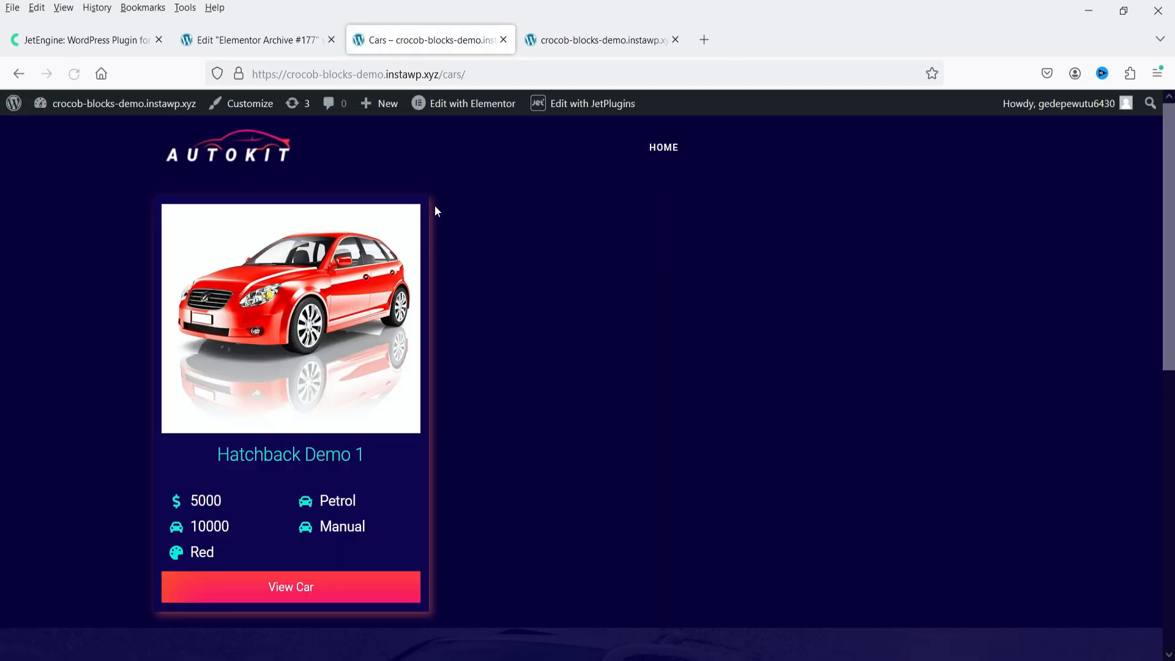
scroll(239, 303, down, 5)
scroll(248, 310, up, 5)
Return to the archive template, add a single-column section above the Listing Grid and set its padding to 100 px on all sides
click(237, 44)
click(676, 146)
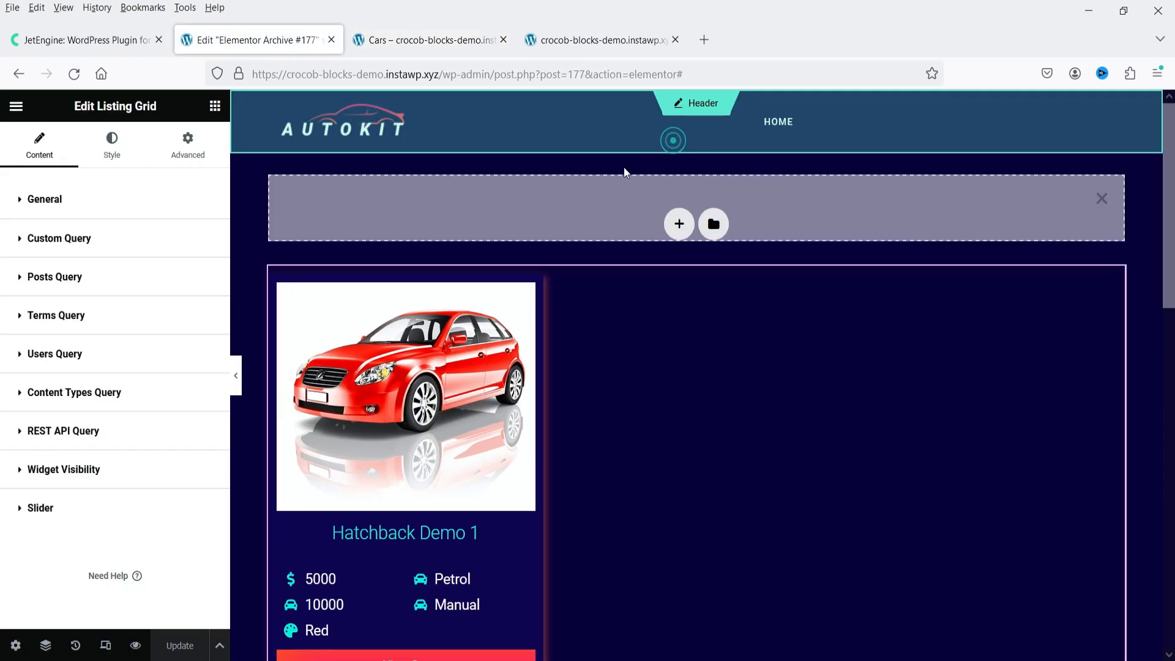
click(677, 226)
click(499, 276)
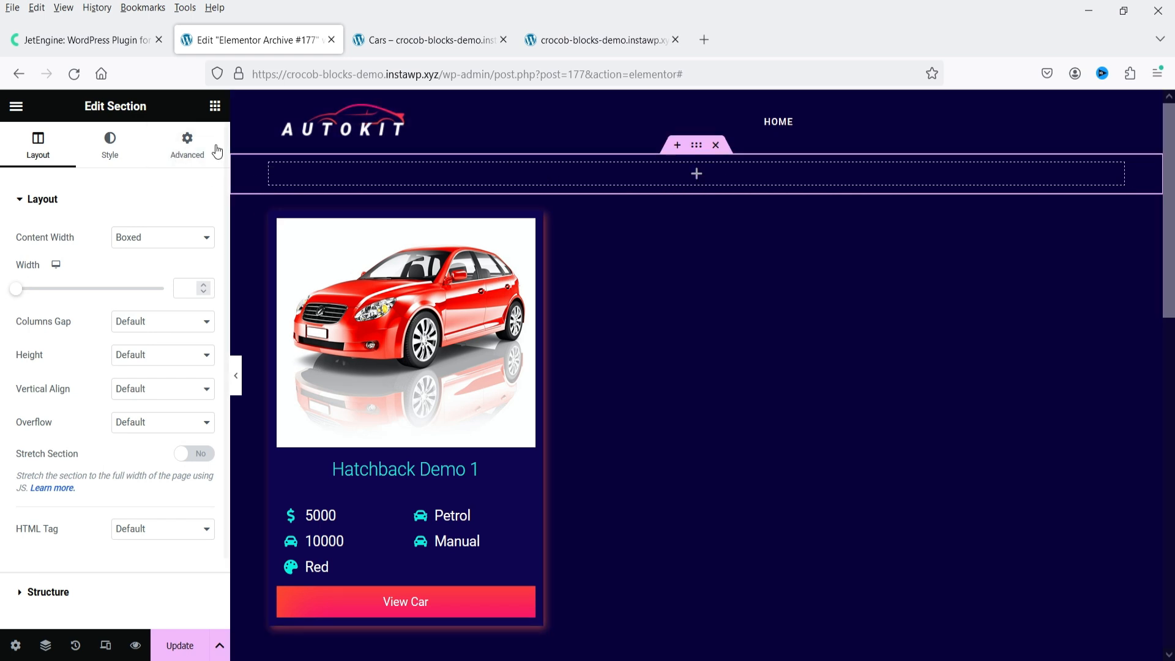
click(192, 160)
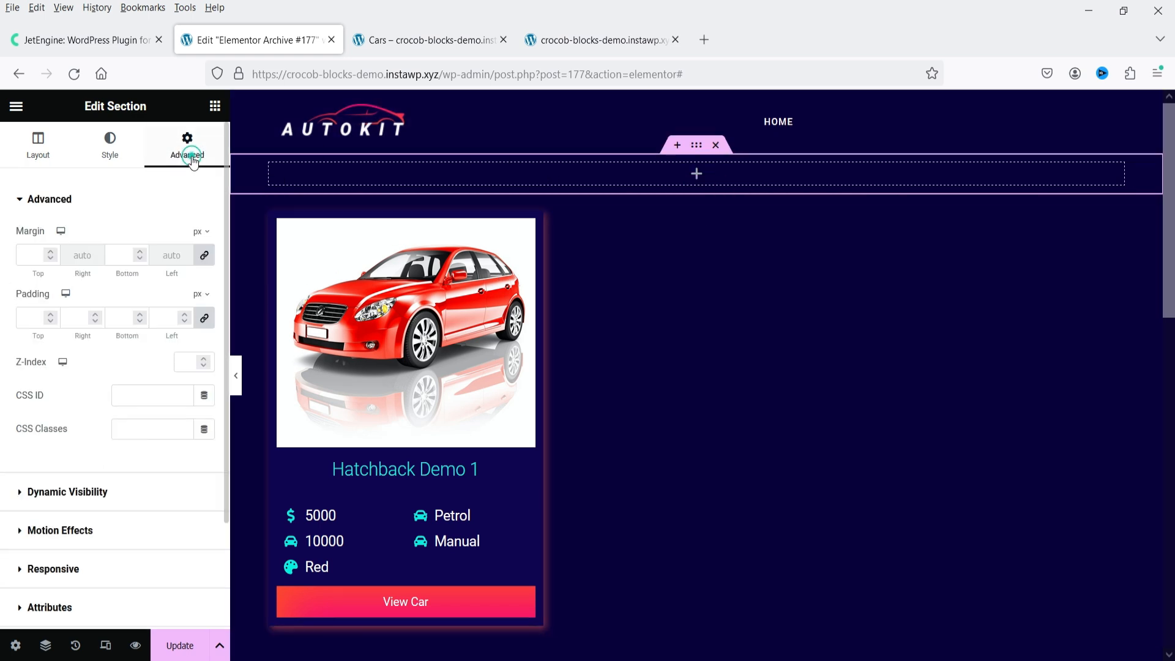
text(100)
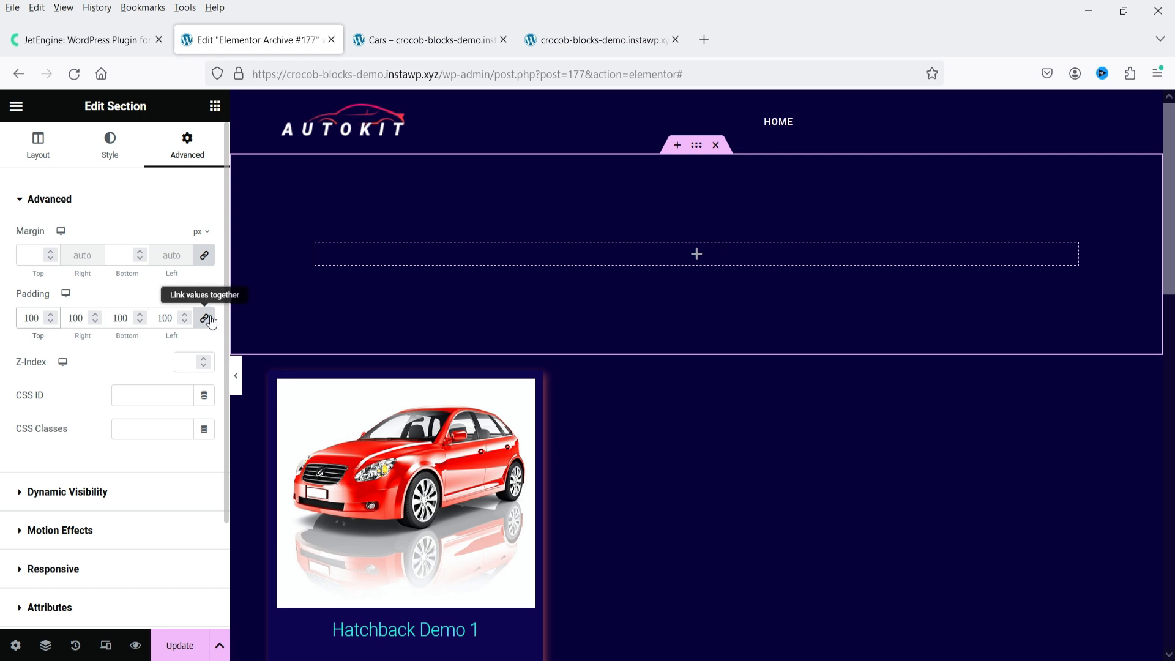
Give the new section a classic background with an image from the media library
click(104, 146)
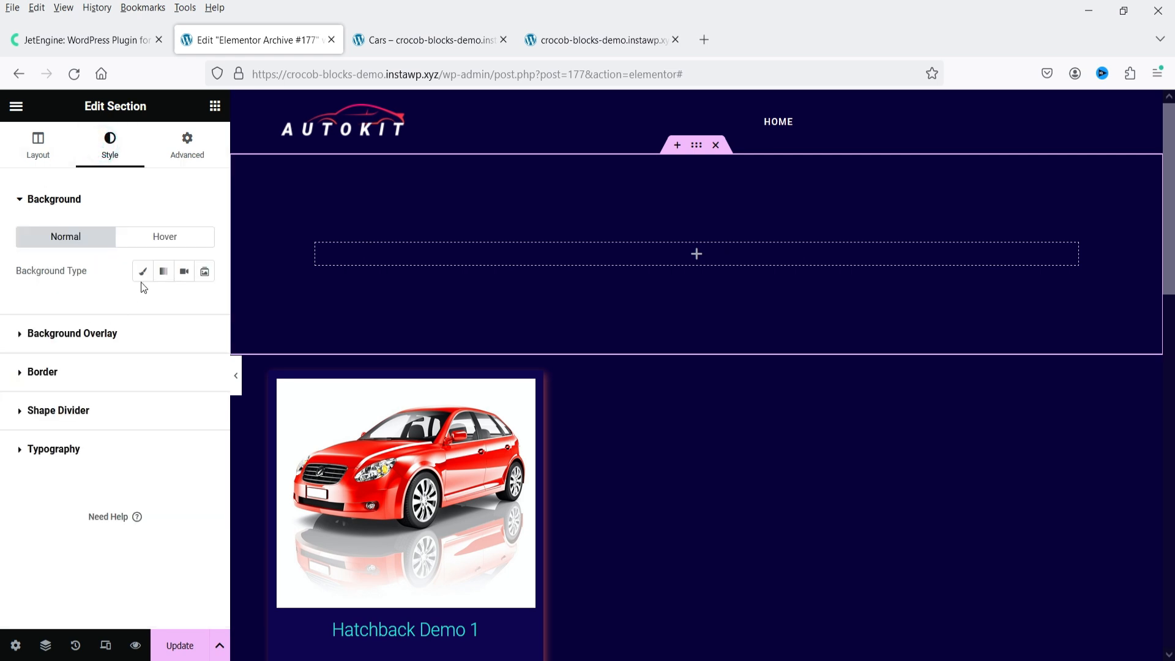
click(143, 271)
click(132, 367)
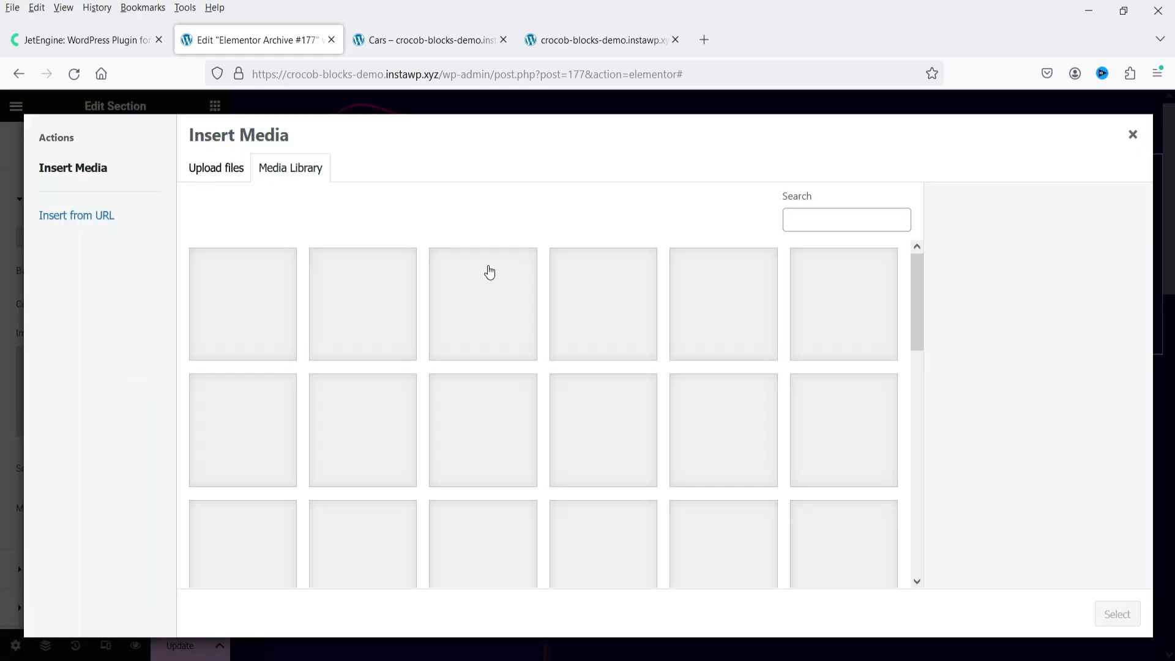
scroll(490, 272, down, 10)
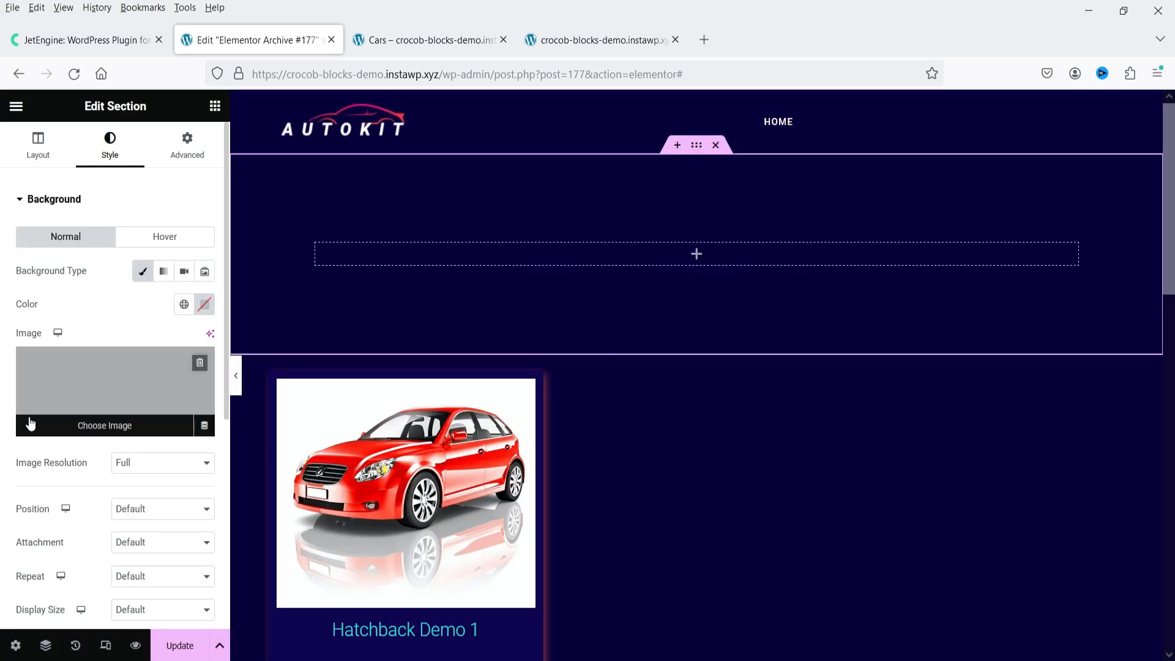
Set the hero background image's position to Center Center and adjust its attachment and display size so it covers the section
scroll(37, 398, down, 4)
click(130, 248)
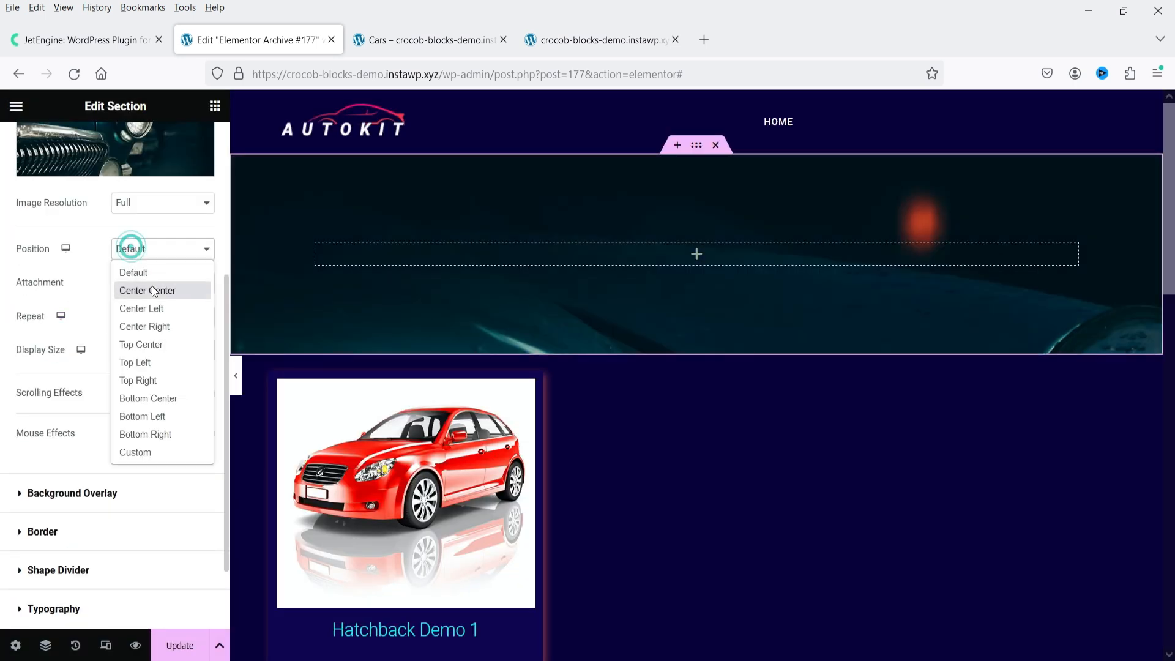
click(153, 291)
click(162, 281)
click(157, 342)
click(164, 375)
click(163, 434)
Give the hero section a classic background overlay using the global color Main Background
scroll(110, 416, down, 2)
click(80, 394)
click(183, 343)
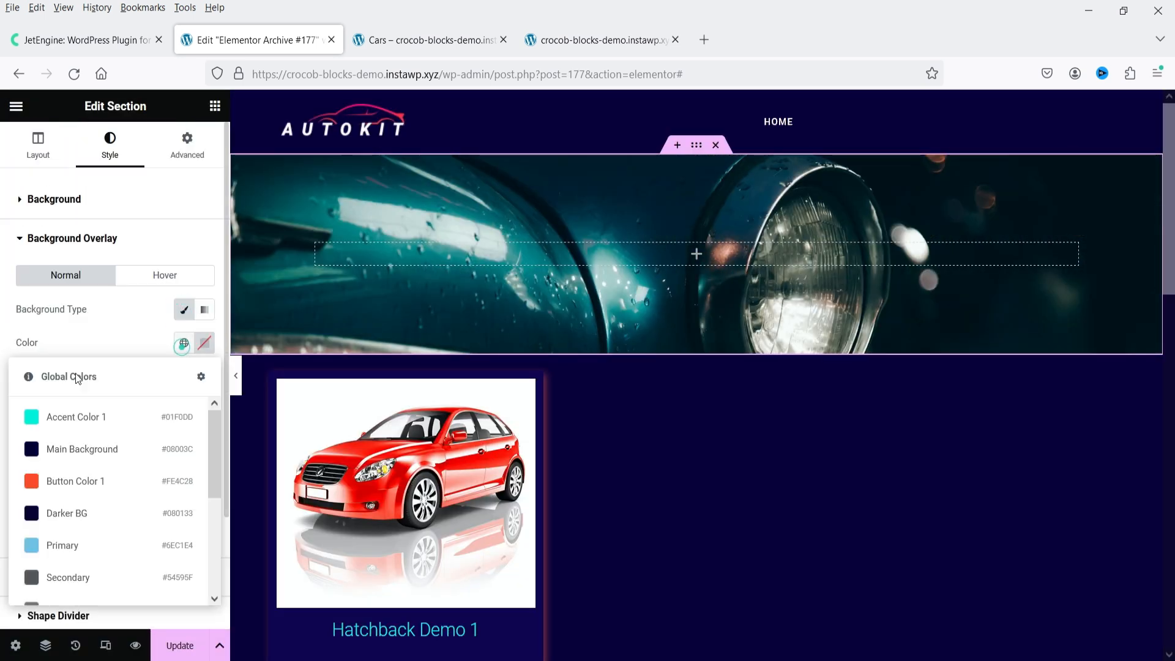
click(80, 449)
Add an Archive Title widget to the hero section, inspect its dynamic title's advanced options and update the template
click(695, 254)
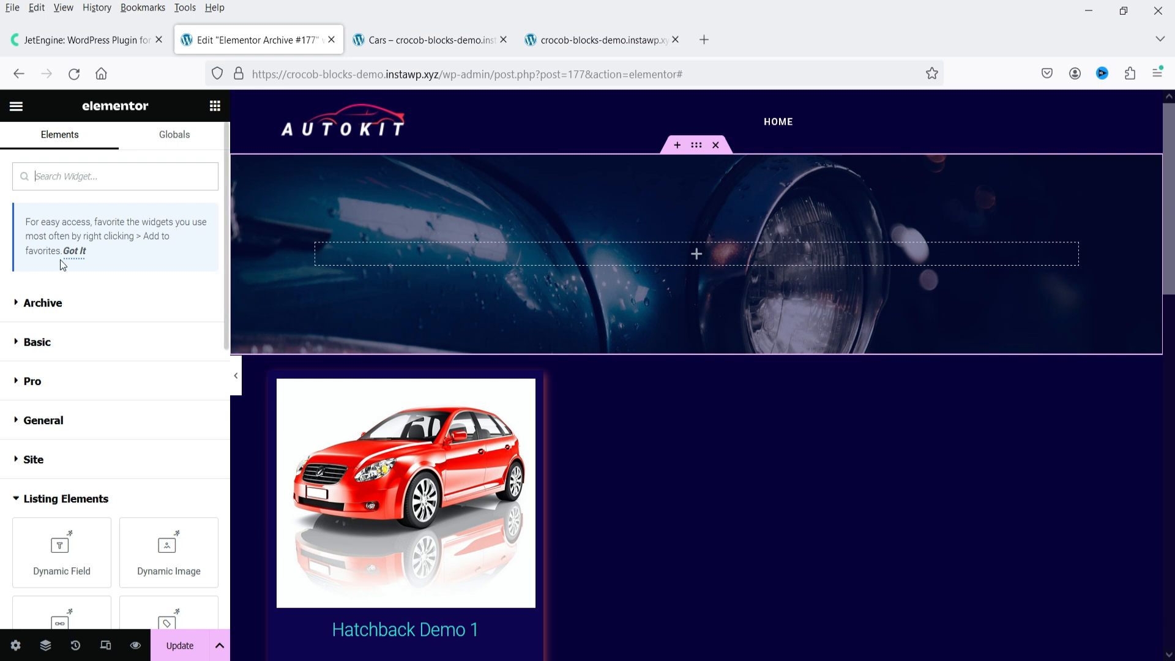
click(50, 315)
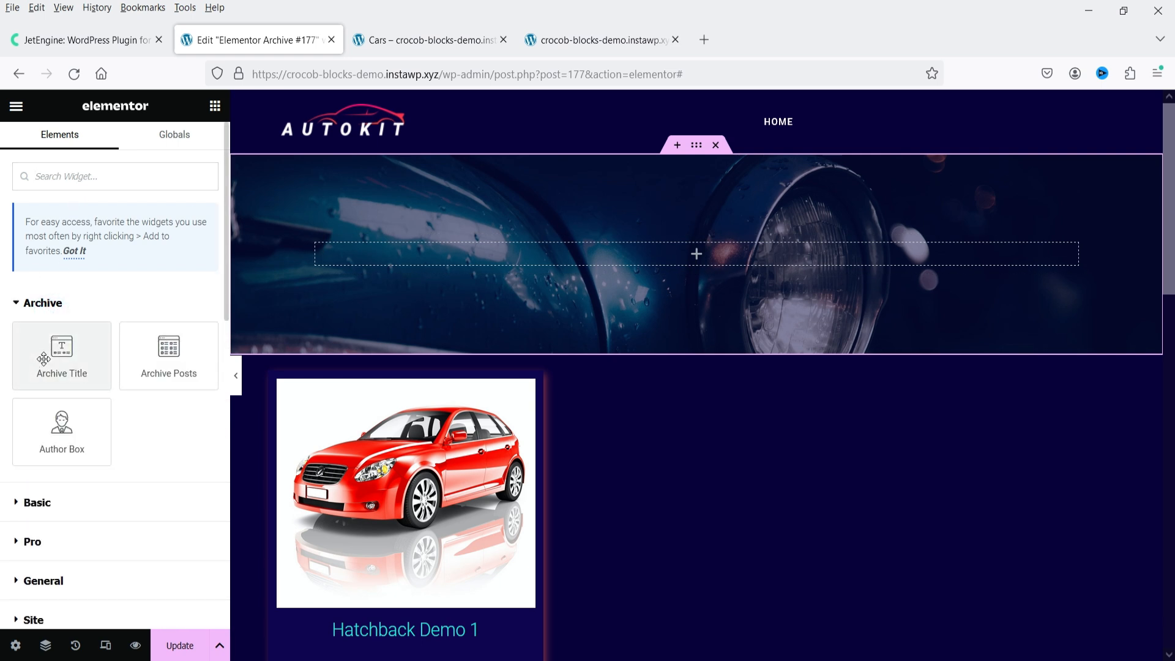
drag(43, 360, 572, 262)
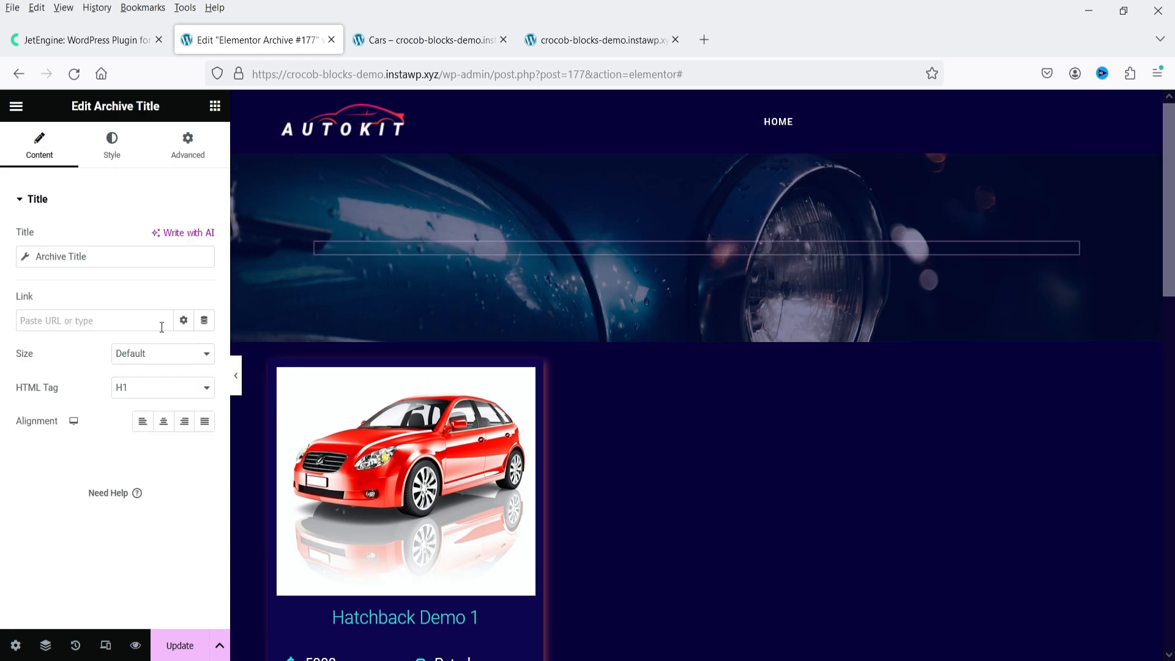
click(131, 260)
click(168, 331)
click(73, 388)
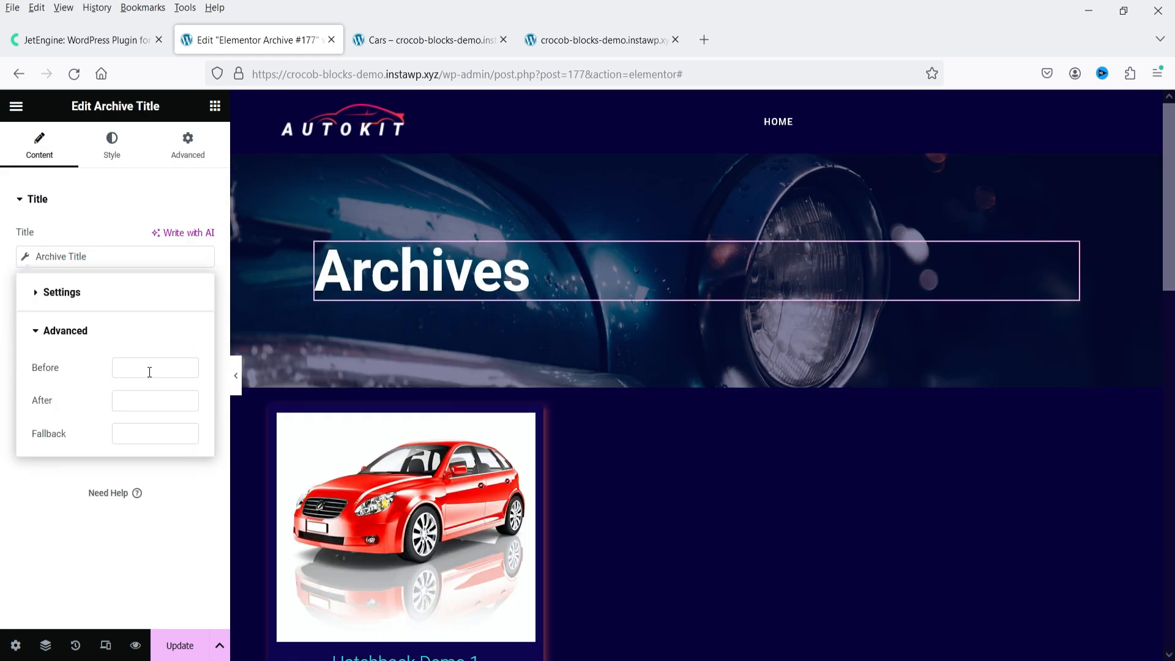
click(172, 655)
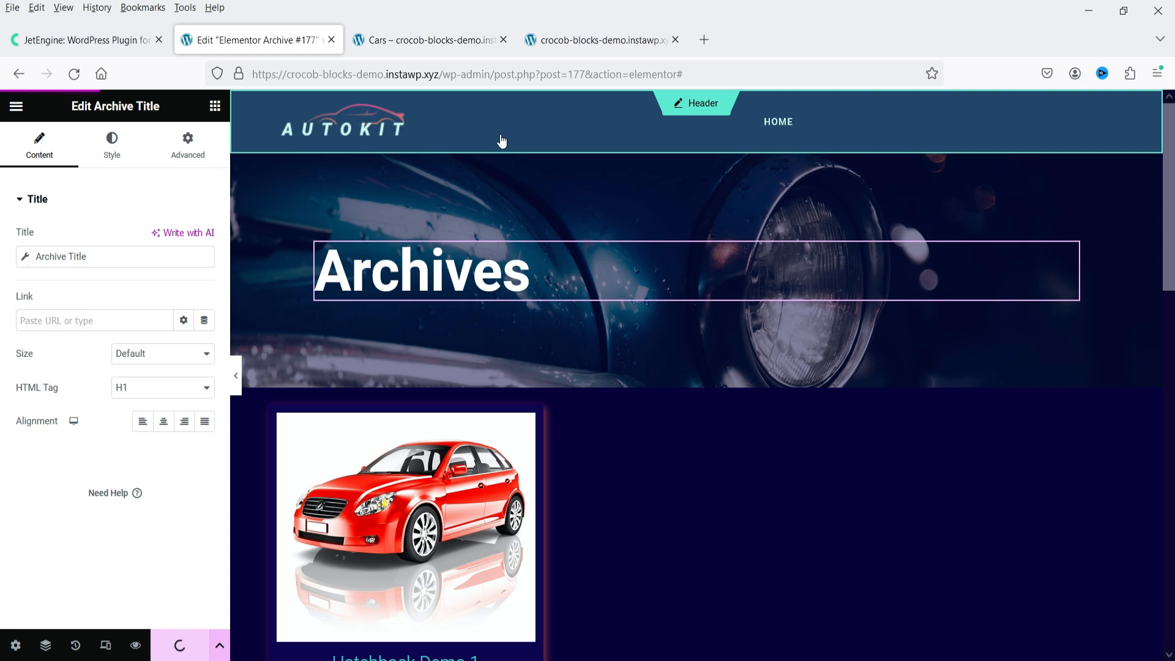
Reload the live /cars/ archive page and review the hero section and car listing
click(429, 39)
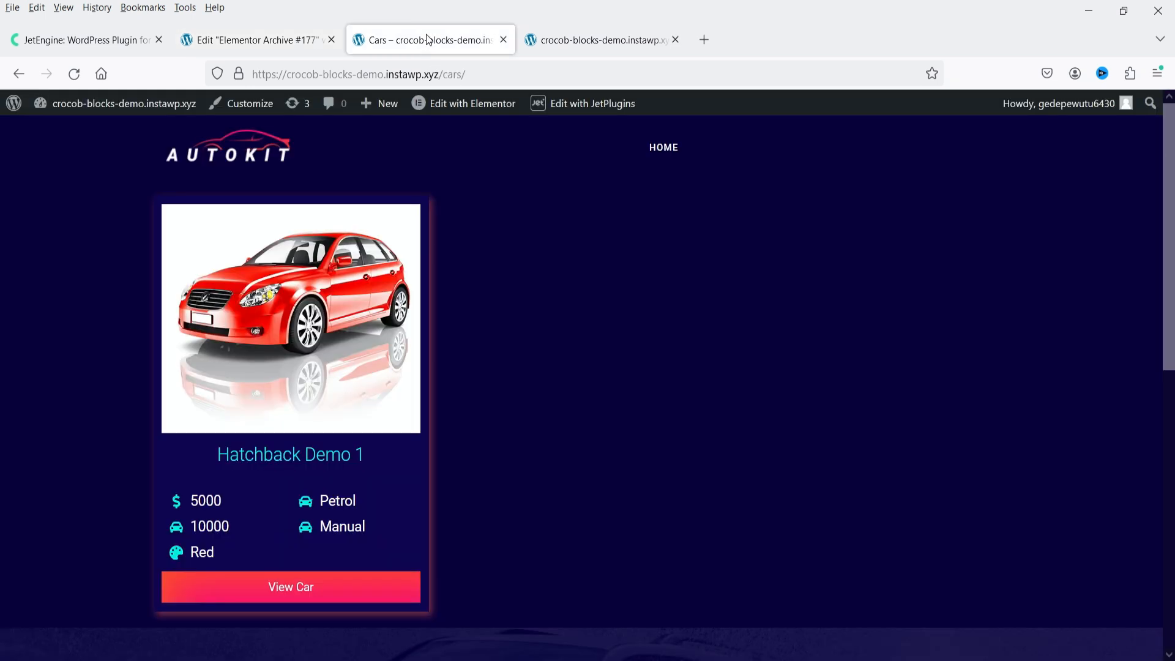
click(74, 74)
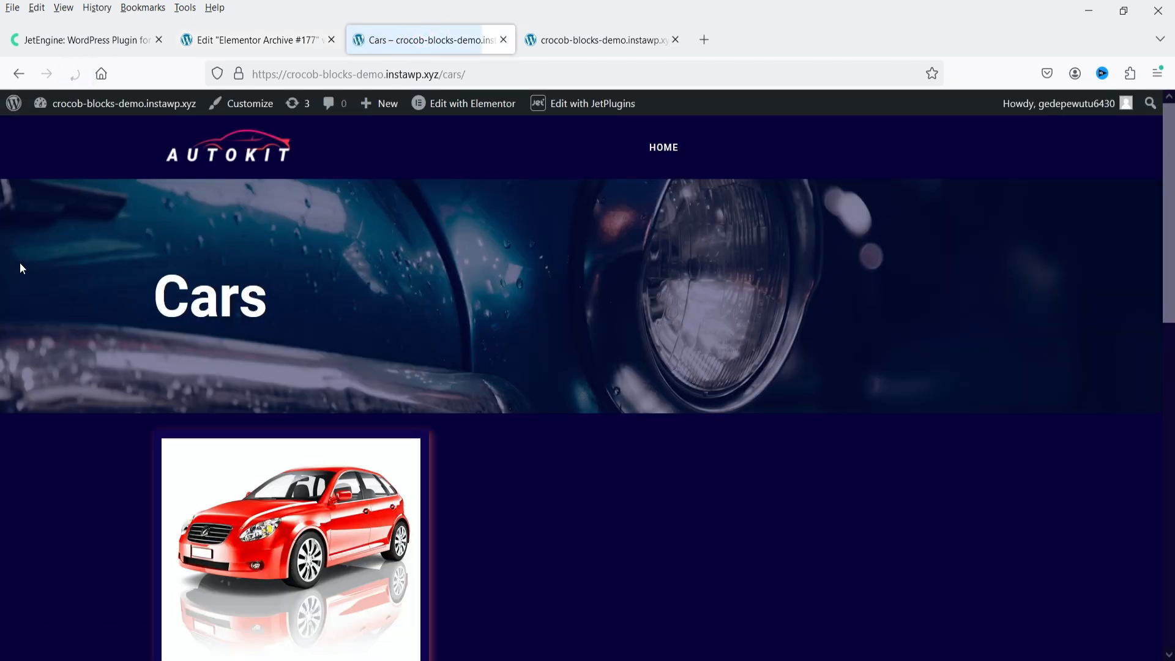
scroll(676, 370, down, 10)
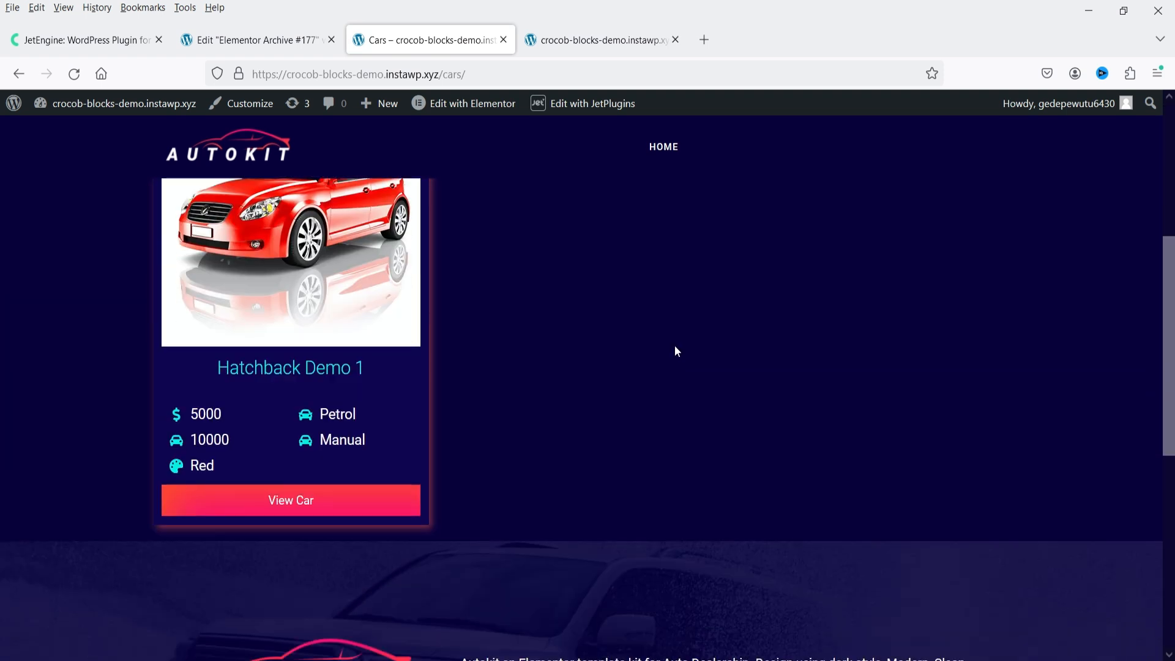
scroll(673, 343, up, 8)
scroll(666, 335, up, 2)
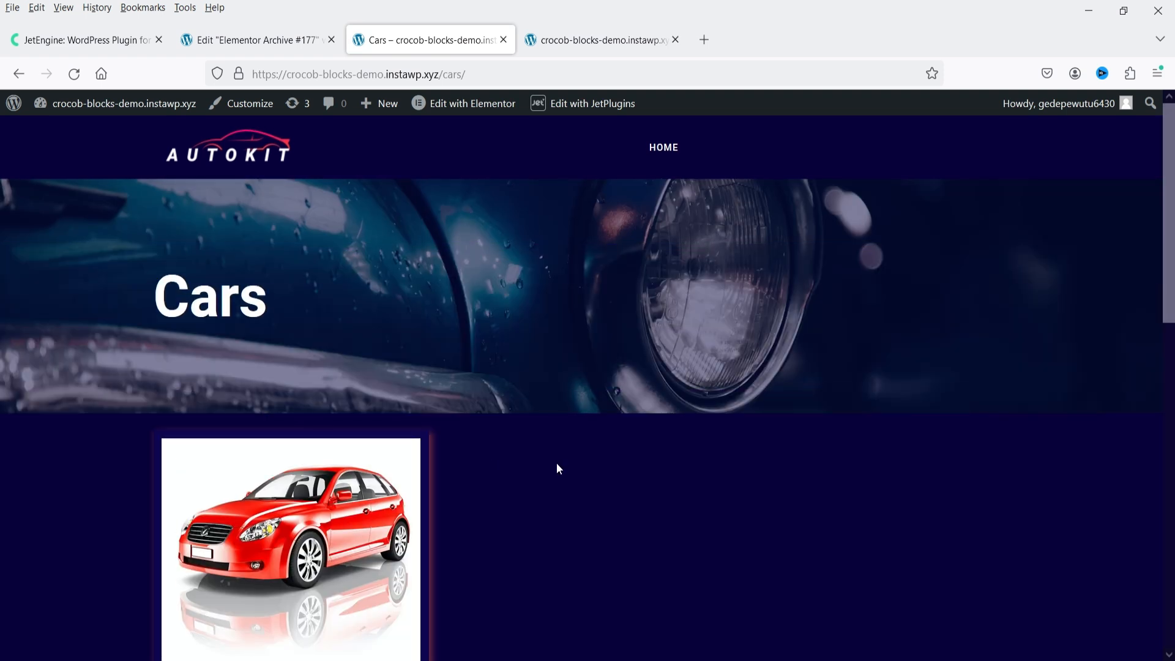
Go from the site's home page to the WordPress dashboard and open the list of all Cars
click(612, 49)
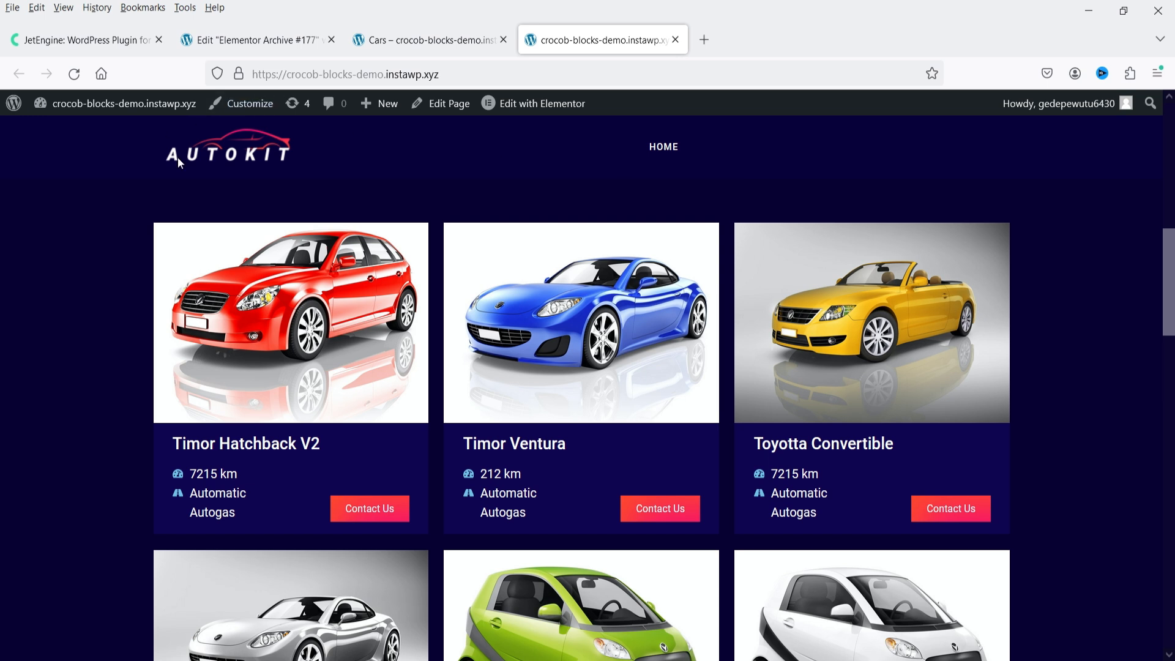
click(395, 44)
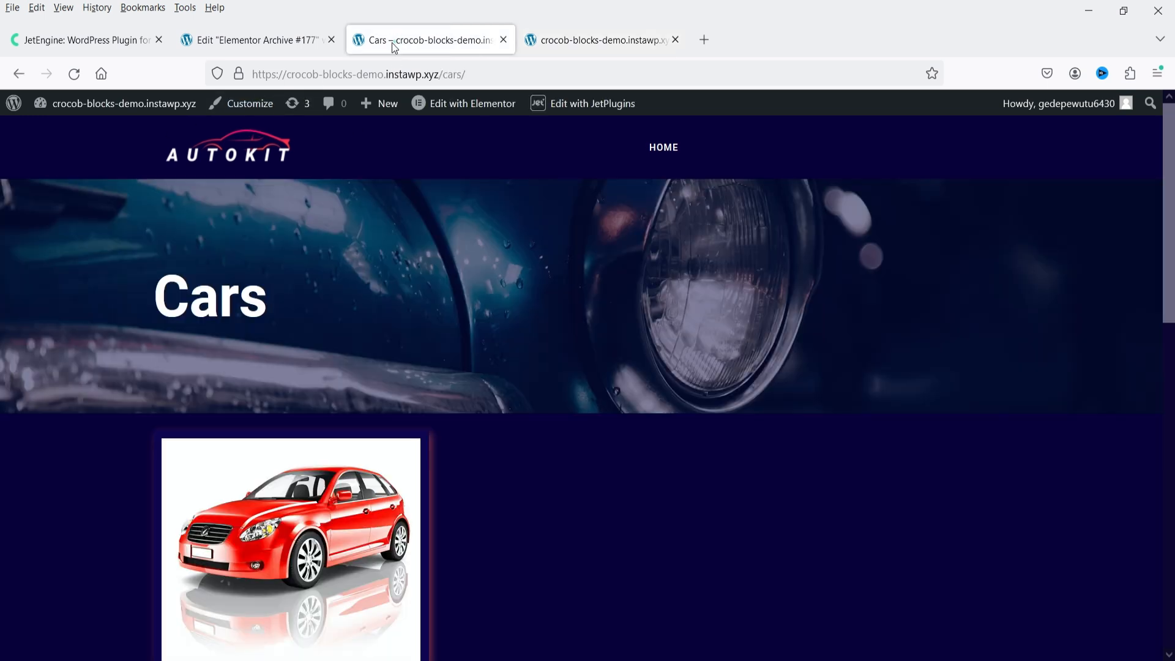
click(575, 40)
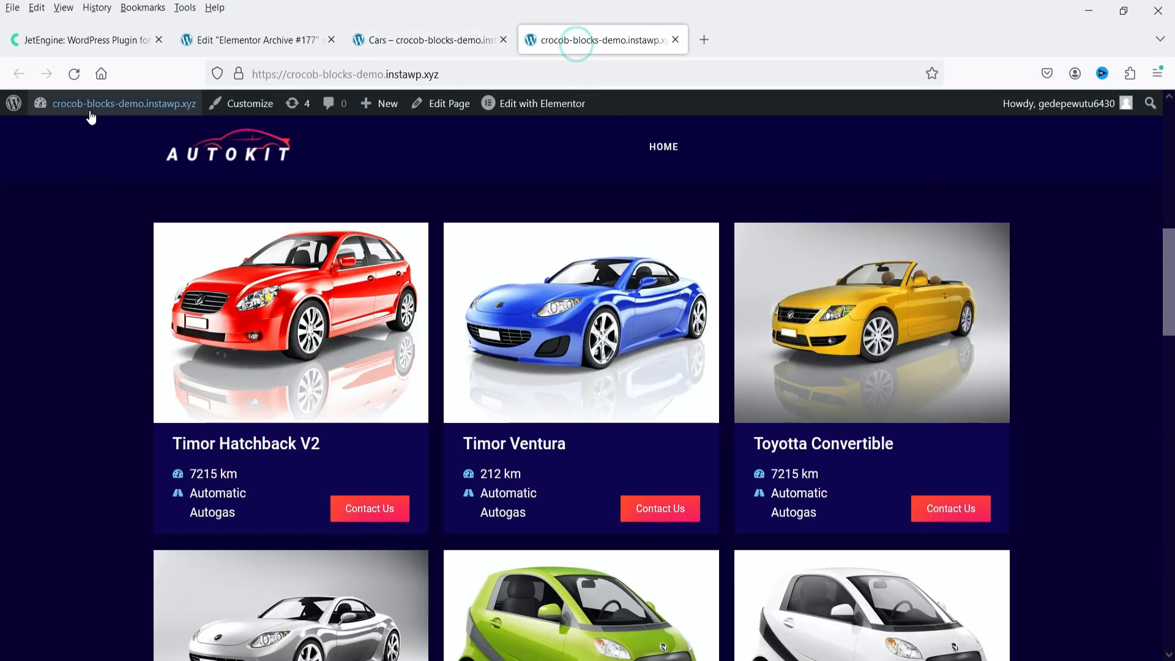
mouse_move(85, 104)
click(68, 132)
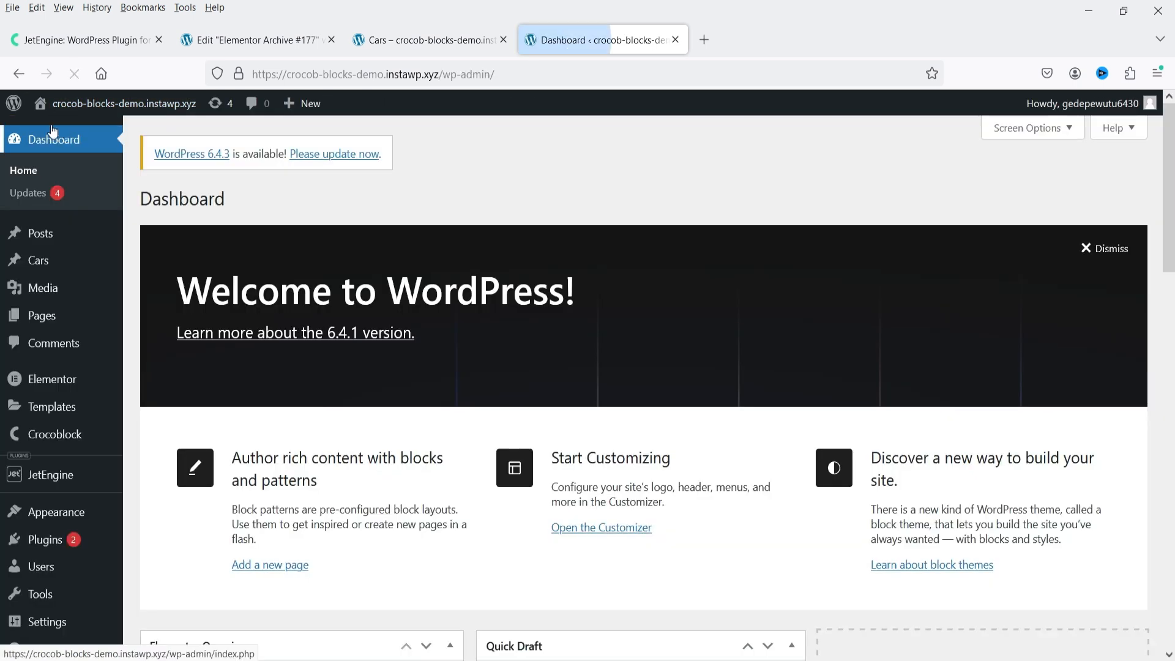
click(49, 263)
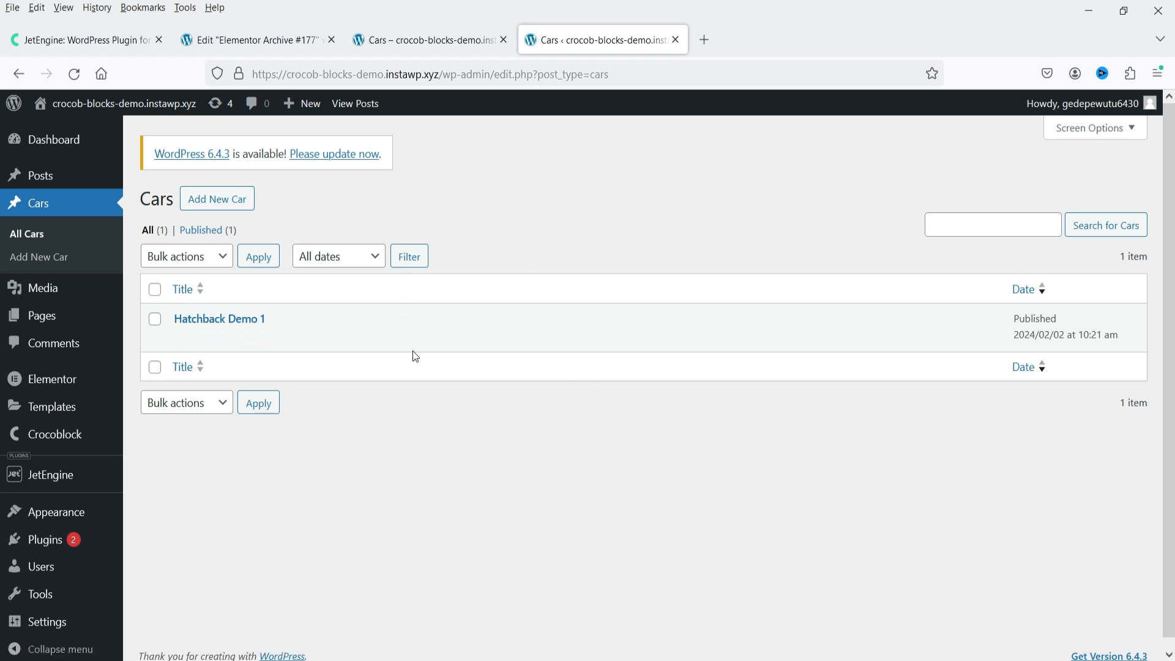
Open JetEngine's Post Types in a new browser tab and open the Cars post type for editing
mouse_move(77, 475)
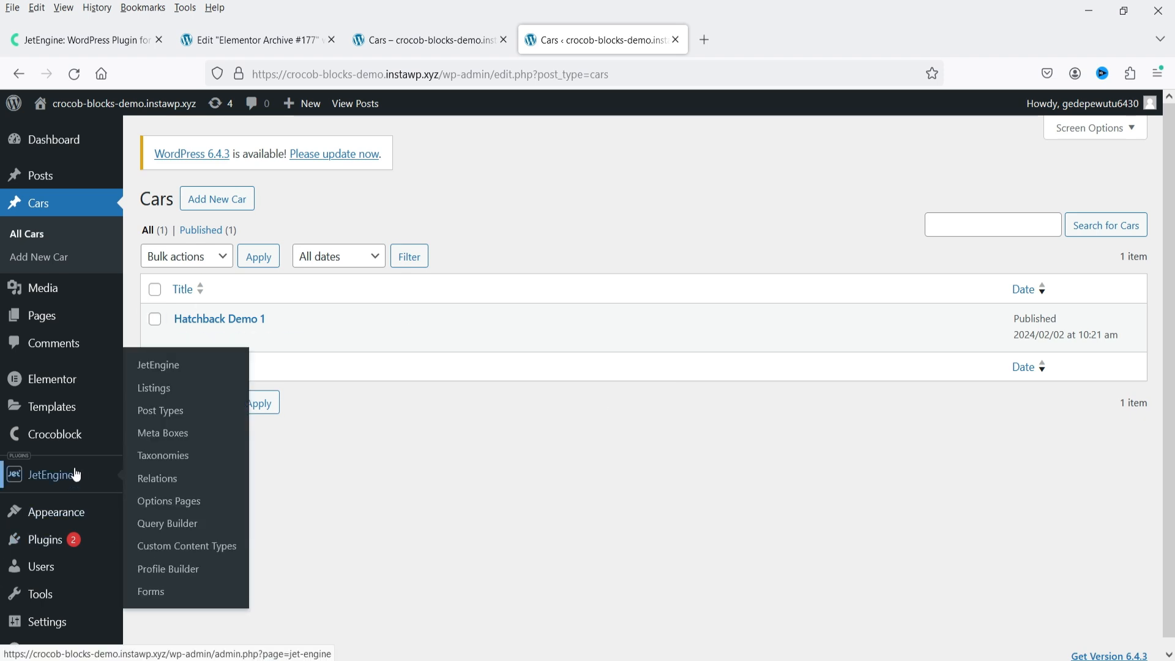
right_click(166, 416)
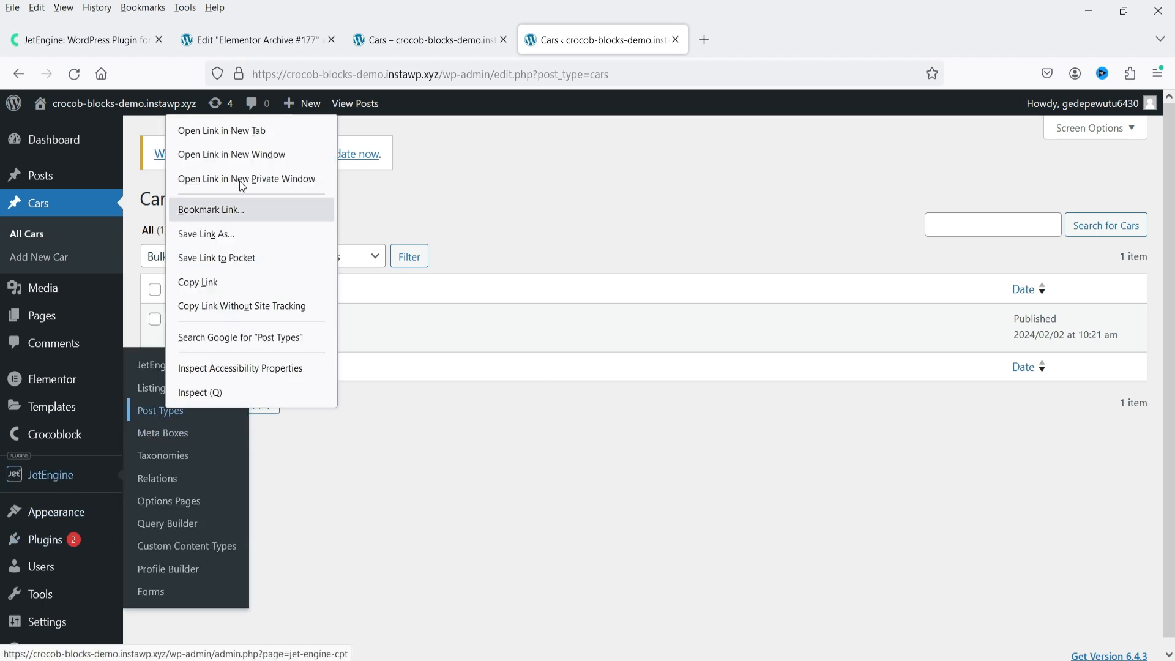
click(236, 128)
click(769, 40)
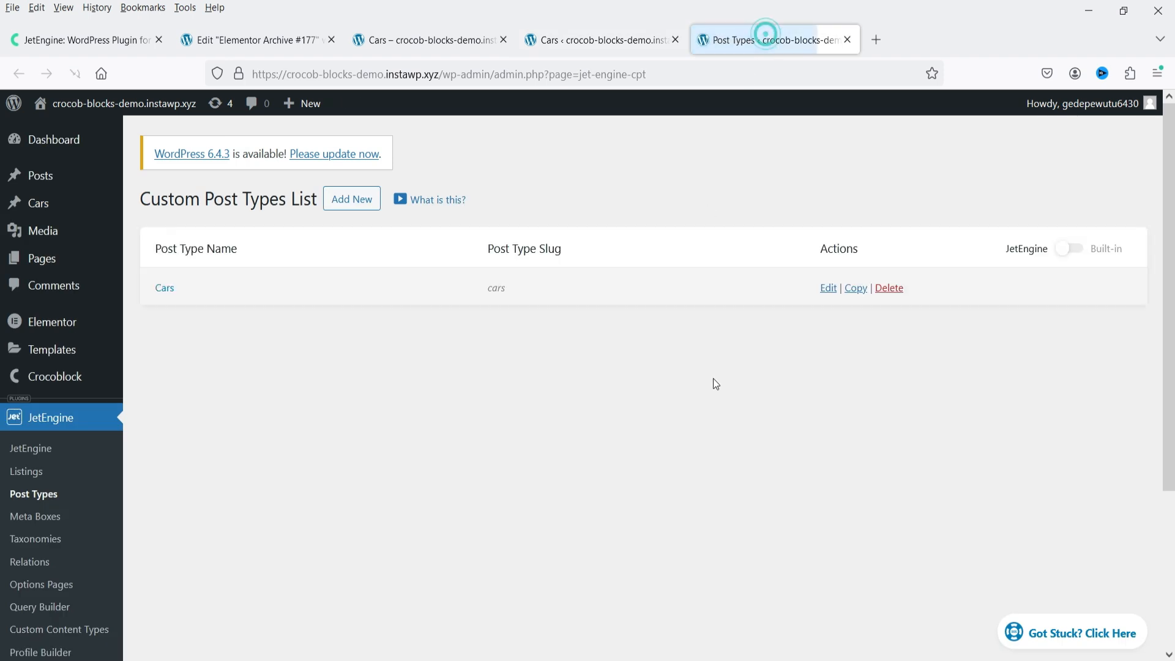
click(829, 287)
Collapse the Cars post type's meta fields and expand its Admin Columns settings
scroll(276, 360, down, 8)
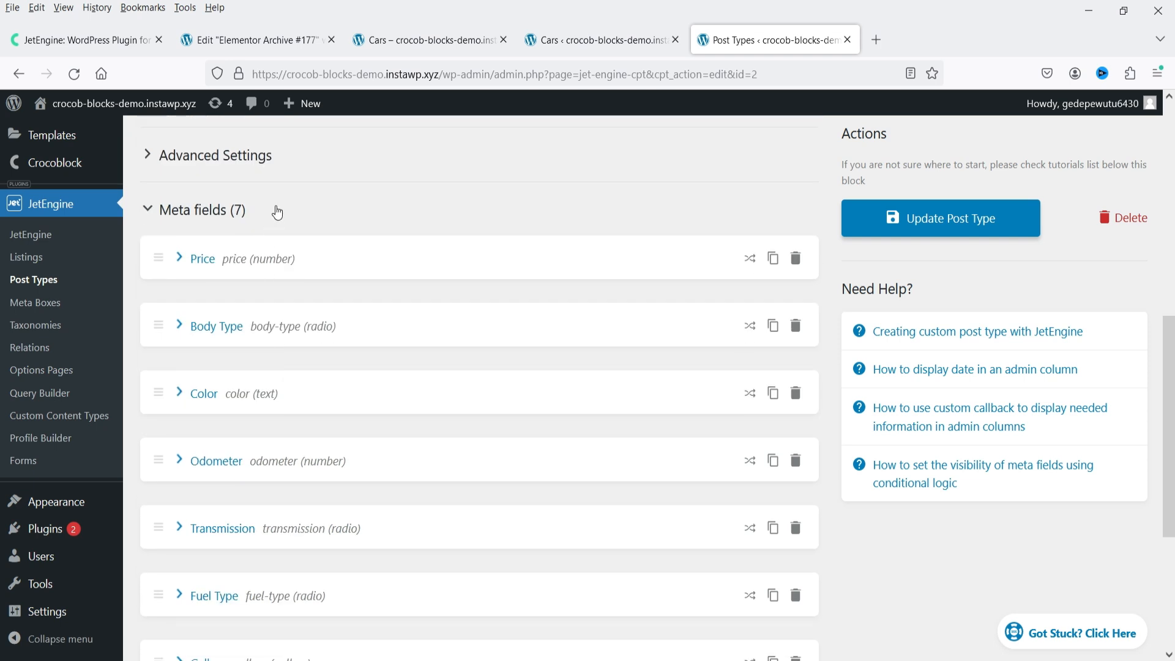
click(277, 212)
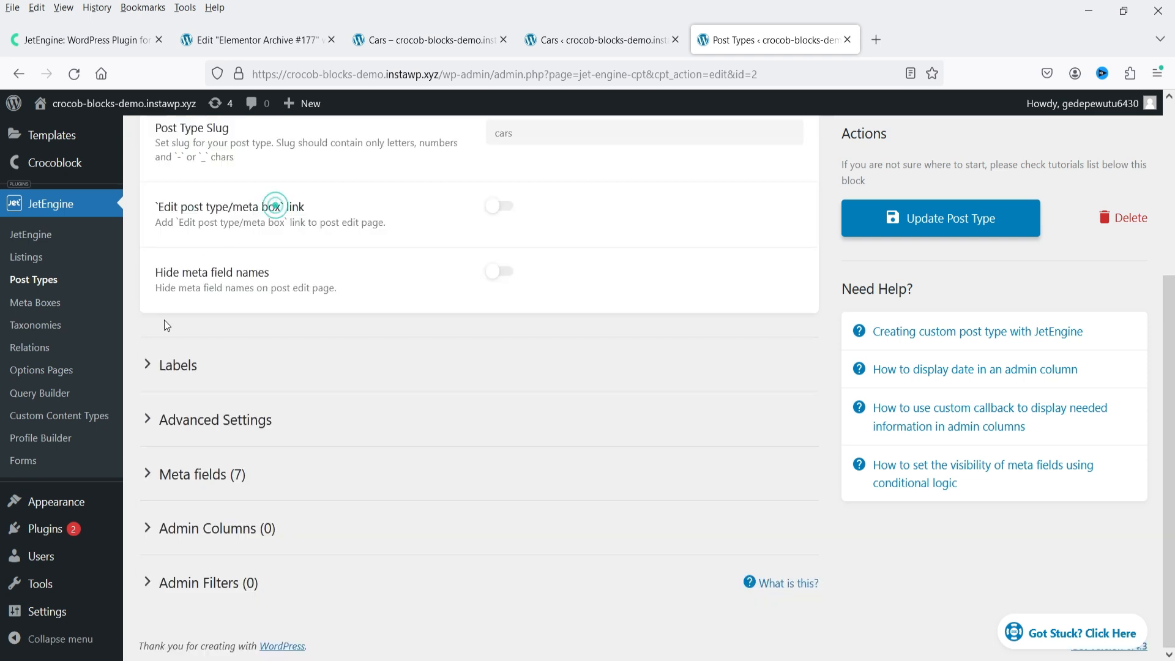
click(267, 524)
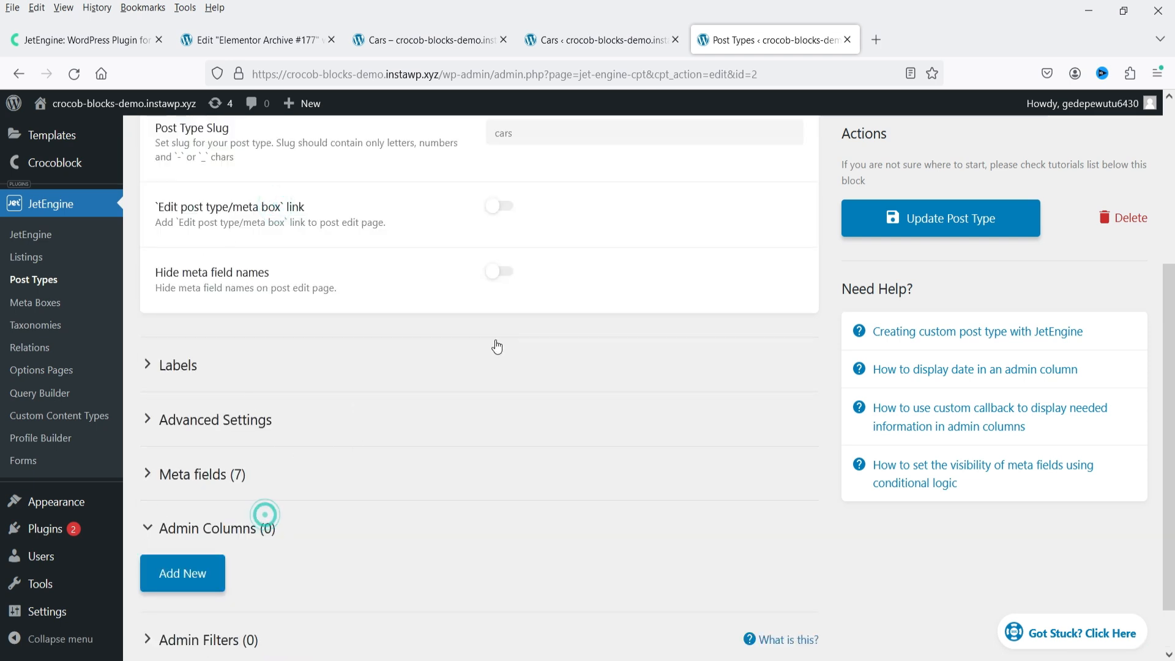
scroll(353, 334, down, 3)
Compare with the Cars list, then add a new admin column to the Cars post type and title it Price
click(580, 39)
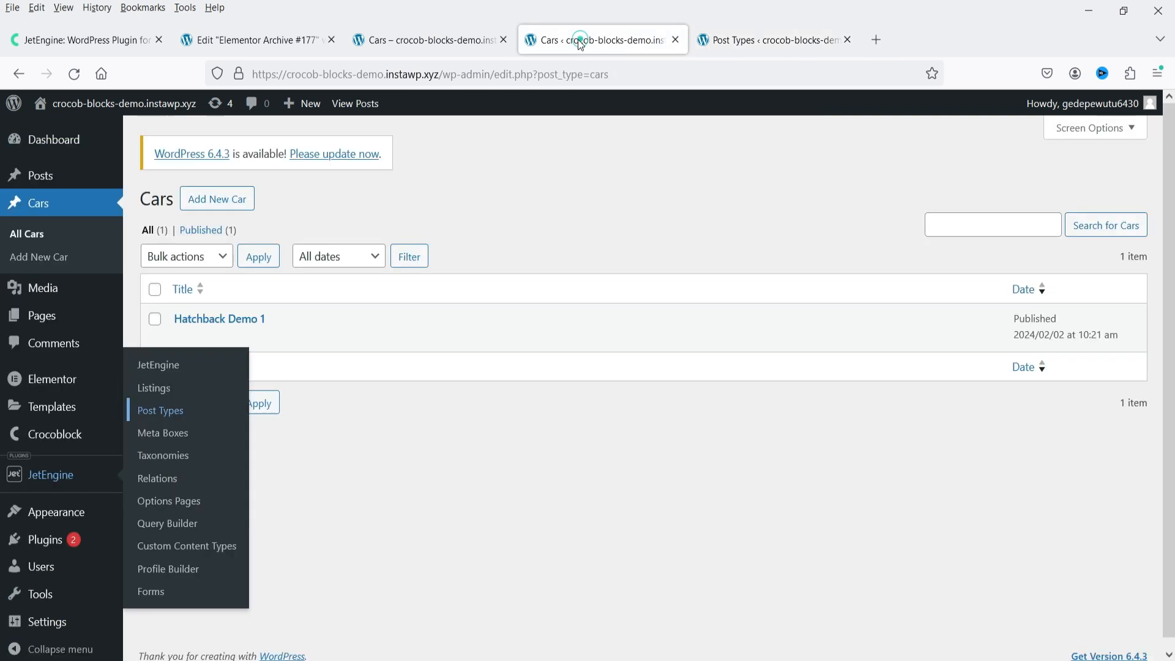
click(765, 40)
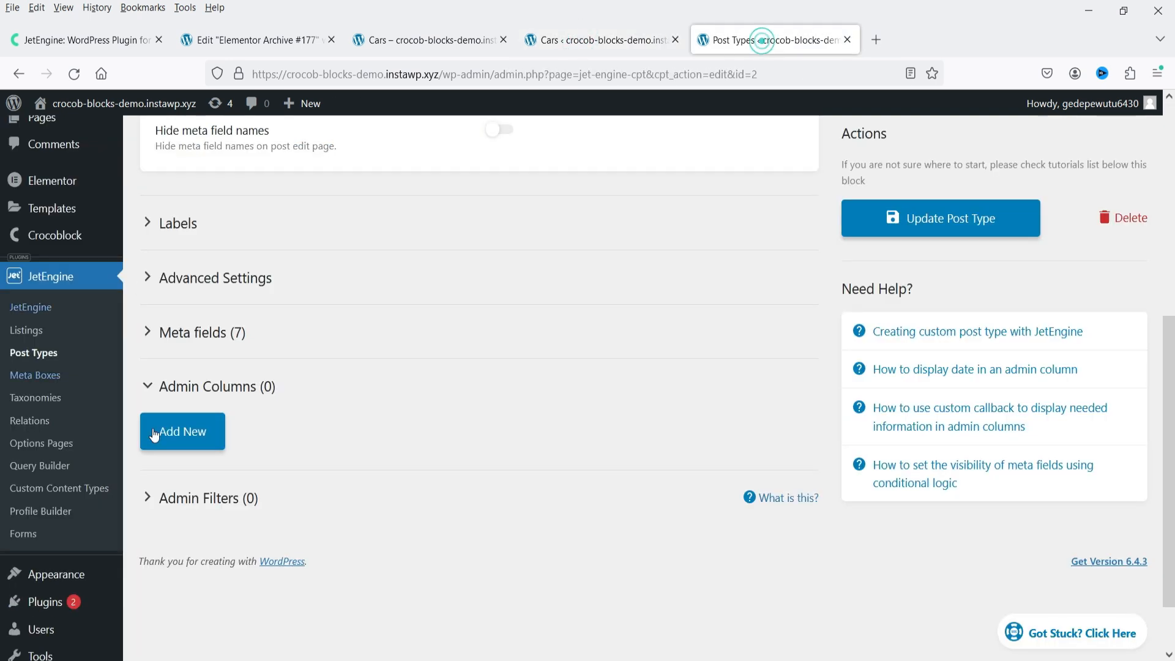
click(189, 429)
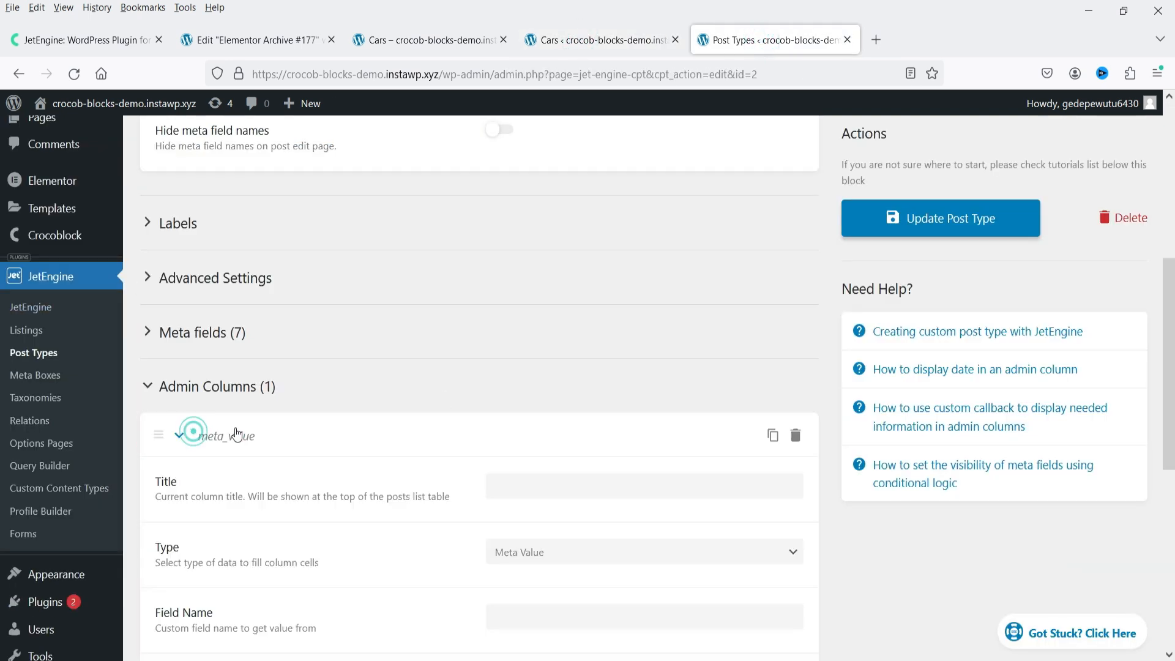
scroll(523, 380, down, 3)
click(551, 315)
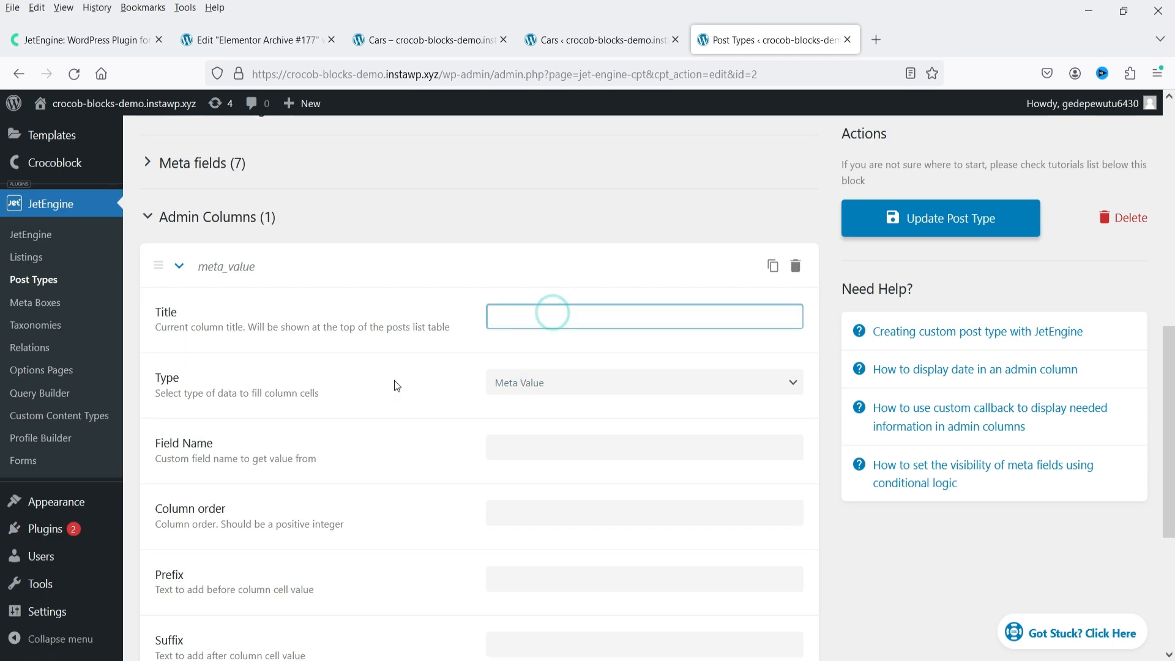
click(563, 382)
click(567, 408)
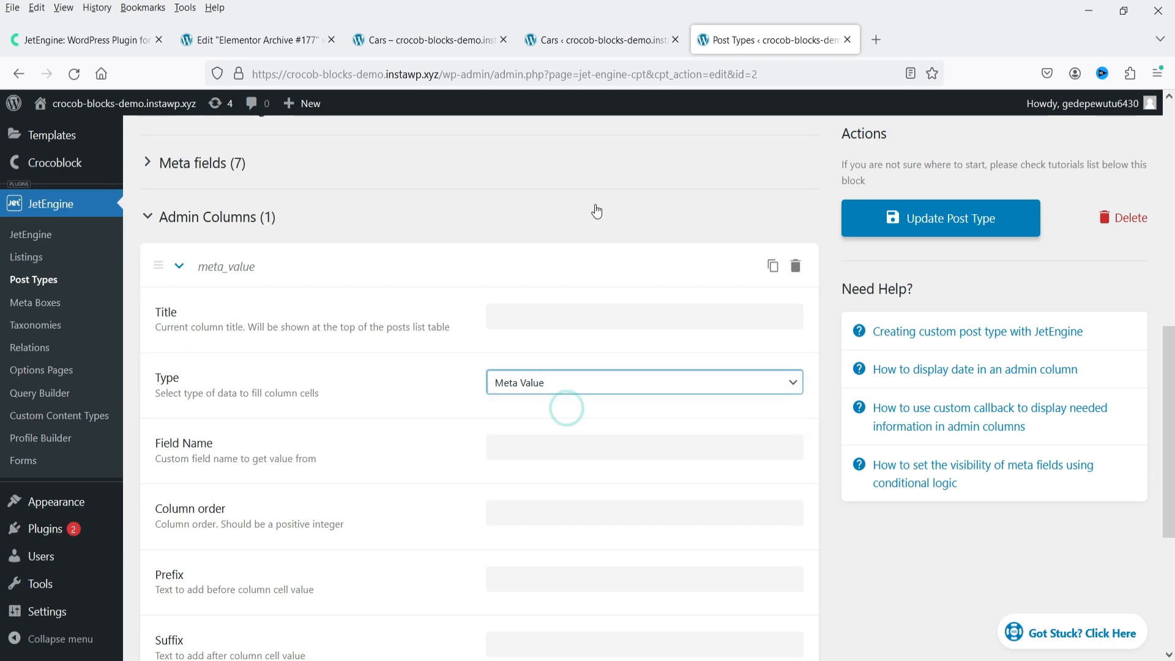
click(529, 314)
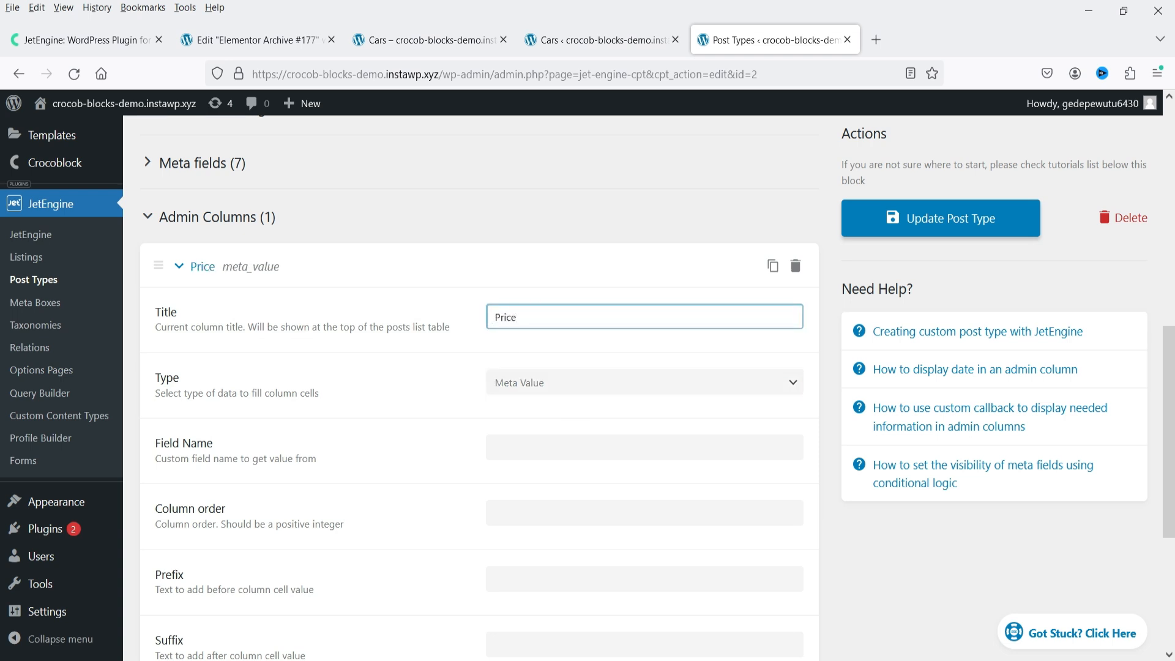
Set the Price column's type to Meta Value, its field name to Price and its column order to 2
click(561, 385)
click(560, 408)
click(543, 447)
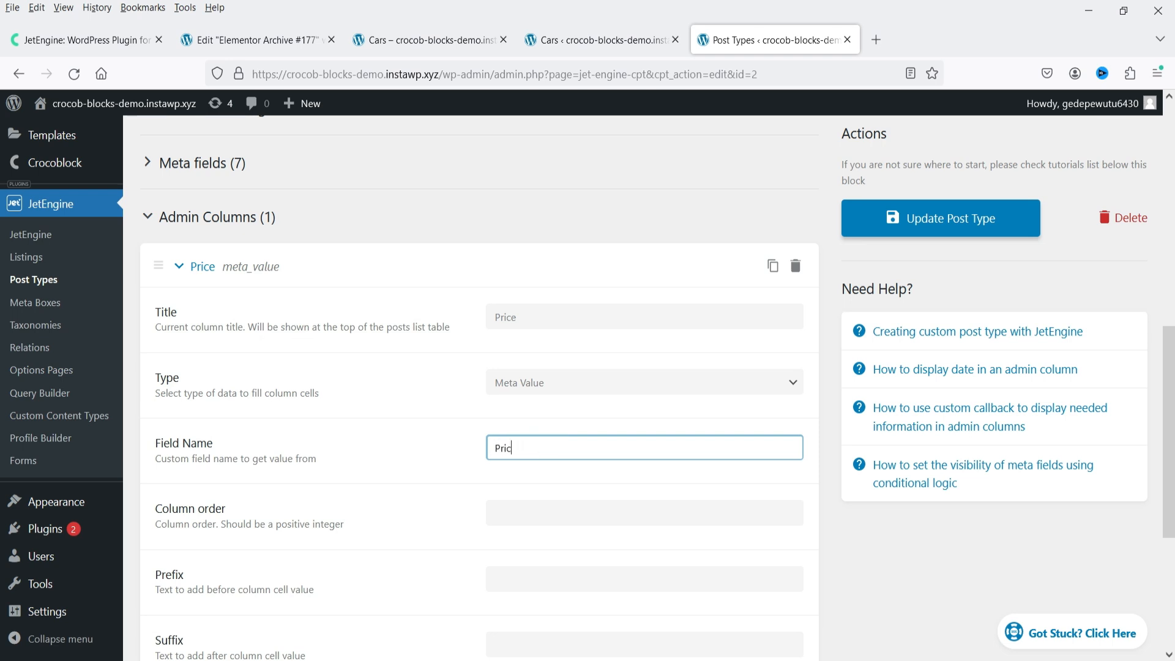
click(538, 512)
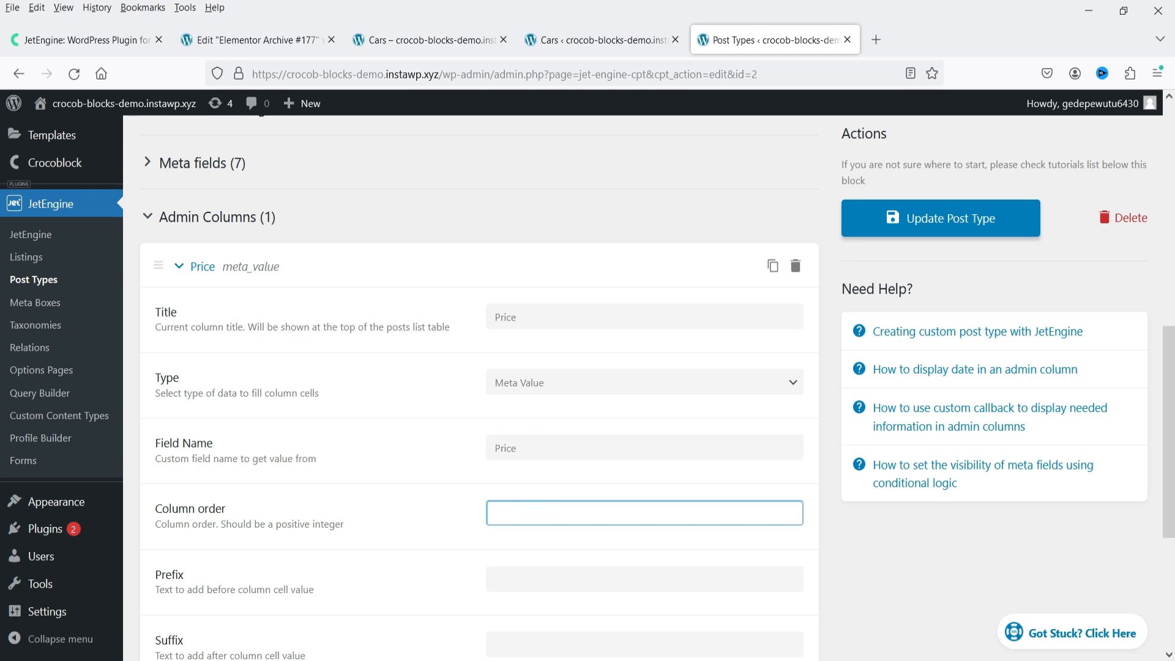
click(342, 488)
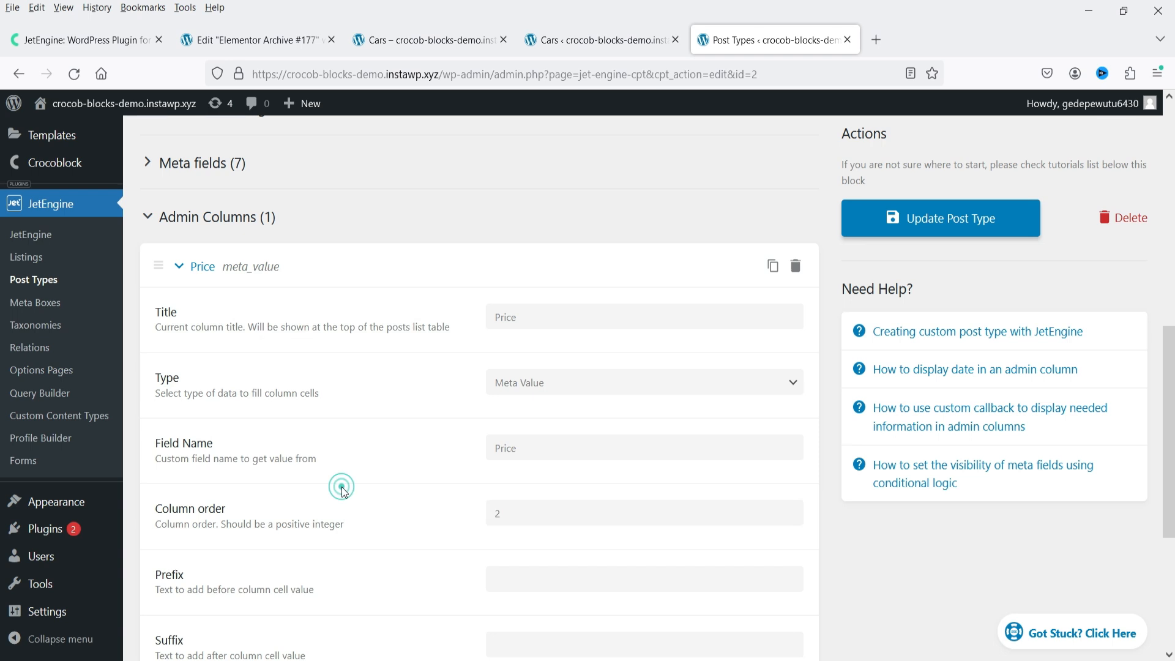
Keep Meta Value as the Price column's type and edit its field name to start with a lowercase p
click(530, 384)
click(576, 410)
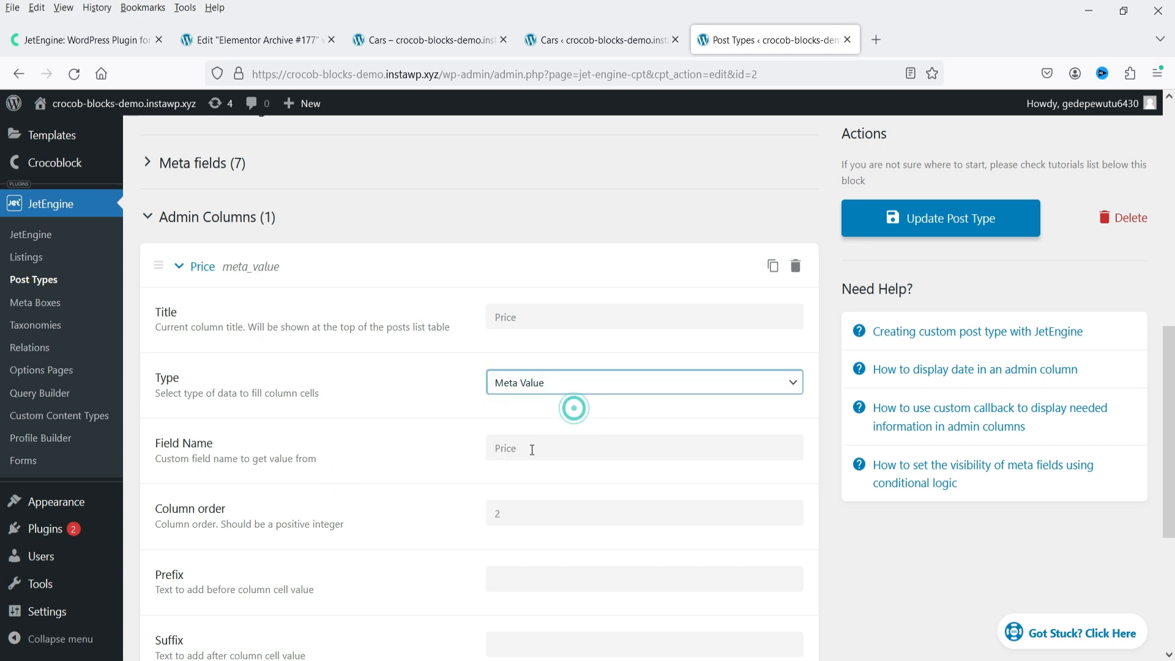
click(497, 448)
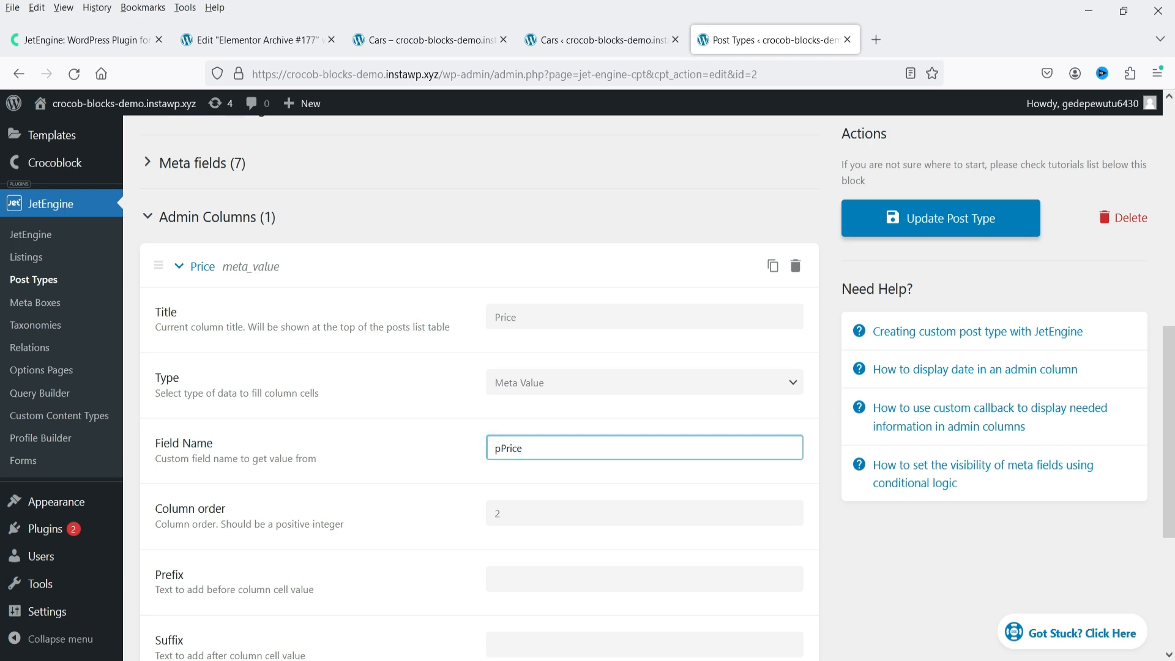
Expand the Cars post type's meta fields and check the exact name of the Price field
scroll(409, 299, up, 10)
scroll(277, 300, down, 4)
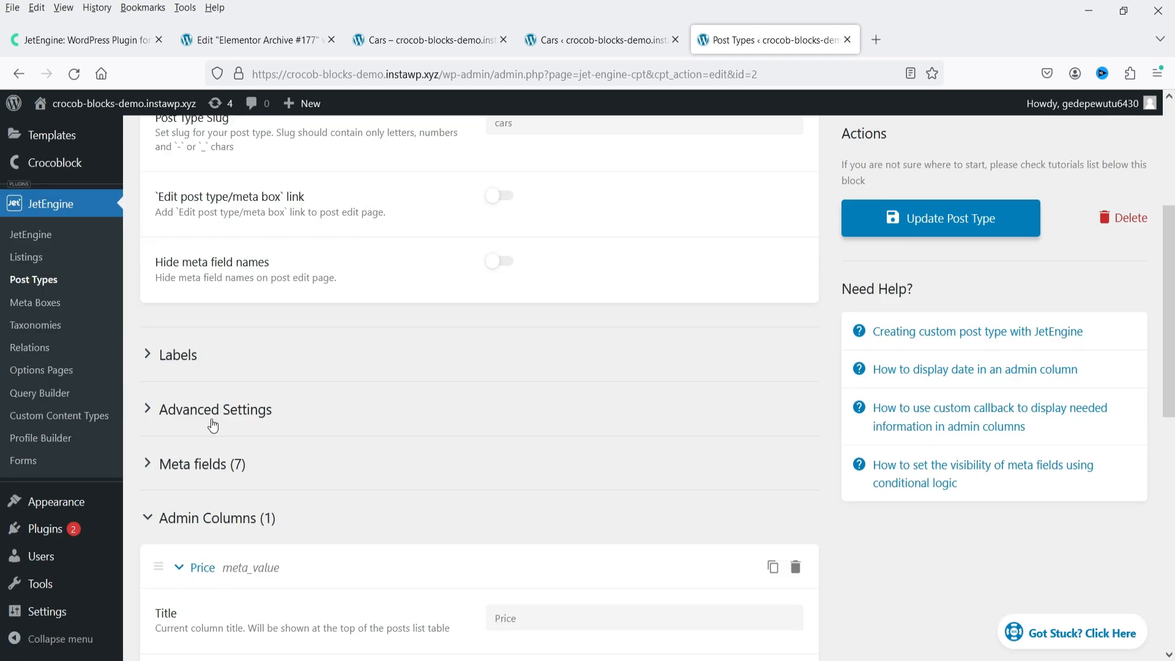
click(263, 464)
scroll(299, 306, down, 4)
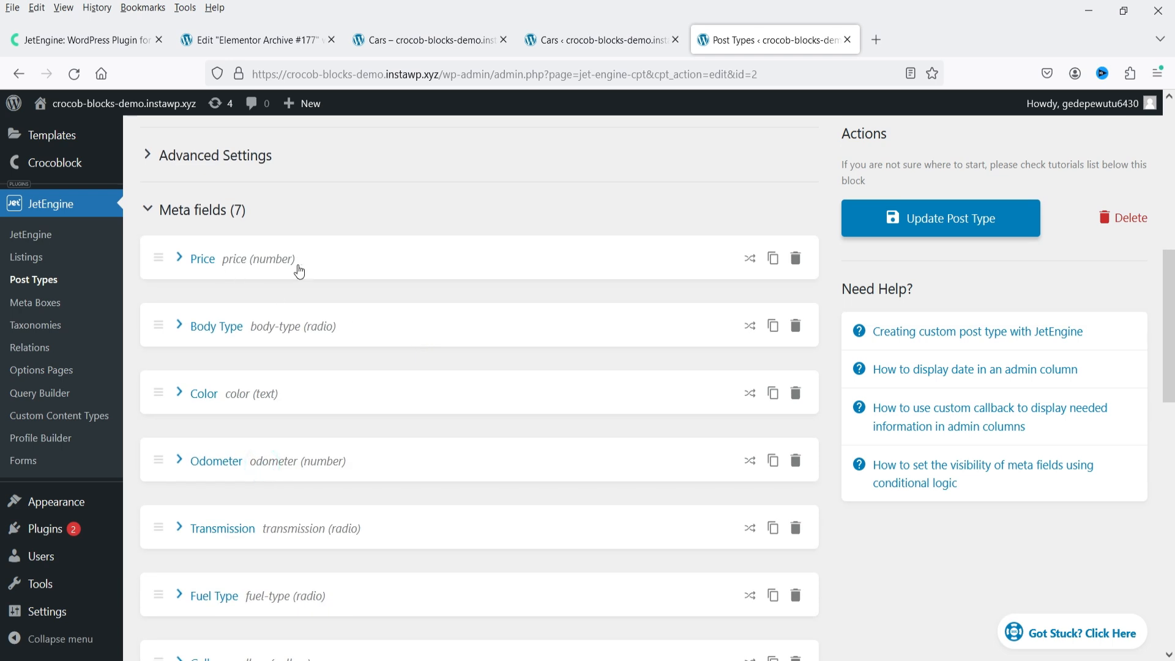
Check the Price meta field's Name/ID against the field name used in the Price admin column
click(179, 260)
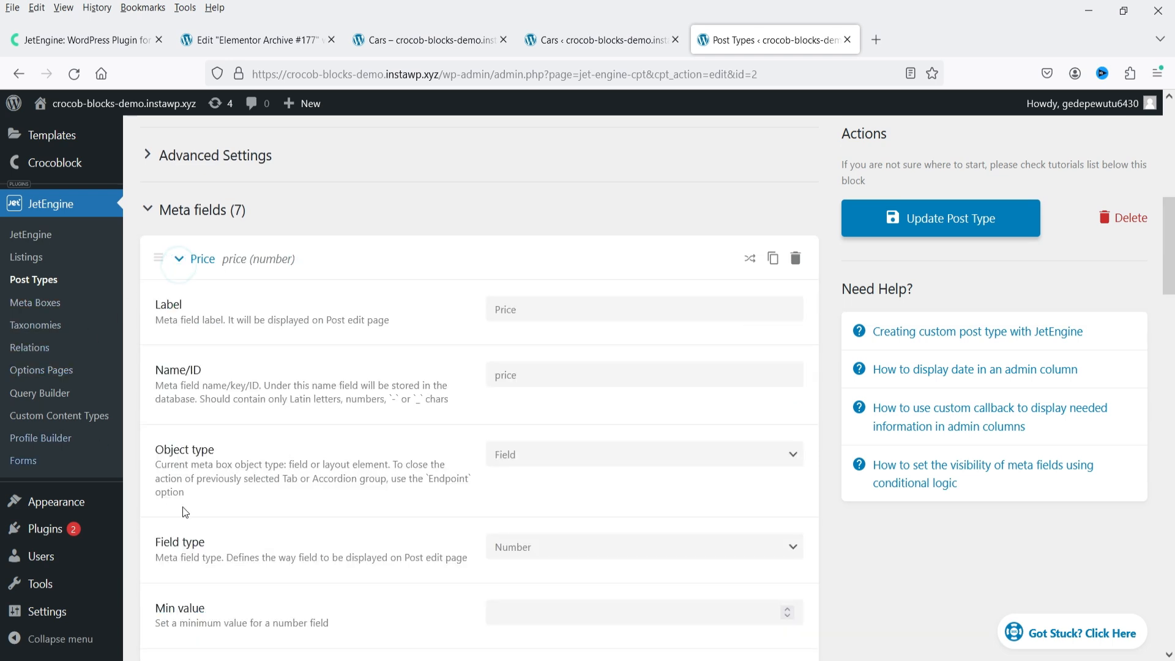
drag(536, 378, 496, 384)
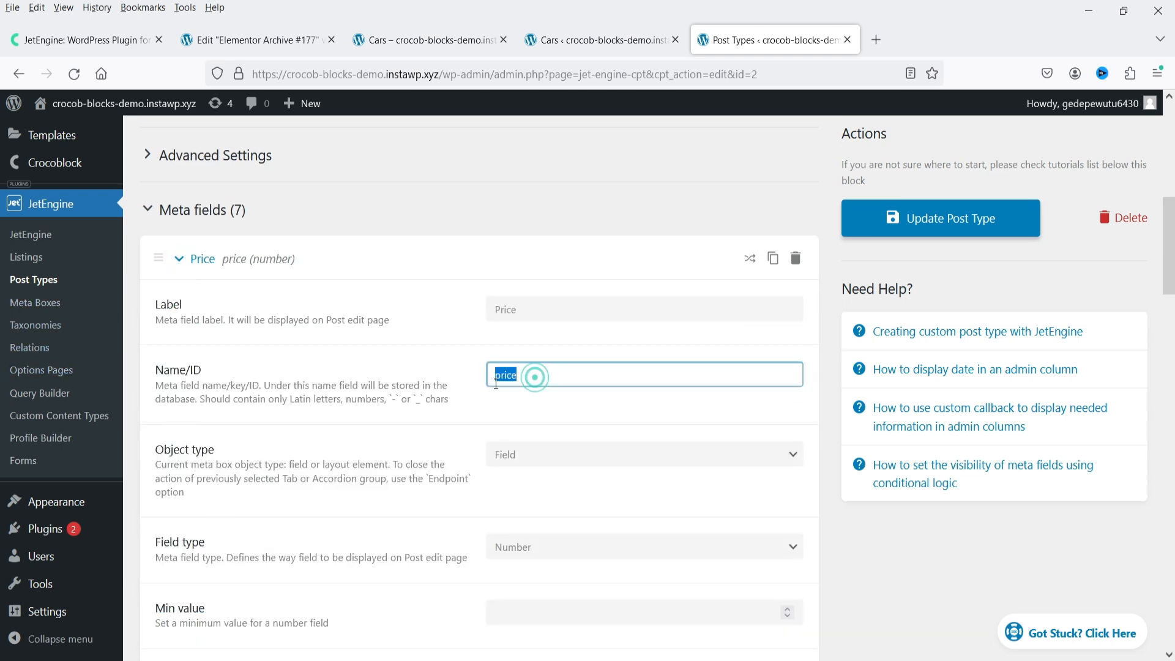
scroll(567, 495, down, 20)
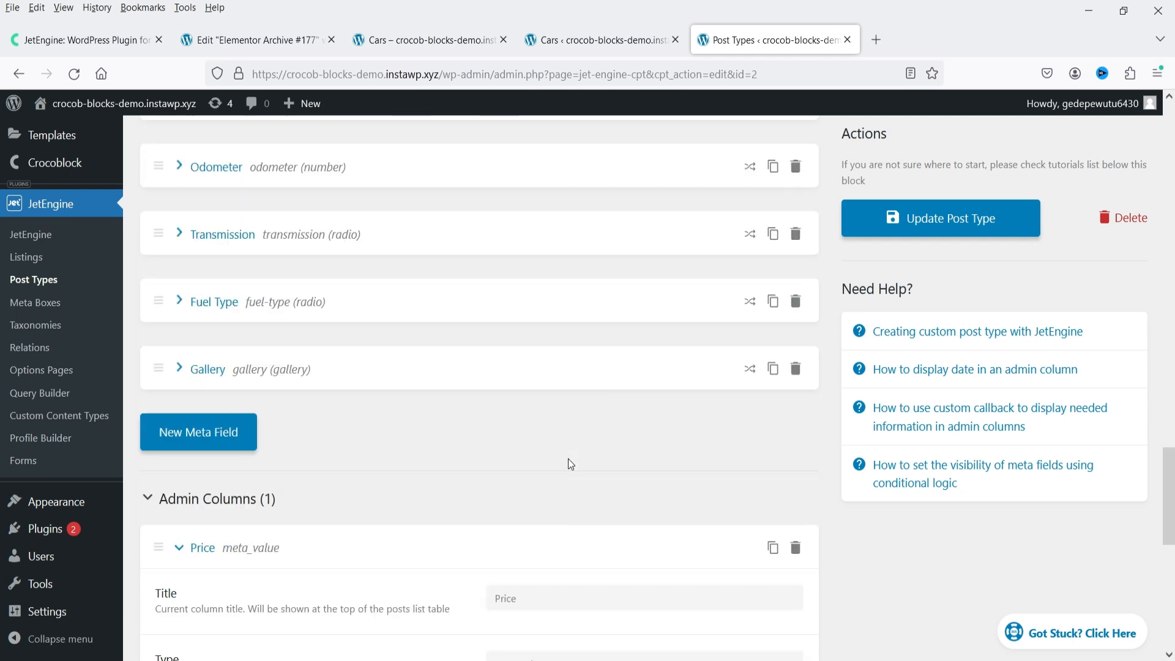
scroll(525, 566, down, 3)
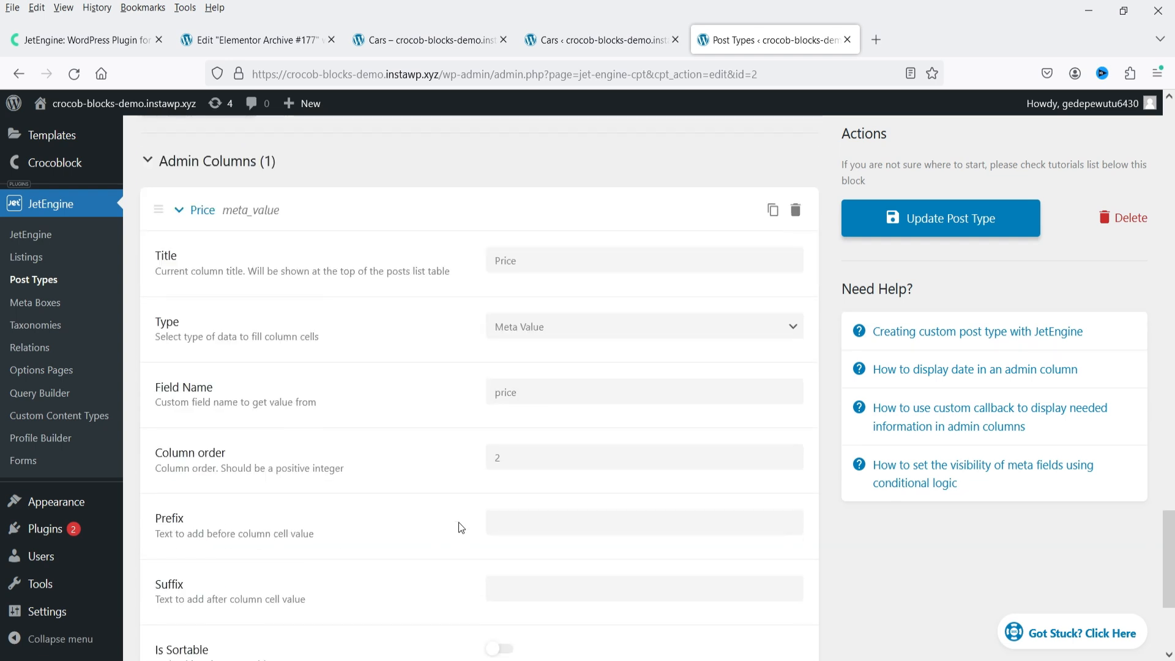
Save the Cars post type with its Price admin column and reload the Cars list
click(967, 231)
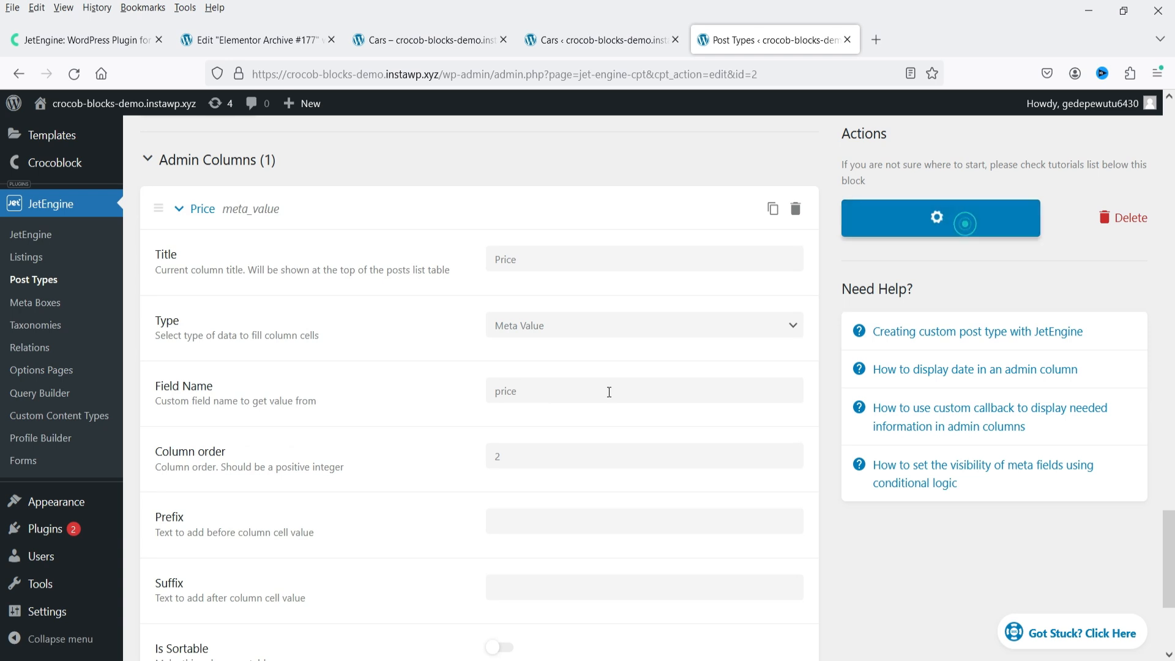
click(424, 54)
click(606, 52)
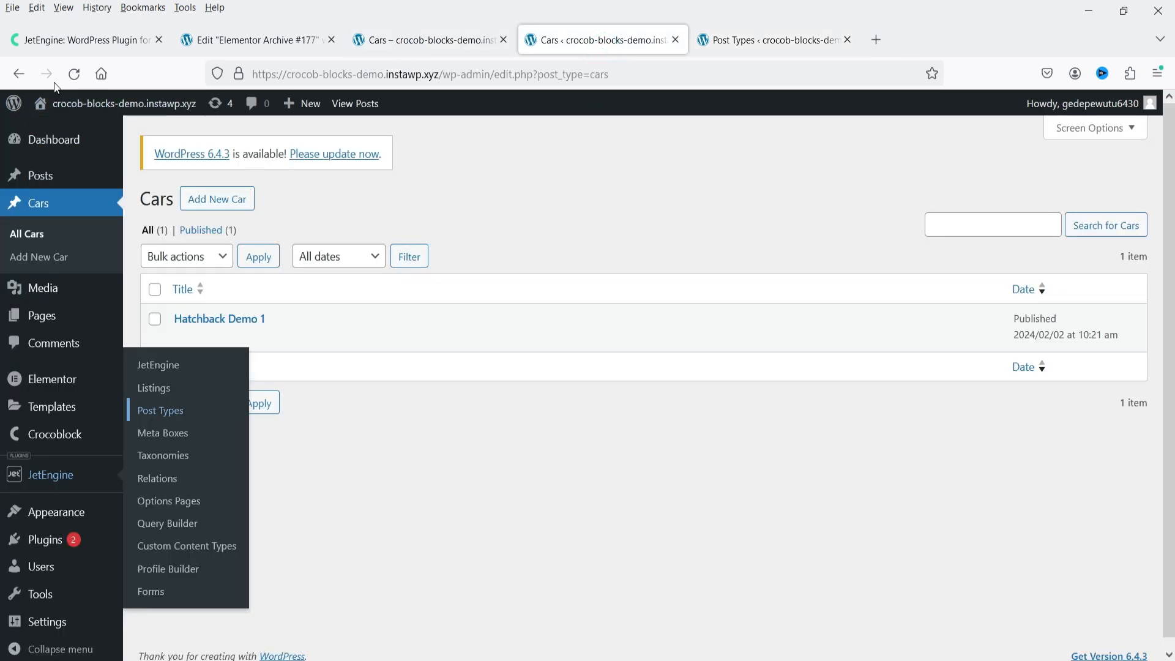
key(F5)
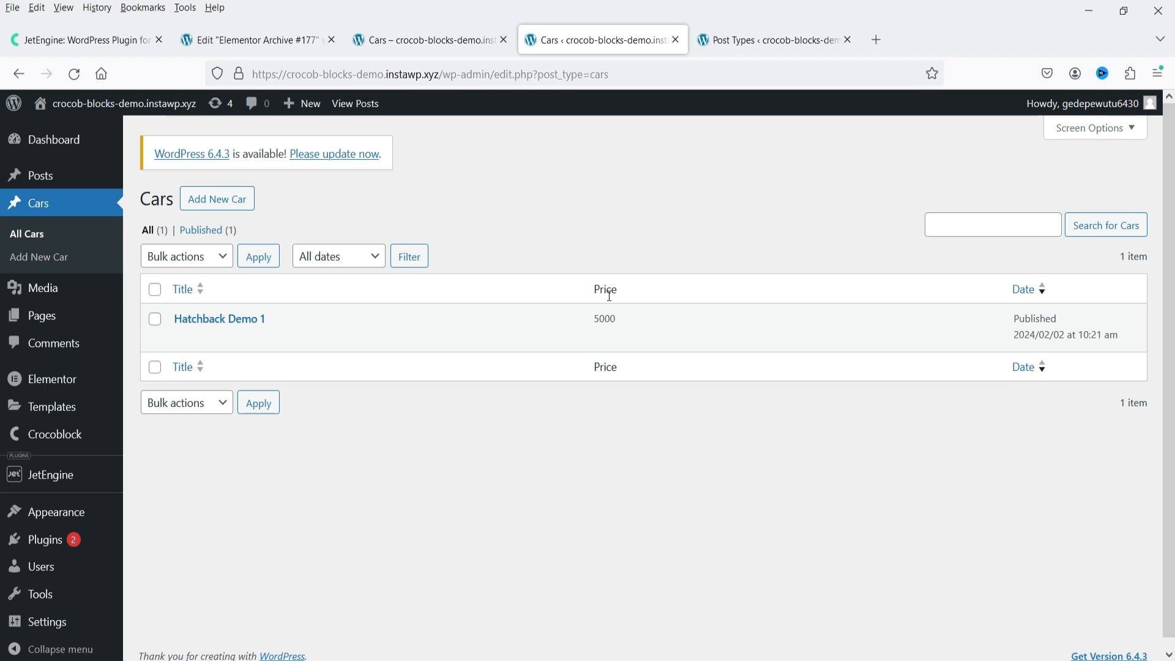
Open a new car entry in a separate tab, title it Sedan and add the repeated Autokit paragraph as its content
right_click(225, 207)
click(270, 218)
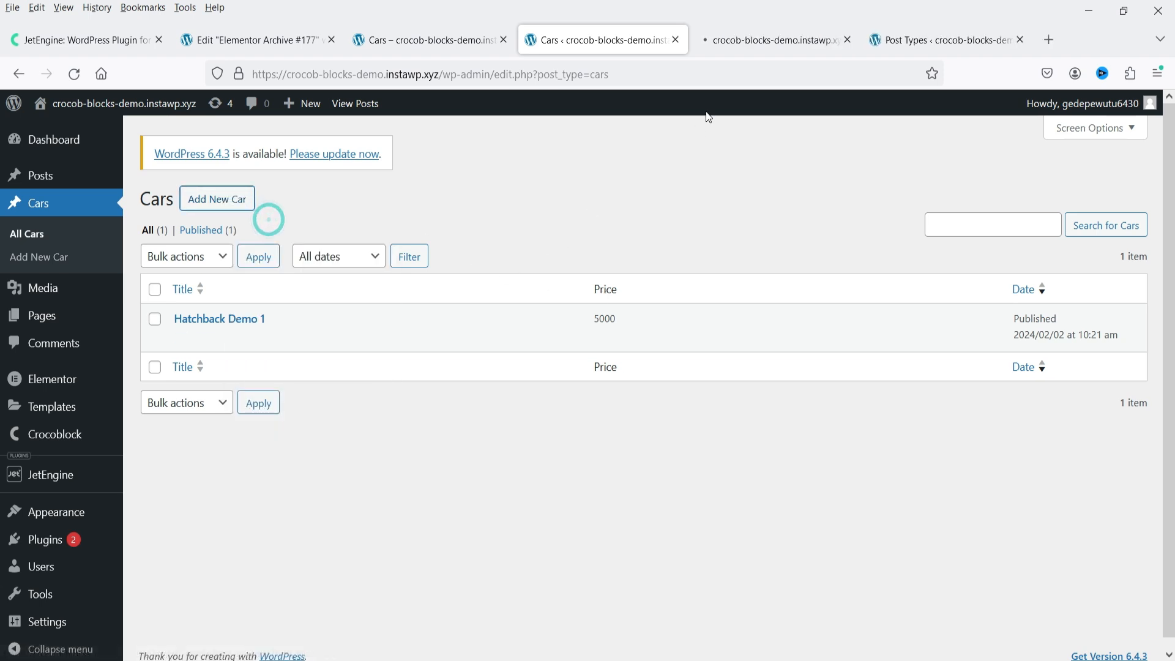
click(747, 38)
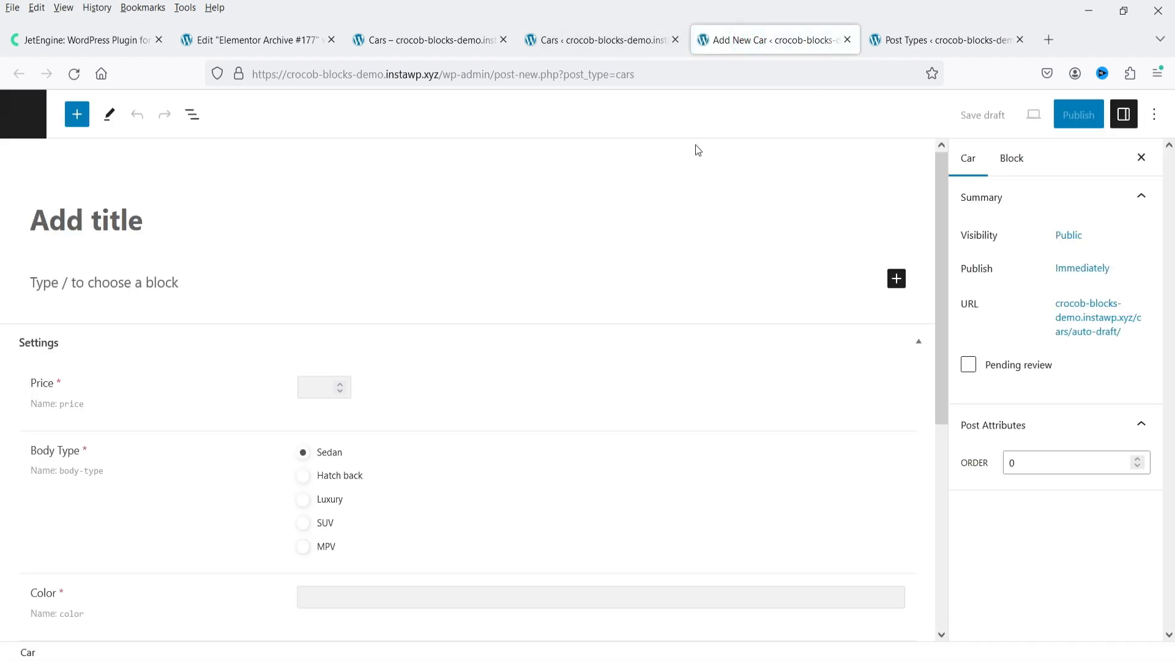
text(Sedan)
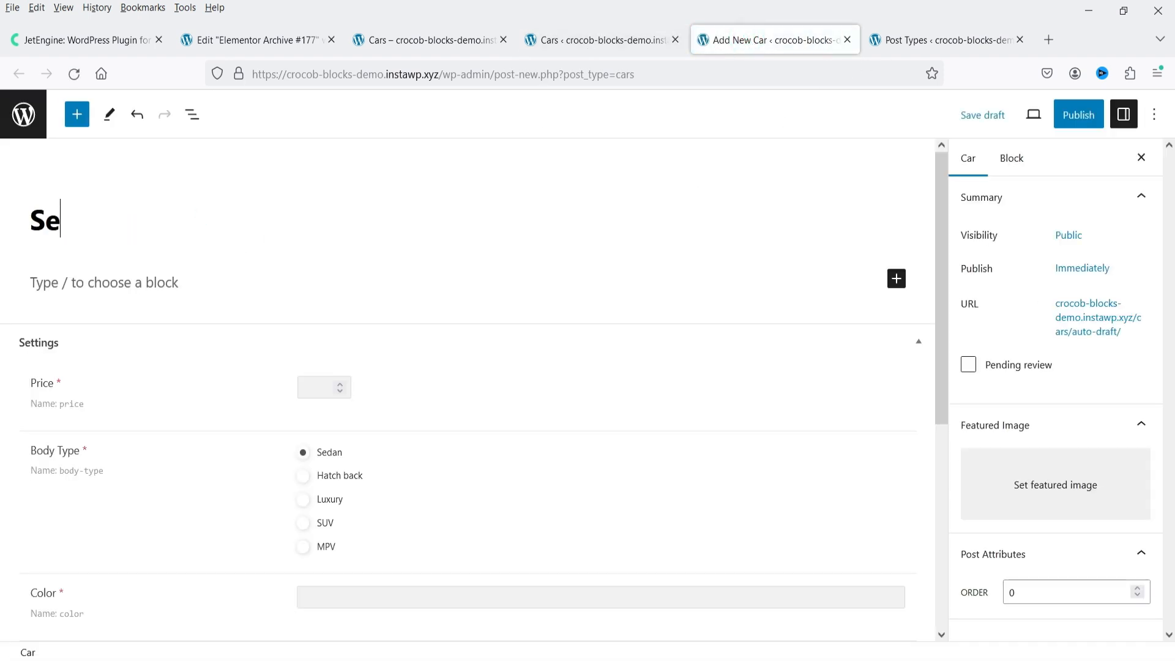
click(131, 281)
text(Autokit an Elementor template kit for Auto Dealership. Design using dark style, Modern, Clean, and Easy to Customize without any code. Autokit an Elementor template kit for Auto Dealership. Design using dark style, Modern, Clean, and Easy to Customize without any code. Autokit an Elementor template kit for Auto Dealership. Design using dark style, Modern, Clean, and Easy to Customize without any code. Autokit an Elementor template kit for Auto Dealership. Design using dark style, Modern, Clean, and Easy to Customize without any code. Autokit an Elementor template kit for Auto Dealership. Design using dark style, Modern, Clean, and Easy to Customize without any code. Autokit an Elementor template kit for Auto Dealership. Design using dark style, Modern, Clean, and Easy to Customize without any code.)
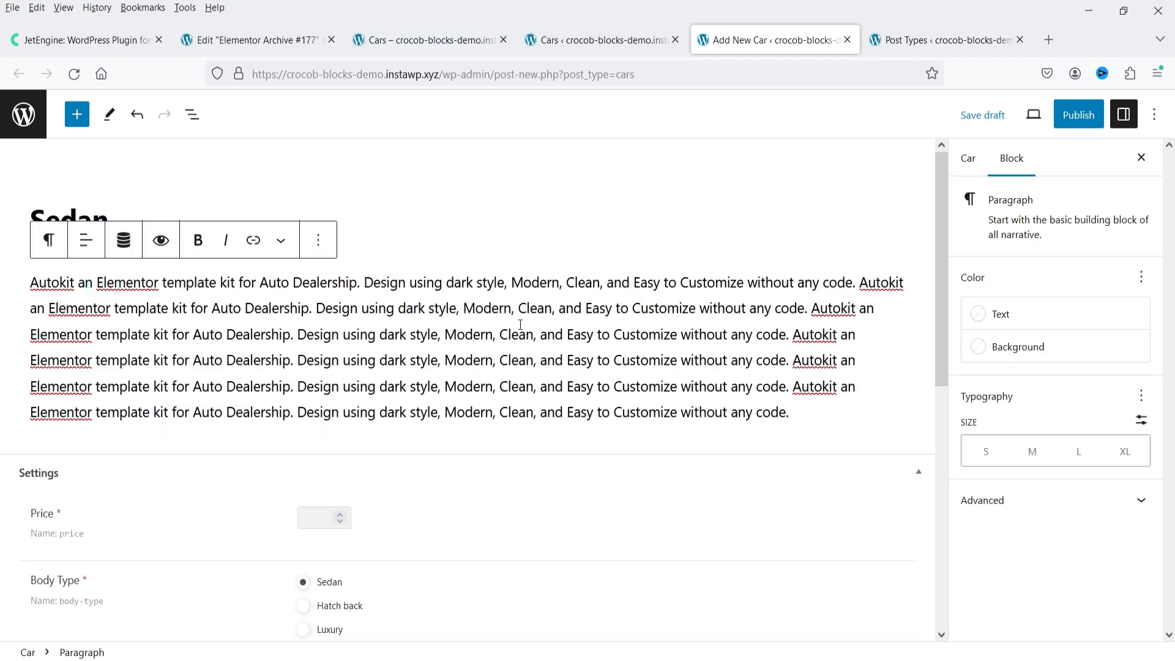
Set the Sedan's price to 6000, color to blue, odometer to 6000 and transmission to Automatic
scroll(491, 319, down, 4)
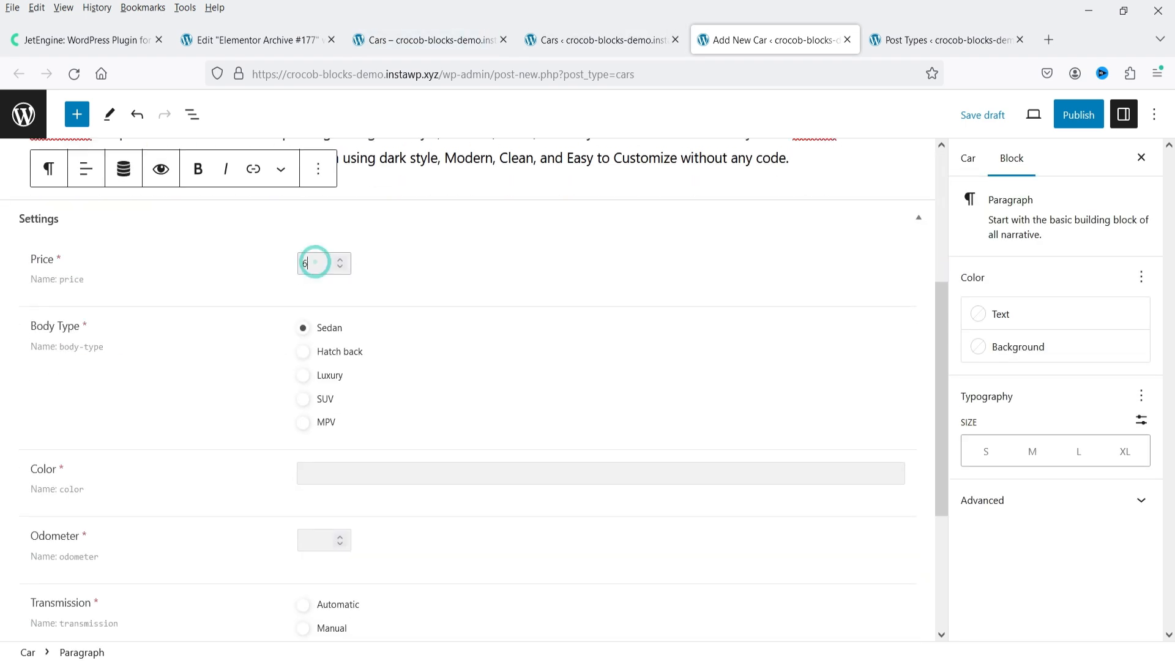
scroll(424, 398, down, 3)
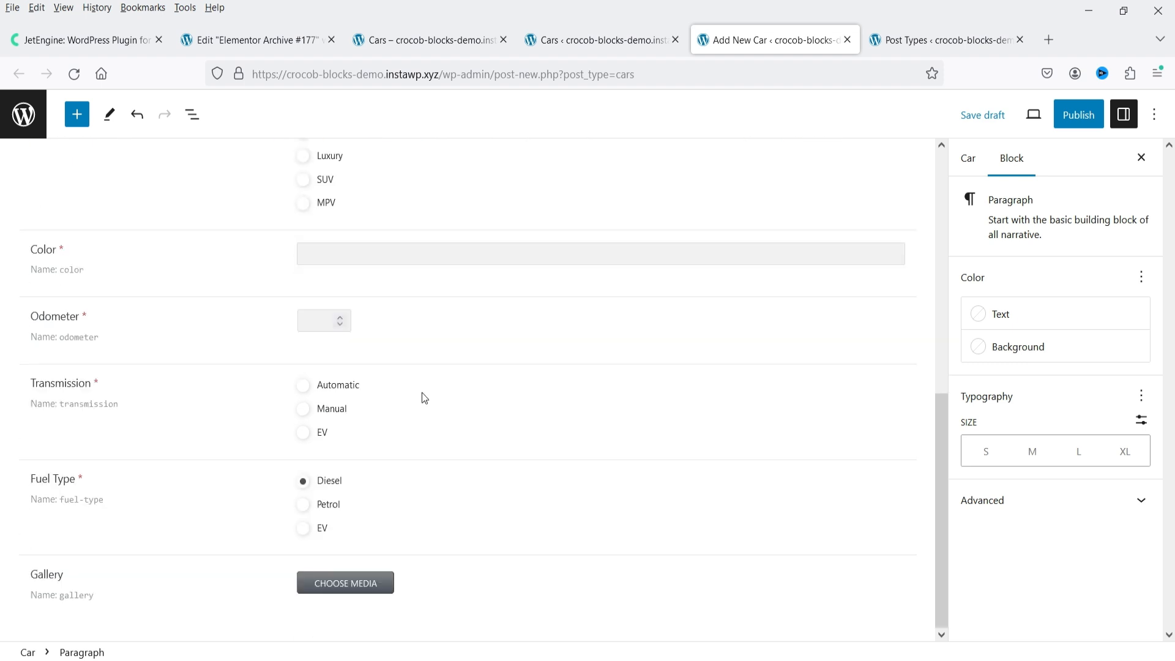
click(321, 251)
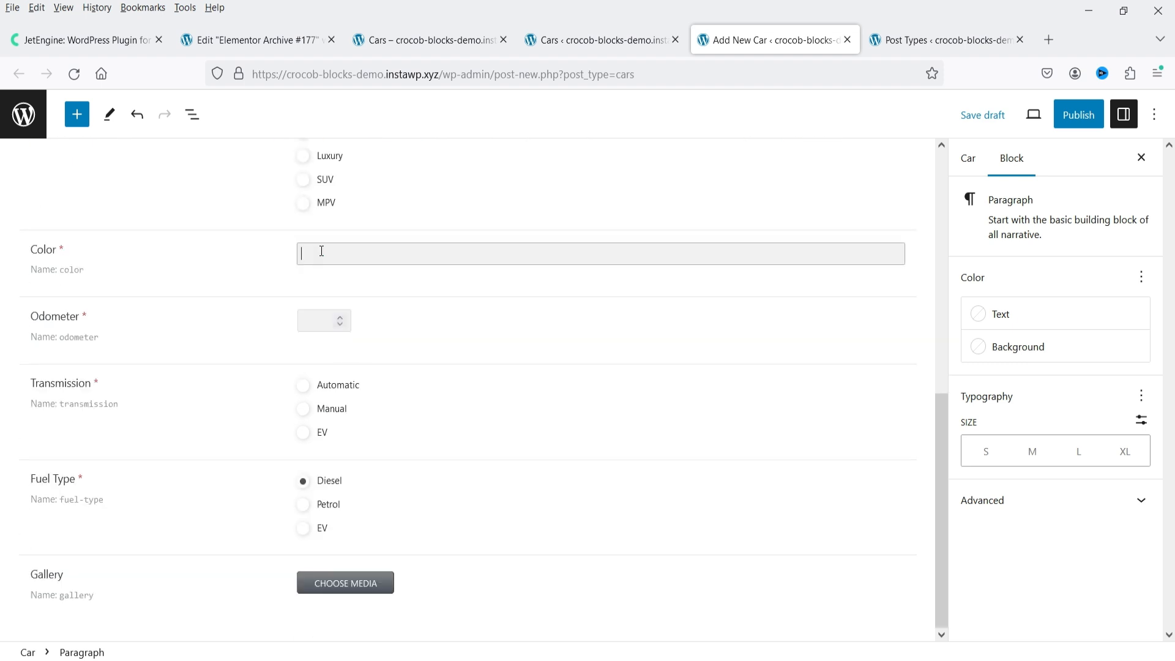
text(blue)
click(324, 325)
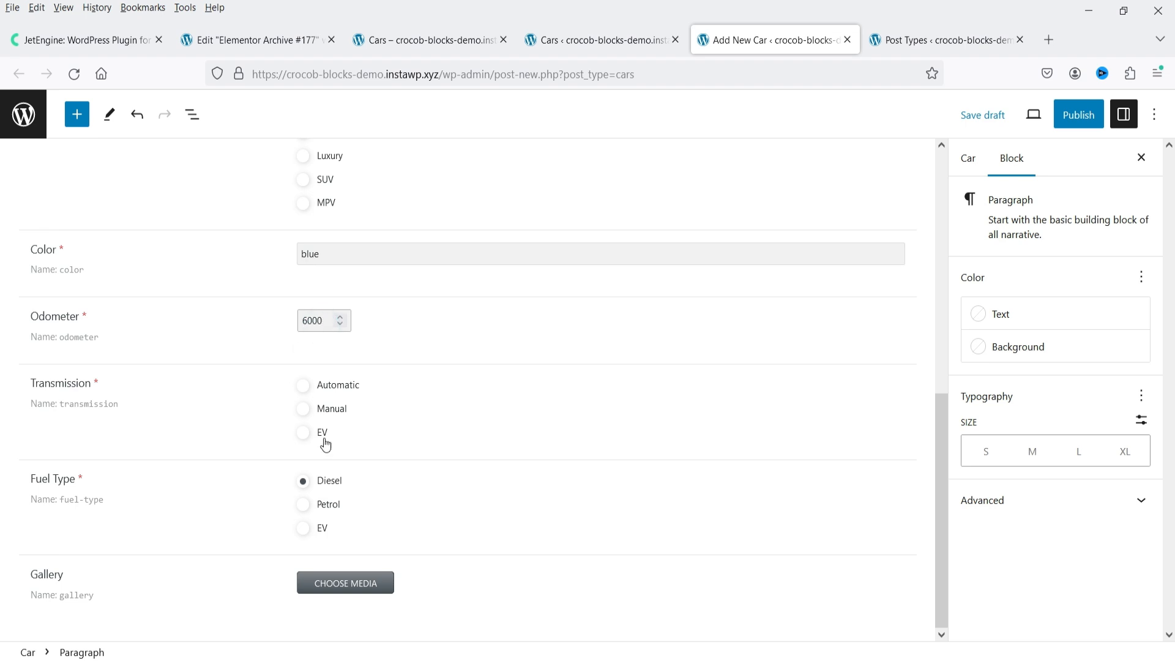
click(303, 385)
Set the blue sports car photo from the media library as the Sedan's featured image
click(968, 158)
click(1063, 480)
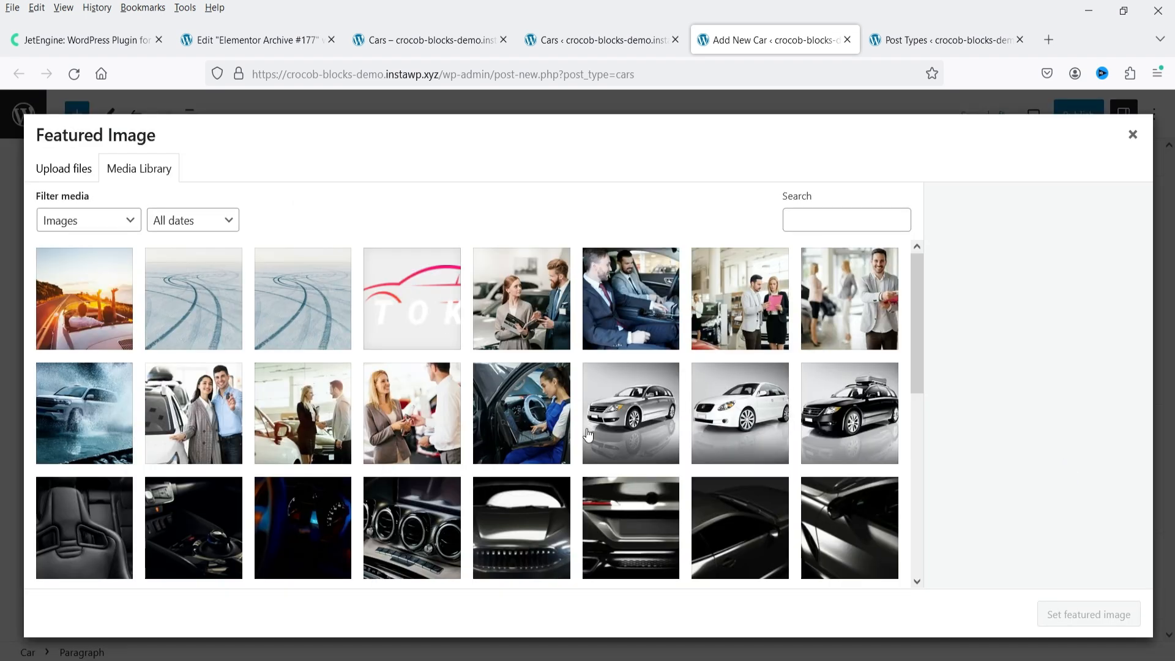
scroll(490, 367, down, 5)
click(740, 349)
click(1078, 612)
Fill the Sedan's gallery with the gauges, ventilation deck and dark front, rear and roof detail photos
click(376, 585)
scroll(490, 441, down, 3)
click(522, 375)
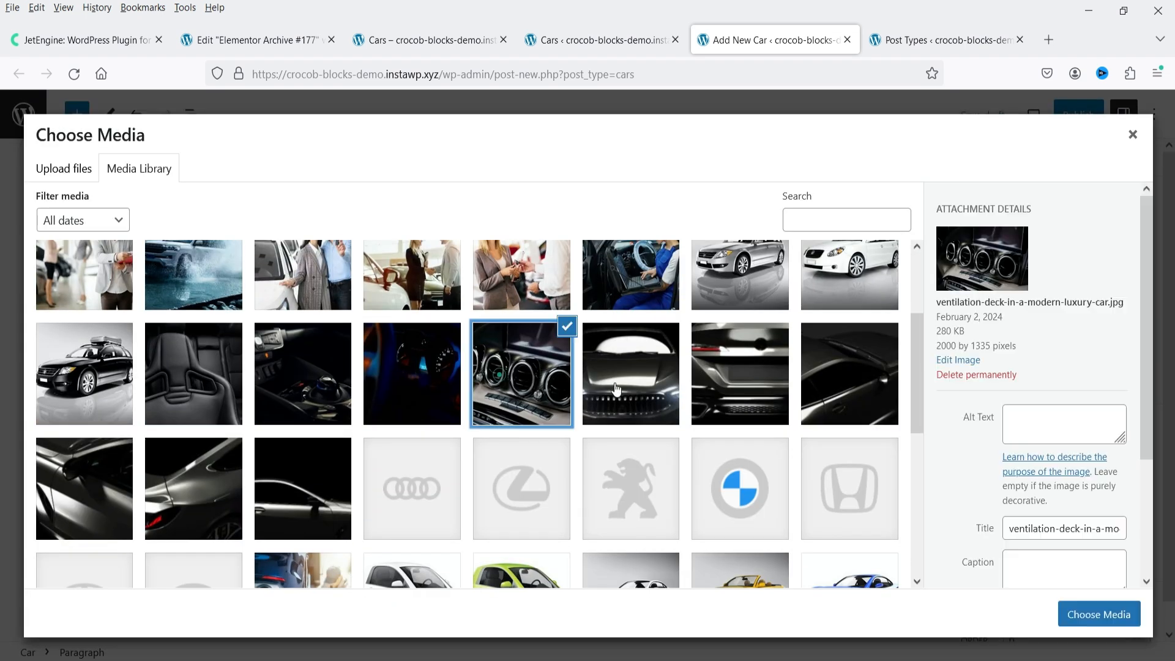
click(632, 375)
click(743, 375)
click(852, 375)
click(416, 375)
click(1091, 611)
Publish the Sedan entry and start another new car entry
scroll(684, 421, up, 5)
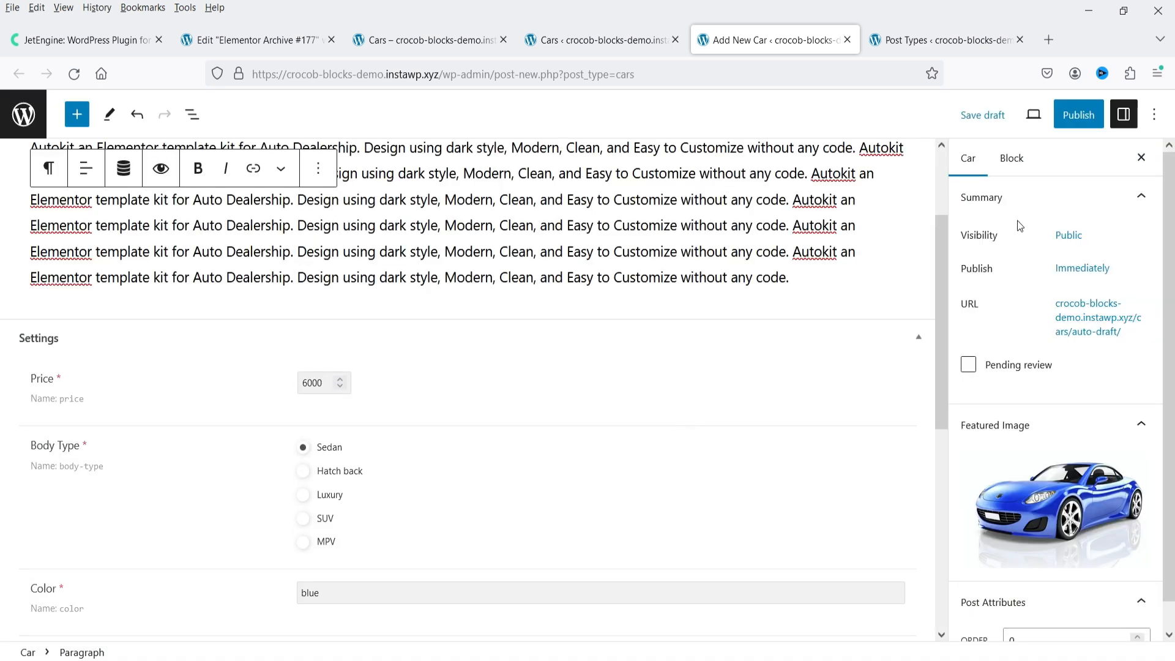
click(1078, 114)
click(1016, 115)
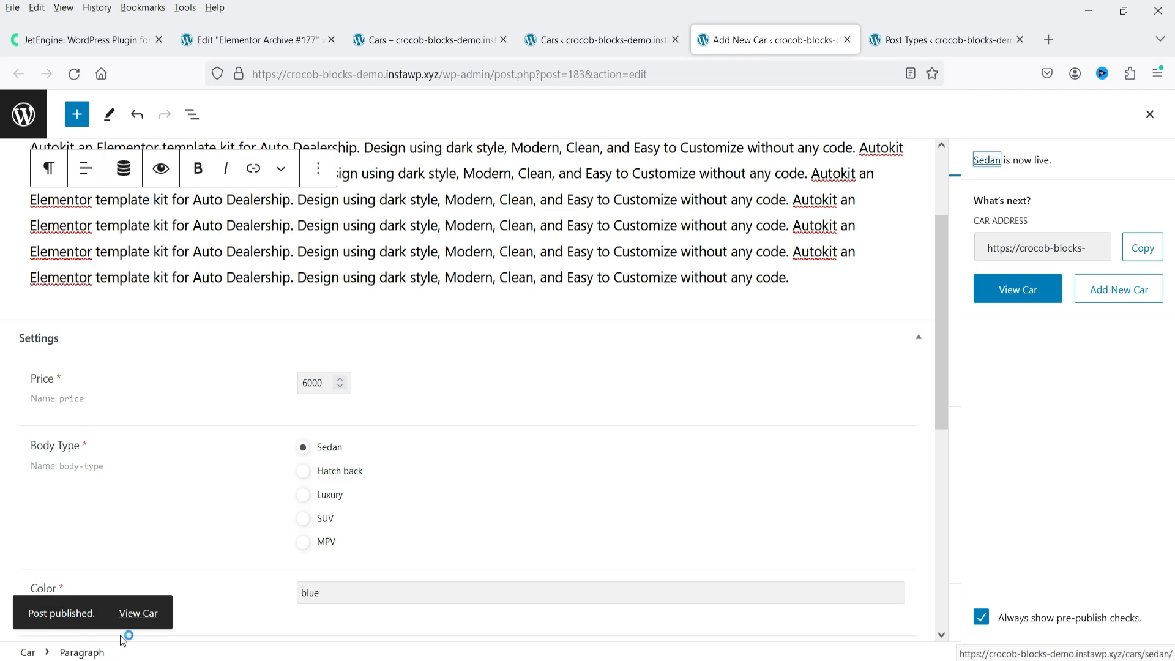
click(1120, 290)
click(893, 43)
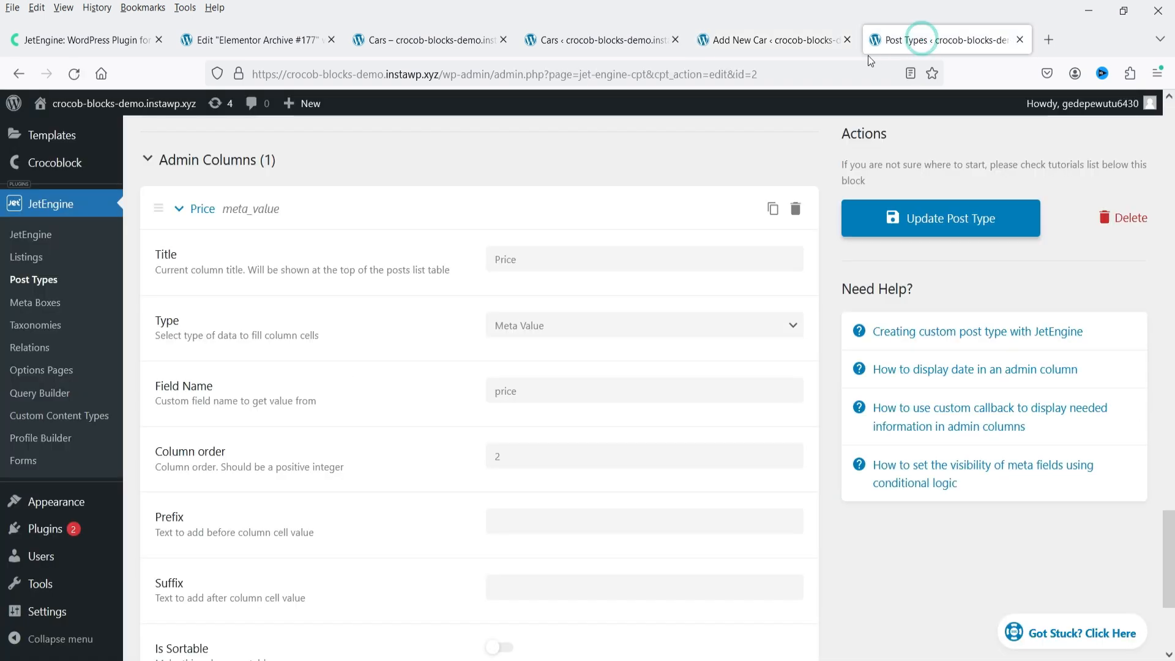
click(603, 41)
click(422, 44)
click(912, 41)
Title the new car entry Hatchback 2 and paste the Autokit paragraph as its content
click(765, 43)
text(Hatchback 2)
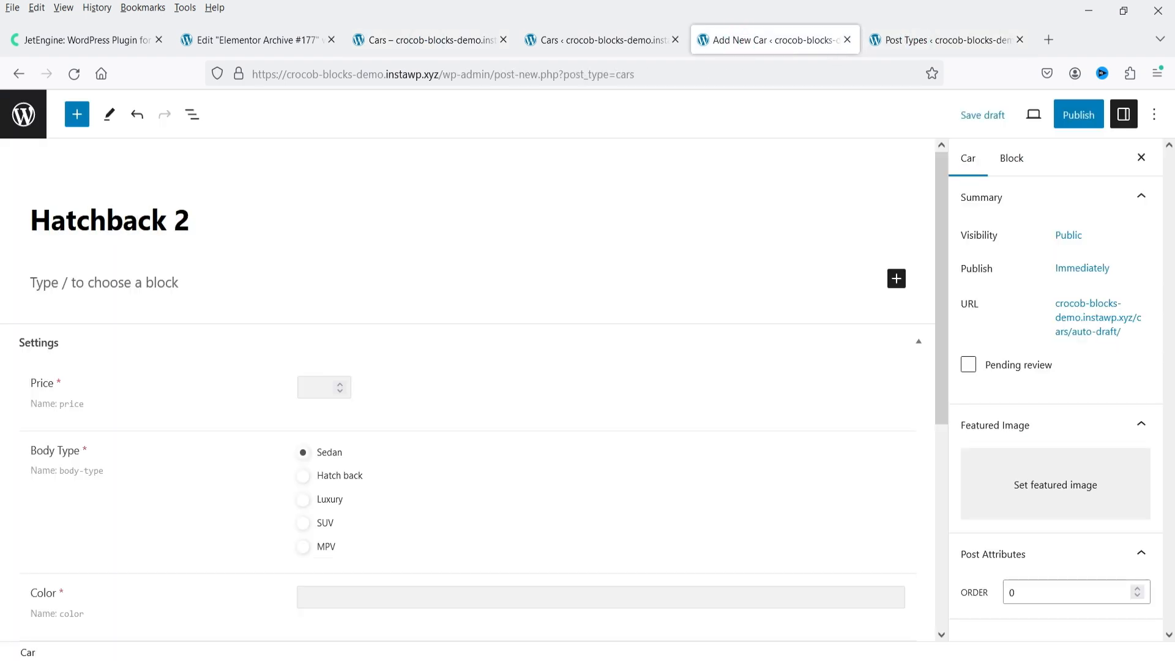
click(177, 282)
key(ctrl+v)
Set Hatchback 2's price to 7000, body type to Hatch back, color to black, odometer to 5000, and both transmission and fuel type to EV
scroll(329, 266, down, 4)
click(325, 352)
click(348, 470)
text(bla)
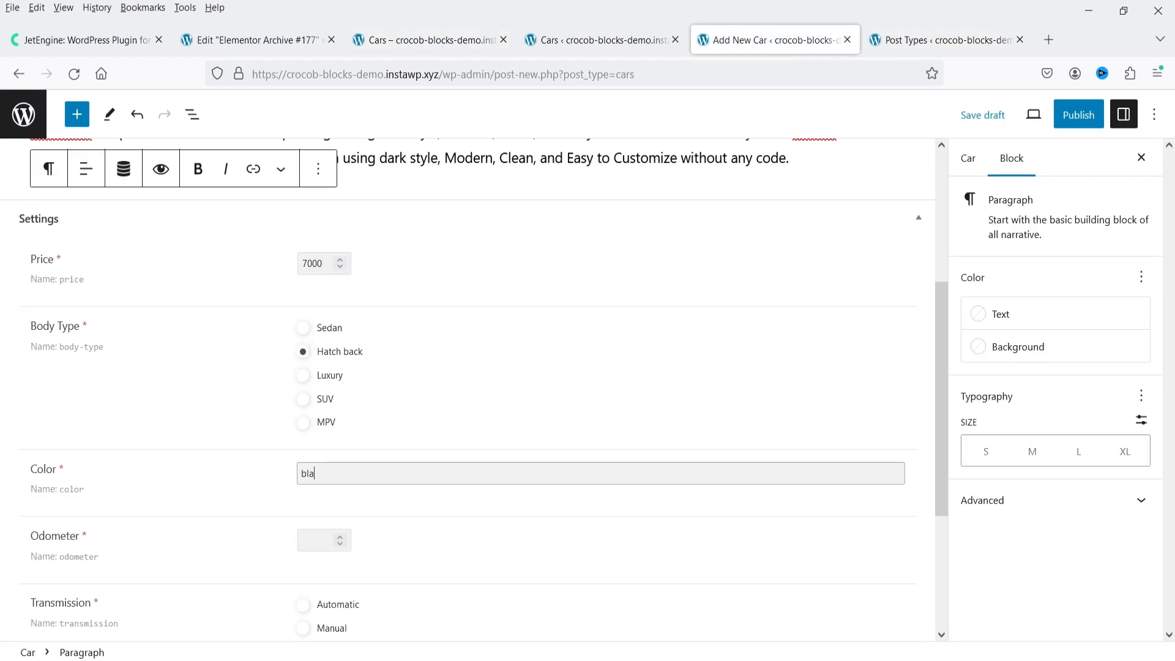
text(ck)
scroll(304, 322, down, 4)
click(303, 323)
click(304, 434)
click(304, 528)
Fill Hatchback 2's gallery with the seat, gear console, gauges, ventilation deck and dark front-view photos
click(355, 582)
click(193, 527)
click(303, 528)
click(412, 528)
click(521, 528)
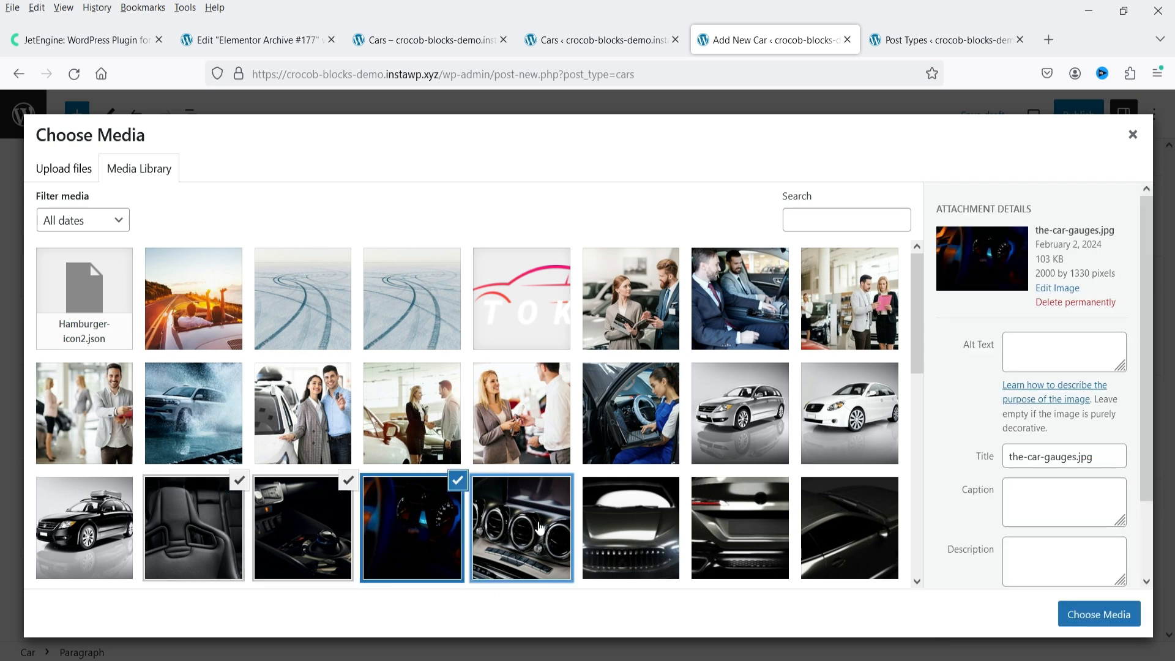
click(630, 528)
Set the photo of the black car with a roof box as Hatchback 2's featured image
scroll(692, 402, down, 4)
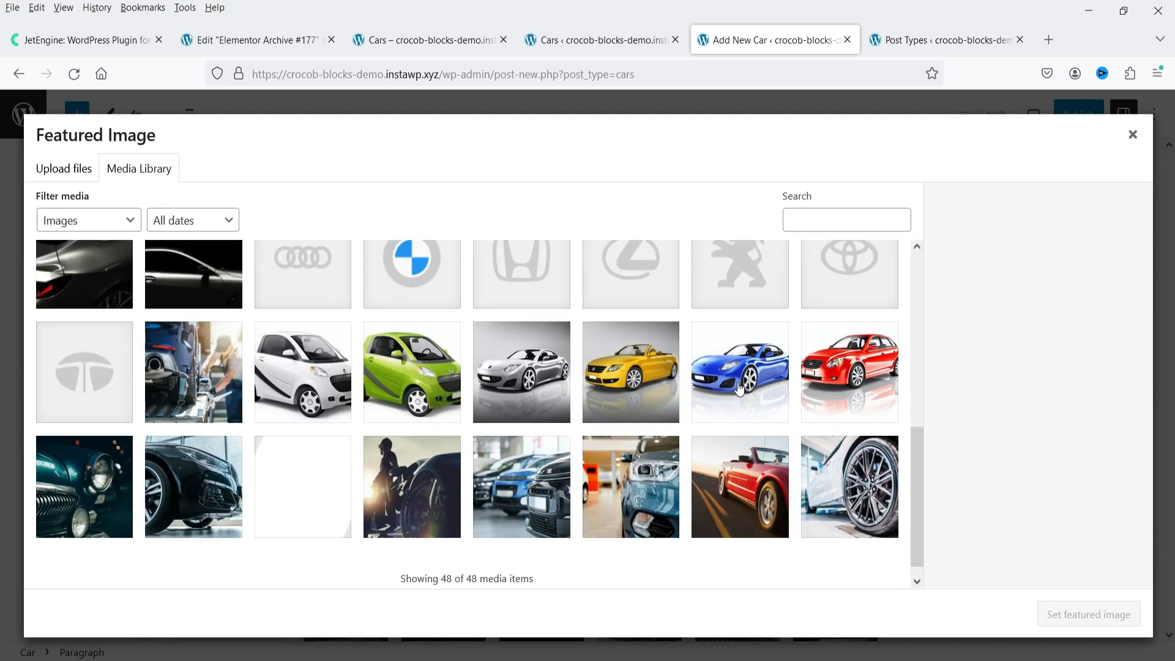
scroll(739, 390, up, 4)
click(851, 324)
click(1089, 614)
Change Hatchback 2's body type to Luxury and publish the entry
scroll(236, 247, up, 8)
click(303, 410)
click(1078, 115)
click(1018, 115)
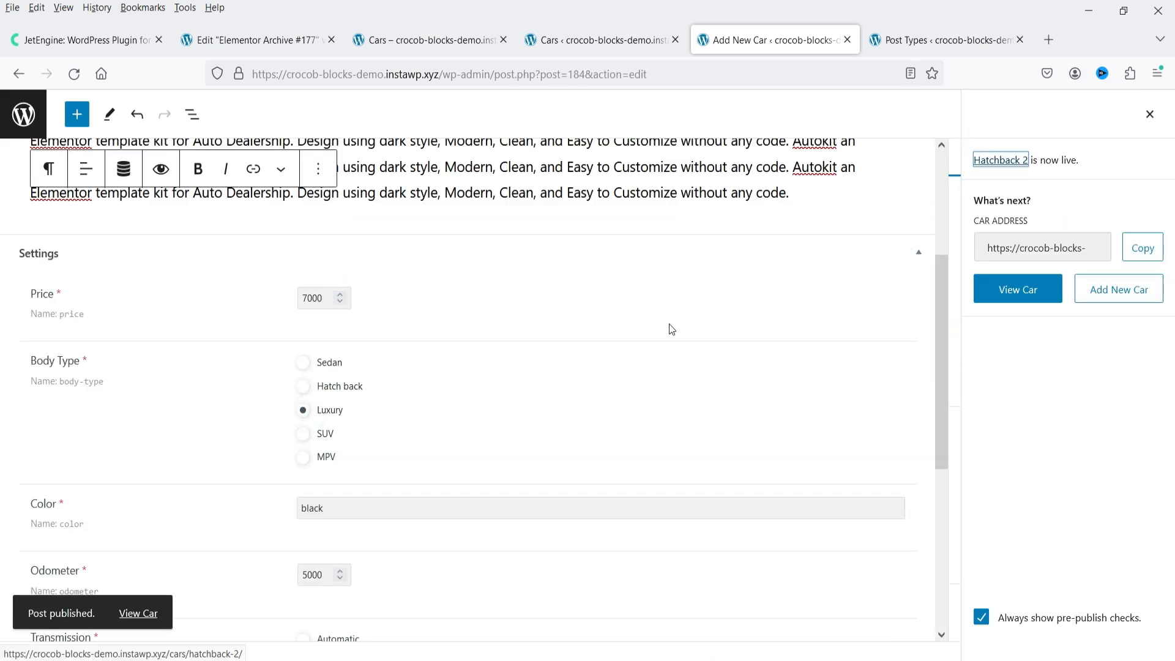
Create a Green Car entry with the Autokit paragraph, price 7000, color Green, odometer 7777, Automatic transmission and Petrol fuel
click(1107, 295)
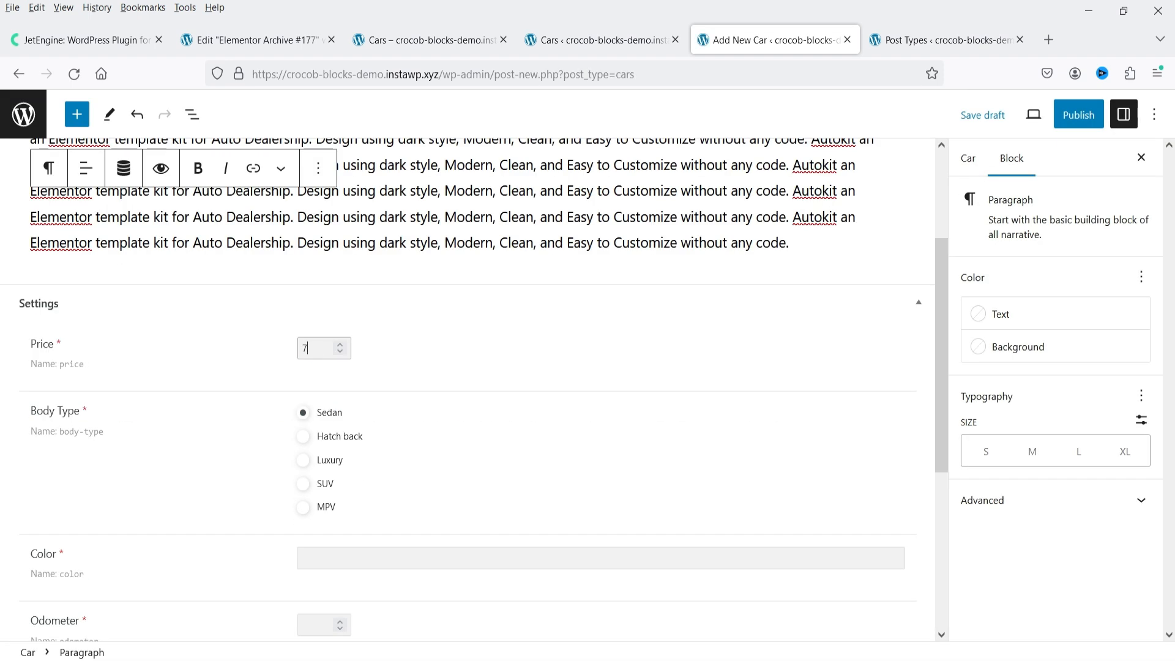
scroll(465, 368, down, 5)
click(313, 302)
text(Green)
click(314, 375)
text(7777)
click(303, 435)
click(303, 554)
Add the interior and detail photos to Green Car's gallery, set the green car photo as featured image, and publish it
scroll(465, 368, down, 1)
click(345, 632)
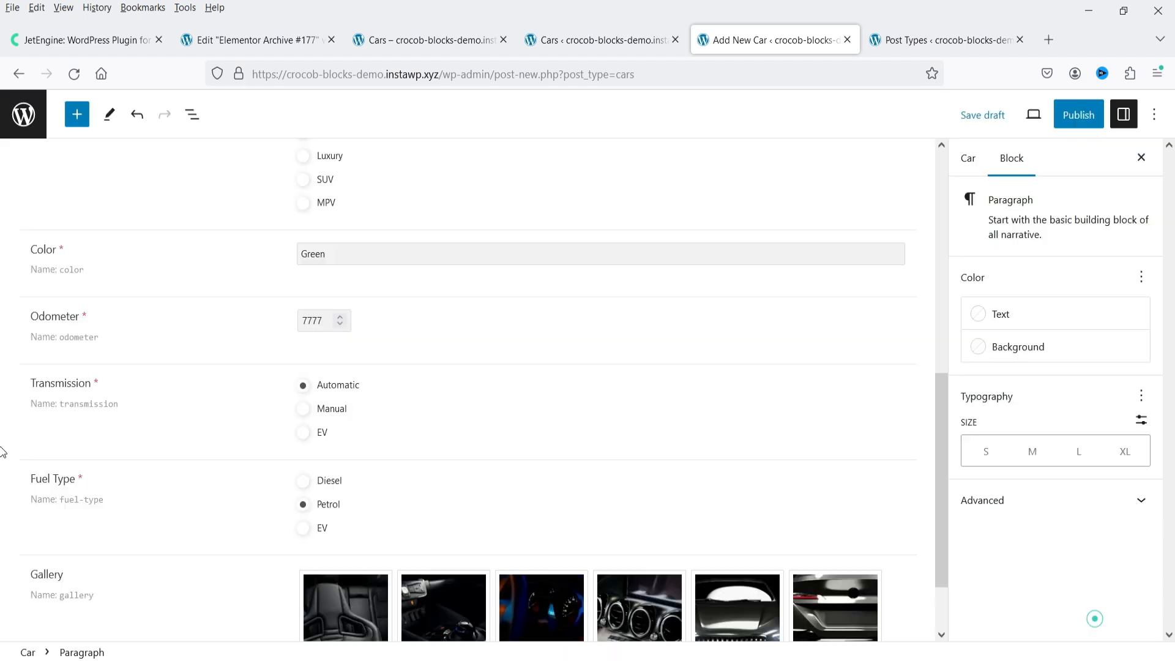
click(1089, 614)
click(1078, 114)
click(1017, 115)
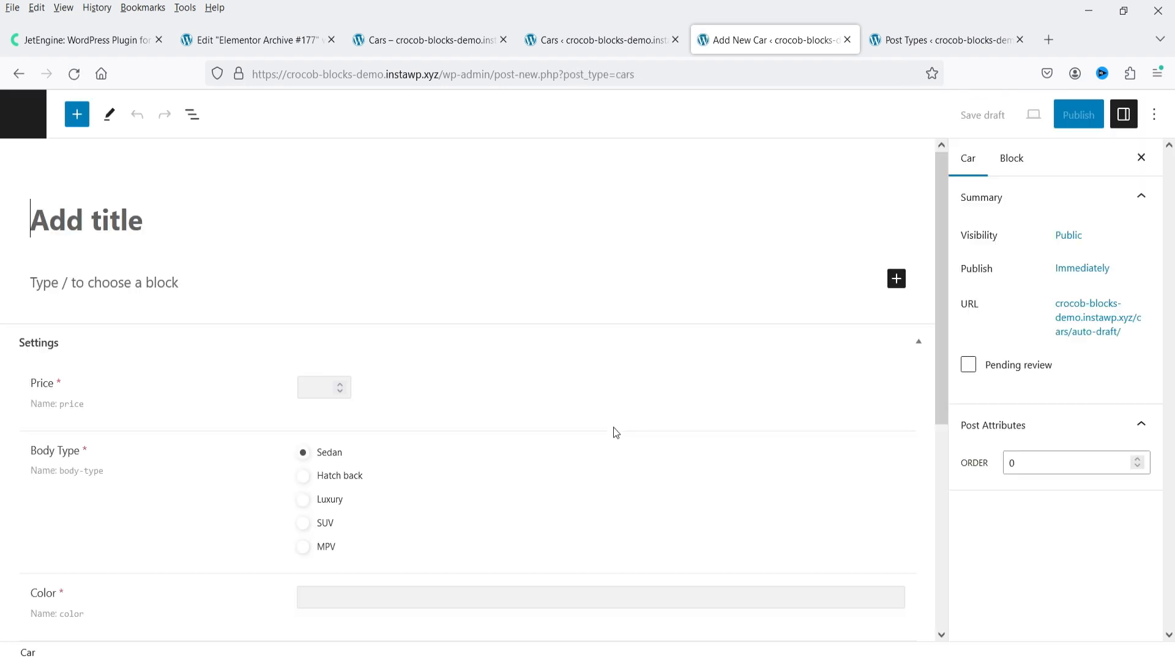
Create a Red car entry with price 5555, body type SUV, color Red, odometer 8888, Manual transmission and Petrol fuel
text(Red car)
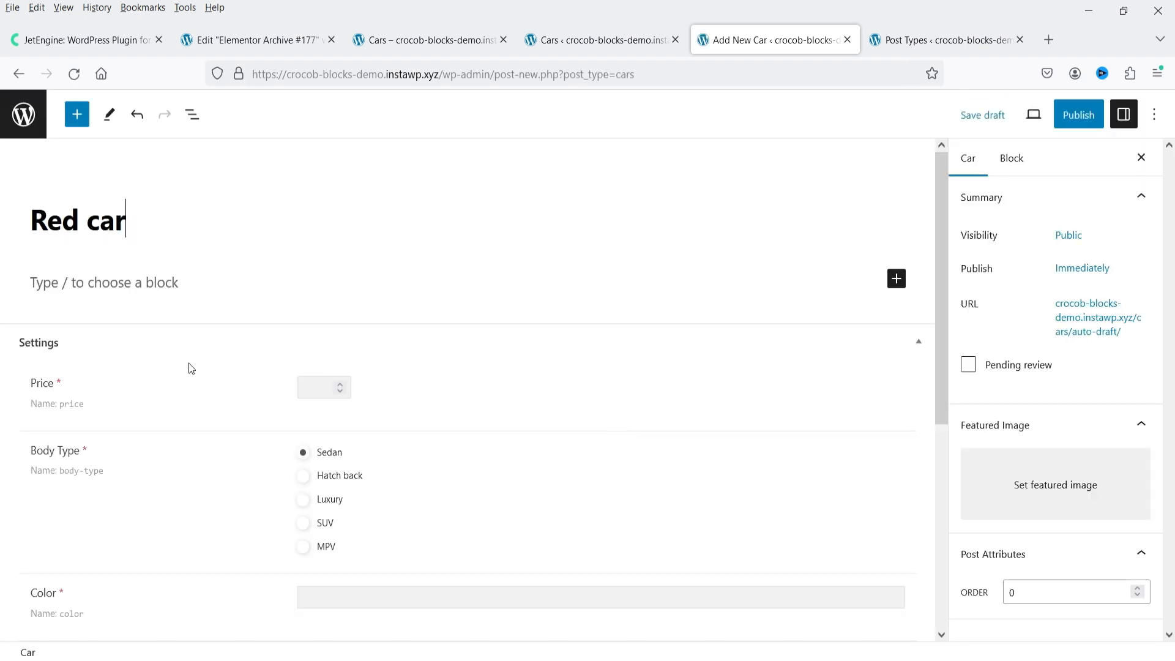
text(888)
click(303, 413)
click(303, 509)
Add the six interior and detail photos to Red car's gallery, set the red car photo as featured image, and publish it
click(345, 588)
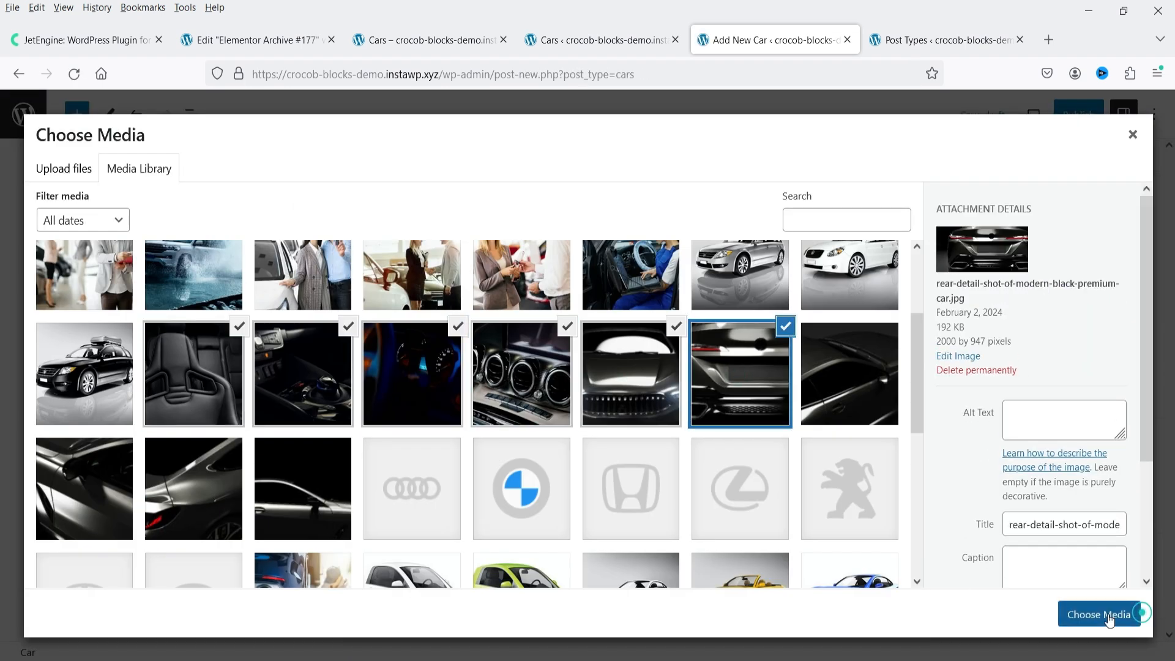
click(1096, 614)
click(1055, 485)
click(1105, 614)
click(1079, 114)
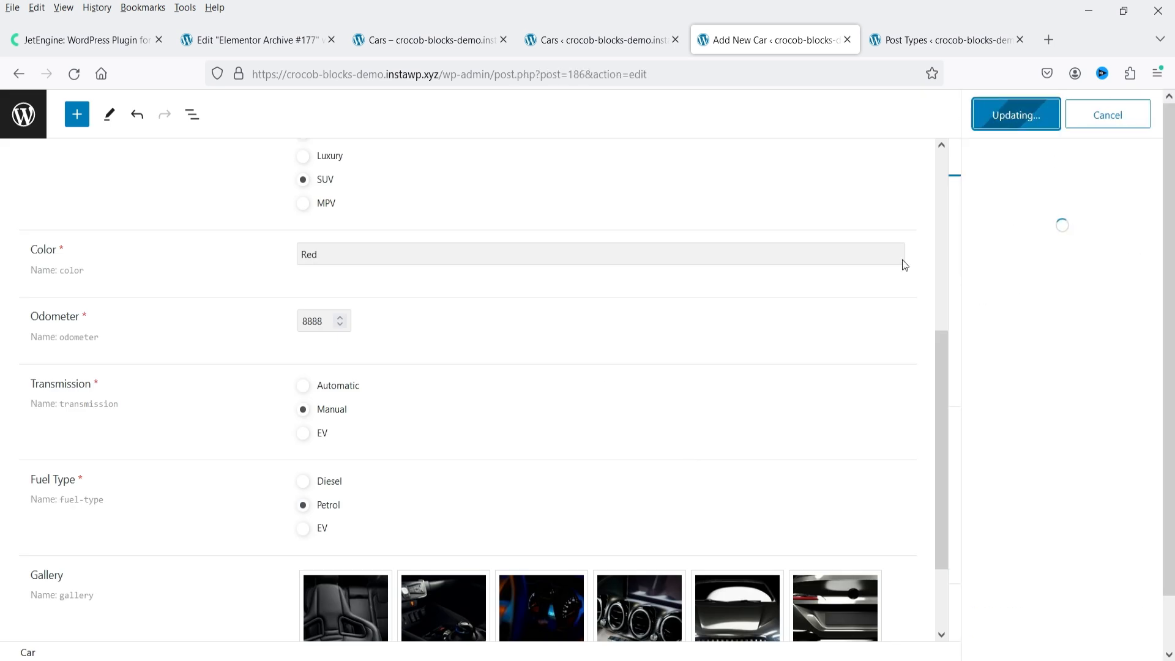
Reload the Cars admin list and the front-end Cars archive page to check the added cars
click(609, 42)
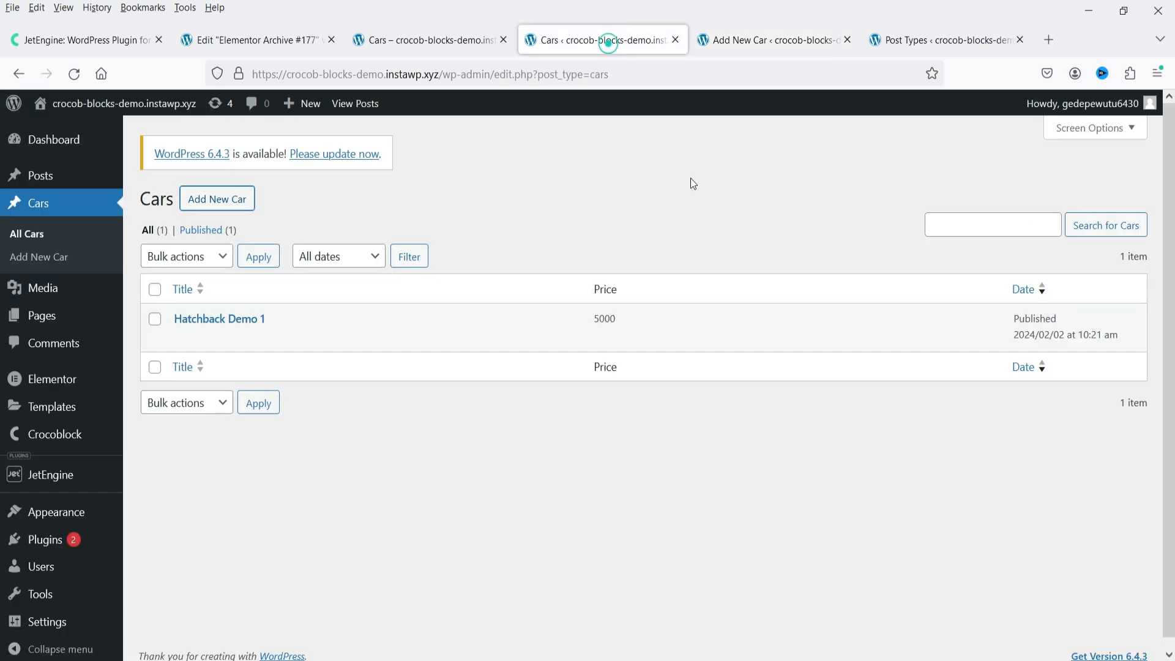
click(75, 74)
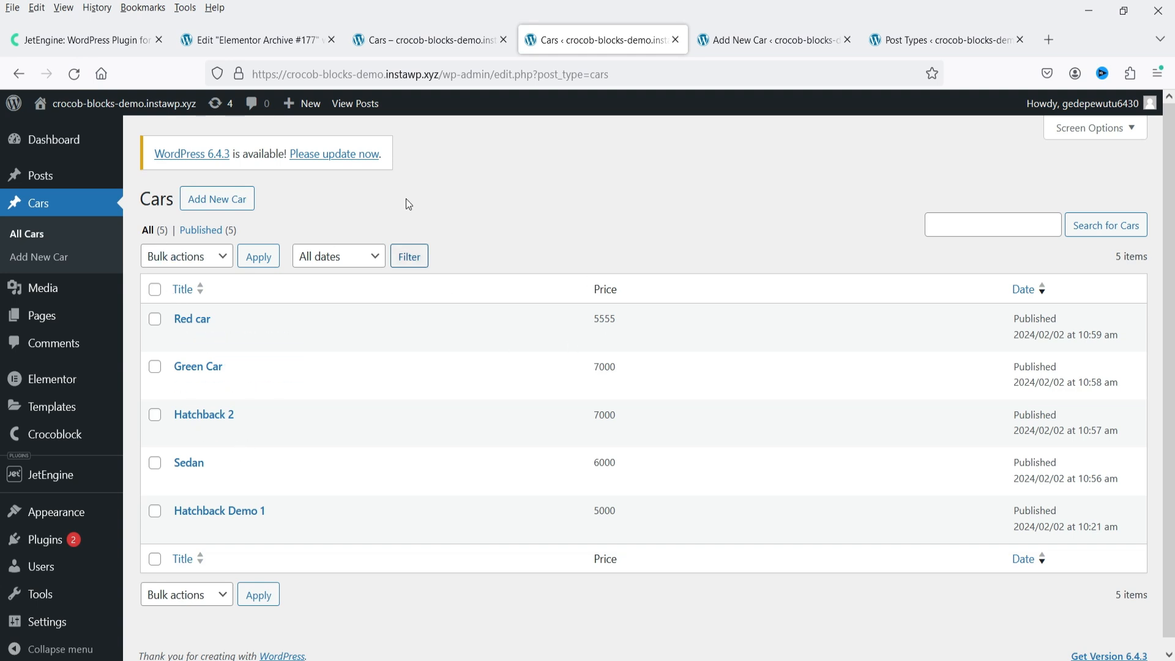
click(421, 42)
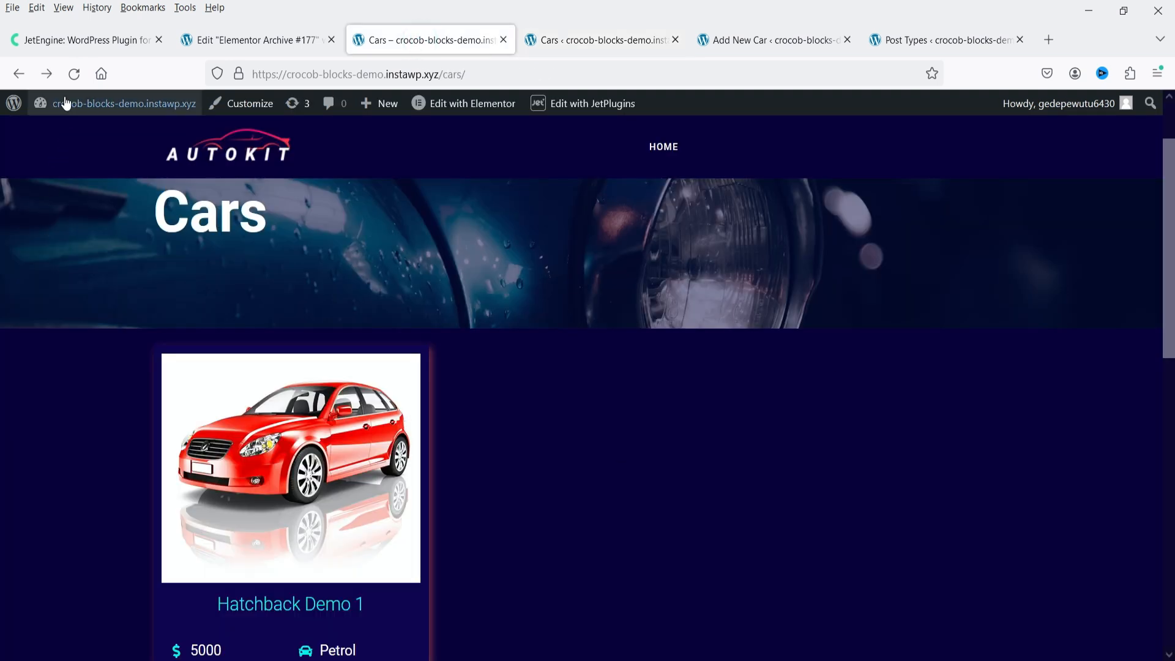
click(74, 74)
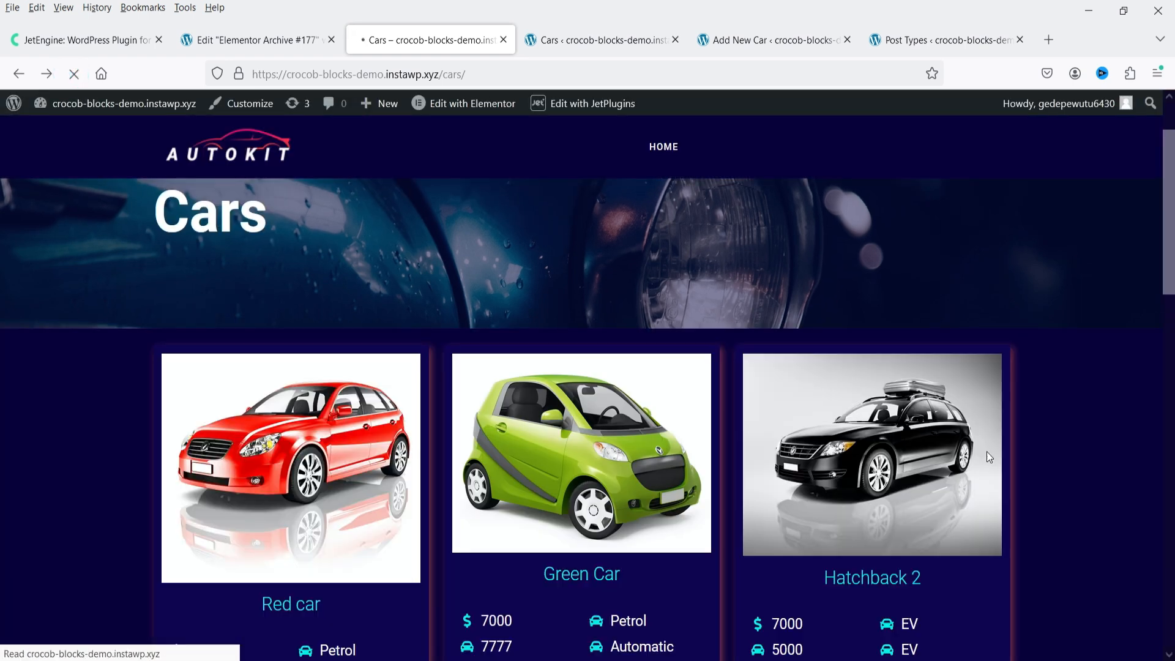
Examine the listing cards on the front-end Cars archive page, comparing the images, prices and specifications of the cars
scroll(1130, 350, down, 10)
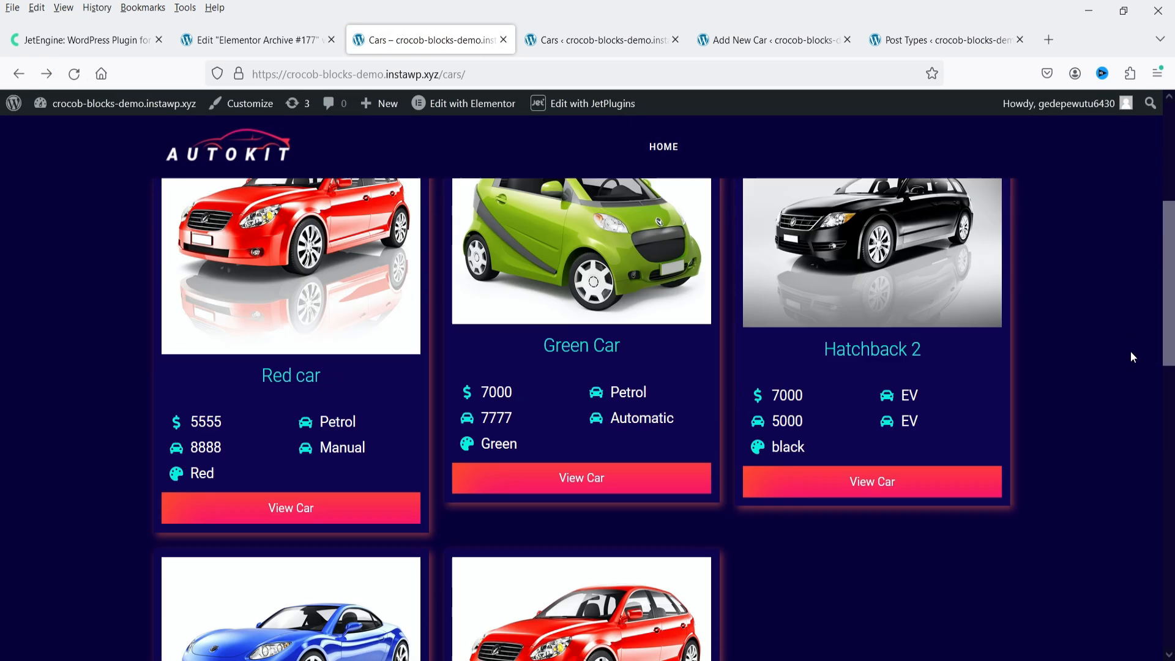
scroll(1097, 368, up, 8)
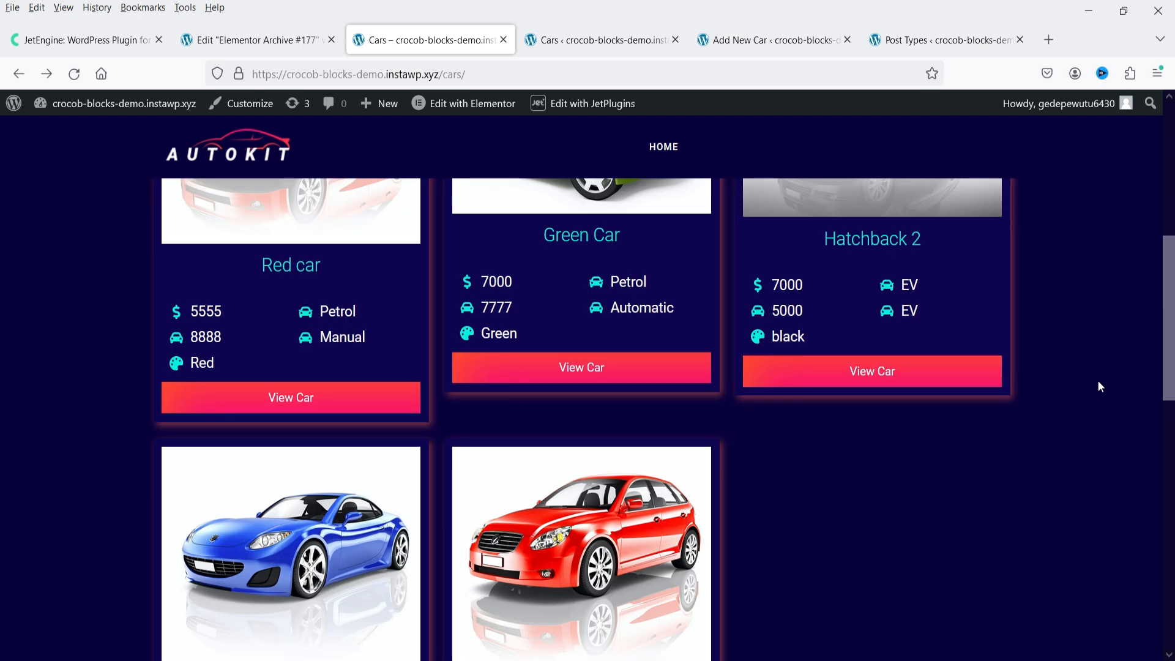
scroll(1115, 392, up, 2)
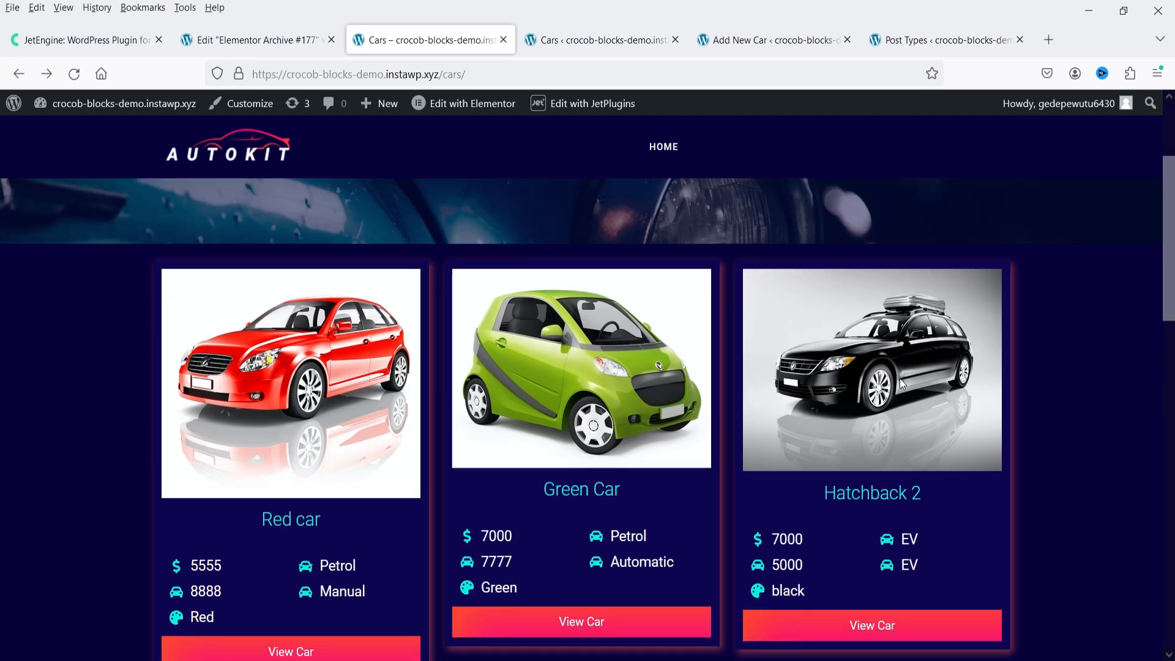
scroll(893, 379, down, 2)
scroll(878, 384, down, 2)
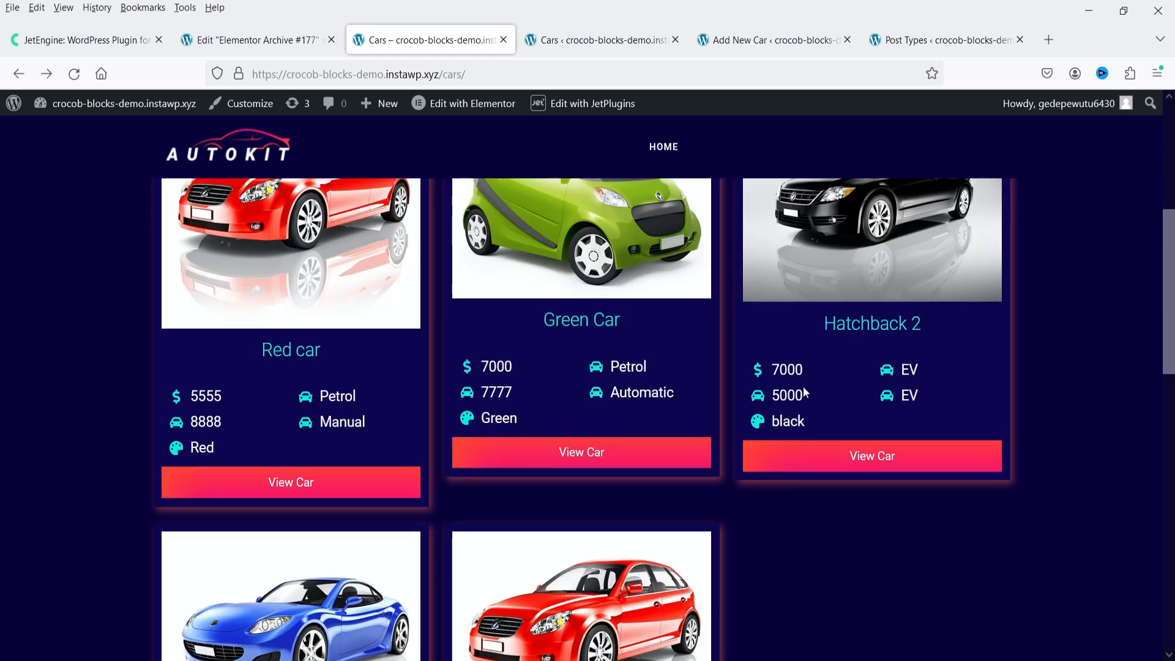
scroll(852, 387, down, 4)
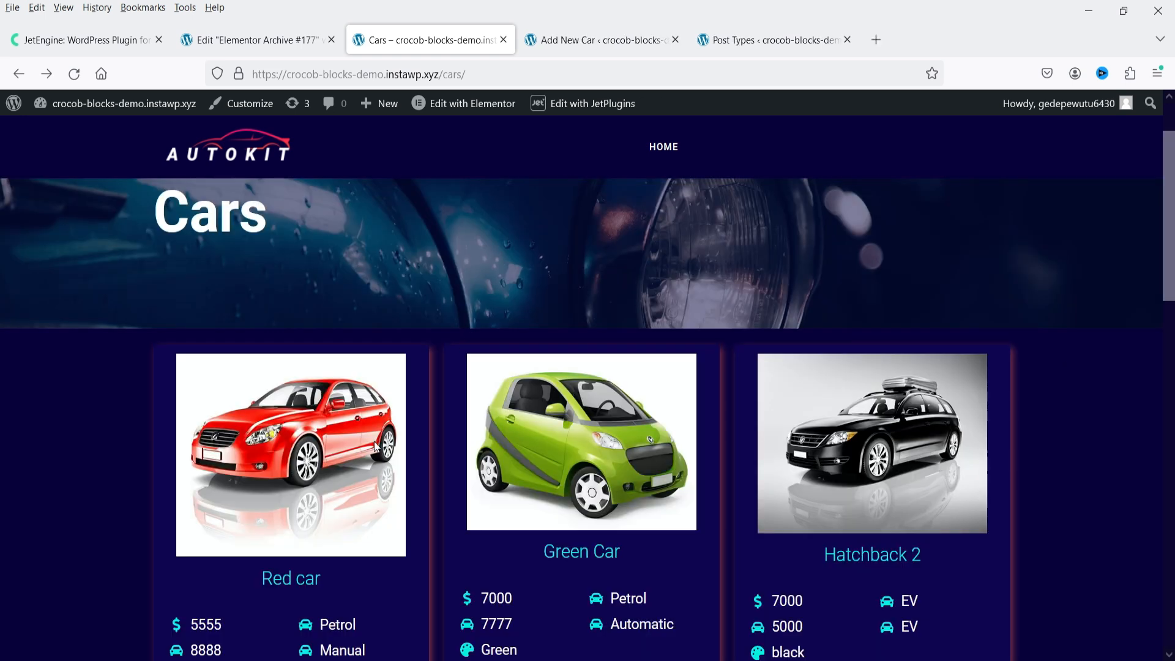
scroll(338, 433, down, 5)
Open Red car's single page from its archive card and check the hero, specifications and gallery
click(304, 371)
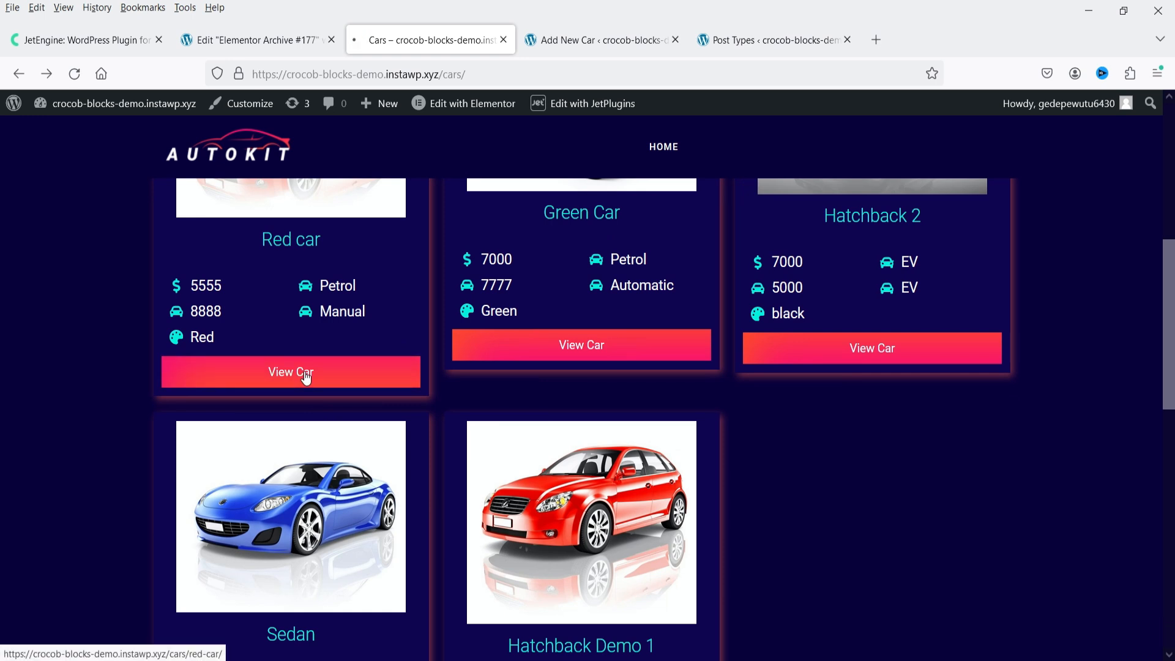
scroll(945, 399, down, 6)
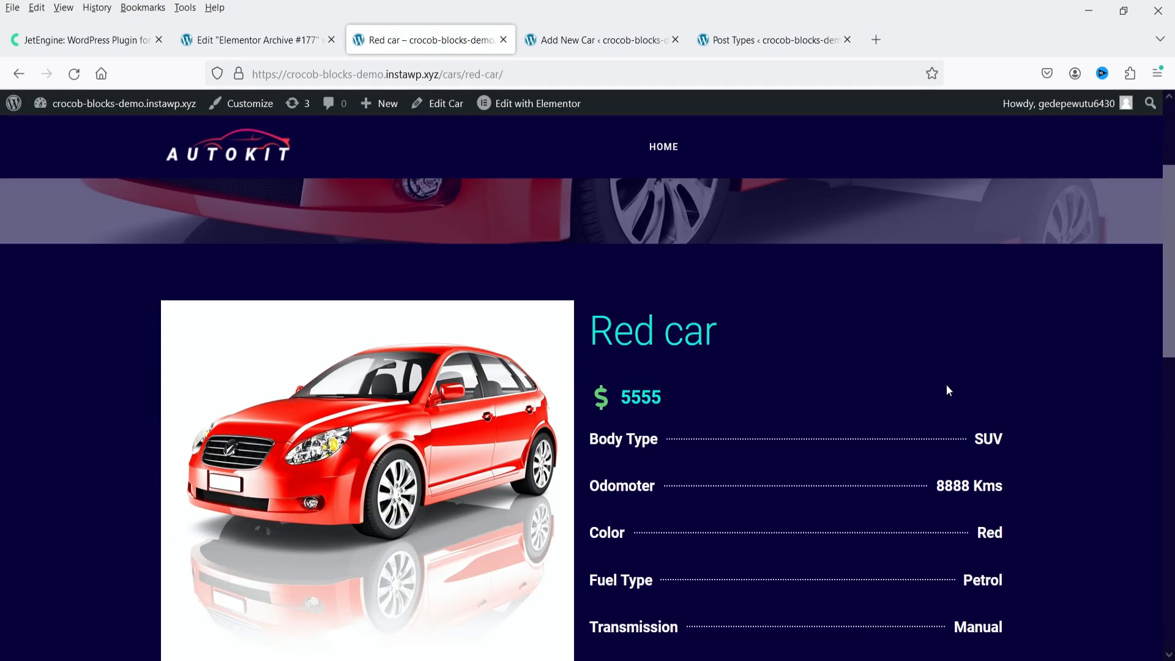
scroll(686, 322, down, 4)
scroll(560, 351, up, 5)
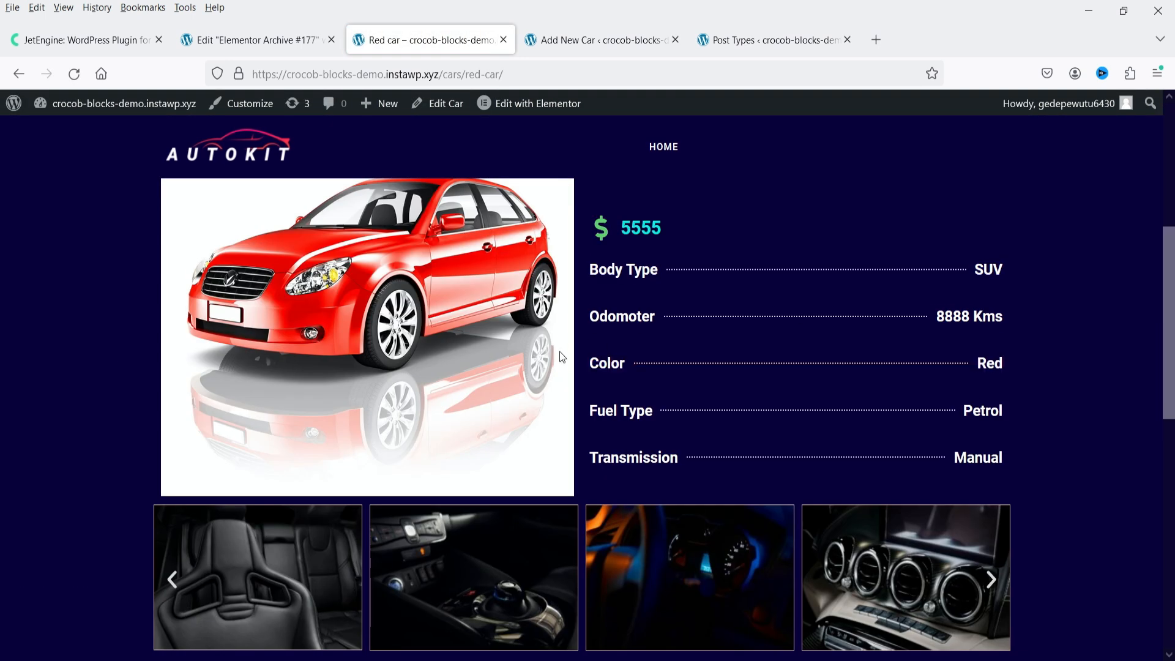
scroll(569, 371, down, 4)
scroll(568, 371, up, 10)
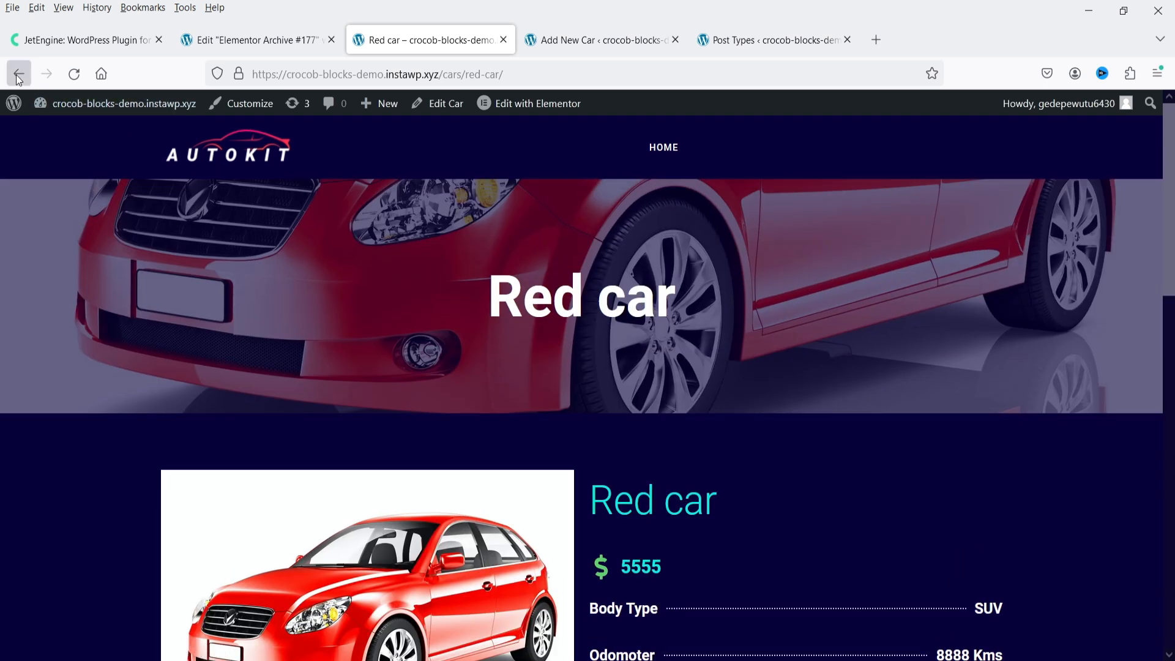
Return to the Cars archive, open Hatchback 2's single page and check its hero, specifications and gallery
click(18, 72)
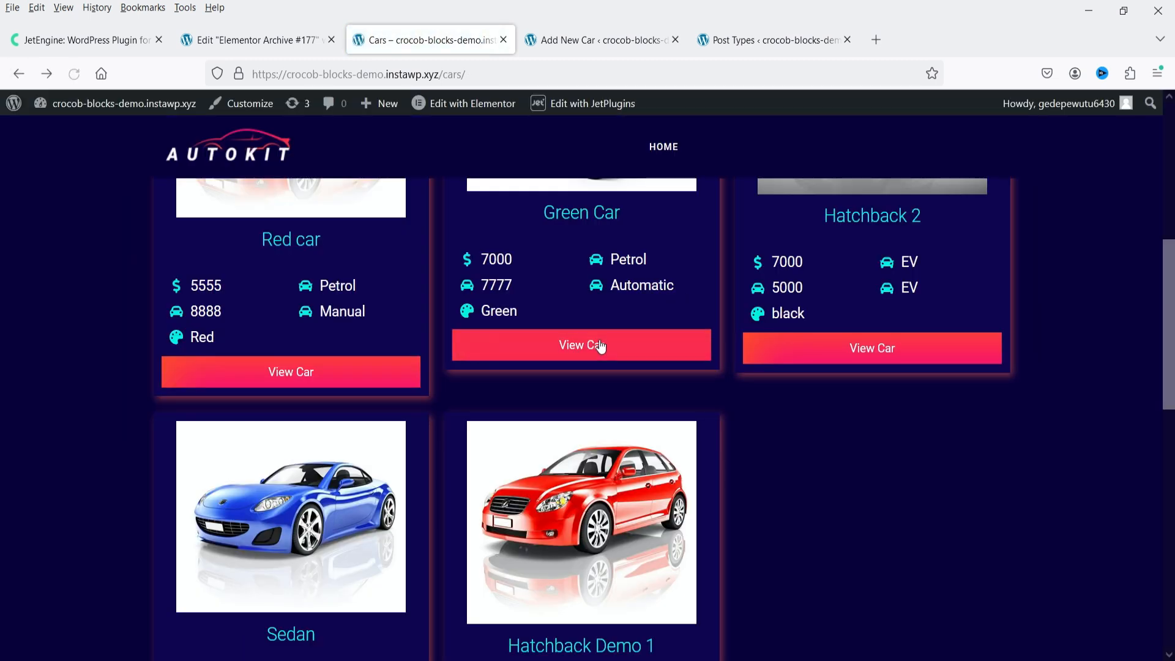
click(832, 362)
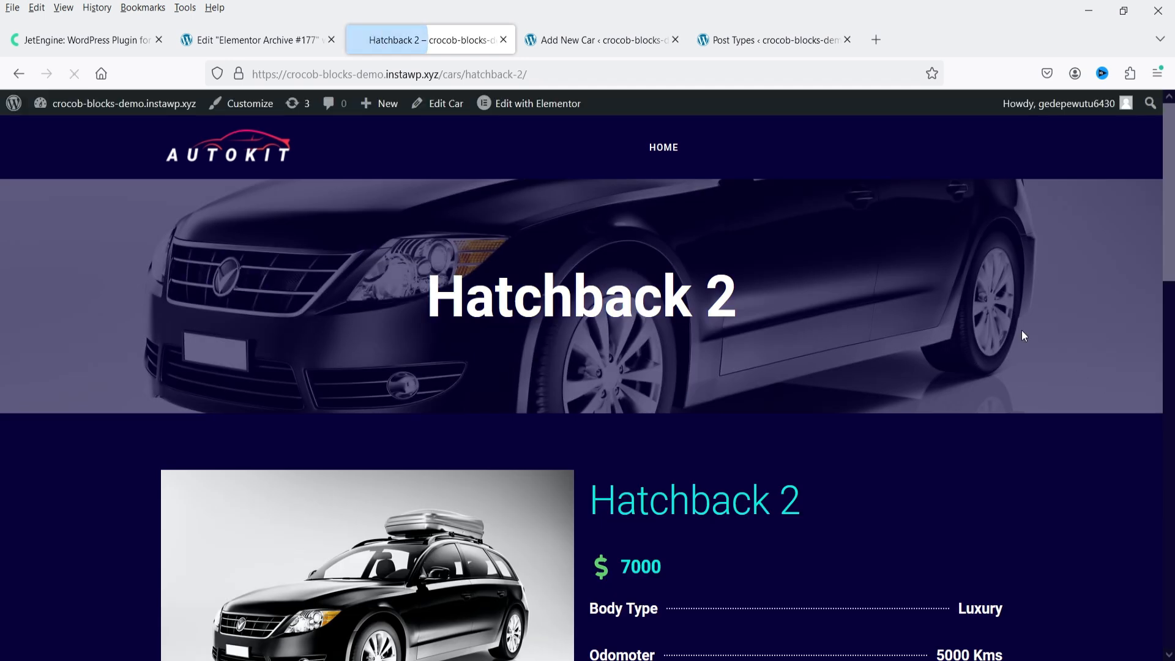
scroll(1016, 325, down, 4)
scroll(1002, 314, down, 4)
scroll(1000, 314, up, 7)
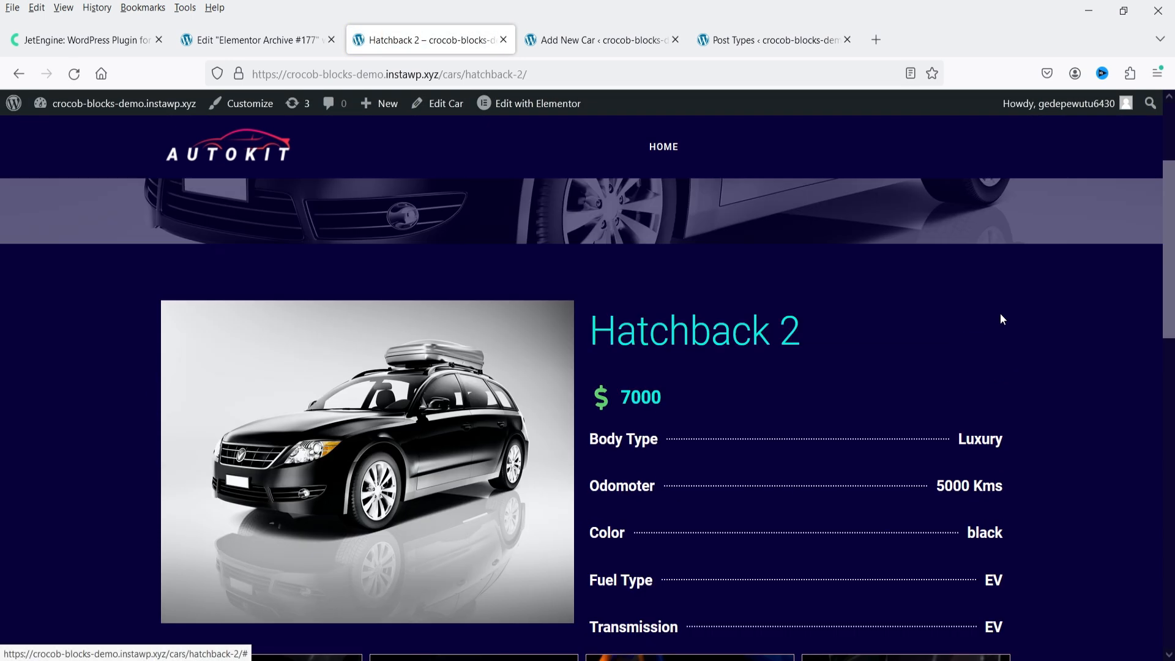
scroll(917, 385, up, 3)
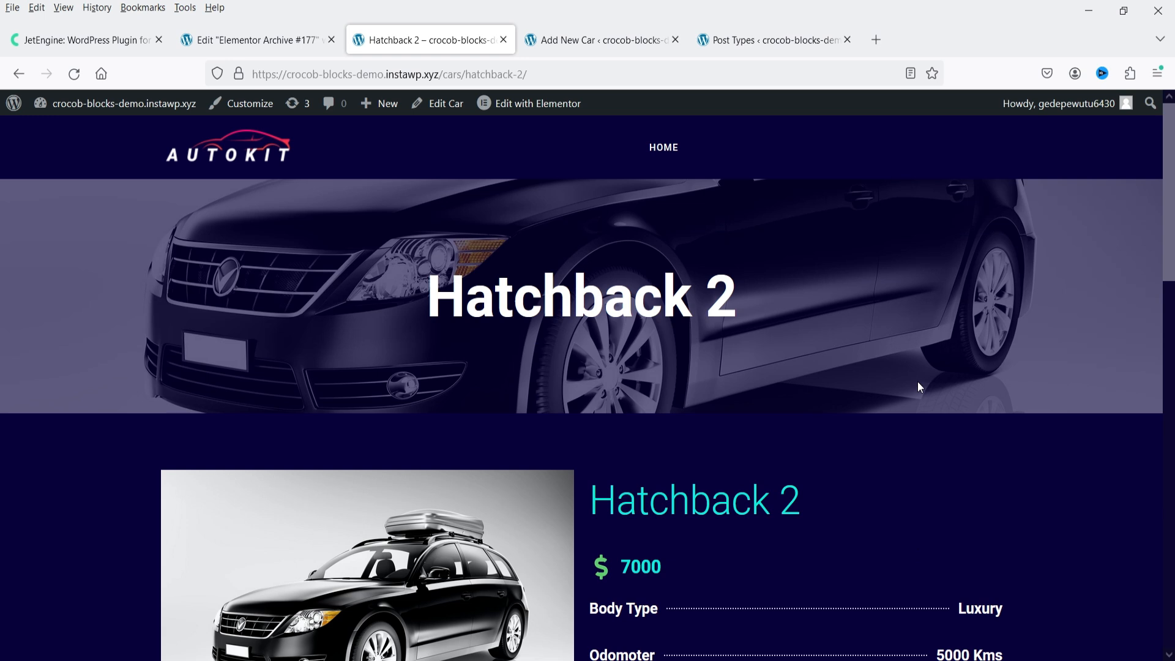
scroll(918, 386, down, 4)
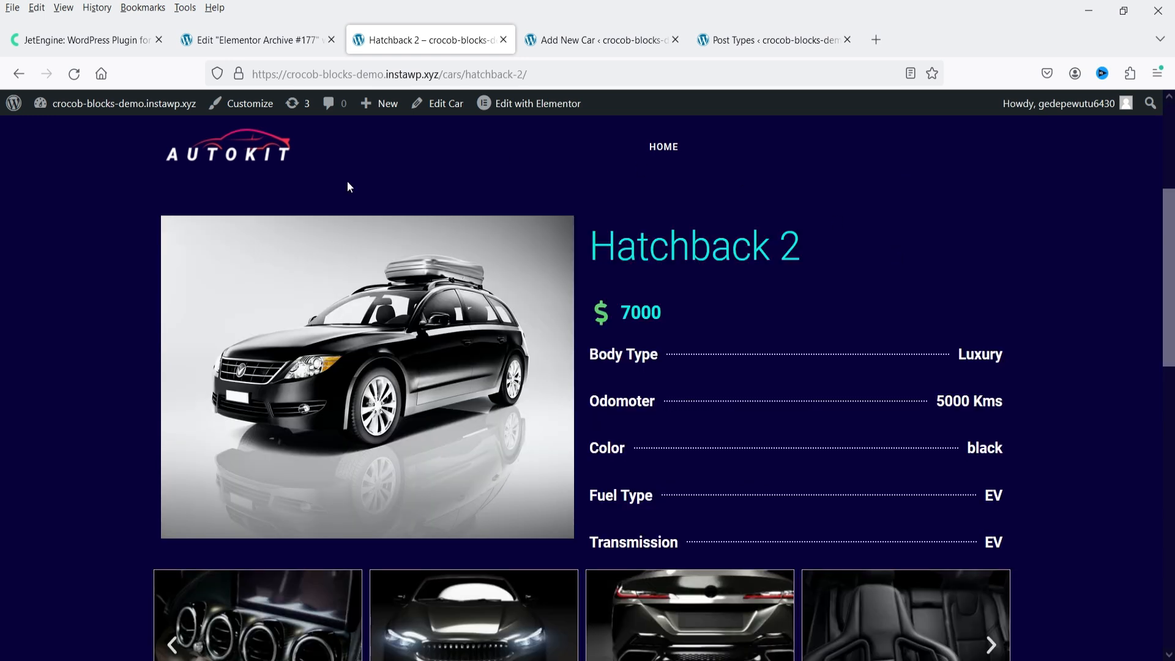
Switch to the JetEngine product page and review its website structure features down to the listing grid layouts
click(40, 41)
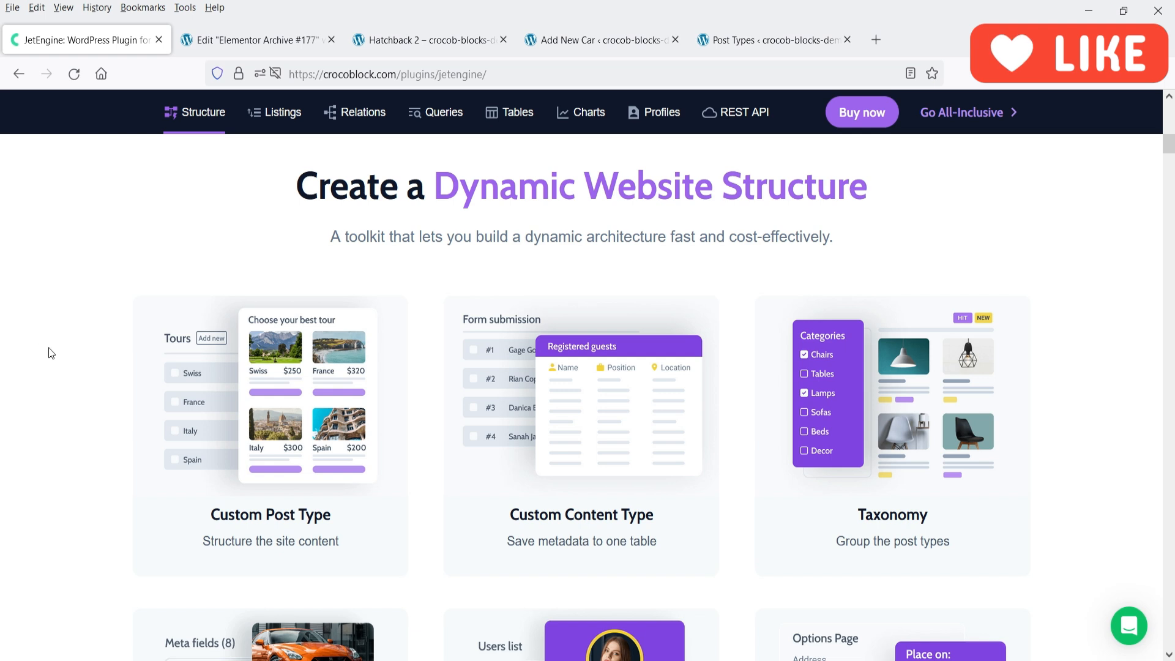
scroll(51, 351, down, 4)
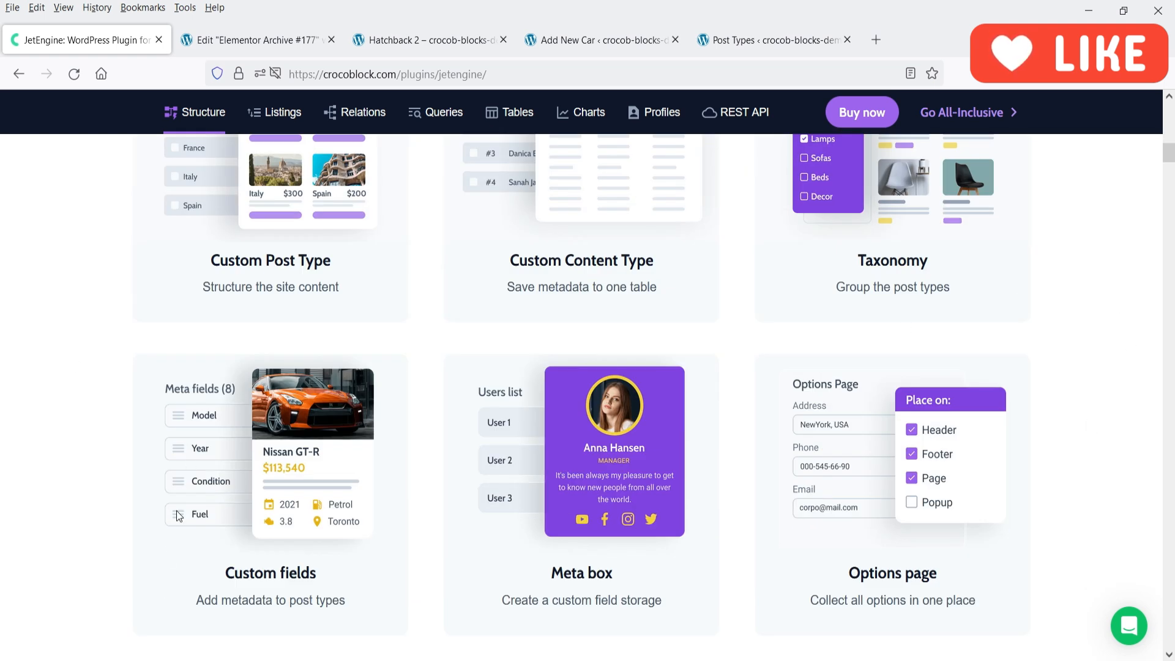
scroll(1121, 484, down, 4)
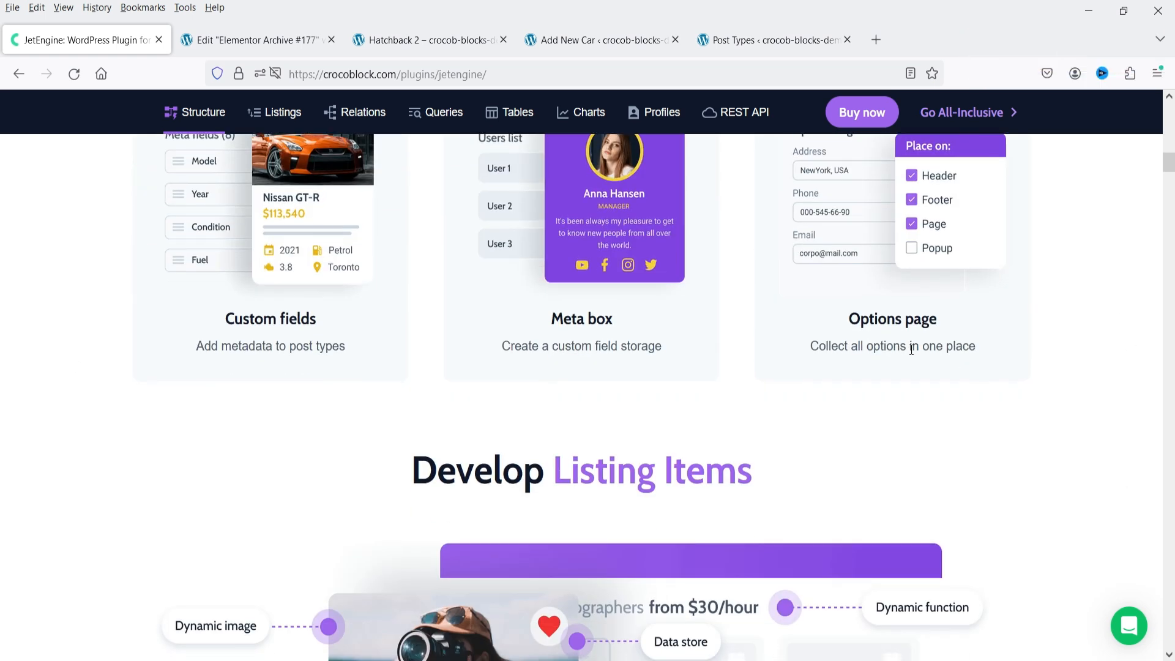
scroll(1028, 366, down, 4)
scroll(1123, 423, down, 12)
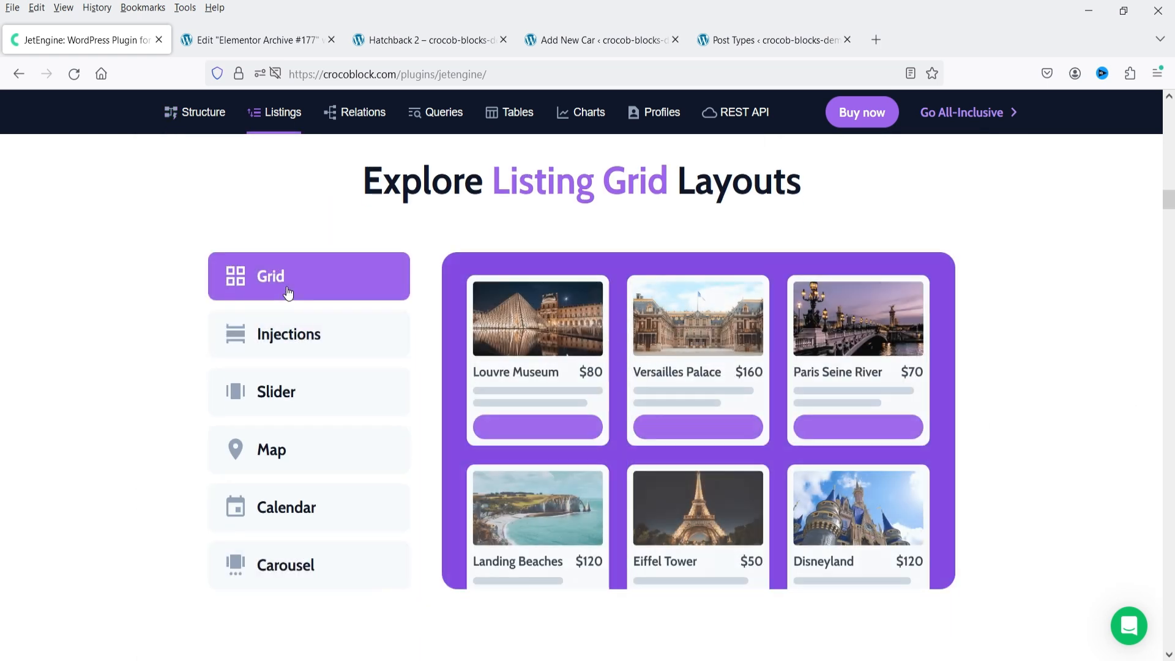
Preview the Injections, Slider, Map, Calendar and Carousel listing layouts, and look at the JetEngine and All-Inclusive subscription pricing
click(296, 341)
click(305, 401)
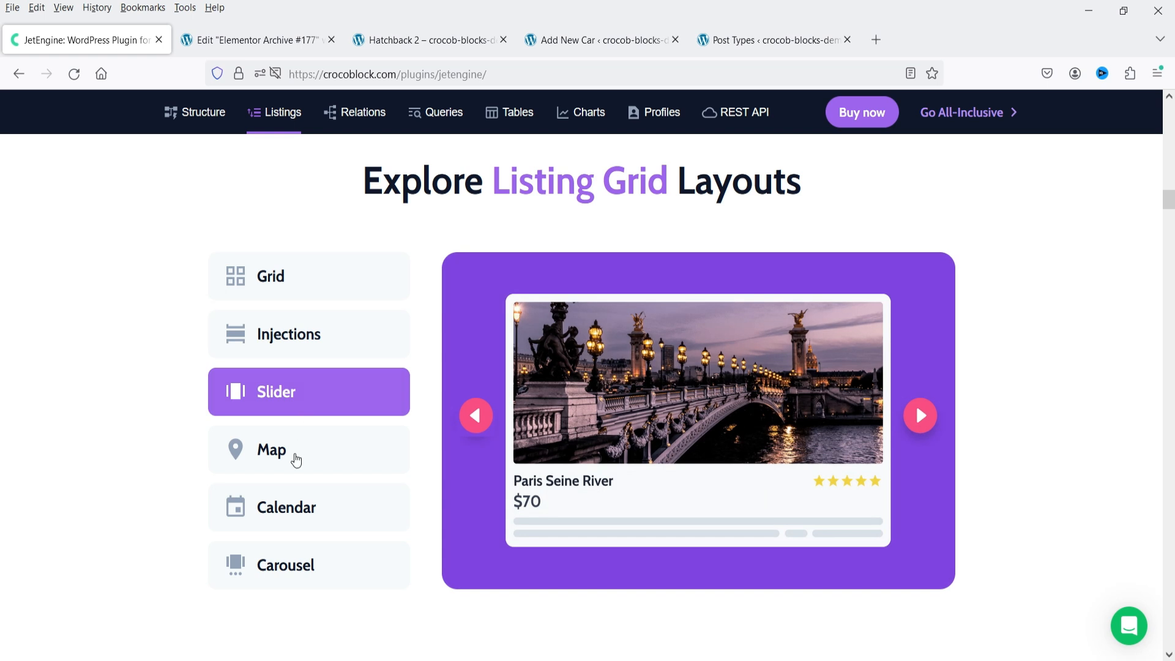
click(296, 460)
click(329, 519)
click(340, 579)
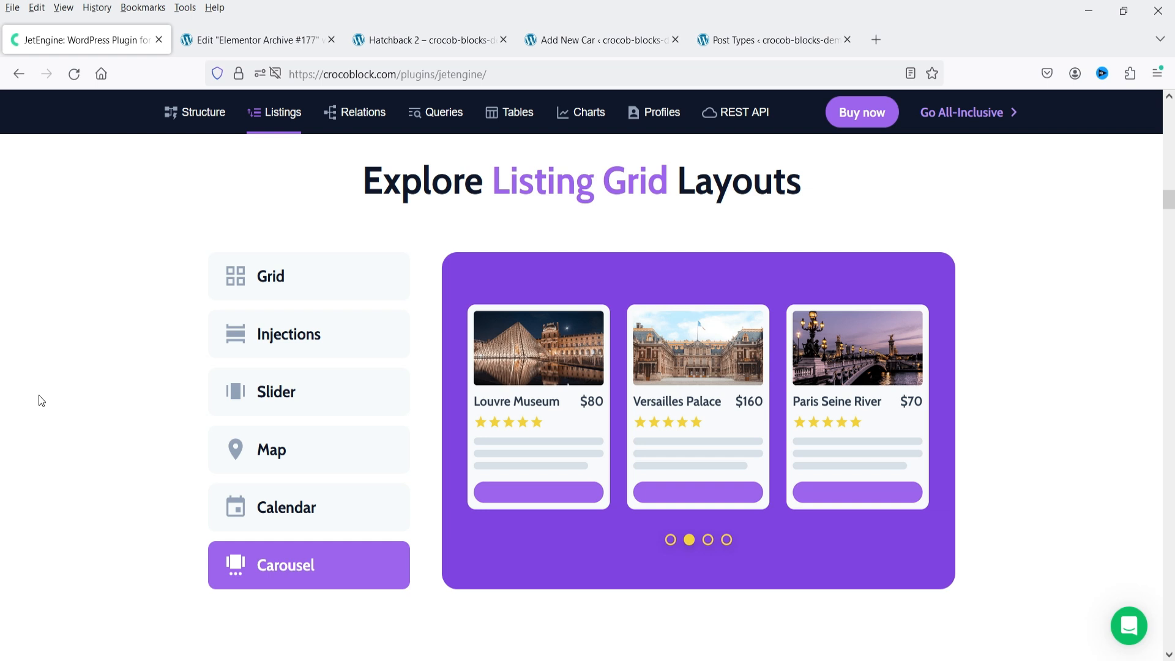
scroll(61, 407, down, 10)
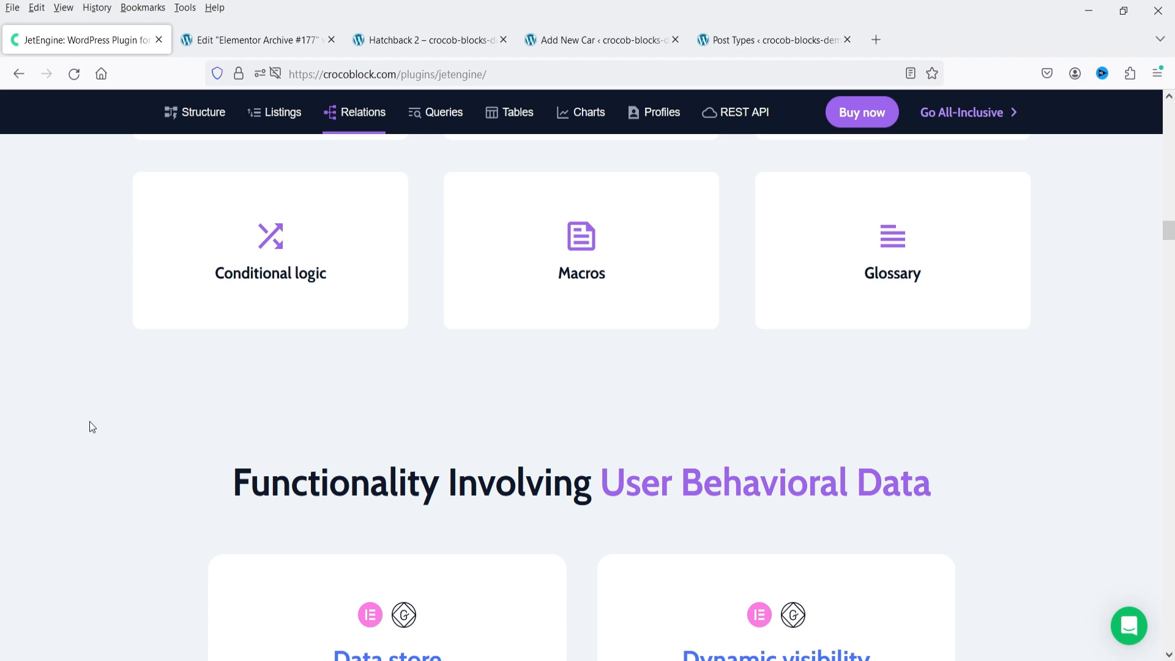
drag(1166, 230, 1174, 625)
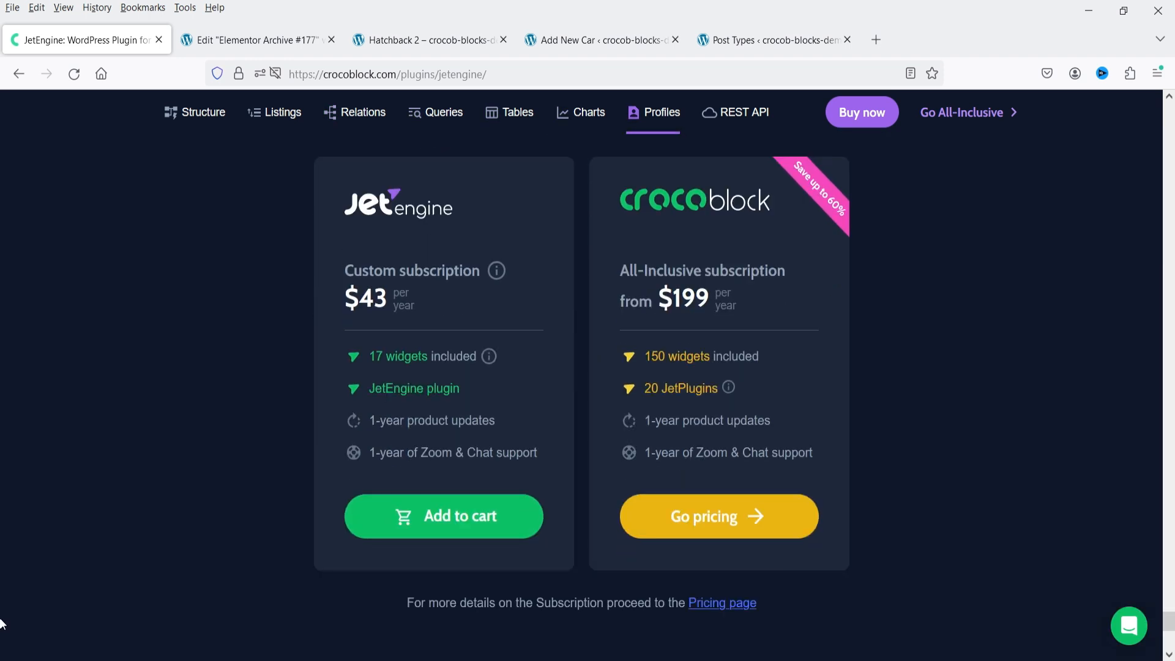